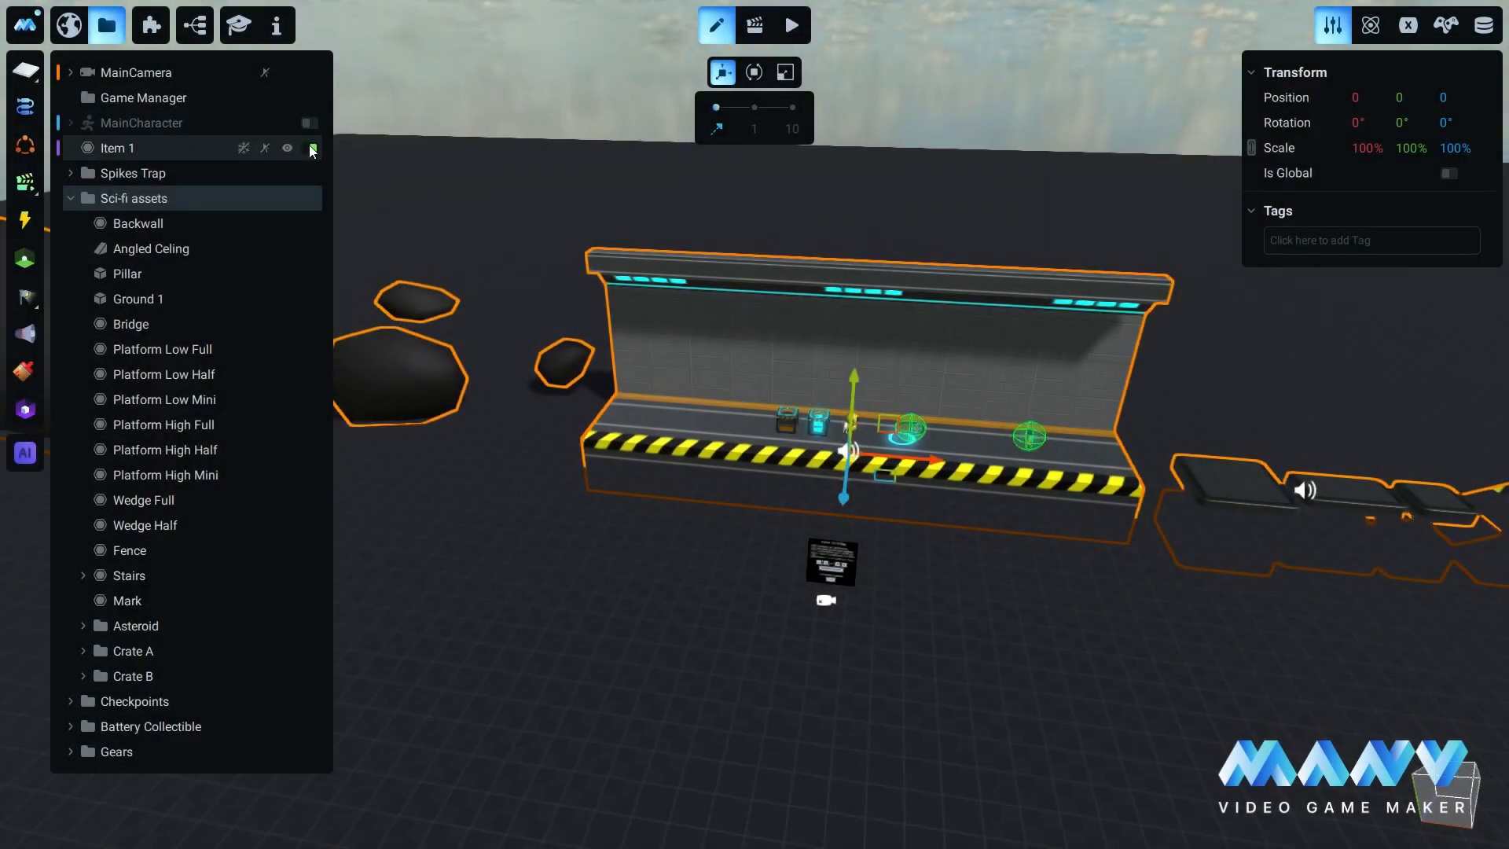
Disable Item 1 in the scene, and set move snapping to 1 for the Ground 1 block.
left_click(312, 148)
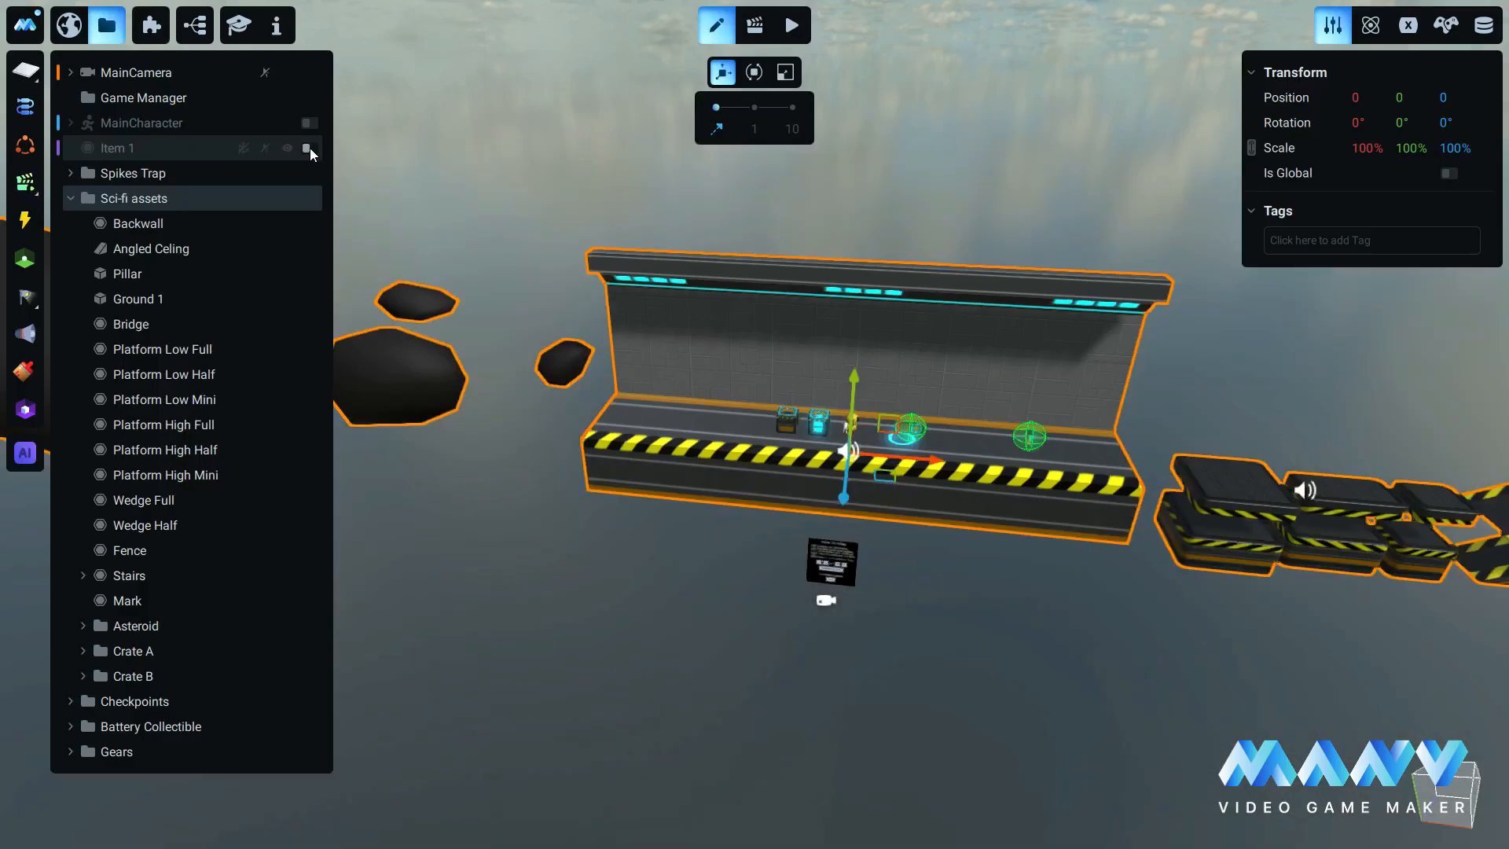
right_click_drag(888, 523, 1049, 485)
scroll(998, 503, "up", 3)
left_click(983, 433)
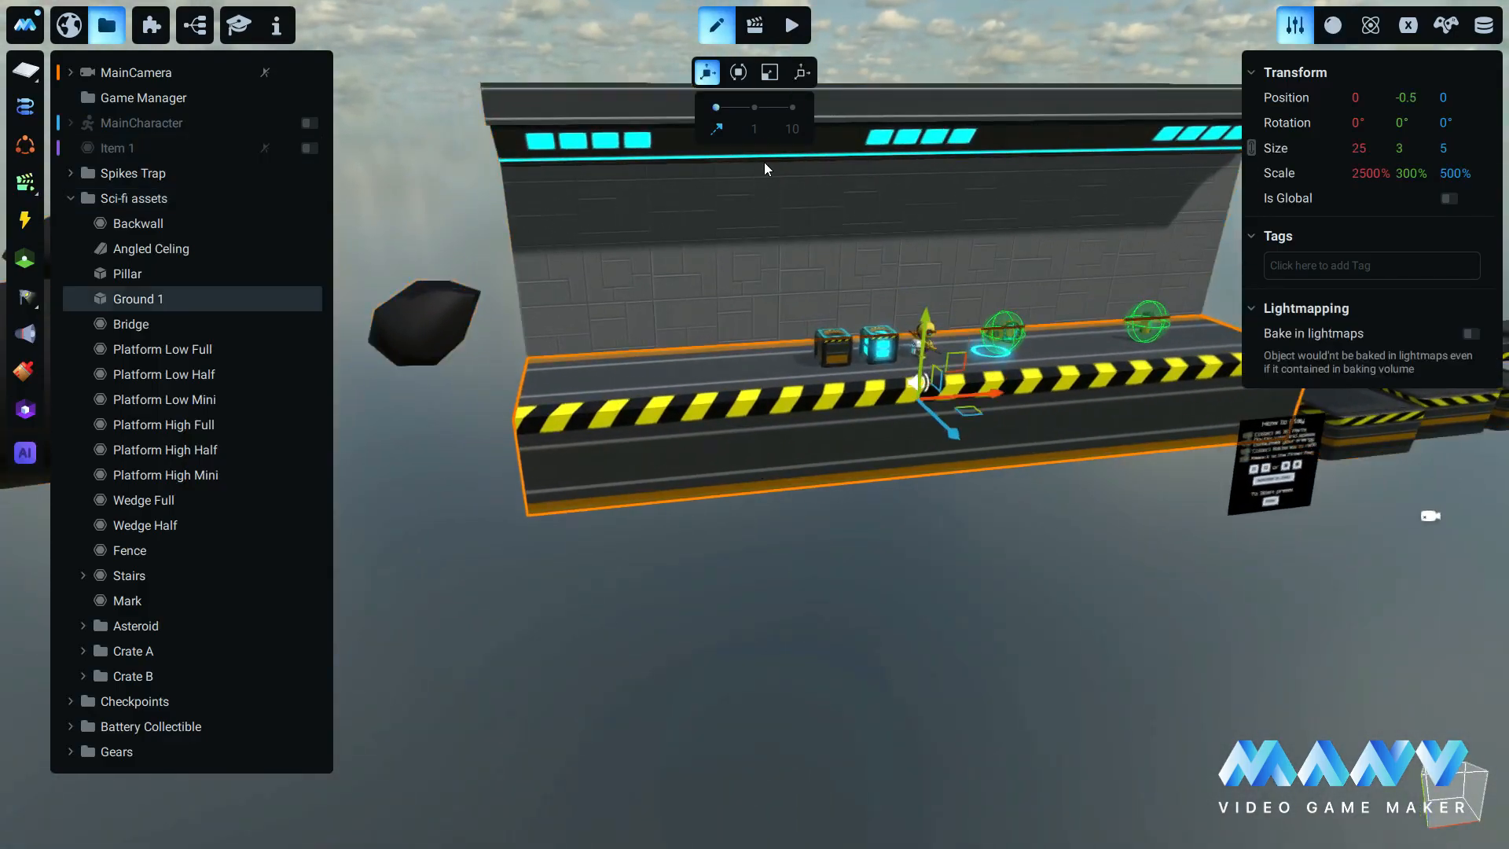
left_click(756, 129)
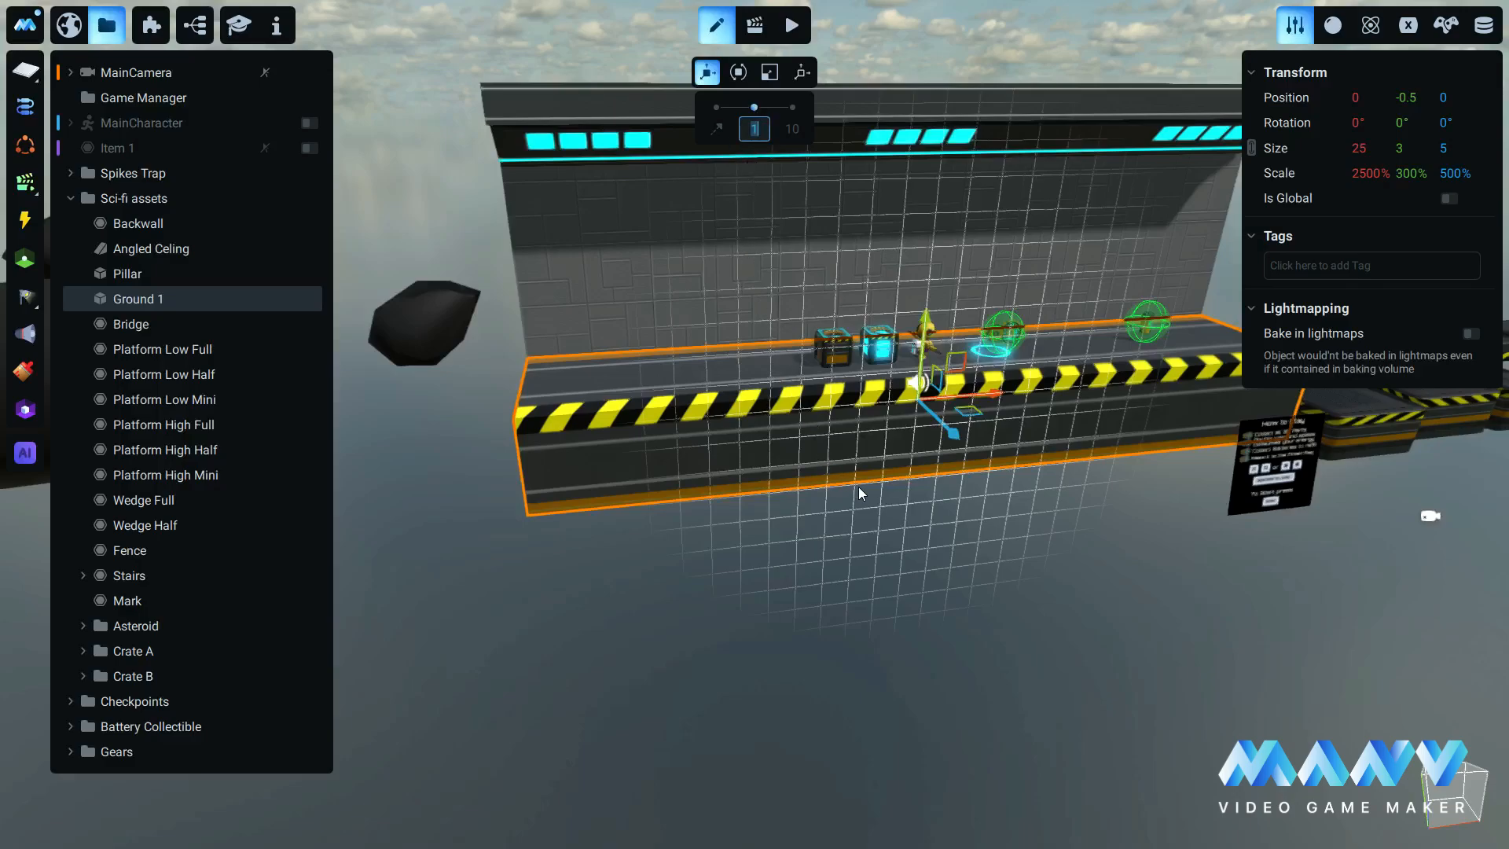
Duplicate Ground 1 and lower the copy directly beneath it to Y position -3.5.
scroll(862, 495, "down", 4)
right_click(134, 299)
left_click(197, 411)
left_click_drag(826, 437, 837, 512)
scroll(837, 512, "up", 4)
right_click_drag(836, 512, 912, 460)
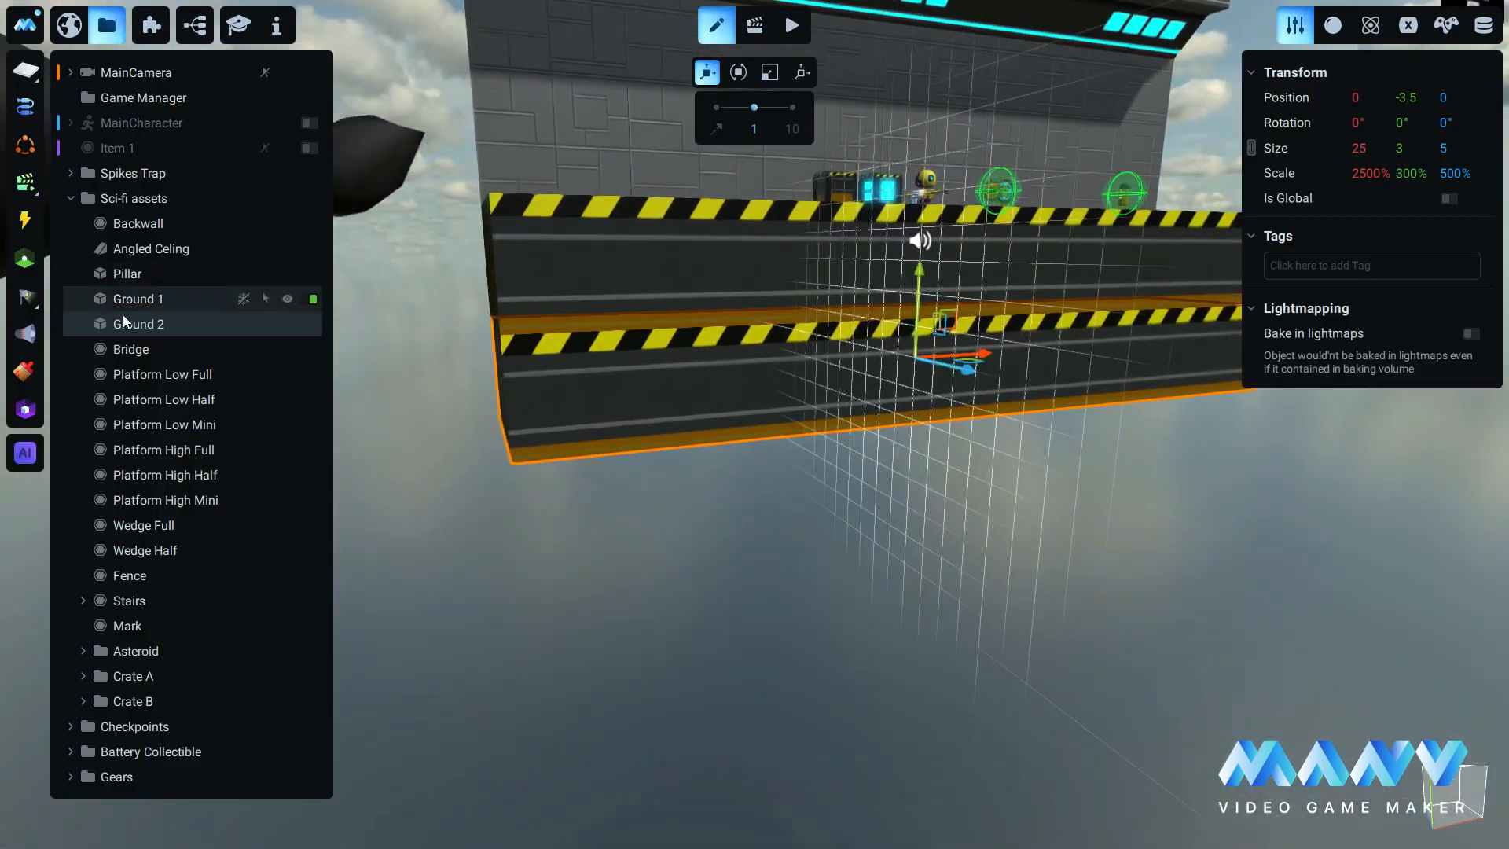
Duplicate Ground 2 and stack the copy directly below it as a third ground layer.
right_click(154, 326)
left_click(231, 446)
left_click_drag(920, 273, 926, 369)
right_click_drag(926, 369, 956, 549)
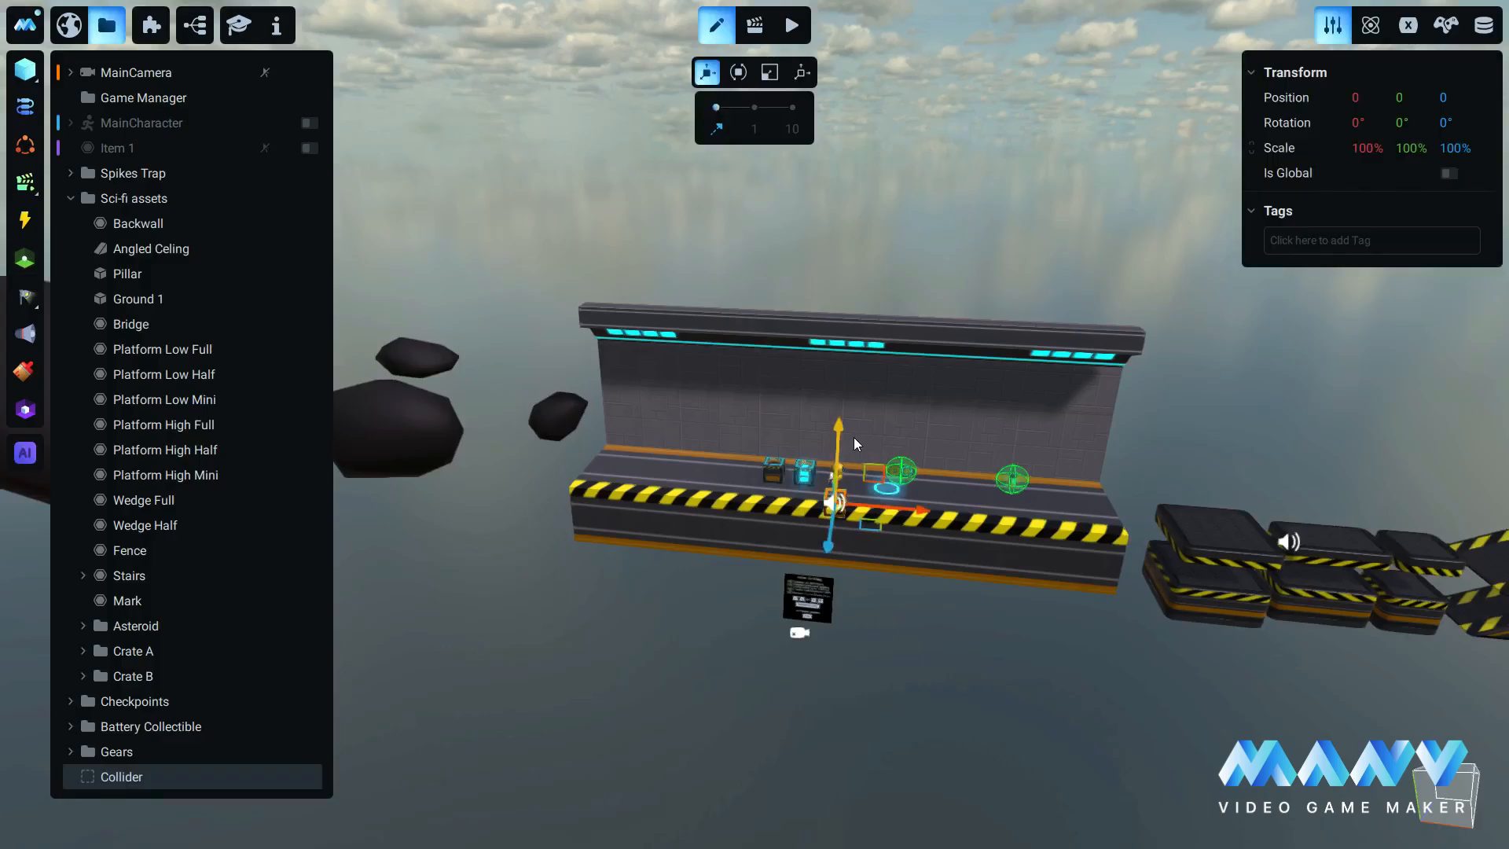
Lower the new collider beneath the level to about -11.4 on Y and rename it Death Collider.
left_click_drag(838, 429, 913, 517)
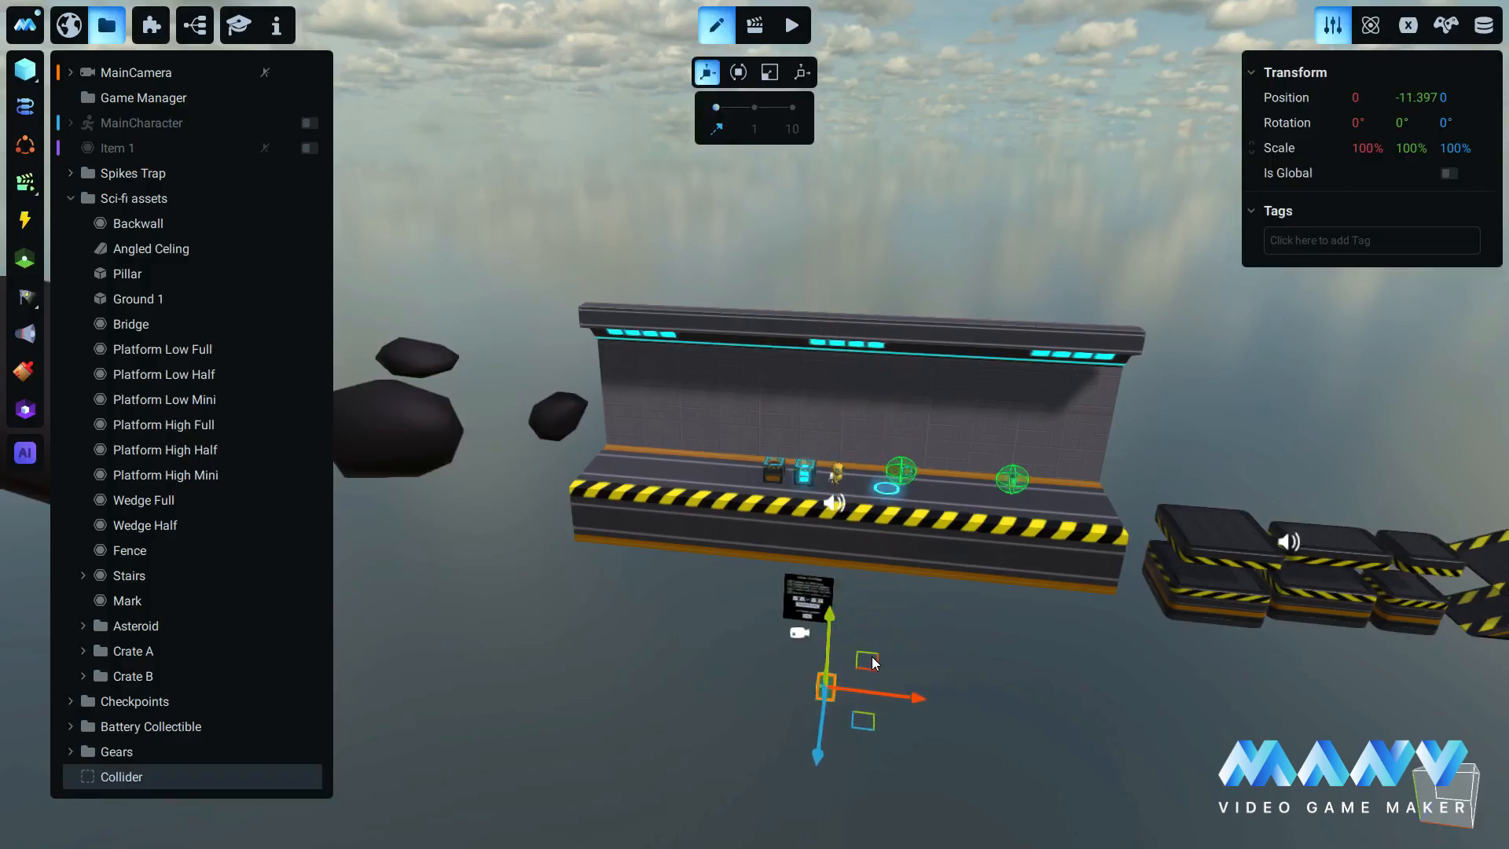
right_click(123, 778)
left_click(187, 600)
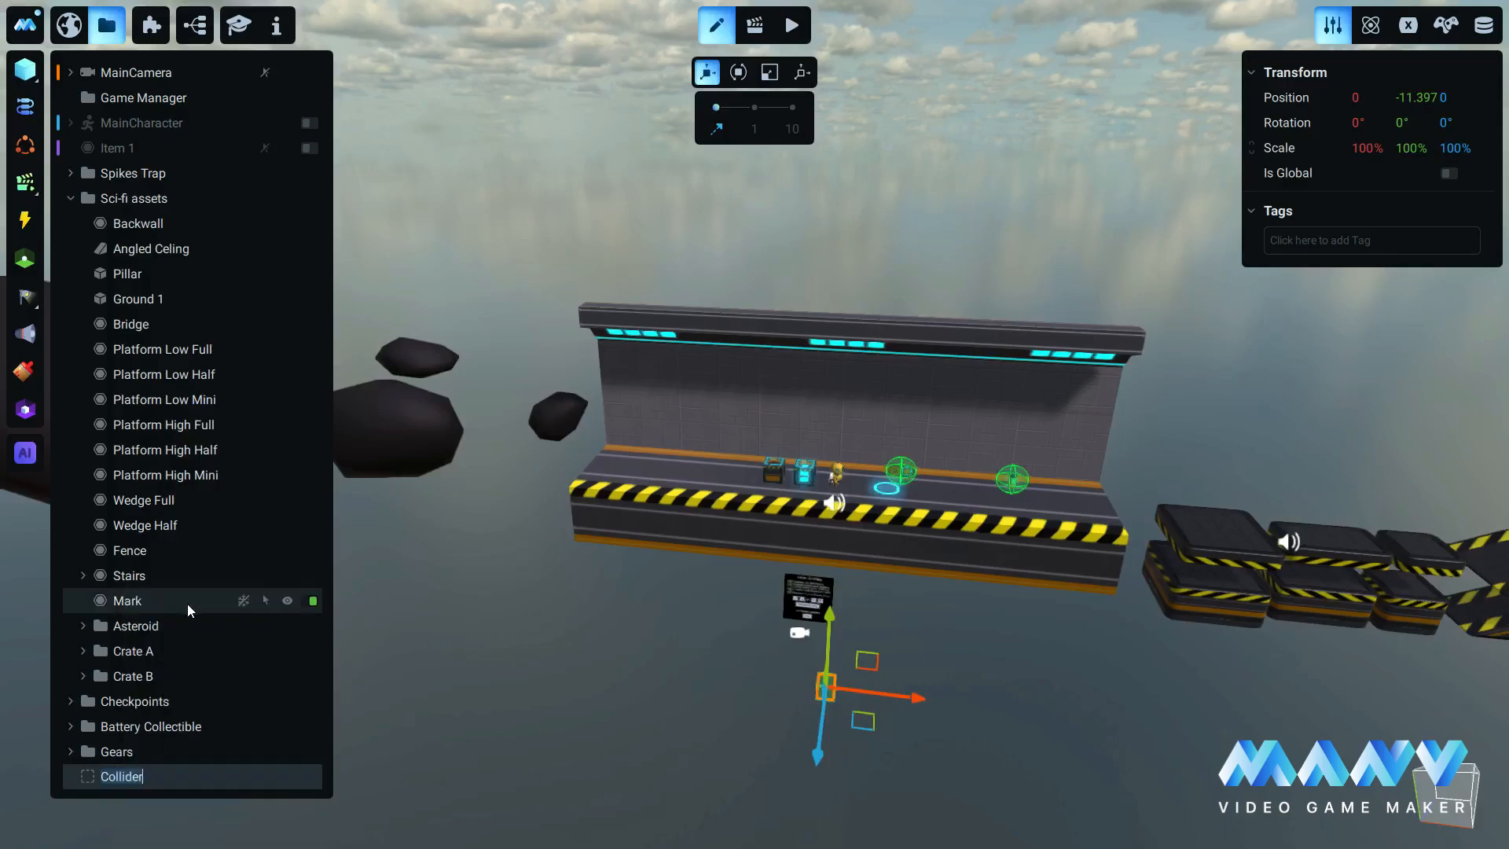
type("Death")
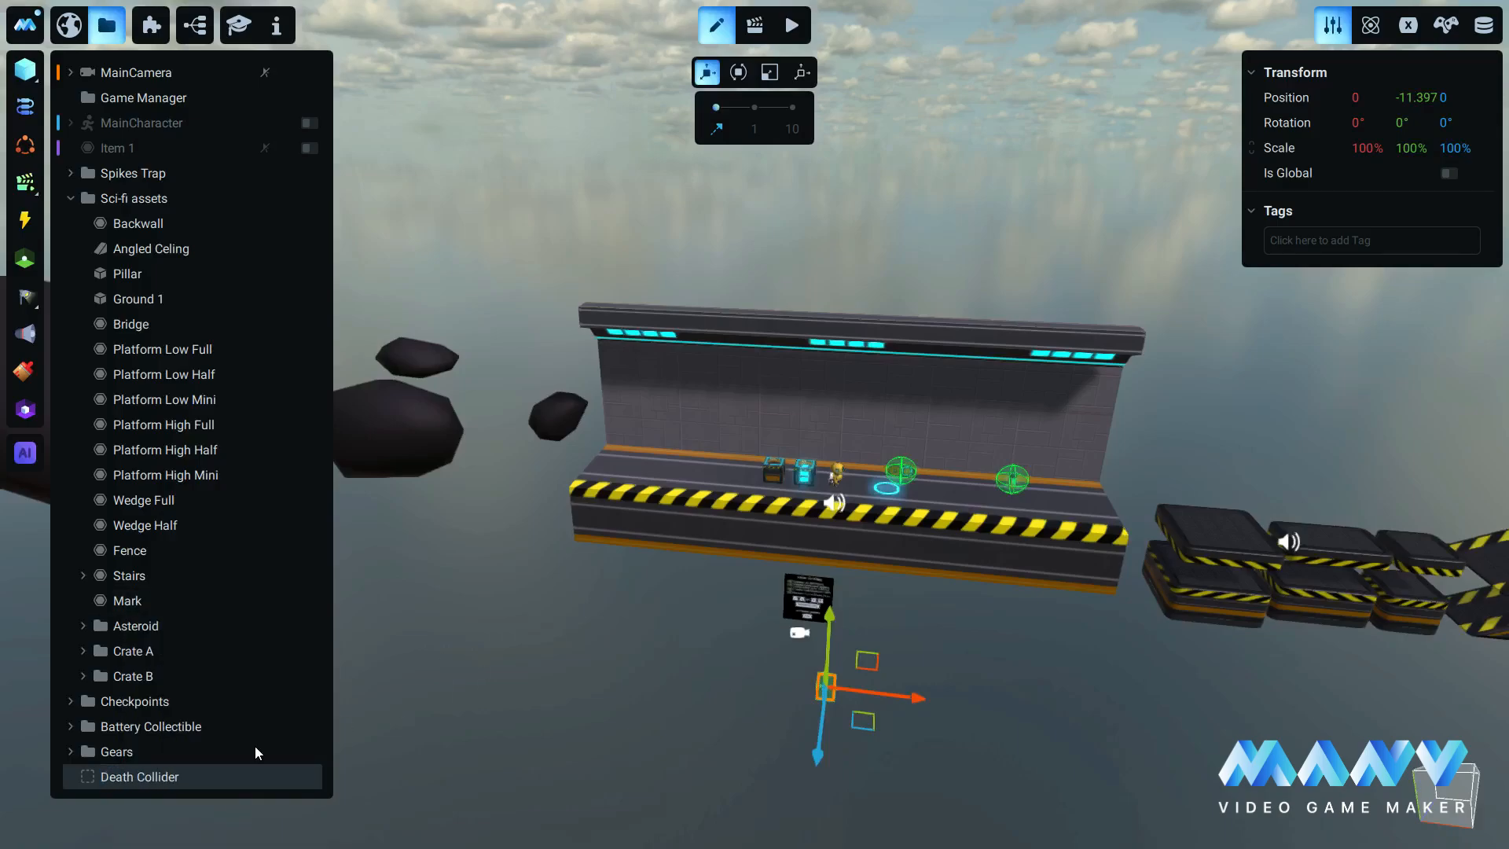
Move Death Collider into the Game Manager folder and set its collider shape to Plane.
left_click_drag(130, 773, 151, 96)
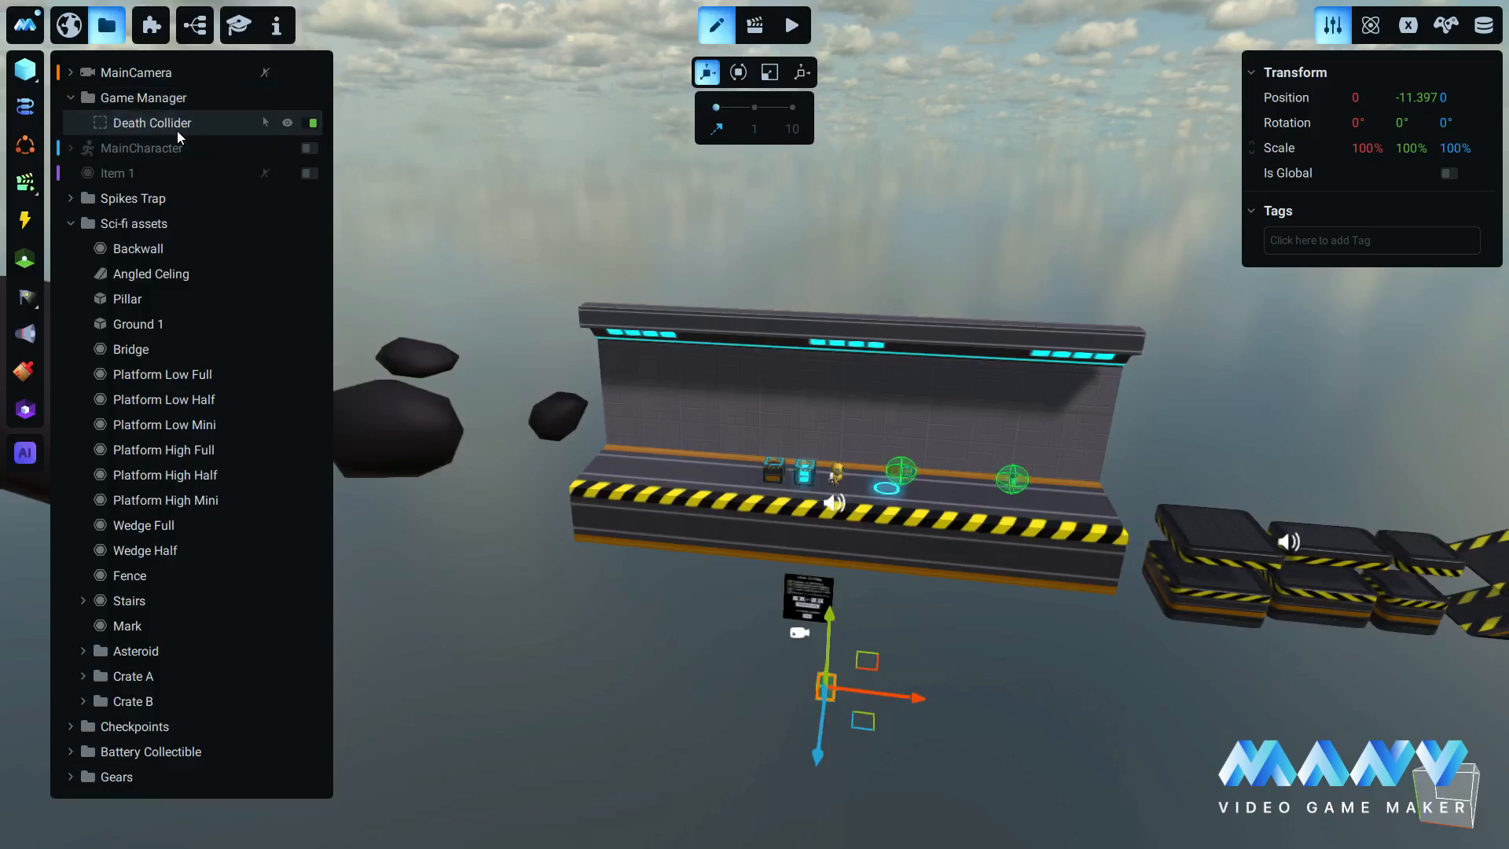
left_click(1371, 31)
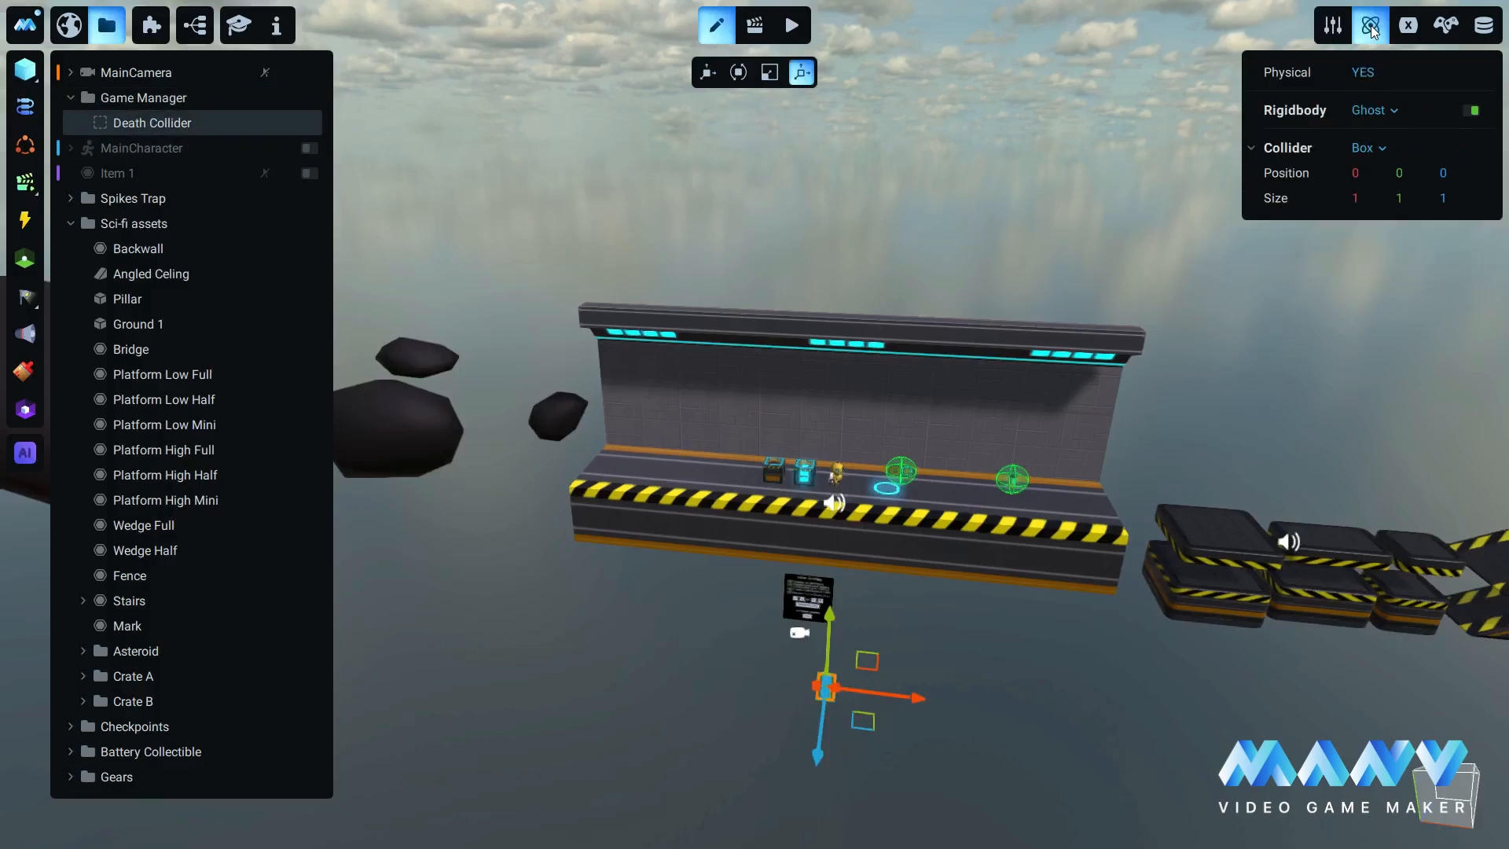
left_click(1380, 150)
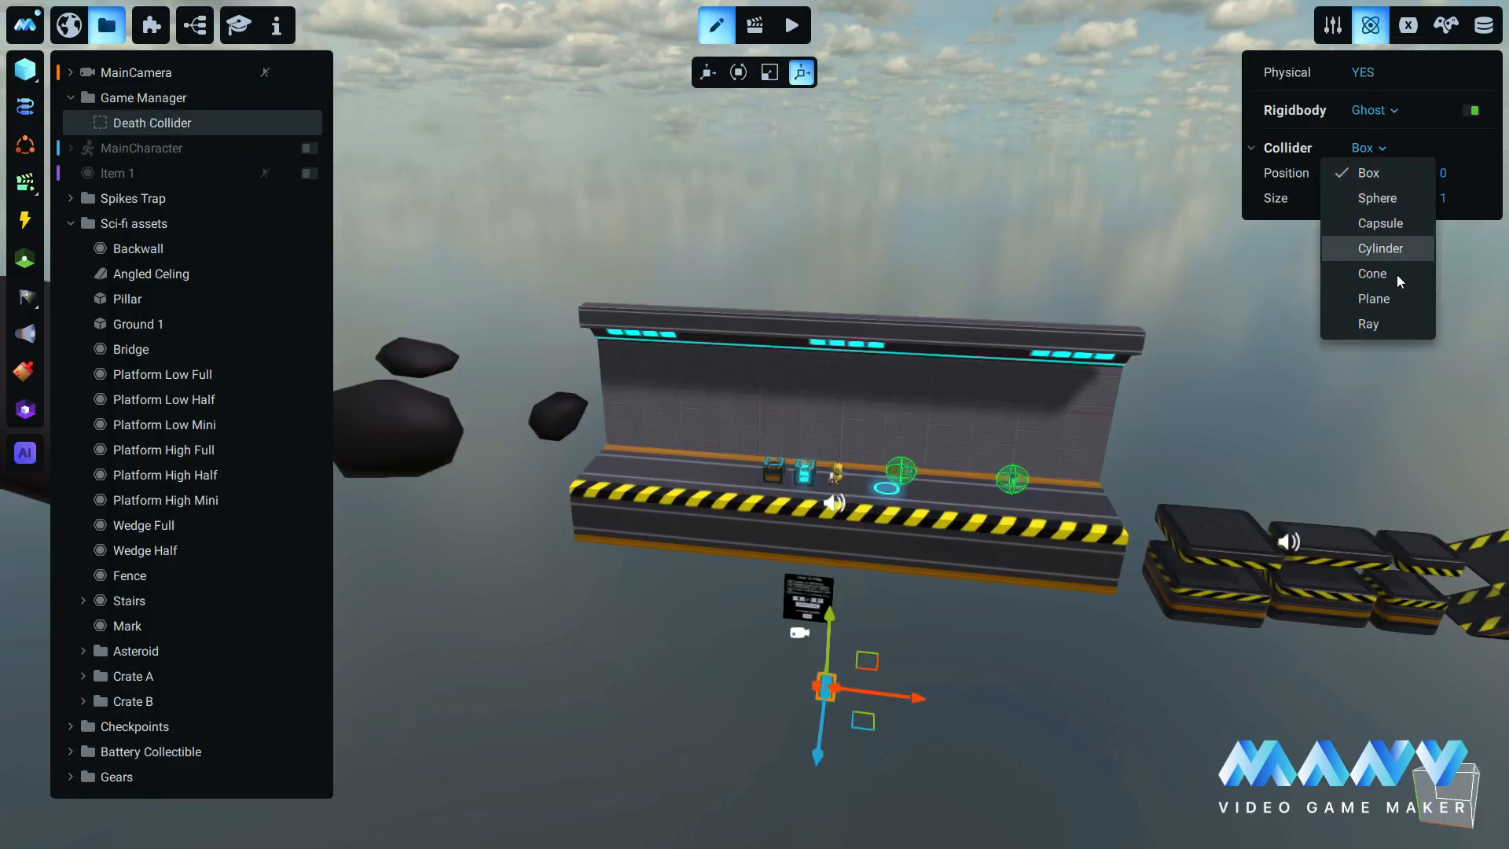
left_click(1354, 300)
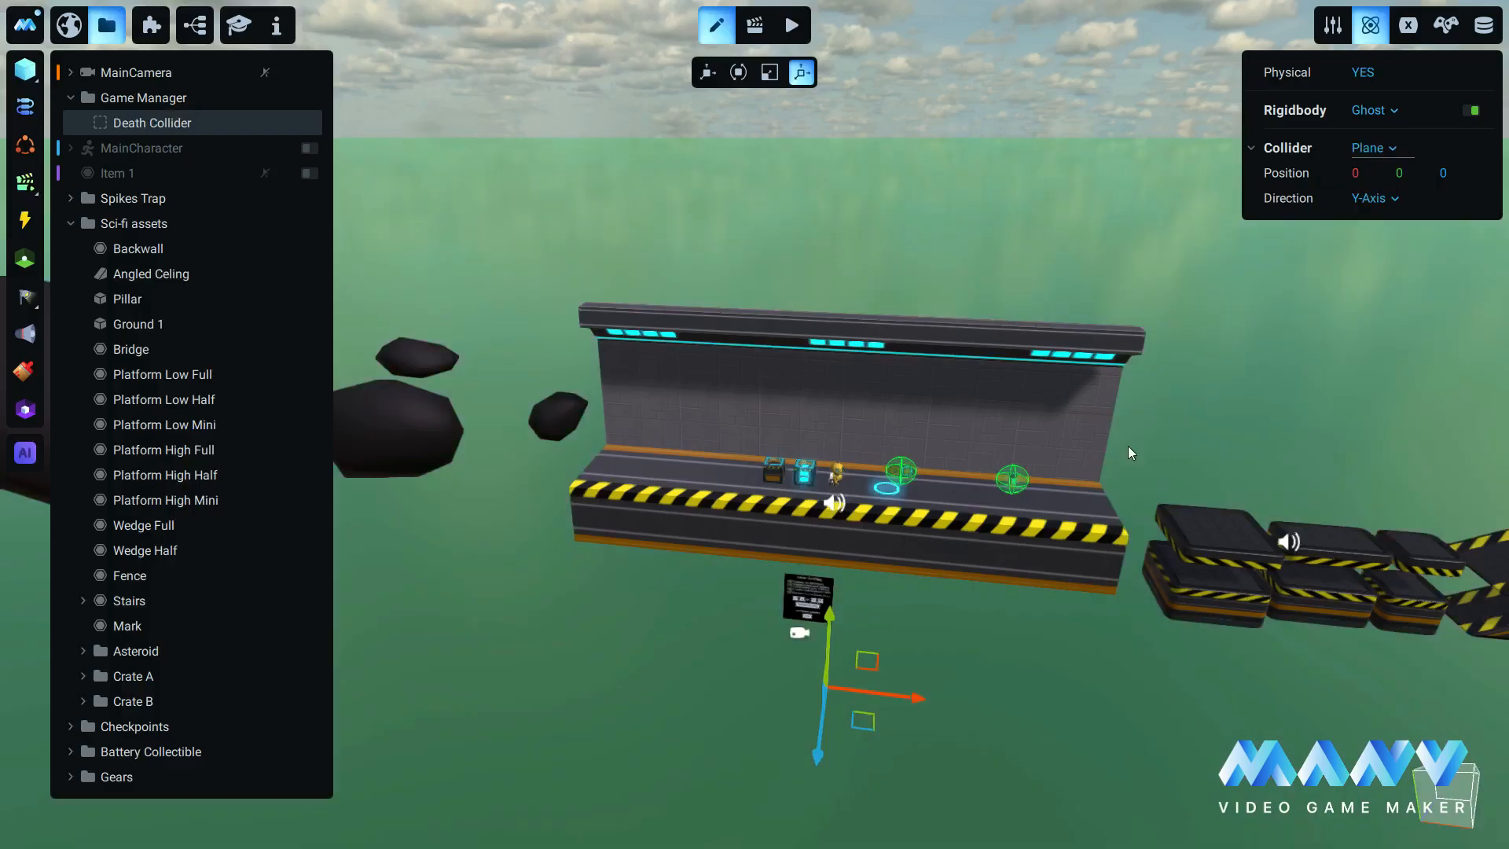
Lower the Death Collider plane to a collider Y position of about -14, then hide it in the editor.
middle_click_drag(941, 651, 843, 389)
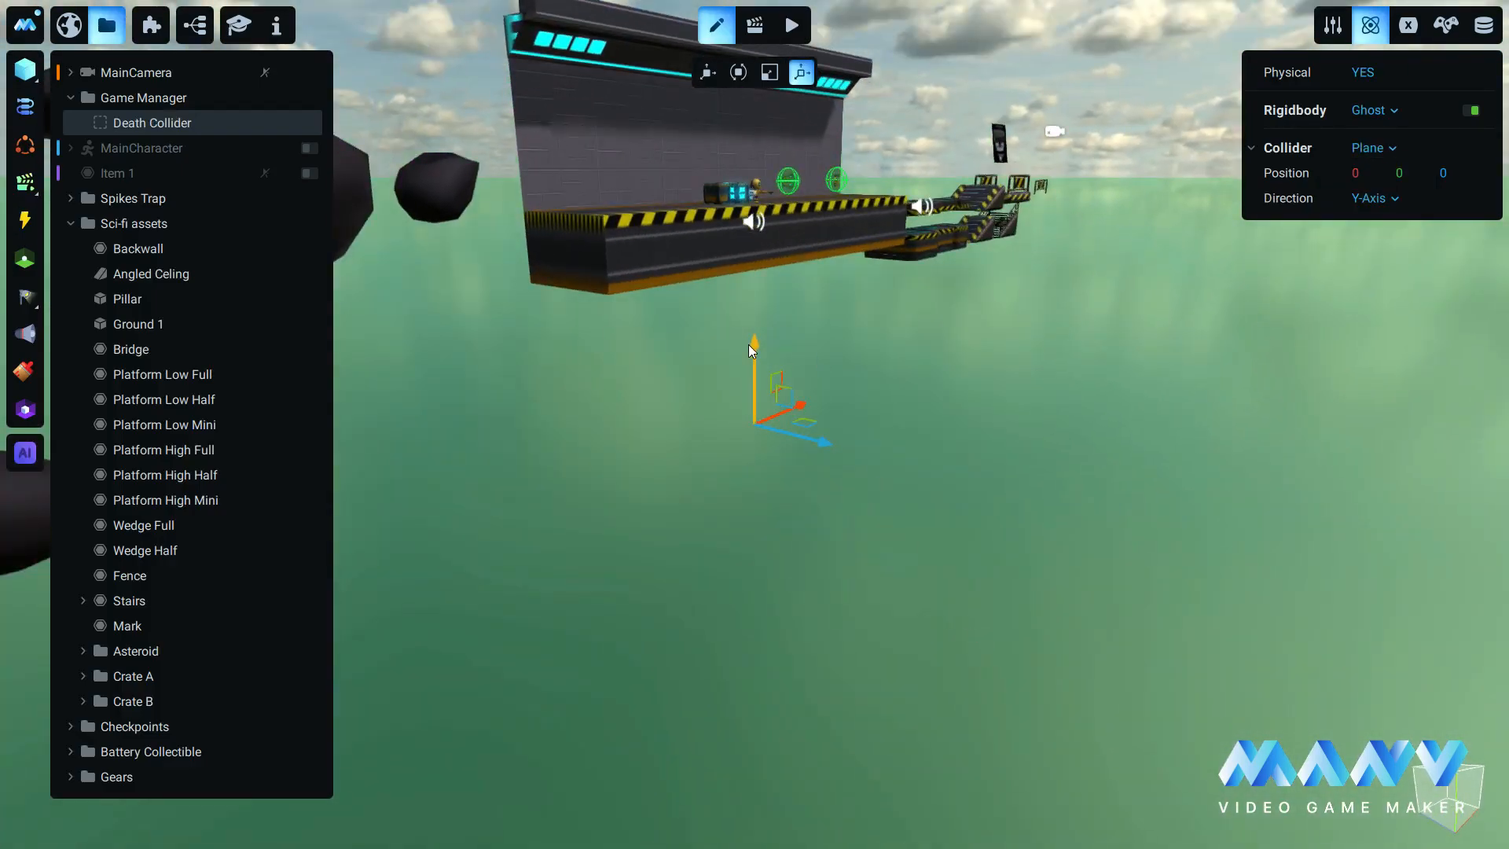
left_click_drag(751, 348, 783, 542)
middle_click_drag(952, 495, 596, 198)
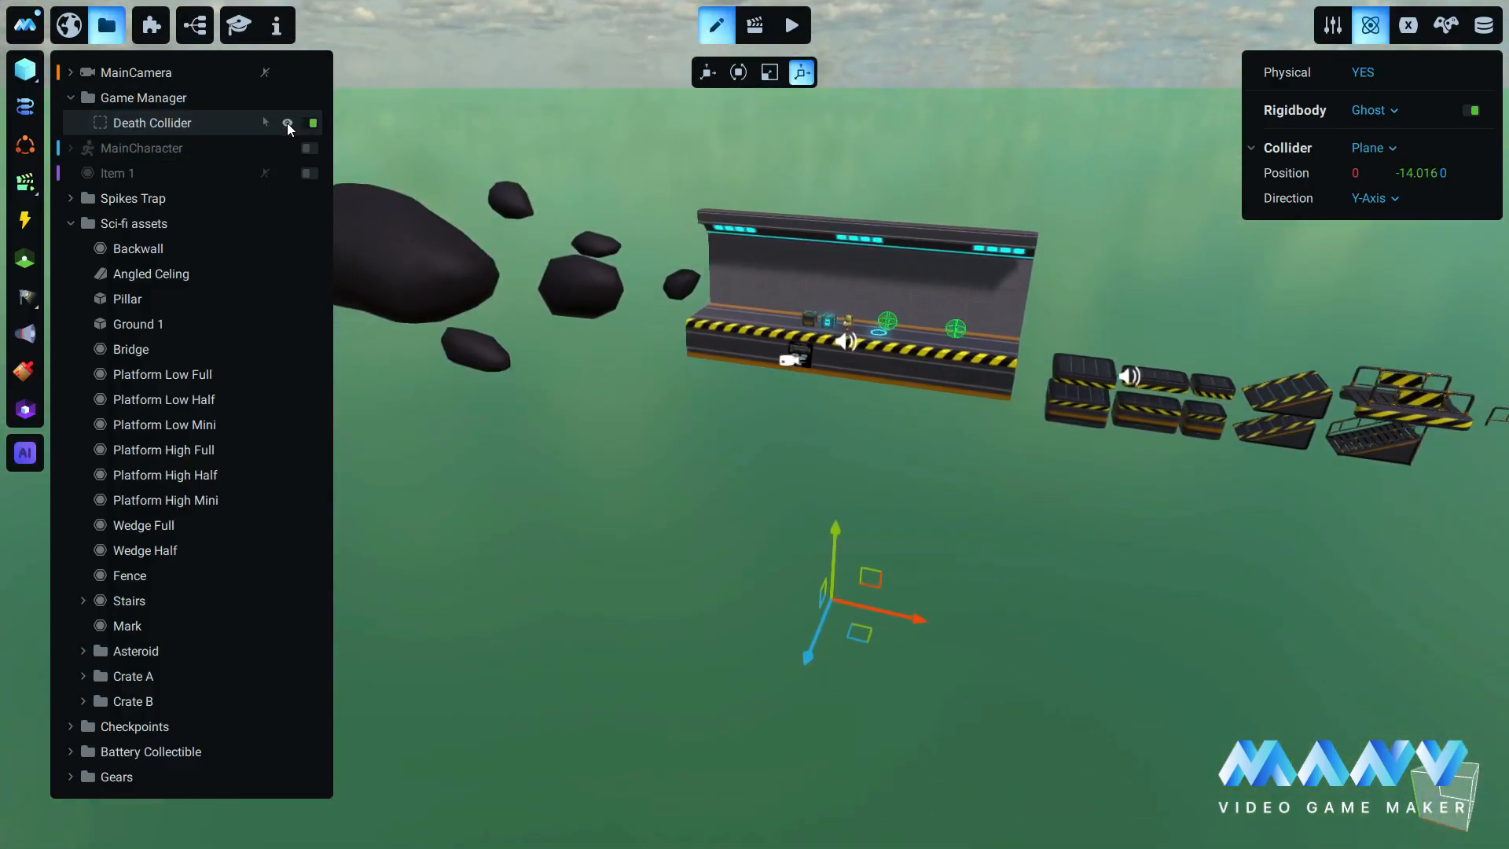
left_click(287, 123)
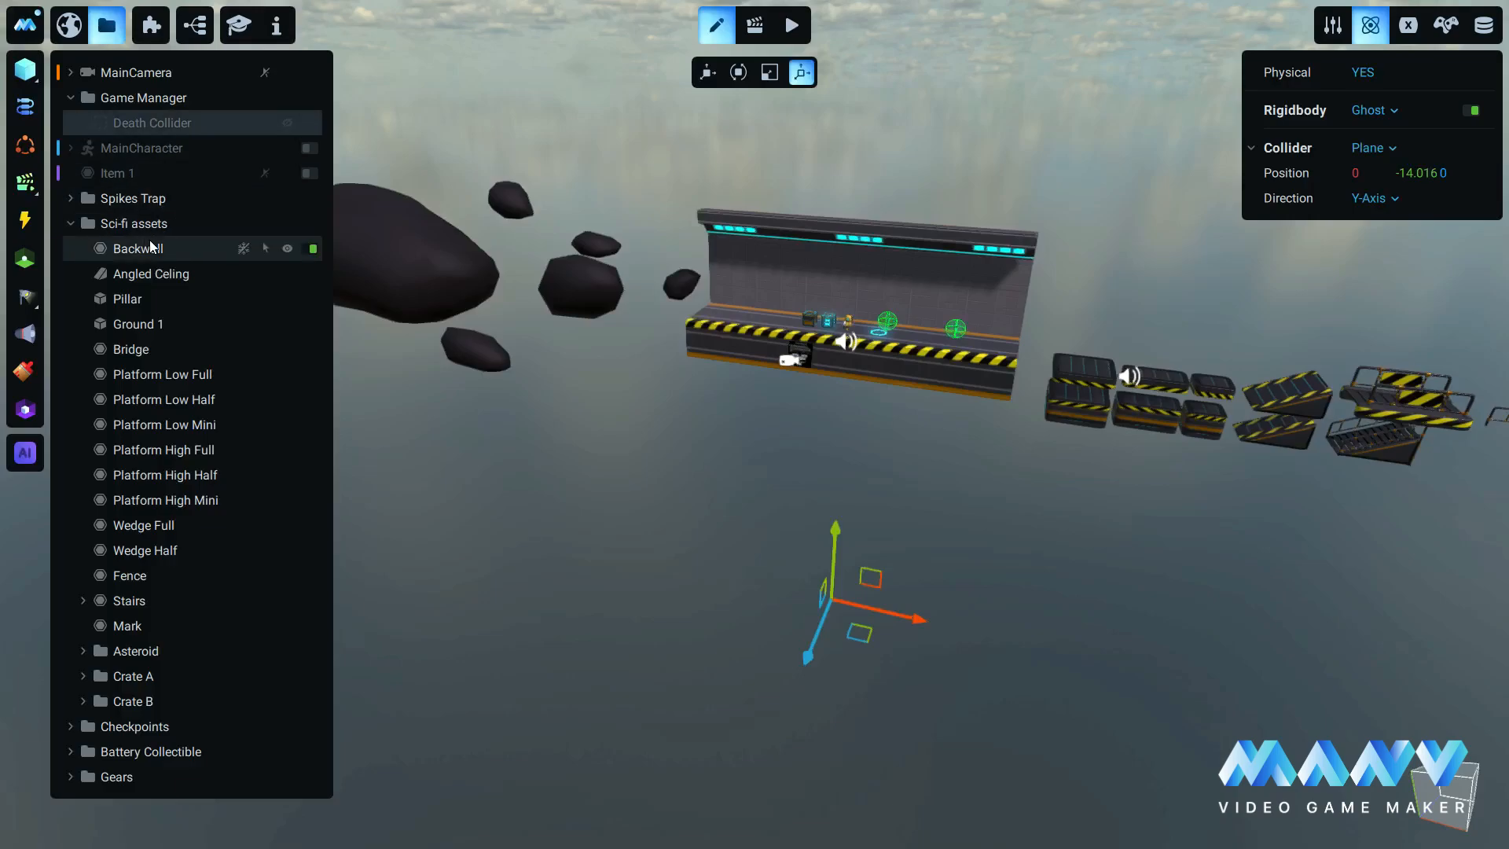
left_click(70, 97)
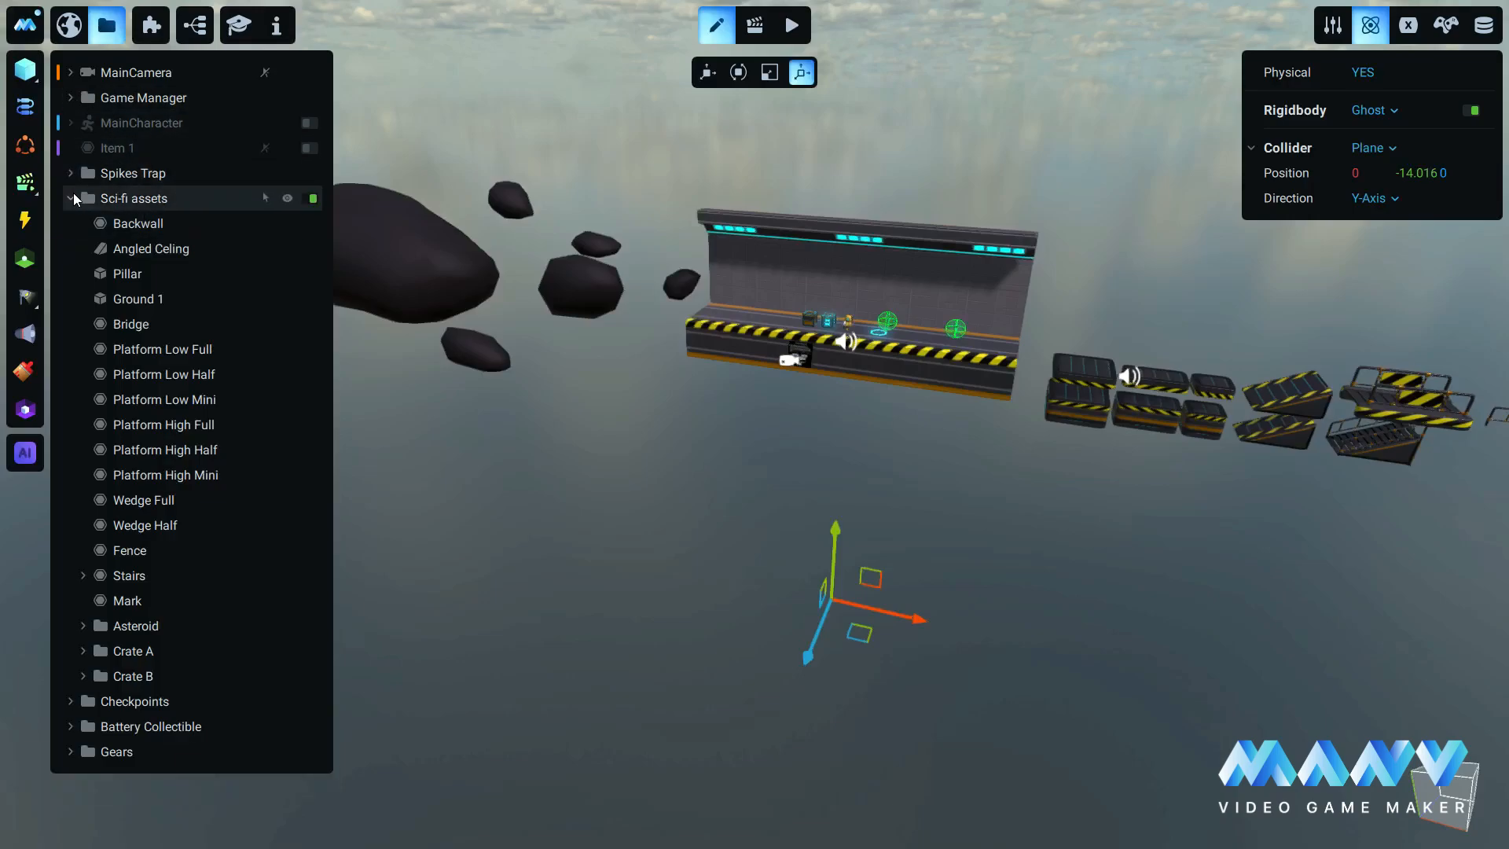
Open MainCharacter's Death animation in animation mode and add a Collision Started trigger to it.
left_click(71, 122)
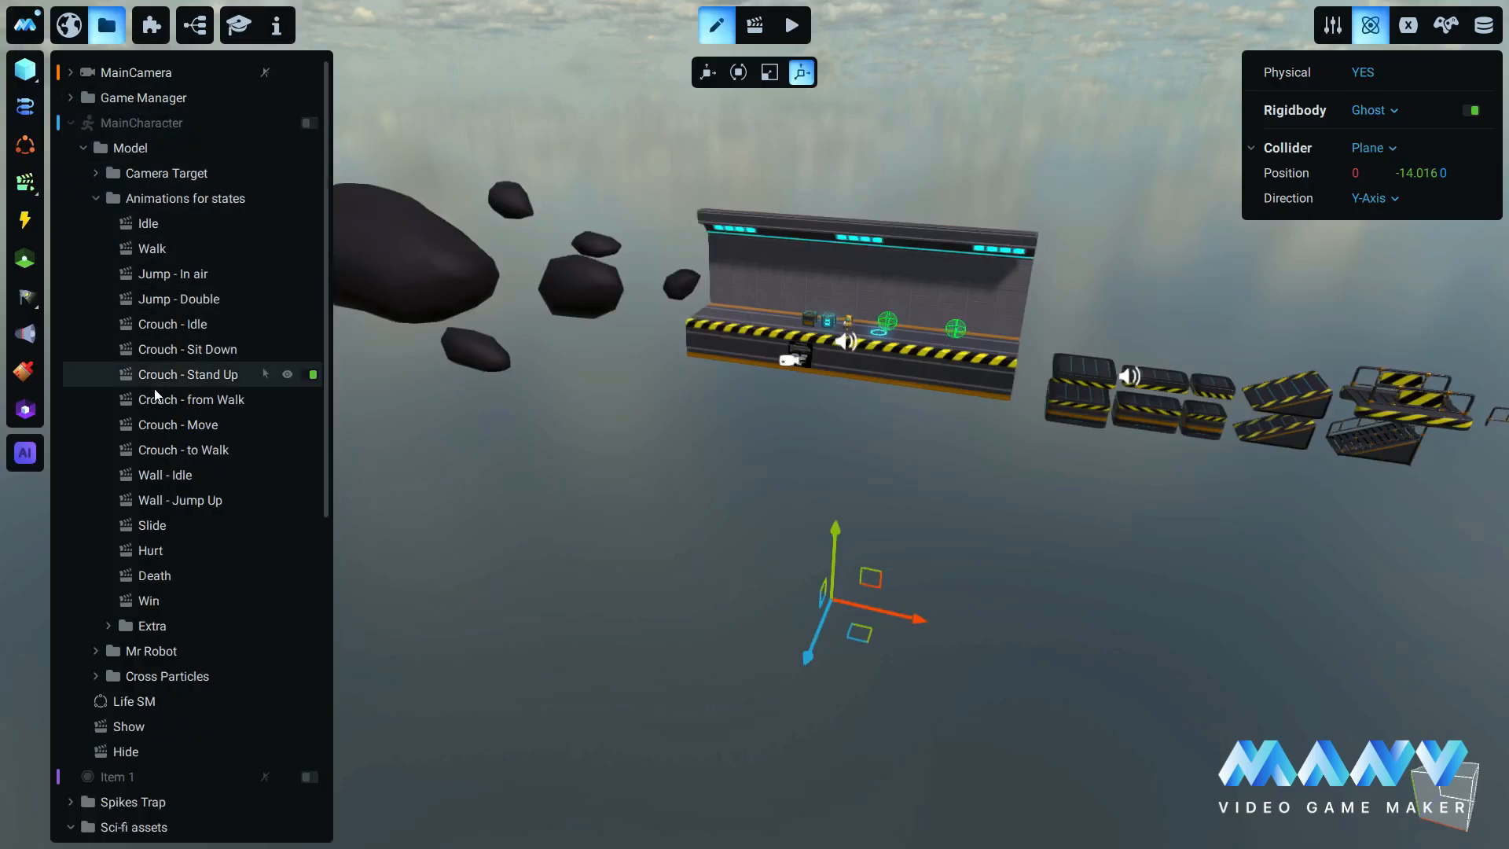
left_click(159, 577)
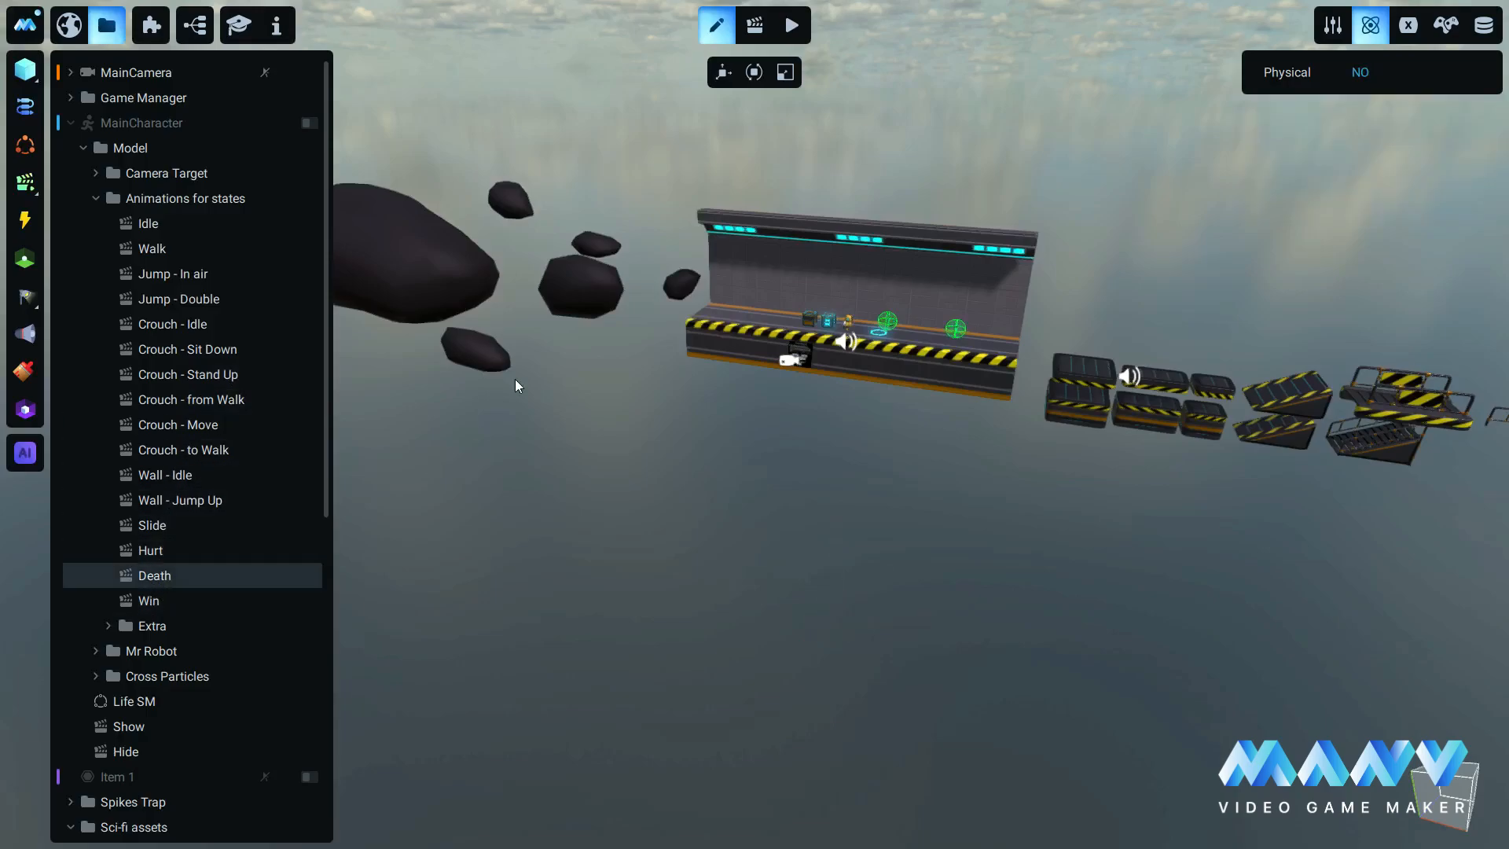
left_click(755, 28)
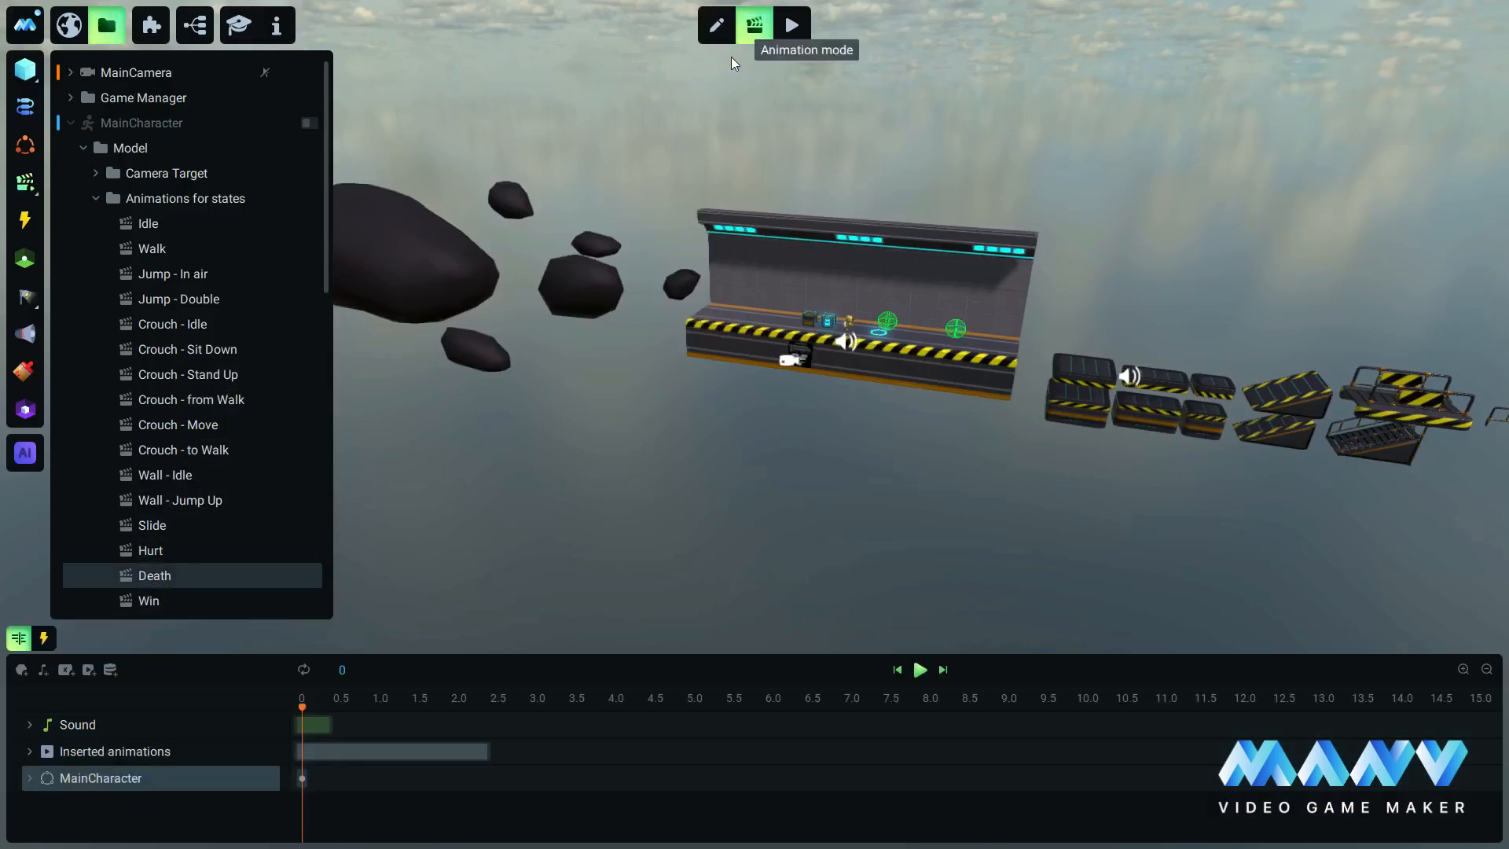
left_click(45, 637)
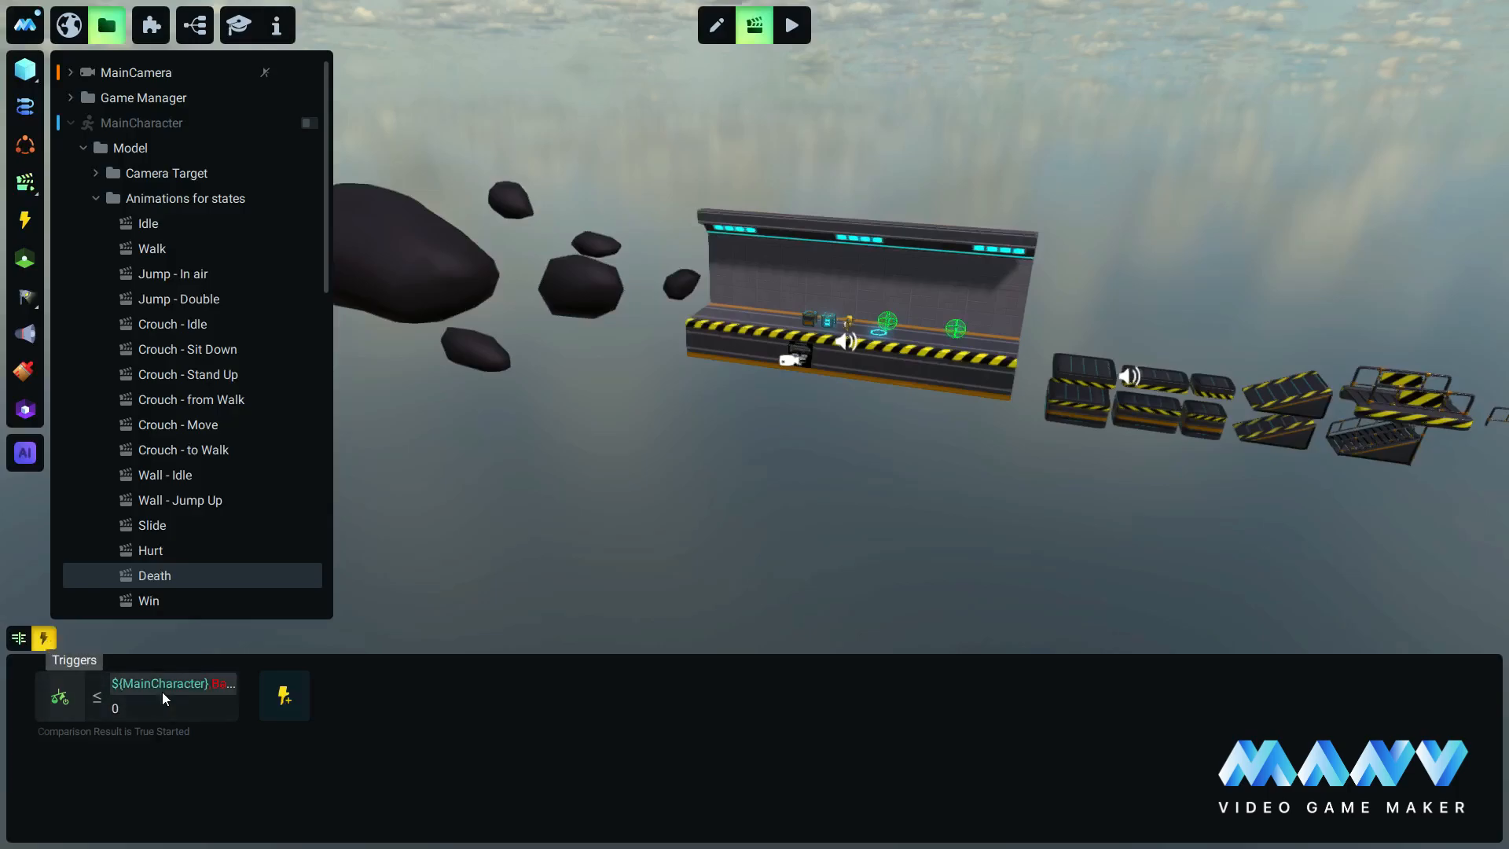
left_click(272, 696)
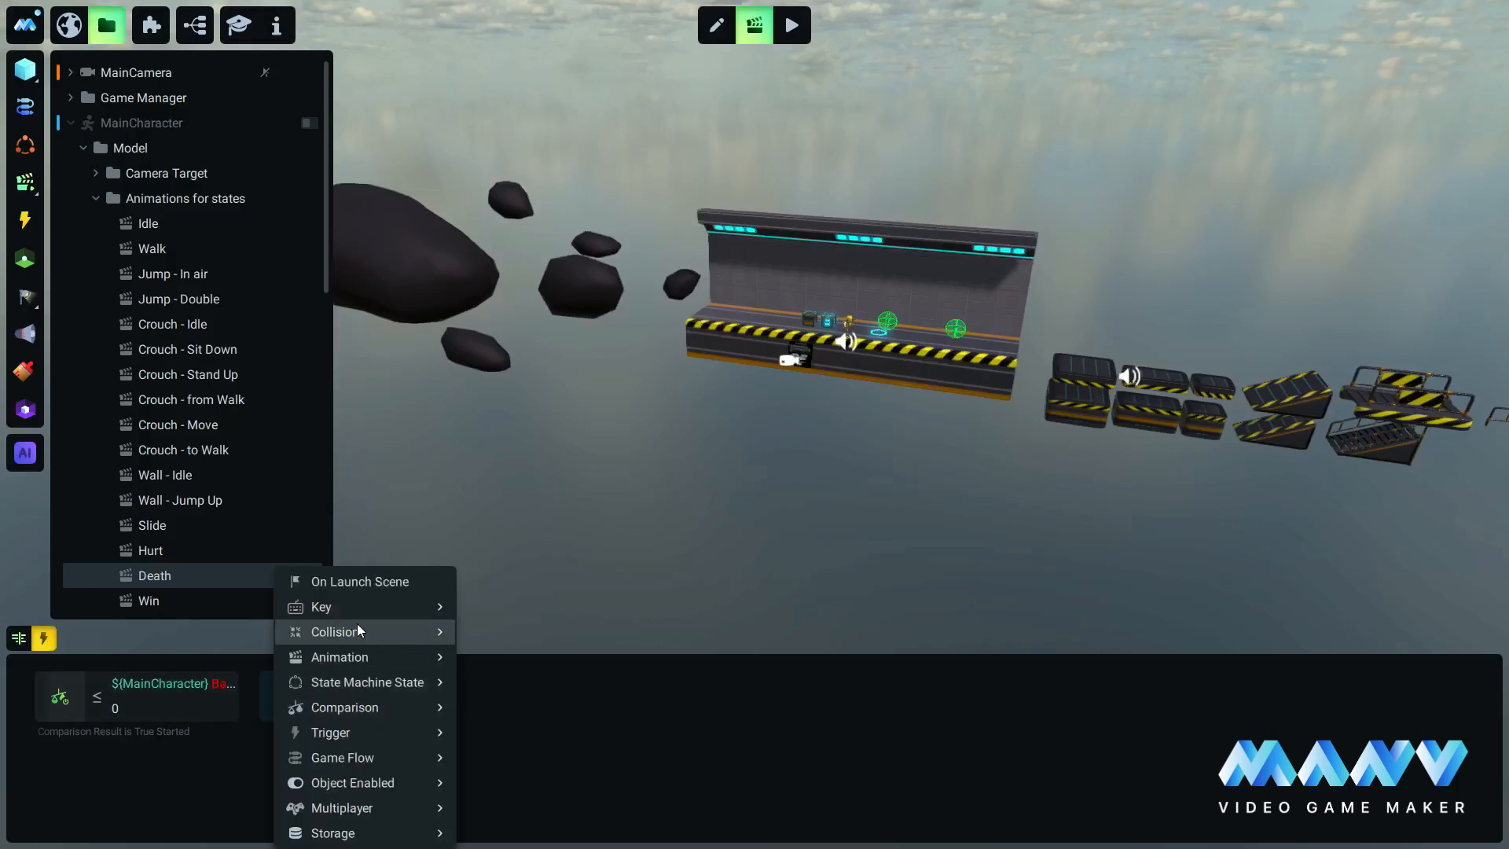
mouse_move(357, 632)
left_click(579, 633)
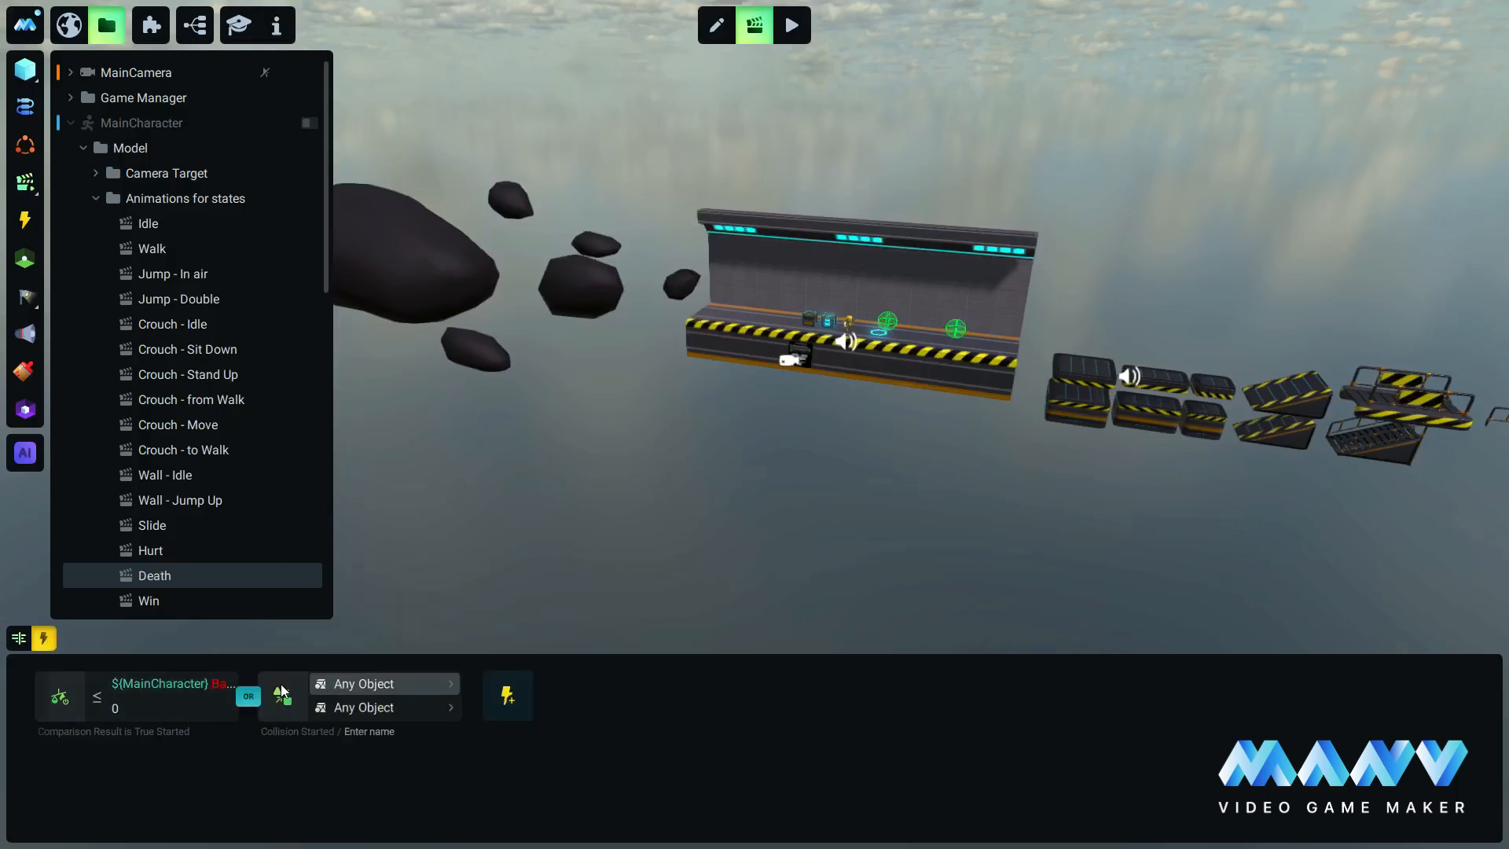
Set the collision trigger's two objects to MainCharacter and Death Collider.
left_click(386, 683)
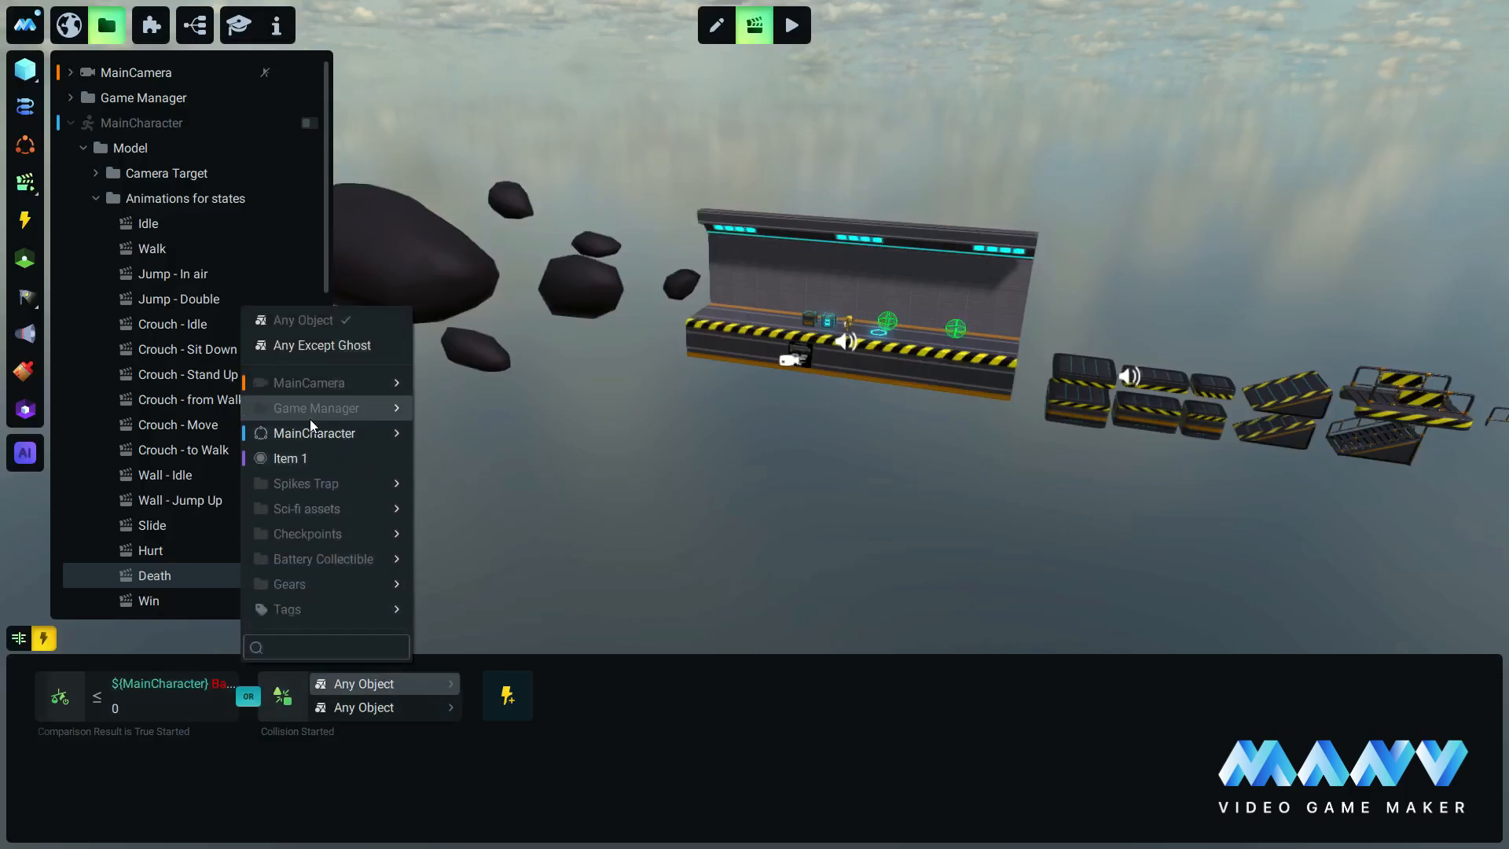
left_click(304, 434)
left_click(356, 707)
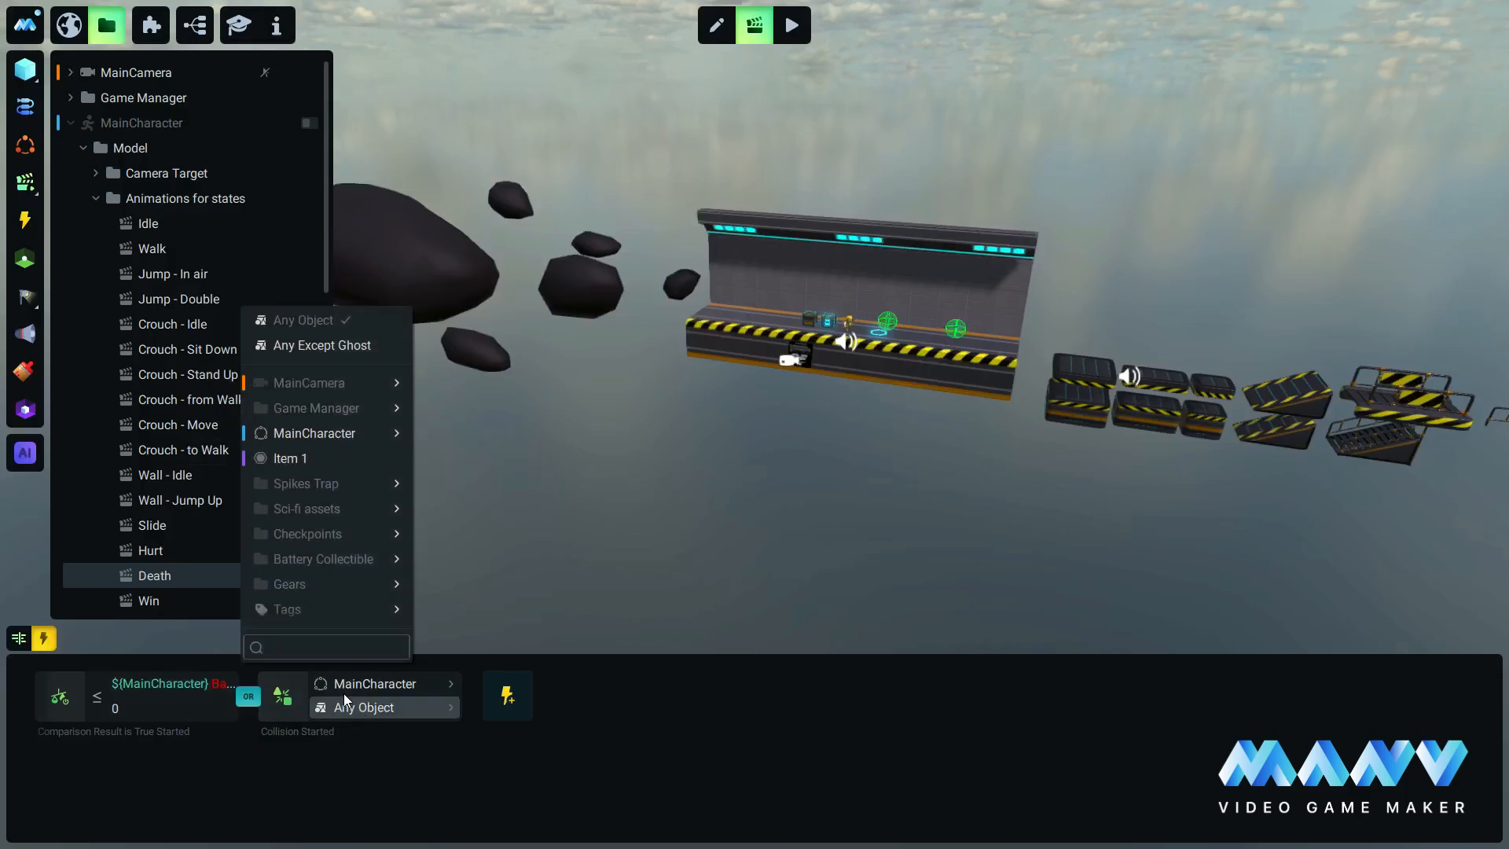
mouse_move(301, 399)
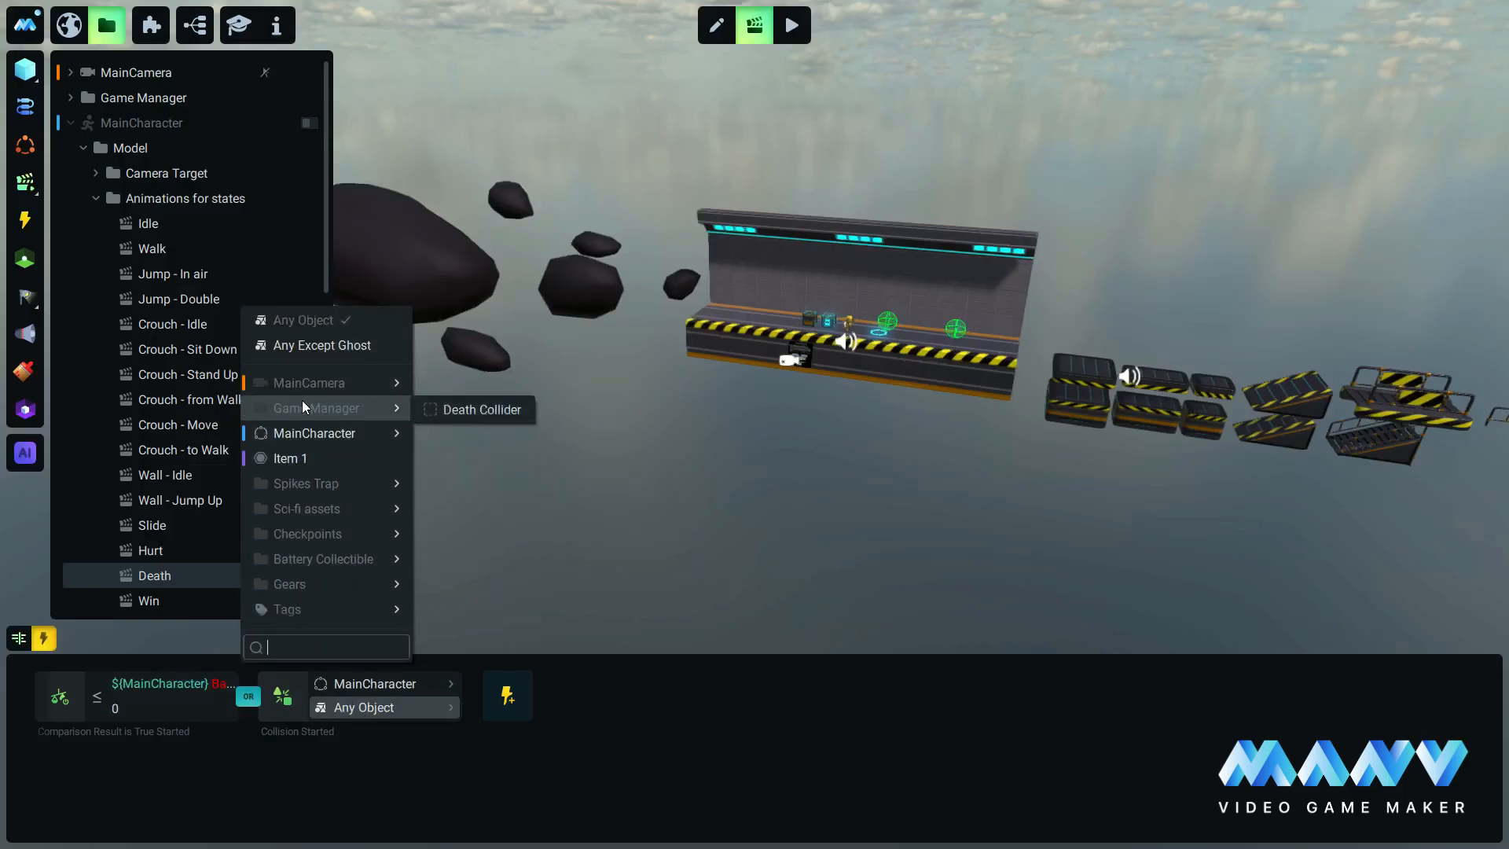
left_click(484, 412)
left_click(22, 643)
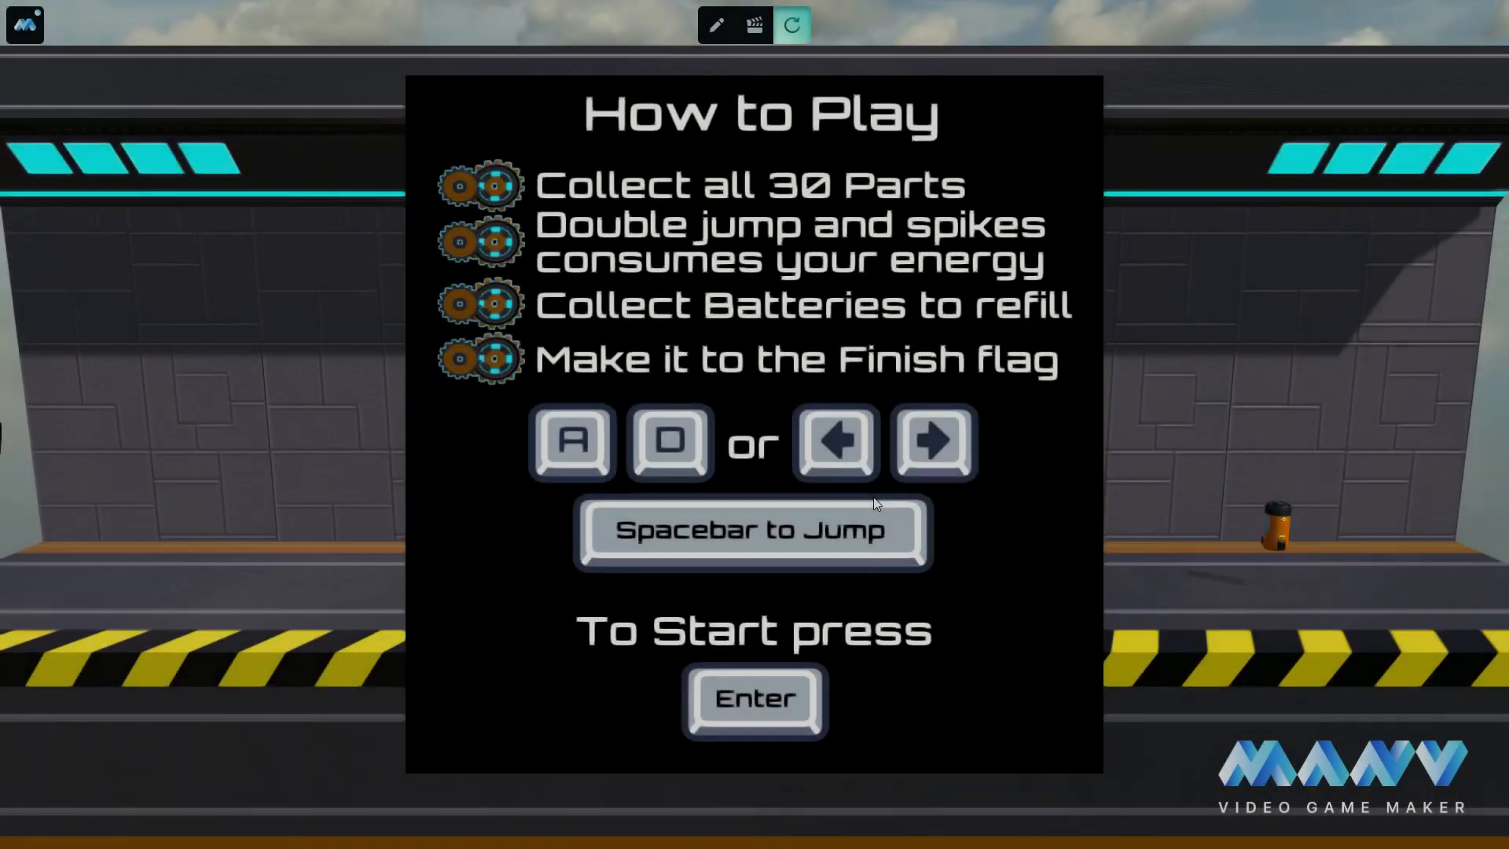
Start the test game and run the character left with a jump to try the death trigger.
key("Return")
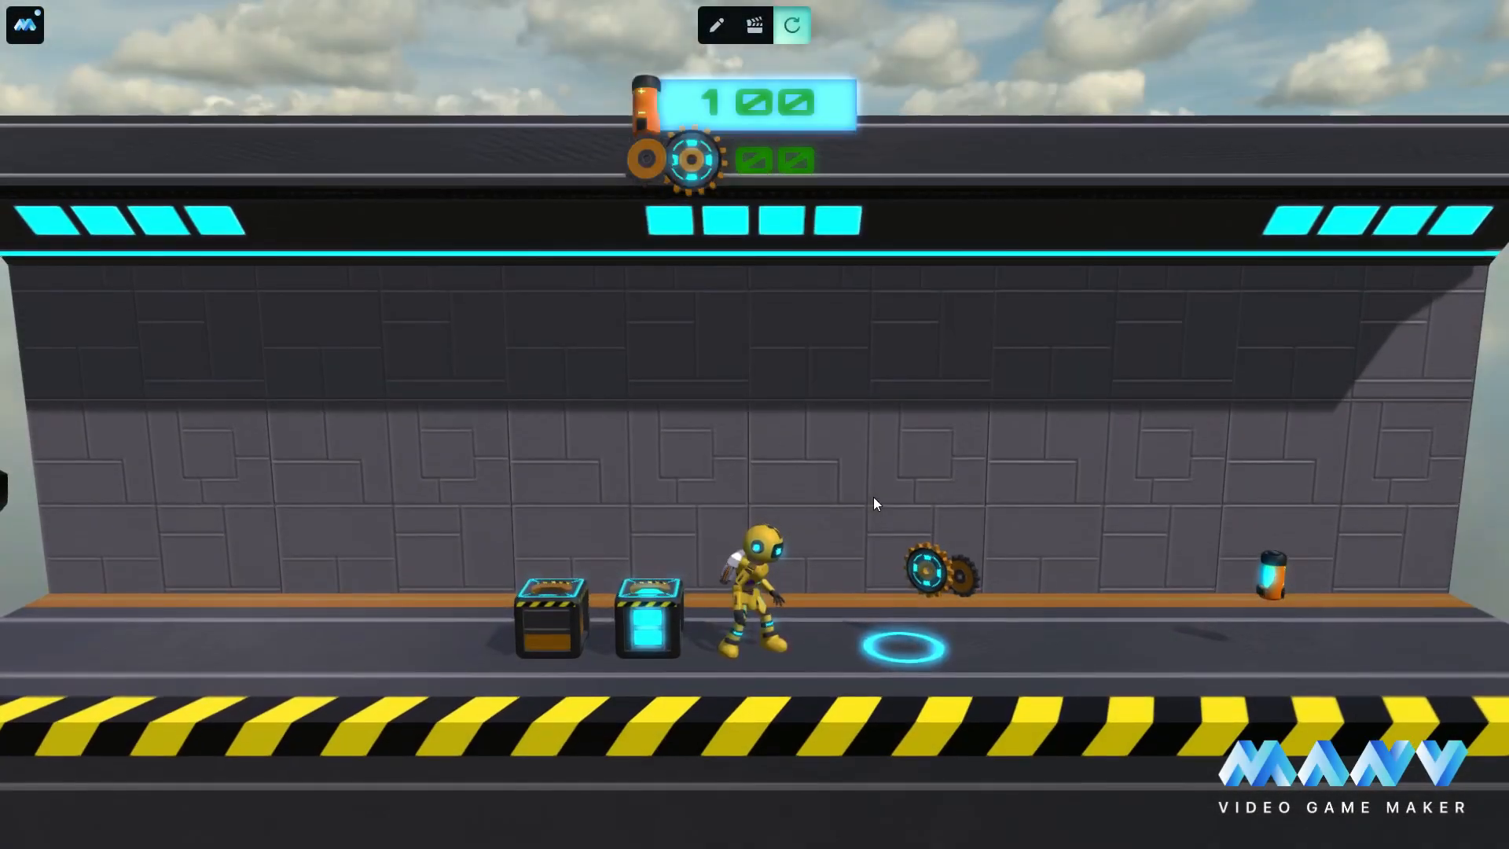
key("a")
key("space")
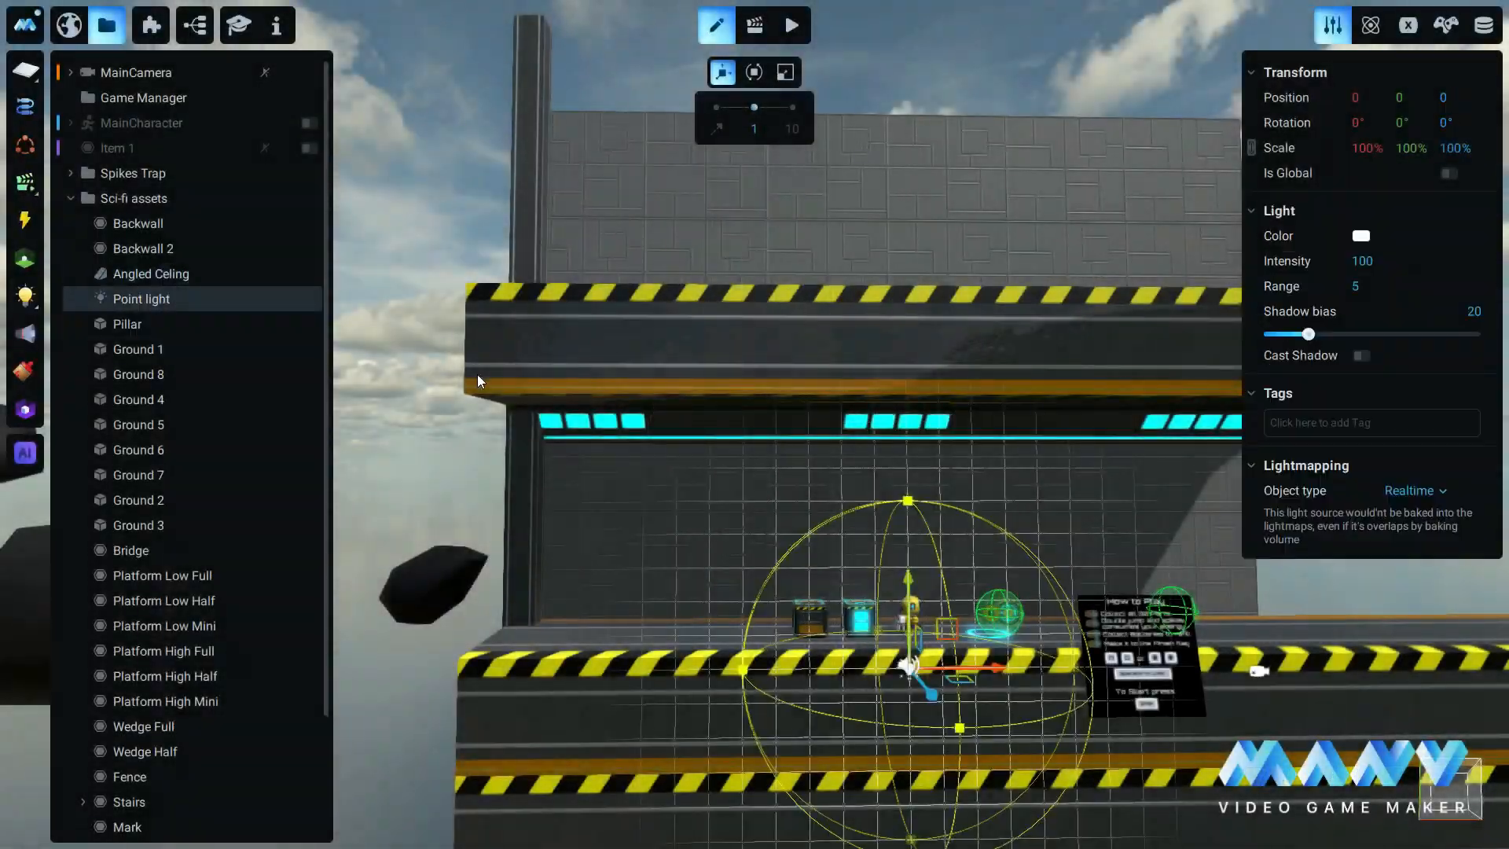
Nest the point light under Angled Celing, color it light blue and set its intensity to 1000.
left_click_drag(138, 277, 141, 275)
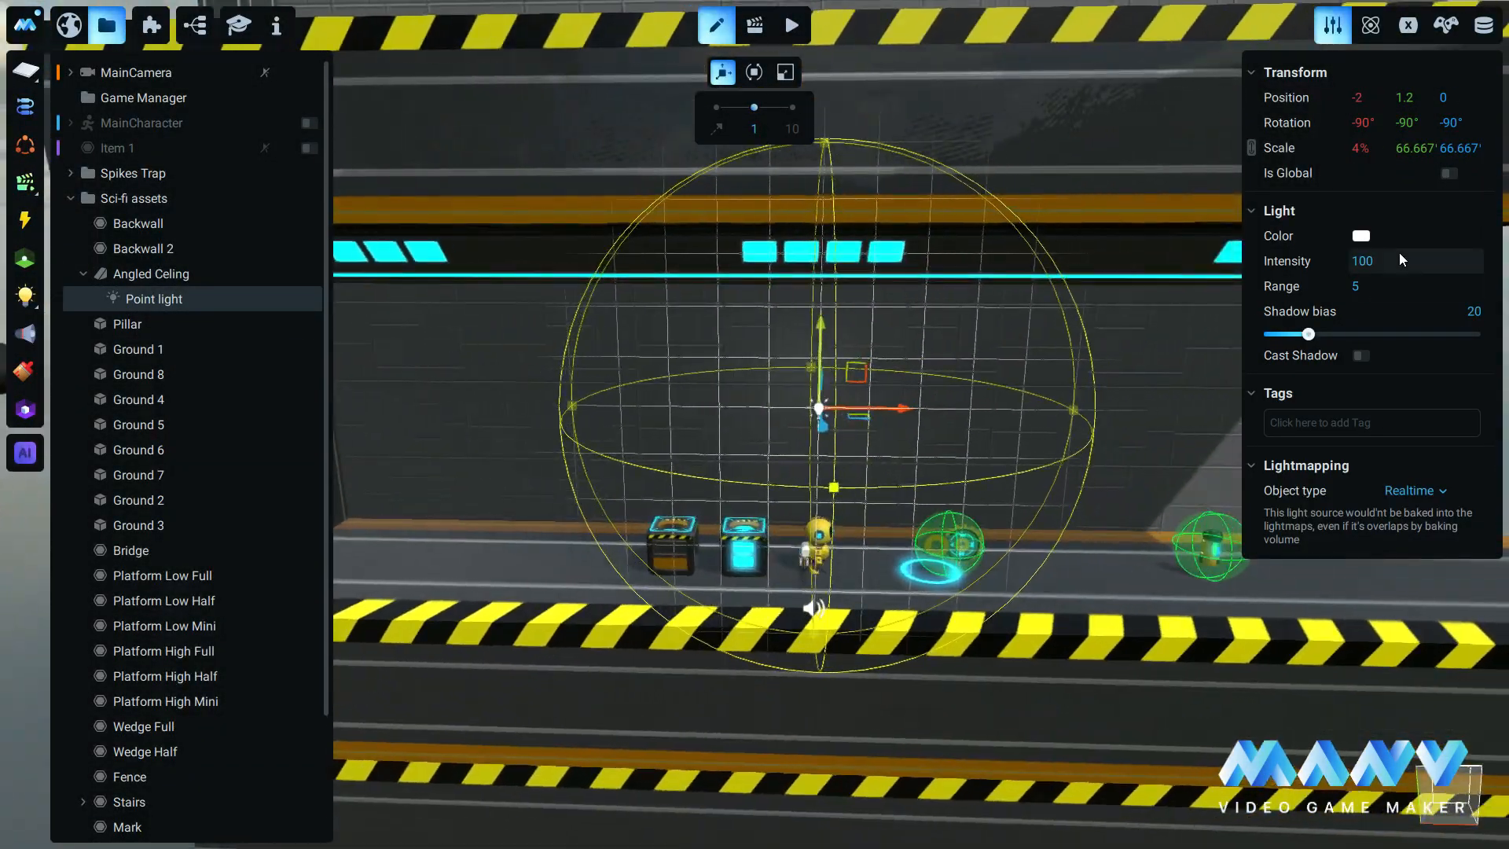
left_click(1362, 236)
left_click(1362, 299)
type("1000")
key("Return")
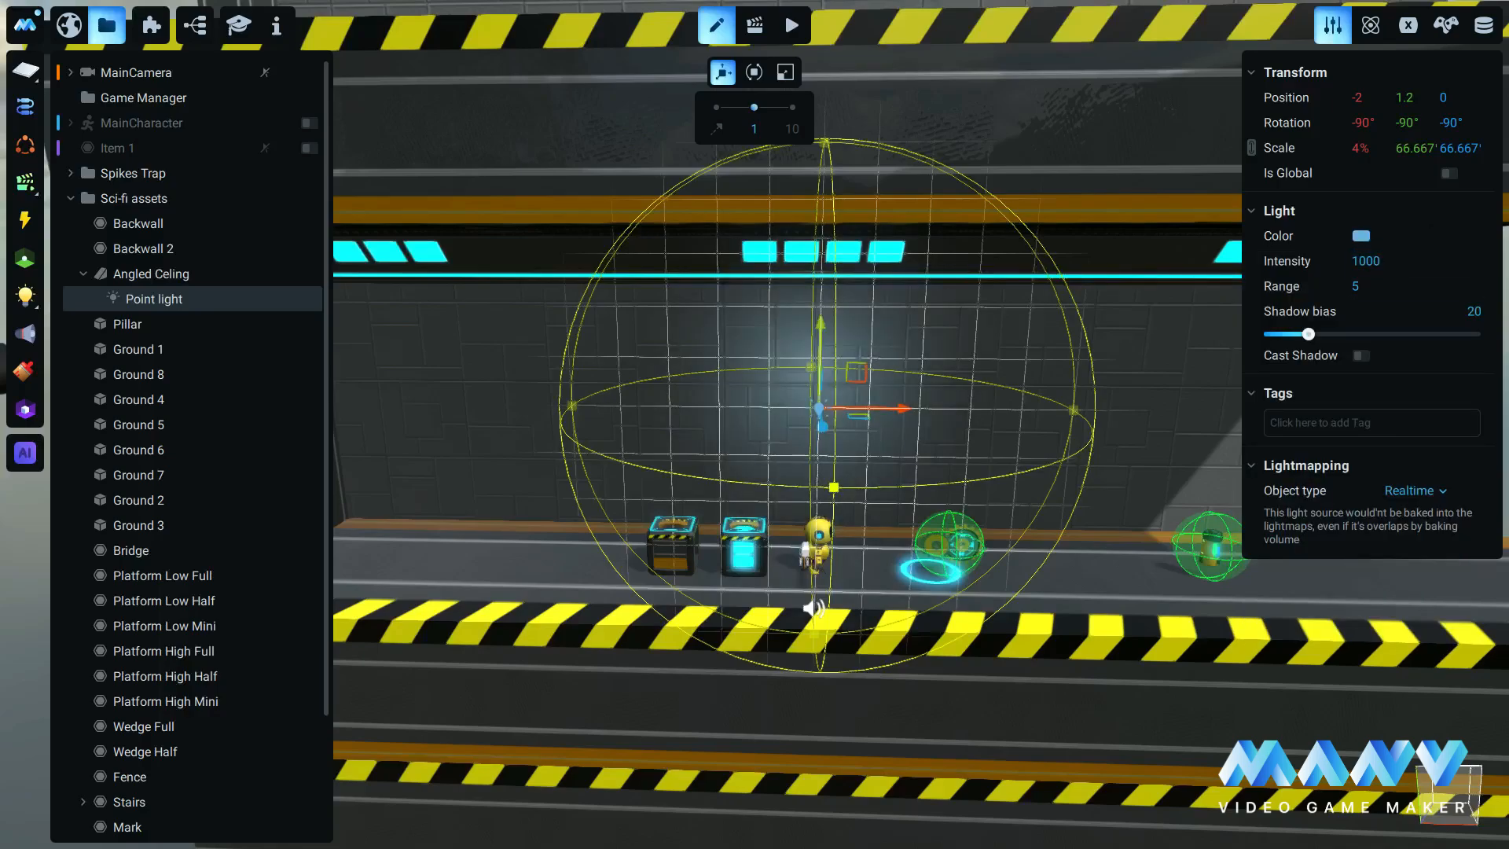
Set the point light's range to 10 and move it to about 1.87 on Y under the ceiling.
left_click(1363, 290)
type("10")
key("Return")
right_click_drag(810, 483, 975, 531)
left_click_drag(822, 435, 876, 462)
right_click_drag(1053, 531, 924, 511)
Change the point light's color to a deeper, more saturated blue.
left_click(1364, 237)
left_click(1359, 324)
left_click(1404, 250)
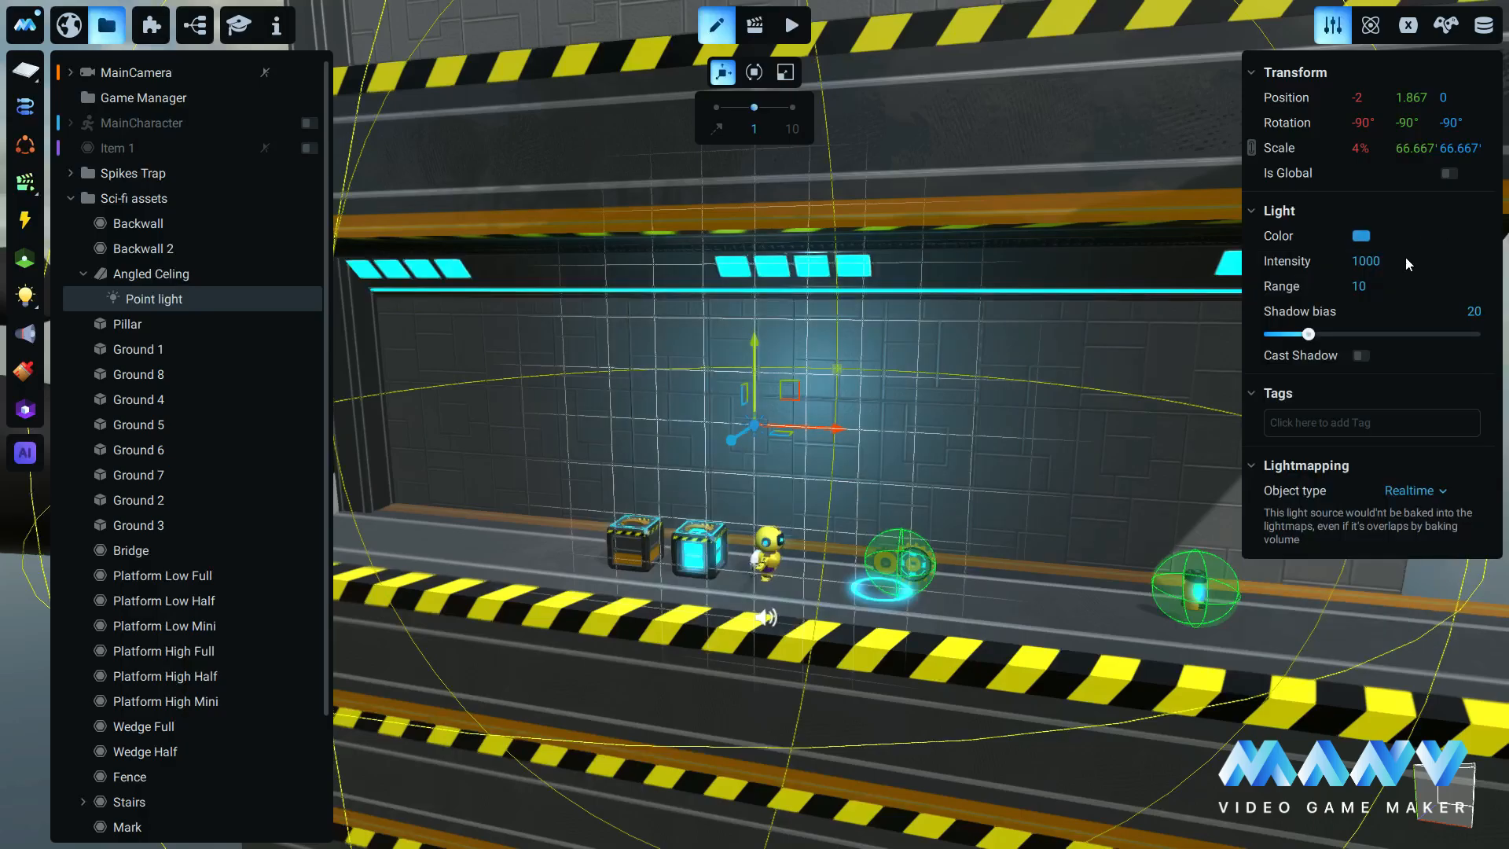
Duplicate Angled Celing together with its point light and raise the copy to the top of the upper back wall.
scroll(818, 495, "down", 3)
right_click_drag(802, 494, 882, 504)
left_click(151, 274)
right_click(151, 274)
left_click(193, 392)
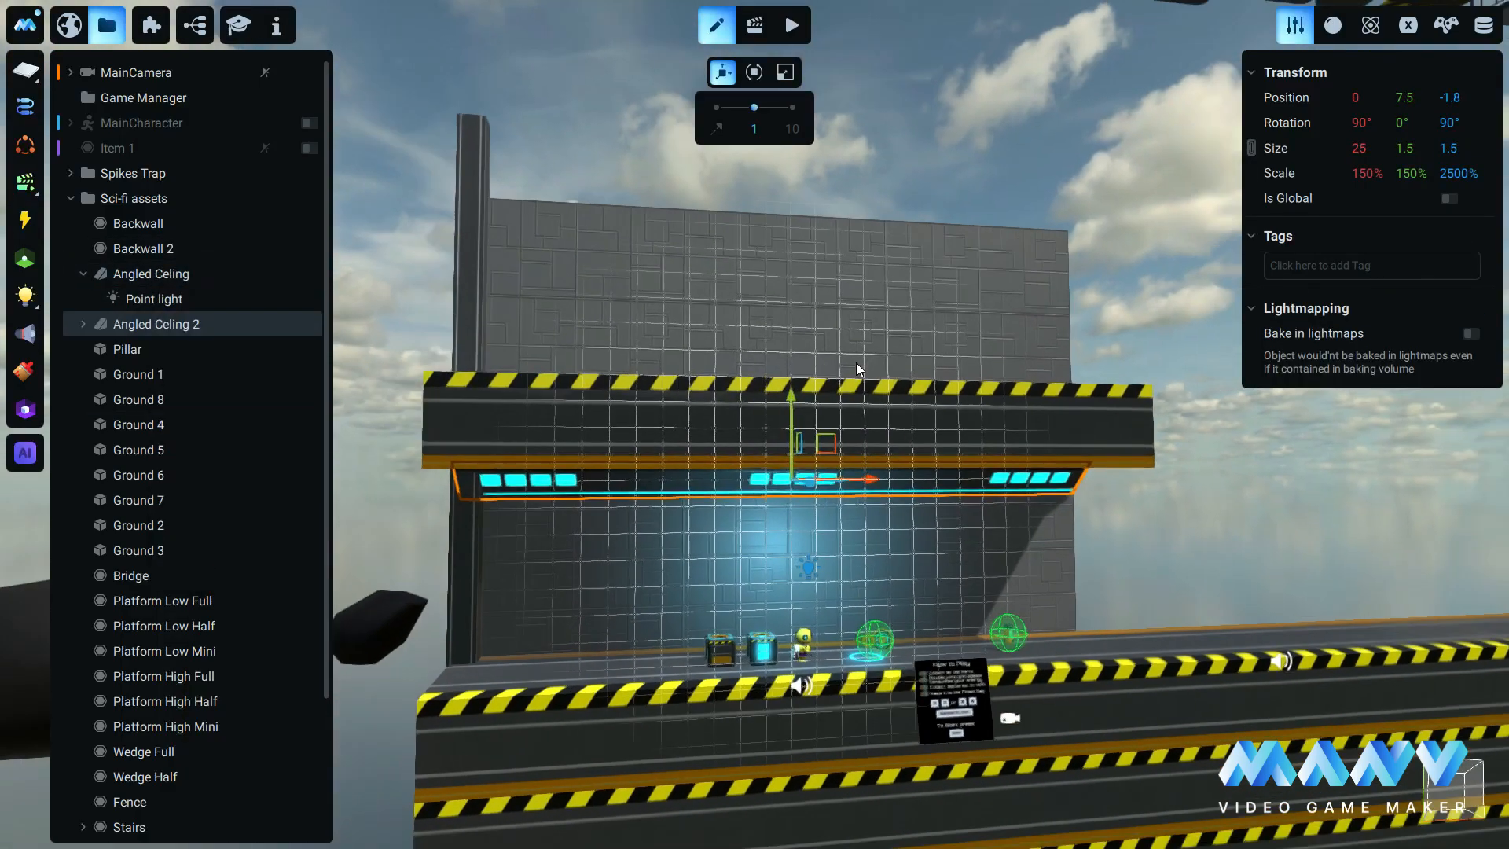
left_click_drag(856, 362, 808, 223)
right_click_drag(808, 223, 780, 479)
Duplicate the Ground 8 block to make the roof slab of the upper floor.
left_click(138, 399)
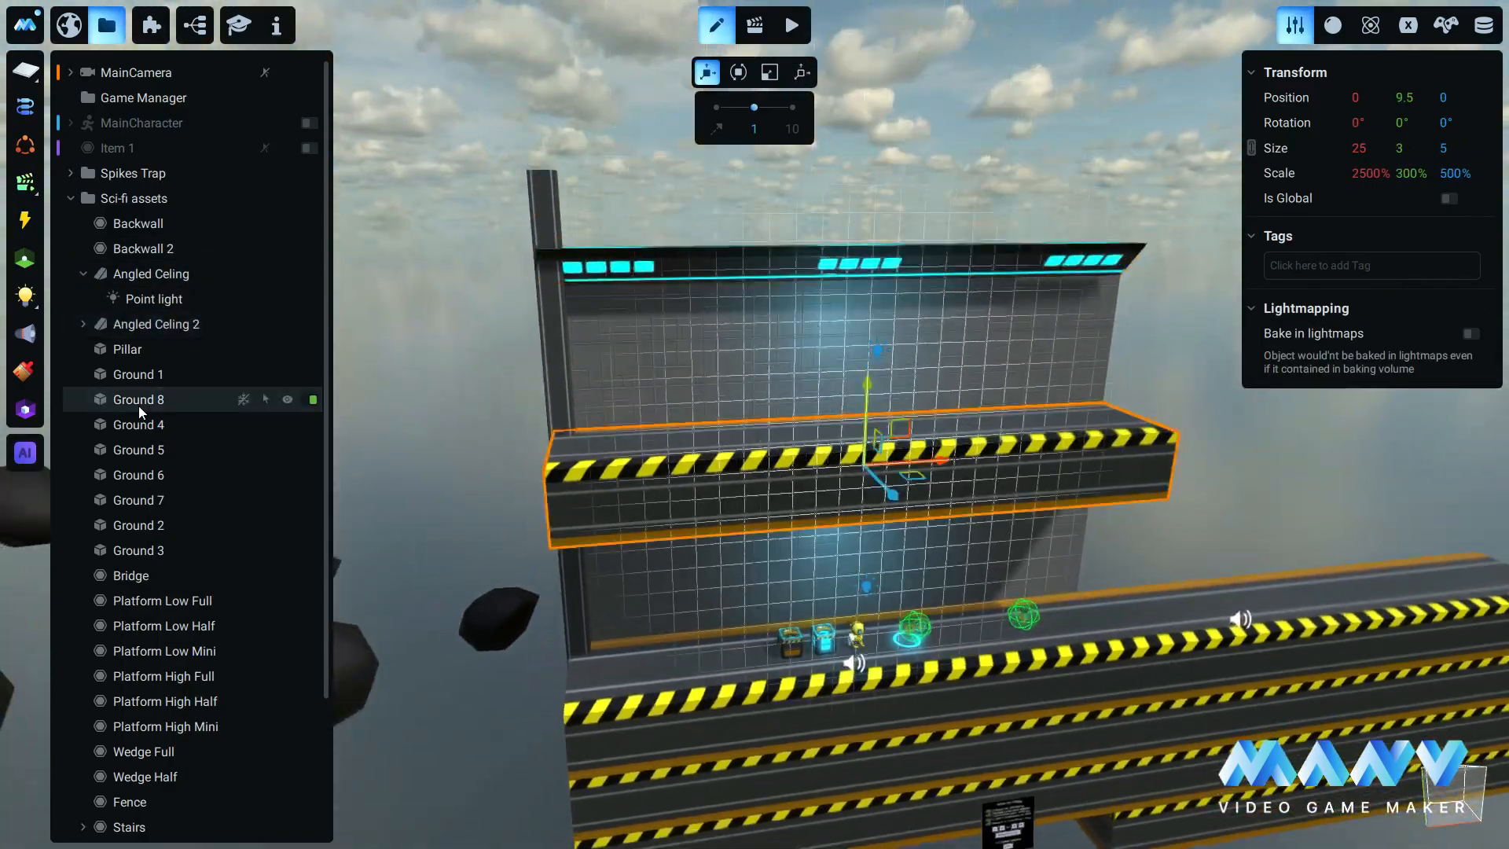
key("ctrl+d")
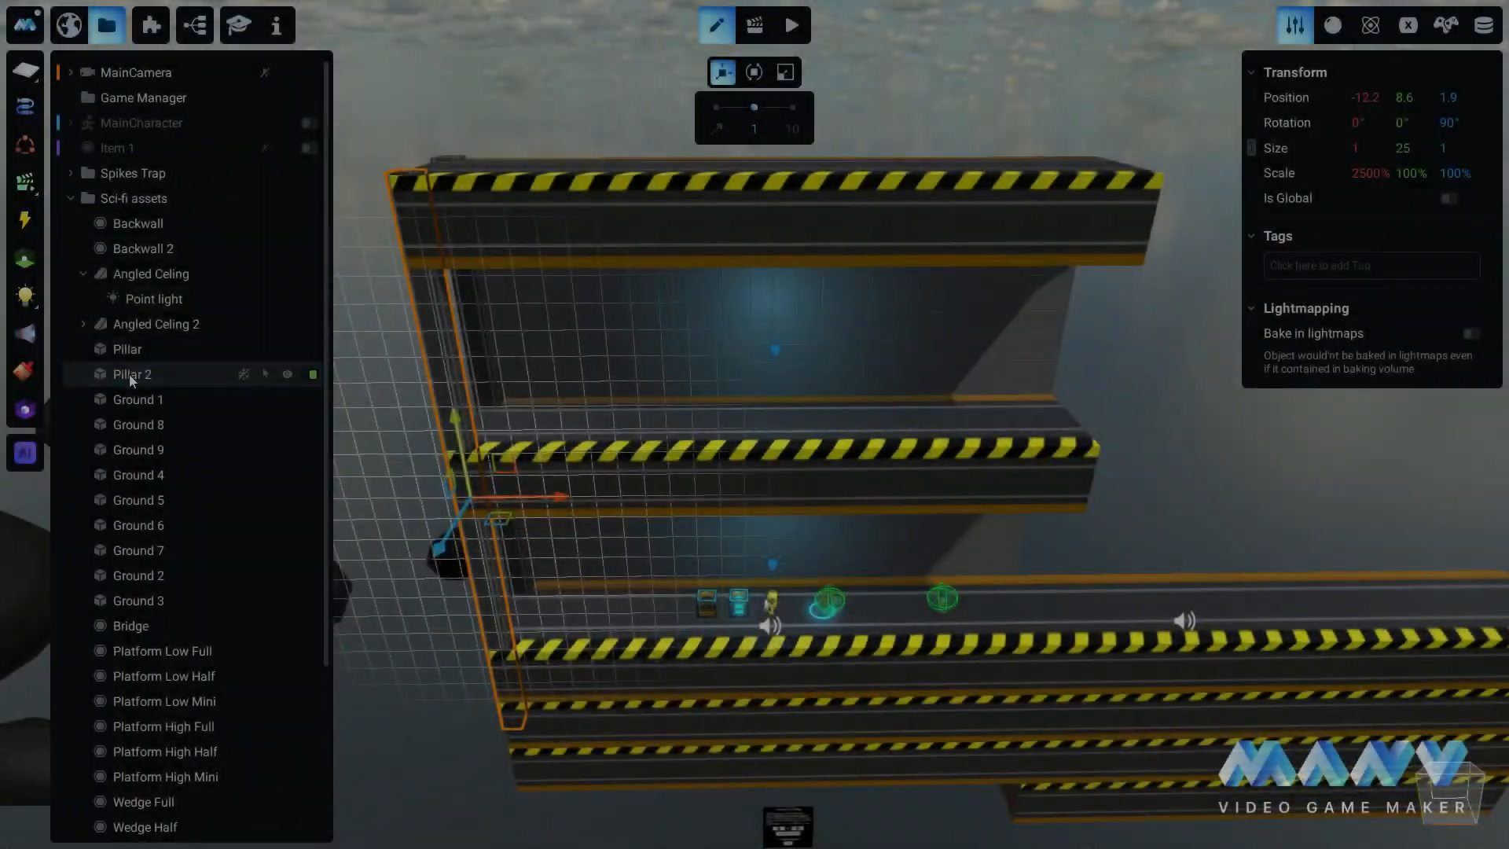
Duplicate Pillar 2 and move the copy along X to the opposite end of the building.
right_click(137, 374)
left_click(217, 497)
left_click_drag(562, 497, 1178, 515)
right_click_drag(1179, 516, 797, 344)
left_click(792, 343)
Duplicate the original Pillar and move the copy along X to the building's opposite end.
right_click(136, 351)
left_click(214, 473)
right_click_drag(589, 417, 695, 436)
left_click_drag(695, 439, 1122, 526)
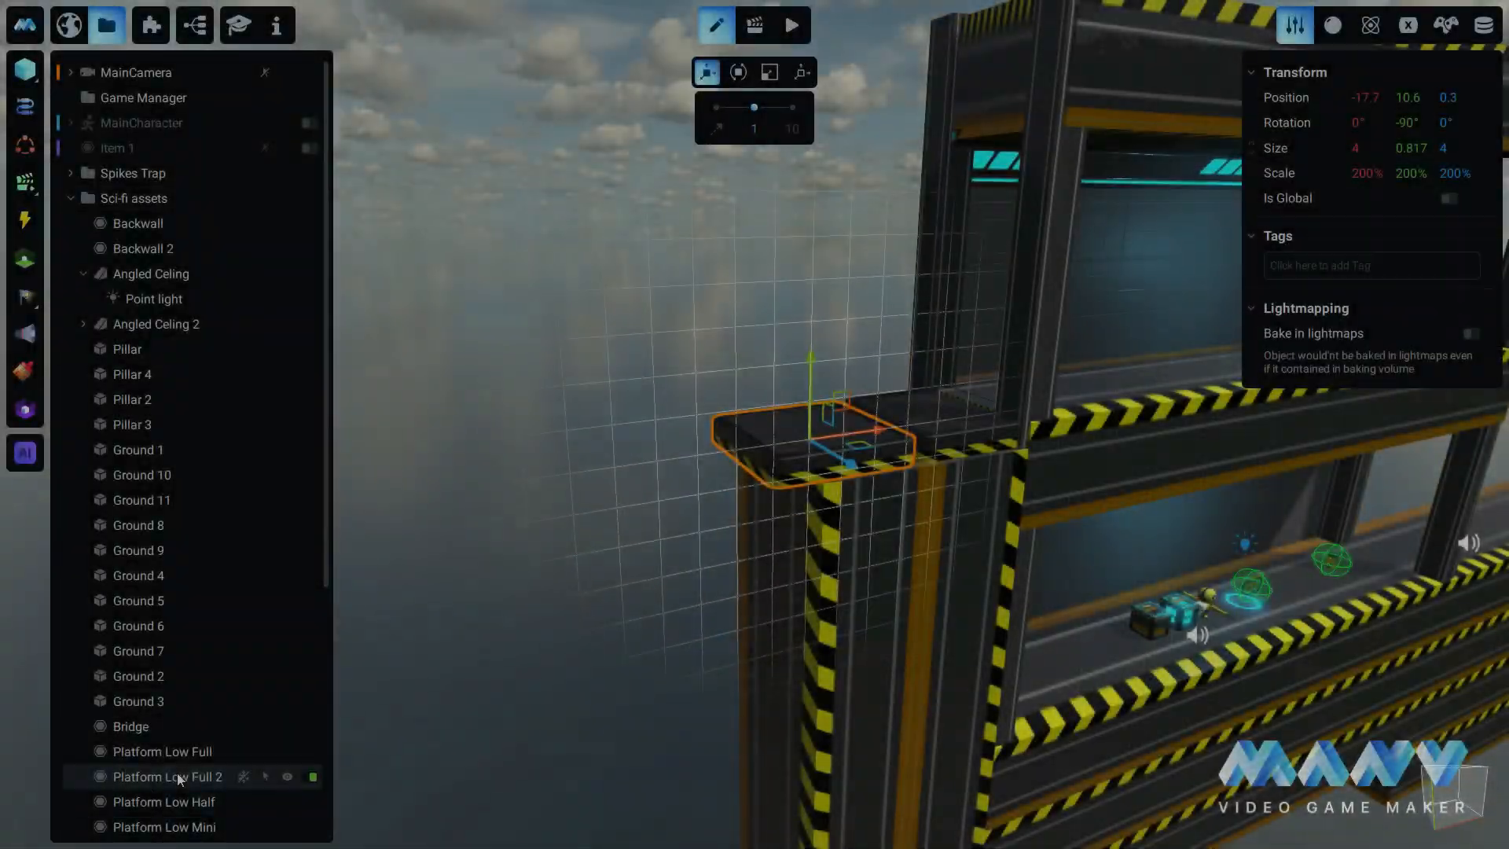
Duplicate Platform Low Full 2, move the copy along X out past the building's ledge, and raise it.
right_click(168, 775)
left_click(241, 676)
left_click_drag(879, 431, 653, 485)
right_click_drag(653, 486, 550, 487)
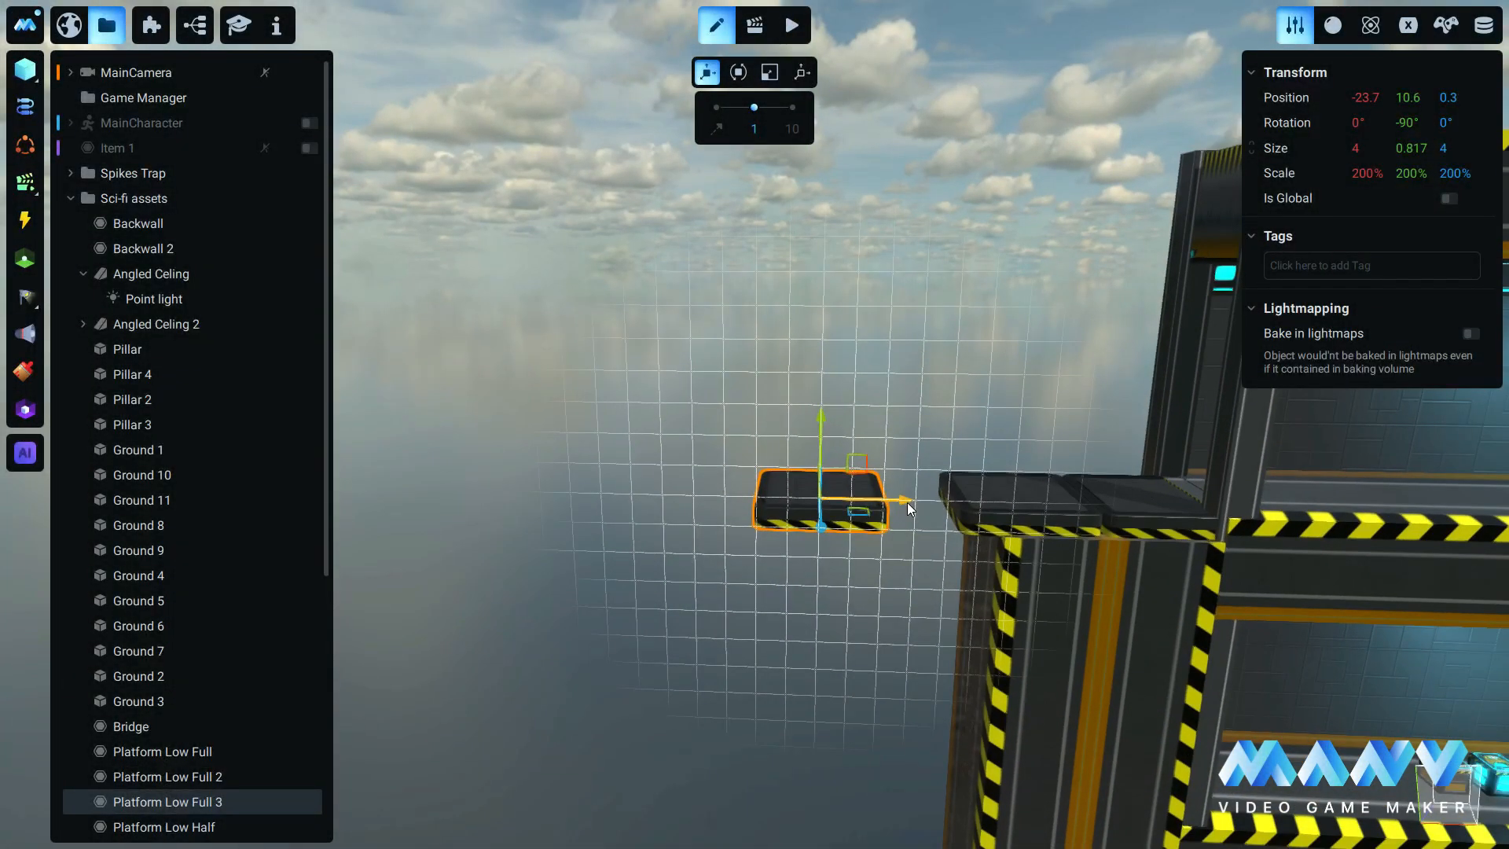
left_click_drag(907, 502, 876, 503)
left_click_drag(797, 417, 798, 291)
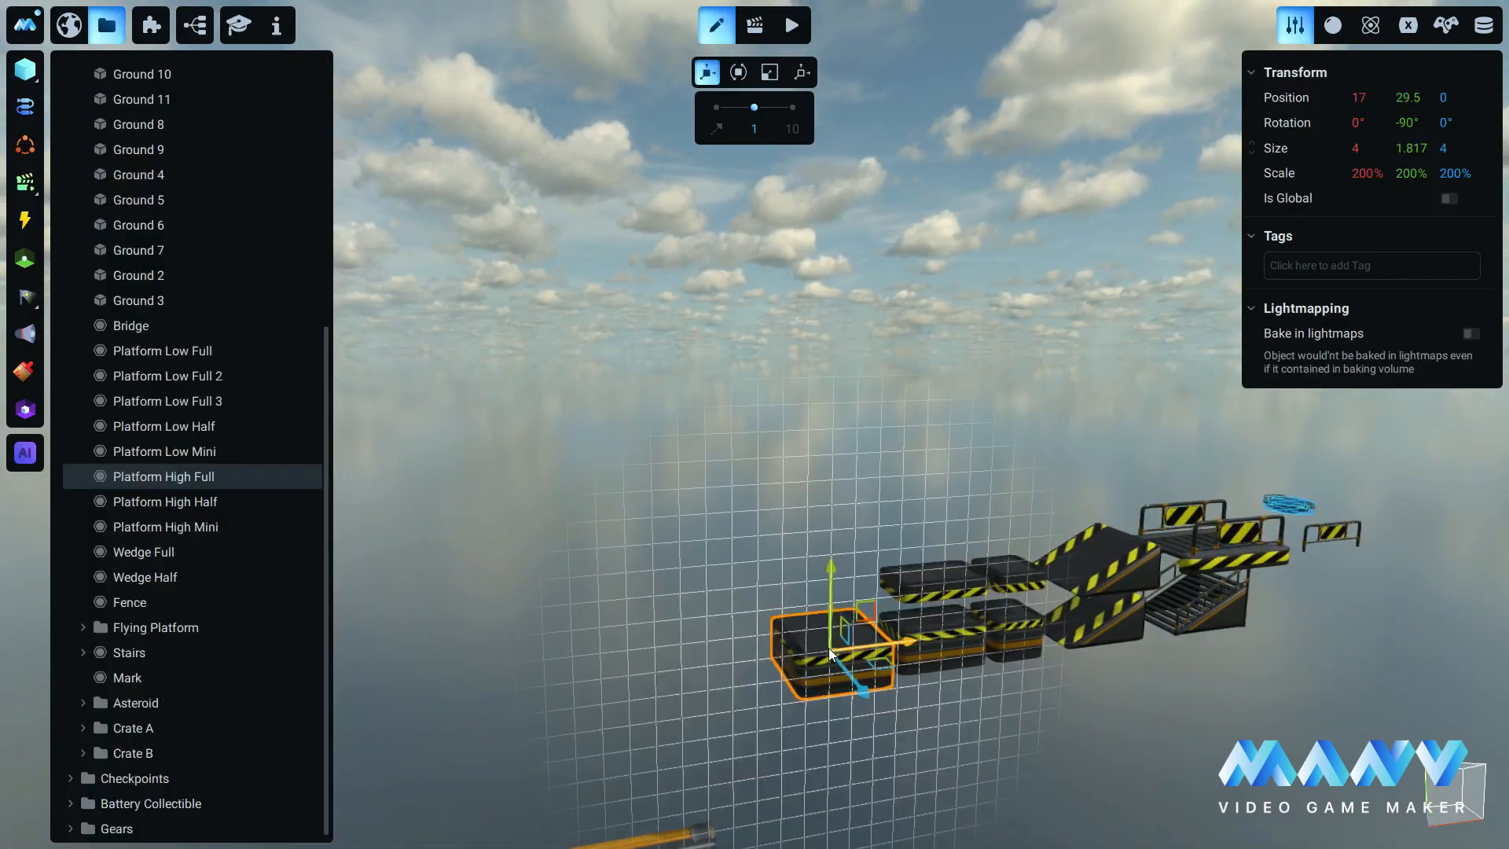
Duplicate Platform High Full and move the copy along X to -50.
right_click(196, 477)
left_click(279, 592)
scroll(937, 654, "down", 3)
left_click_drag(926, 621, 501, 668)
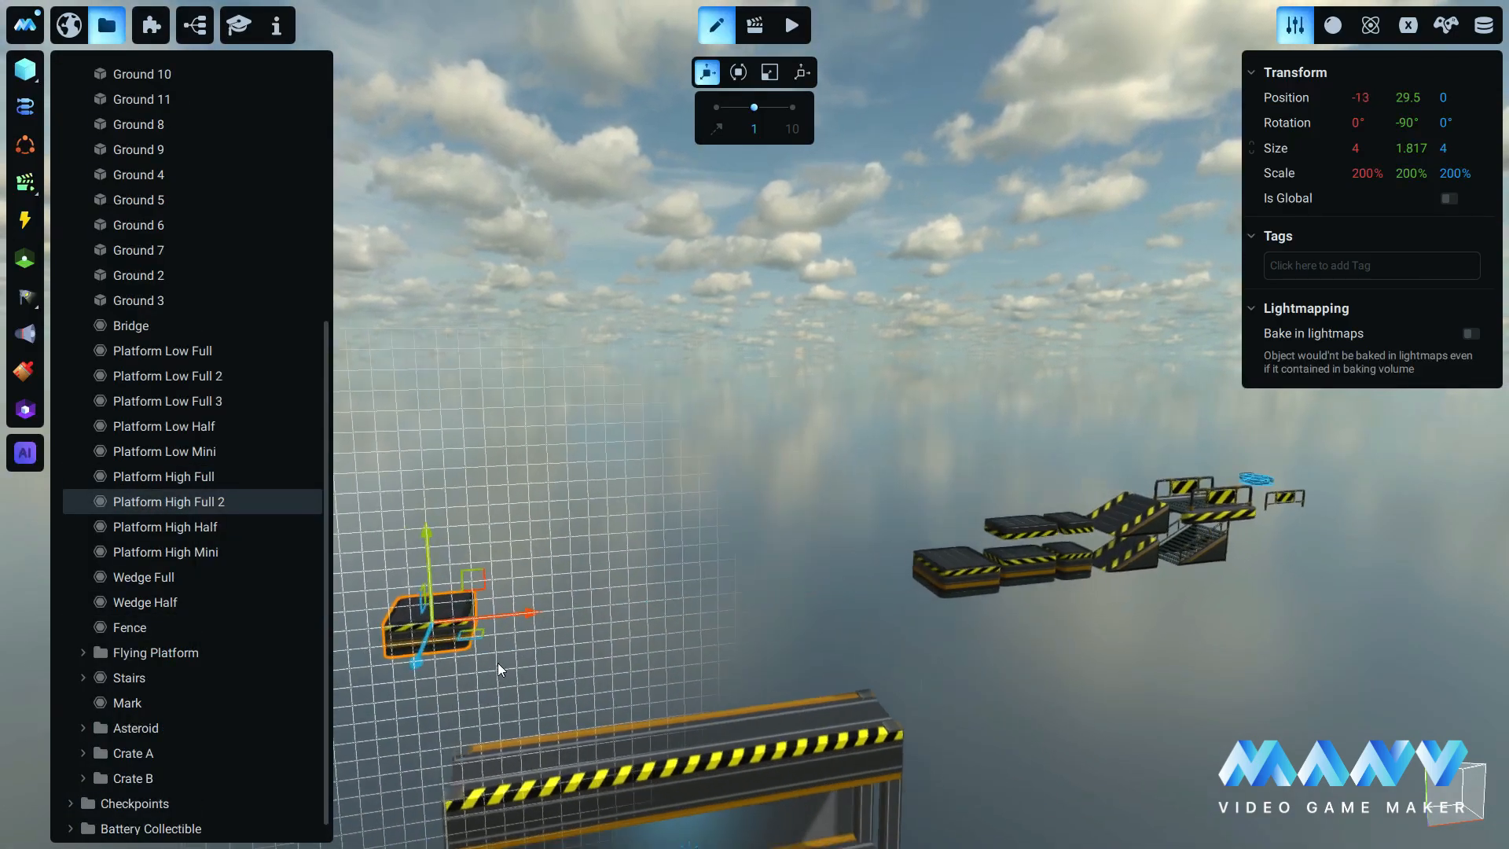
right_click_drag(501, 667, 464, 665)
left_click_drag(1048, 492, 577, 589)
right_click_drag(577, 589, 863, 561)
Duplicate Platform High Full 2, raise the copy to Y 39.5 and move it along X to -45.
right_click(179, 505)
left_click(259, 621)
left_click_drag(720, 541, 718, 287)
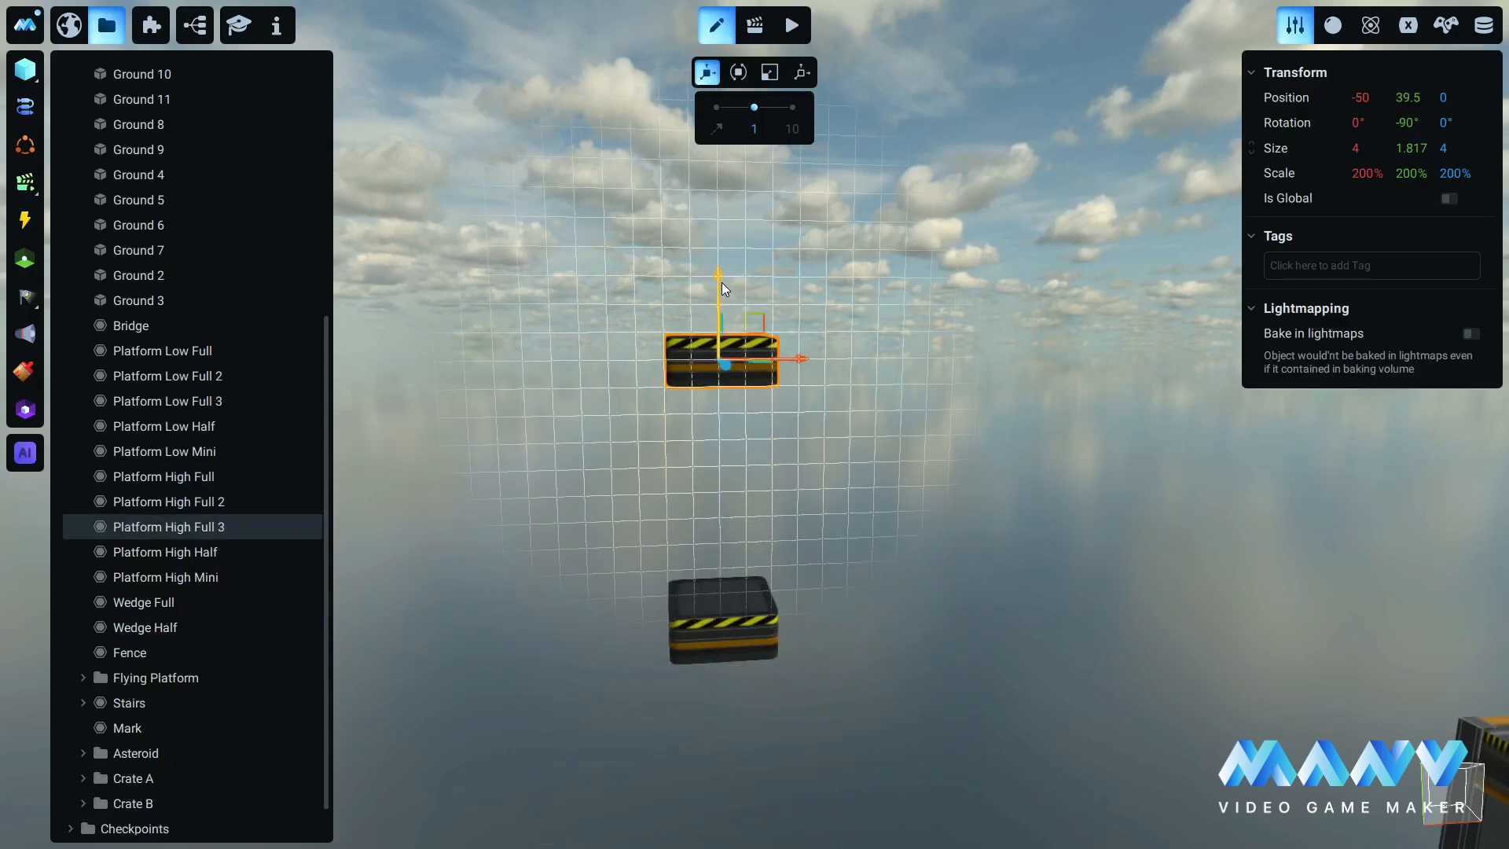
key("s")
key("d")
left_click_drag(751, 370, 865, 389)
scroll(853, 440, "down", 2)
right_click_drag(855, 440, 776, 446)
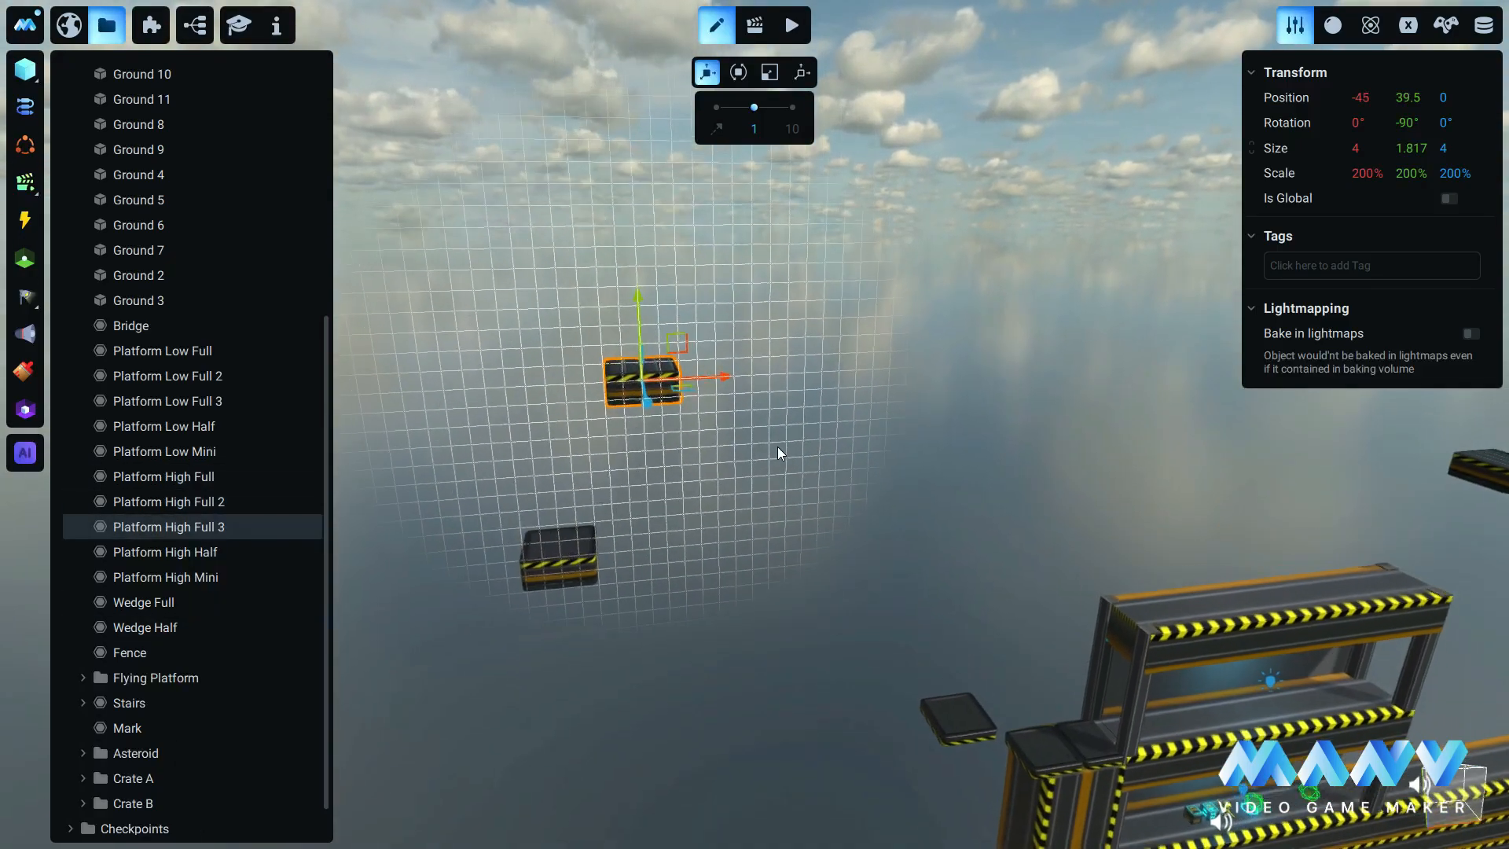
Duplicate Platform High Full 3 and move the copy along X to -34.
scroll(775, 464, "up", 2)
right_click(187, 531)
left_click(252, 650)
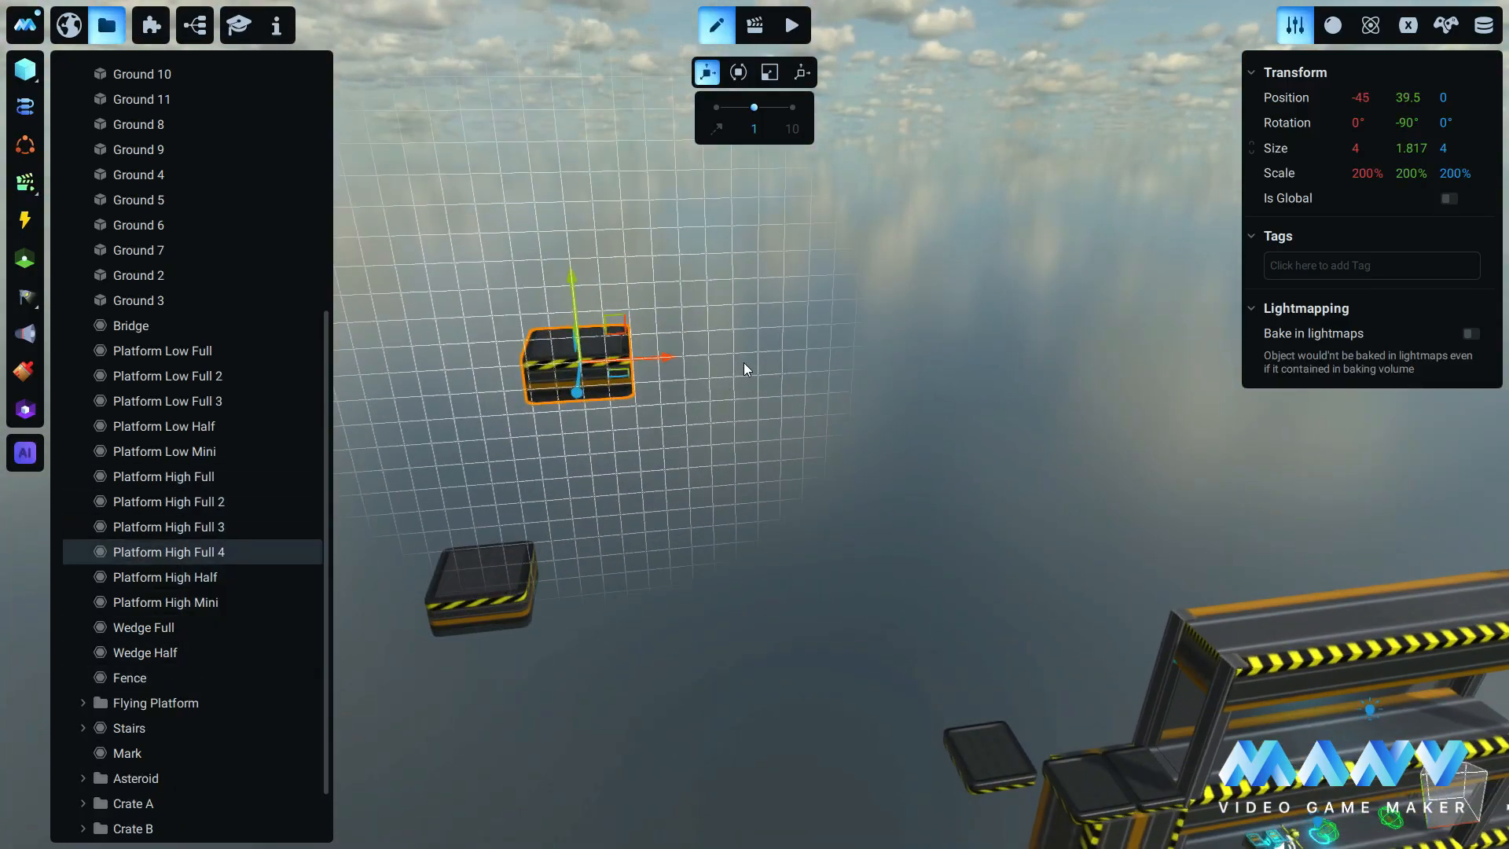
left_click_drag(664, 358, 937, 339)
key("d")
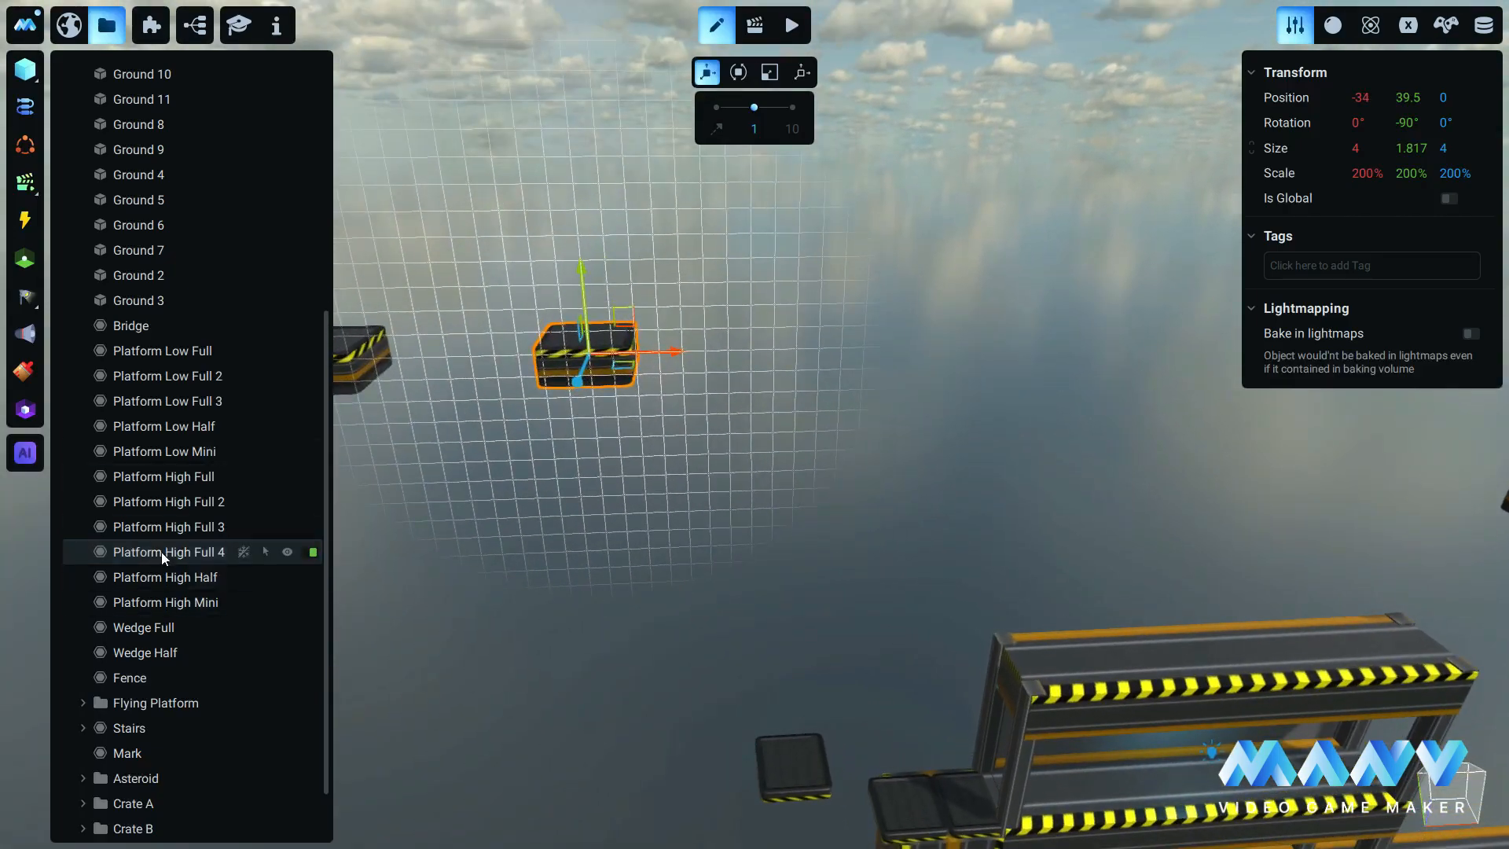
Duplicate Platform High Full 4 and move the copy along X to -24.
right_click(162, 552)
left_click(236, 667)
left_click_drag(668, 350, 894, 345)
key("d")
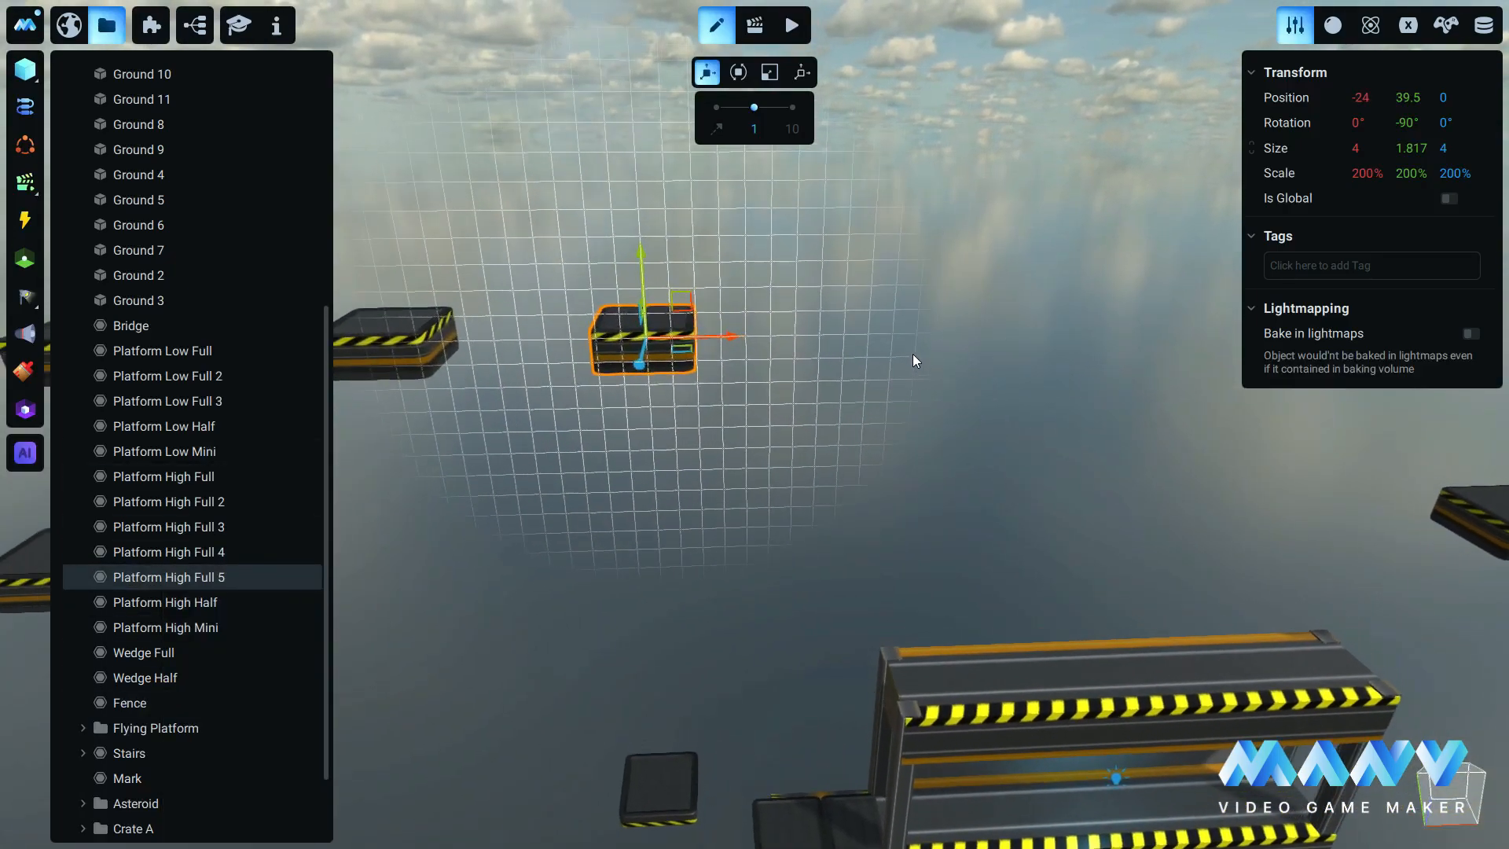
Duplicate Platform High Half to extend the upper row's last platform, and set a wedge on top of its end.
right_click_drag(913, 354, 841, 527)
left_click(976, 486)
key("s")
right_click(190, 602)
left_click(266, 677)
key("a")
left_click_drag(1282, 480, 741, 362)
left_click_drag(662, 350, 711, 234)
key("w")
right_click_drag(869, 436, 855, 472)
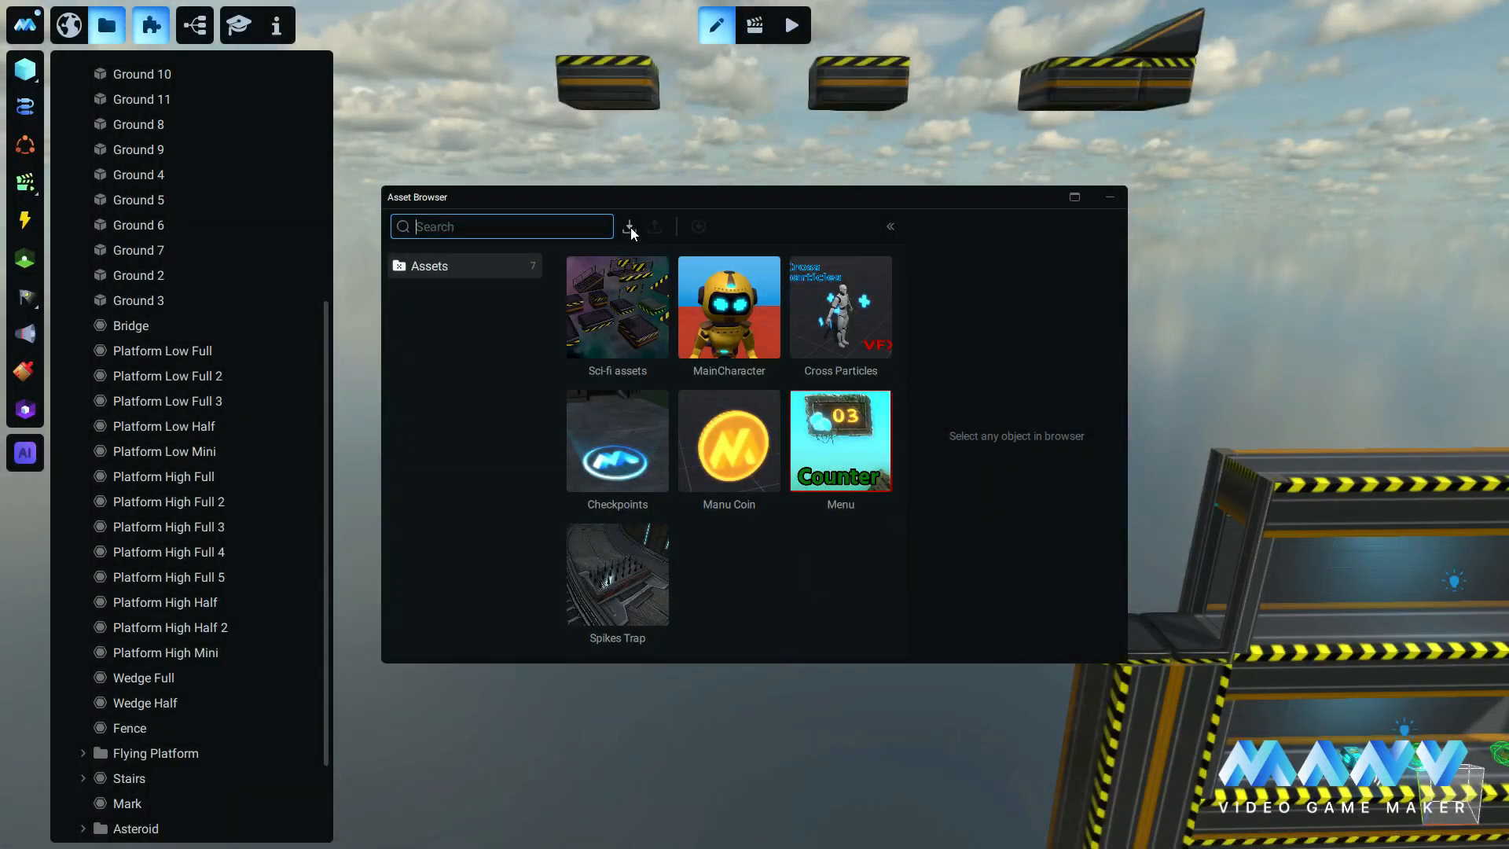
Import the Moving Platform.zip asset and place Moving Platform in the scene.
left_click(630, 228)
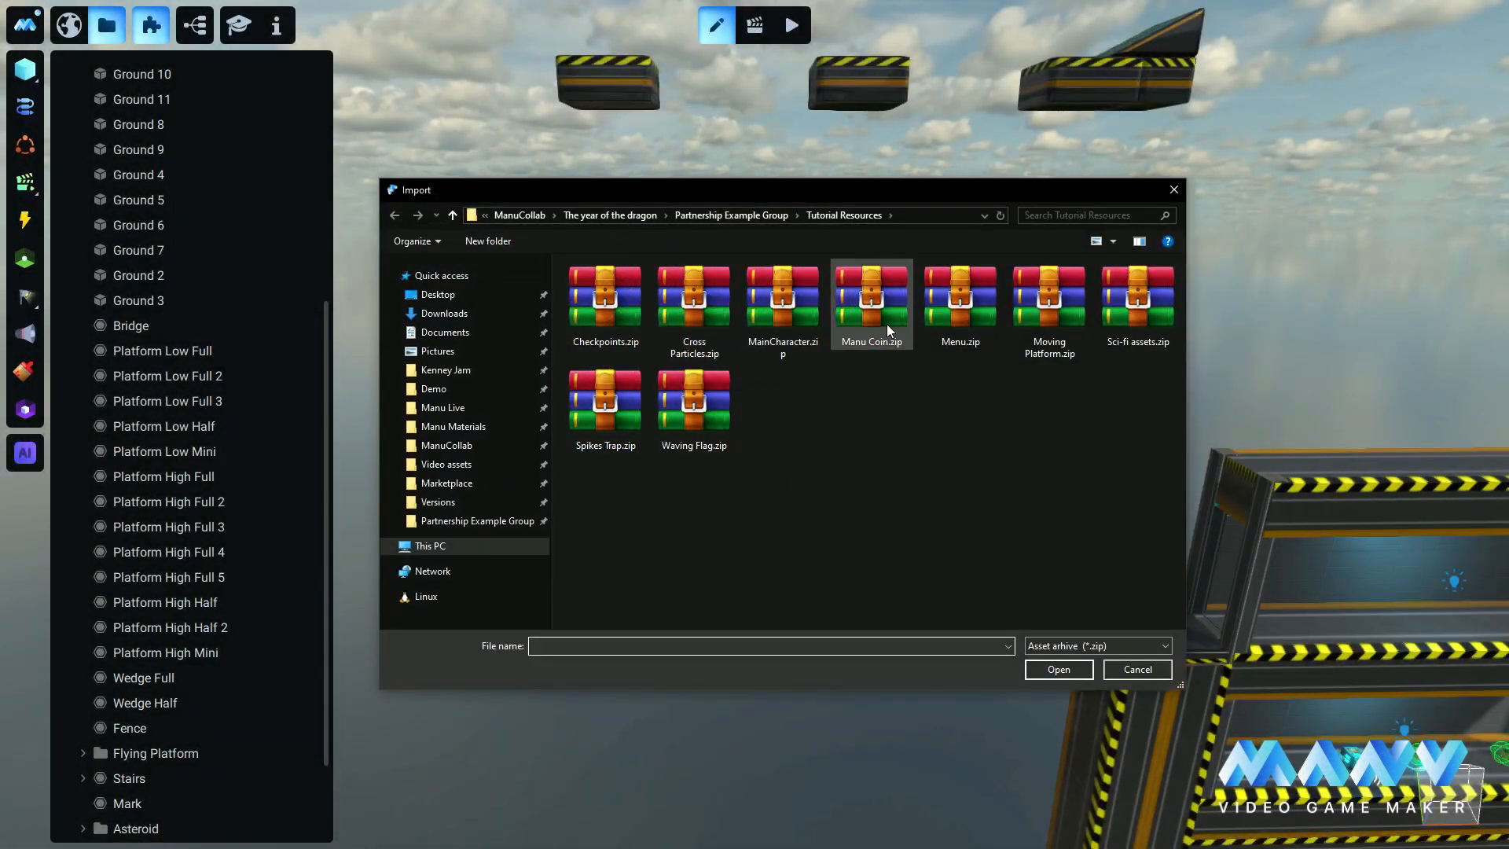
left_click(1057, 670)
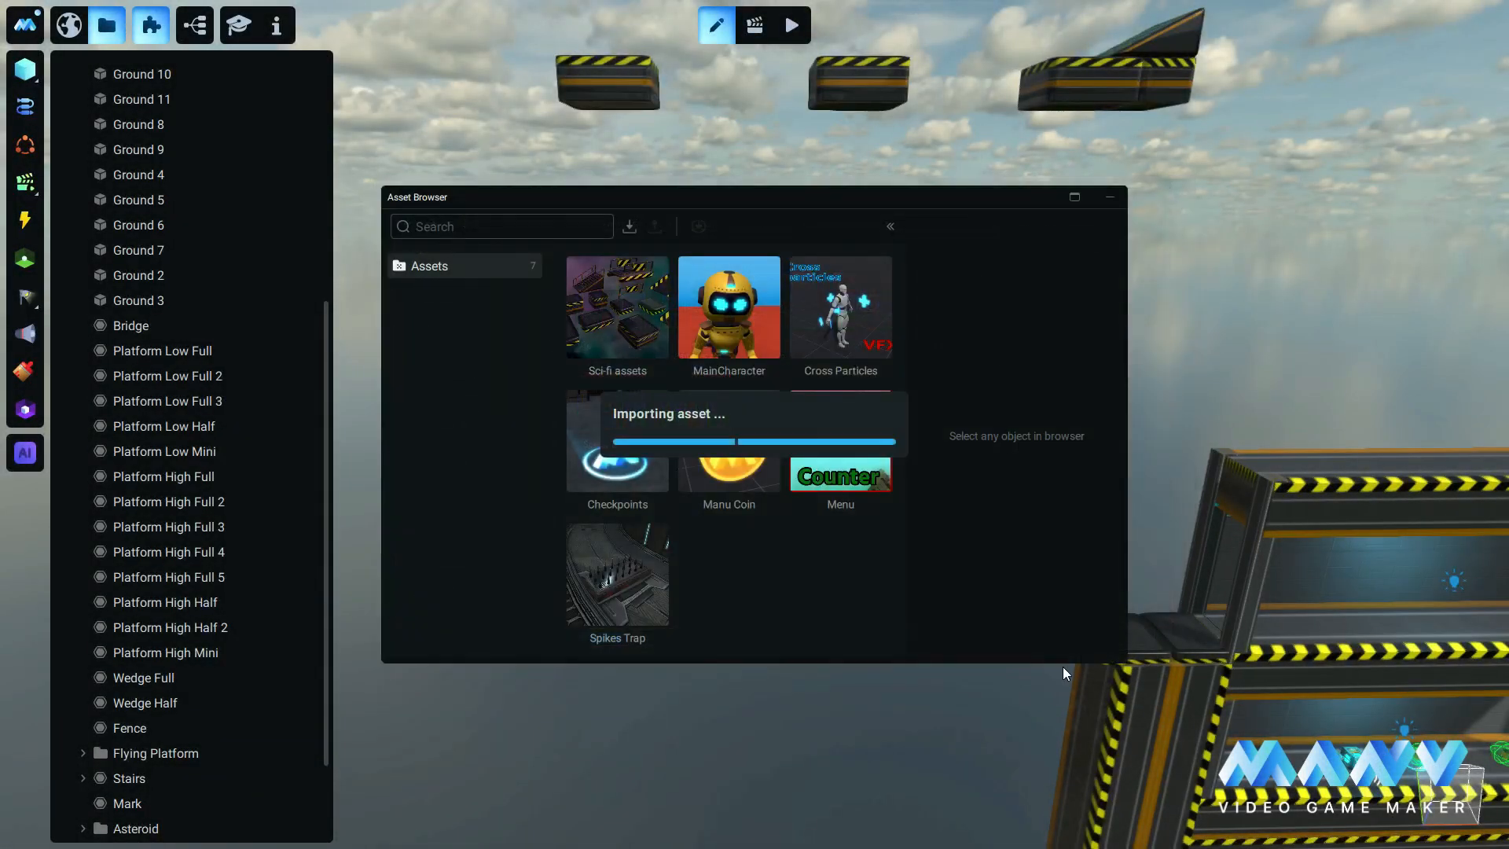
left_click(837, 435)
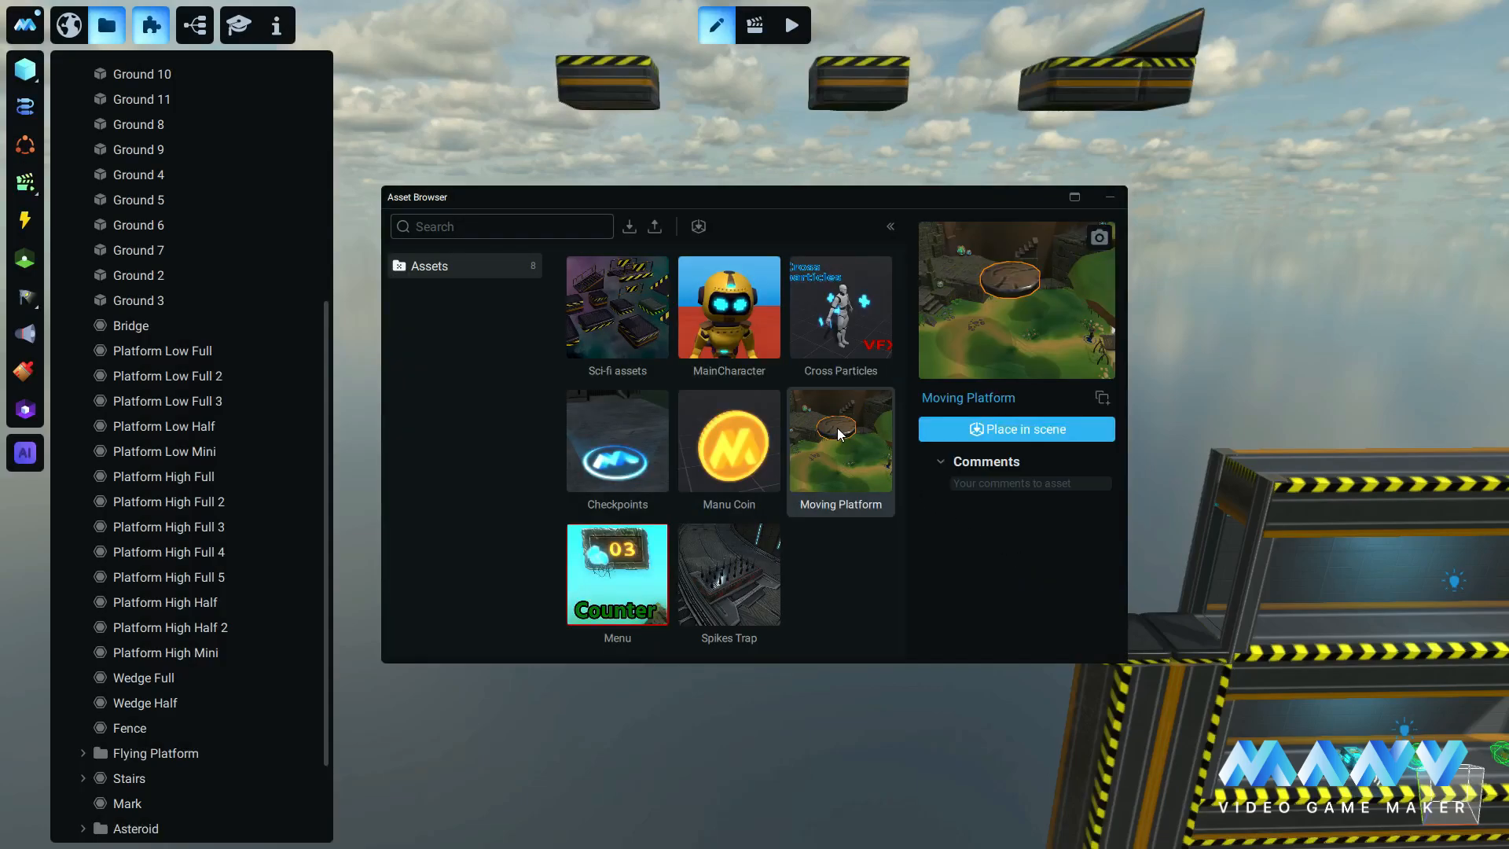
left_click(1017, 429)
left_click(1110, 202)
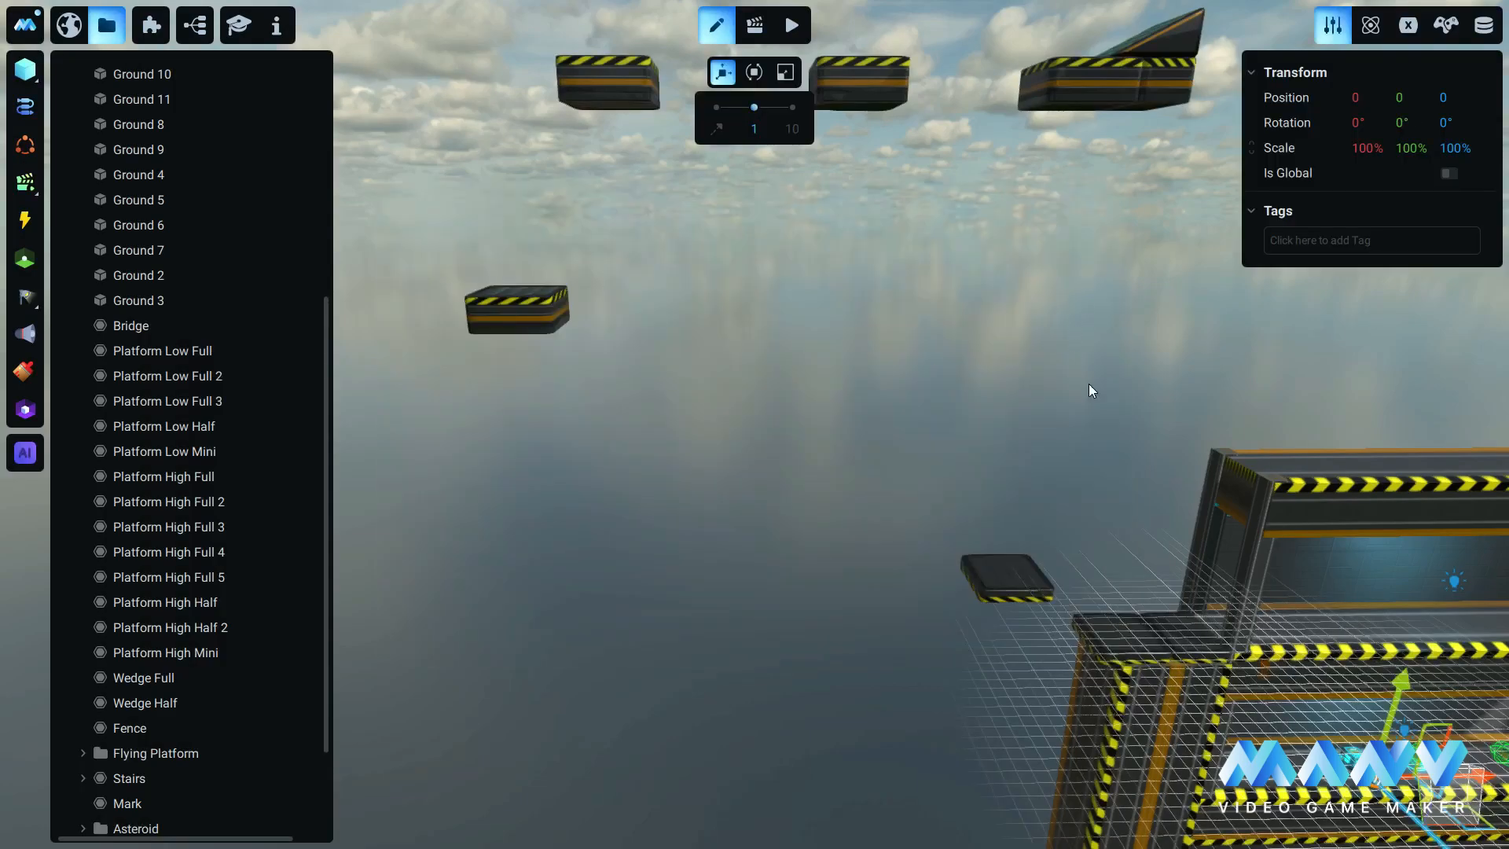
Move Moving Platform to X -32 and Y 17, in the open gap beside the floating low platform.
right_click_drag(1088, 384, 1172, 480)
left_click_drag(1195, 517, 809, 580)
left_click_drag(712, 528, 742, 294)
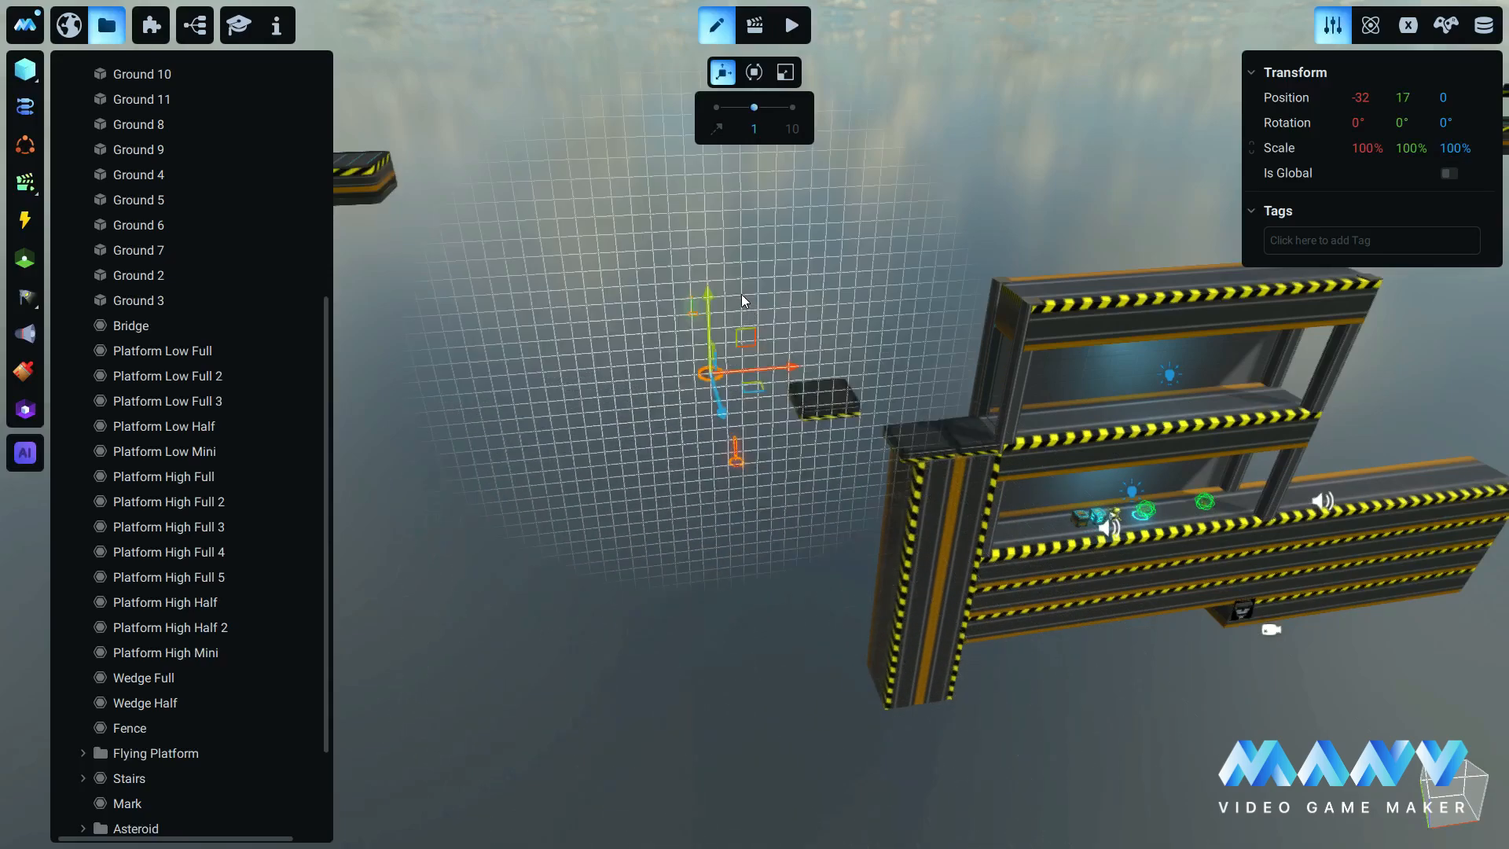
key("w")
right_click_drag(742, 294, 615, 470)
key("e")
scroll(163, 581, "down", 3)
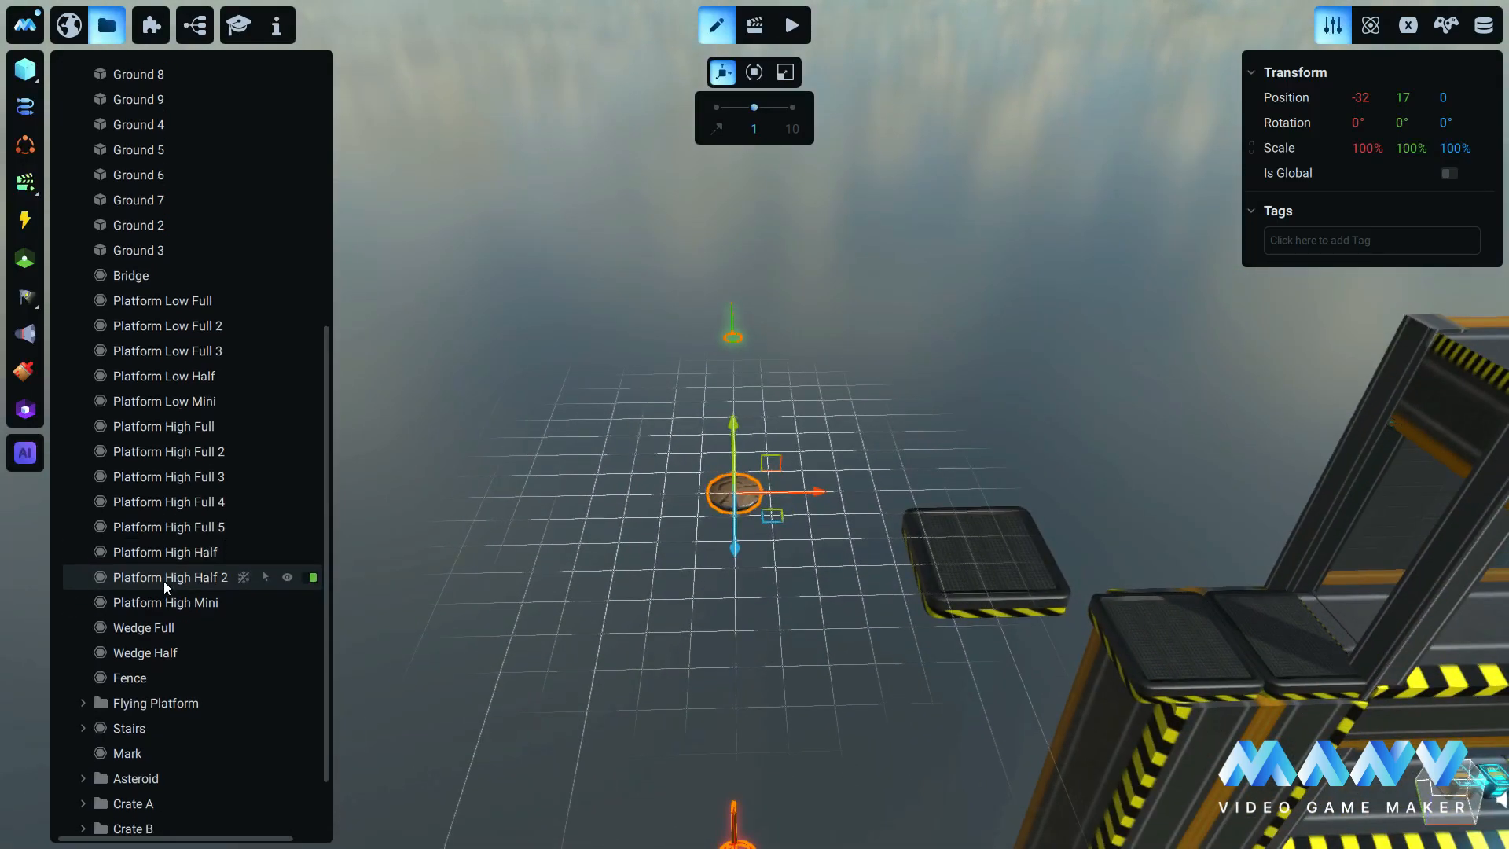
Move the Start marker of Moving Platform to X 5, Y -2, Z 0, at the edge of the floating low platform.
right_click(117, 829)
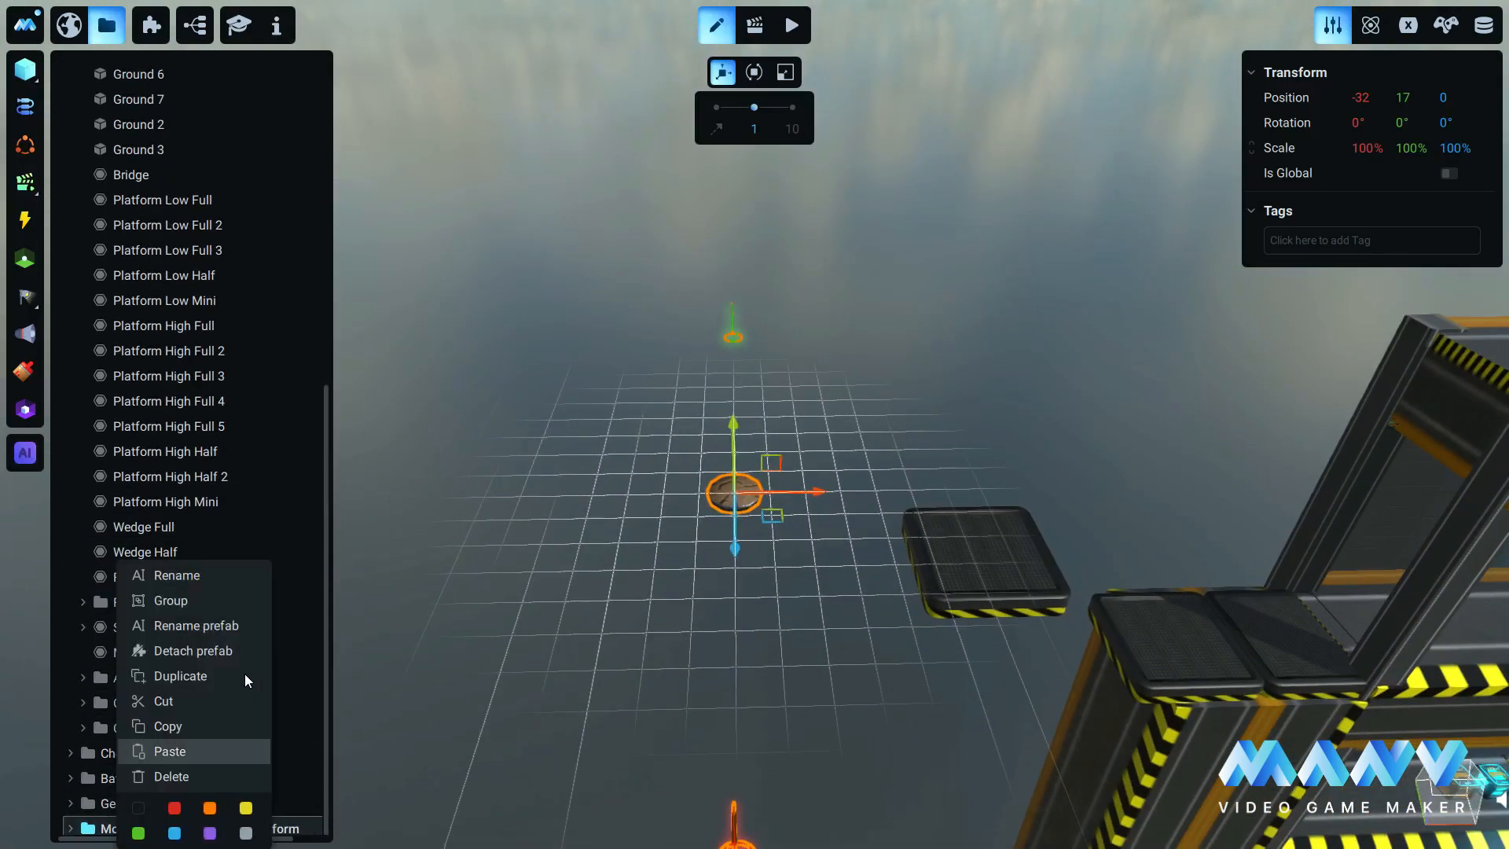
left_click(71, 830)
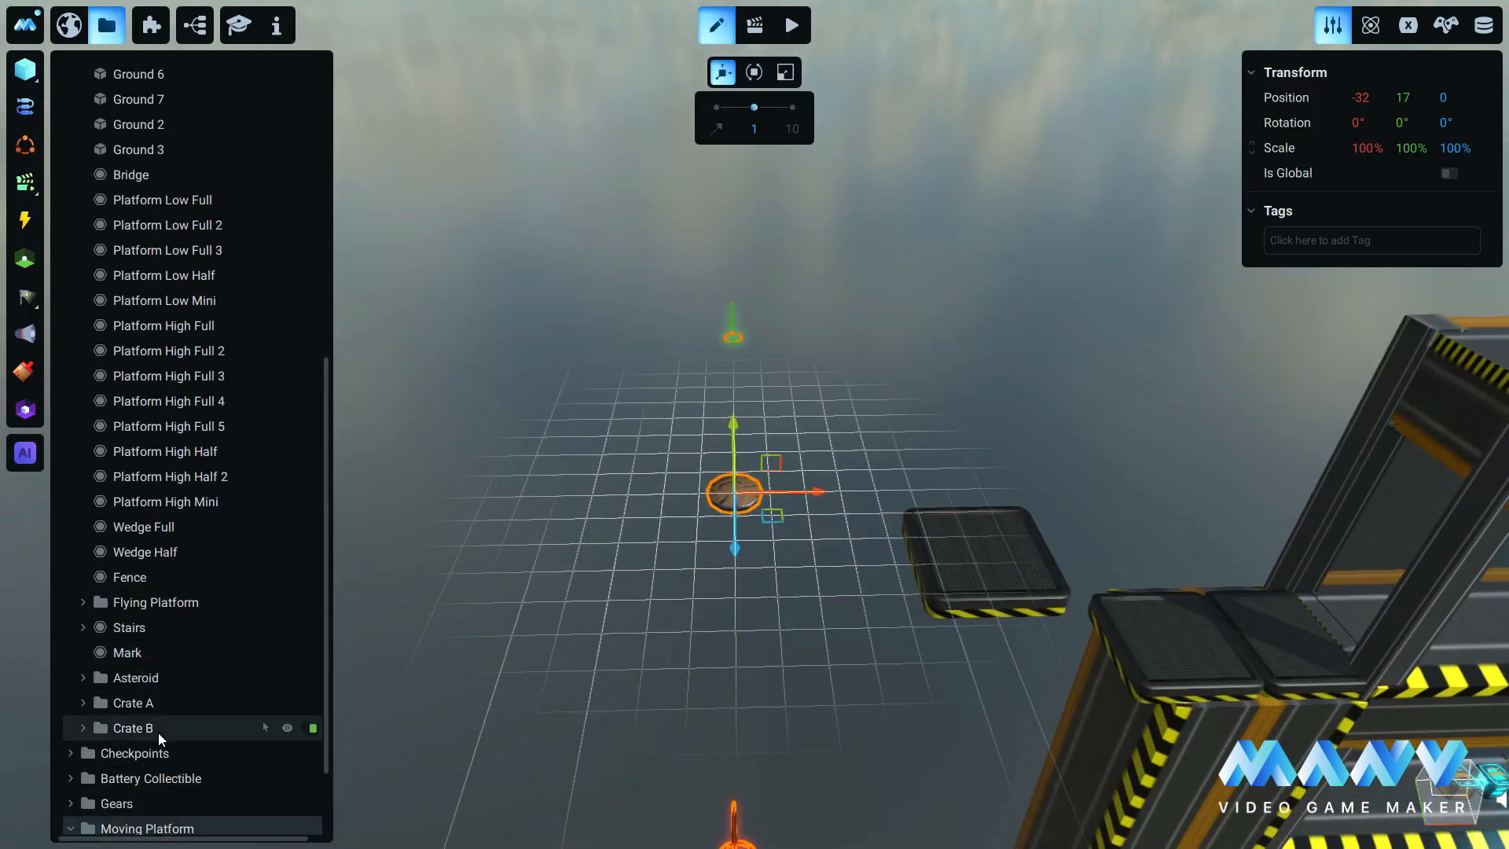
scroll(158, 732, "down", 3)
left_click(189, 731)
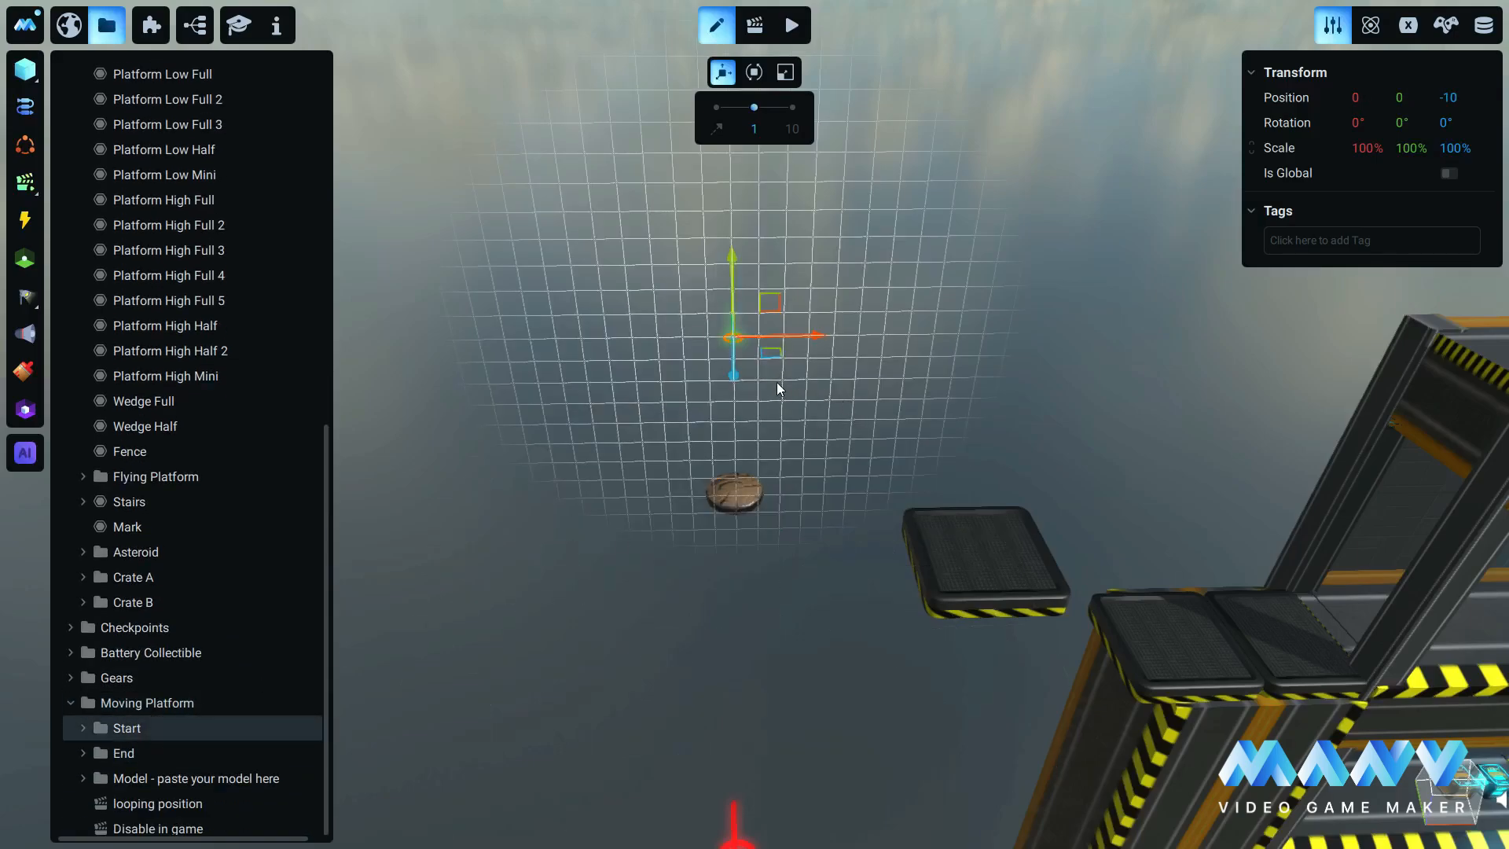
left_click_drag(772, 357, 1000, 588)
middle_click_drag(1000, 588, 809, 647)
scroll(809, 650, "up", 3)
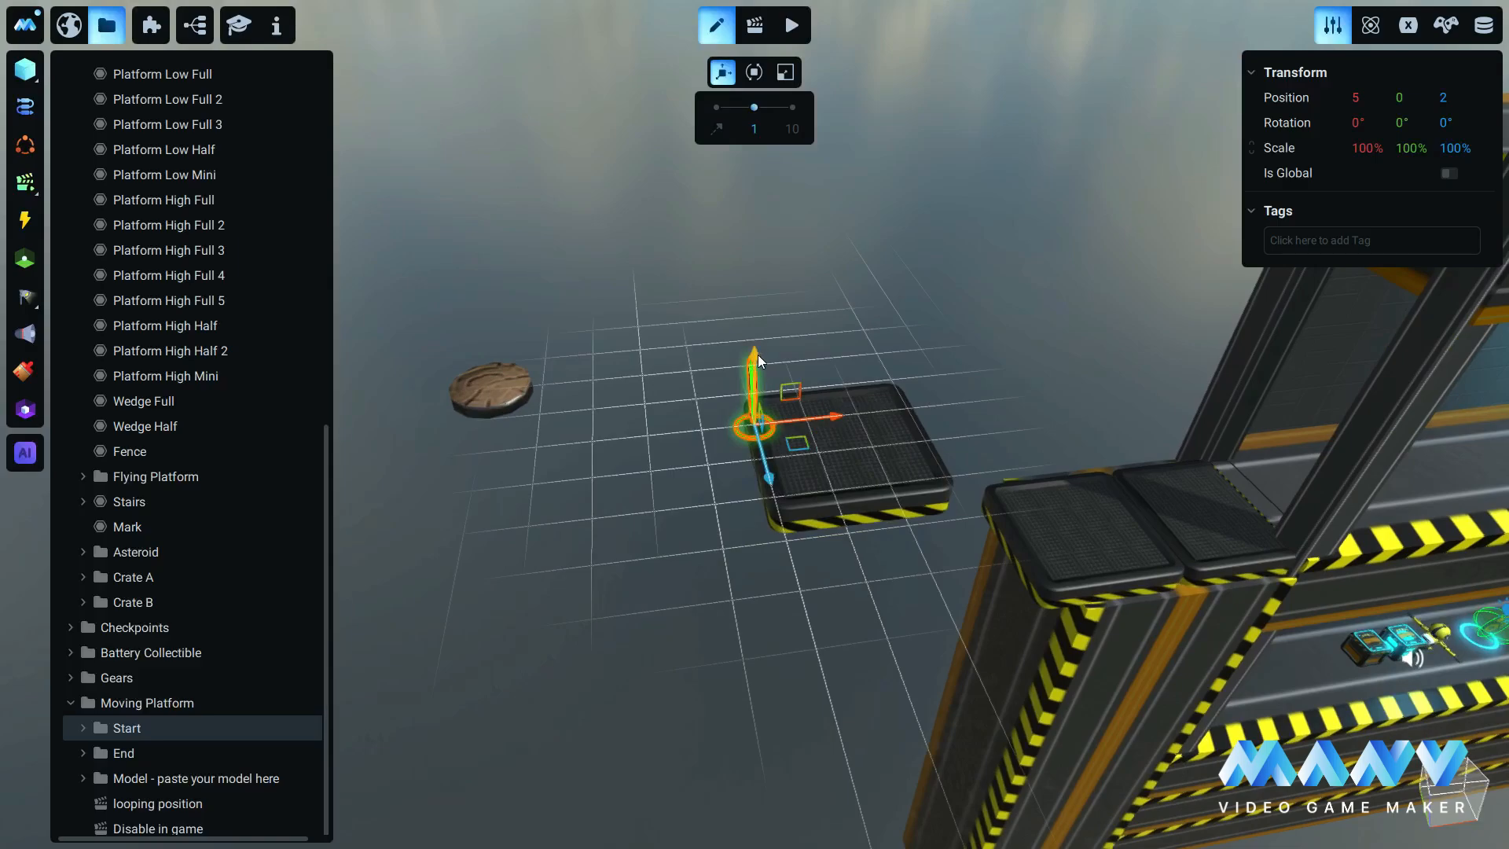
left_click_drag(758, 356, 754, 423)
middle_click_drag(753, 423, 706, 420)
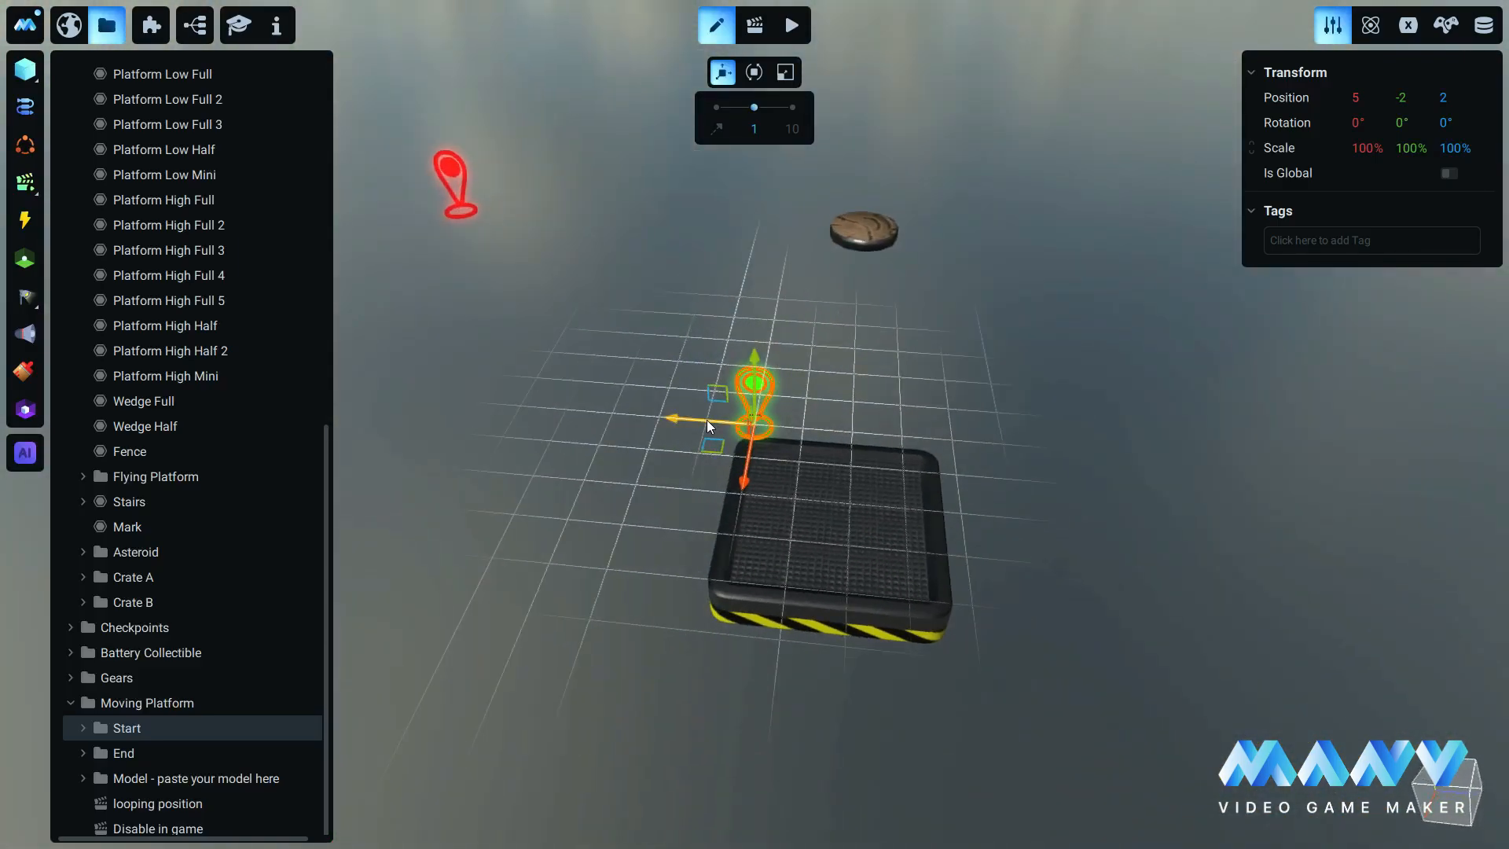
left_click_drag(700, 429, 757, 439)
middle_click_drag(691, 511, 803, 676)
Move the End marker of Moving Platform to X -15, Y 13, Z 0, beside Platform High Full 2.
left_click(106, 754)
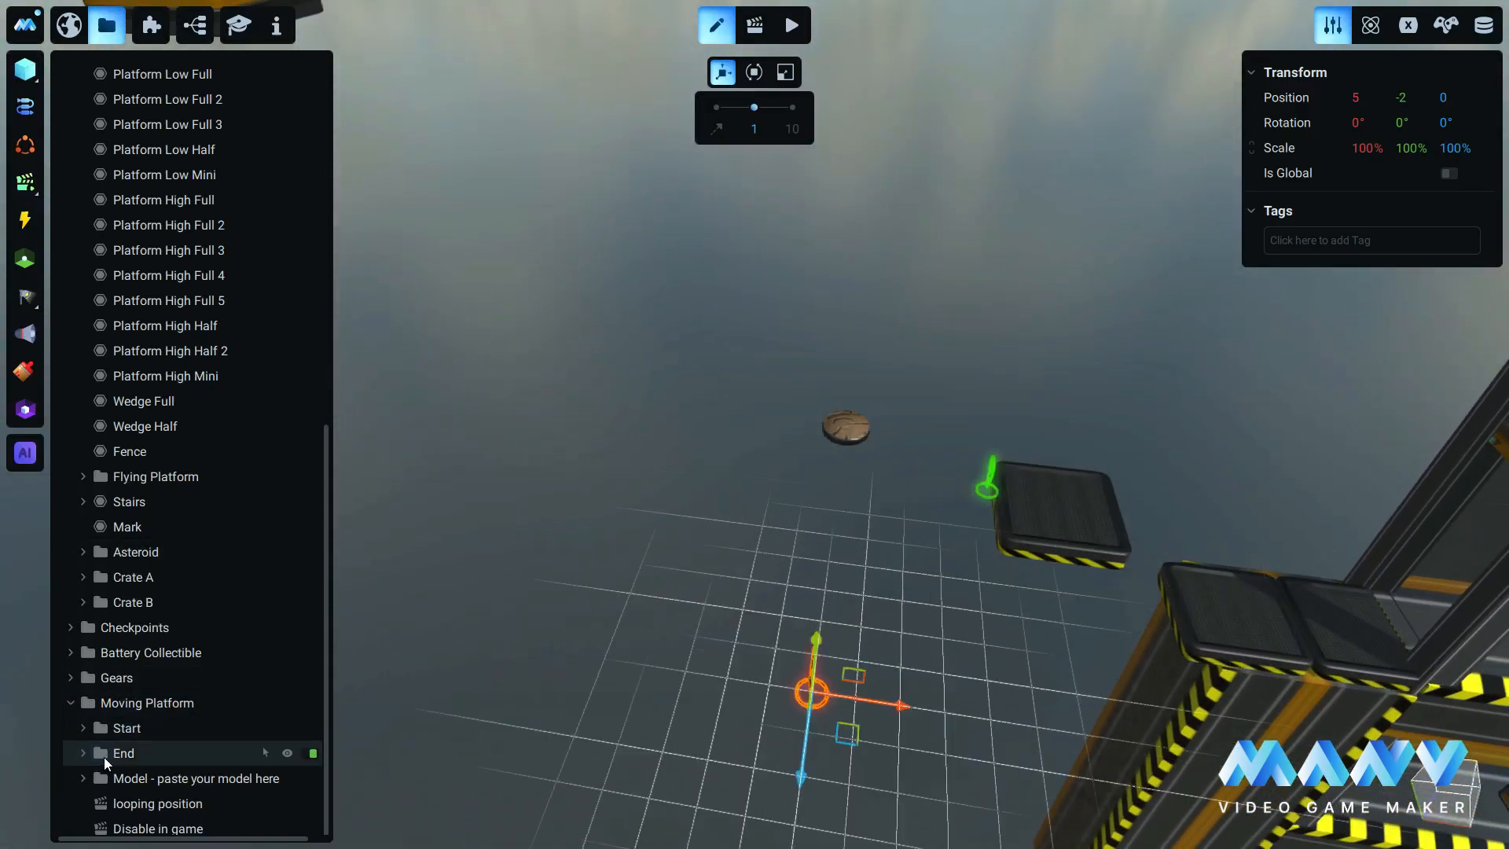
left_click_drag(837, 698, 505, 410)
right_click_drag(822, 472, 758, 448)
left_click_drag(913, 485, 903, 263)
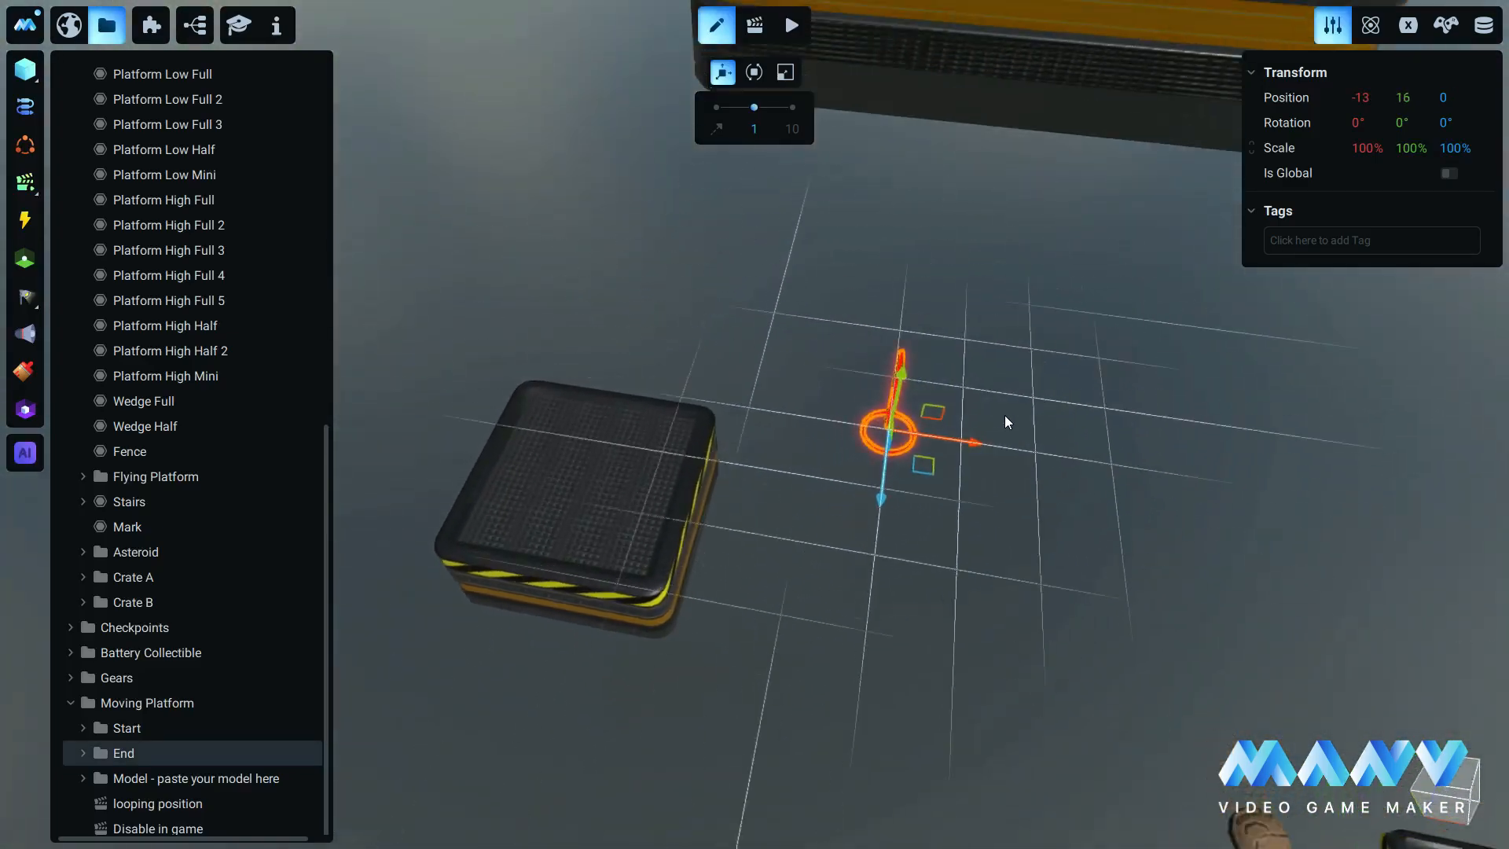
left_click_drag(926, 469, 729, 552)
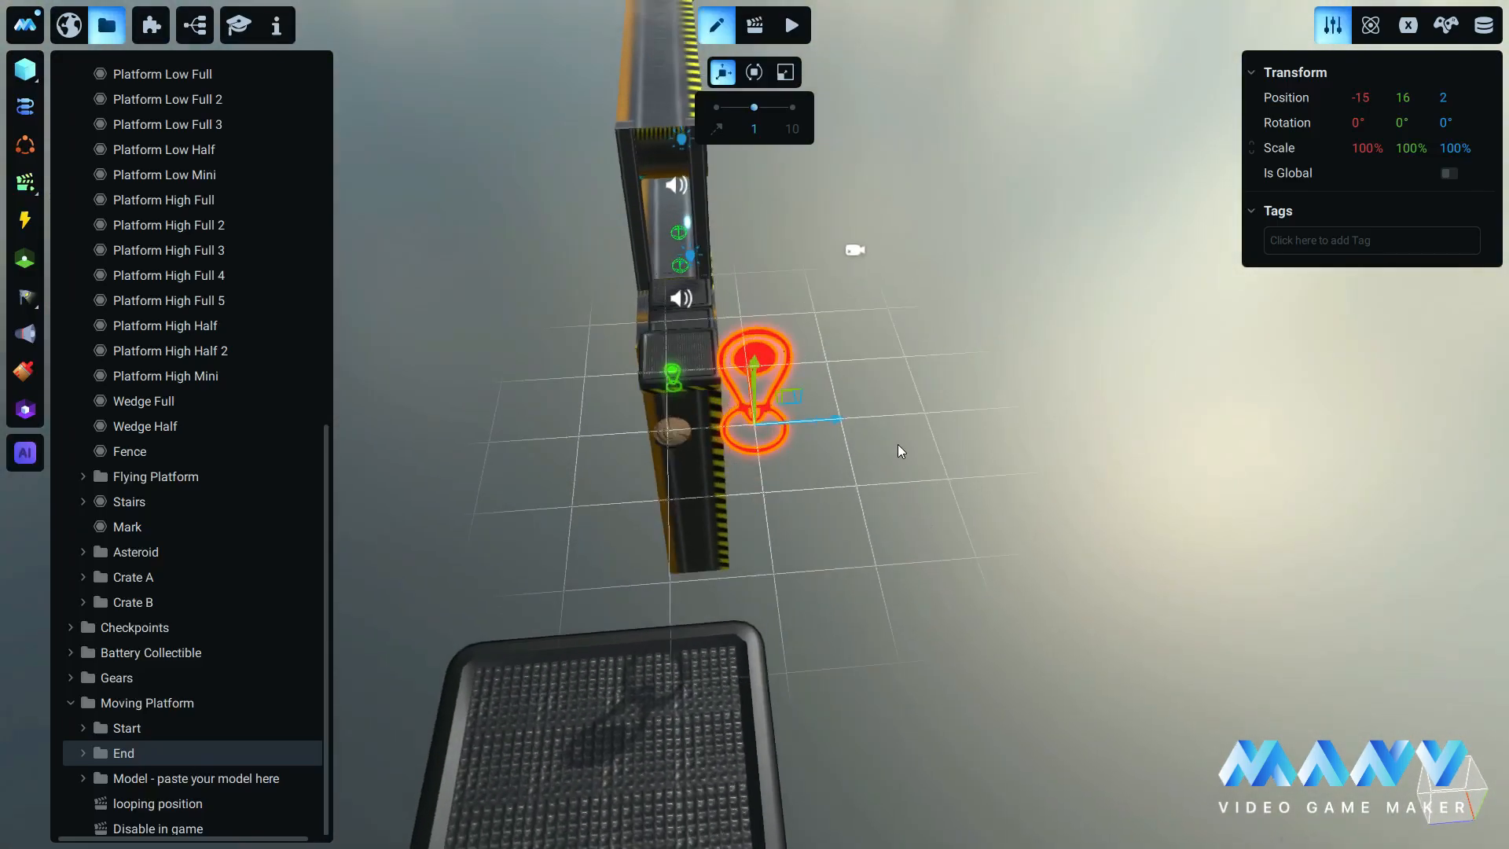
mouse_move(836, 423)
left_mouse_down()
mouse_move(692, 451)
mouse_move(576, 350)
mouse_move(558, 410)
mouse_move(576, 540)
left_mouse_up()
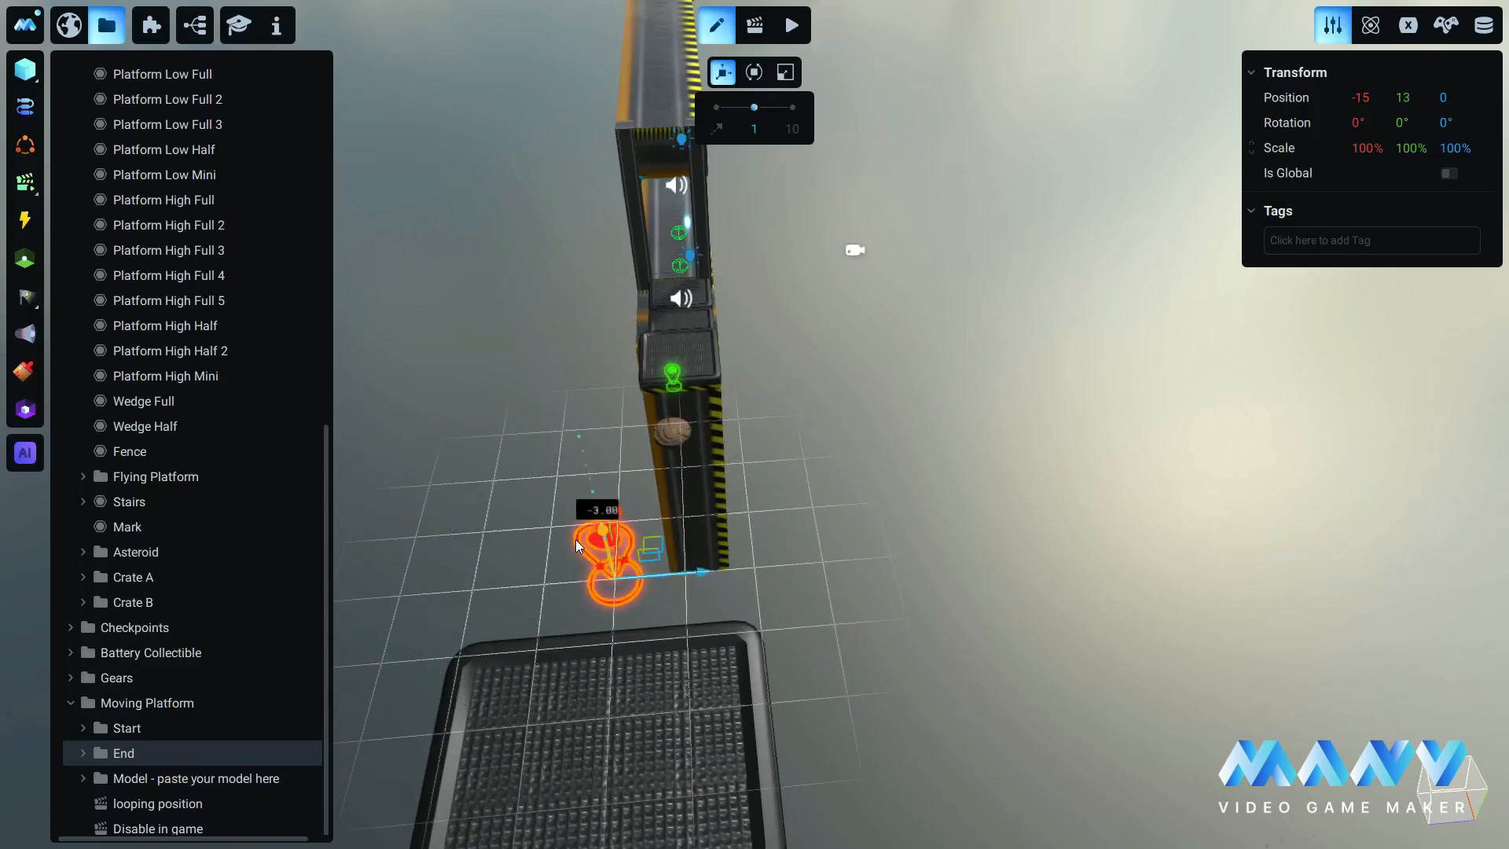
mouse_move(576, 539)
right_mouse_down()
mouse_move(823, 541)
mouse_move(794, 531)
mouse_move(819, 380)
right_mouse_up()
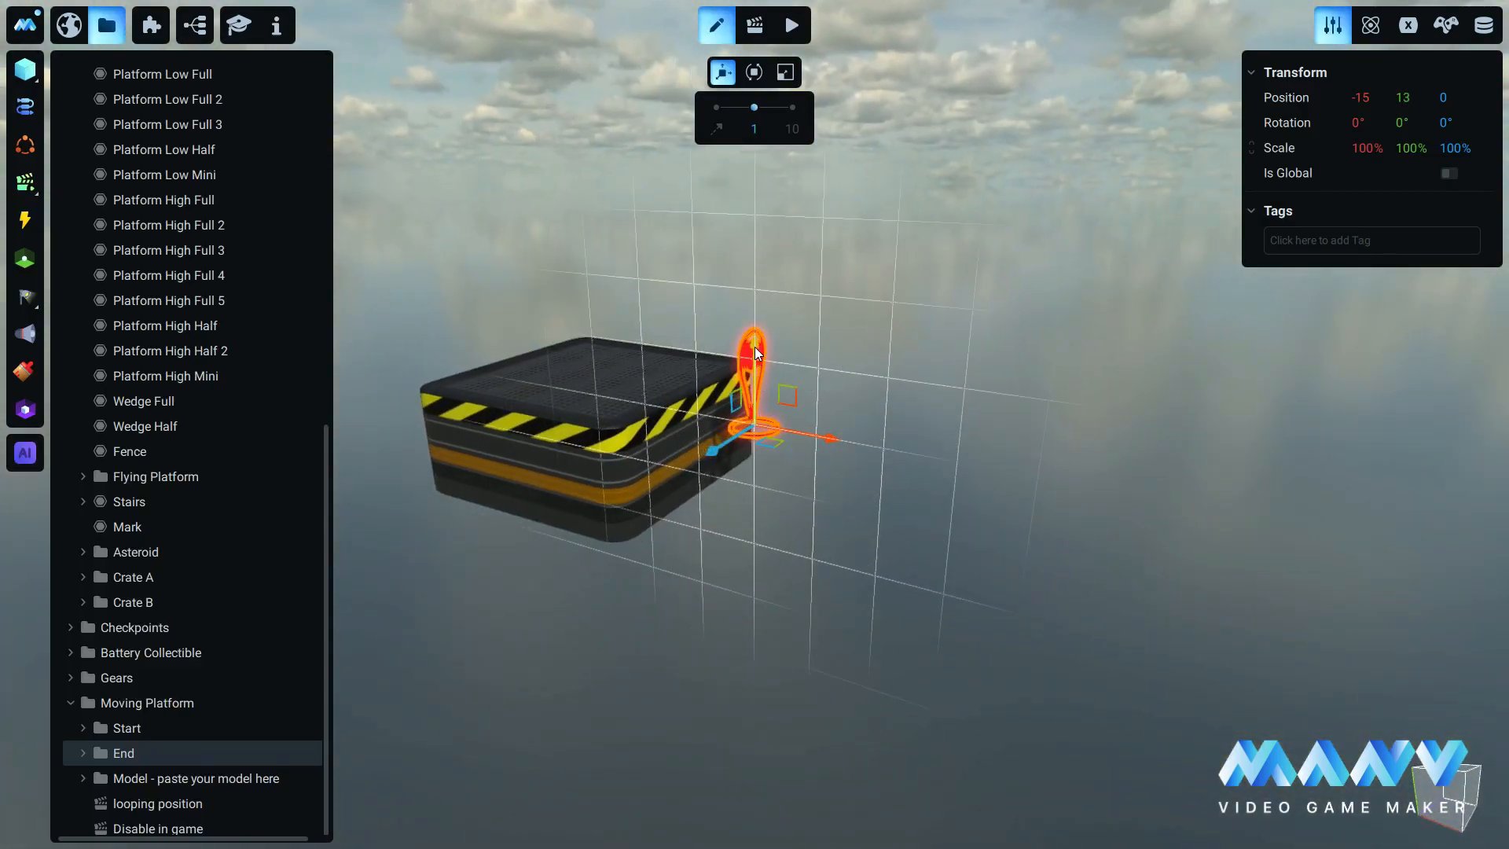
Raise the End marker to Y 14, keeping it beside Platform High Full 2.
left_click_drag(757, 317, 756, 289)
left_click_drag(828, 373, 791, 366)
mouse_move(791, 366)
right_mouse_down()
mouse_move(829, 408)
mouse_move(819, 399)
right_mouse_up()
left_click_drag(829, 427, 876, 446)
scroll(848, 448, "down", 3)
right_click_drag(847, 448, 850, 415)
scroll(850, 415, "up", 1)
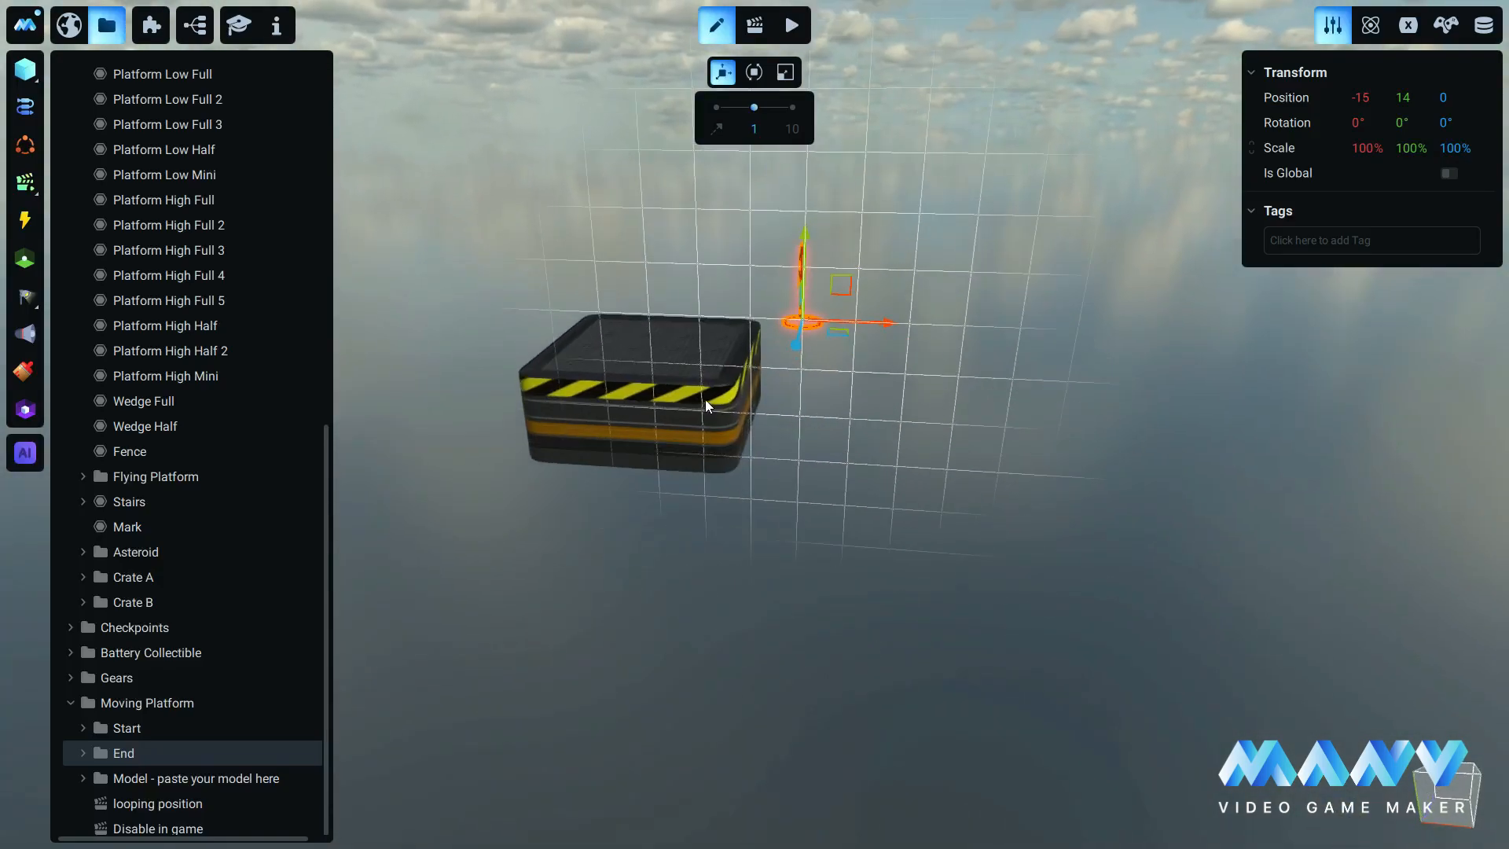
Select the Moving Platform group and expand its "Model - paste your model here" folder.
left_click(701, 393)
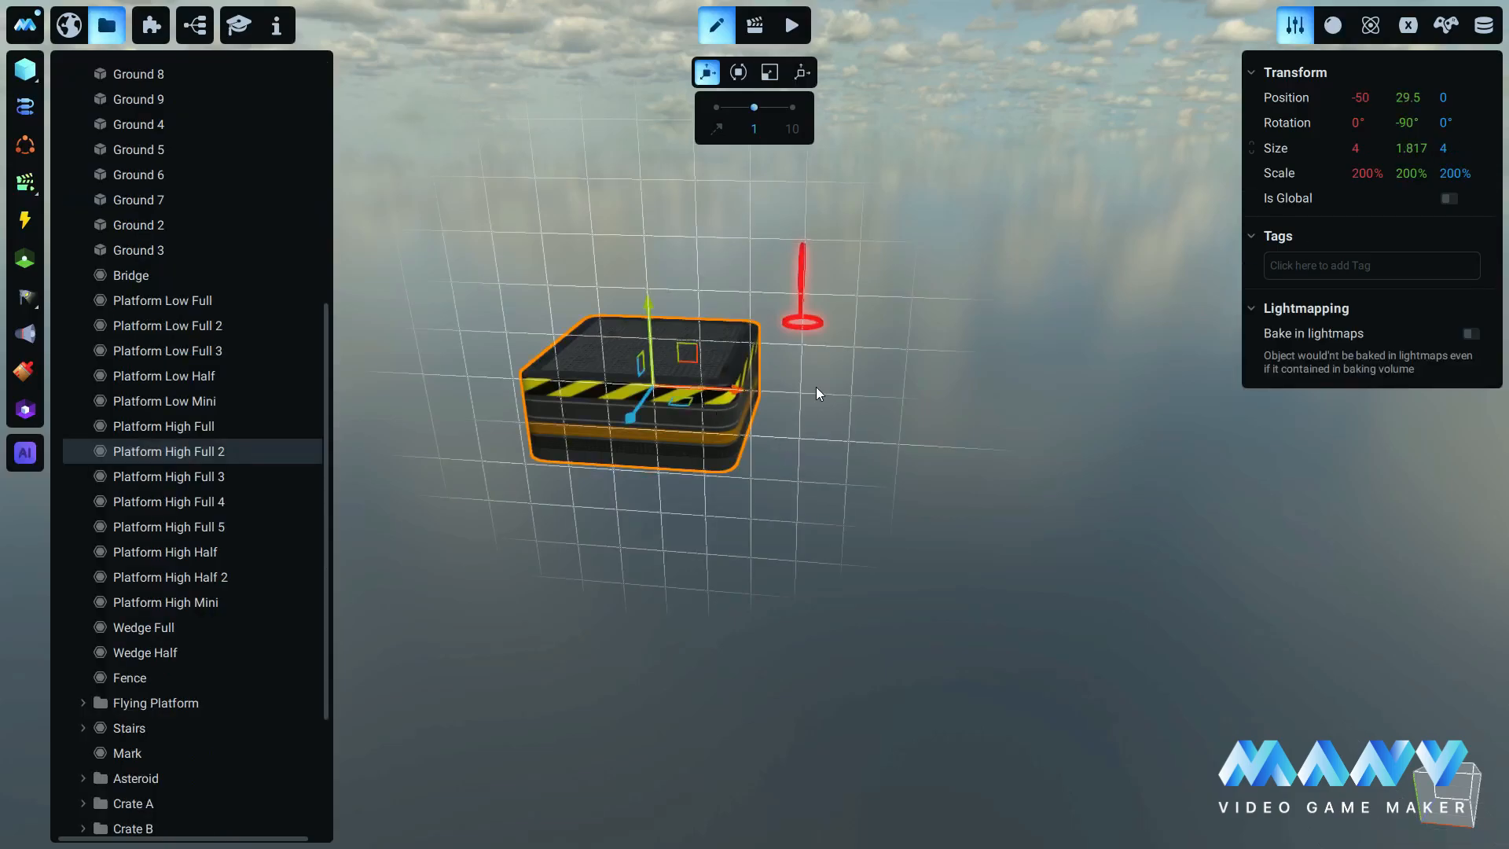
left_click(803, 321)
mouse_move(803, 349)
right_mouse_down()
mouse_move(863, 464)
mouse_move(923, 488)
mouse_move(871, 453)
mouse_move(870, 469)
right_mouse_up()
scroll(869, 469, "up", 3)
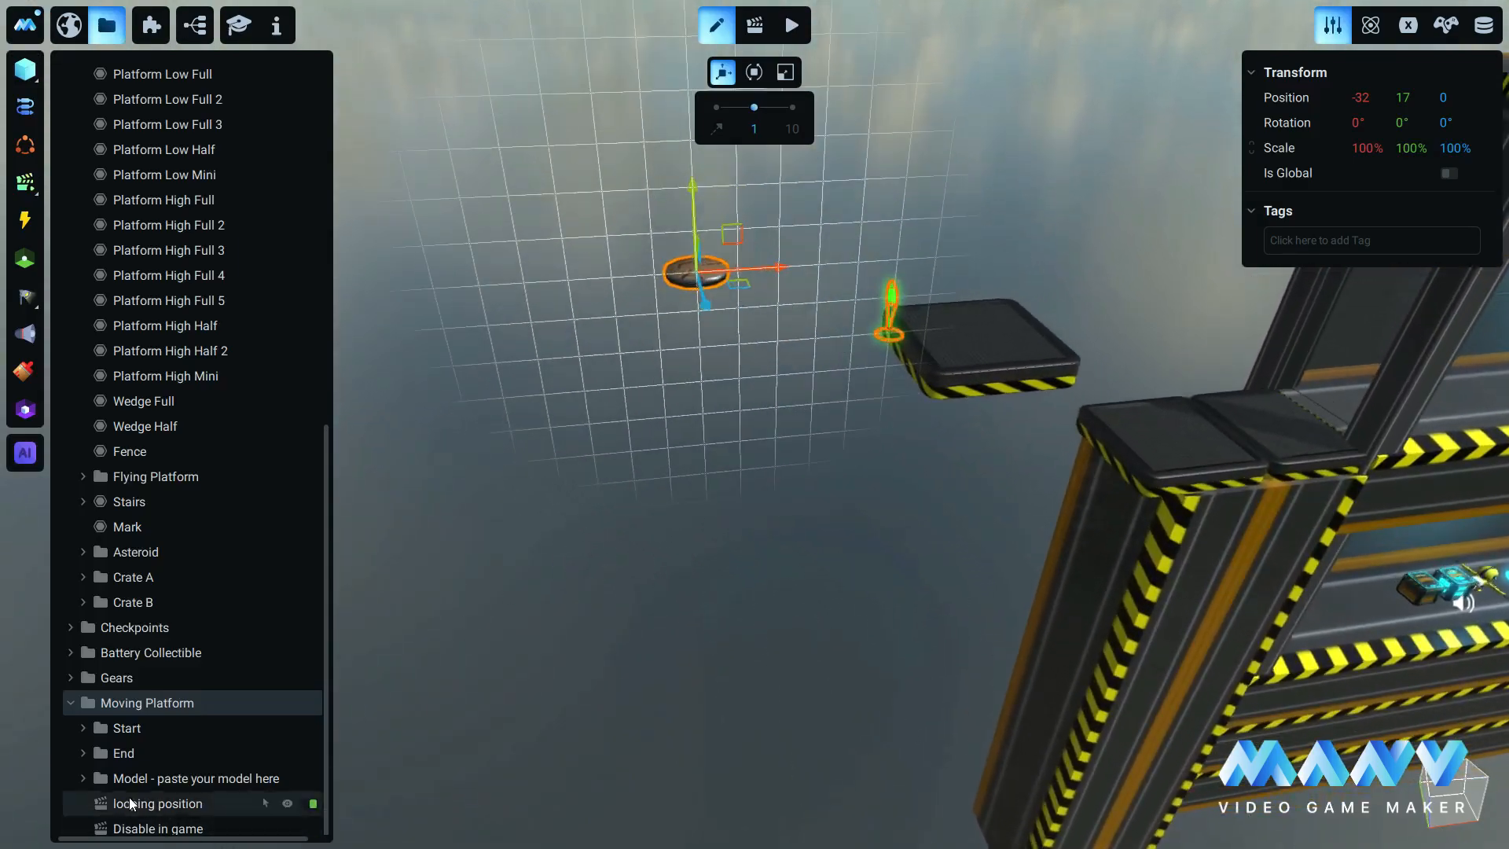
left_click(84, 779)
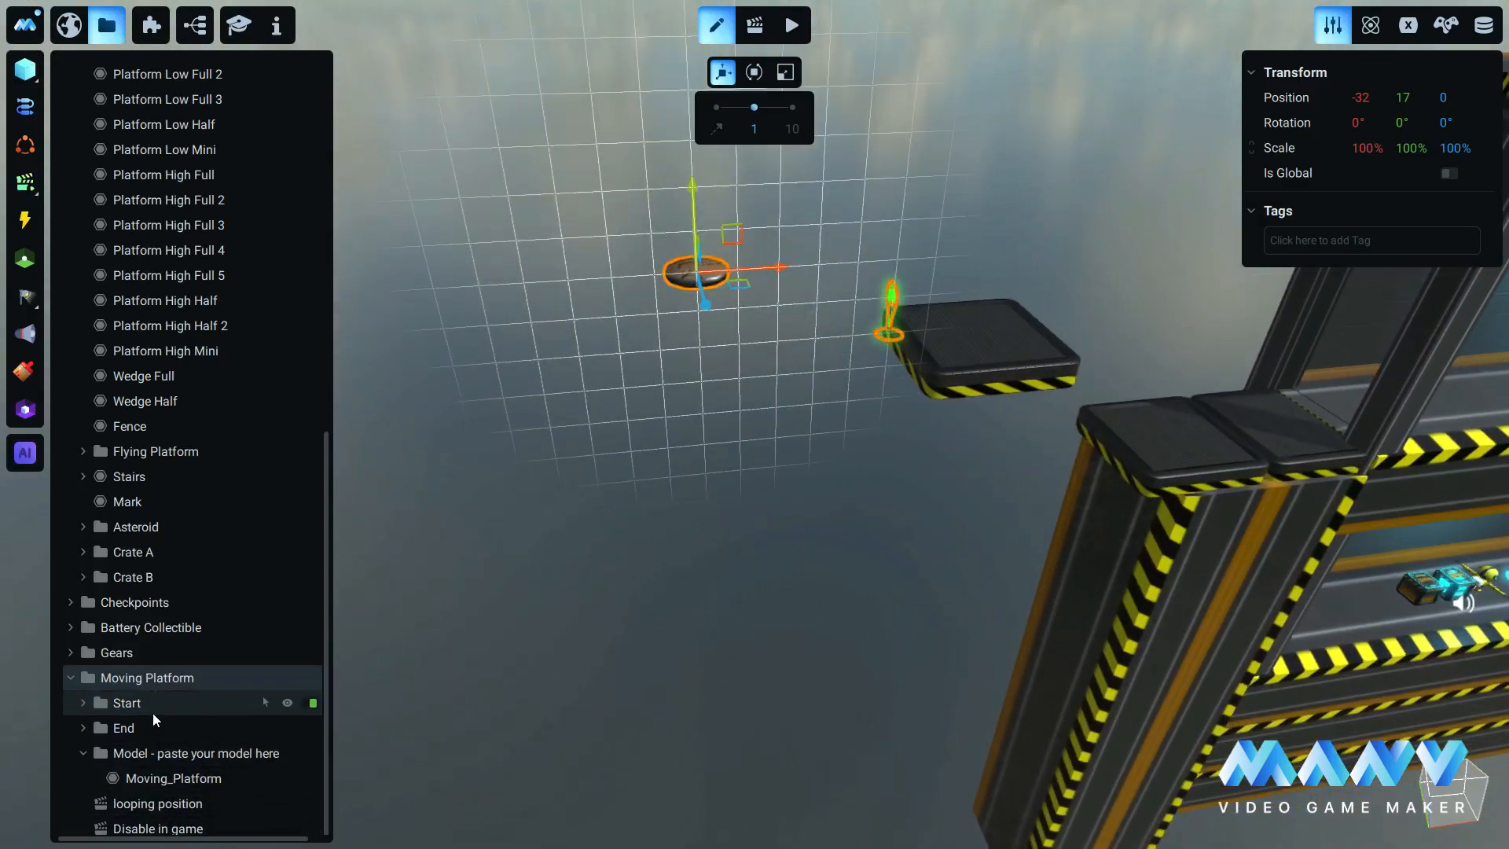
Locate Flying Platform among the Sci-fi assets and move it into the "Model - paste your model here" folder.
right_click_drag(635, 661, 872, 541)
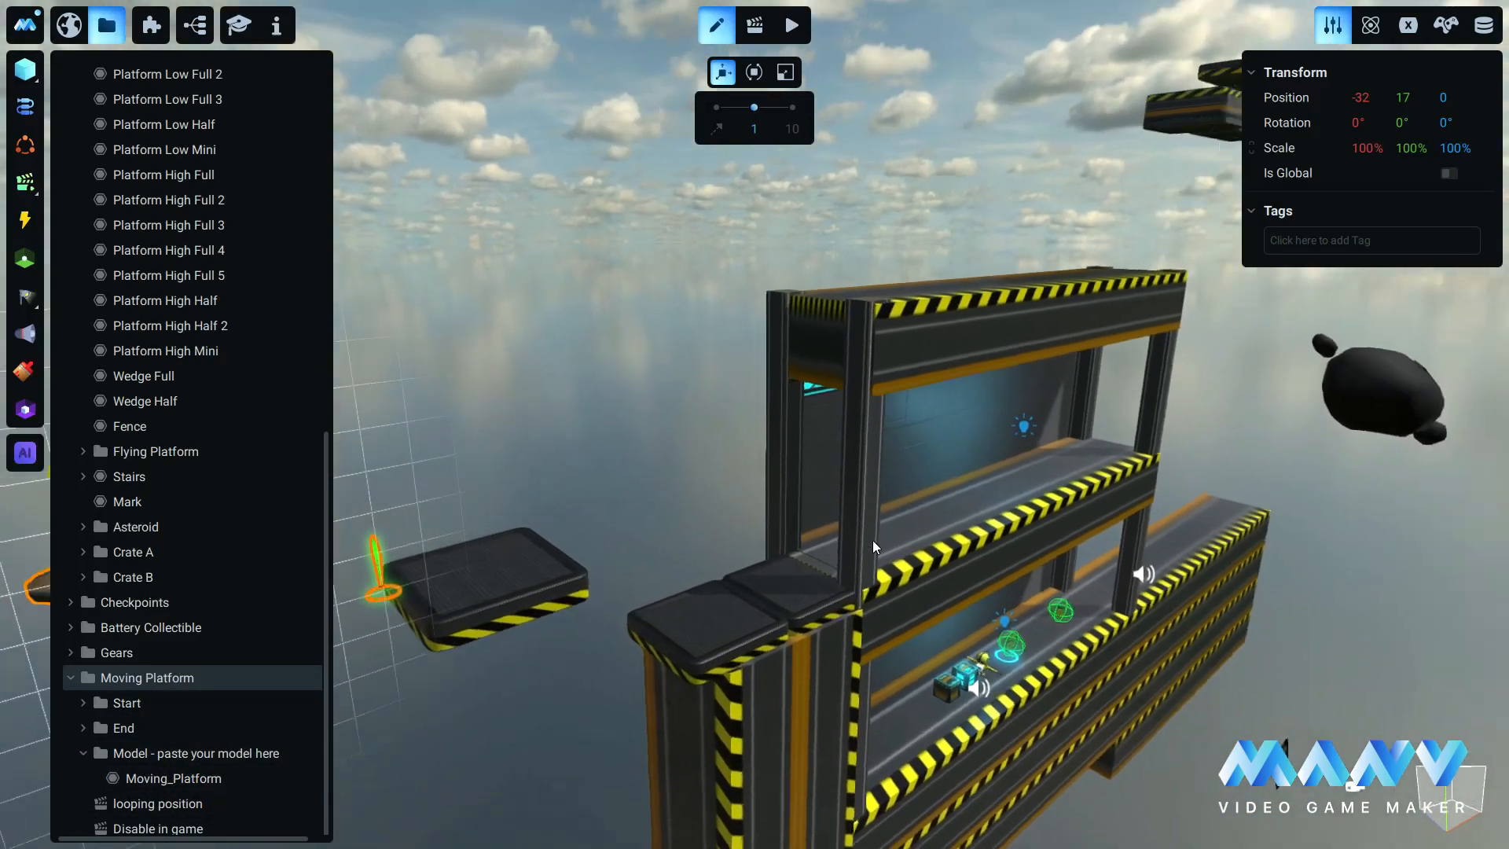
middle_click_drag(1163, 510, 761, 720)
right_click_drag(825, 621, 715, 646)
key("f")
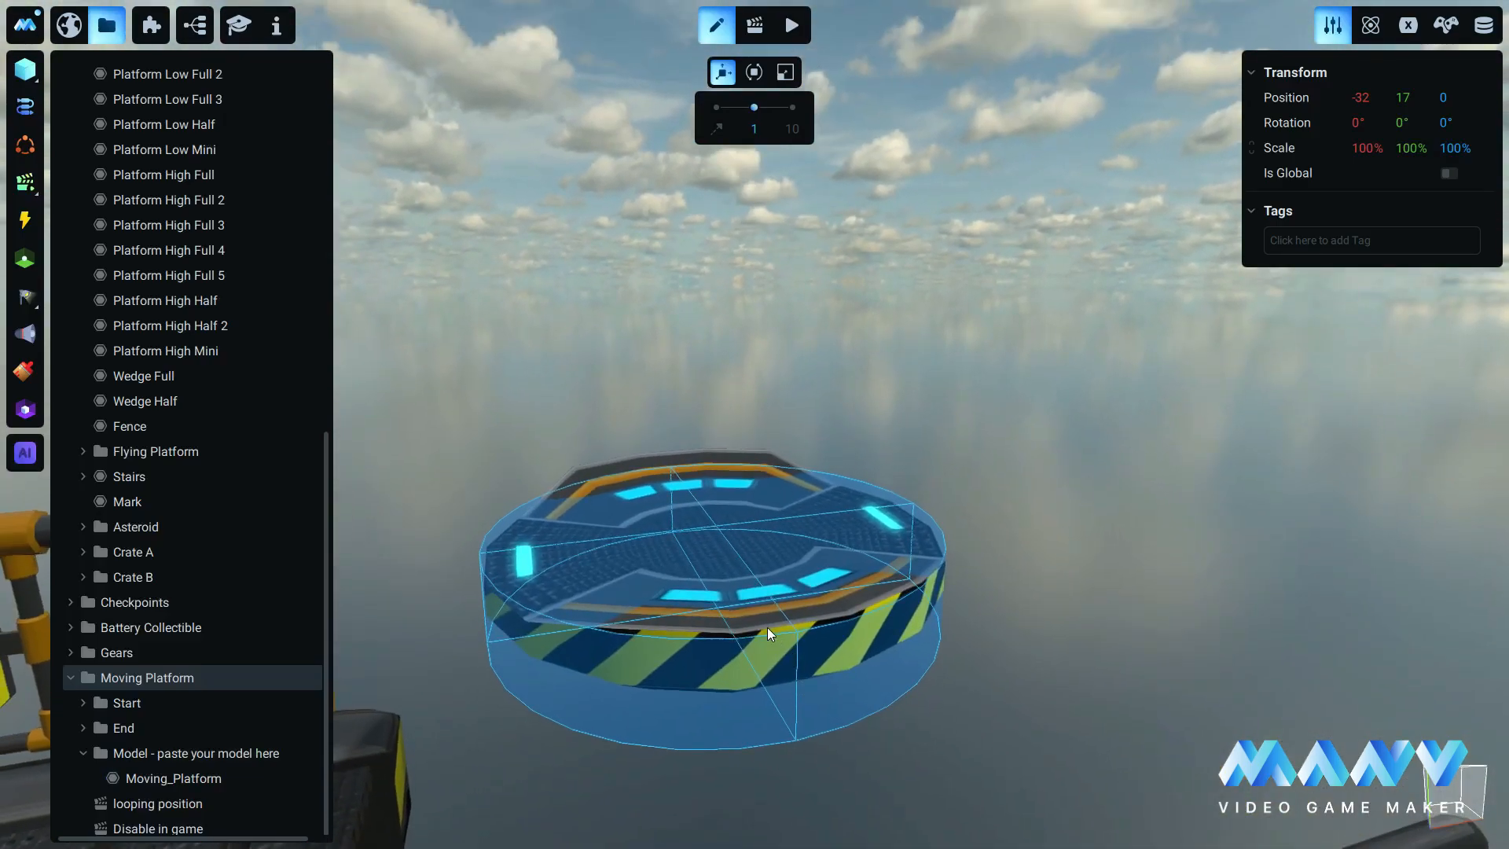
left_click(748, 602)
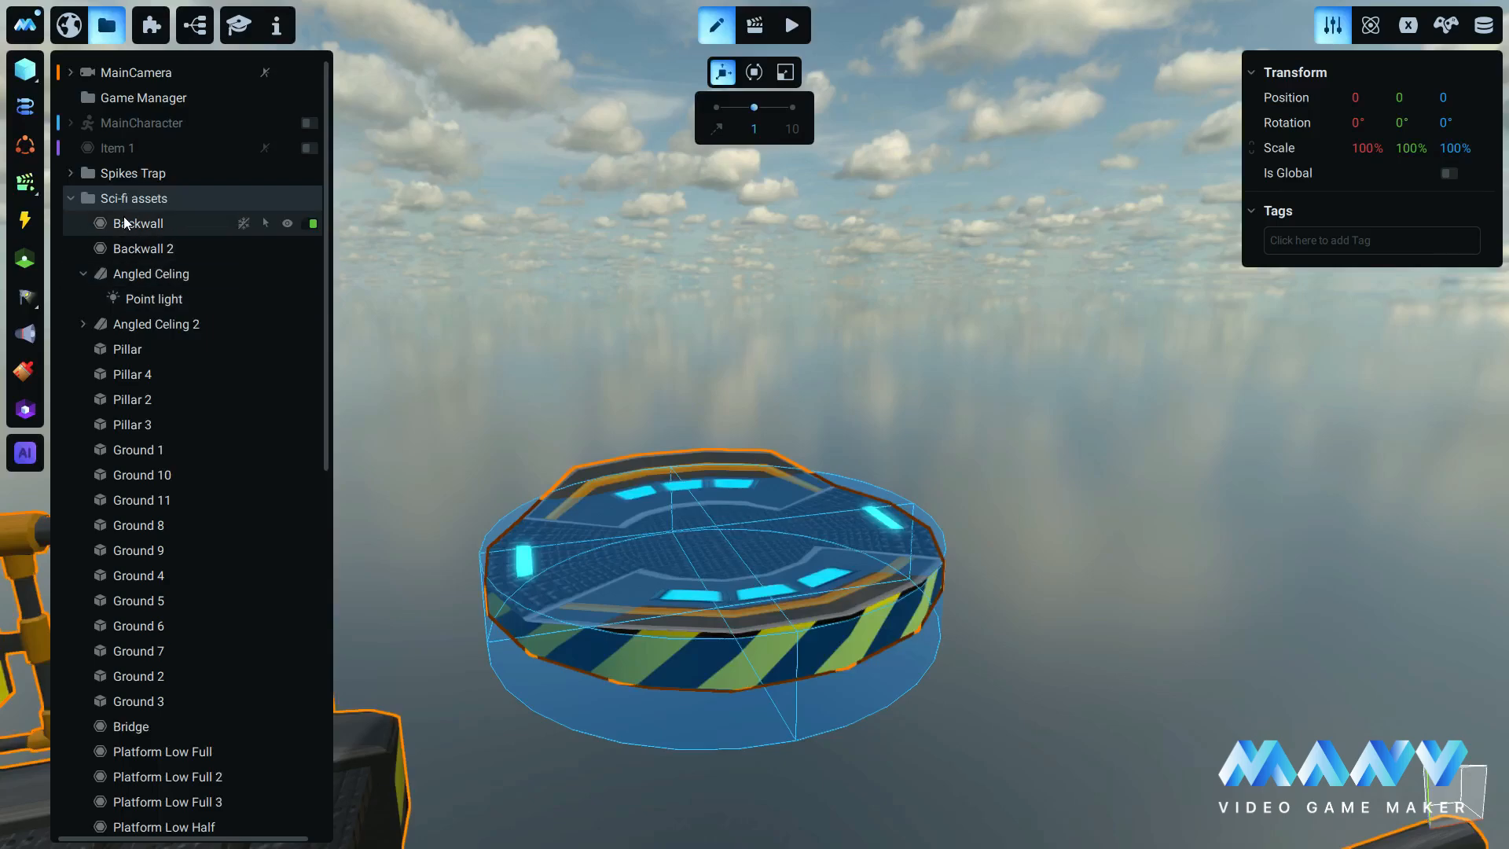
left_click(646, 563)
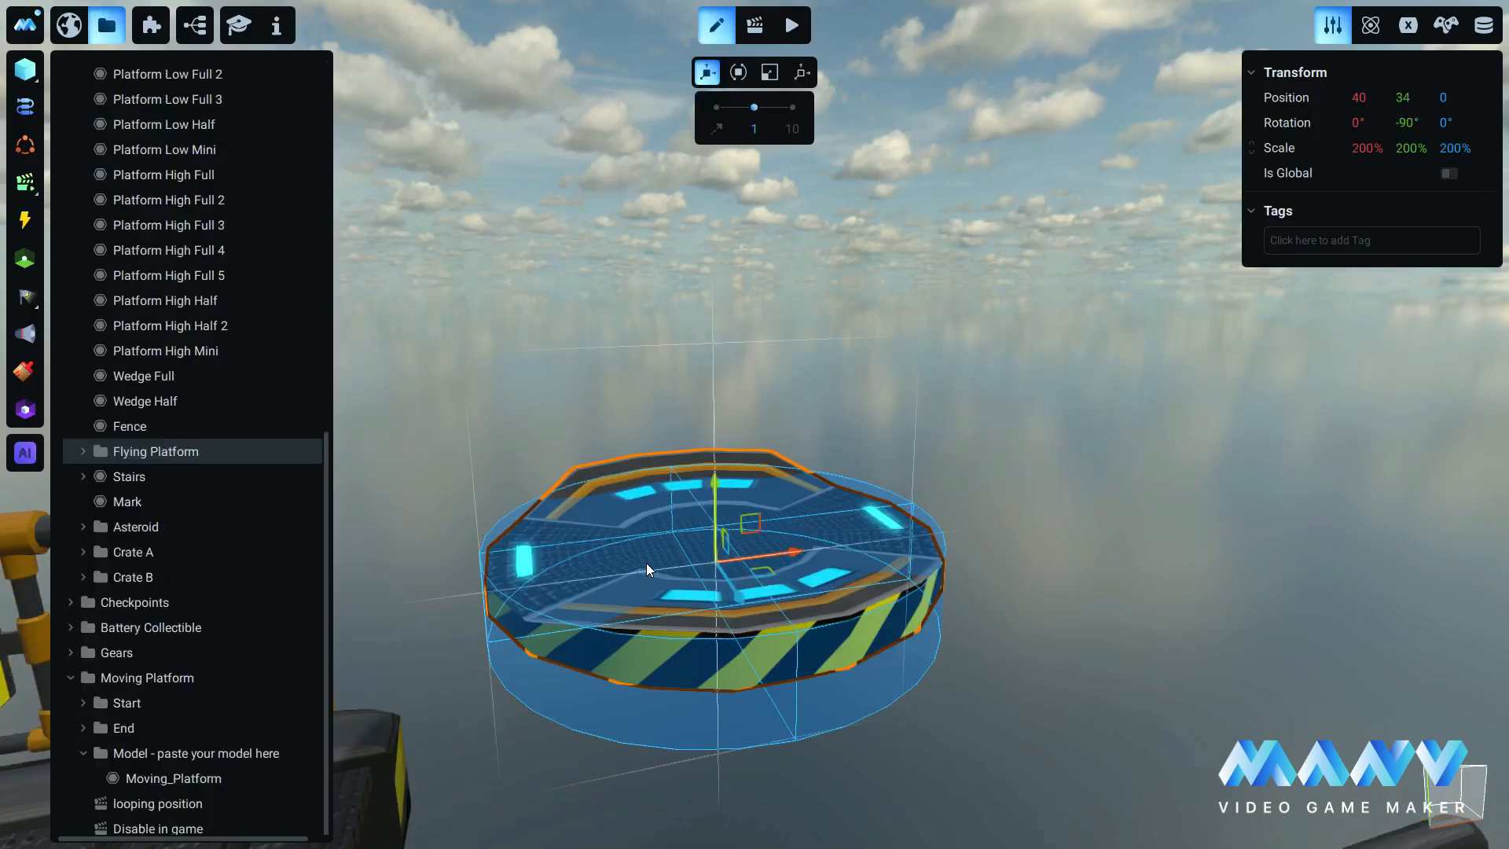
key("f")
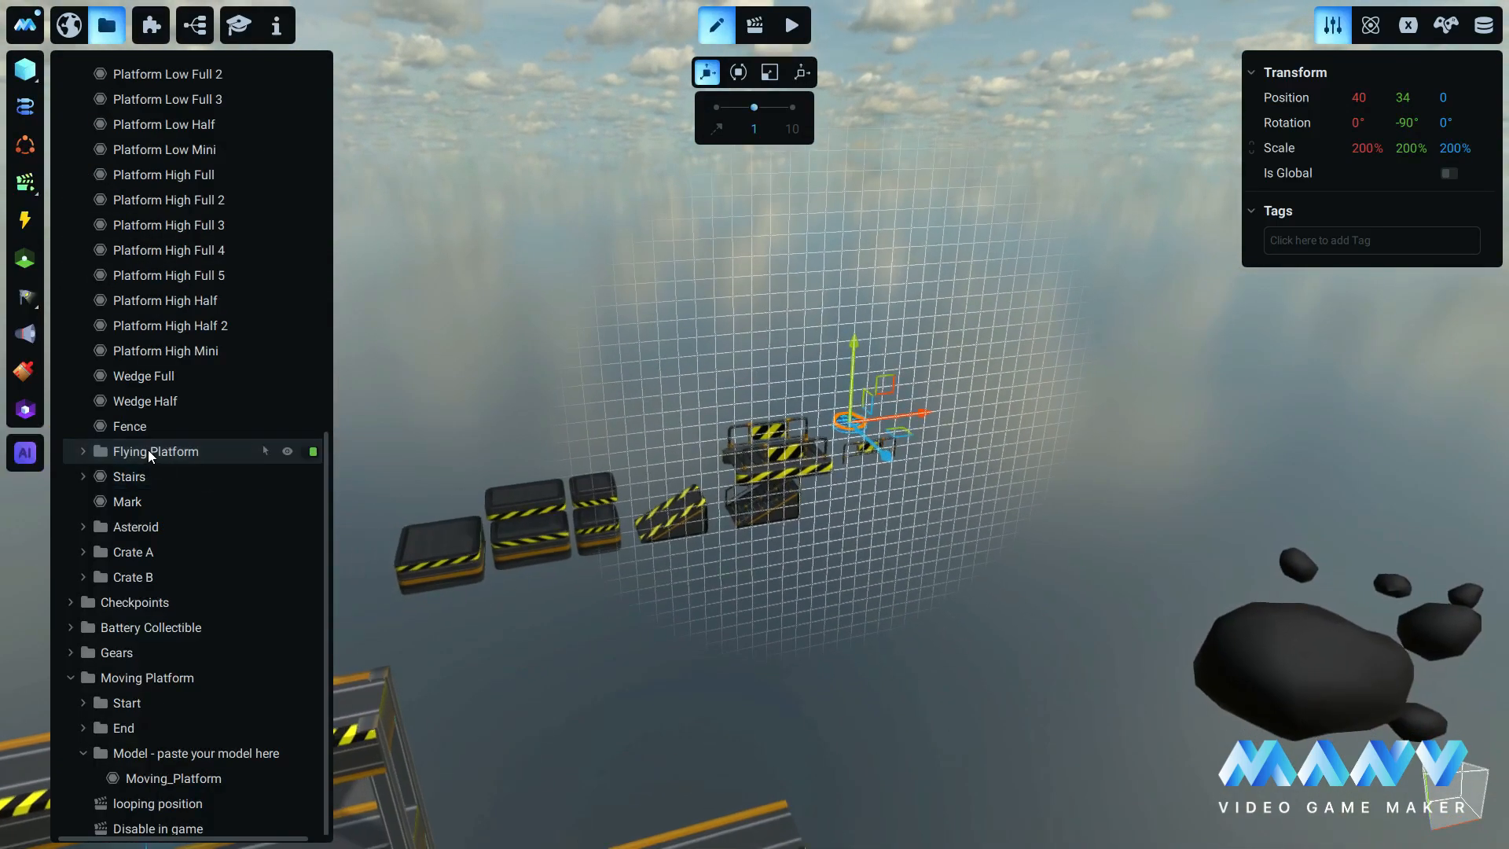
left_click_drag(147, 450, 157, 762)
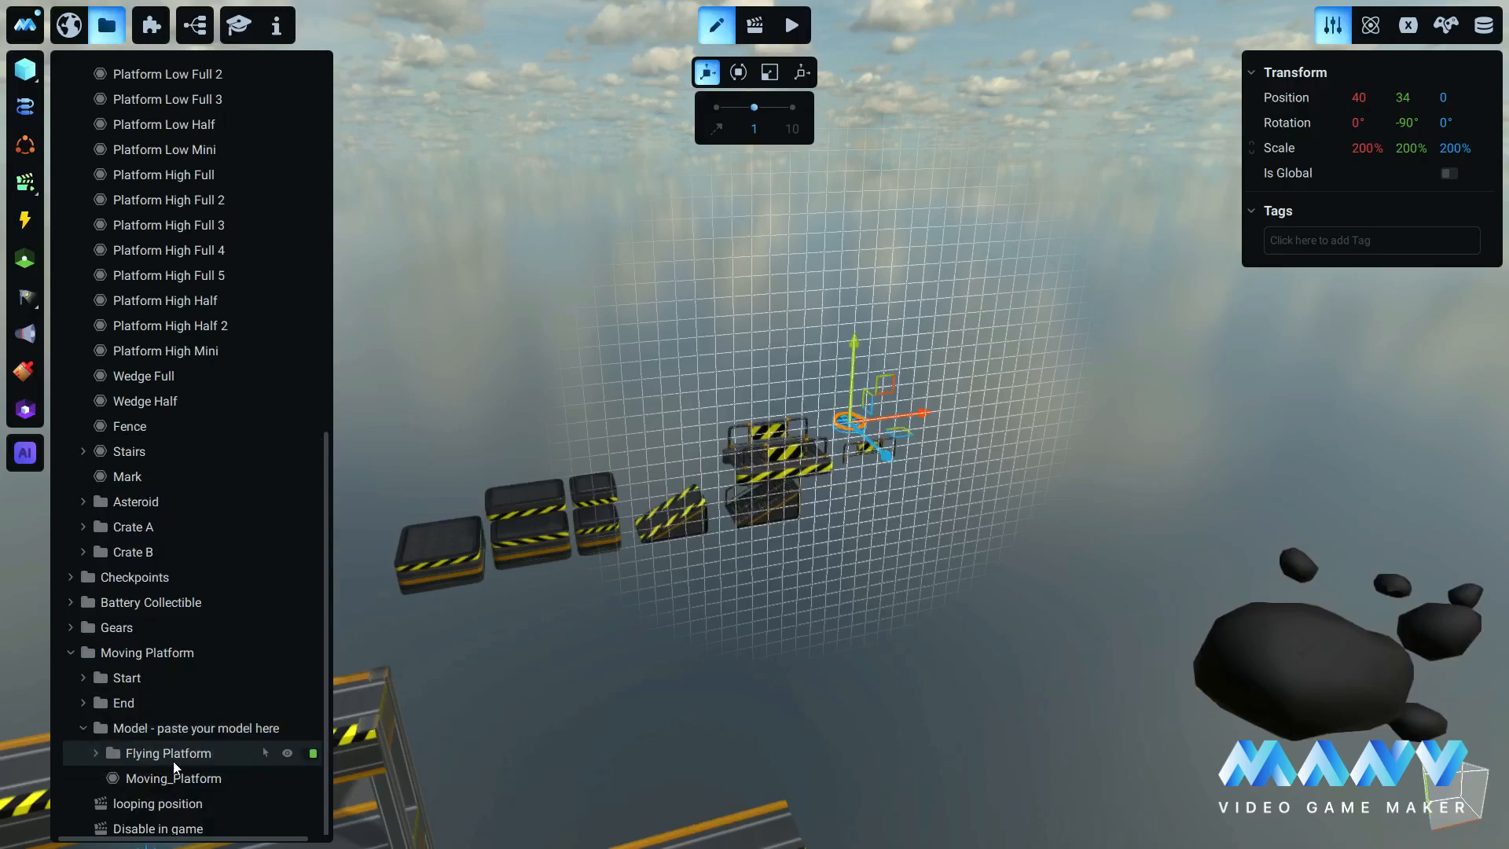
Delete the default Moving_Platform model from the model folder and set Flying Platform's position to X 0, Y 0.
left_click(166, 780)
key("Delete")
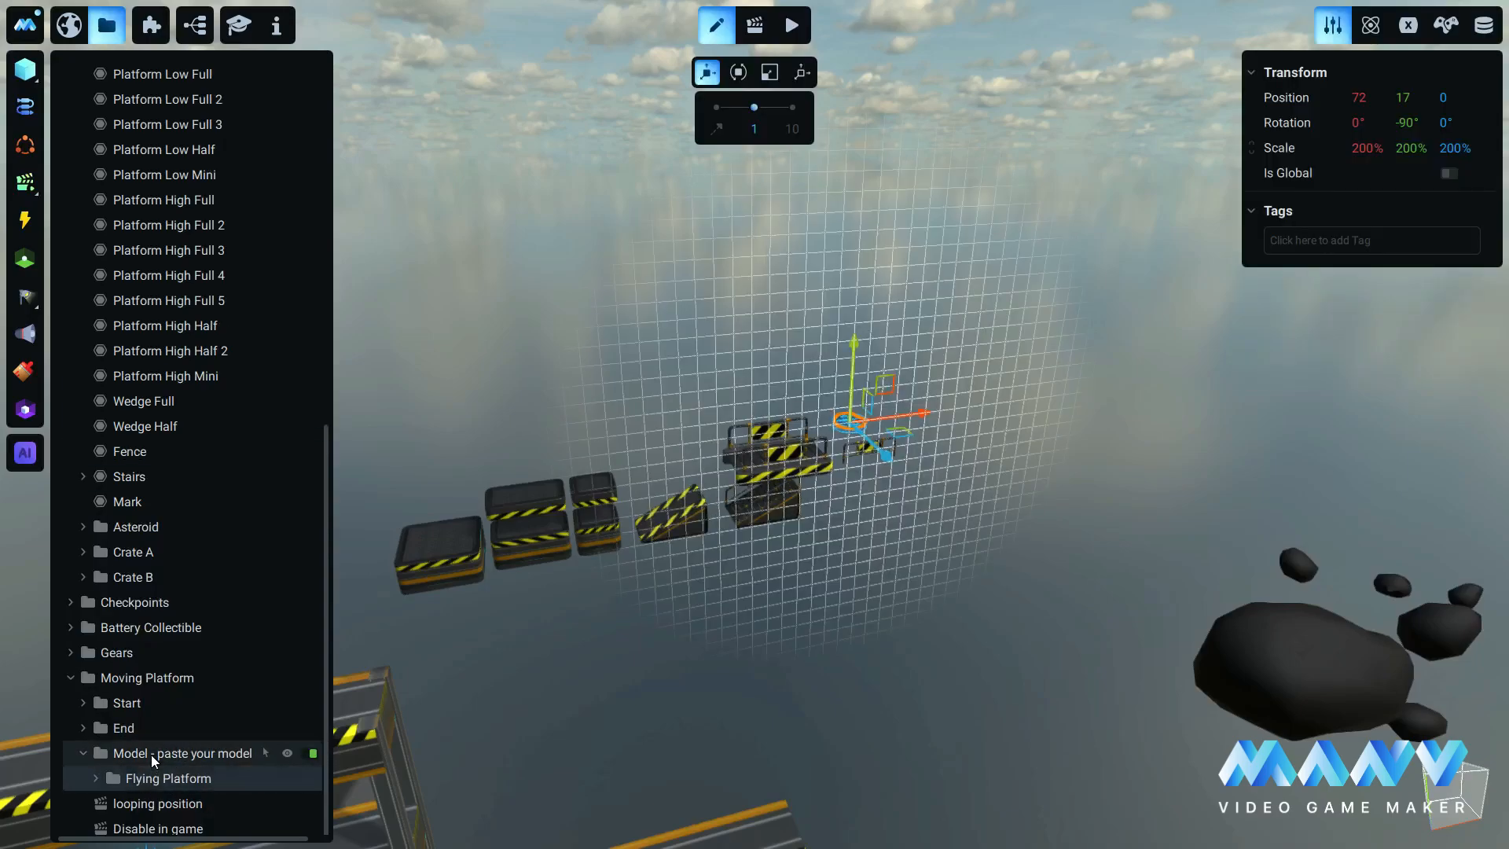
left_click(152, 758)
left_click(153, 780)
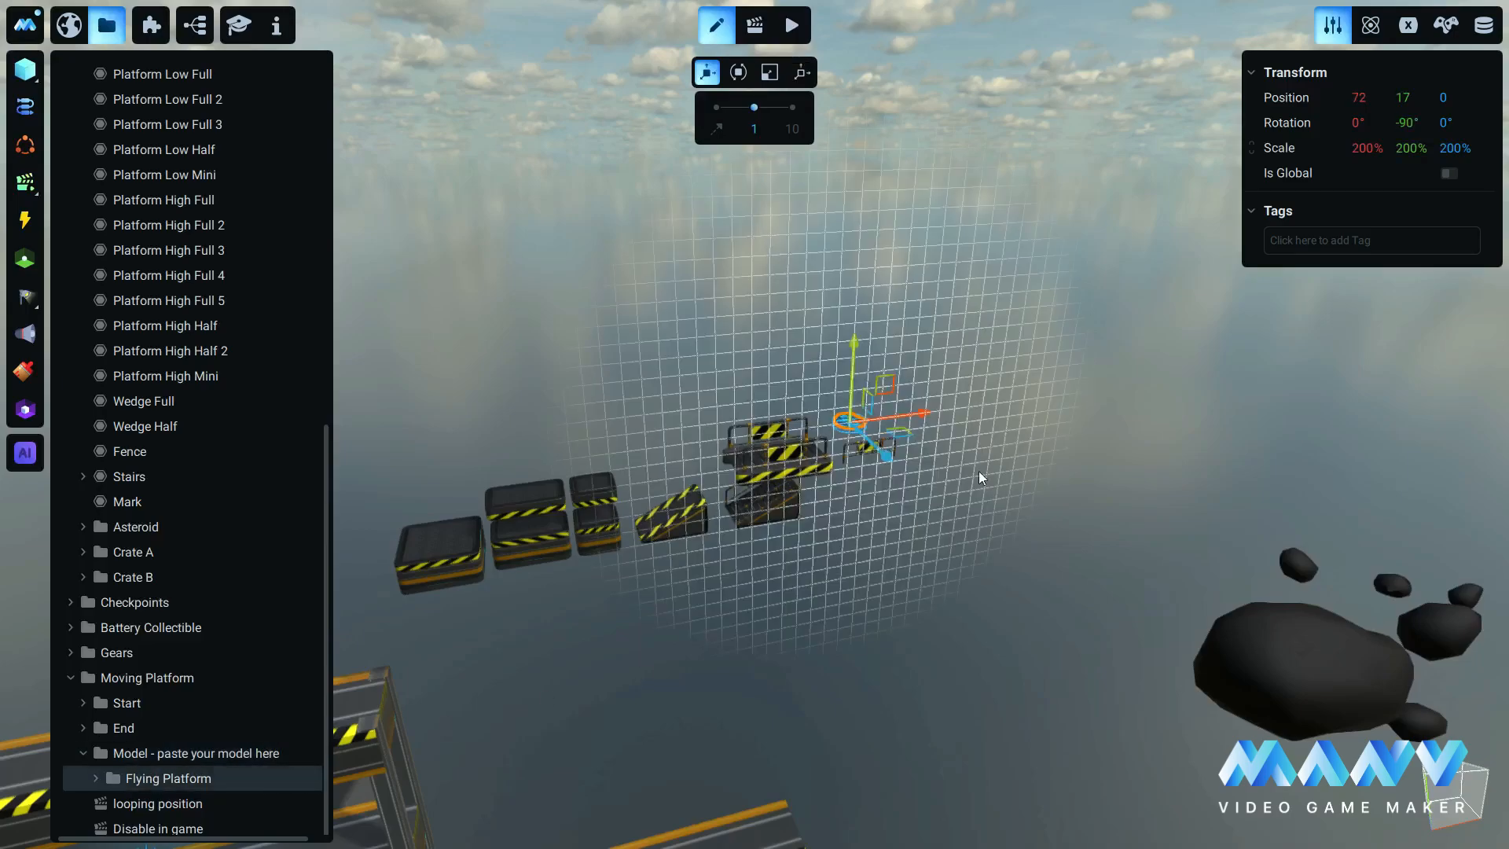
left_click(1360, 97)
type("0")
left_click(1418, 94)
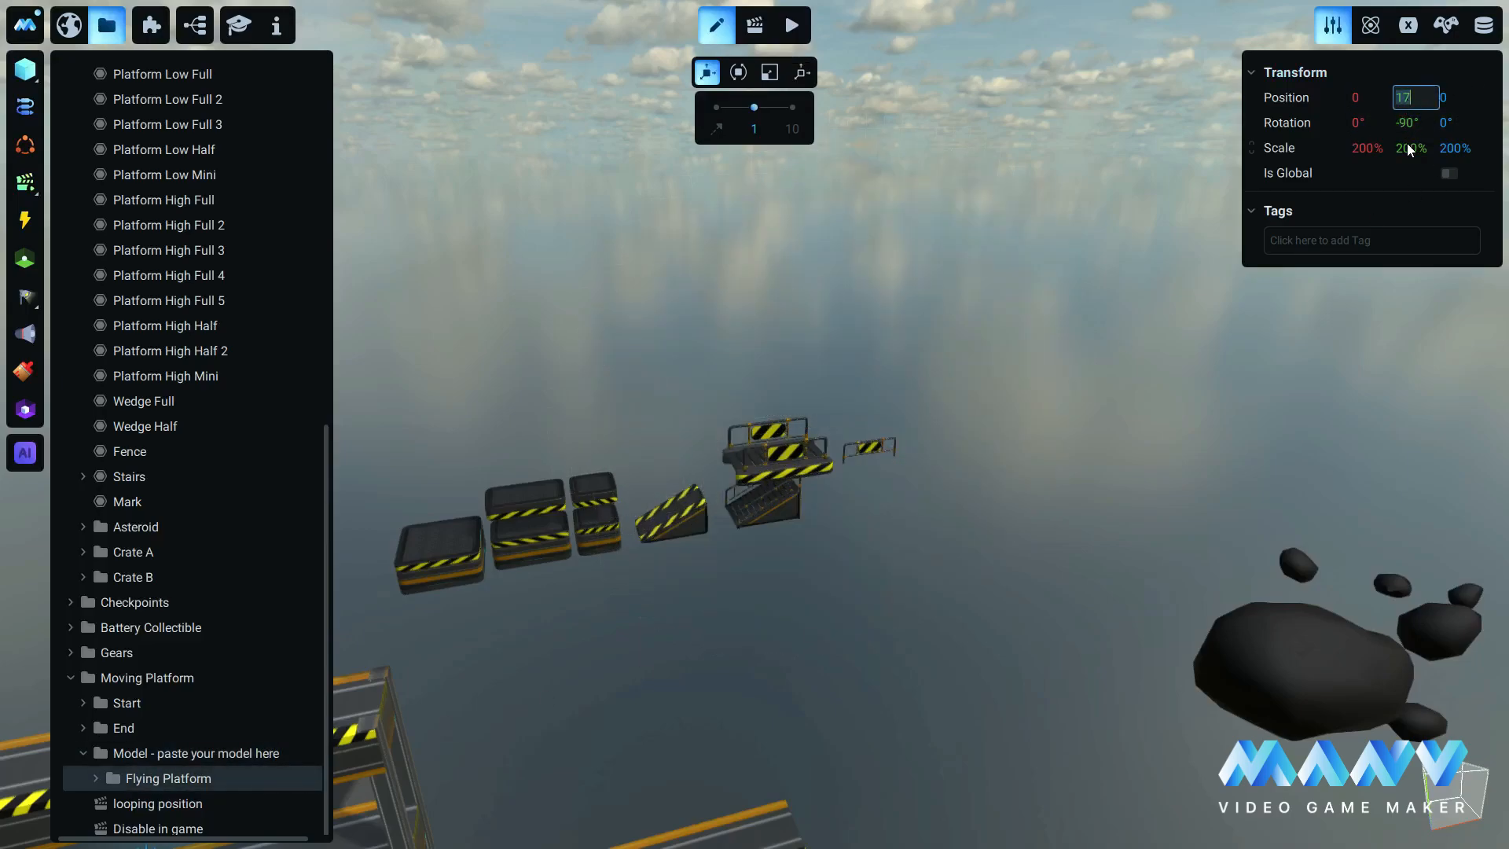
type("0")
key("Return")
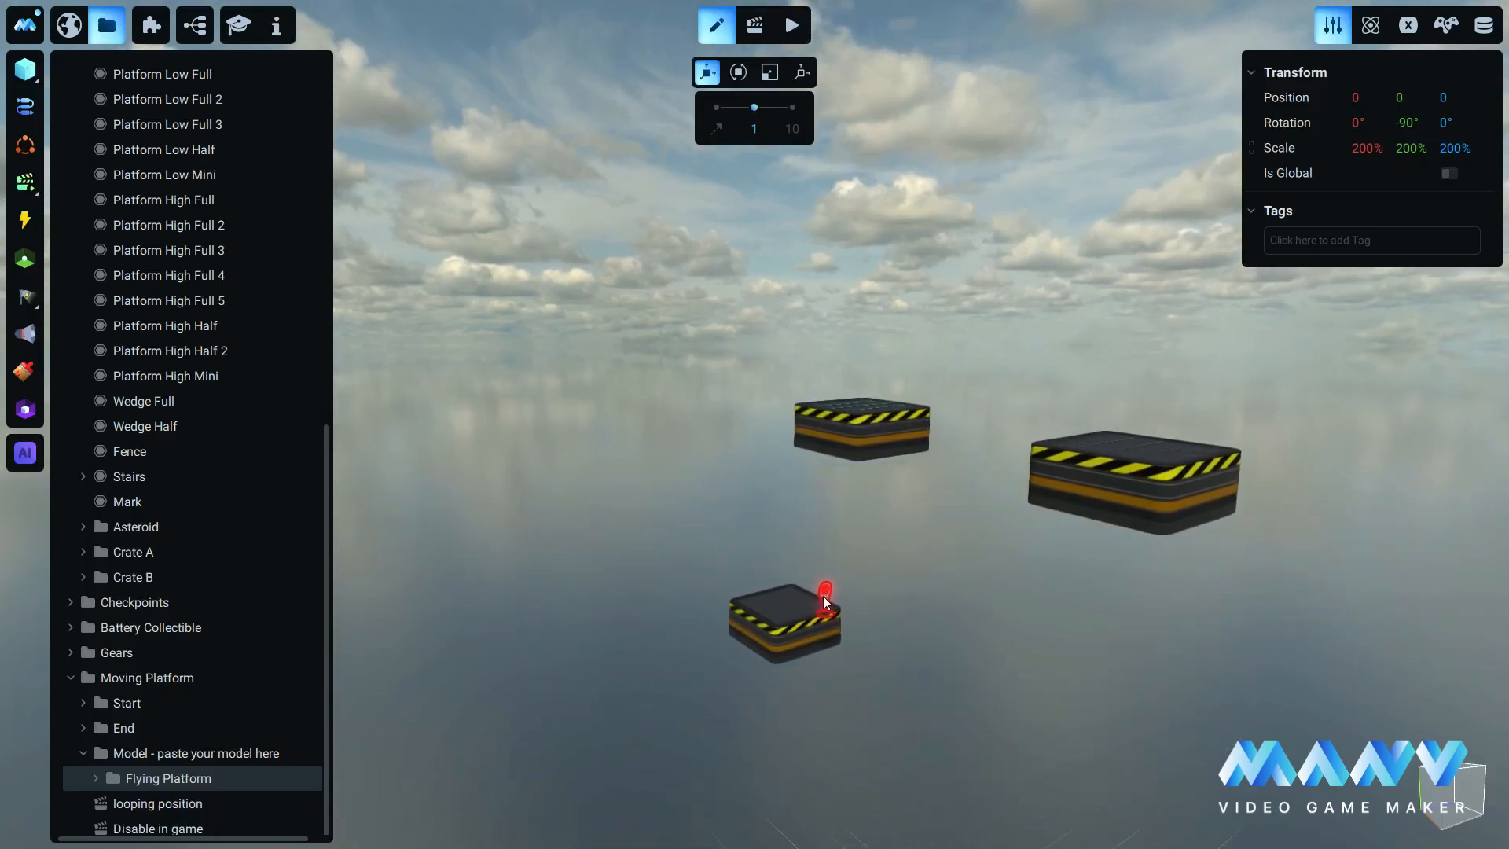
Move the glowing Mark ring from beside the character to X -18.591, Y 11.023, on the outer high platform.
mouse_move(823, 596)
right_mouse_down()
mouse_move(992, 701)
mouse_move(811, 641)
mouse_move(824, 589)
right_mouse_up()
right_click_drag(824, 589, 870, 551)
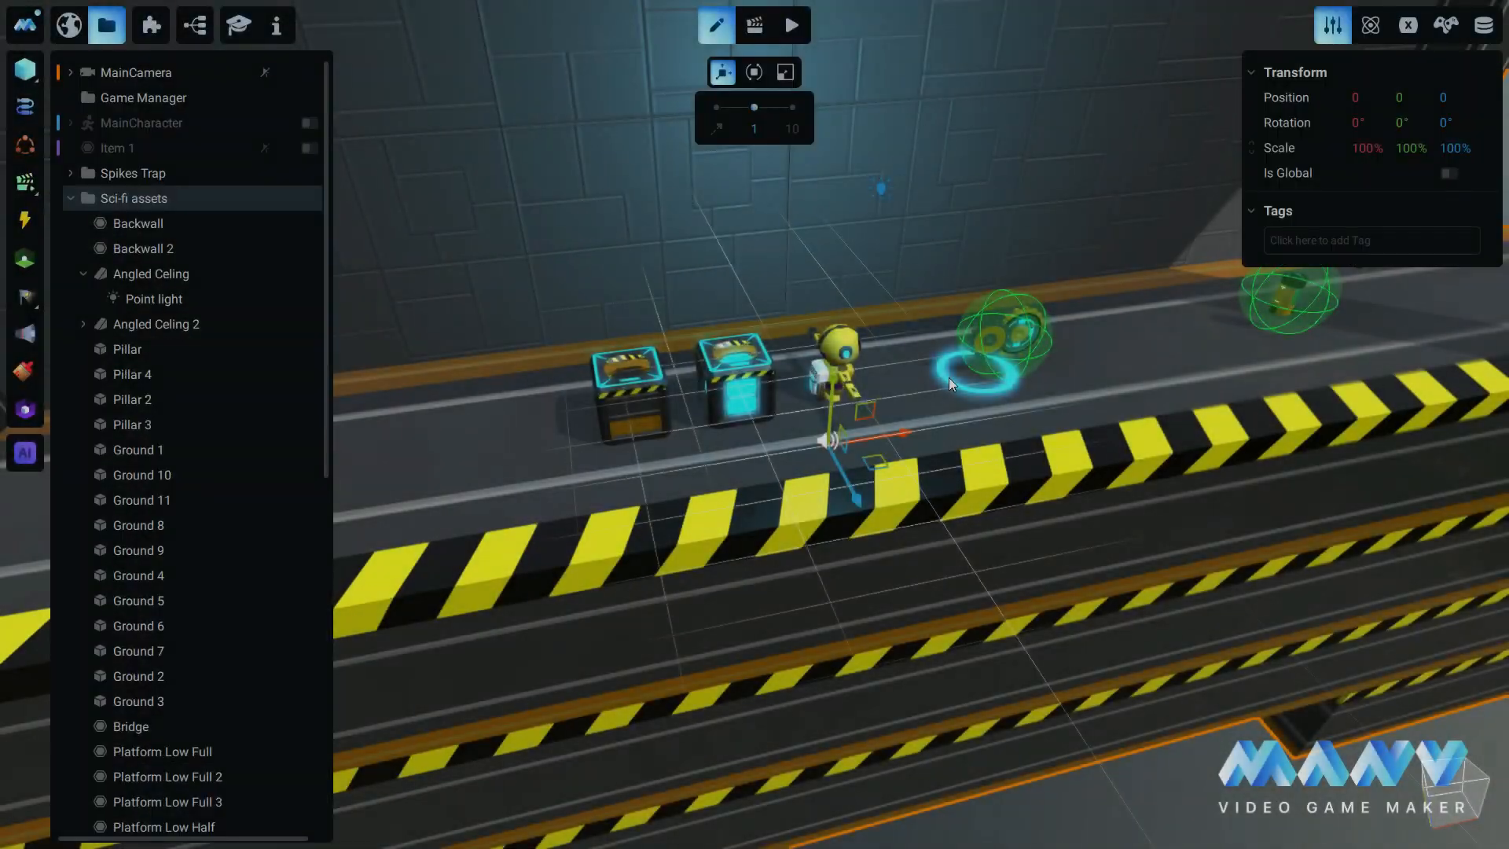
left_click(950, 378)
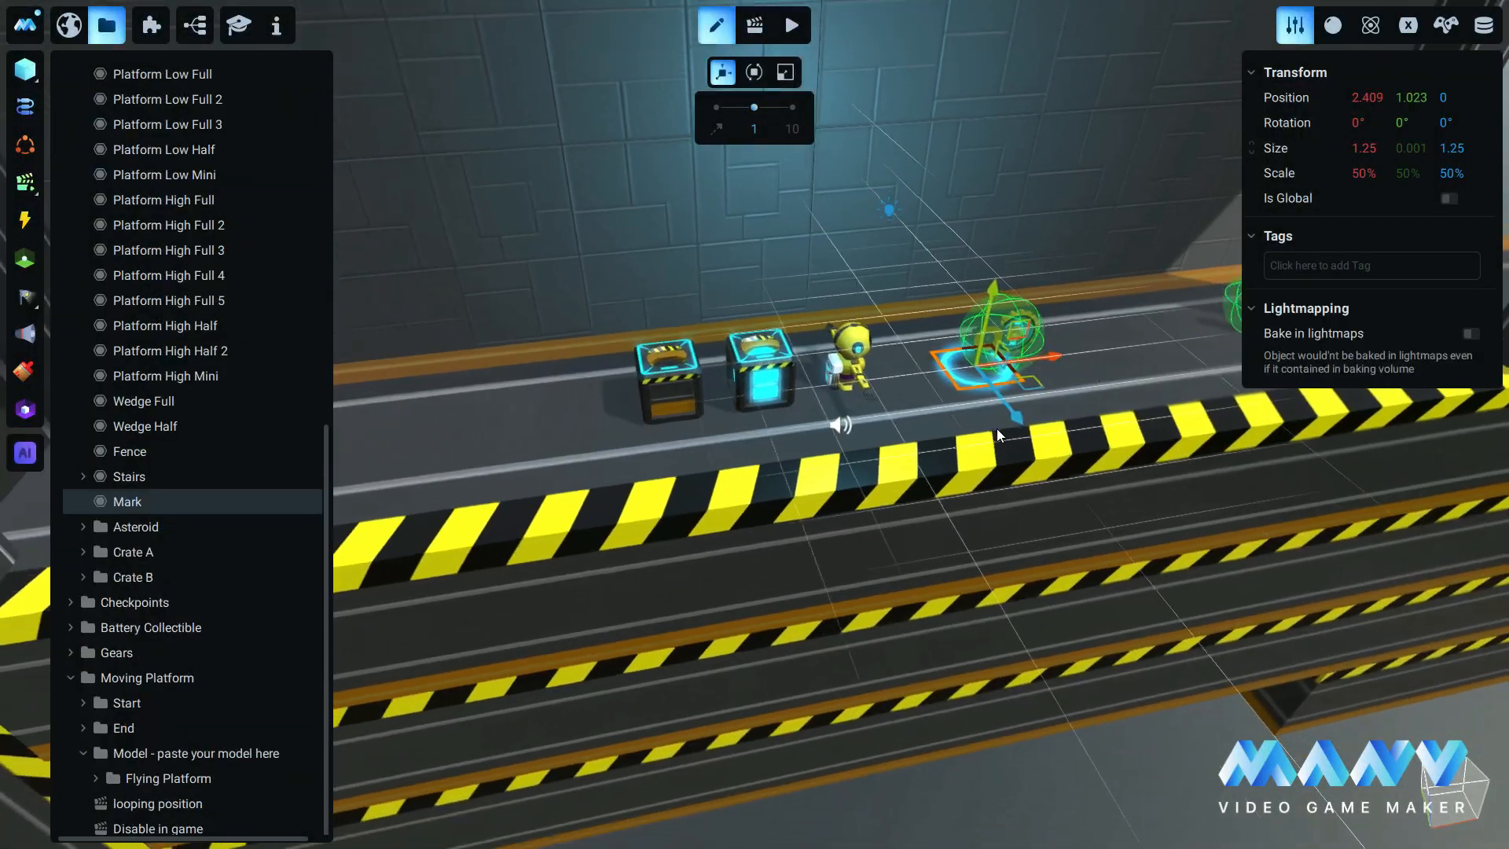
scroll(995, 427, "down", 10)
left_click_drag(1074, 397, 817, 438)
left_click_drag(737, 393, 761, 289)
scroll(808, 380, "up", 5)
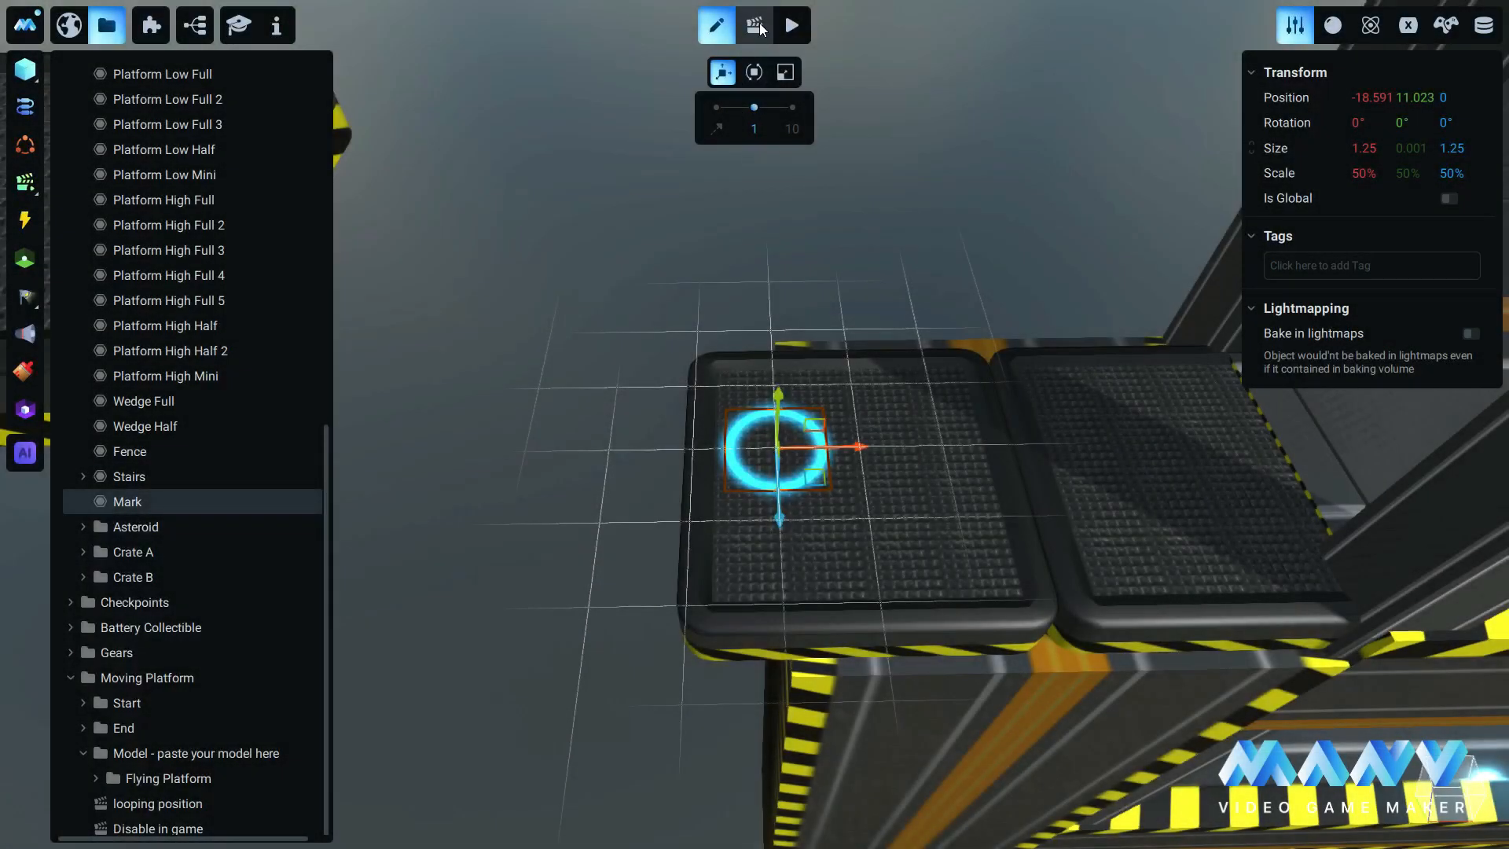
Create an animation on the Mark object and name it "Mark loop".
left_click(755, 26)
right_click(130, 502)
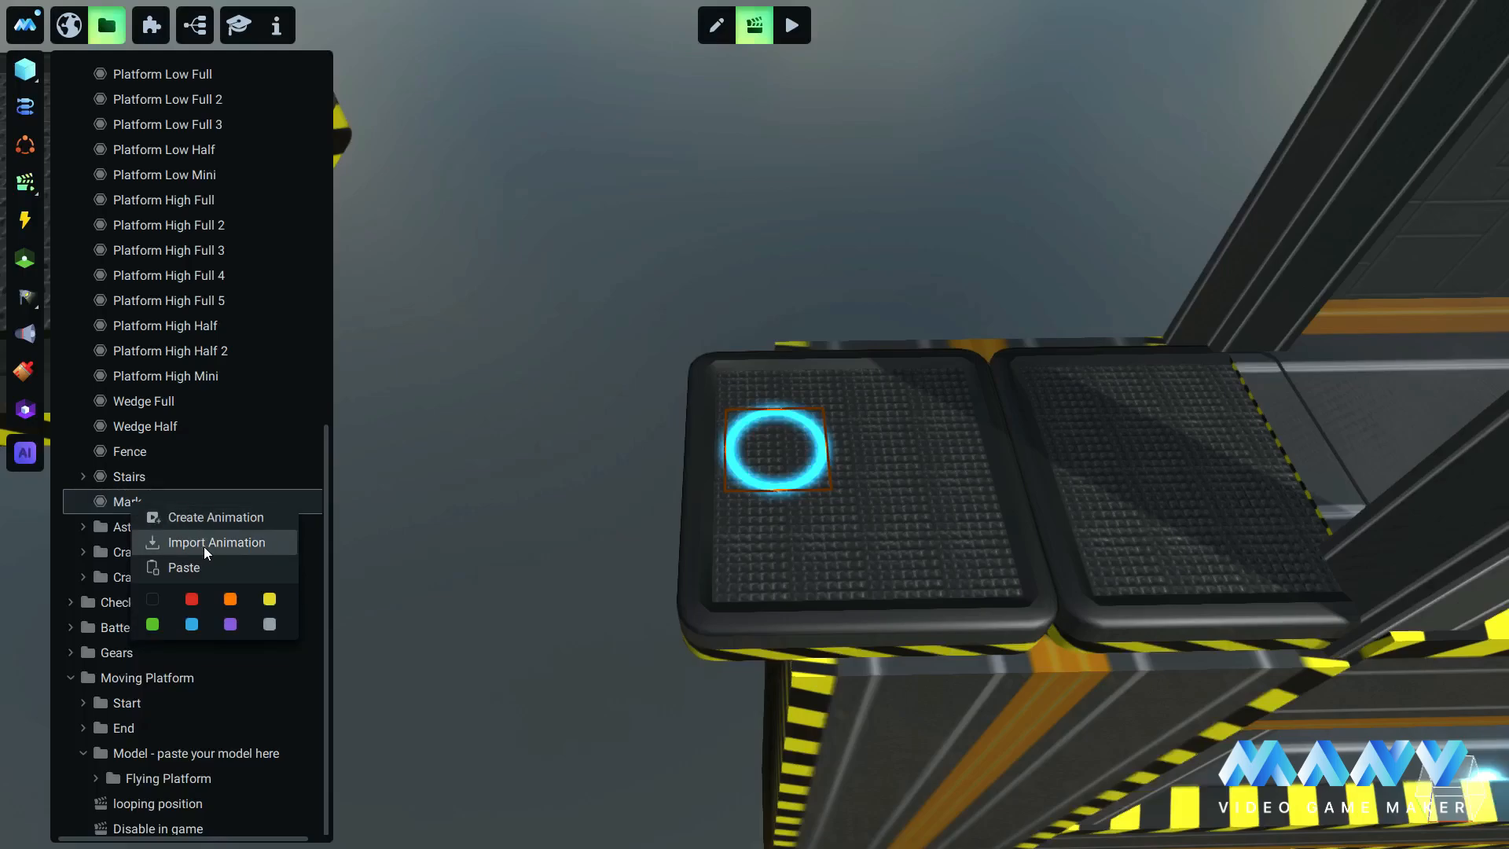
left_click(212, 516)
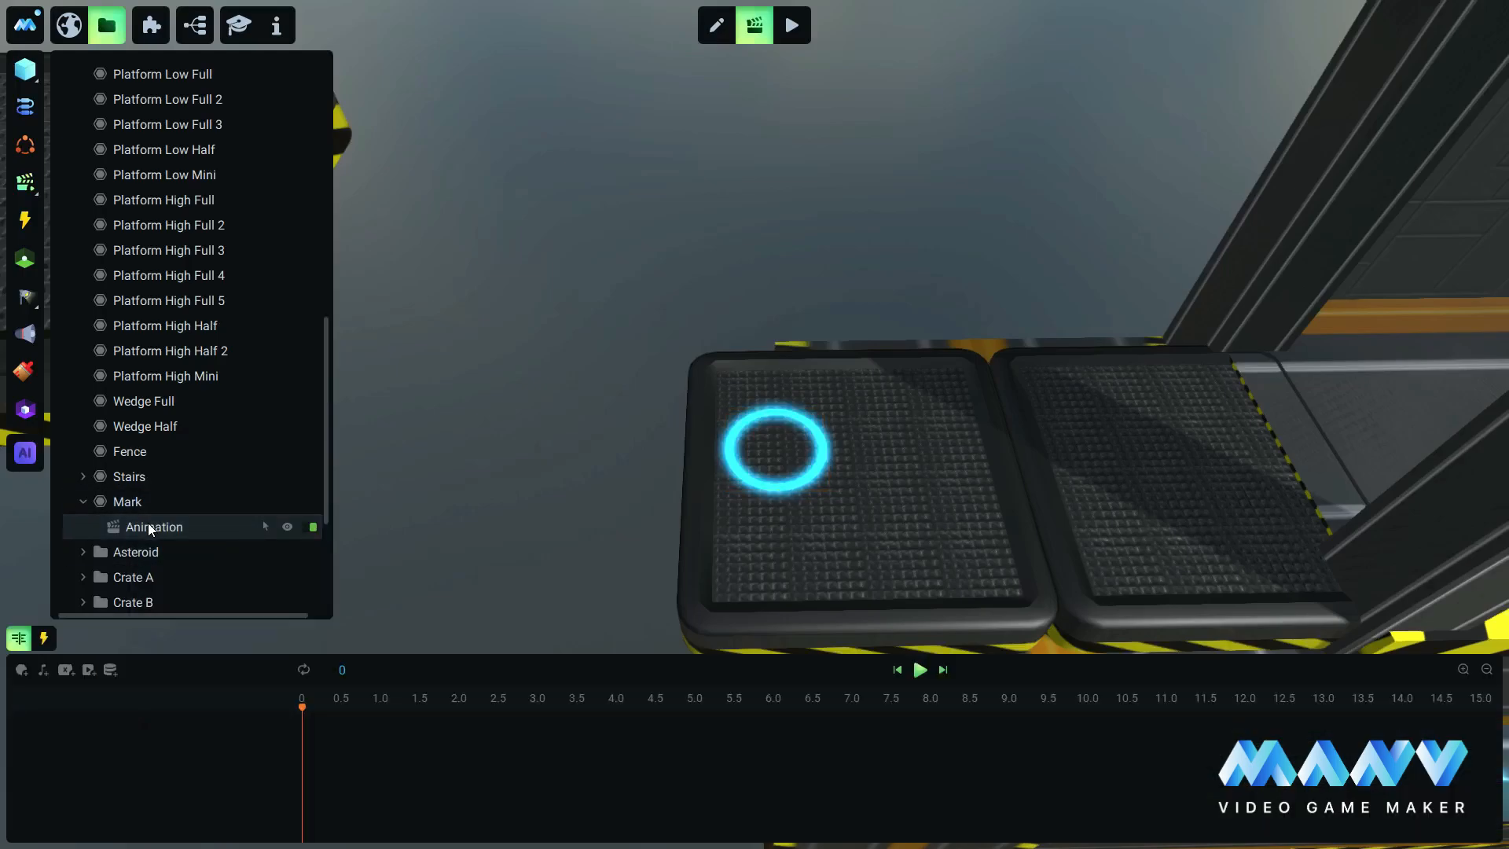
right_click(152, 525)
left_click(215, 616)
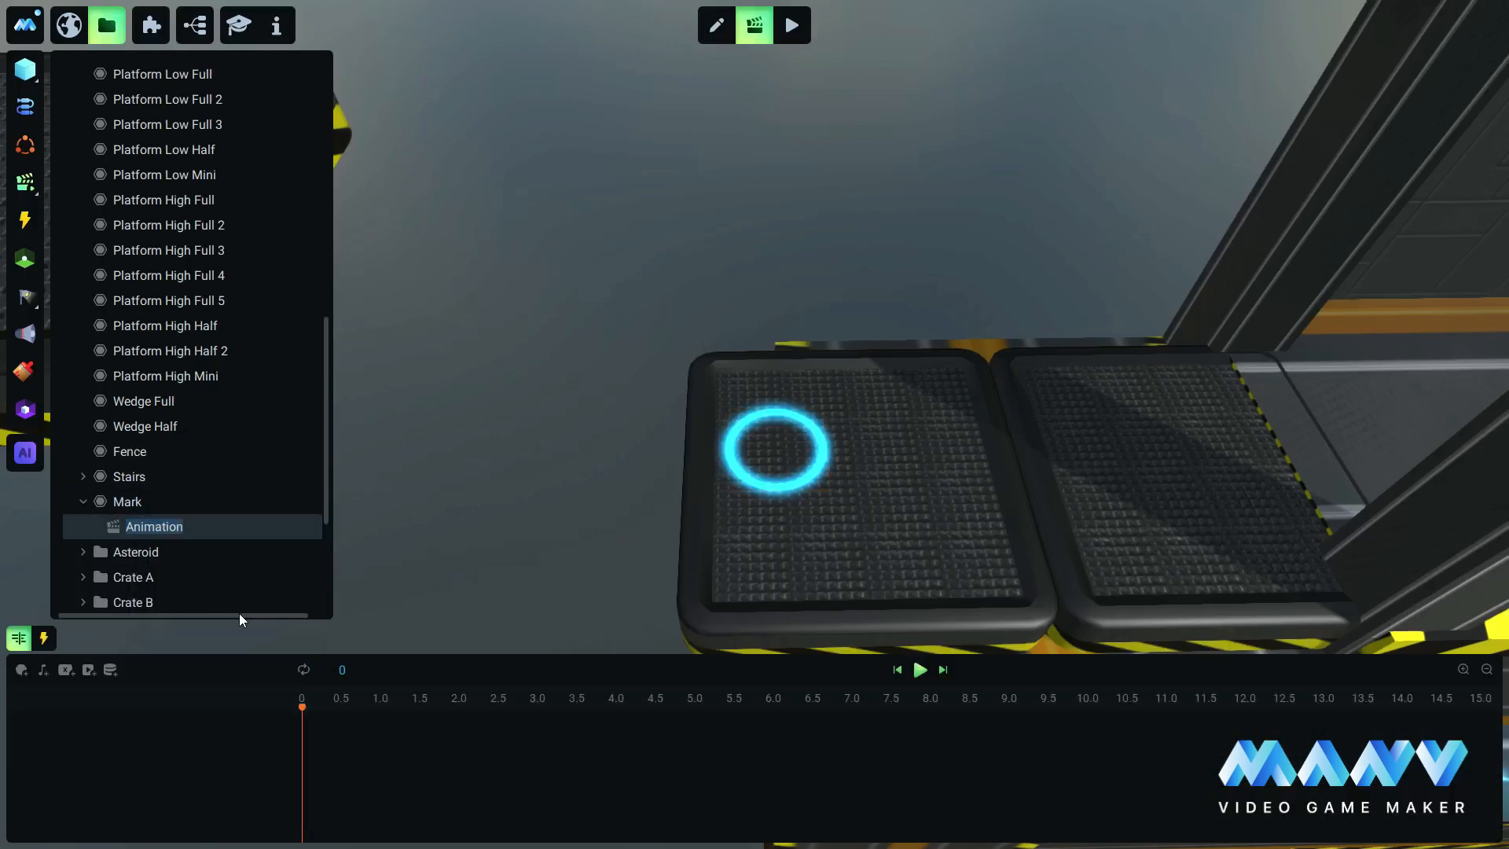
type("Mark loop")
key("Return")
Add Mark to the Mark loop timeline with a material Offset V track.
right_click(118, 503)
left_click(181, 515)
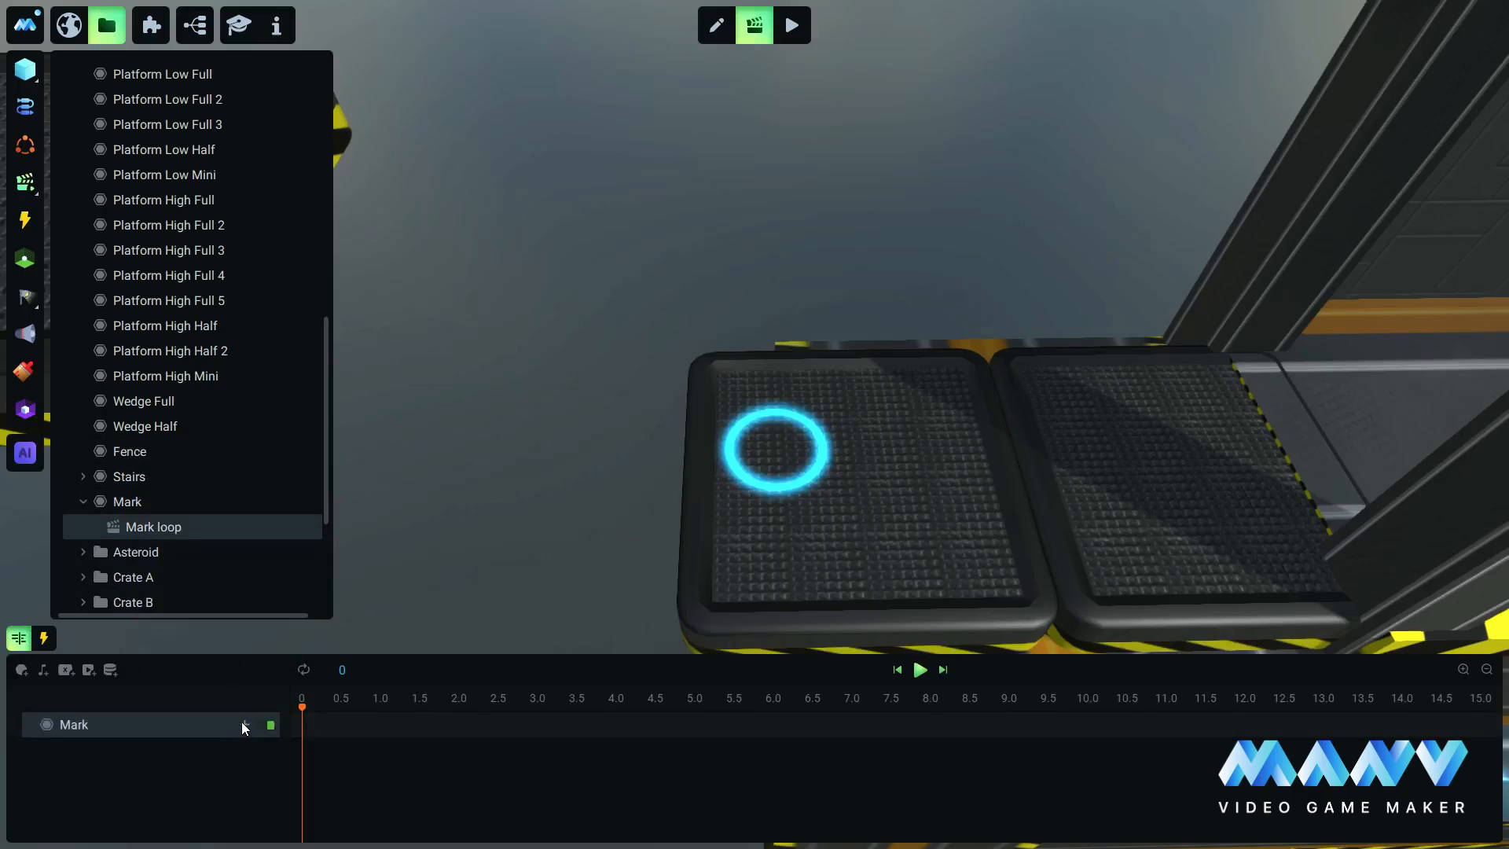
left_click(243, 721)
mouse_move(300, 652)
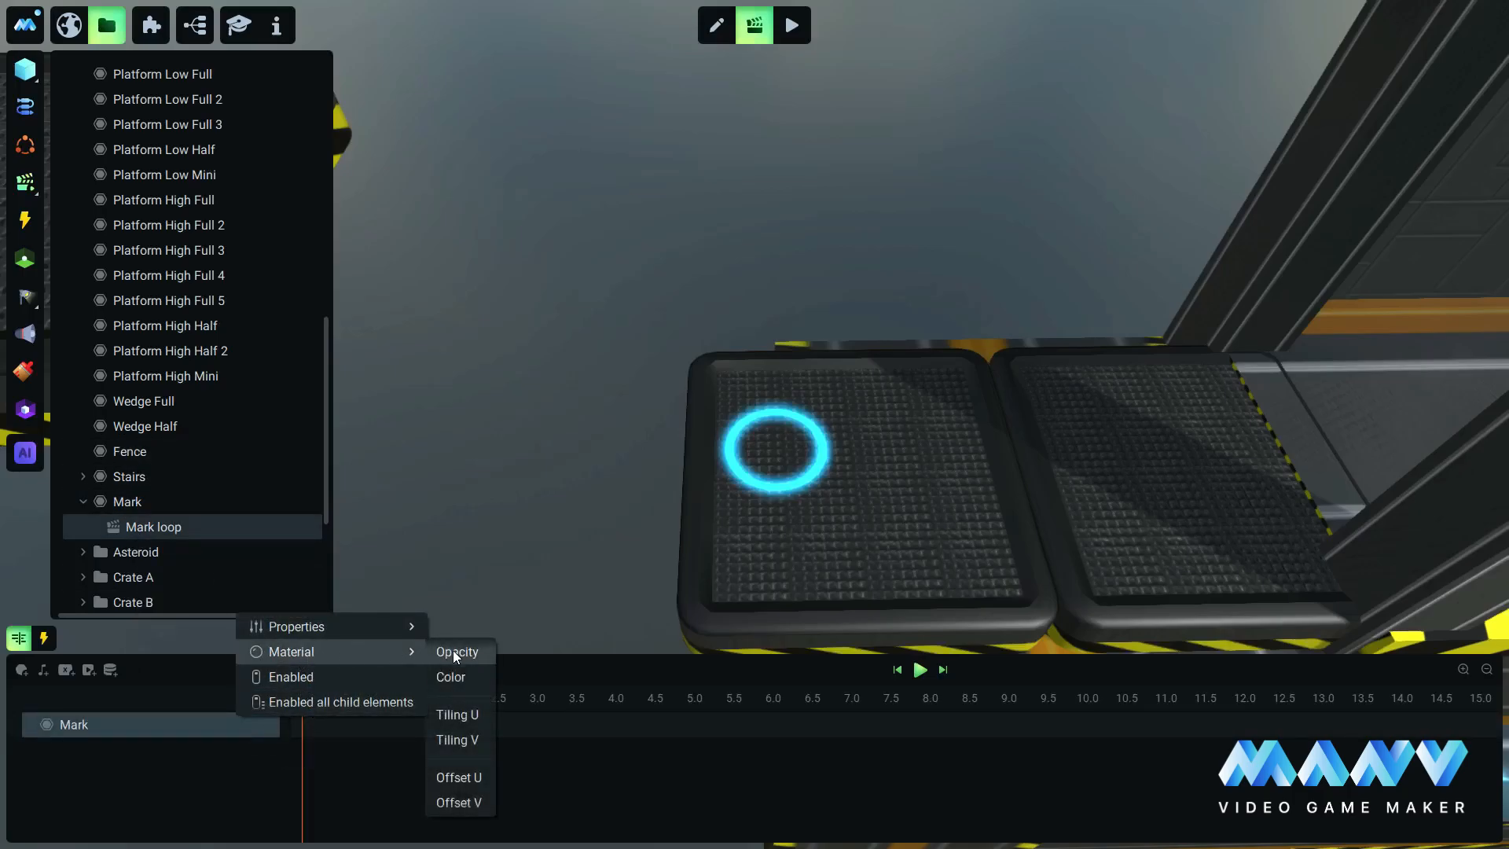
left_click(460, 803)
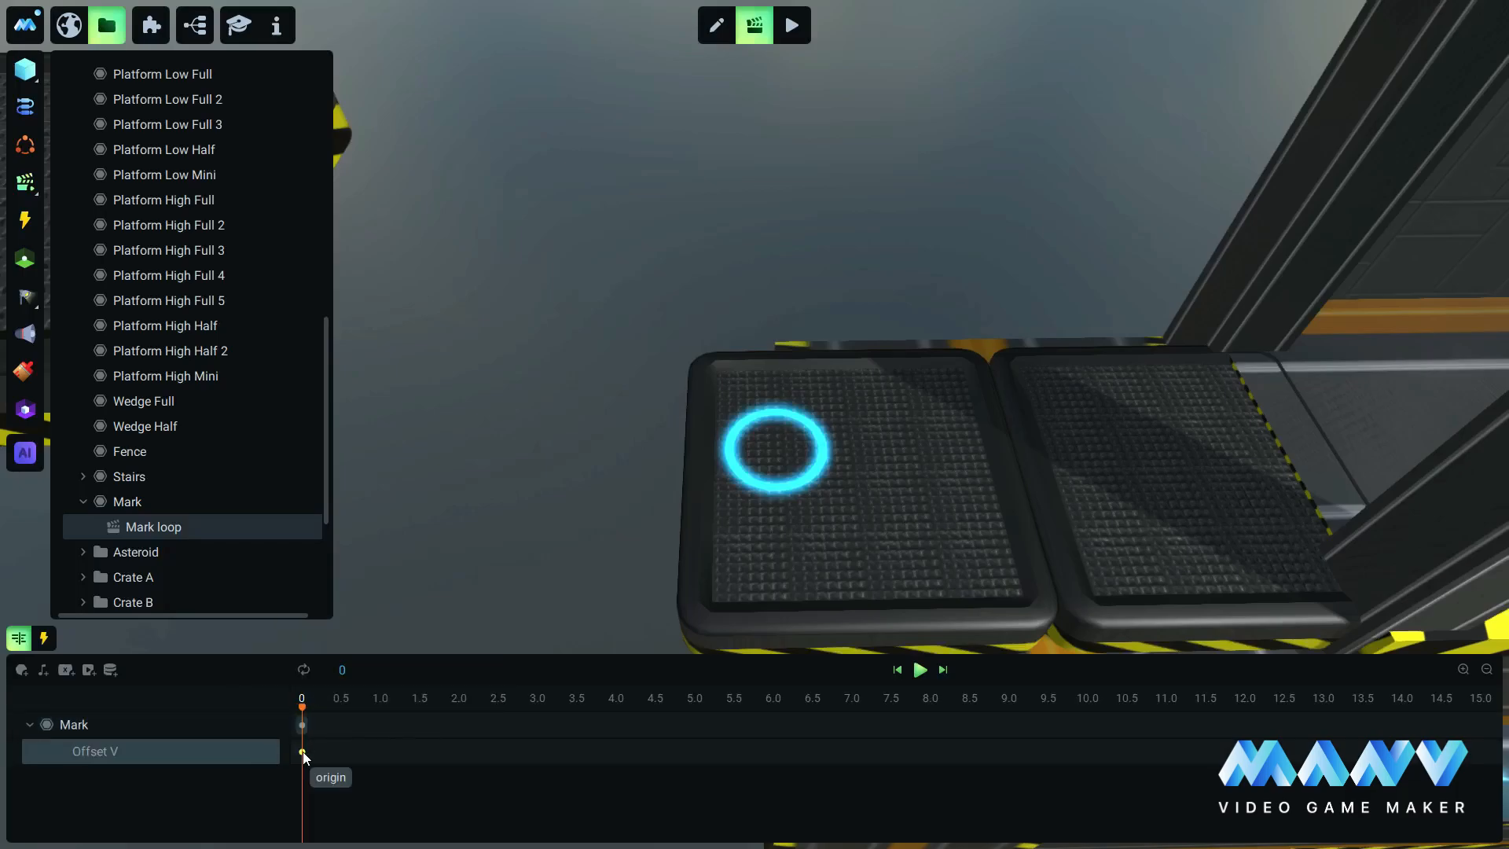
Add an Offset V keyframe at 0.2 s with the value origin - 0.2 and a Linear transition.
left_click(319, 751)
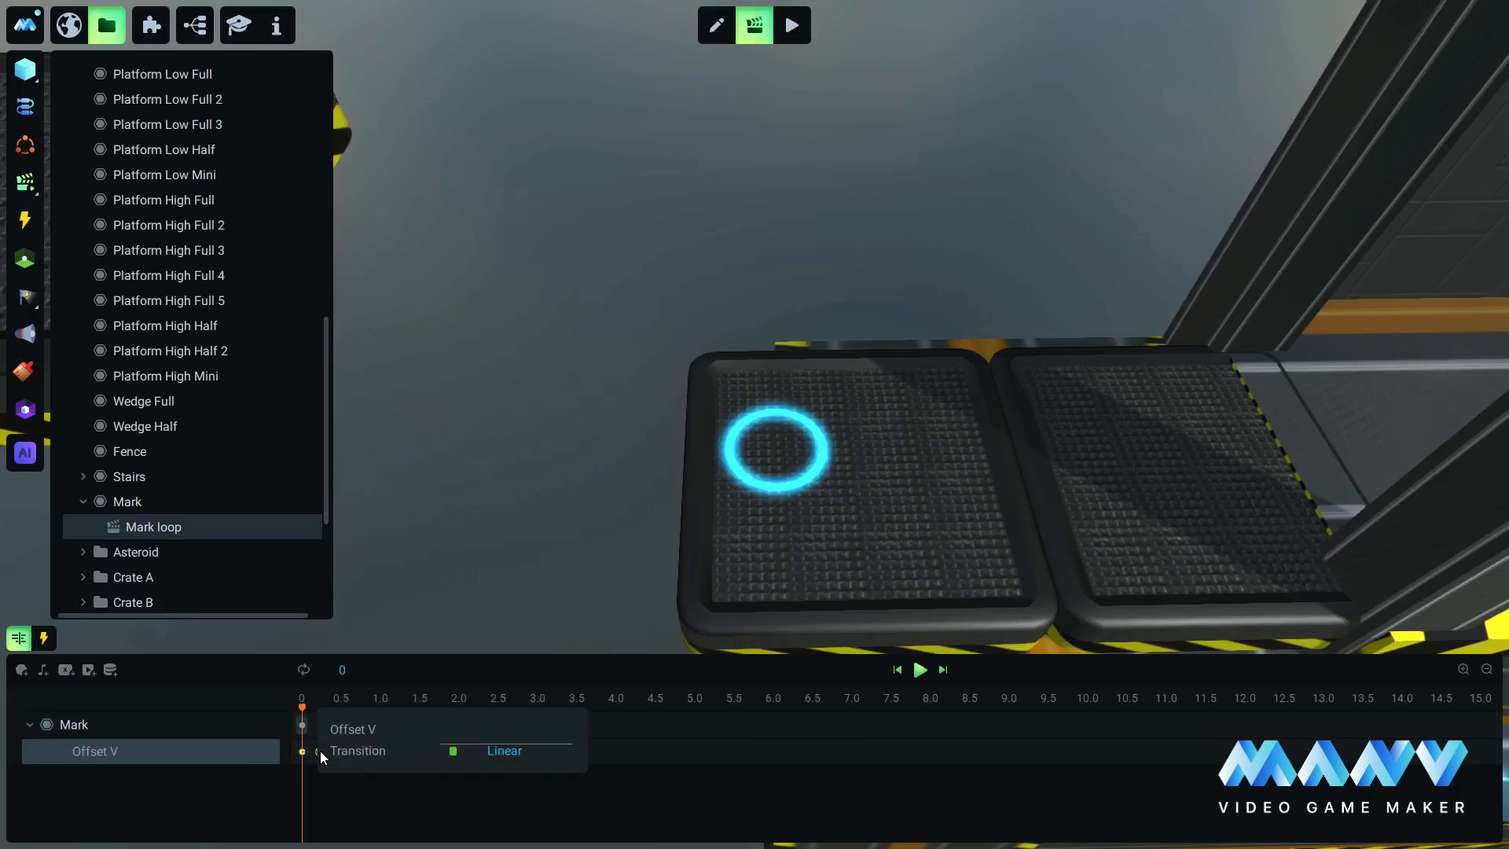
type("origin")
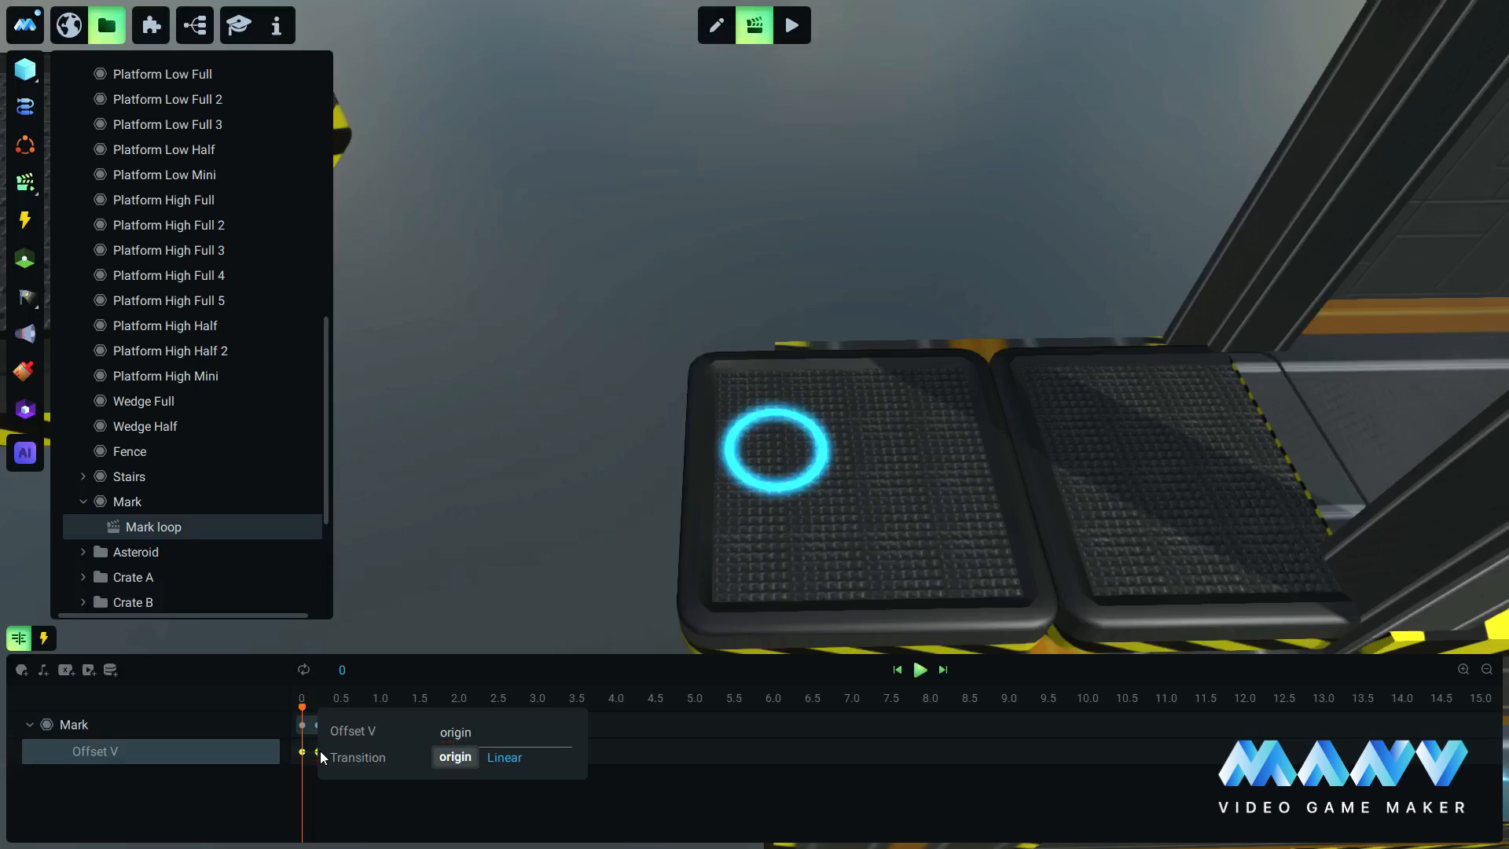
type(" - 0.2")
key("Return")
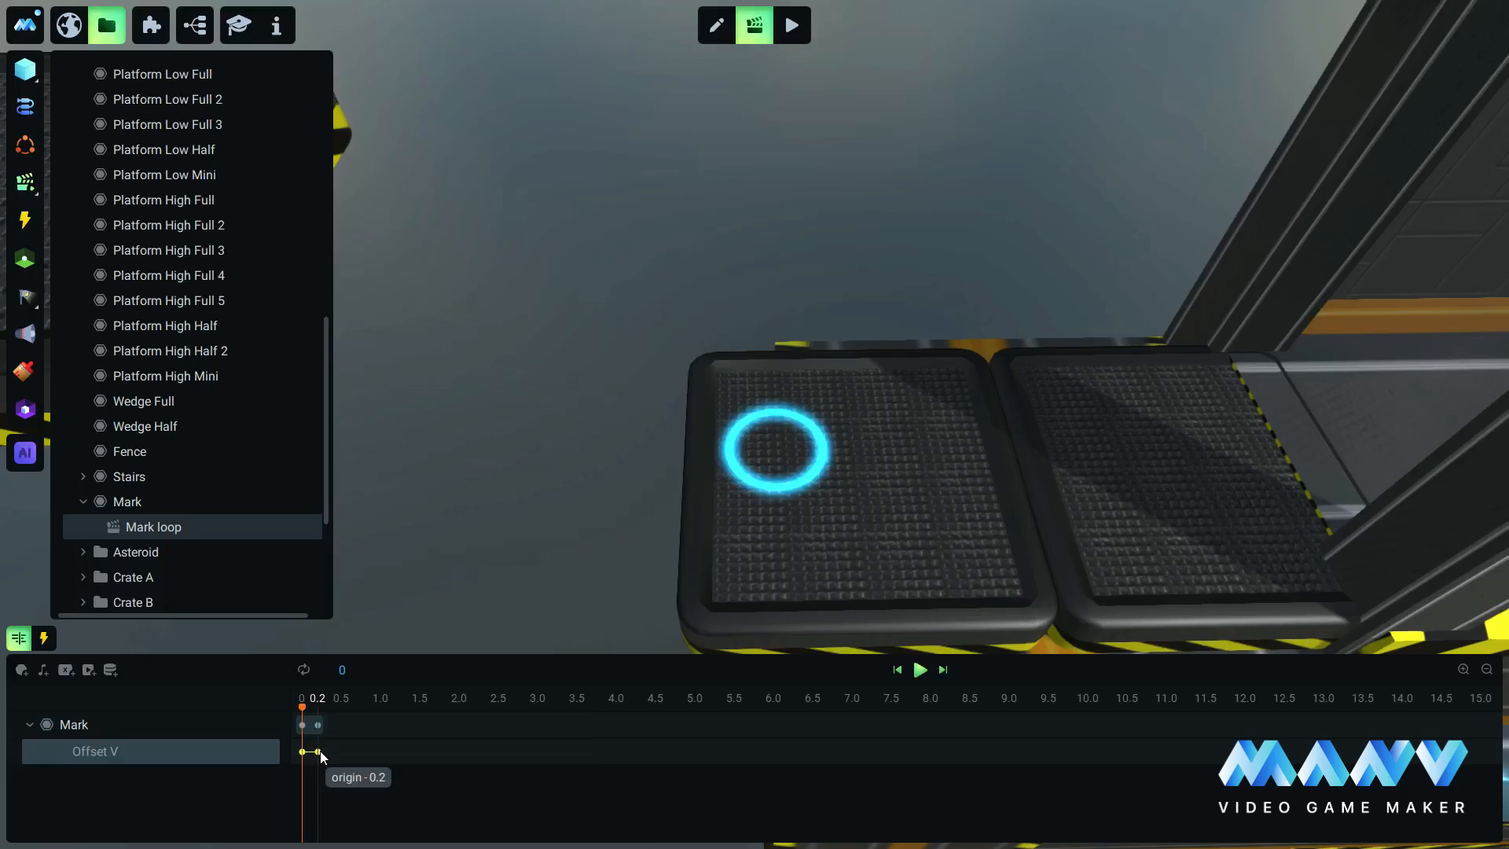
Give the Mark loop animation an Object Enabled Continue trigger that targets Mark from the Sci-fi assets.
left_click(44, 640)
left_click(61, 694)
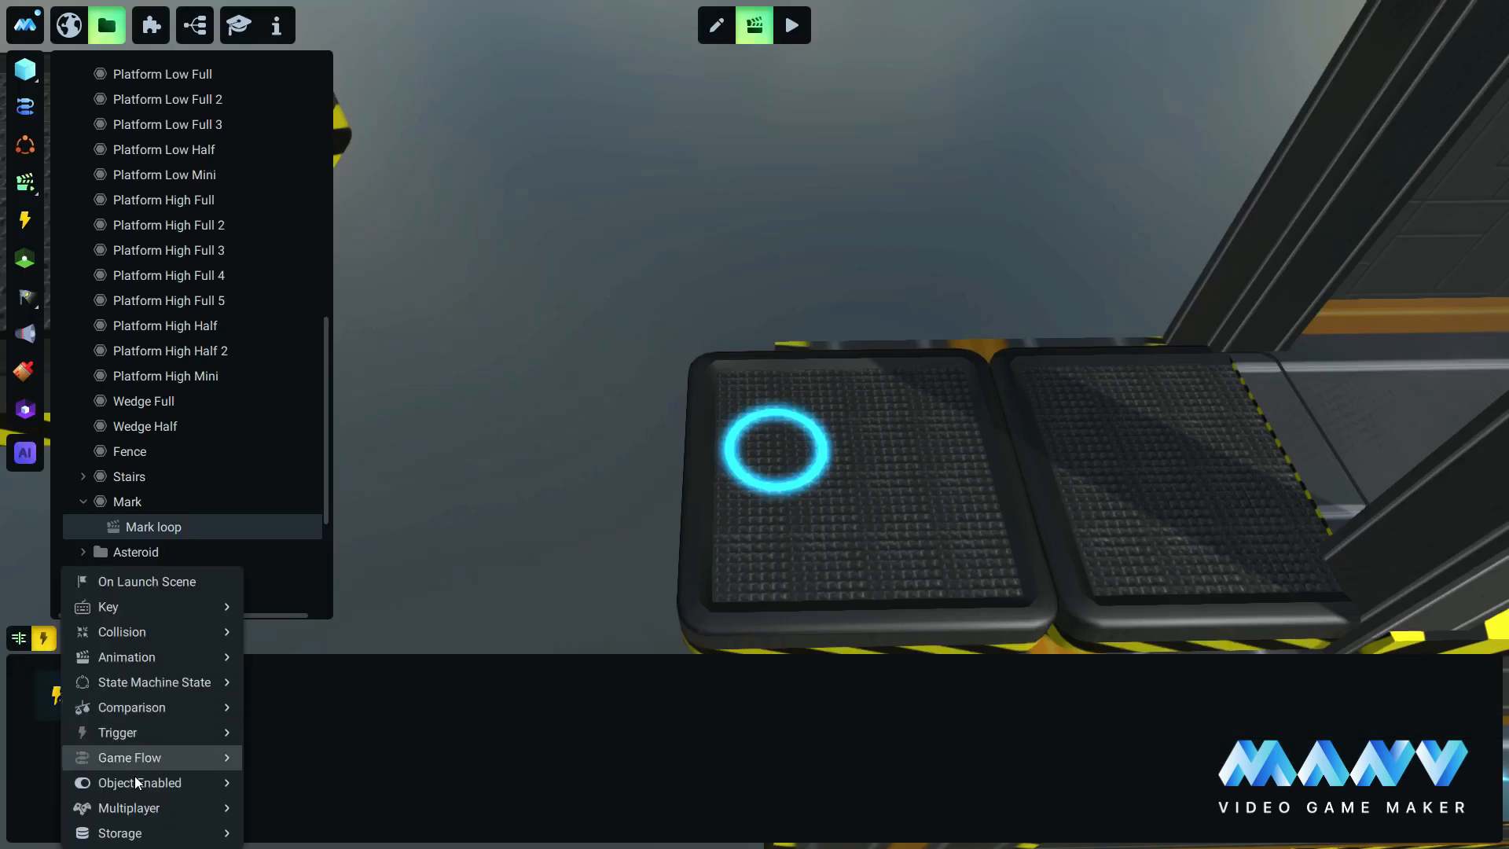
mouse_move(138, 783)
left_click(343, 835)
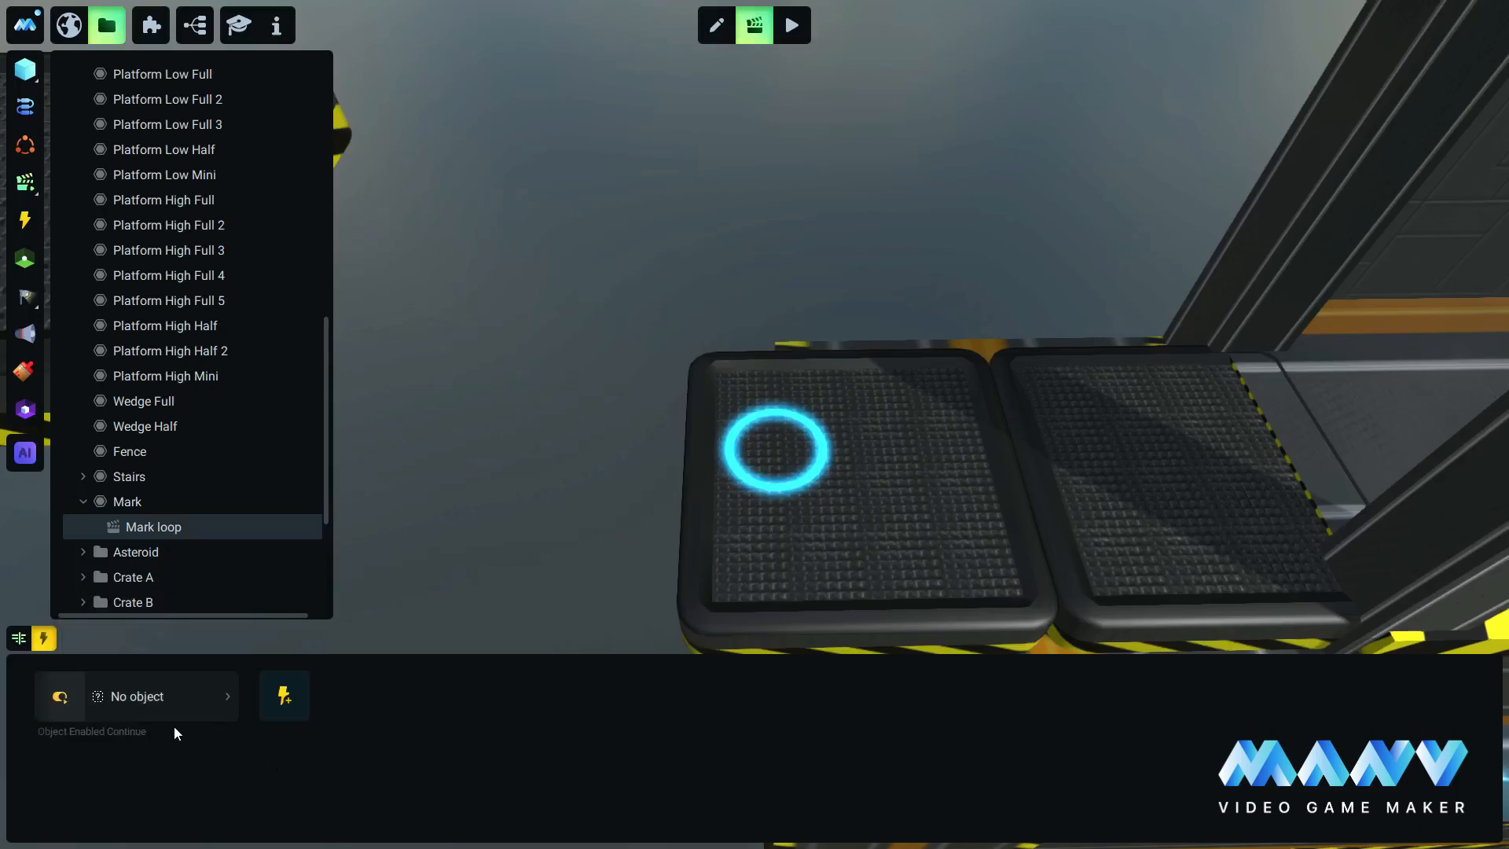
left_click(119, 696)
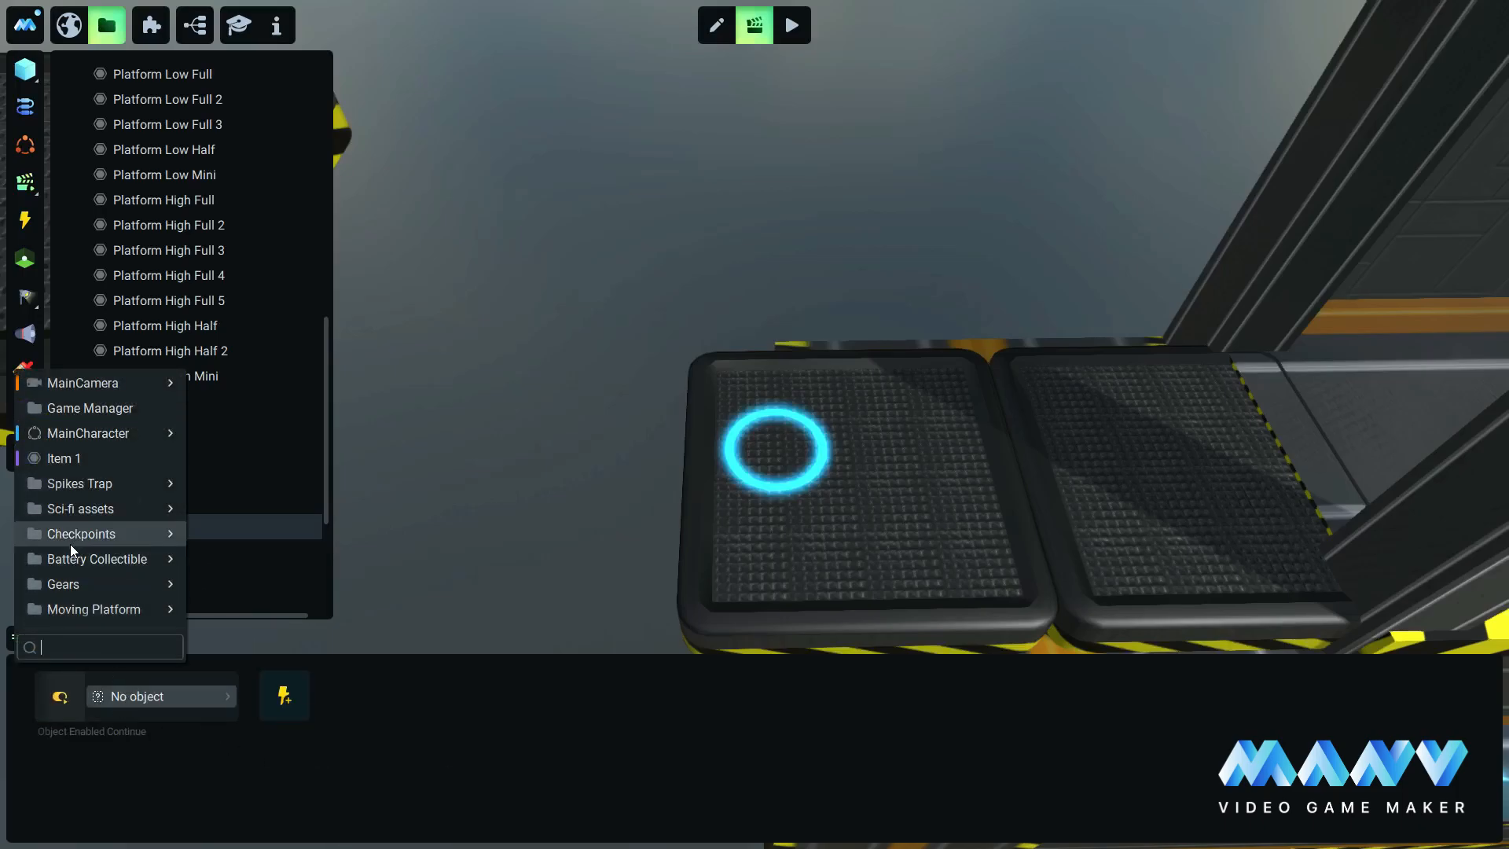
mouse_move(69, 509)
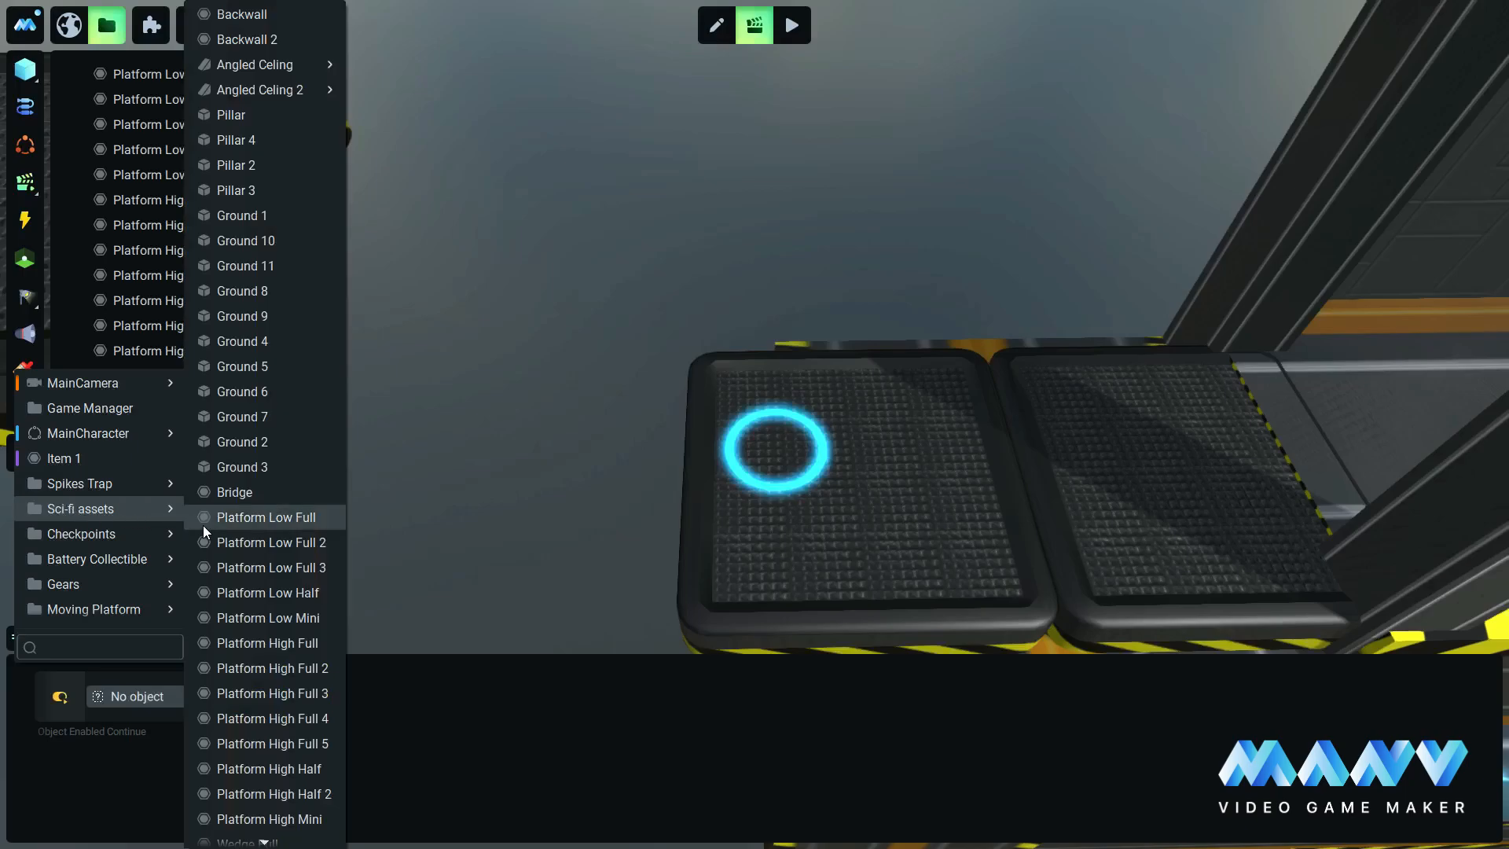
scroll(251, 566, "down", 3)
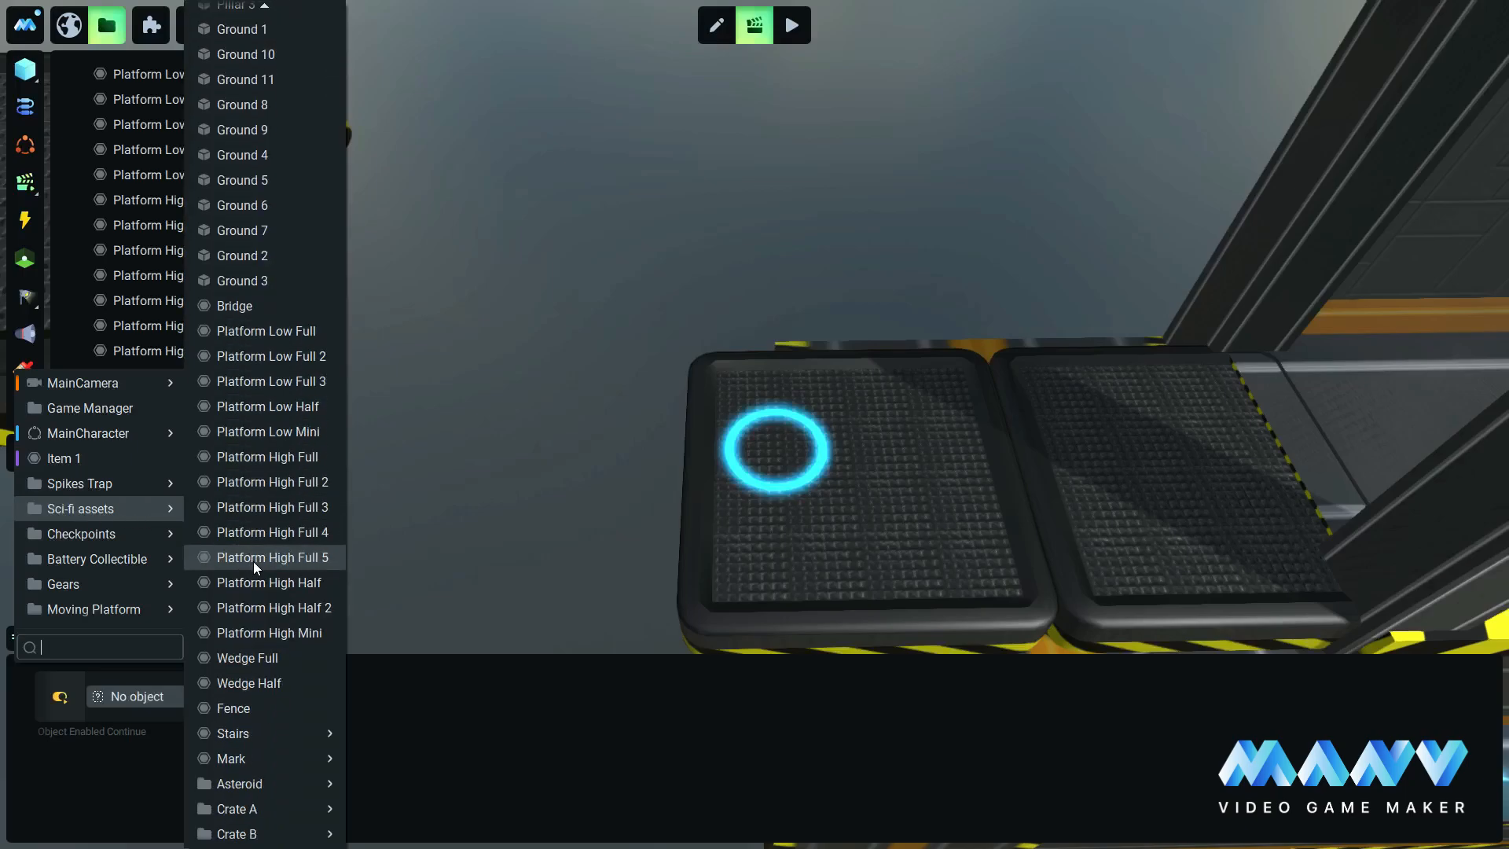
left_click(240, 758)
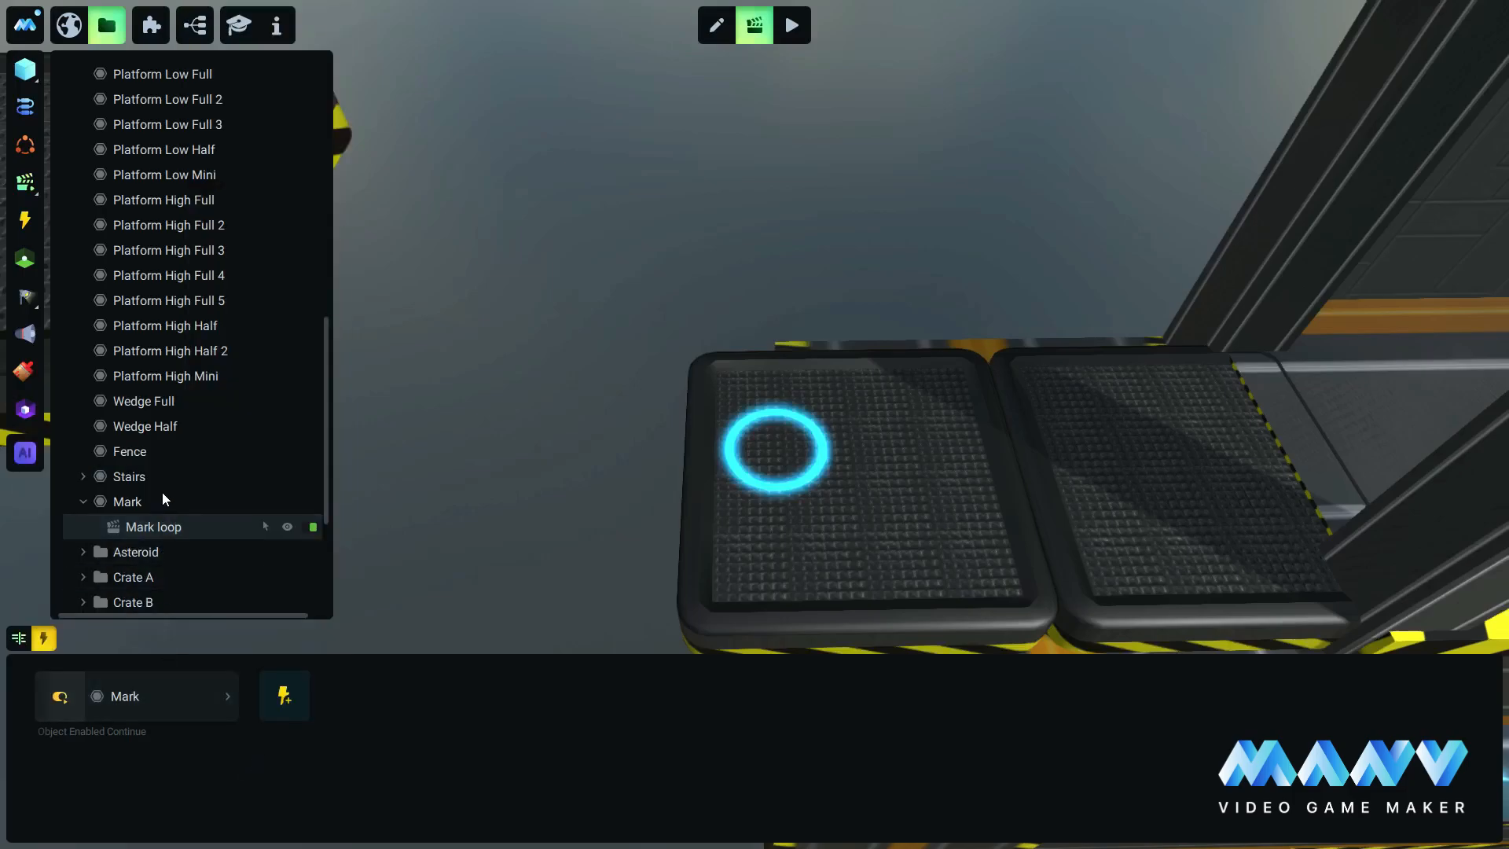
Move Mark with its Mark loop animation into the Moving Platform group below Start, and duplicate it there.
left_click(134, 502)
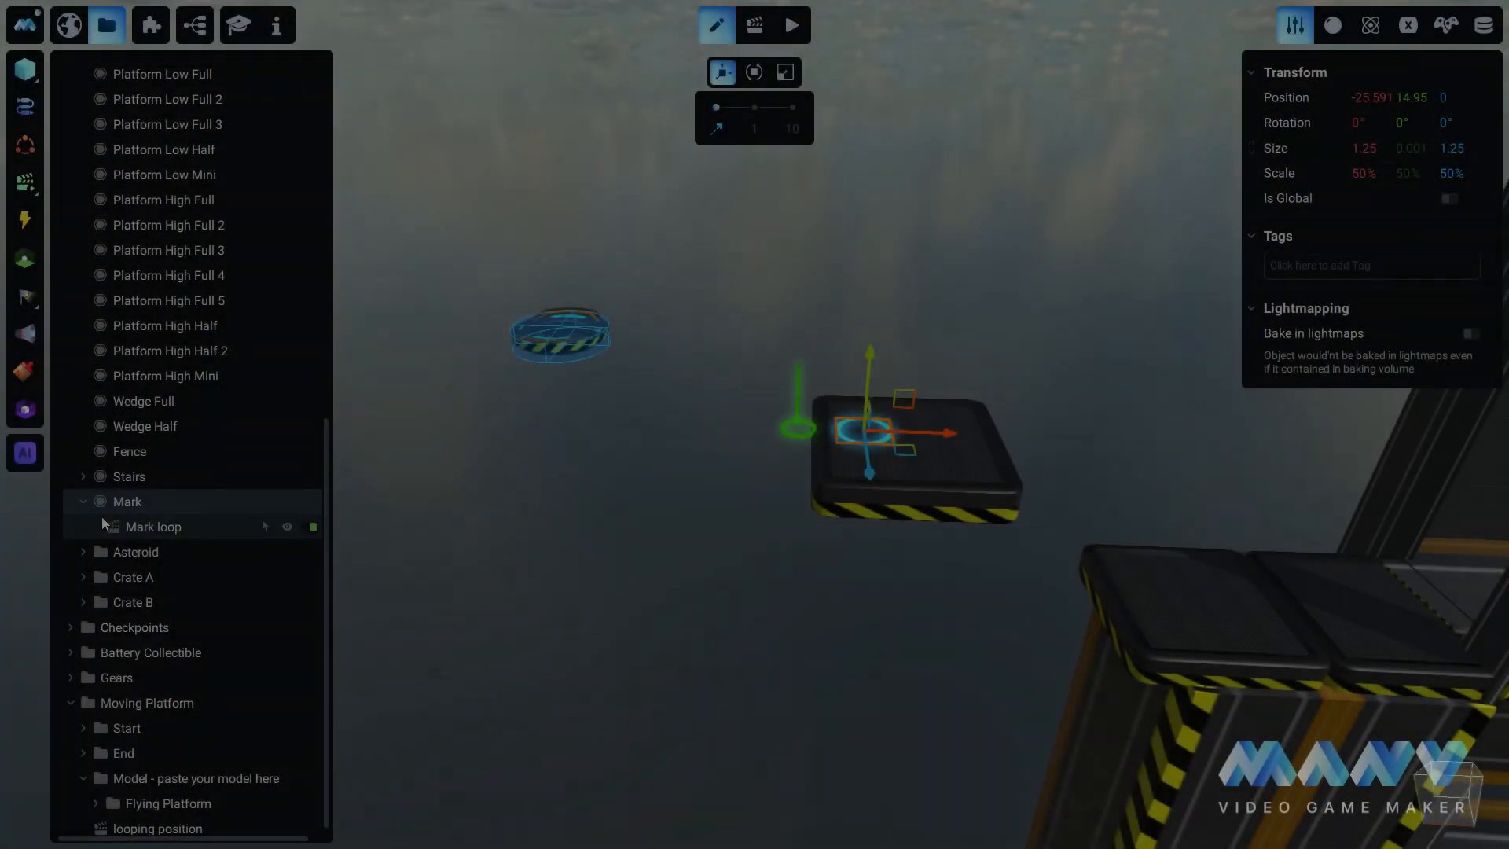
left_click_drag(132, 502, 173, 738)
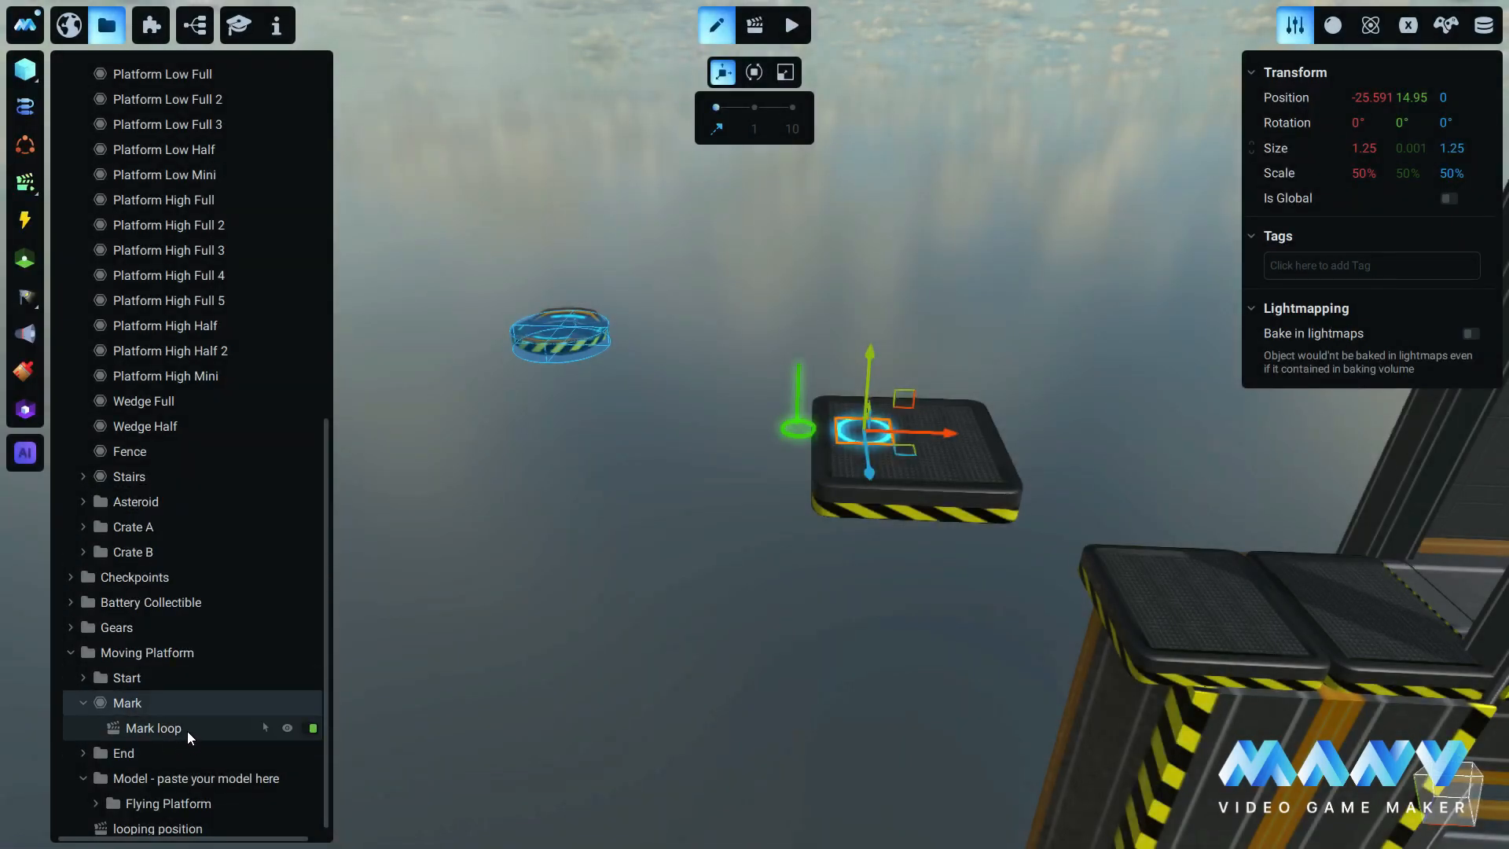
right_click(132, 701)
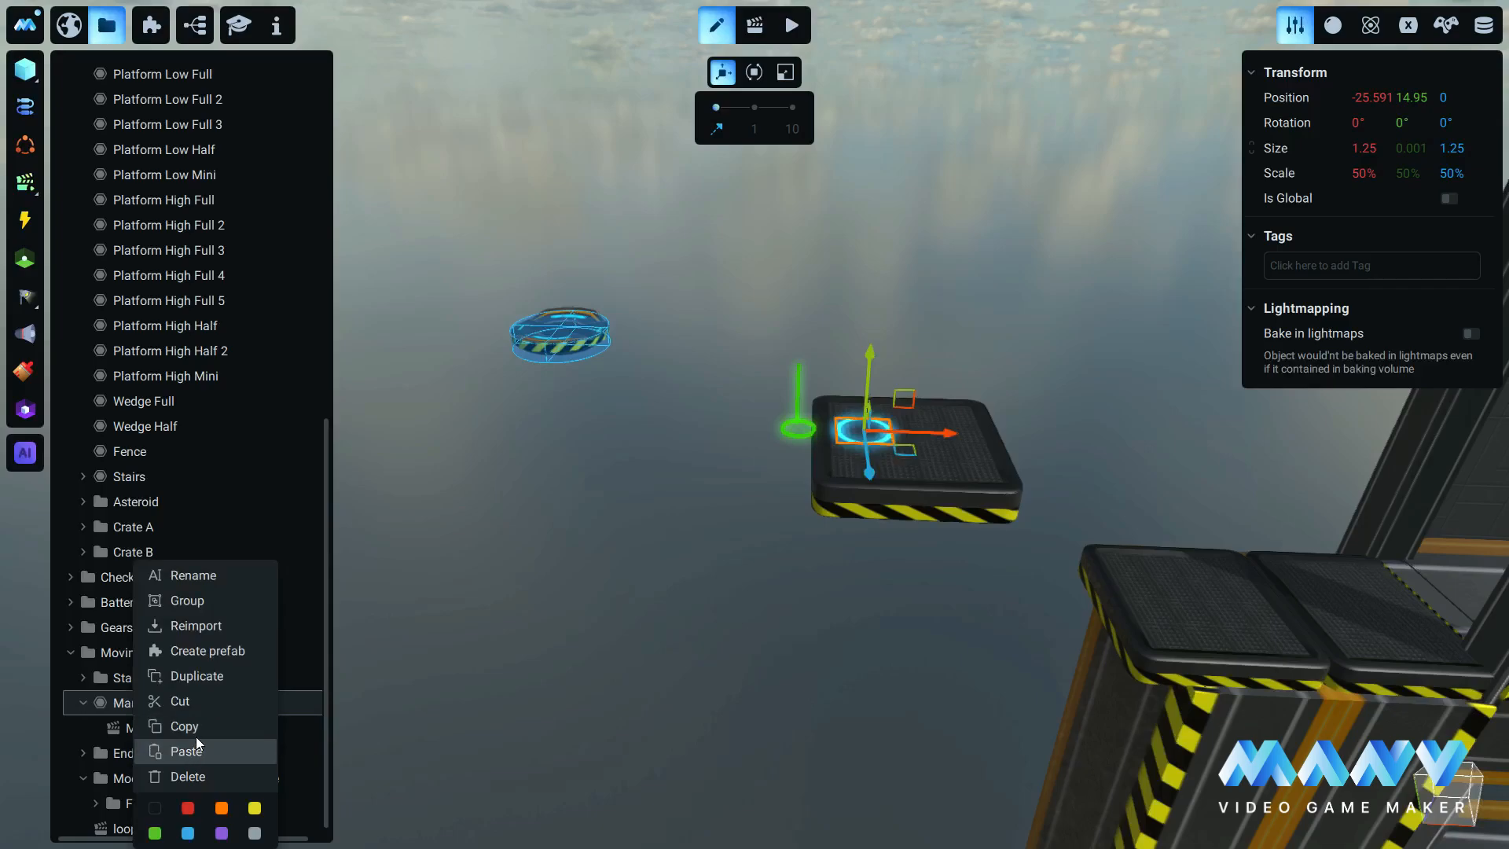
left_click(210, 677)
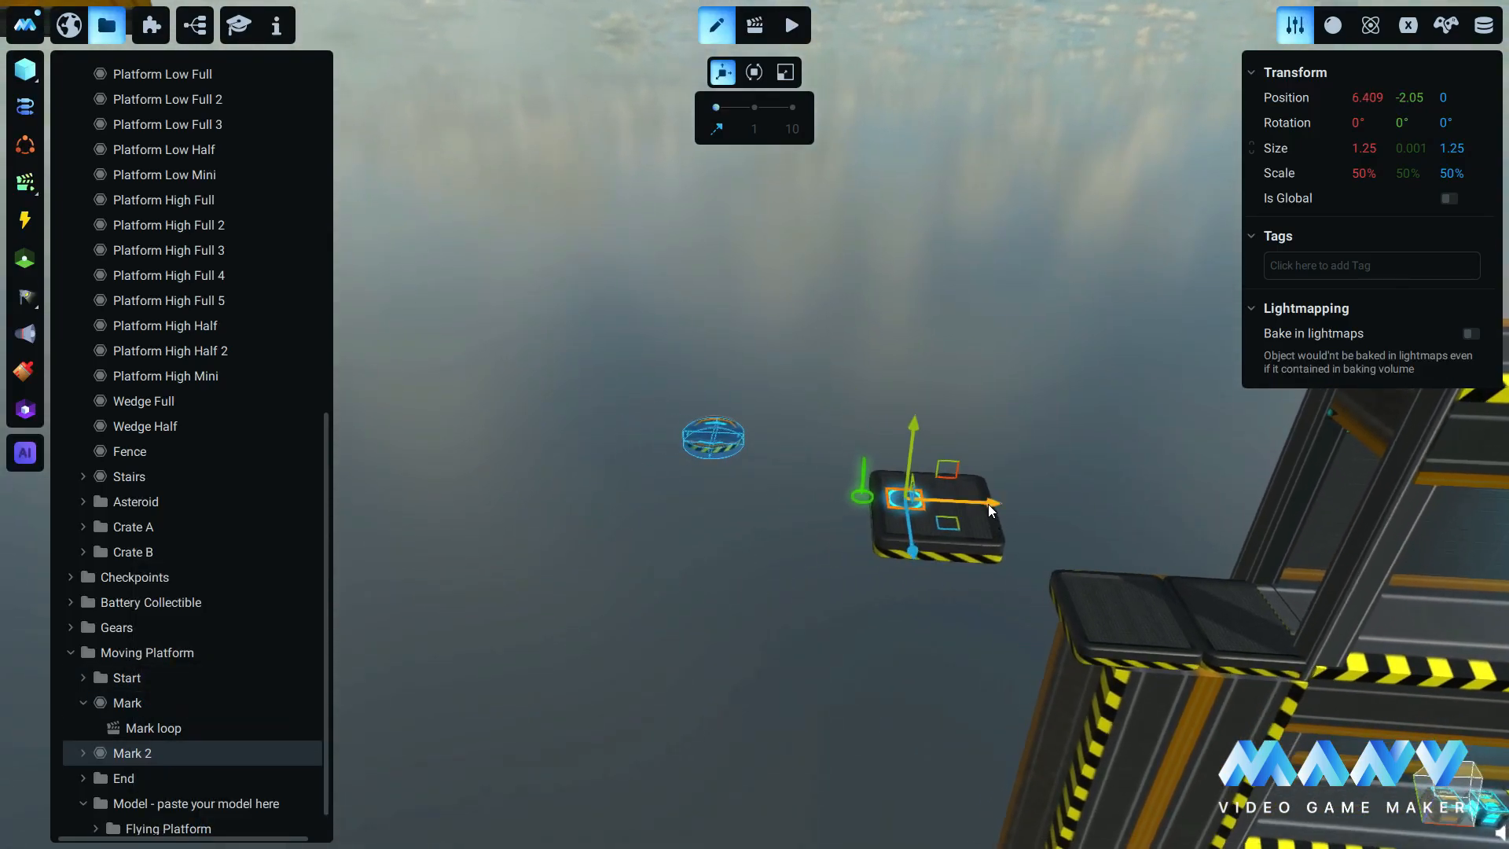
Shift the duplicated Mark 2 ring in the negative X direction, away from the original, and adjust its height.
left_click_drag(988, 503, 584, 381)
left_click_drag(605, 474, 580, 548)
scroll(719, 547, "up", 5)
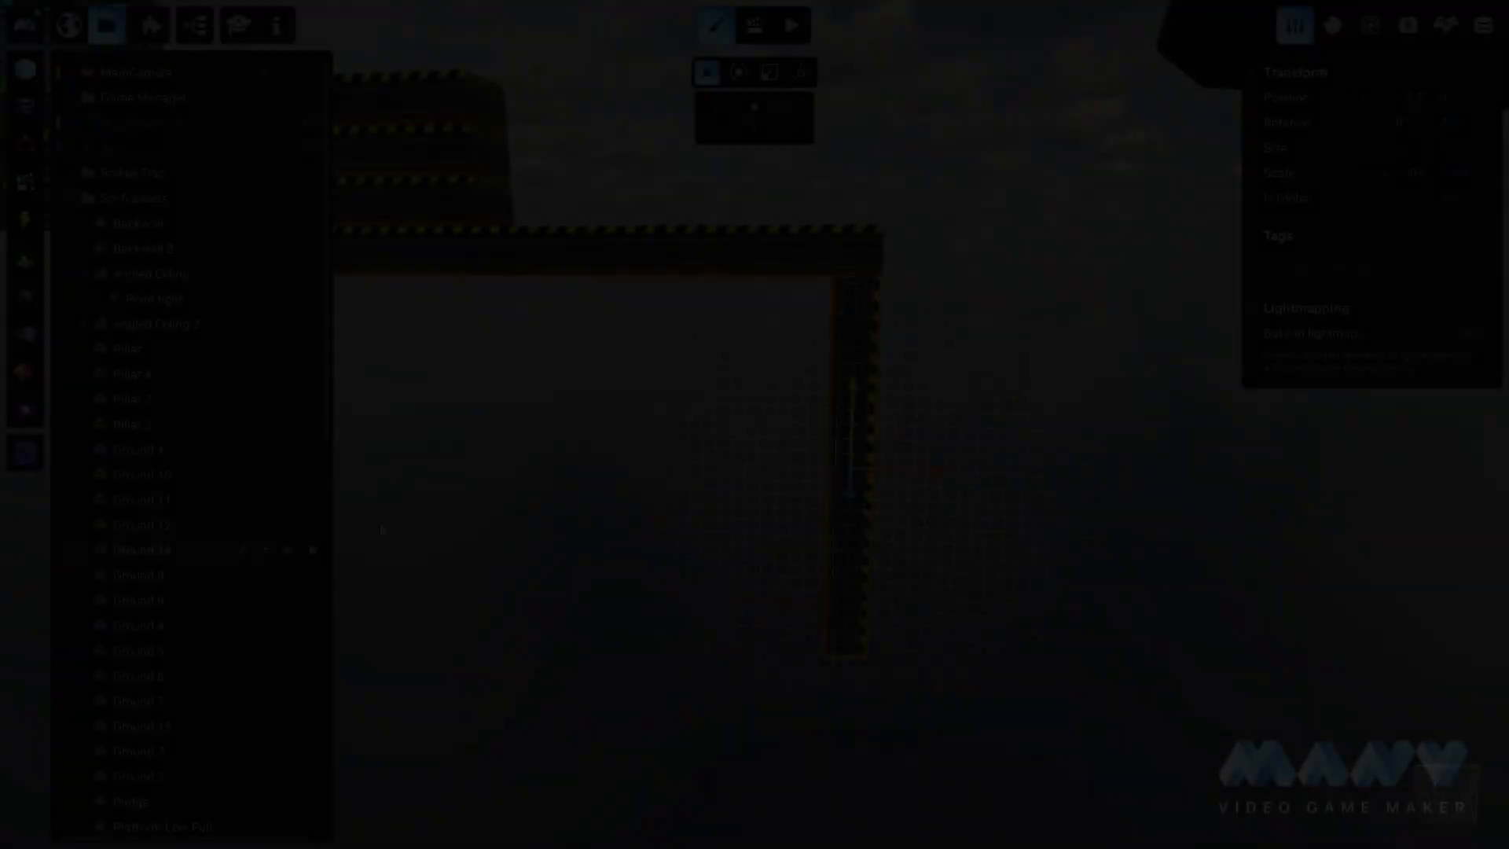
Set the Z rotation of the Ground 14 pillar to 90°.
type("90")
key("Return")
scroll(863, 519, "up", 4)
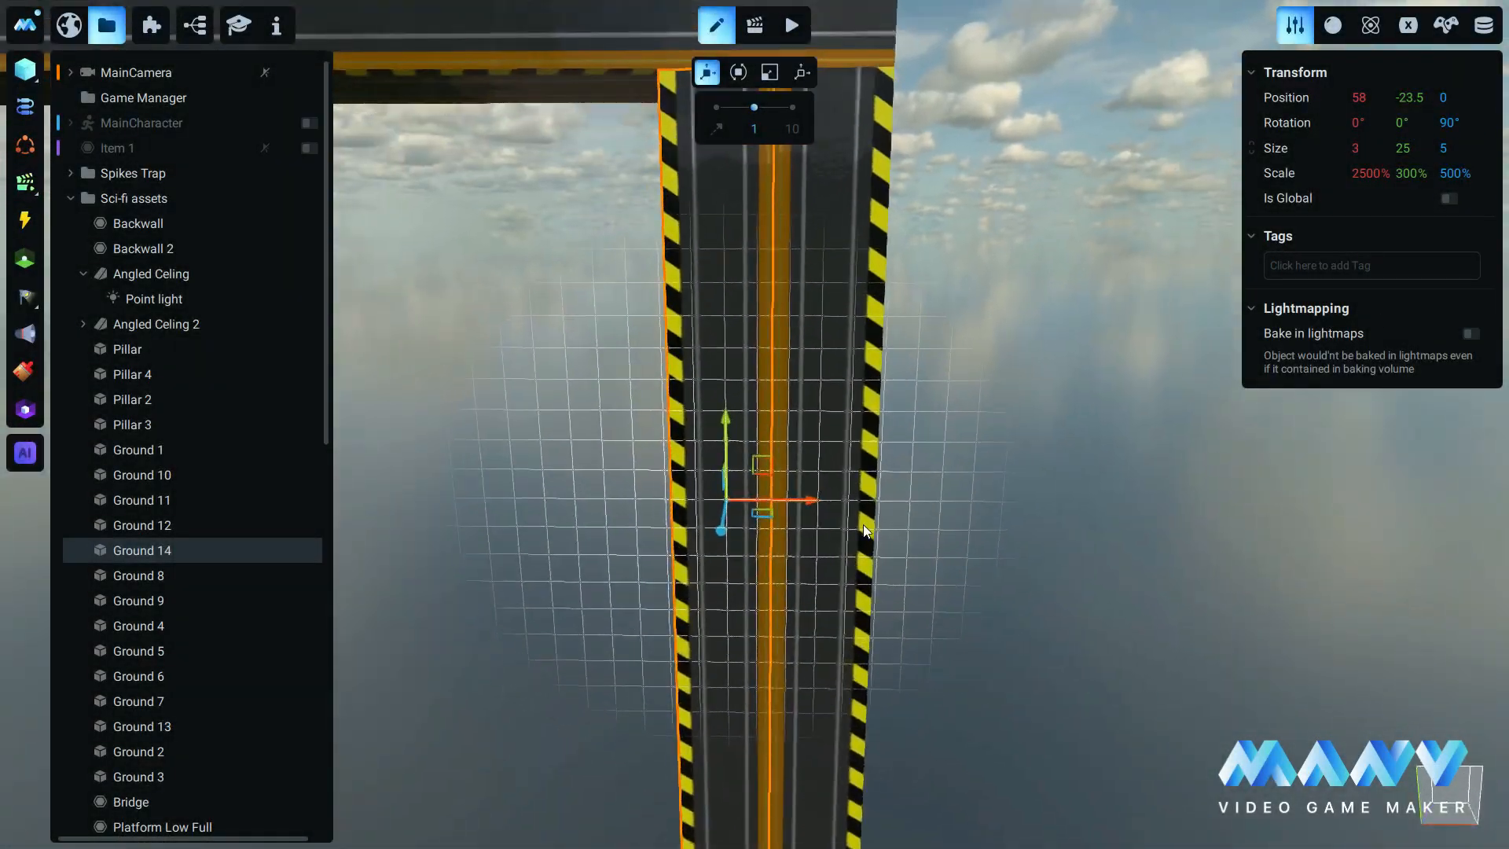
Duplicate the Ground 12 pillar and move the copy in positive X, leaving a wide gap beside the original shaft wall.
scroll(834, 503, "down", 6)
left_click(814, 490)
scroll(791, 404, "up", 1)
left_click(791, 402)
left_click(791, 401)
right_click(154, 525)
left_click(193, 651)
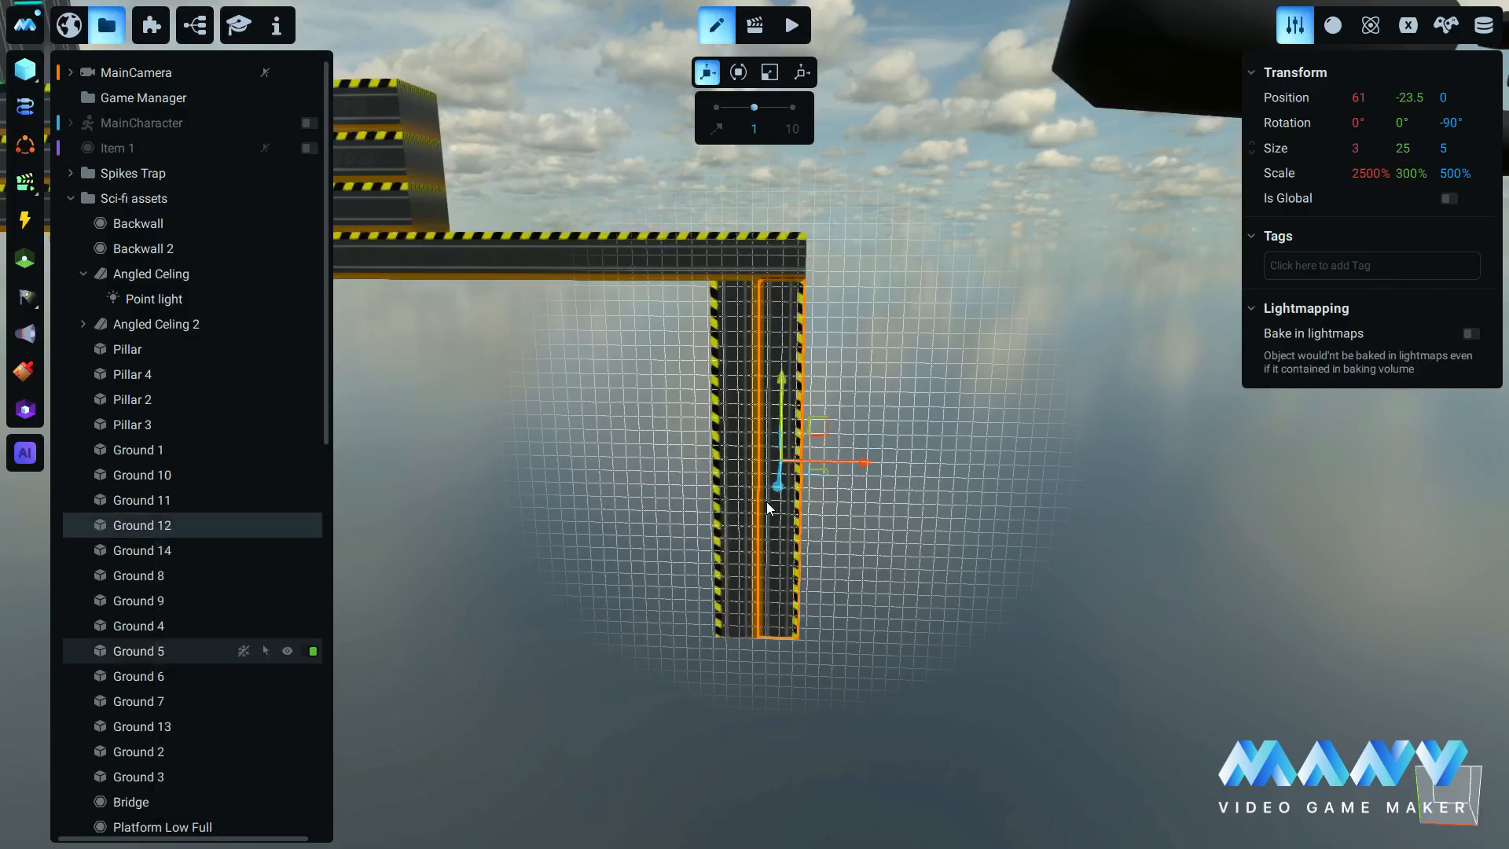
left_click_drag(864, 466, 1170, 469)
Duplicate the Ground 14 pillar and move the copy in positive X, next to the previously copied pillar.
left_click(729, 385)
right_click(150, 550)
left_click(208, 674)
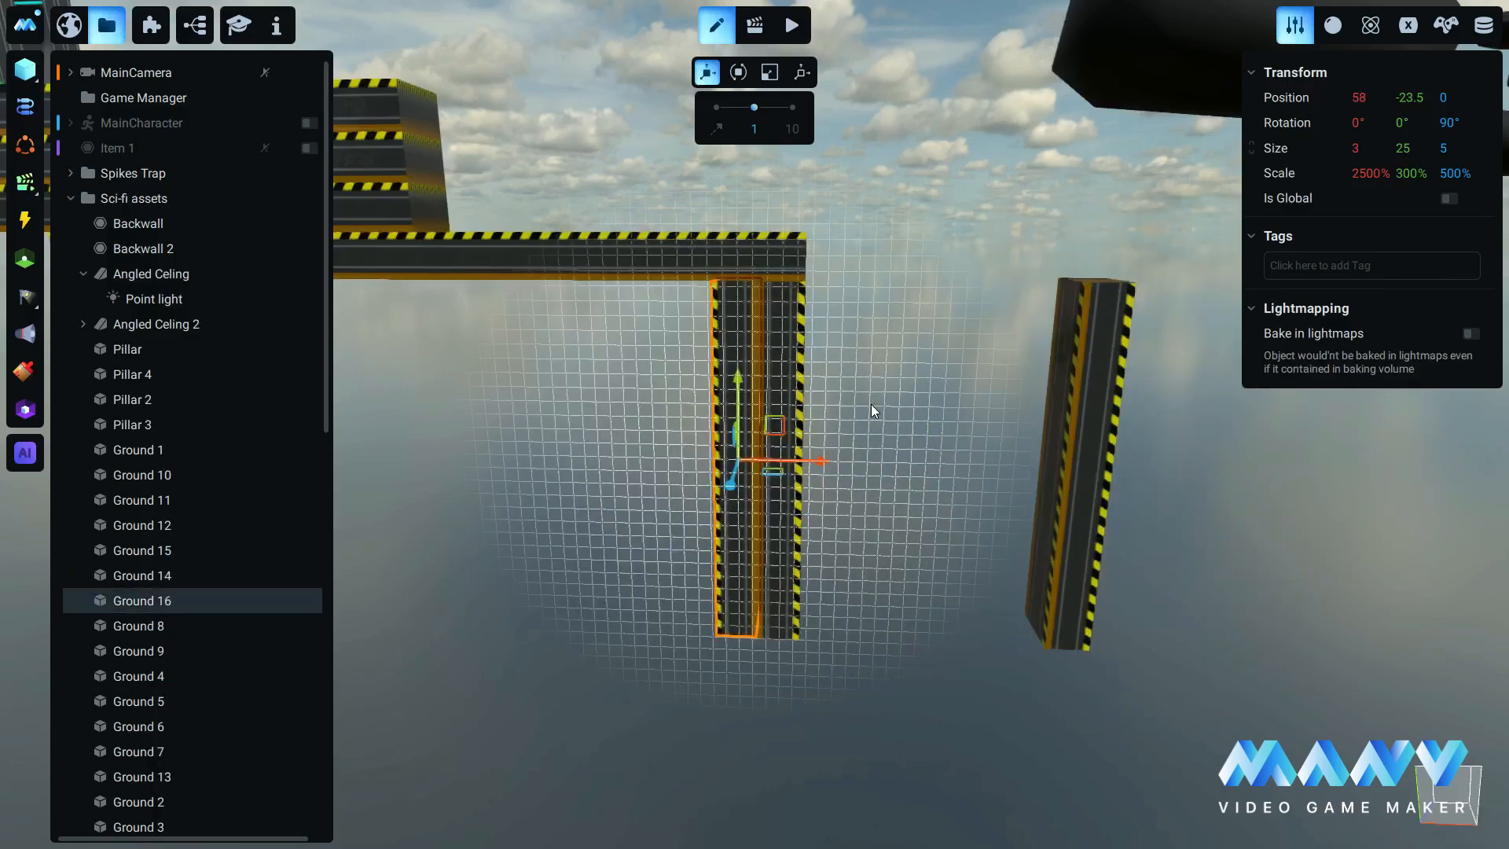
left_click_drag(817, 462, 1088, 463)
Duplicate the horizontal Ground 13 beam and move the copy to X 68, Y -37.5, as a floor beneath the pillars.
left_click(639, 259)
right_click(142, 777)
left_click(308, 673)
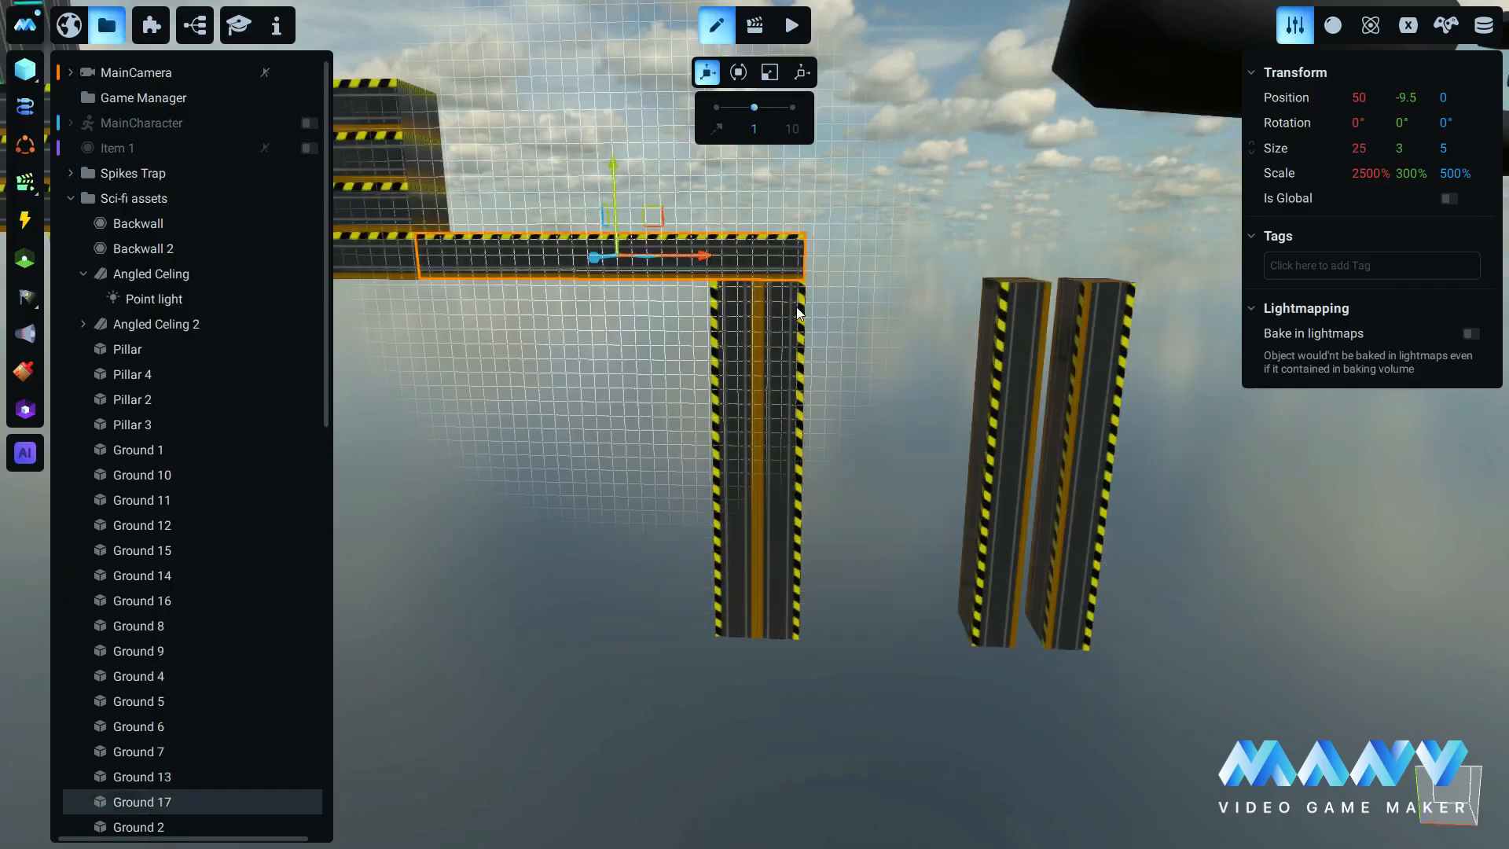
left_click_drag(641, 257, 924, 256)
left_click_drag(896, 169, 880, 542)
key("f")
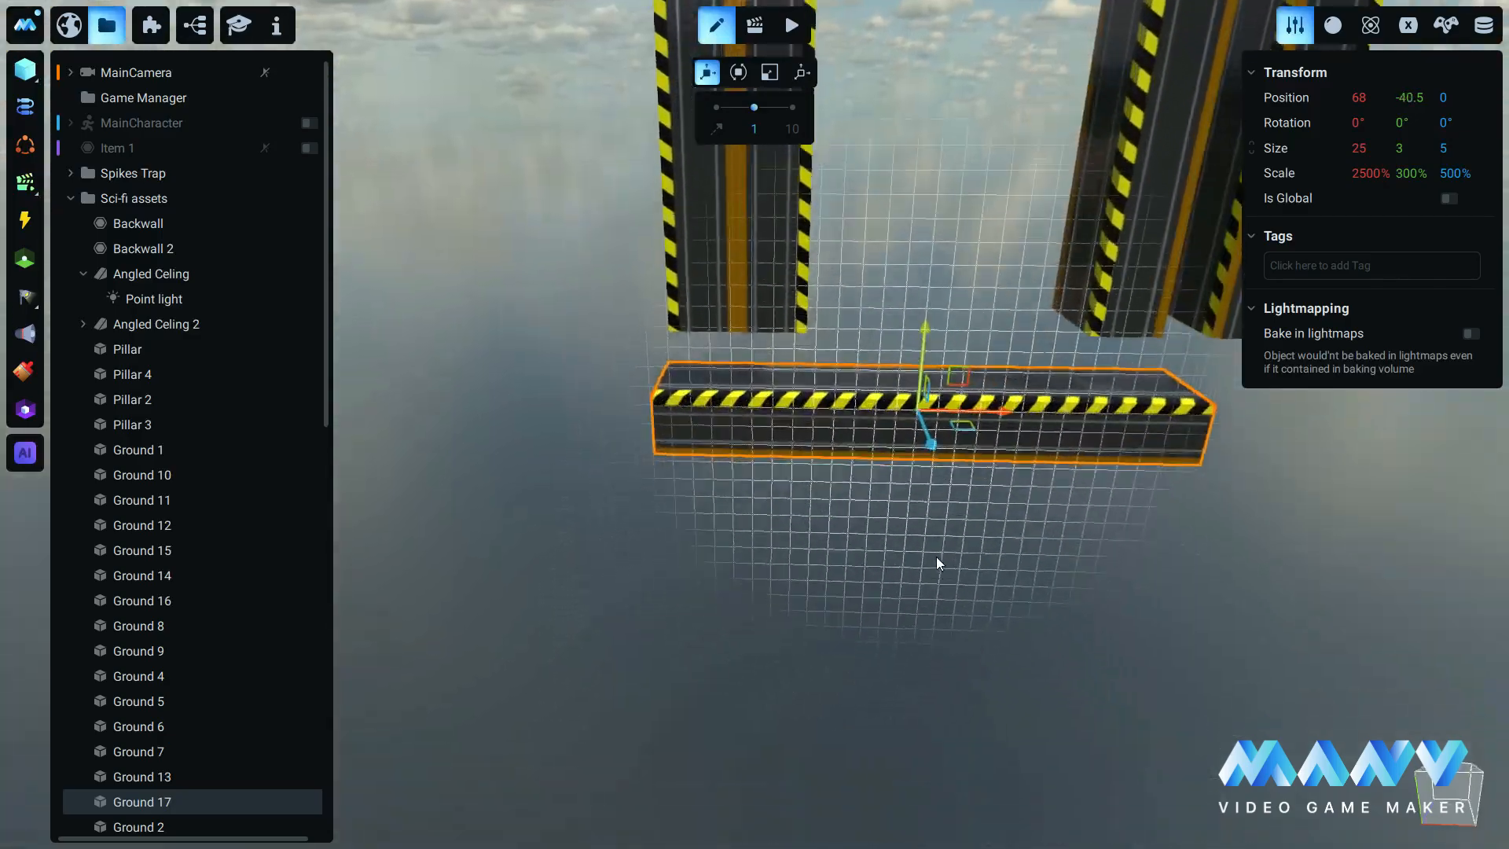
scroll(904, 456, "down", 5)
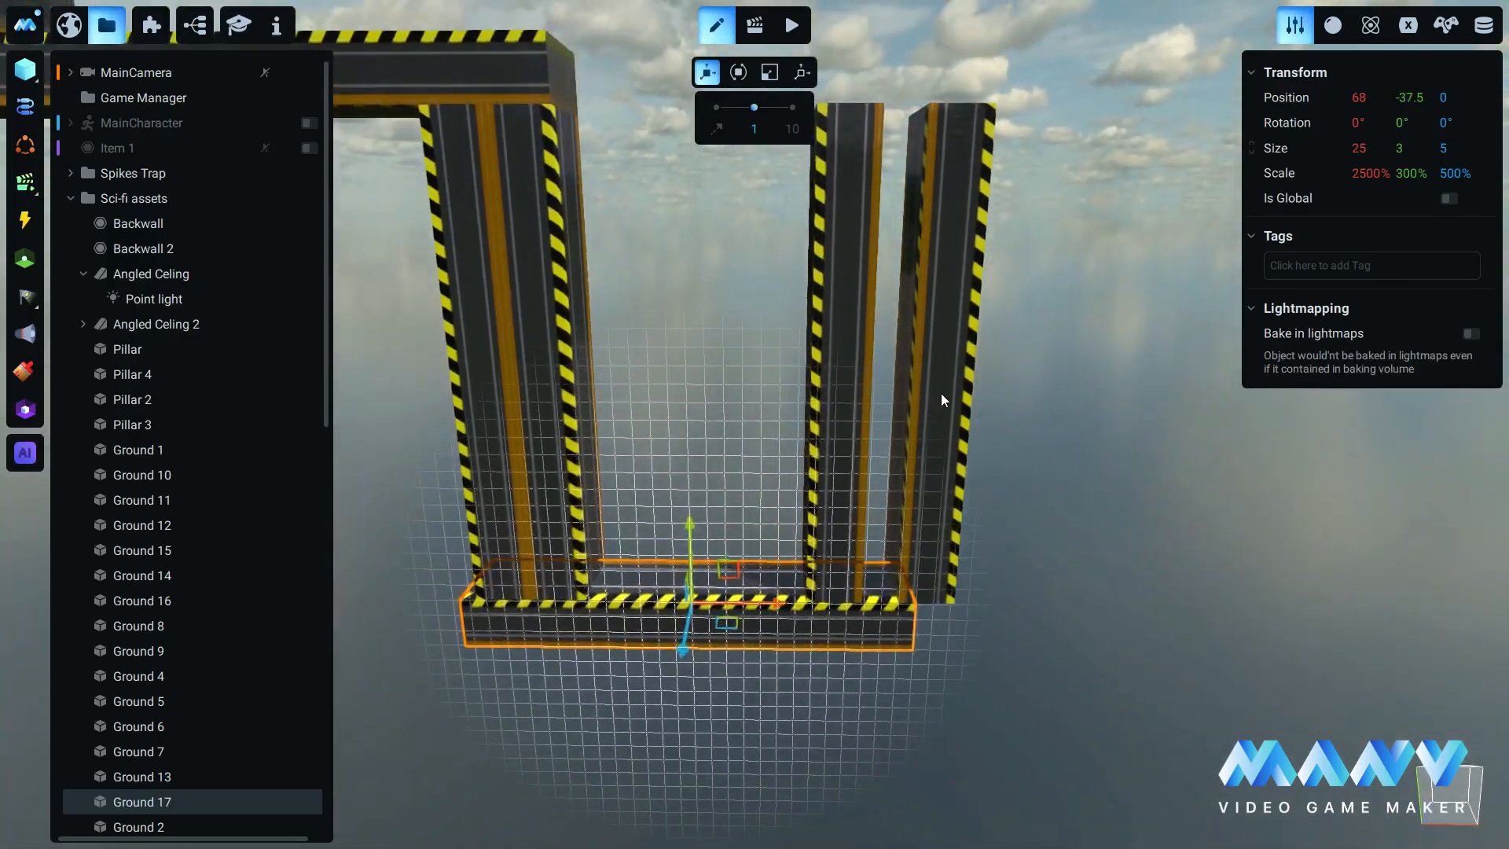
left_click(941, 393)
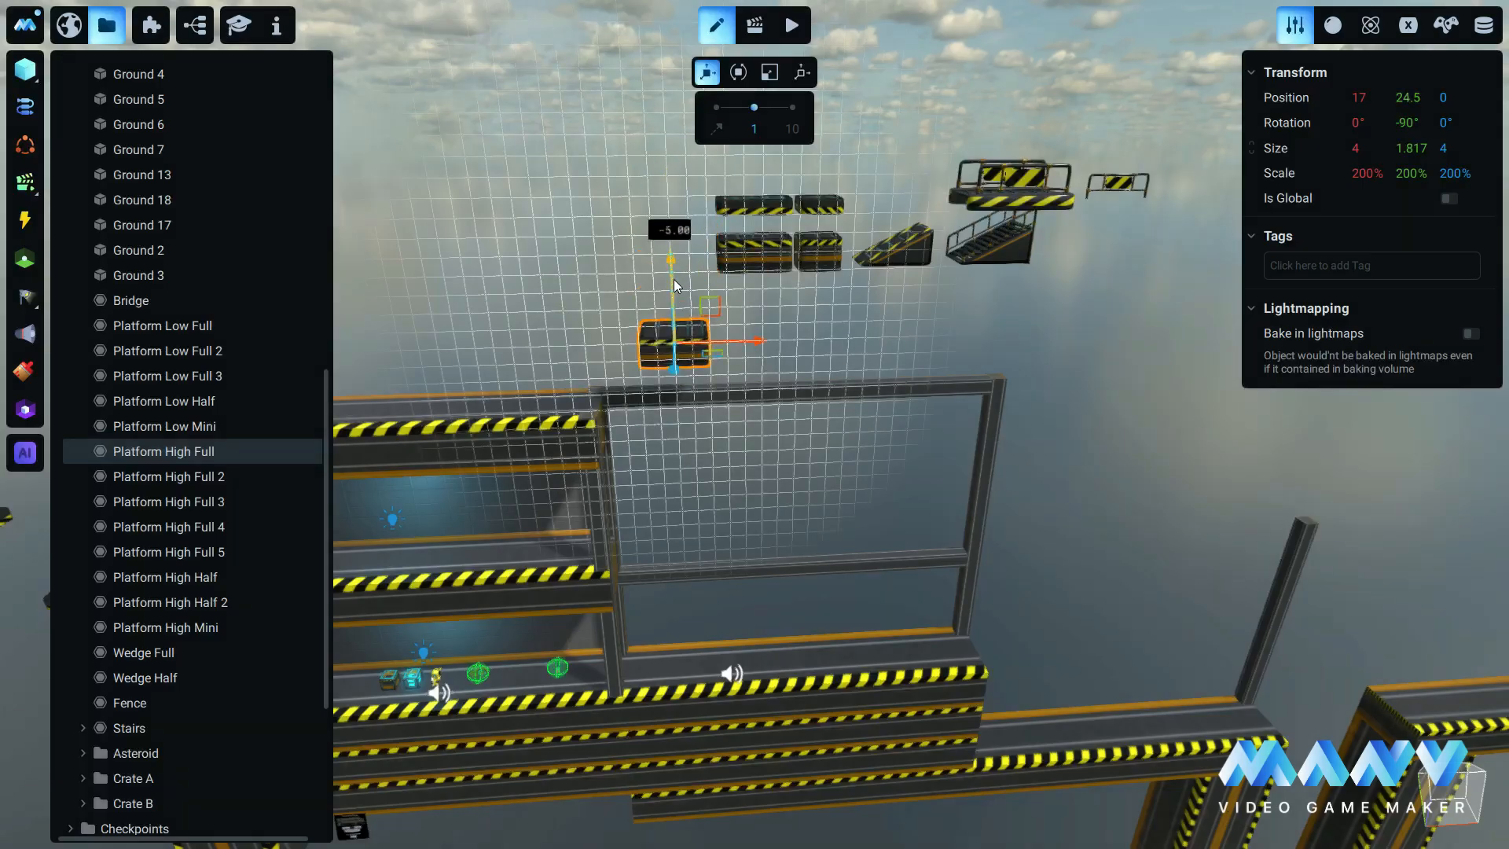
Lower Platform High Full at X 17 to Y 20.5, by the upper corner of the open frame.
left_click_drag(673, 279, 672, 356)
mouse_move(672, 356)
right_mouse_down()
mouse_move(716, 365)
mouse_move(685, 364)
right_mouse_up()
left_click_drag(684, 365, 683, 335)
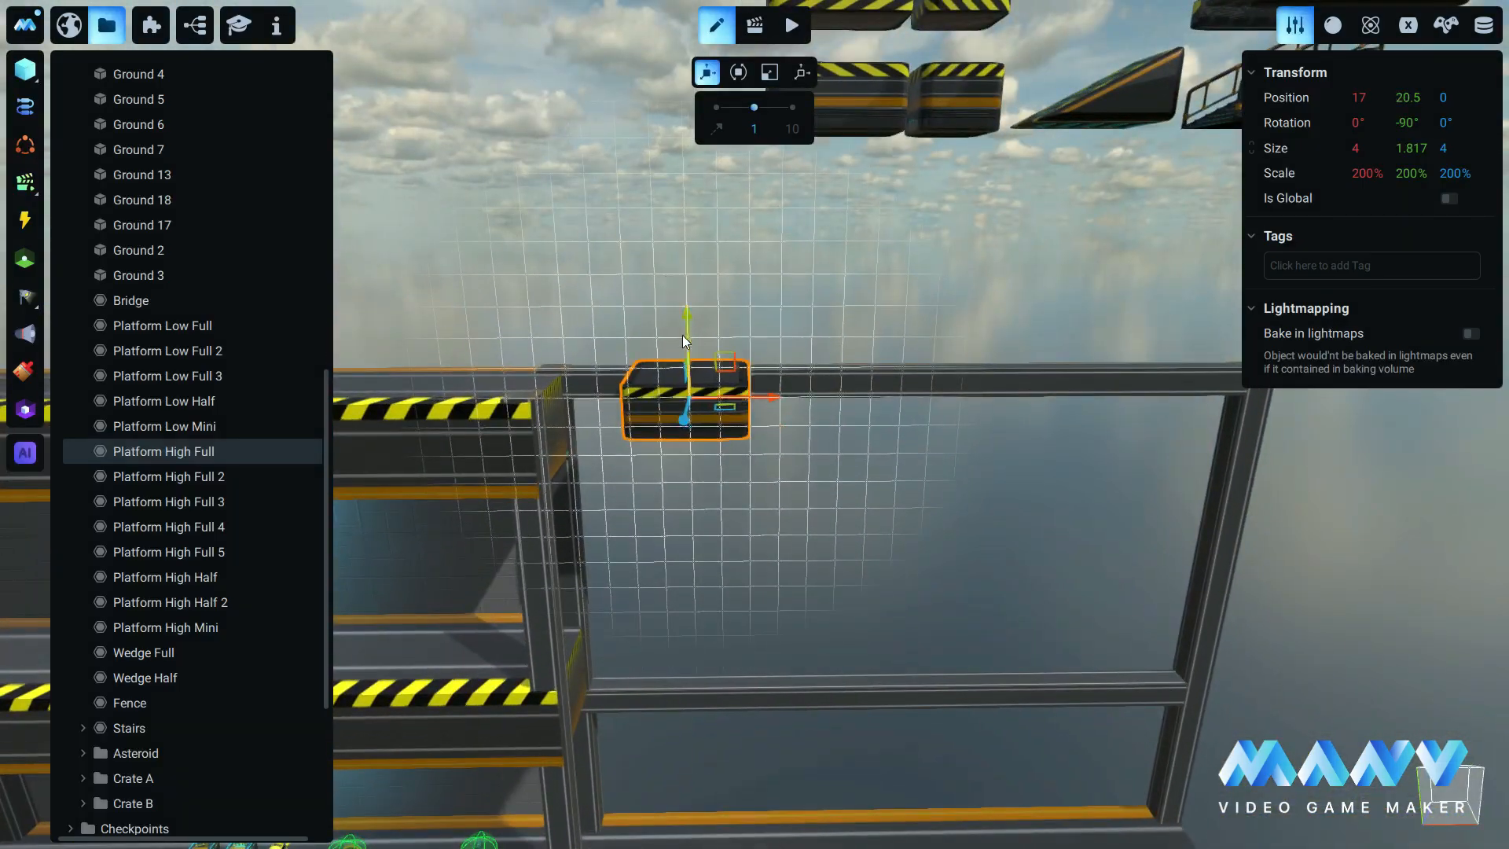
Shift Platform High Full in positive X along the upper beam of the open frame.
left_click_drag(770, 404, 900, 404)
scroll(899, 404, "down", 3)
right_click_drag(899, 404, 942, 380)
Move the Bridge to X 30.5, Y 21, near the far end of the frame's upper beam.
left_click(942, 381)
right_click_drag(939, 461, 924, 408)
key("w")
left_click_drag(893, 153, 930, 408)
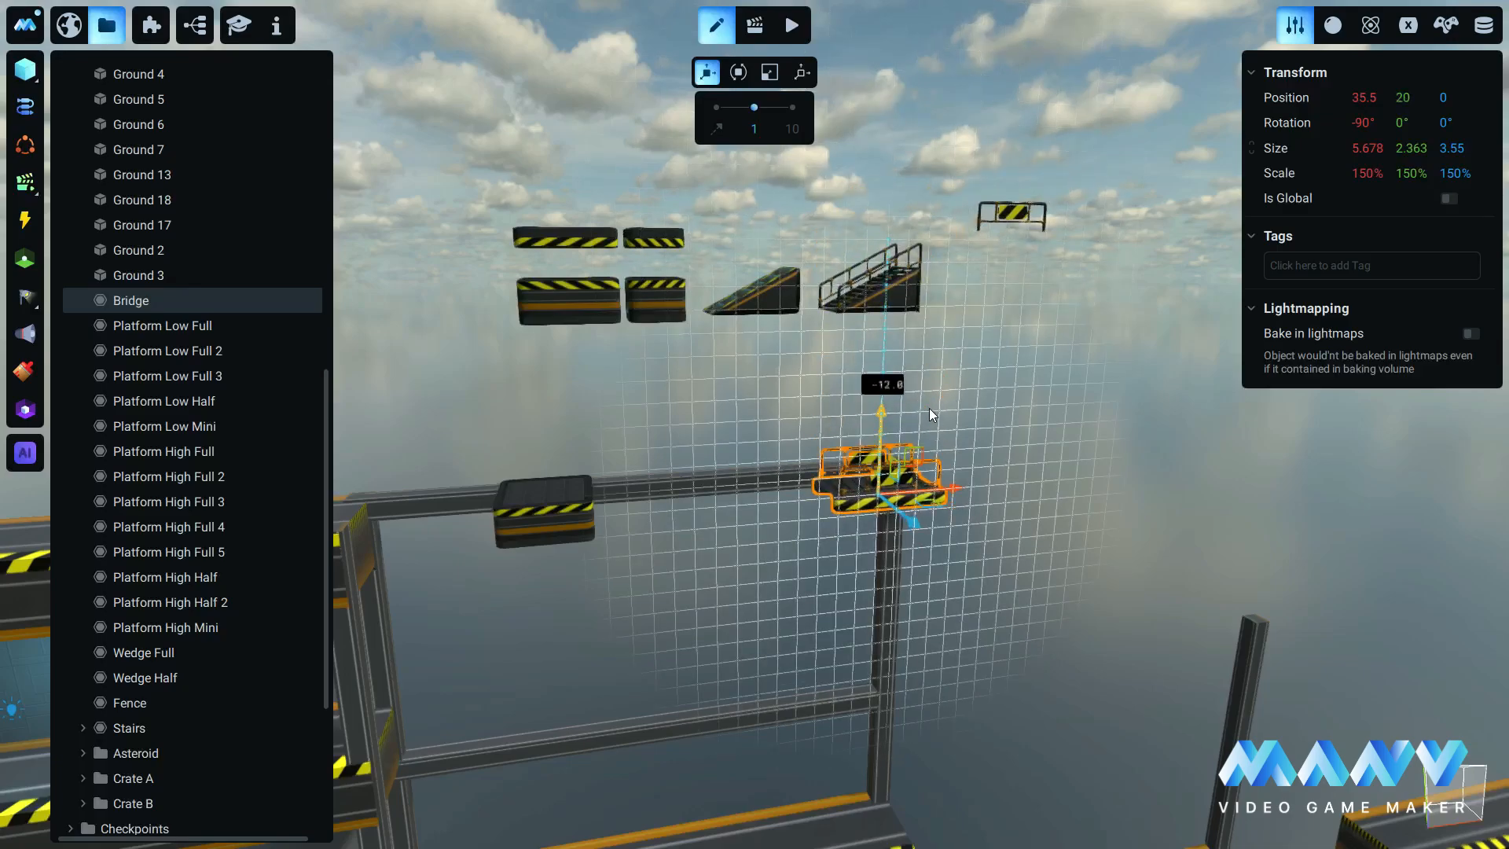
key("w")
mouse_move(930, 408)
right_mouse_down()
mouse_move(913, 358)
mouse_move(927, 392)
right_mouse_up()
left_click_drag(1042, 377, 890, 388)
right_click_drag(893, 388, 911, 385)
key("s")
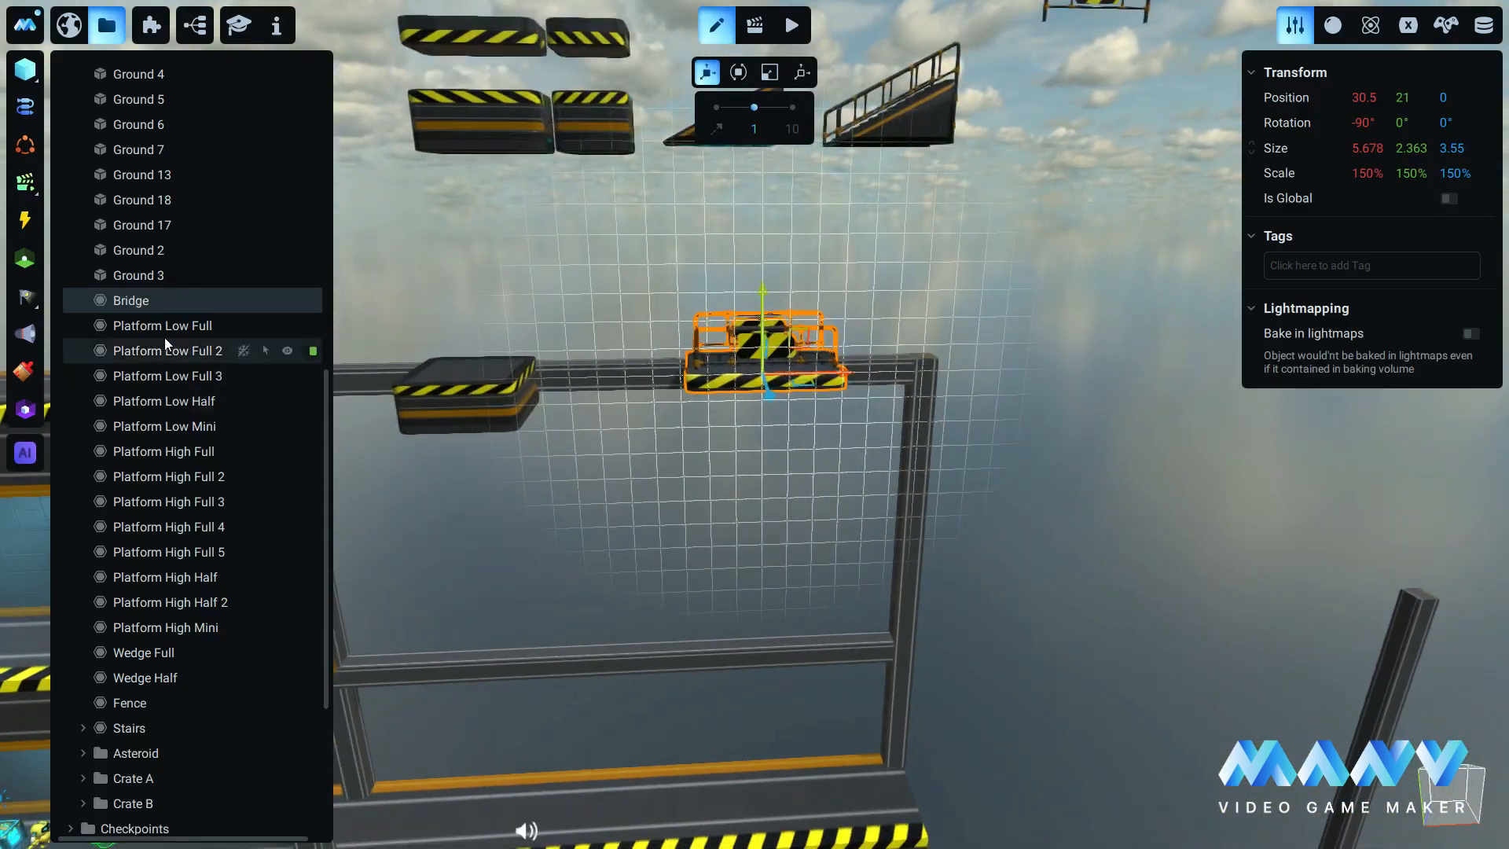
Duplicate the Bridge and move the copy to X 40.5, beyond the end of the open frame.
right_click(141, 302)
left_click(225, 415)
left_click_drag(833, 376, 1021, 374)
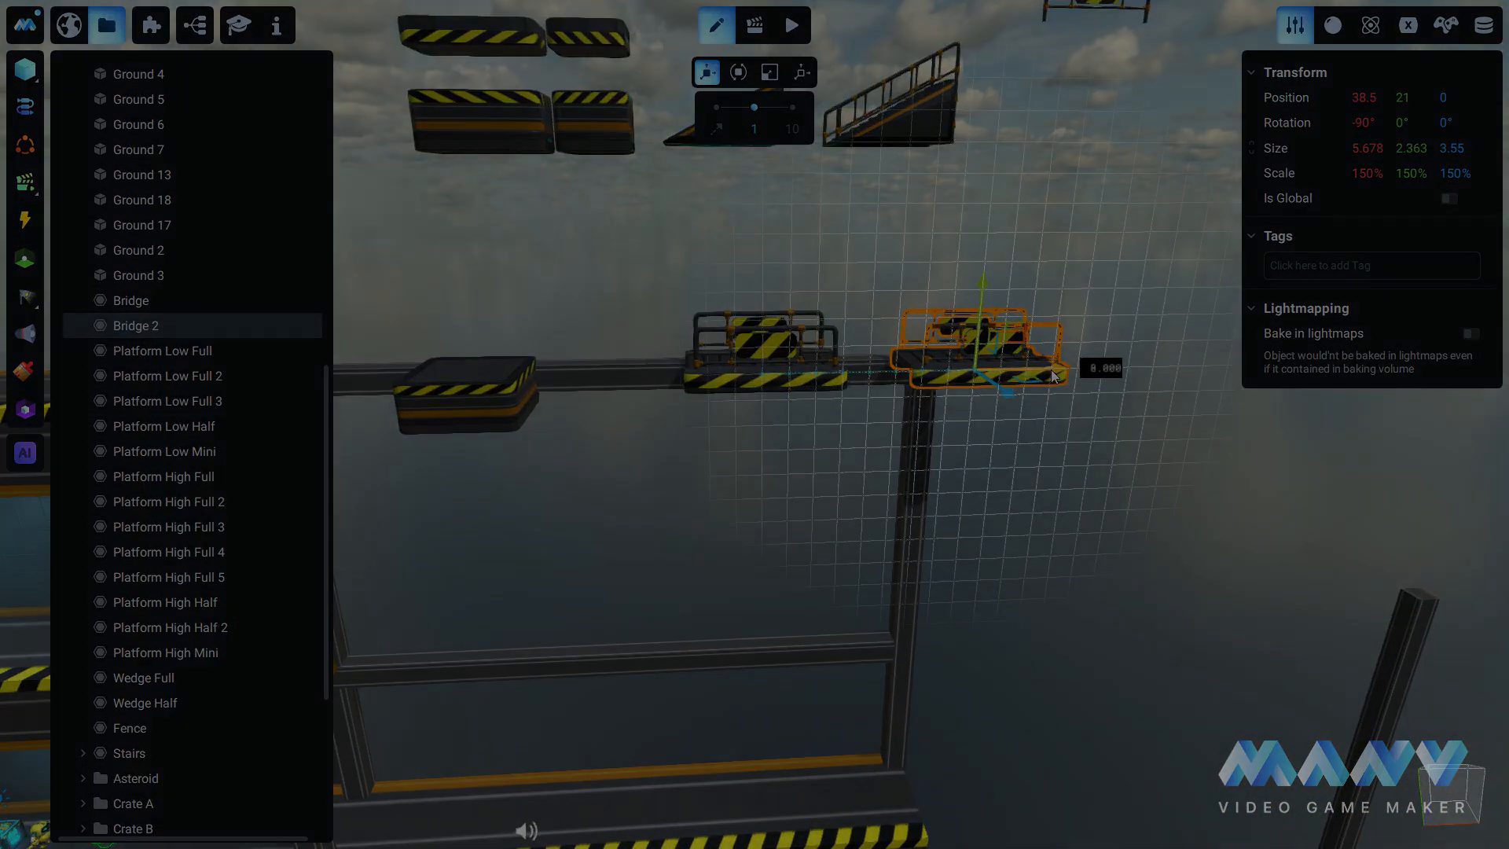
Move the Asteroid group to X 119 and lower it to the level of the walkway's end ramp.
double_click(1126, 338)
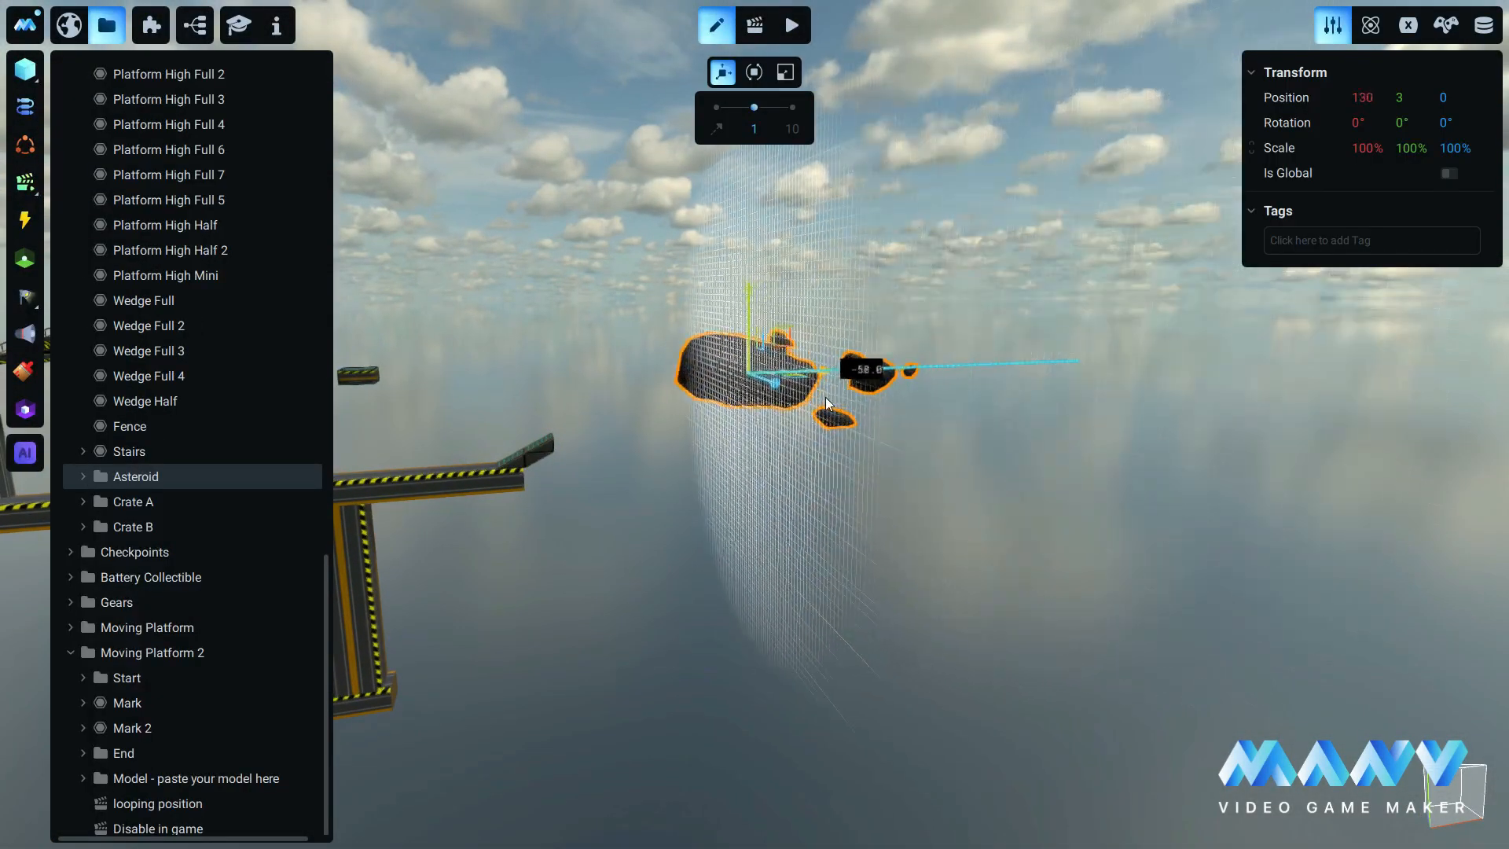
left_click_drag(826, 403, 747, 406)
right_click_drag(921, 437, 937, 369)
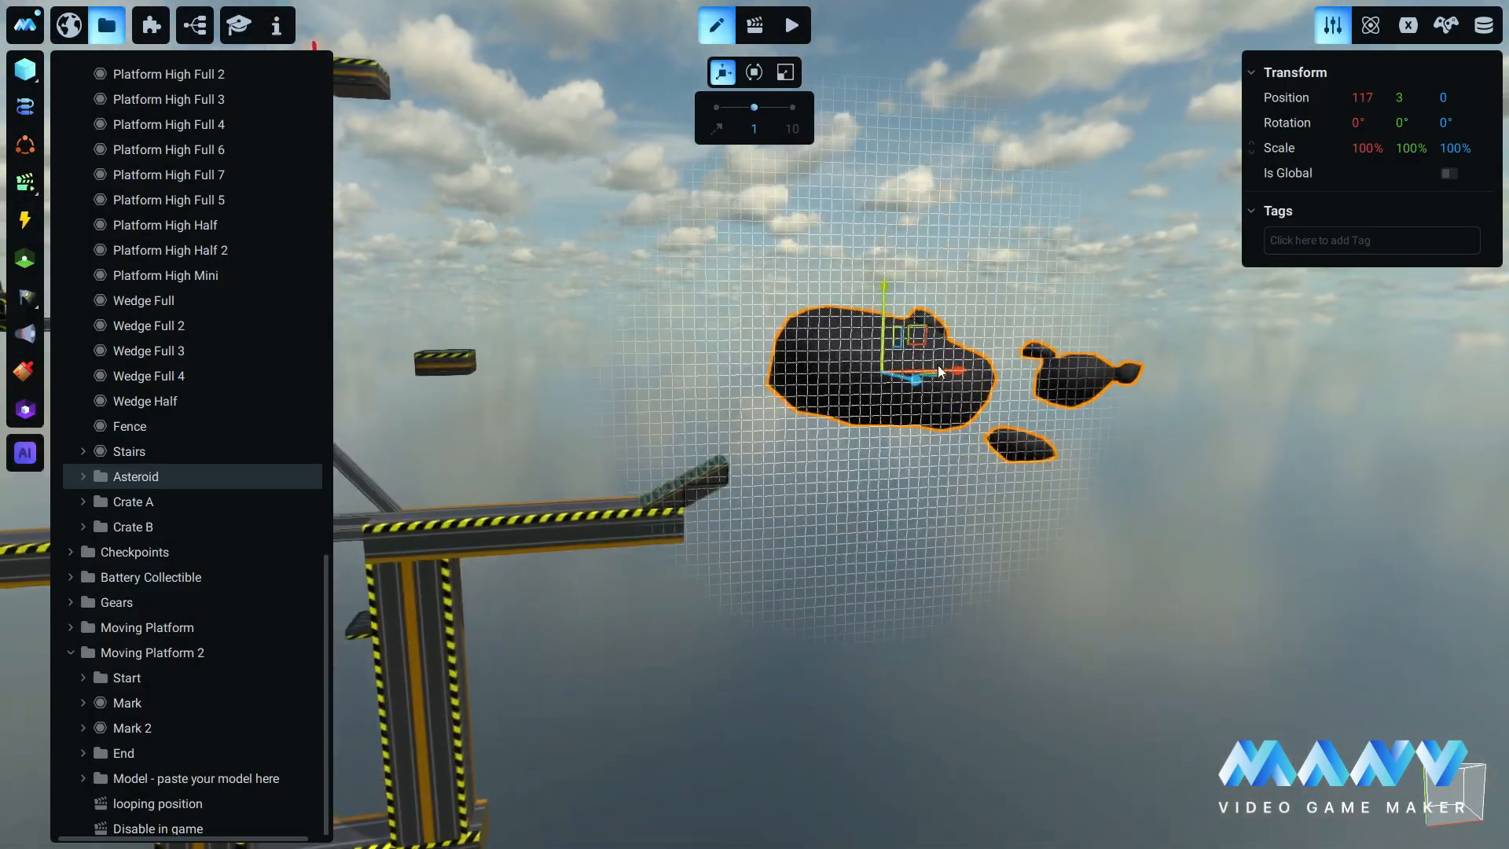
left_click_drag(889, 290, 894, 405)
right_click_drag(894, 405, 931, 382)
left_click_drag(934, 364, 960, 370)
Duplicate Bridge 2 and place the copy at X 125.5, Y -5, on the edge of the large asteroid.
right_click_drag(961, 370, 642, 321)
left_click(642, 320)
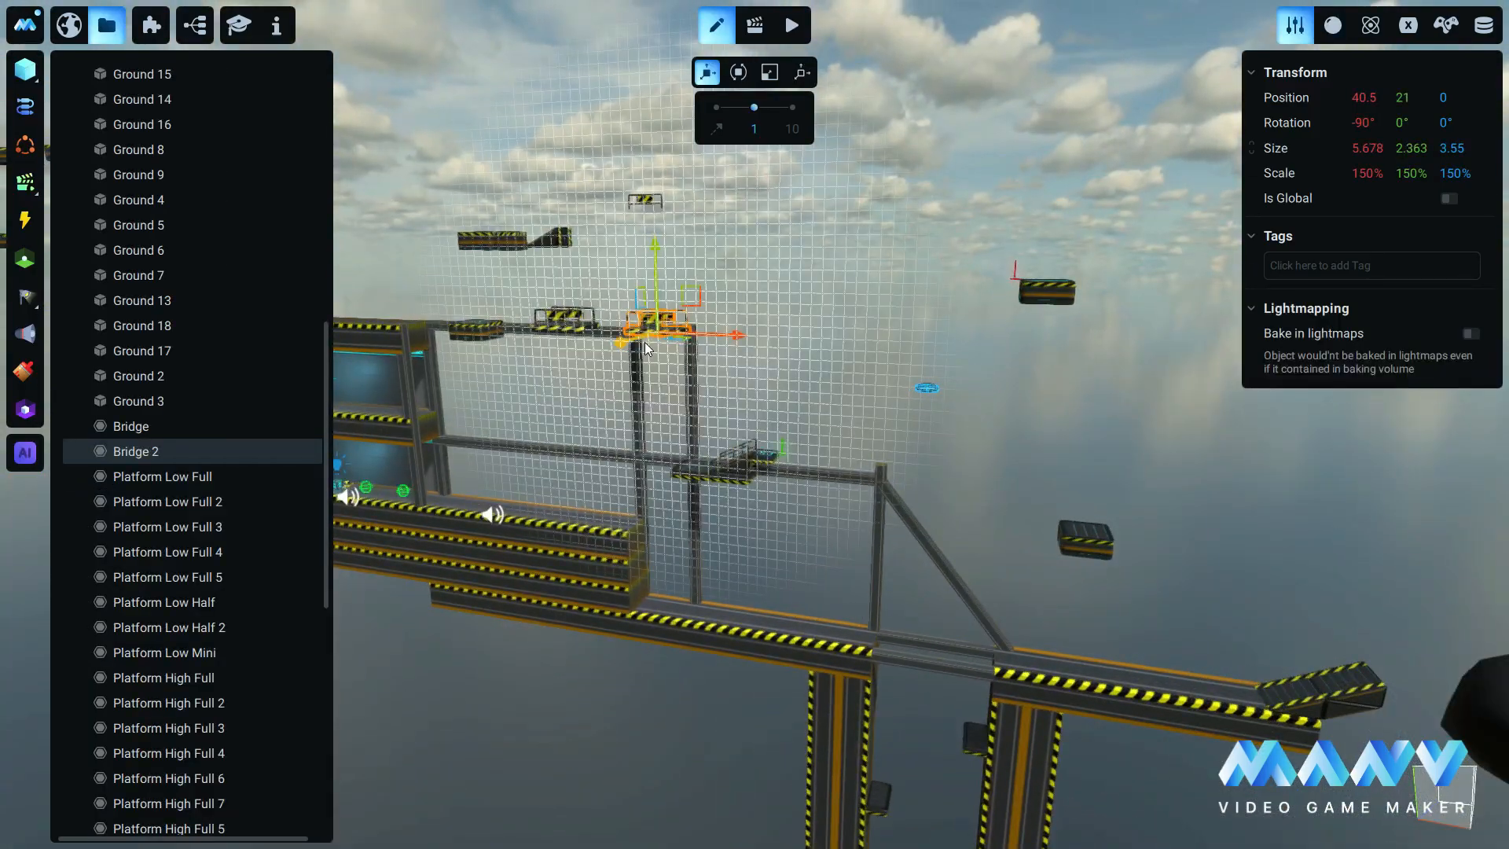
right_click(154, 444)
left_click_drag(739, 336, 1289, 373)
right_click_drag(1289, 373, 1045, 472)
left_click_drag(731, 373, 966, 382)
left_click_drag(825, 255, 825, 581)
right_click_drag(825, 581, 849, 496)
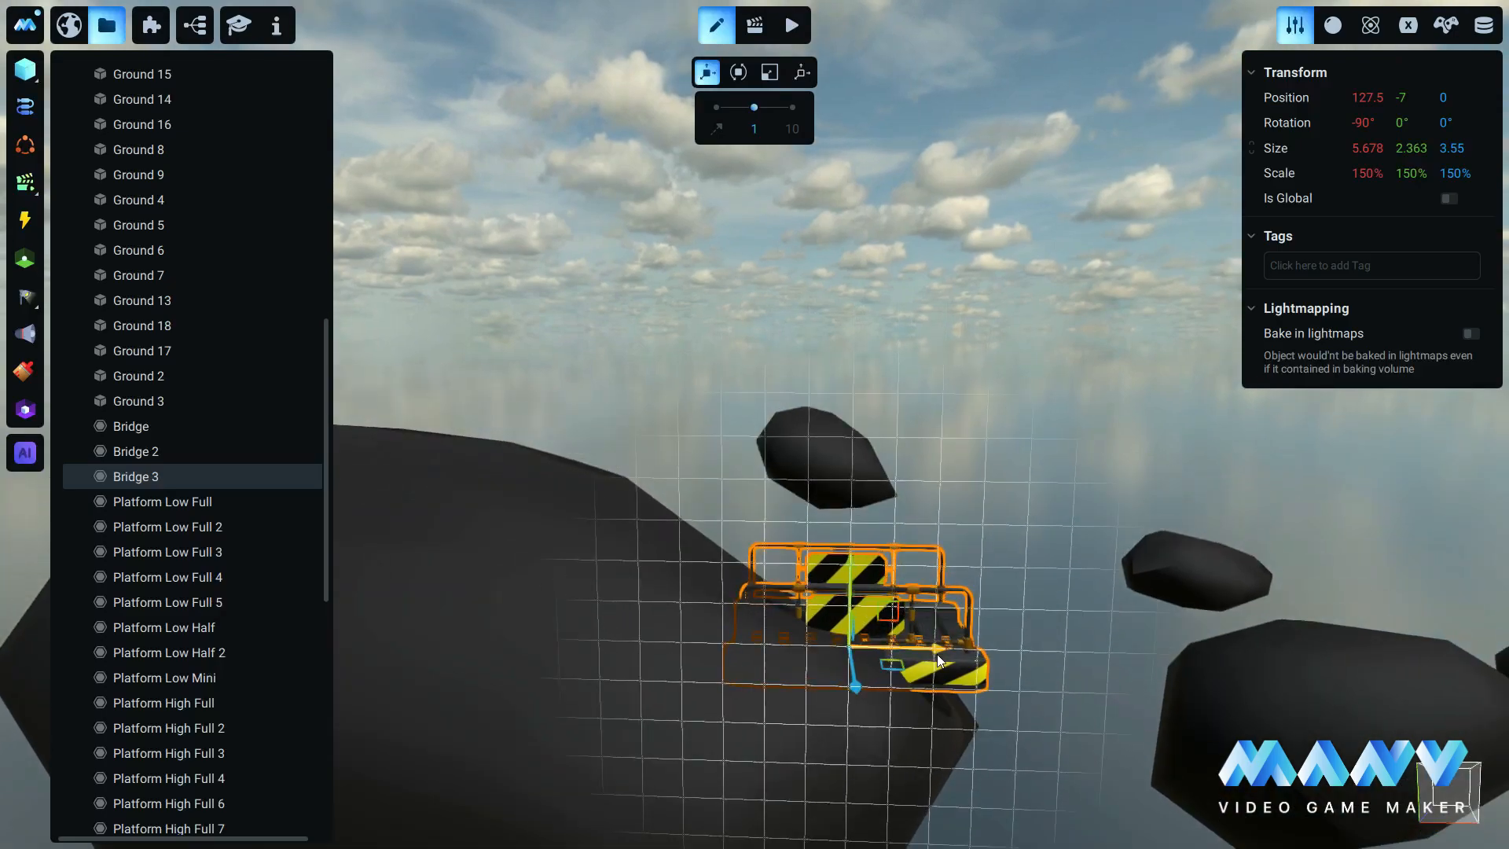
left_click_drag(937, 654, 852, 651)
left_click_drag(764, 579, 764, 490)
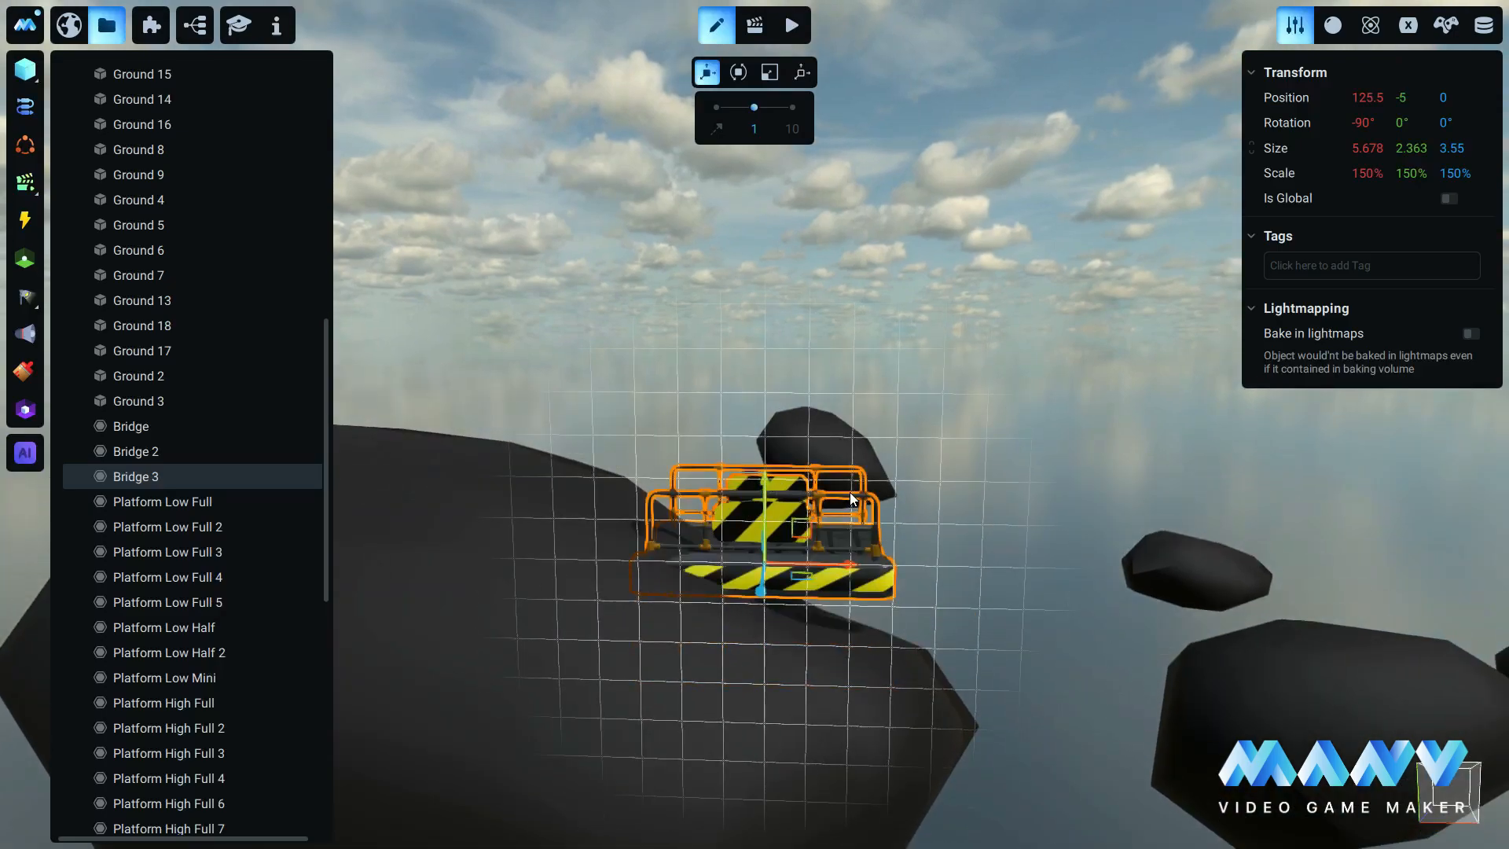
right_click_drag(850, 492, 866, 520)
Duplicate Bridge 3 and move the copy to X 153.5, Y -9, past the small asteroid pieces.
right_click(157, 475)
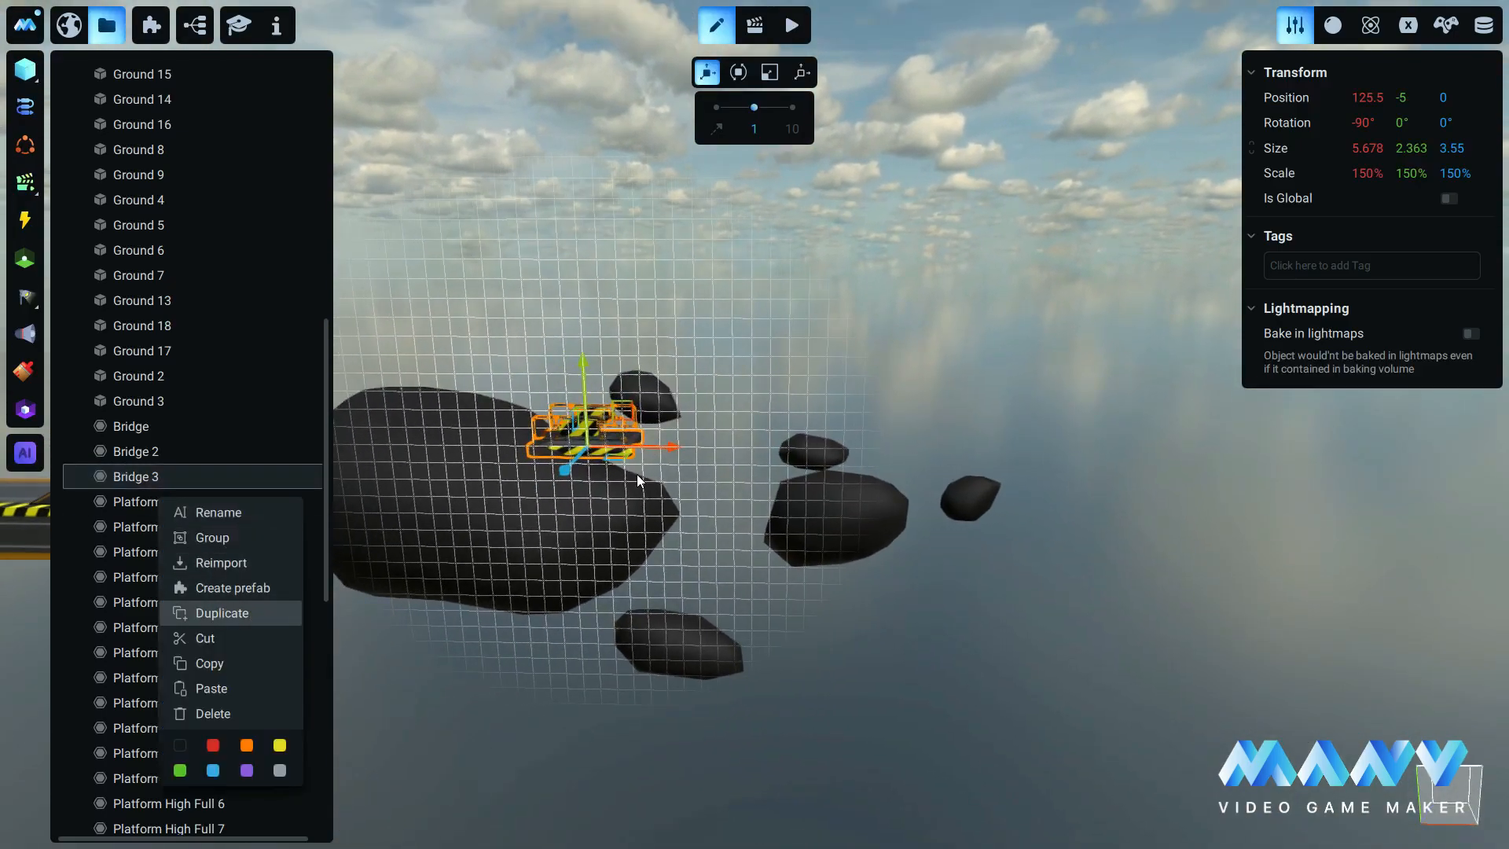
left_click(228, 610)
left_click_drag(625, 441, 1126, 497)
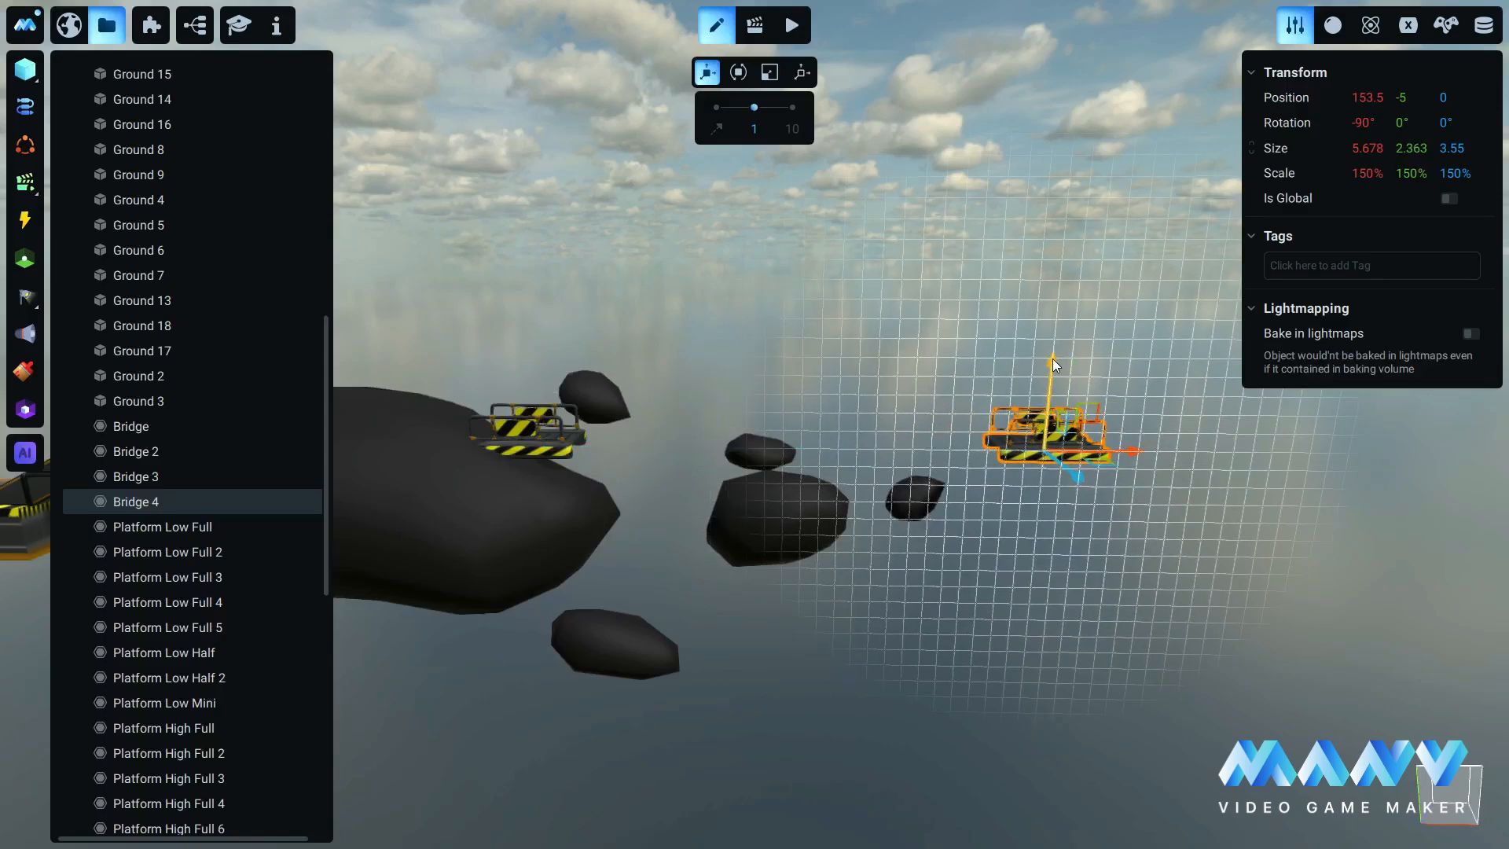
left_click_drag(1053, 361, 1050, 434)
right_click_drag(1049, 440, 810, 533)
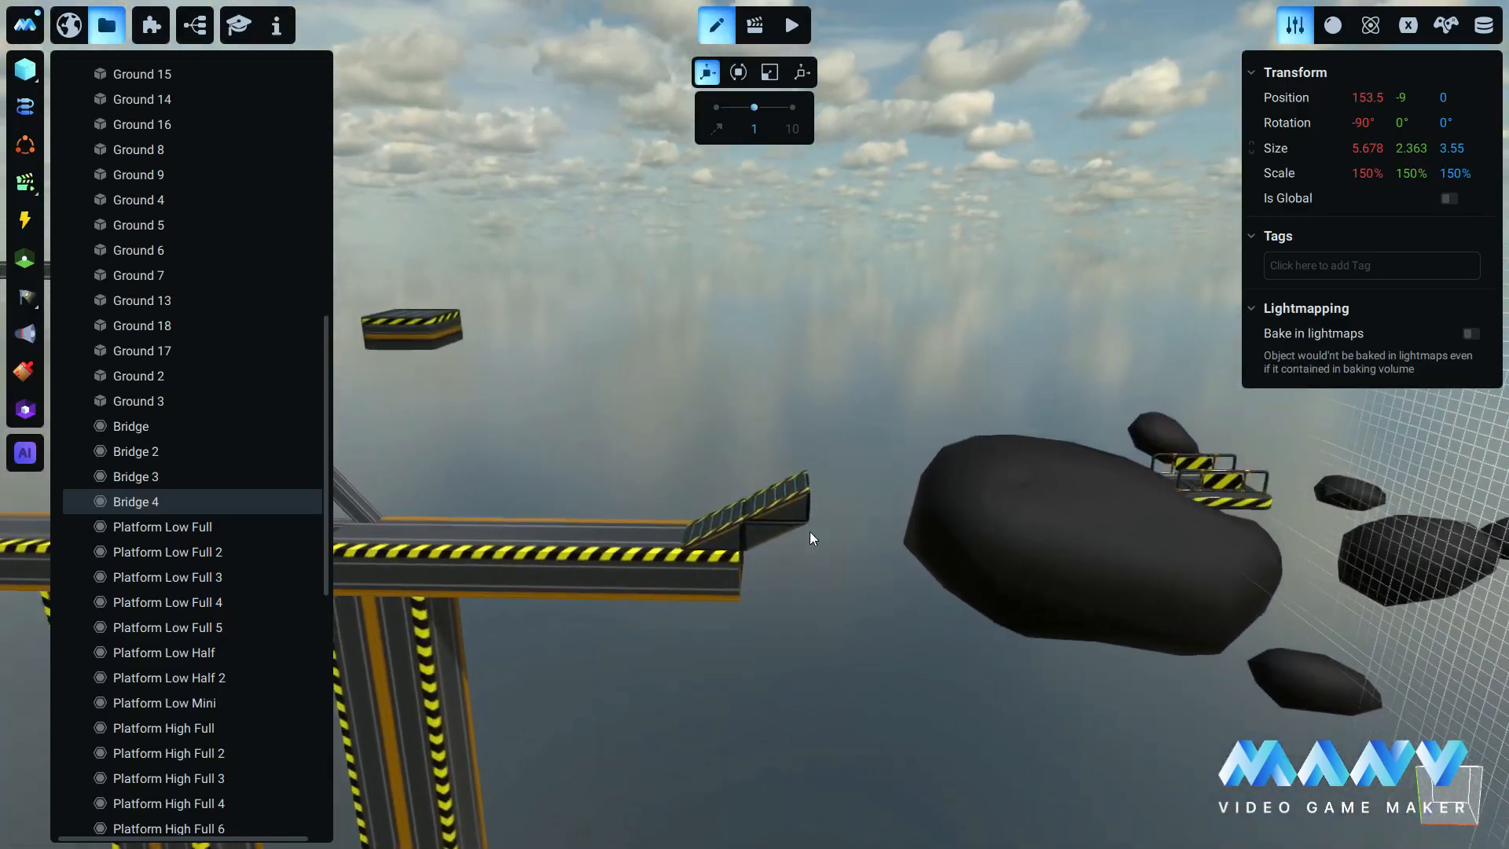
Duplicate the ramp wedge at the walkway's end and move the copy in positive X, past the asteroids and the last bridge.
left_click(784, 507)
right_click(159, 454)
left_click(223, 568)
right_click_drag(991, 550, 1061, 535)
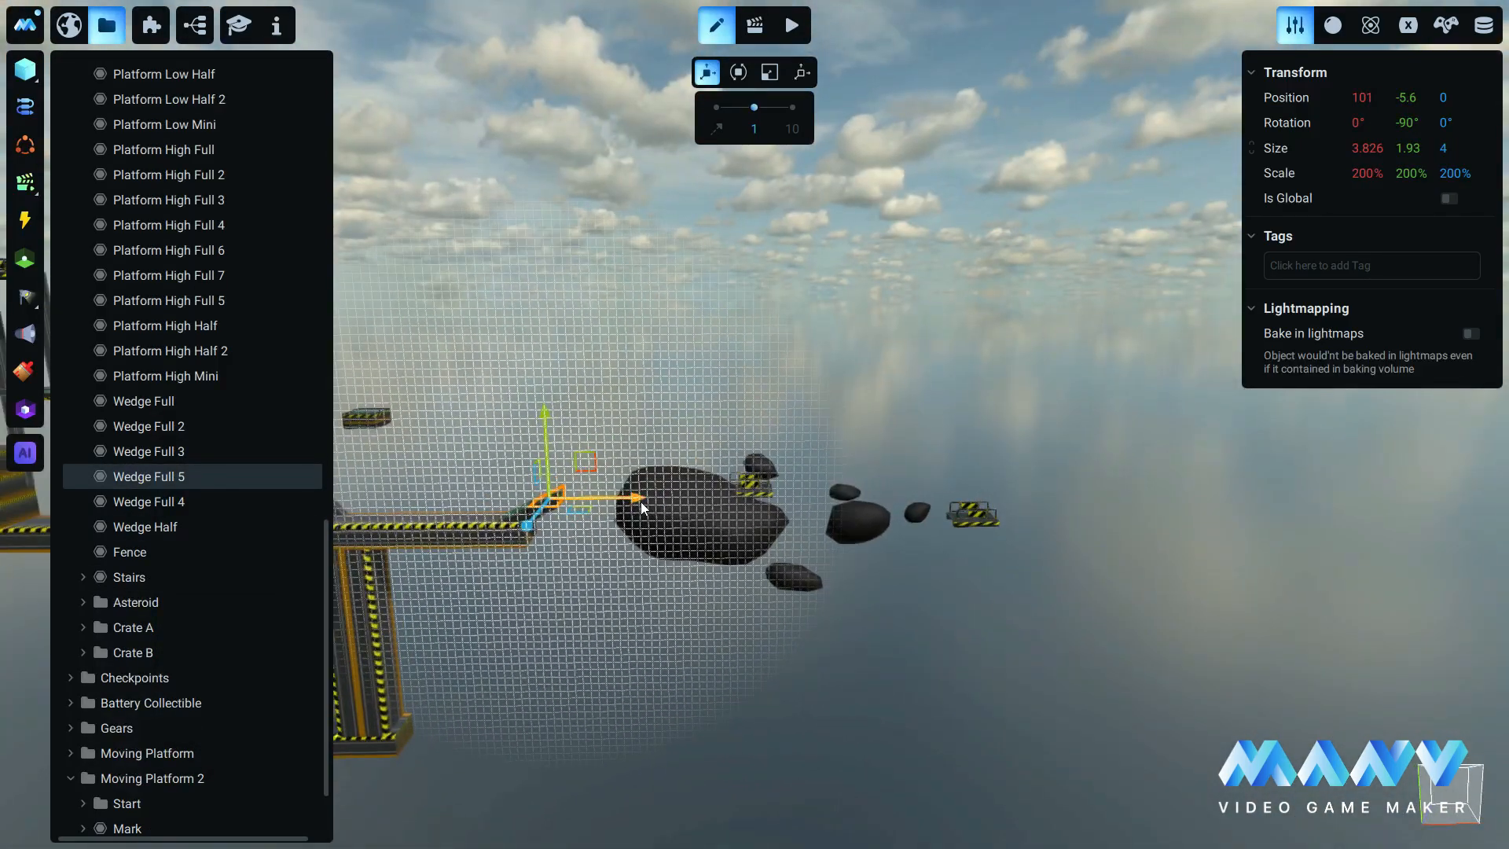
left_click_drag(640, 501, 1116, 510)
right_click_drag(1022, 527, 1004, 542)
right_click_drag(1004, 542, 1003, 625)
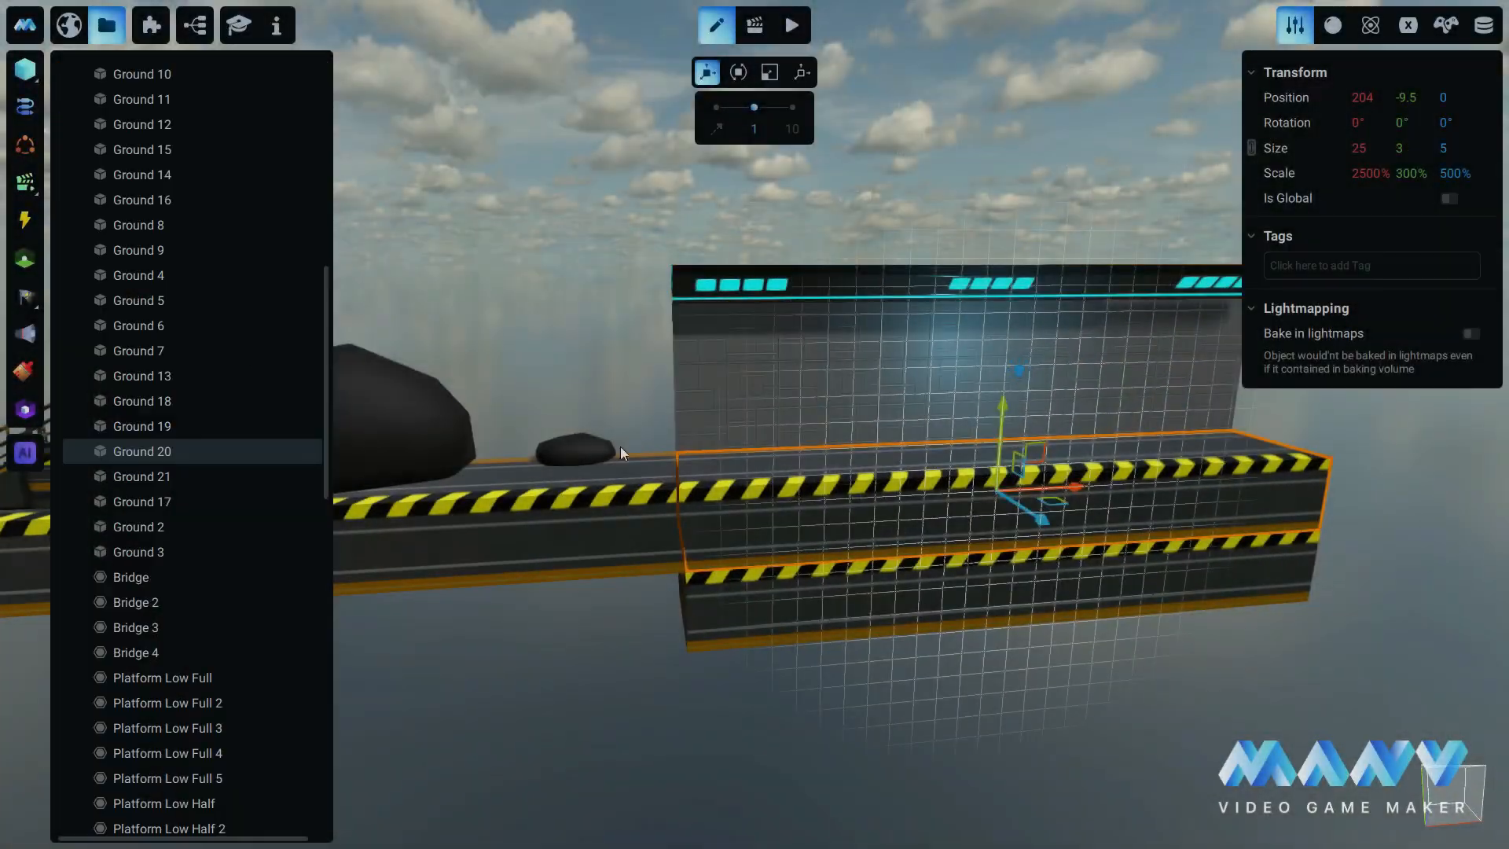
Duplicate the Ground 20 block and raise the copy to form an upper floor.
right_click(202, 445)
left_click(1005, 407)
left_click_drag(1005, 407, 1035, 181)
right_click_drag(1046, 330, 936, 408)
Duplicate the back wall behind the lower floor and raise the copy behind the upper floor.
left_click(928, 456)
right_click(160, 249)
left_click(209, 439)
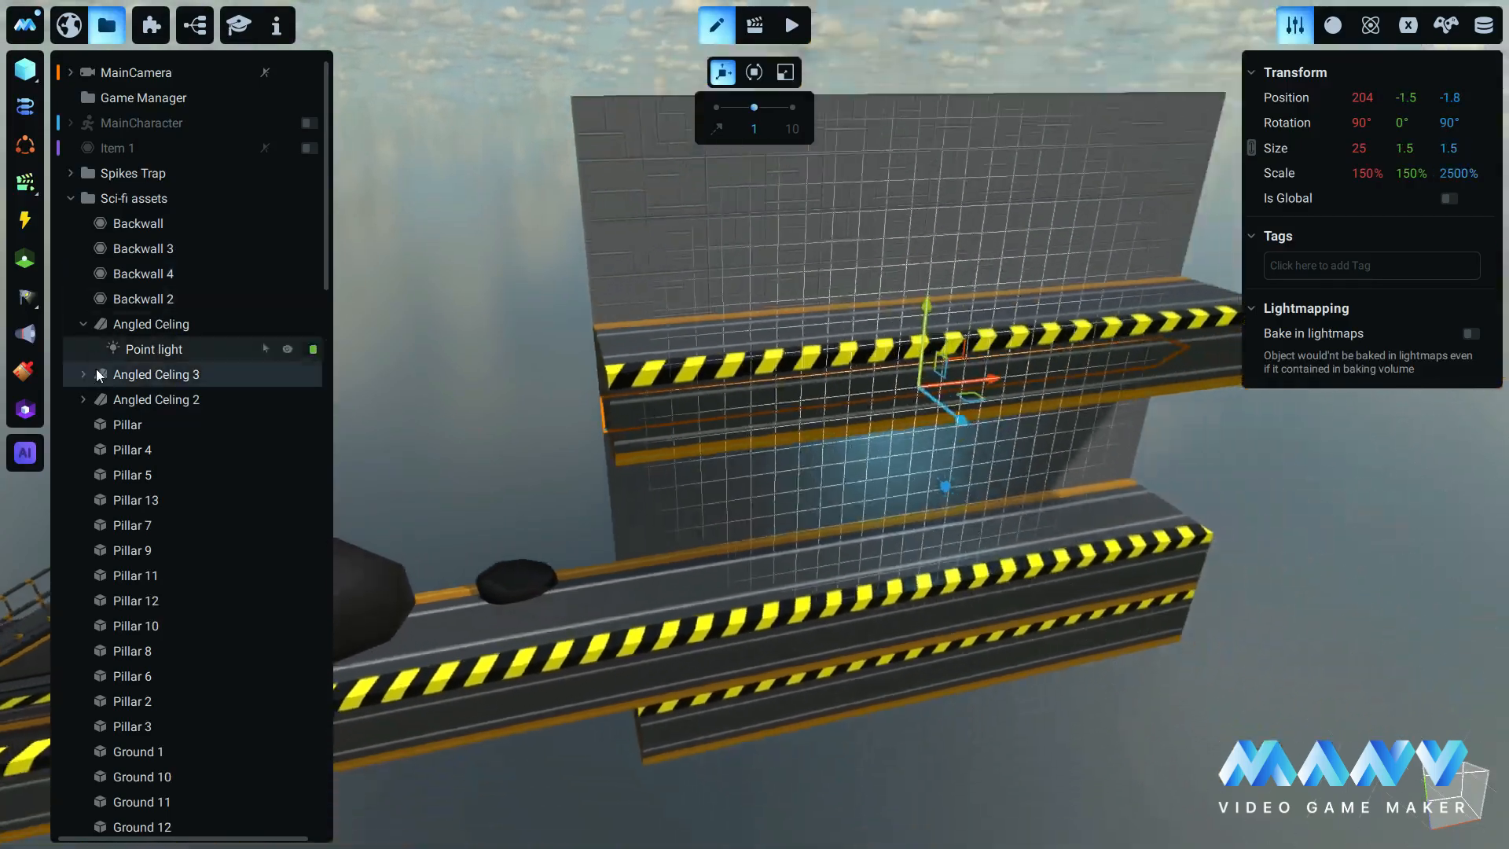
Duplicate Angled Celing 3 and raise the copy to Y 8.5, at the top of the upper back wall.
right_click(98, 375)
left_click(222, 489)
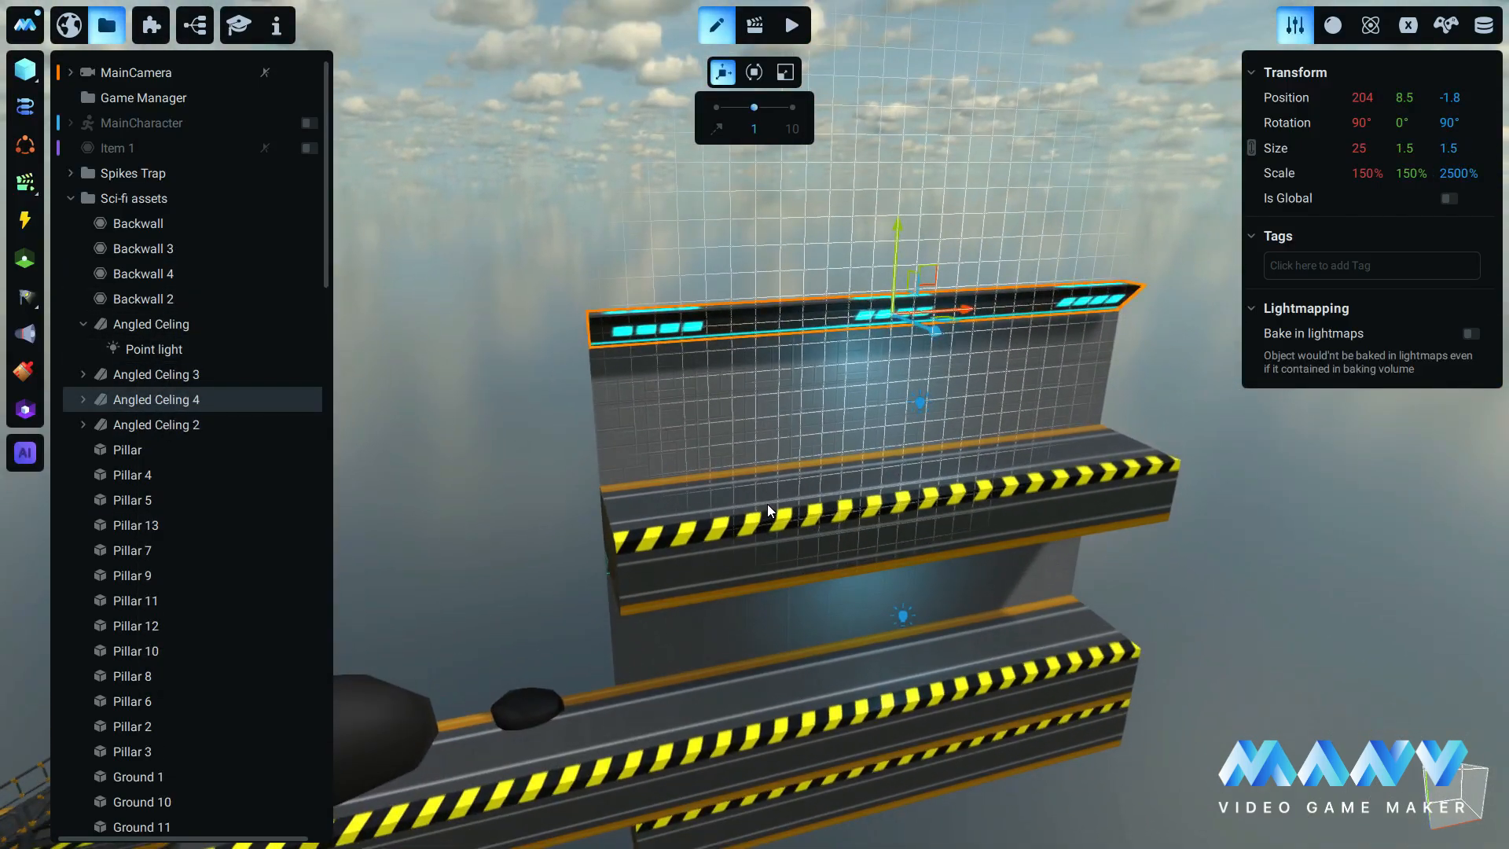
left_click(768, 503)
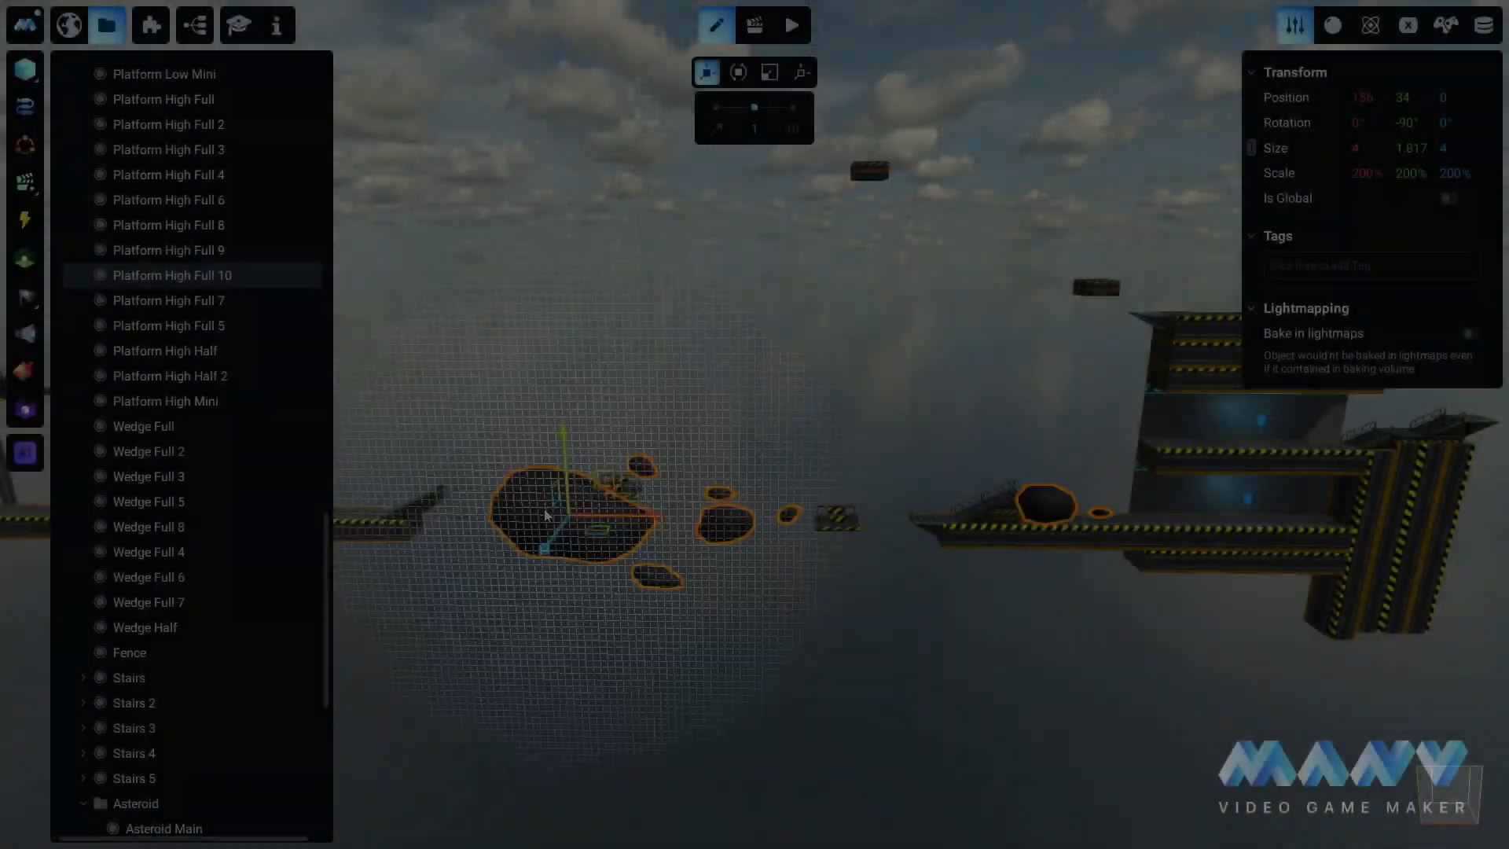
Duplicate the Asteroid group and raise the copy to Y 43, high above the original.
right_click(142, 802)
left_click(203, 676)
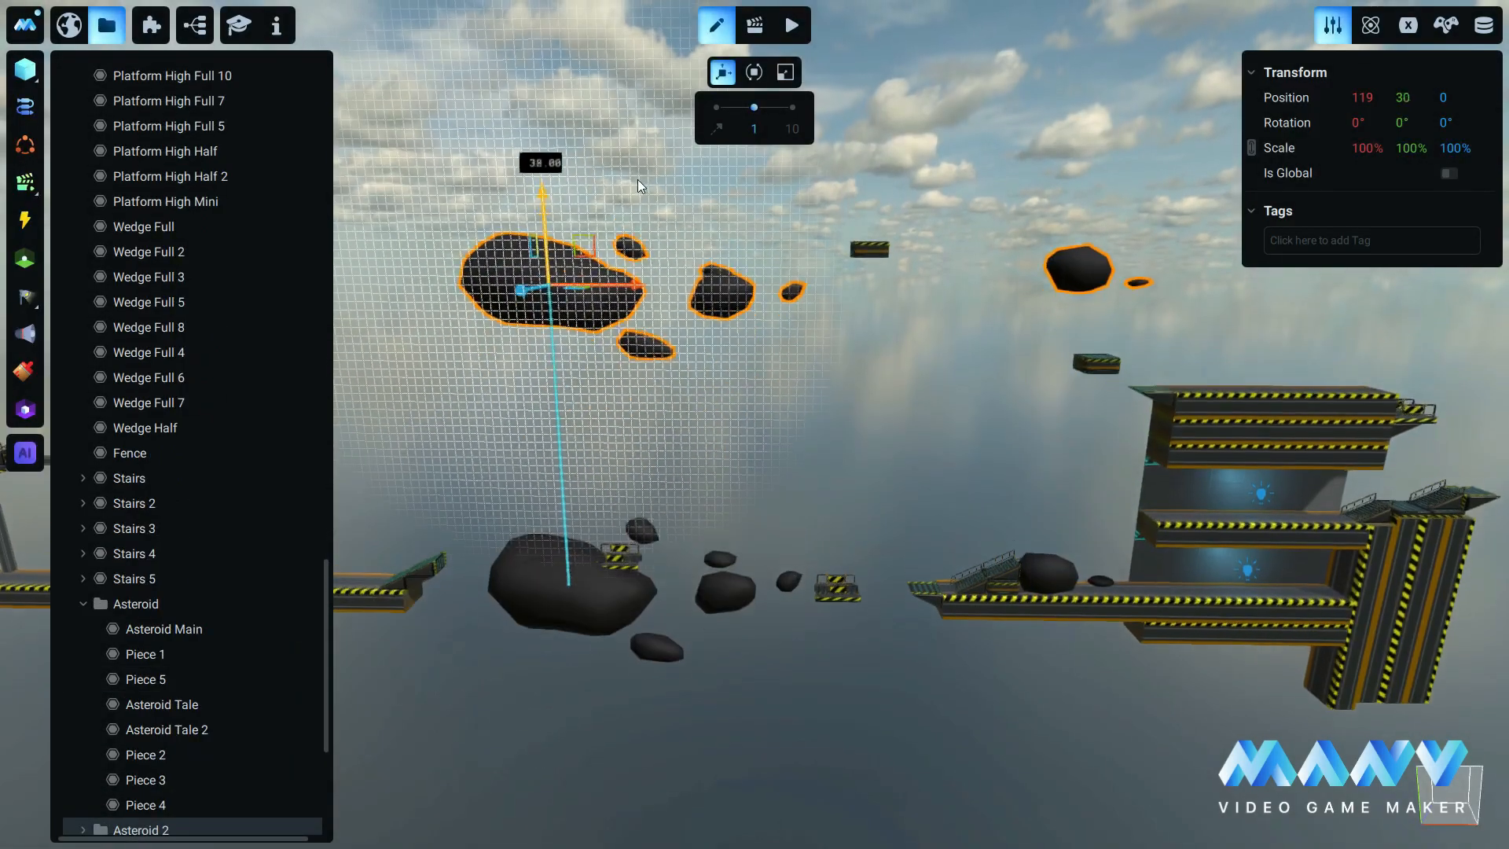
scroll(152, 621, "down", 5)
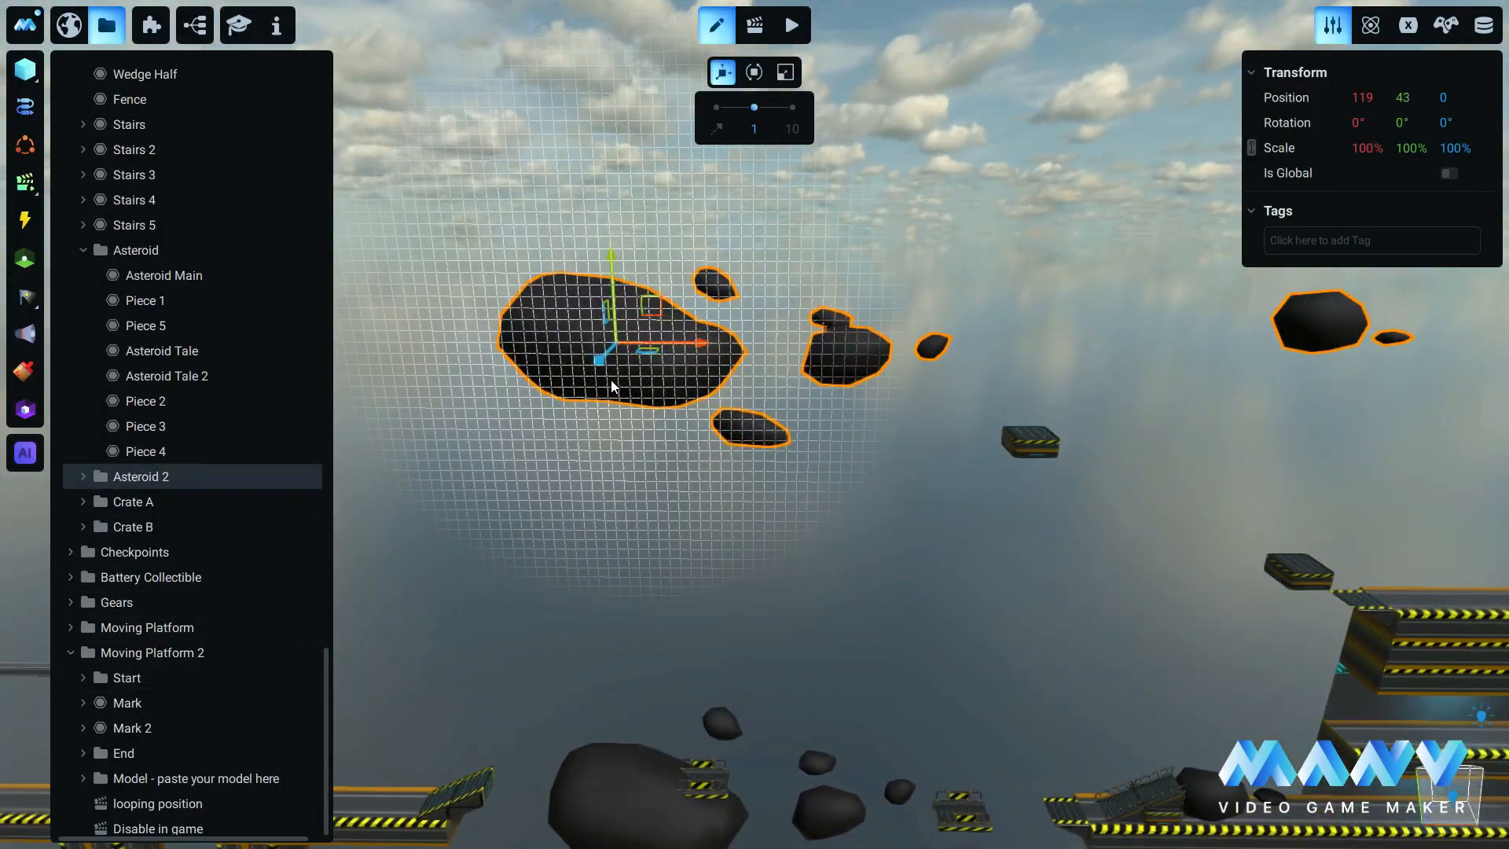
middle_click_drag(818, 318, 685, 405)
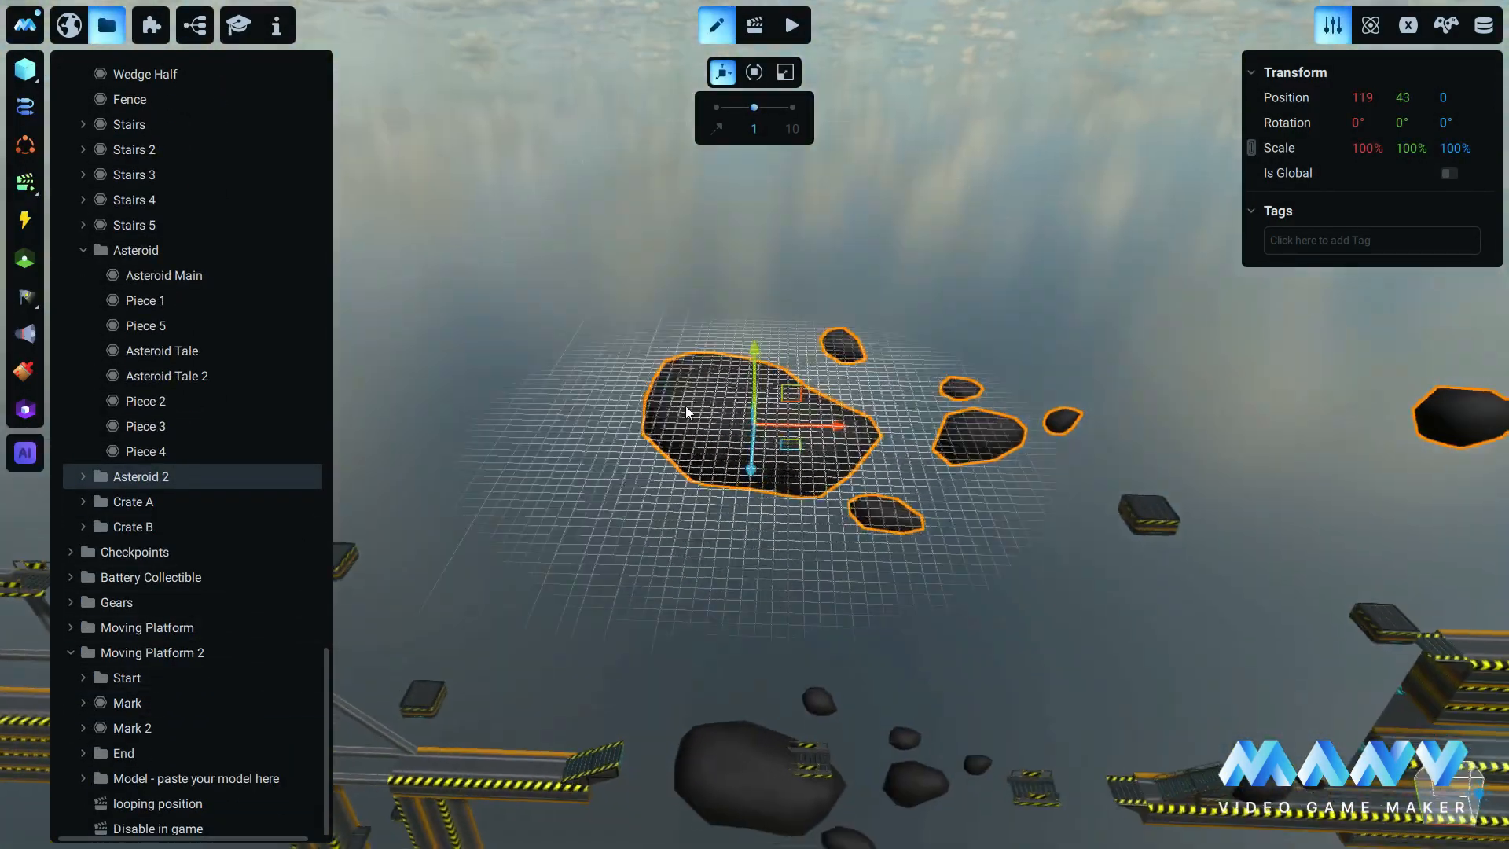
Delete all pieces of the Asteroid 2 group except Asteroid Tale and Piece 3.
left_click(83, 477)
left_click(182, 501)
key("Delete")
key("Delete")
key("Delete")
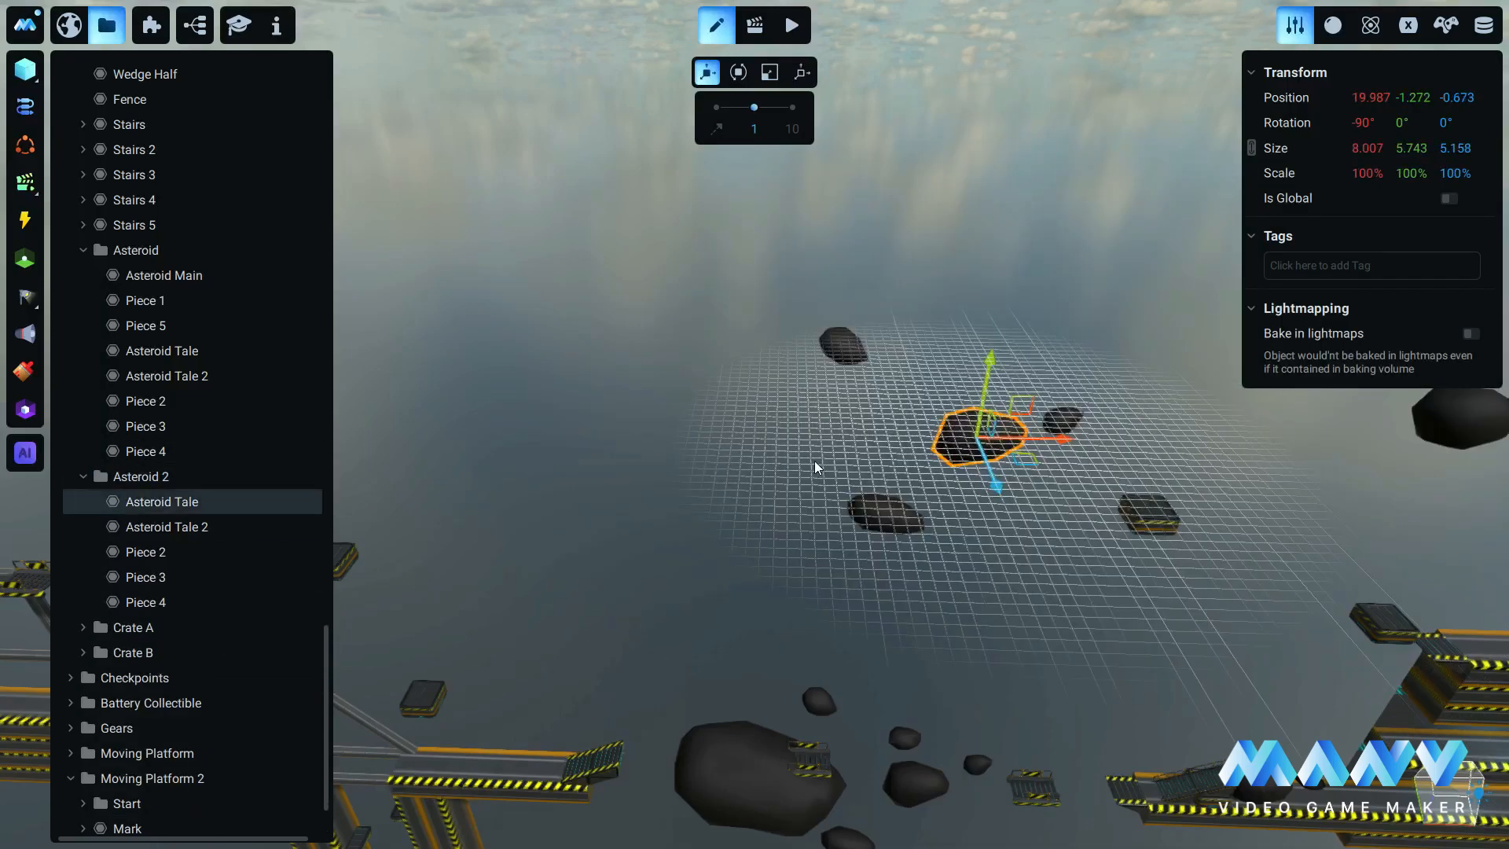
left_click(179, 527)
key("Delete")
key("Delete")
left_click(164, 546)
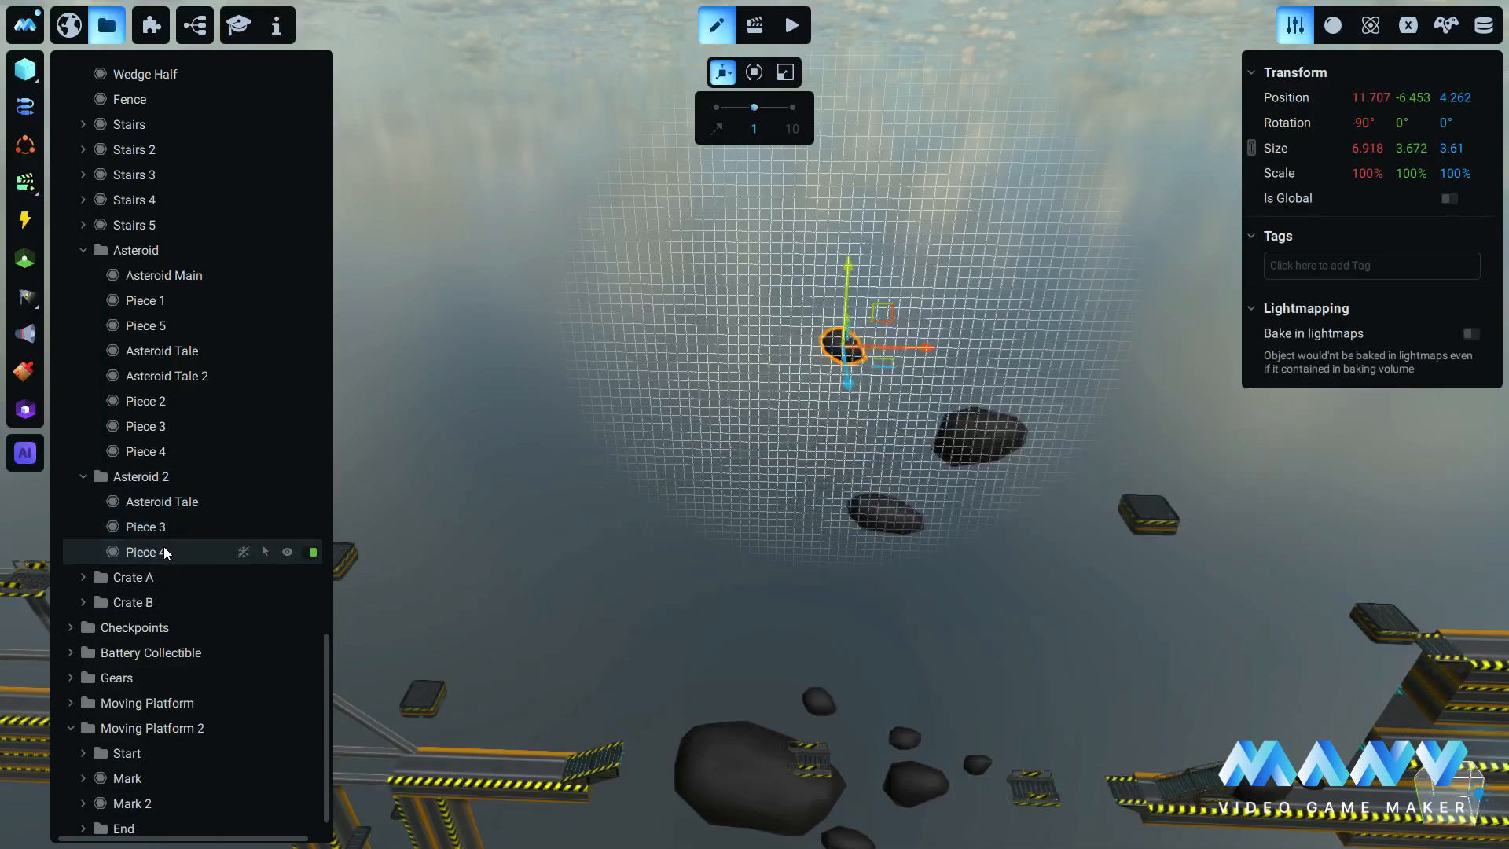
key("Delete")
Make Piece 3 of Asteroid 2 physical and set its collider to Triangle Mesh.
left_click(1371, 25)
left_click(1362, 74)
left_click(1377, 201)
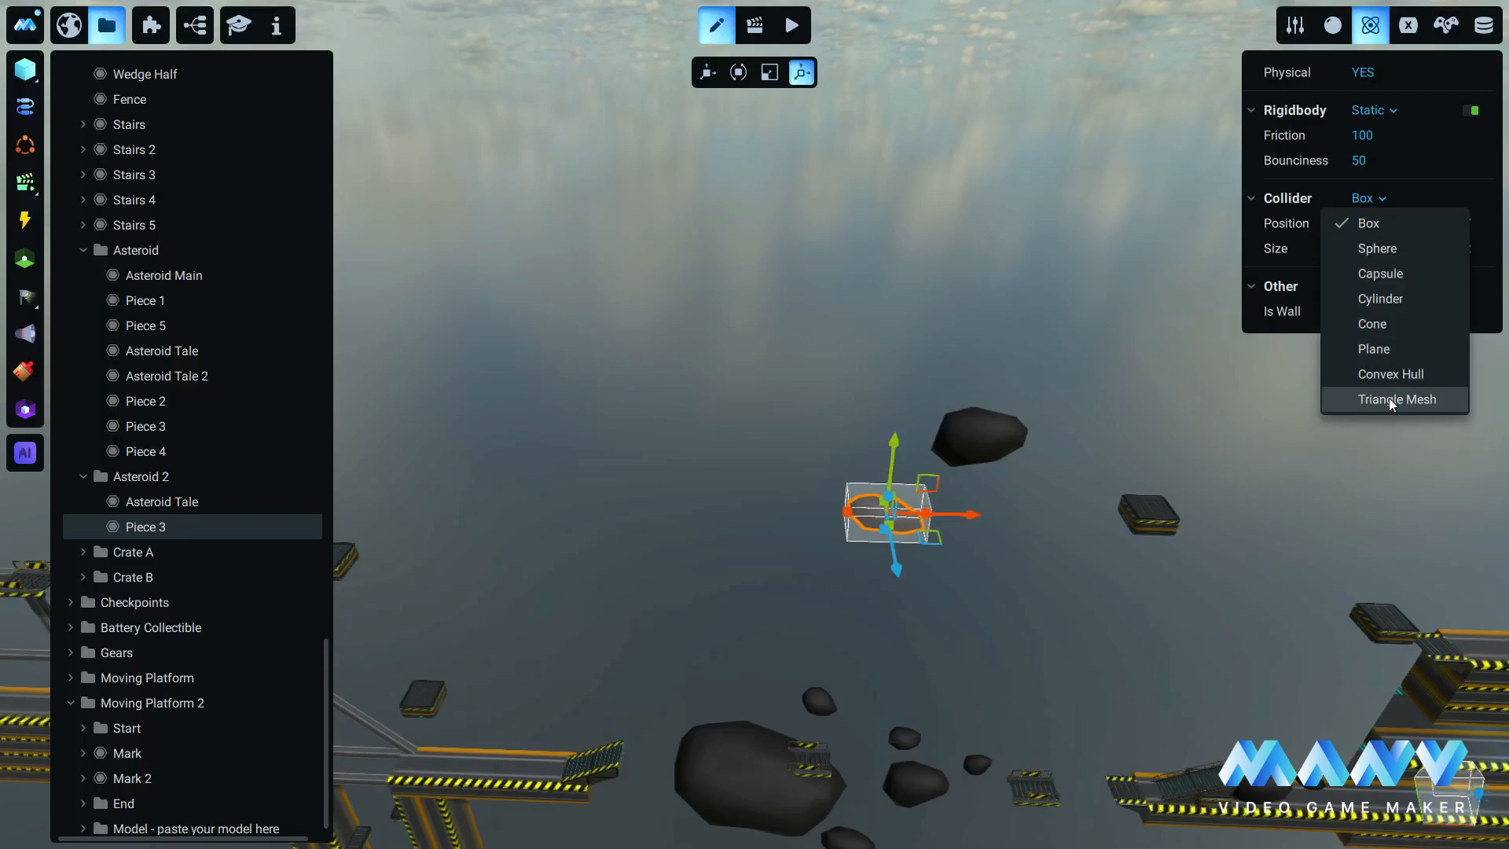
left_click(1389, 400)
left_click(707, 72)
Turn off grid snapping, then lower the Asteroid 2 group slightly and shift it a little in positive X.
right_click_drag(881, 385, 1011, 467)
left_click(164, 476)
left_click_drag(453, 418, 453, 465)
key("s")
key("a")
left_click(716, 126)
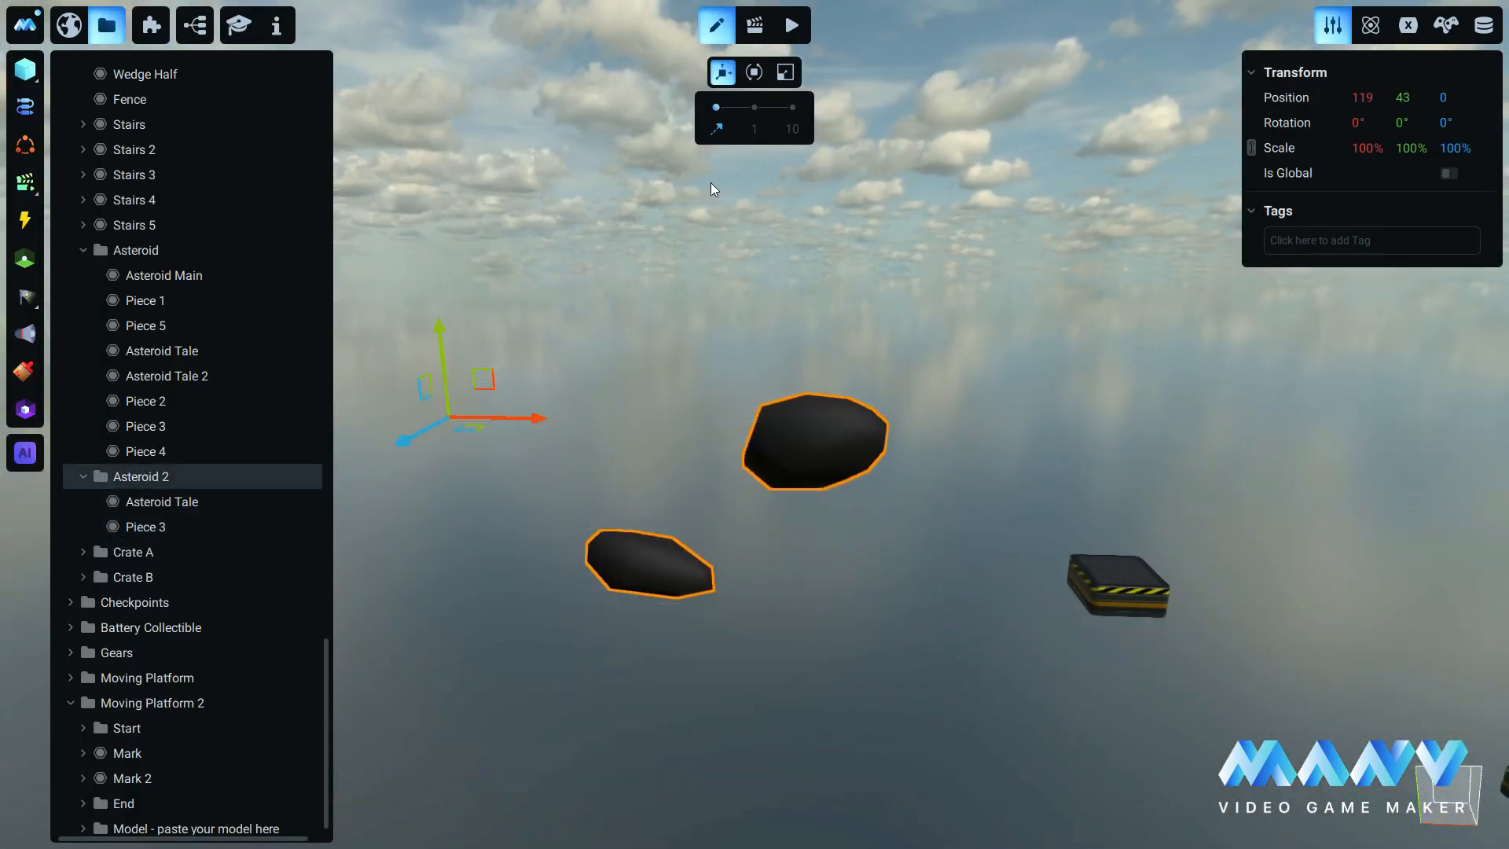
left_click_drag(442, 340, 446, 392)
left_click_drag(542, 472, 571, 472)
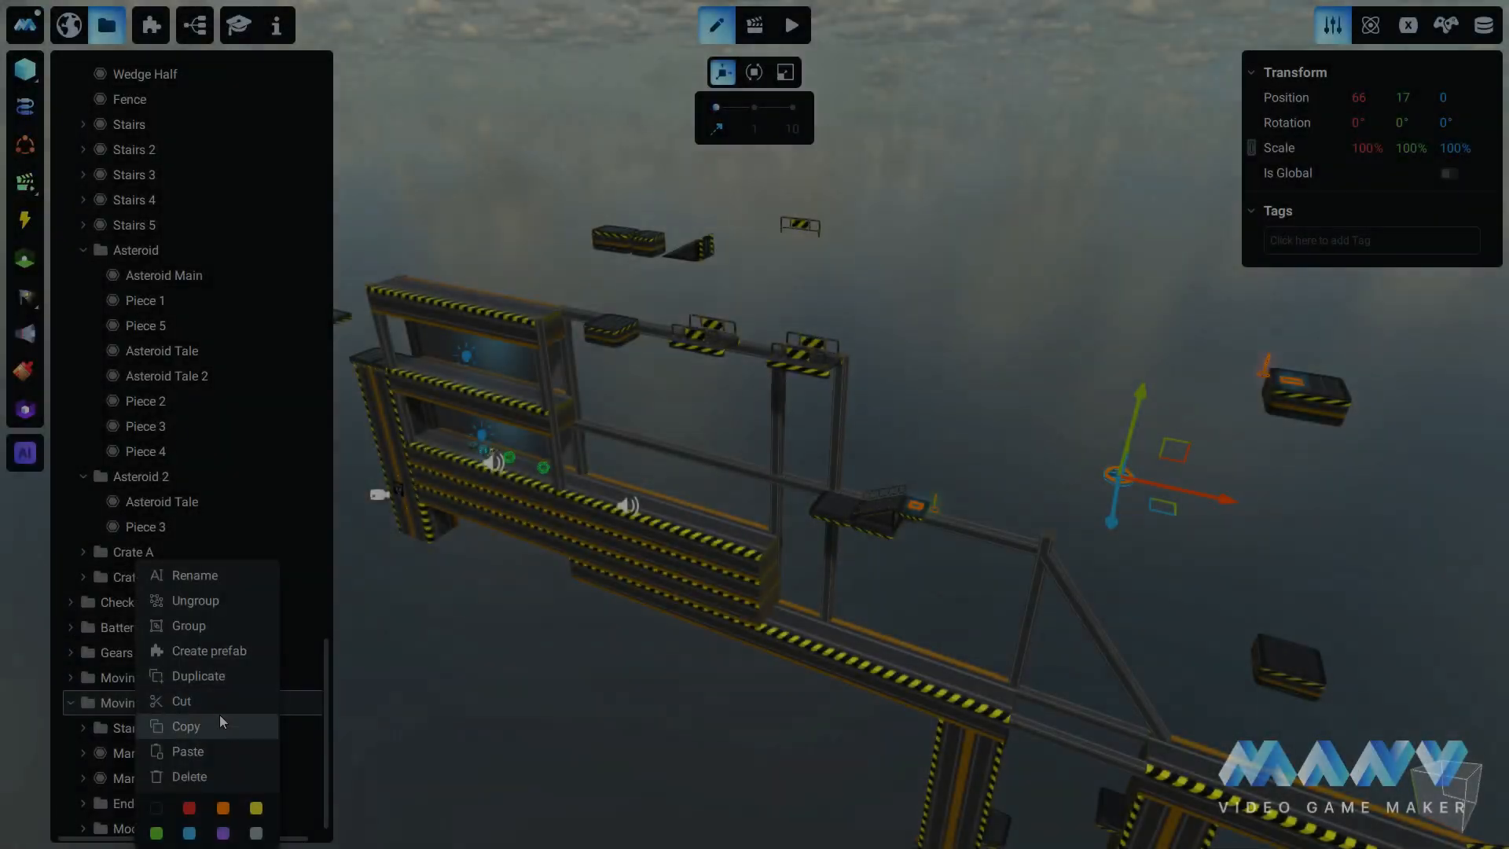
Duplicate the Moving Platform 2 group and move the copy in positive X and upward, between the floating platforms near the far building.
left_click(219, 714)
left_click_drag(898, 454, 1202, 466)
key("d")
left_click_drag(795, 535, 1257, 555)
left_click_drag(1154, 476, 1179, 340)
key("w")
right_click_drag(1188, 550, 904, 621)
Place the Start marker of Moving Platform 3 at about X 8.93, Y -5.55, at the lower floating platform's edge.
left_click(706, 671)
key("s")
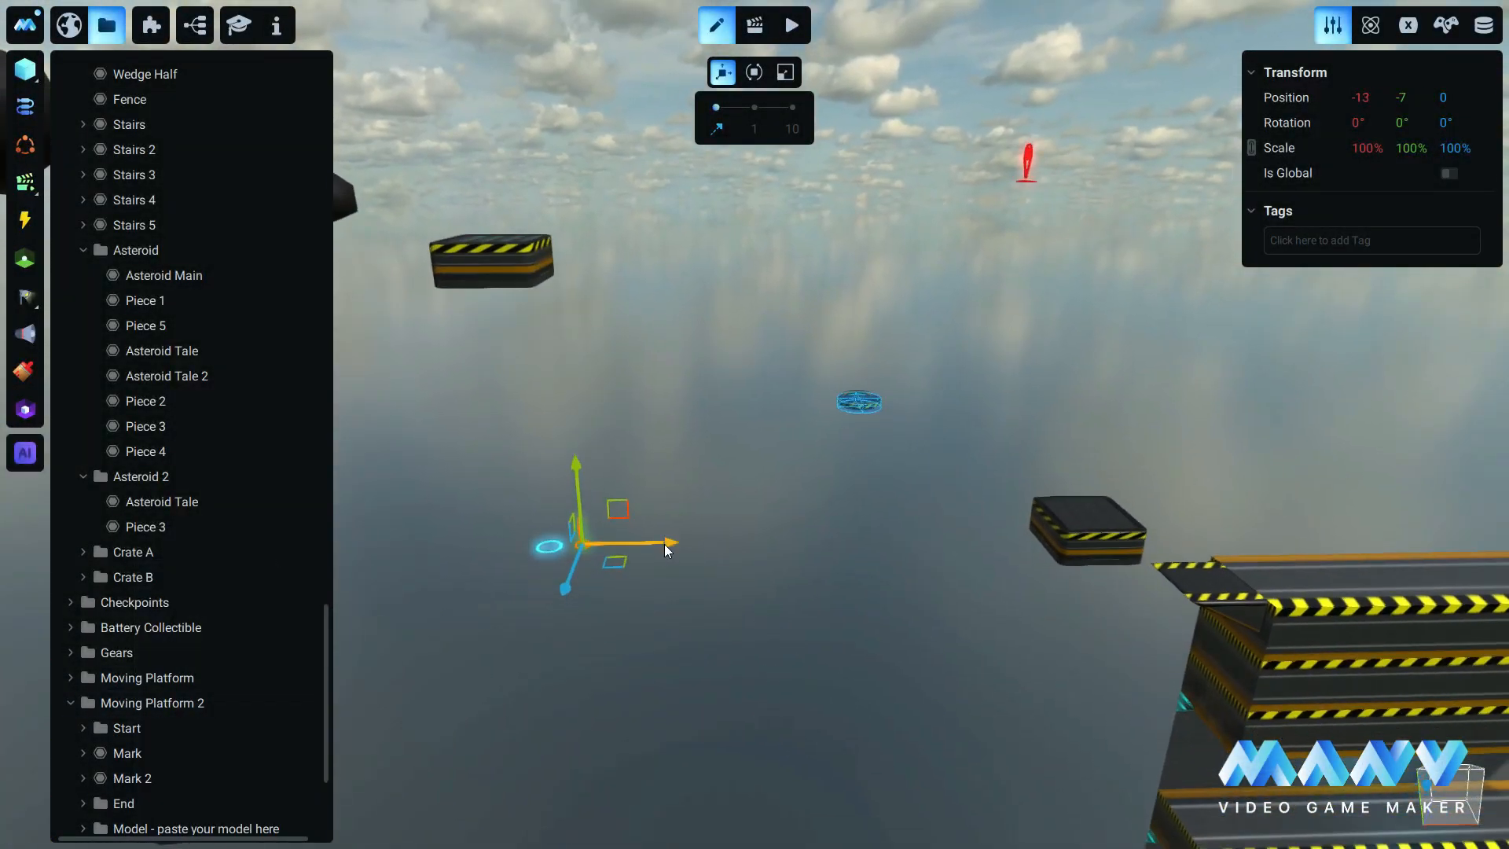
left_click_drag(663, 544, 1107, 577)
key("w")
right_click_drag(1106, 577, 852, 493)
left_click_drag(882, 481, 922, 483)
left_click_drag(841, 401, 866, 315)
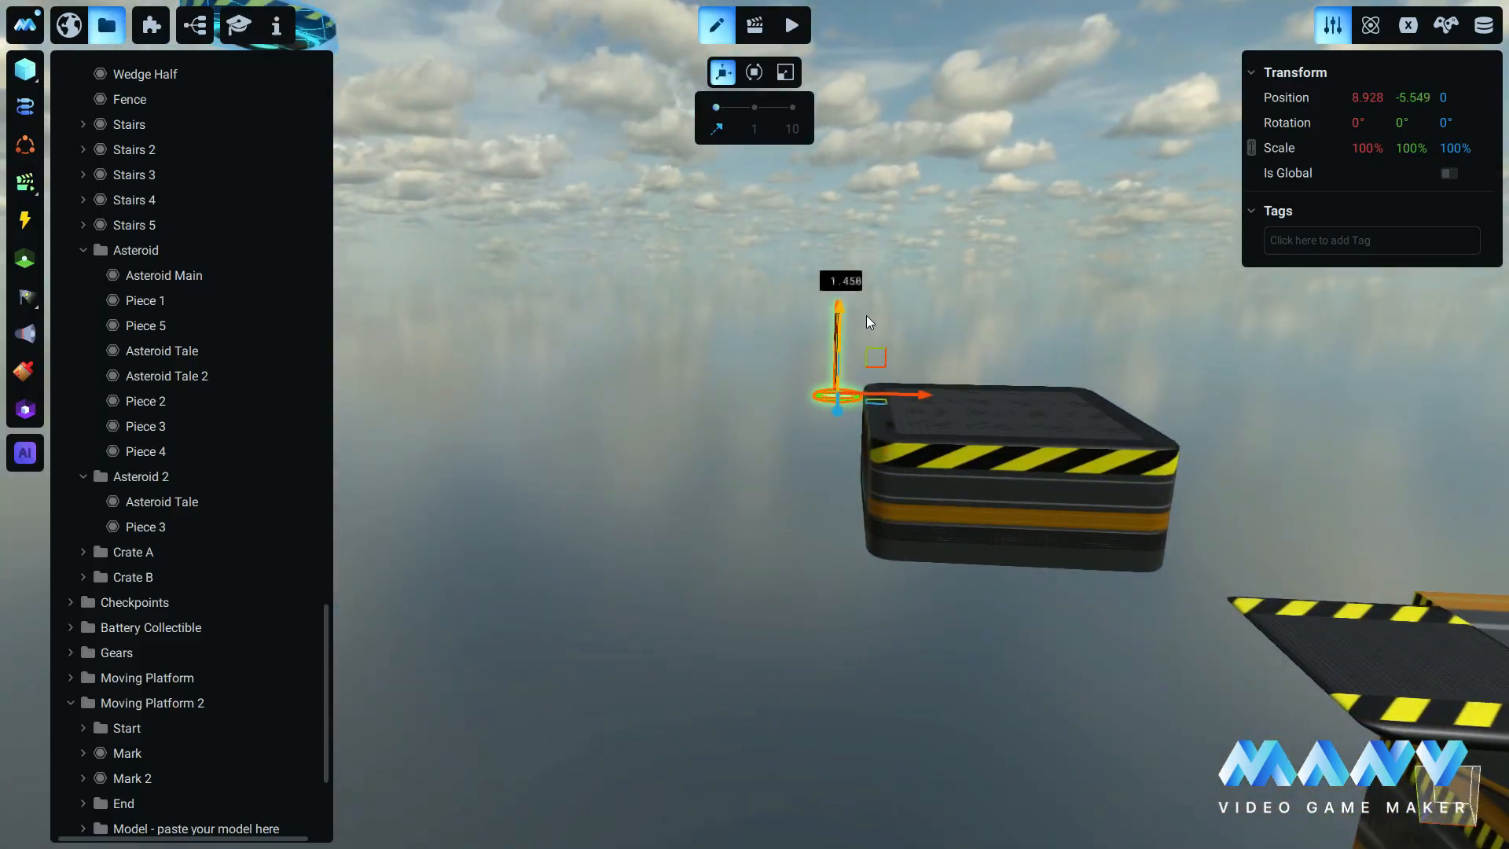
Place the first Mark of Moving Platform 3 on top of the lower floating platform, at about X 10.44, Y -5.79.
key("e")
mouse_move(924, 327)
right_mouse_down()
mouse_move(950, 404)
mouse_move(802, 431)
right_mouse_up()
key("s")
left_click(677, 386)
left_click_drag(748, 404, 1209, 492)
key("w")
right_click_drag(1209, 492, 1022, 450)
key("s")
left_click_drag(986, 473, 988, 390)
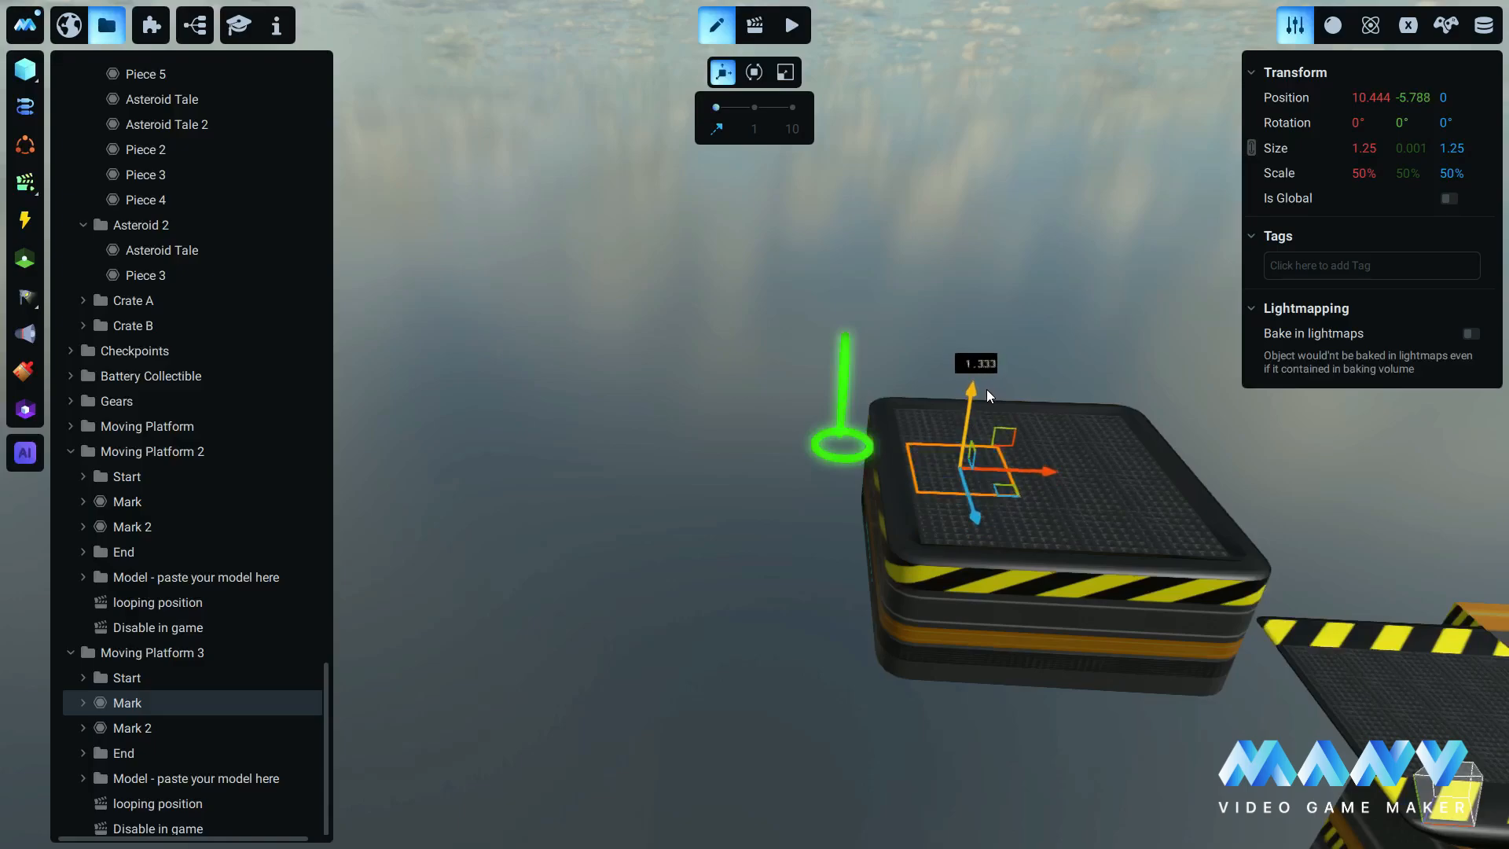
Move the End marker of Moving Platform 3 in negative X and lower it to the edge of the upper floating platform.
key("s")
right_click_drag(987, 389, 959, 346)
left_click(1061, 243)
key("e")
mouse_move(896, 401)
right_mouse_down()
mouse_move(880, 469)
mouse_move(861, 464)
right_mouse_up()
key("s")
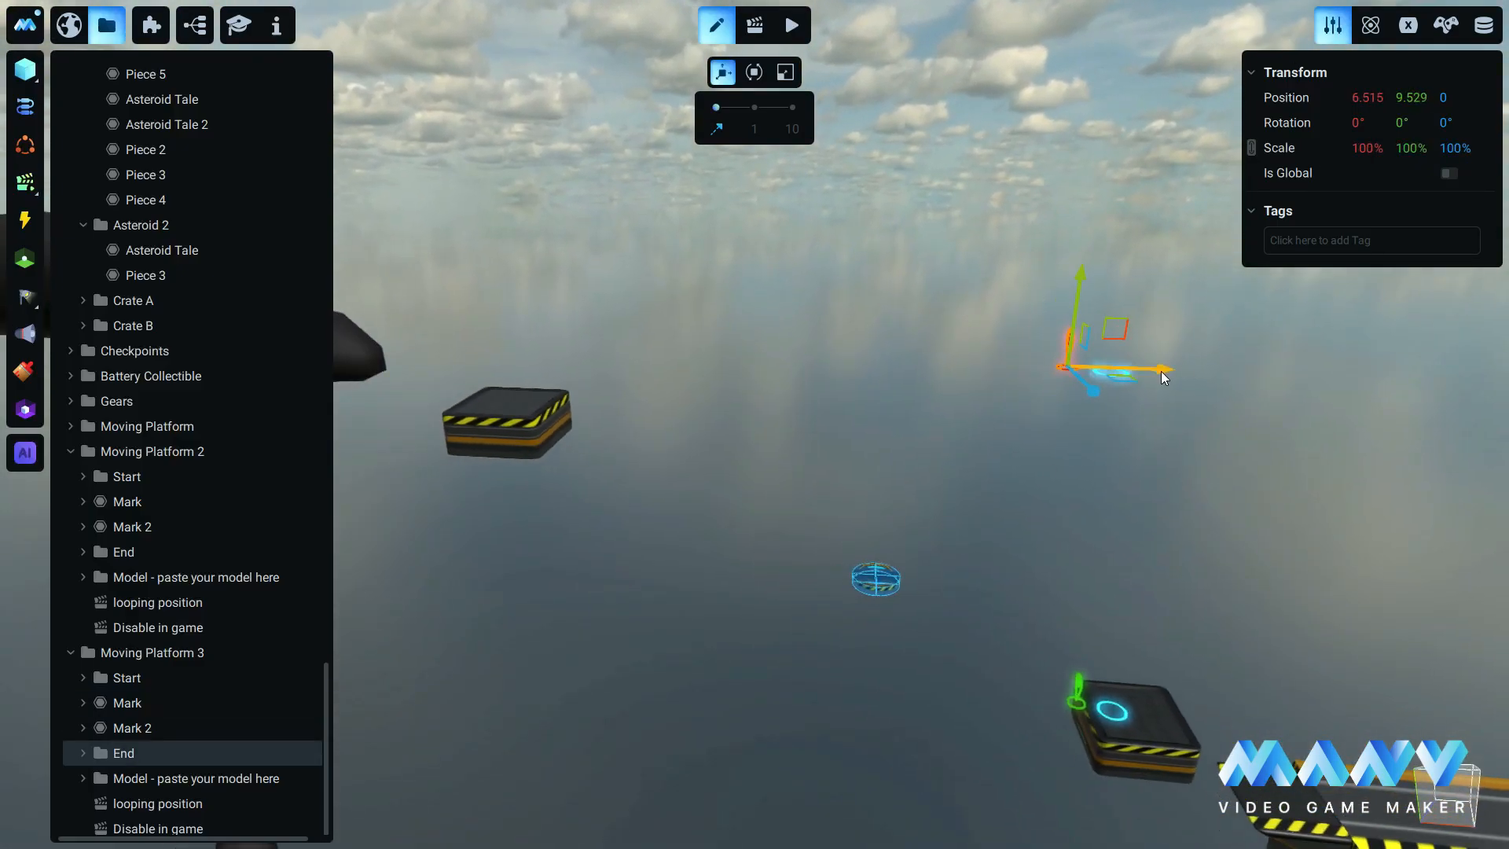
left_click_drag(1161, 371, 971, 379)
key("a")
right_click_drag(972, 379, 1038, 424)
left_click_drag(756, 351, 757, 423)
mouse_move(904, 503)
right_mouse_down()
mouse_move(863, 511)
mouse_move(825, 440)
right_mouse_up()
left_click_drag(835, 423, 822, 423)
Move Mark 2 of Moving Platform 3 to X -14.755 and lower it onto the upper floating platform.
right_click_drag(857, 440, 944, 401)
left_click(1069, 403)
right_click_drag(981, 489, 880, 482)
key("e")
mouse_move(1284, 559)
left_mouse_down()
mouse_move(960, 629)
mouse_move(774, 633)
left_mouse_up()
right_click_drag(1101, 621, 1007, 623)
key("w")
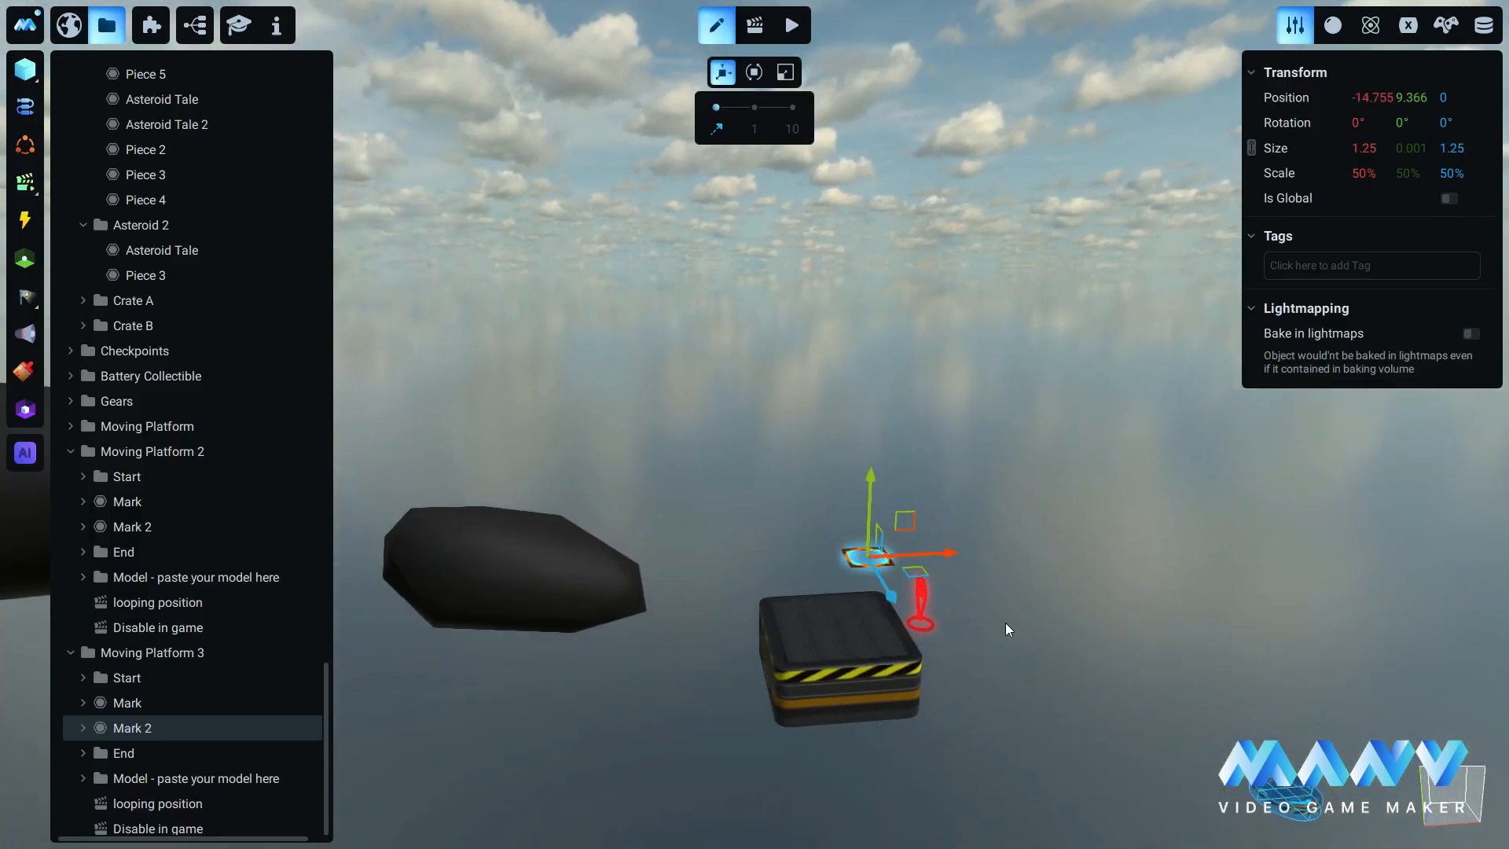
left_click_drag(938, 483, 951, 596)
right_click_drag(951, 596, 932, 706)
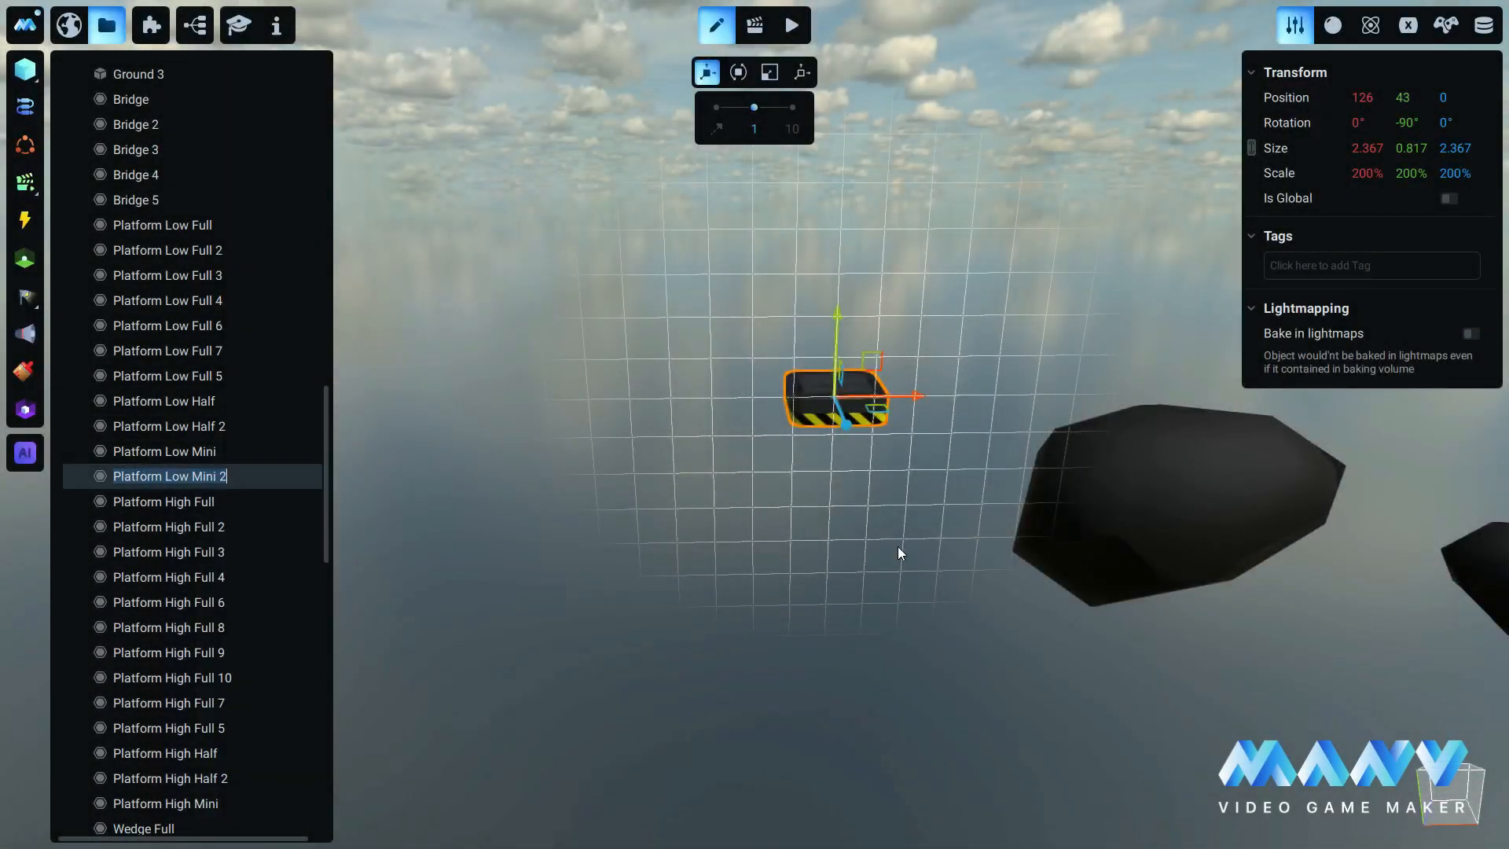
Rename Platform Low Mini 2 as "dynamic platform" and set its rigidbody to Kinematic.
type("dynamic platform")
key("Return")
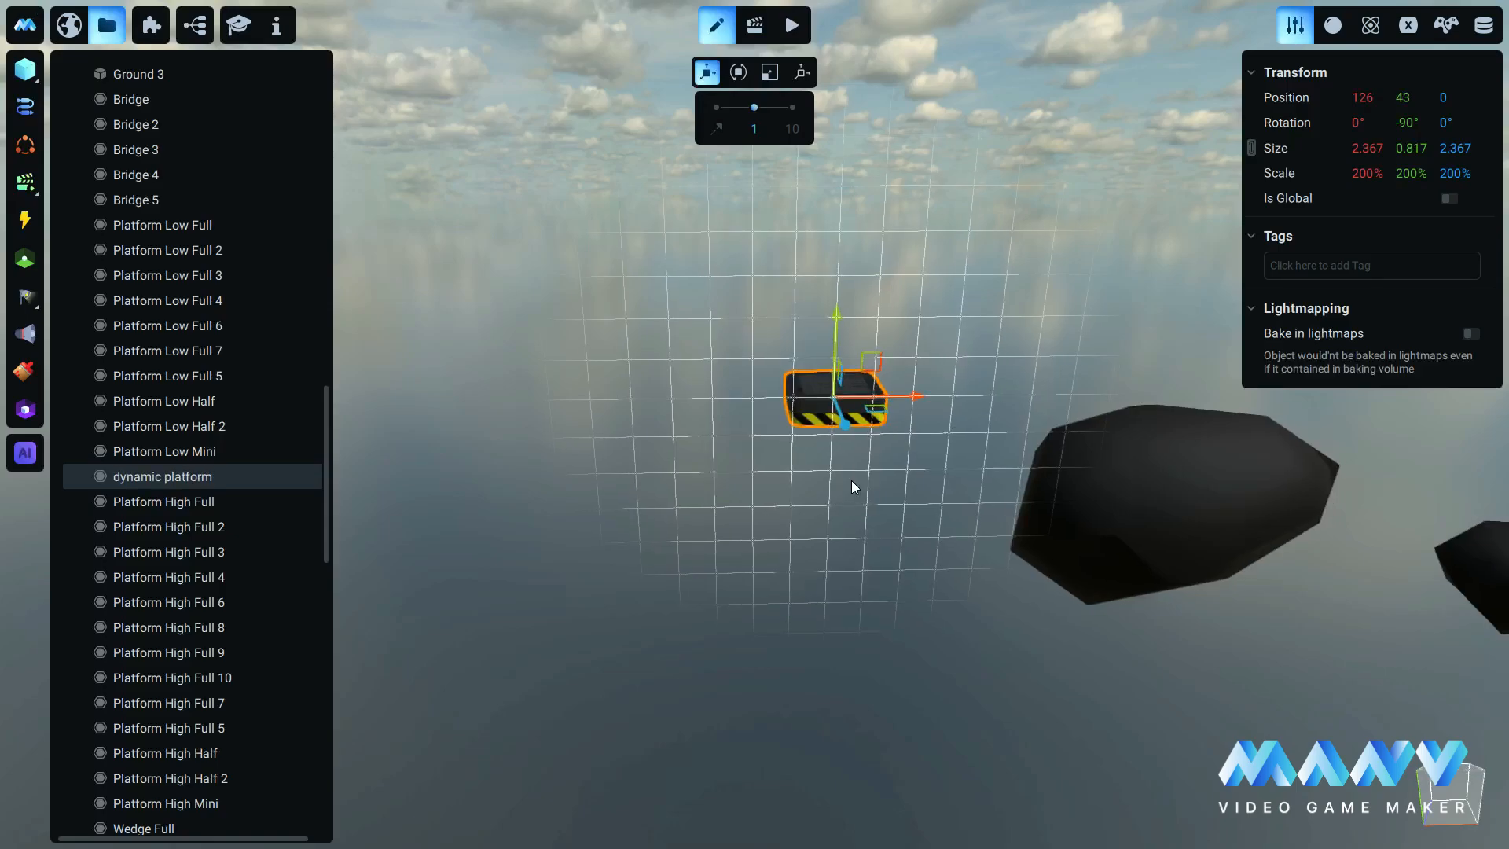
left_click(1369, 35)
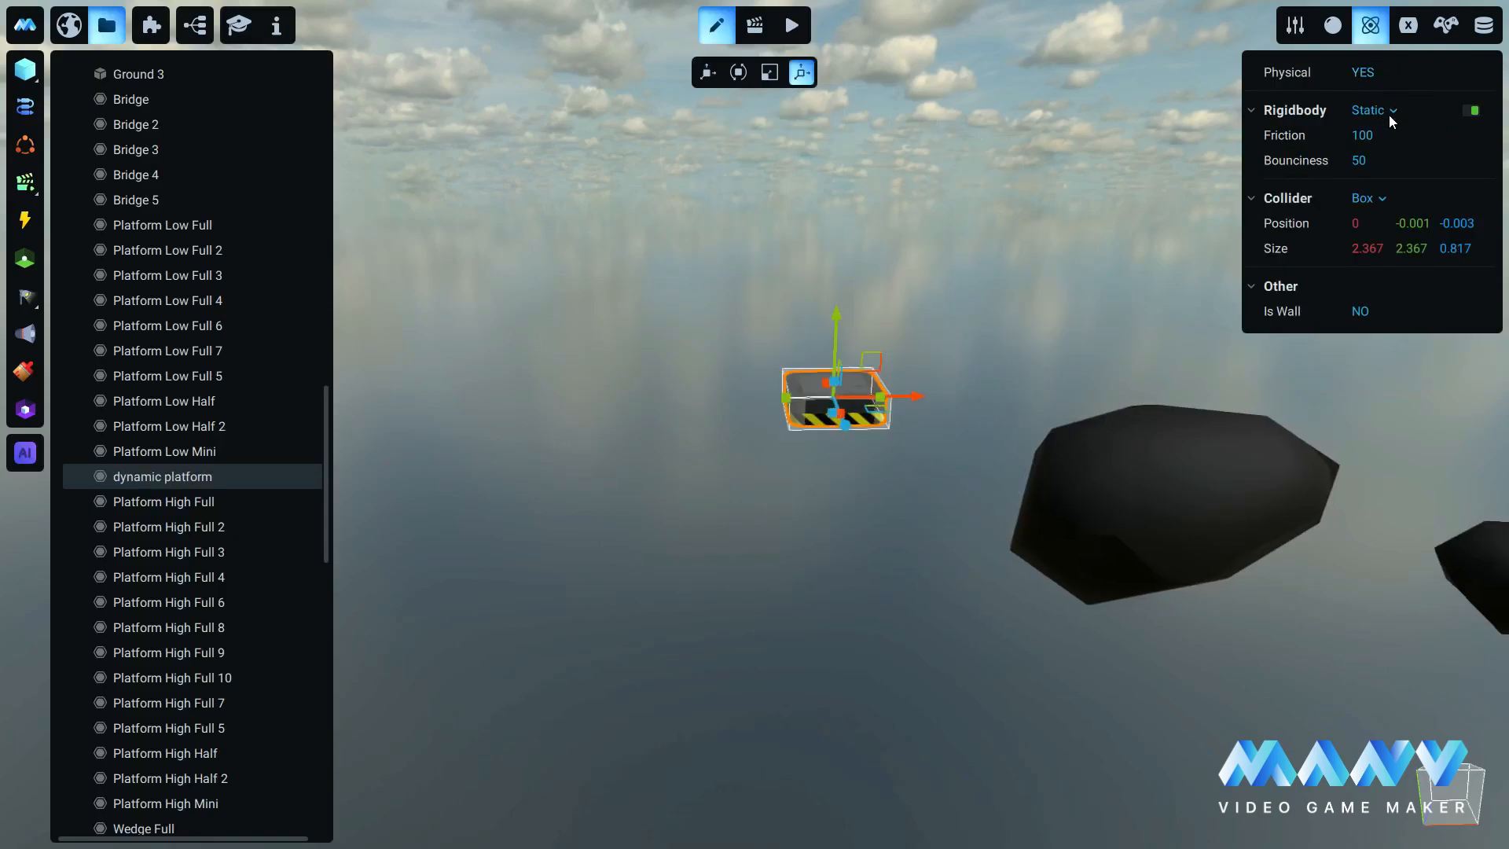
left_click(1389, 113)
mouse_move(997, 415)
right_mouse_down()
mouse_move(969, 426)
mouse_move(1008, 437)
right_mouse_up()
key("w")
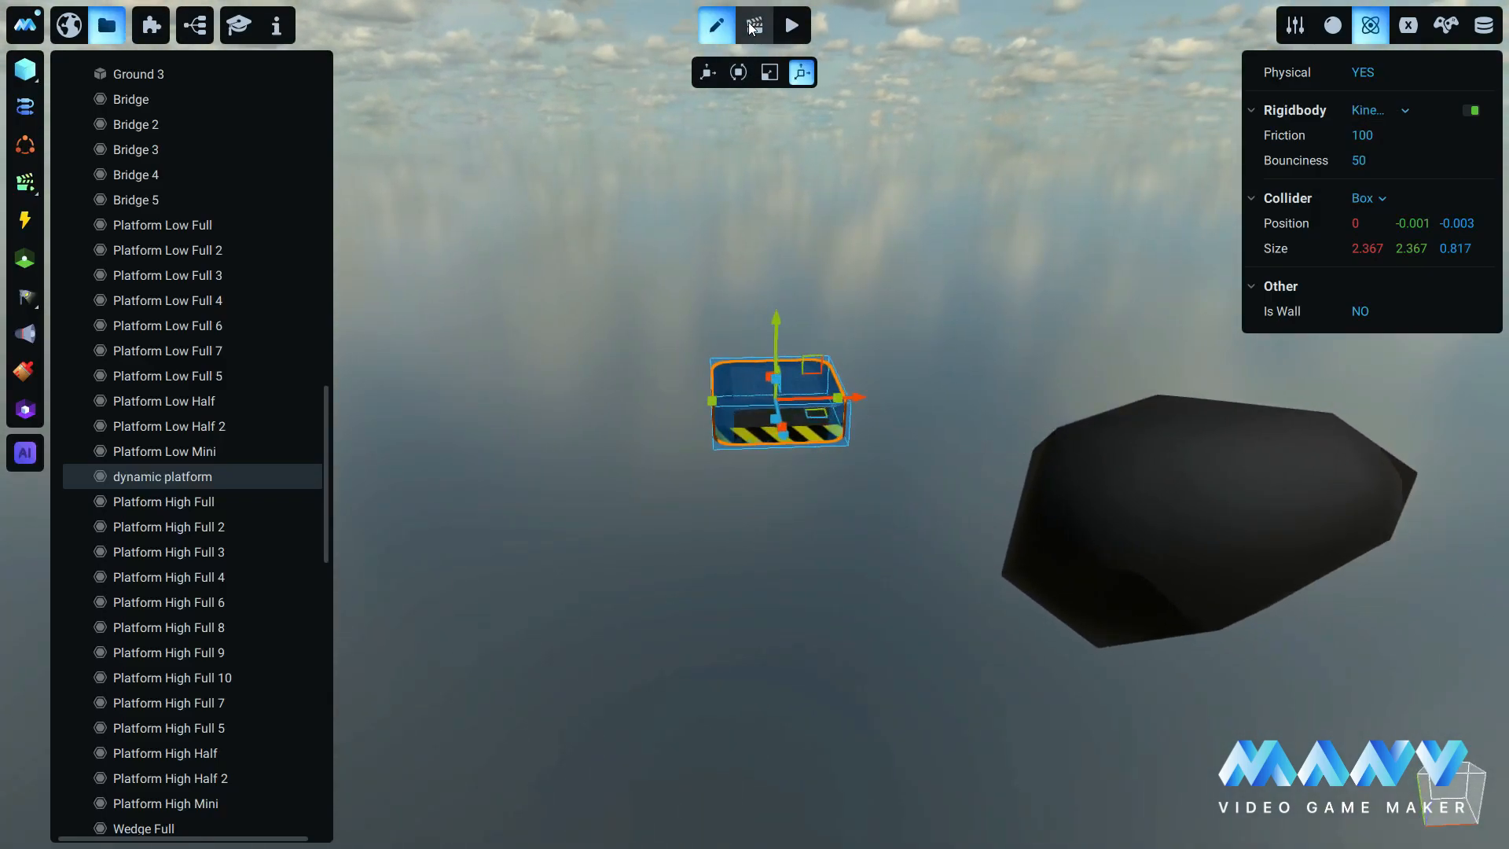
Create an animation on the dynamic platform and rename it "Turned off".
left_click(753, 25)
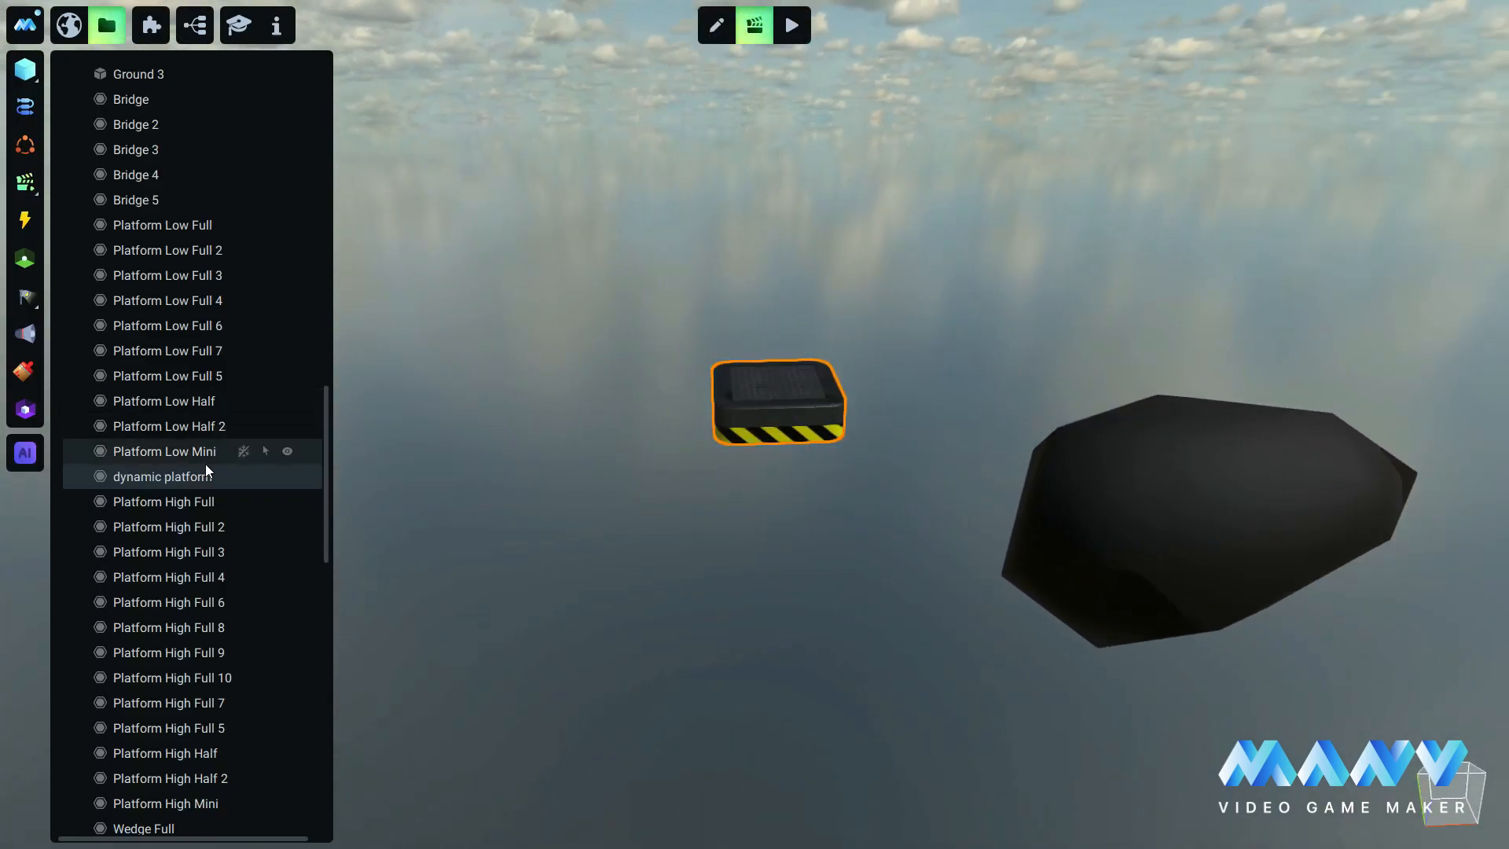
right_click(188, 477)
left_click(319, 493)
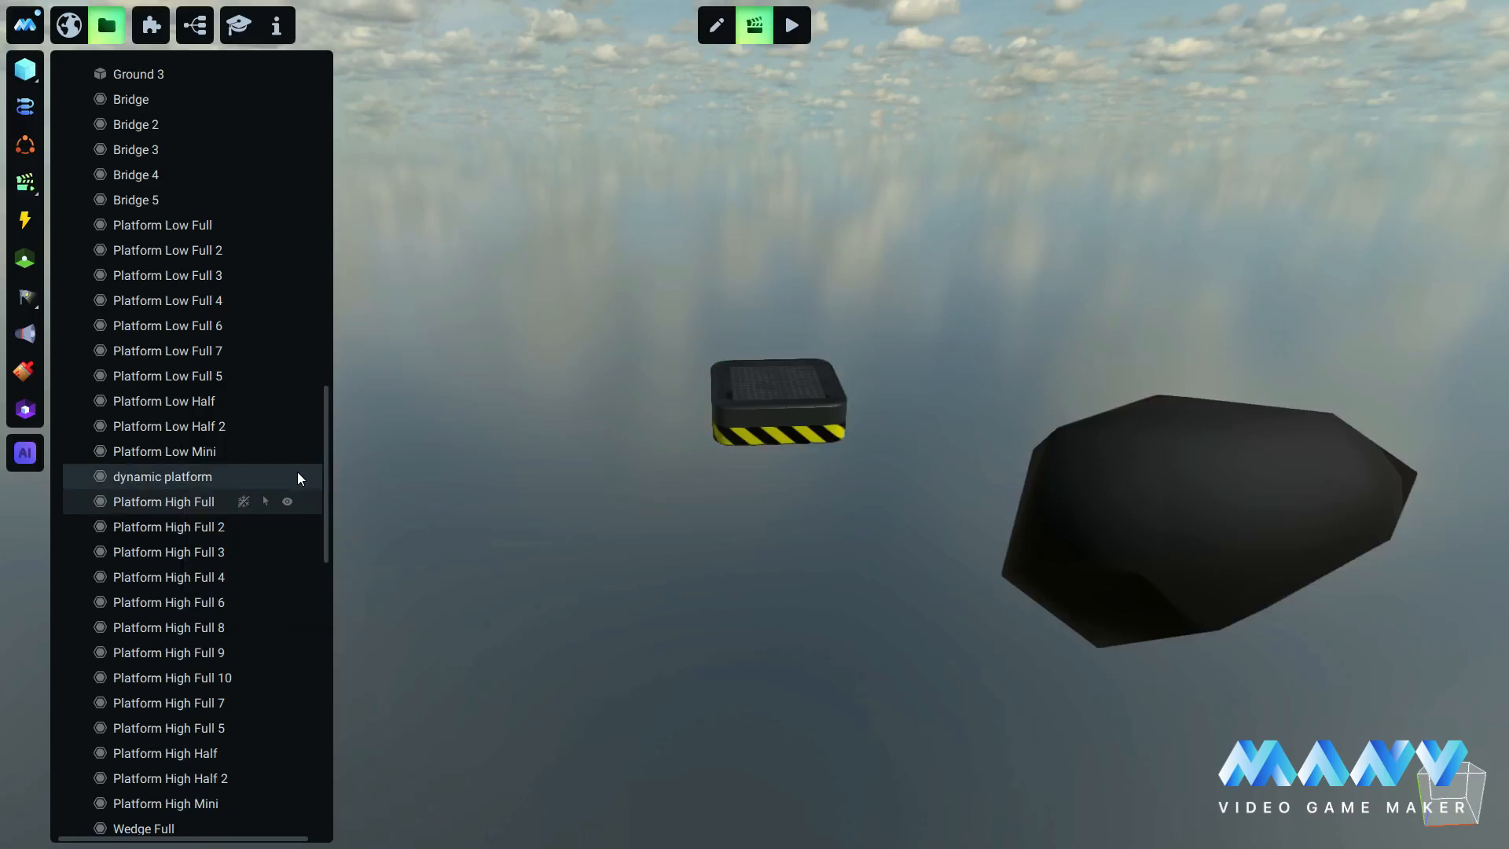
right_click(167, 501)
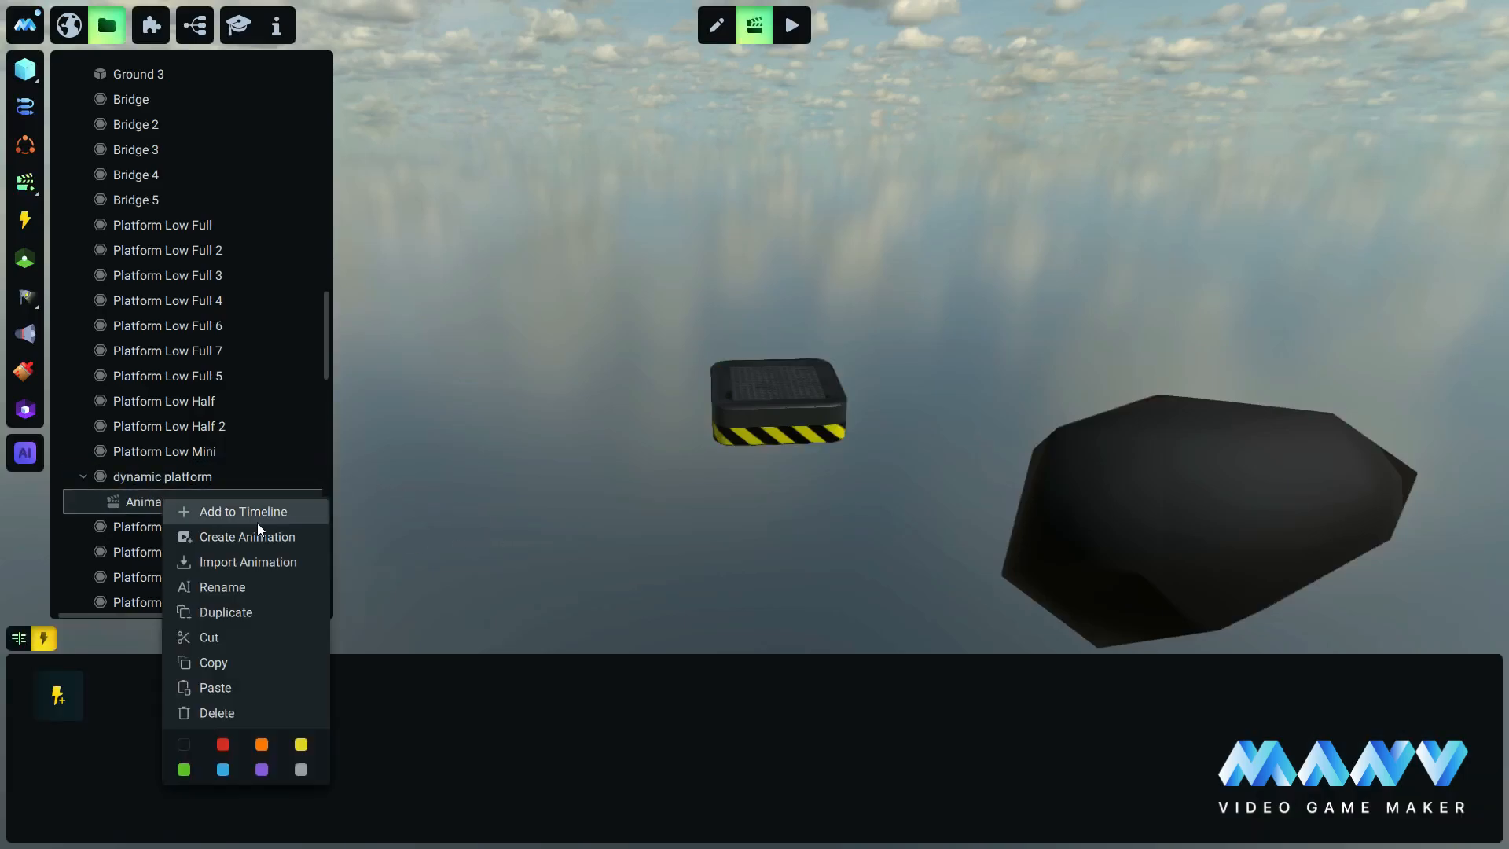
left_click(242, 588)
type("Turned off")
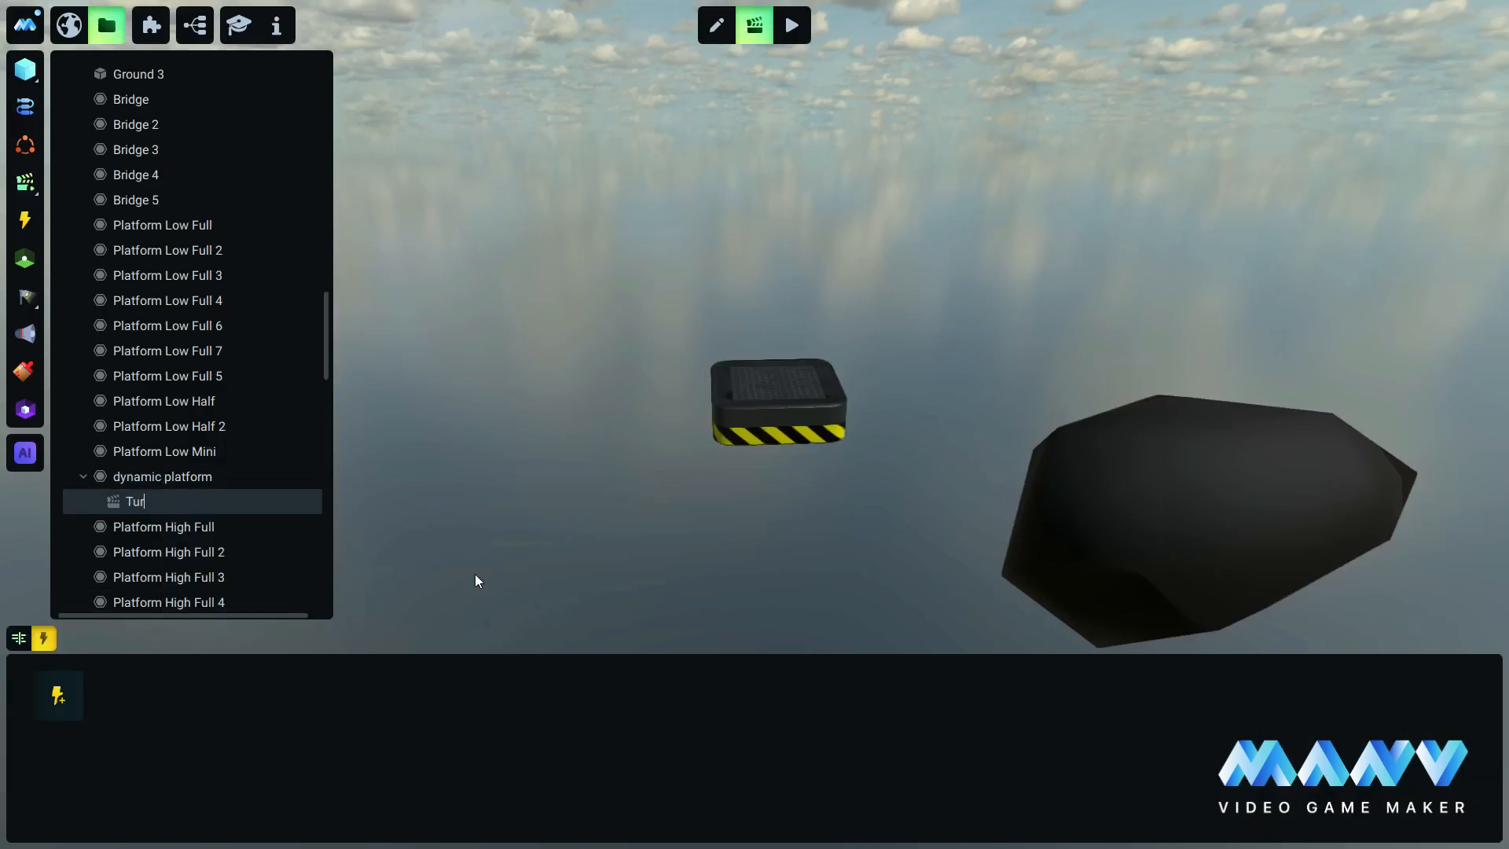
key("Return")
Add a Collision Started trigger to the Turned off animation between MainCharacter and the dynamic platform.
left_click(59, 694)
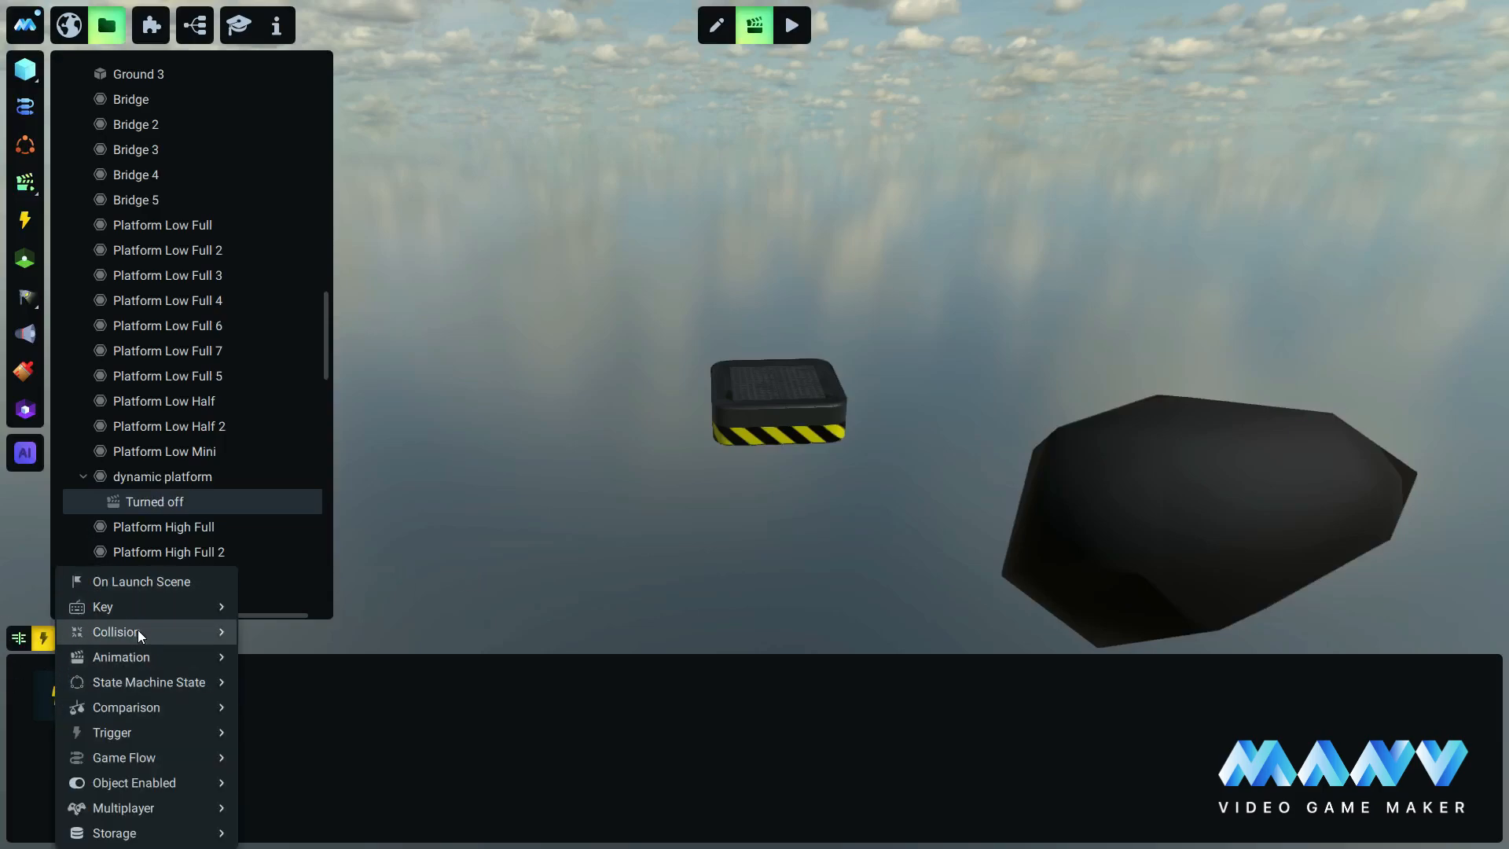
mouse_move(138, 631)
left_click(318, 628)
left_click(132, 683)
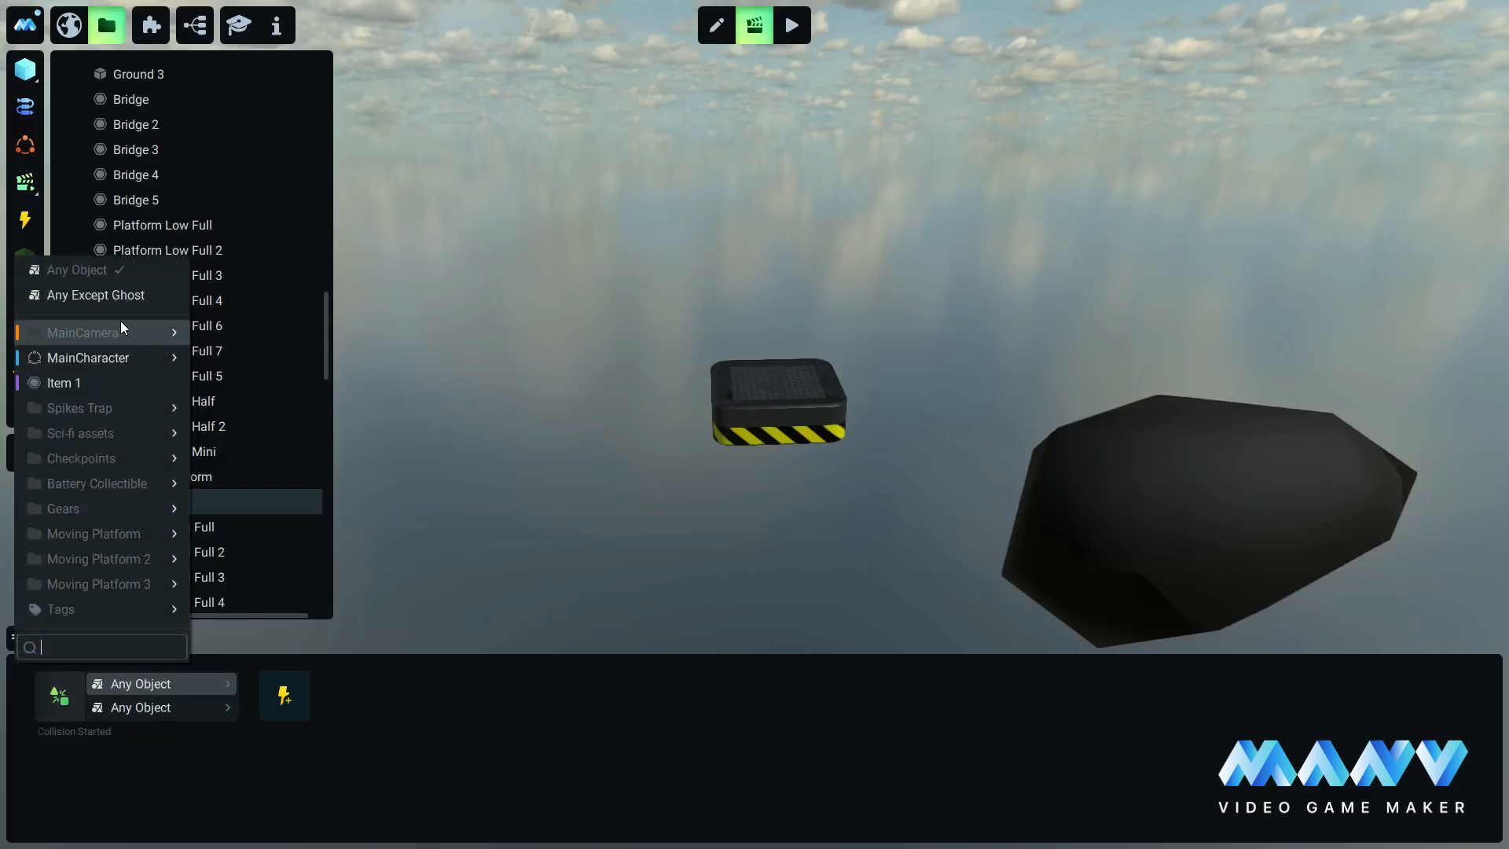
left_click(80, 358)
left_click(152, 710)
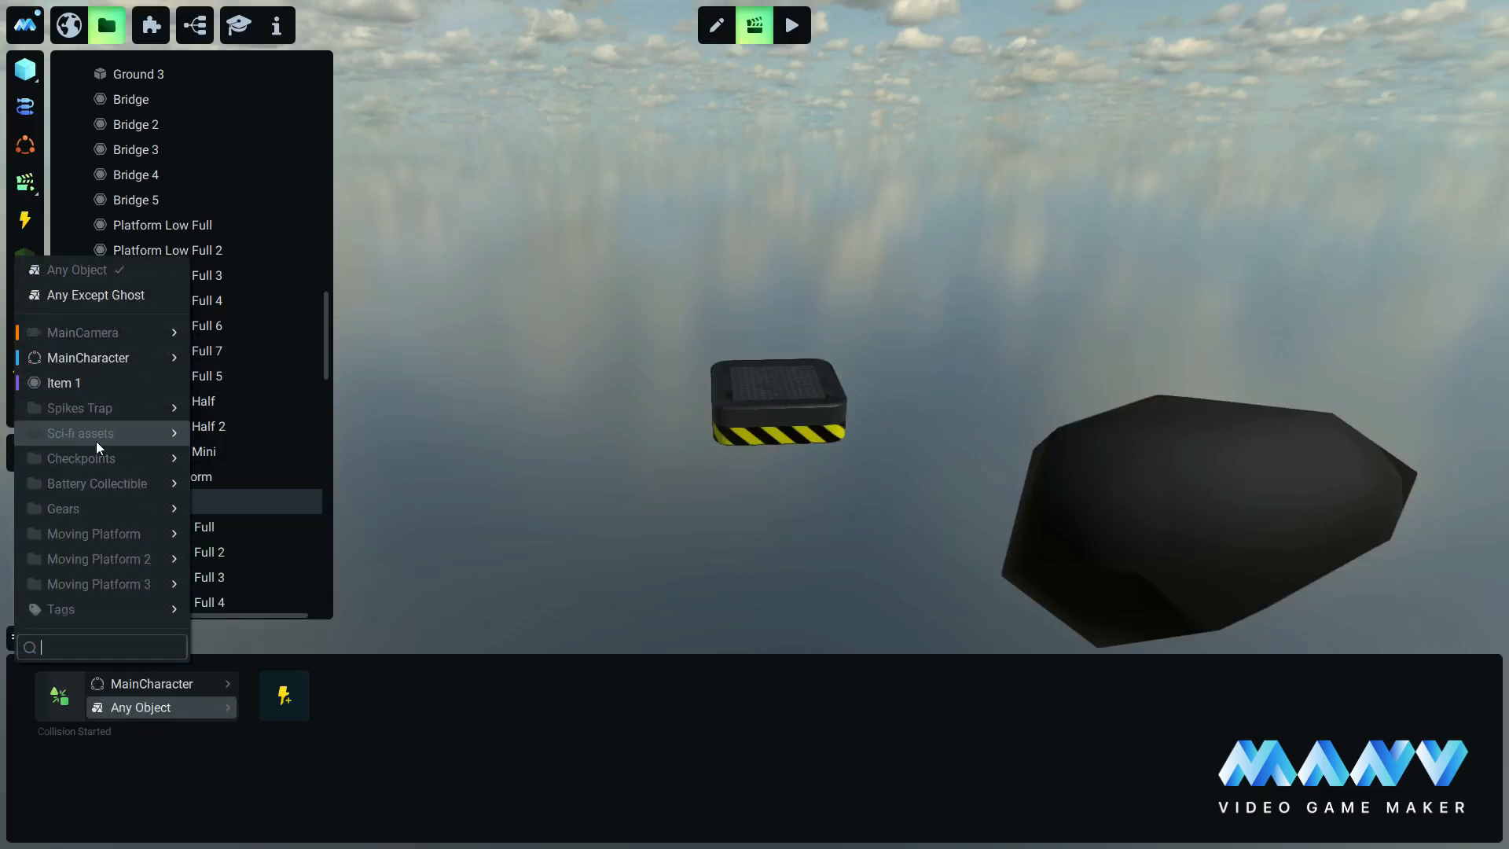
mouse_move(96, 441)
scroll(281, 577, "down", 10)
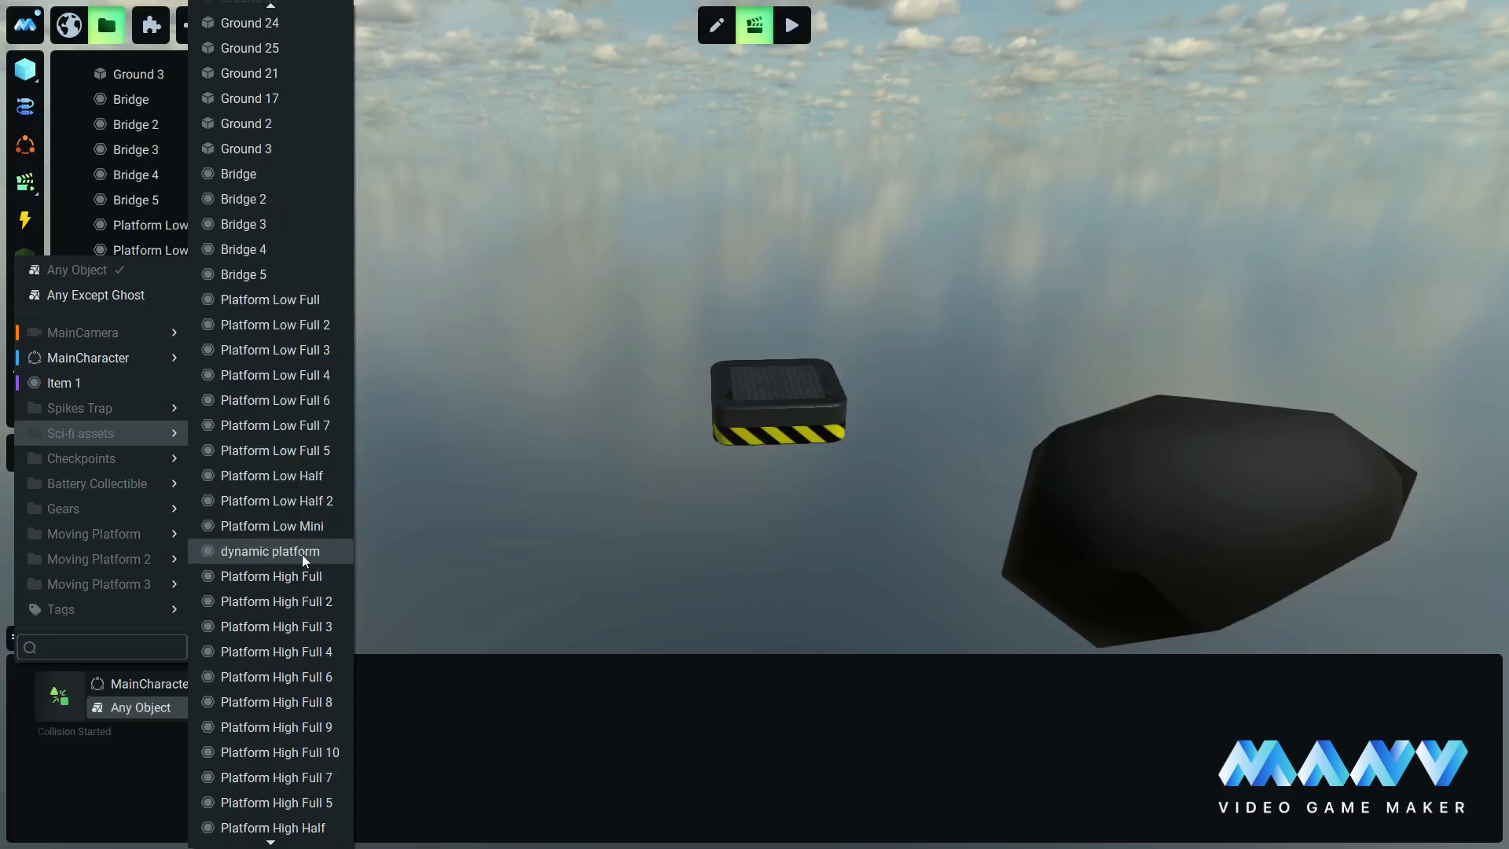
left_click(276, 554)
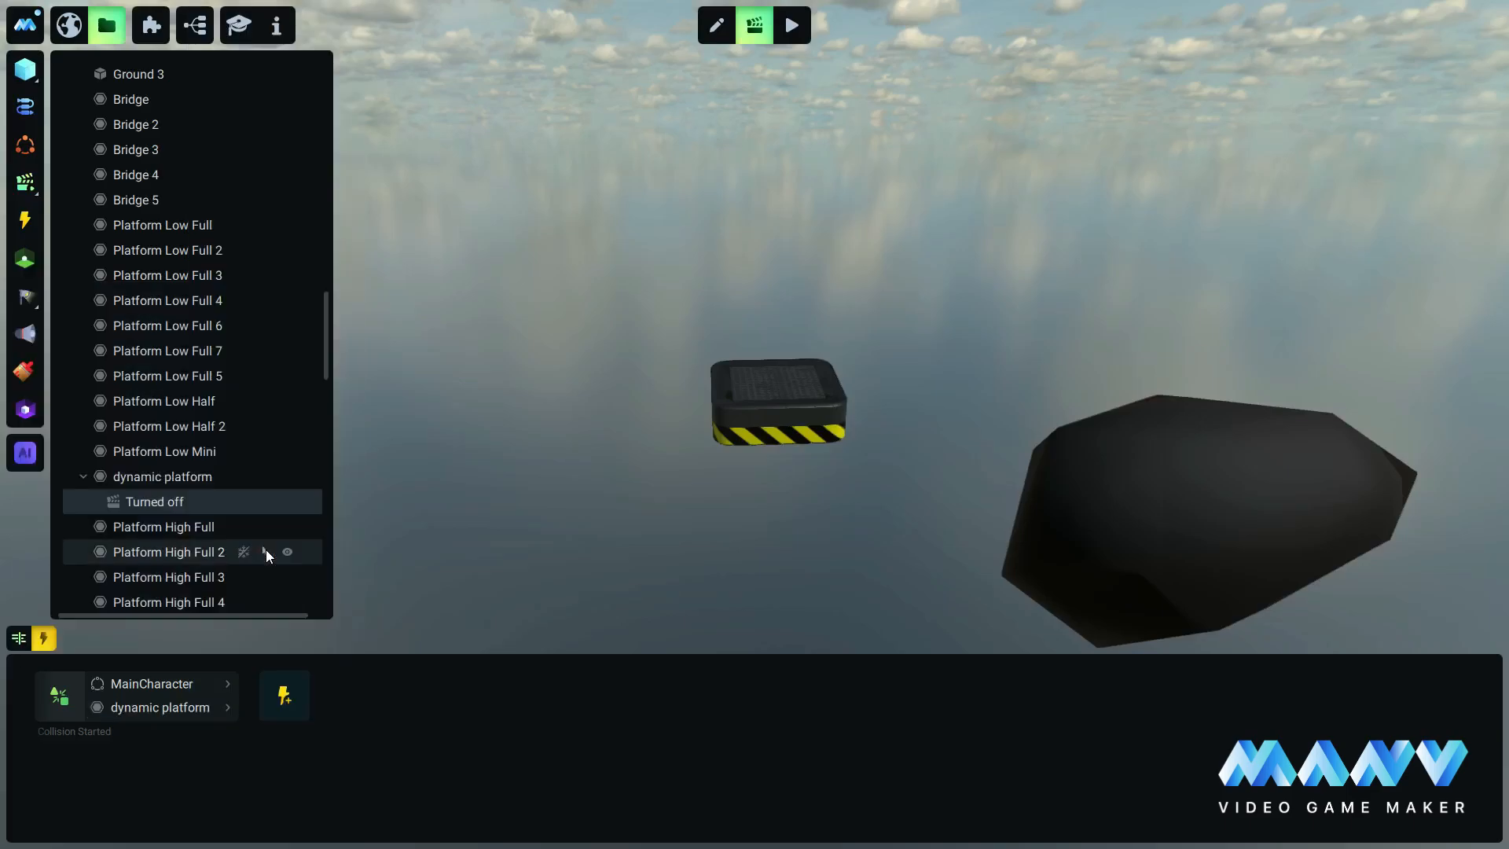
Add the dynamic platform to the timeline of the Turned off animation.
left_click(17, 640)
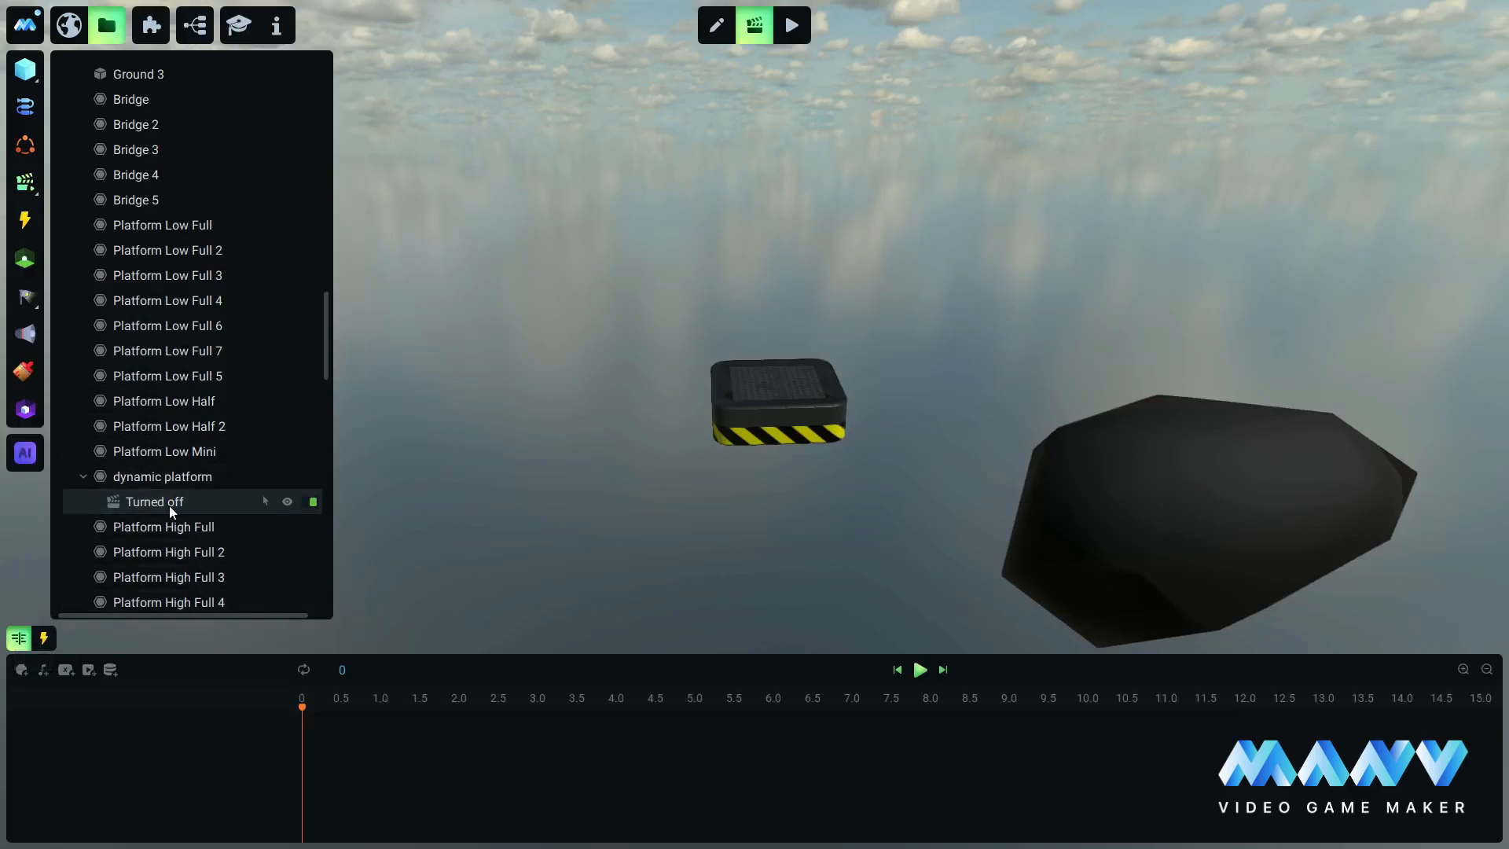
right_click(167, 481)
left_click(239, 495)
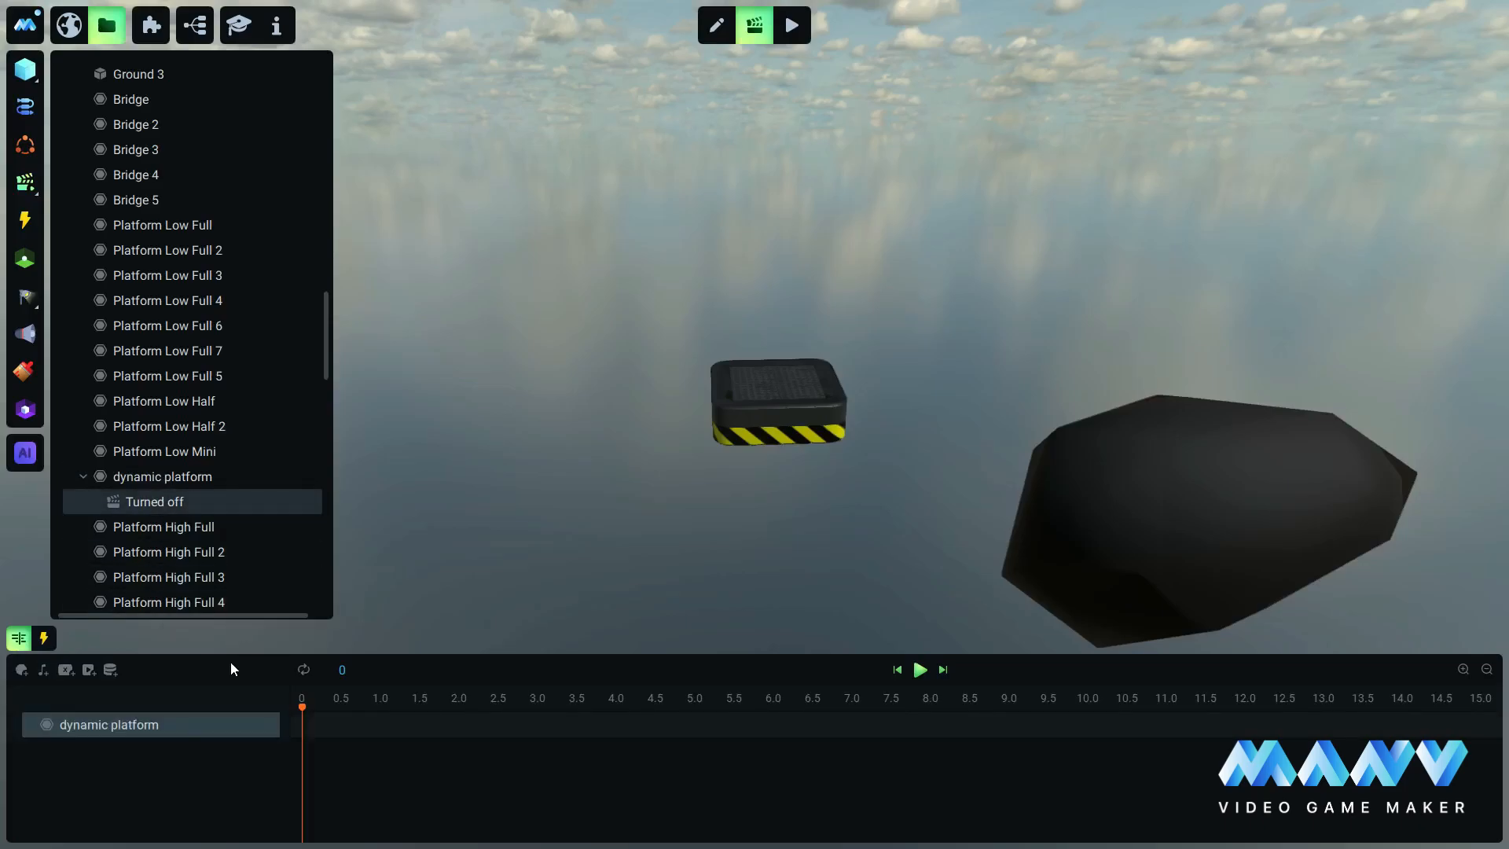
Duplicate the Industrial material and assign the copy, Industrial 2, to the dynamic platform.
left_click(751, 404)
left_click(780, 385)
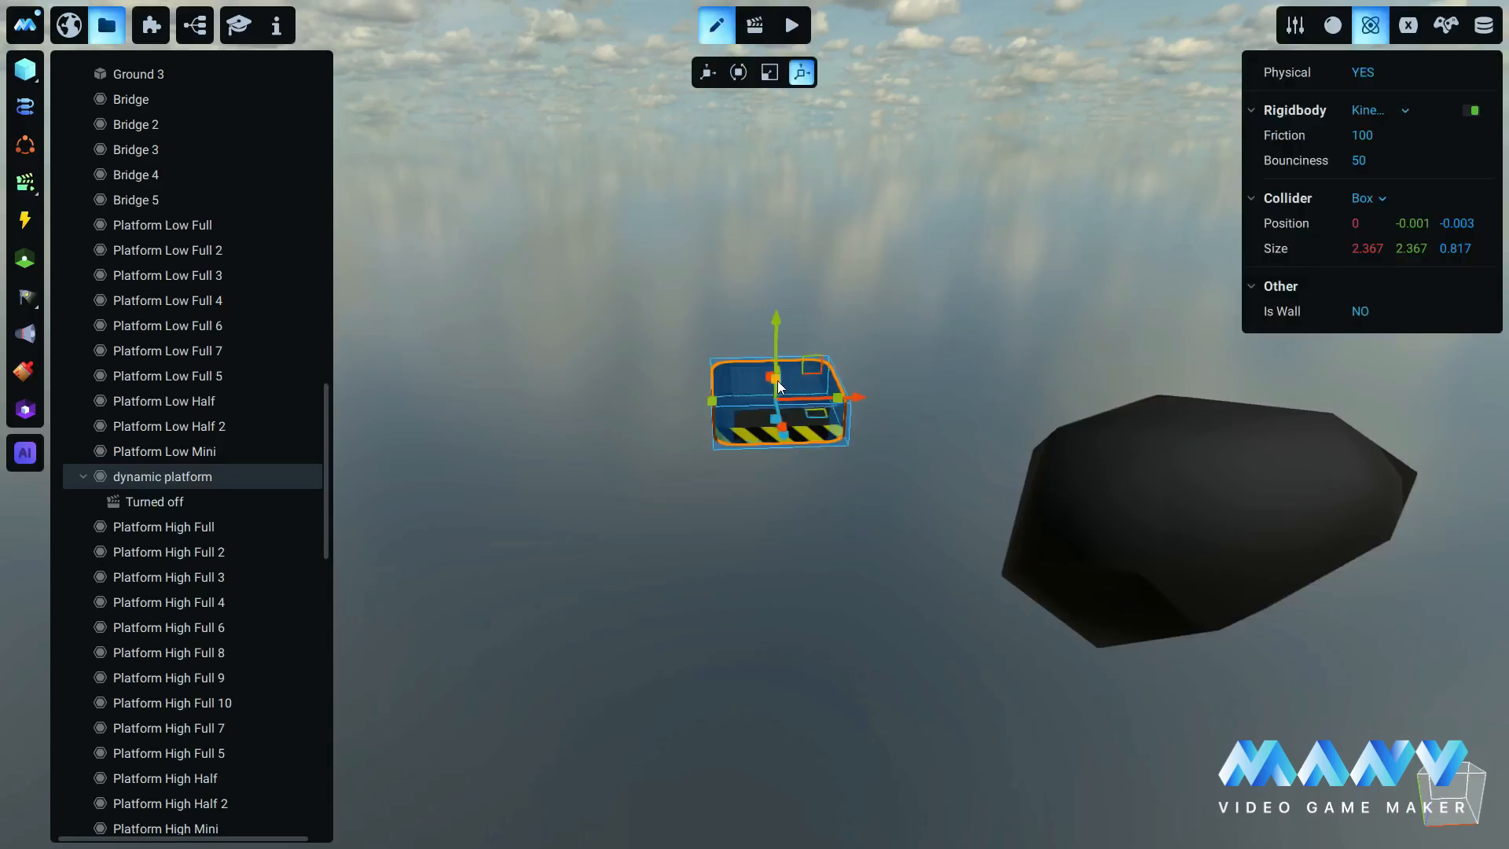
left_click(1334, 30)
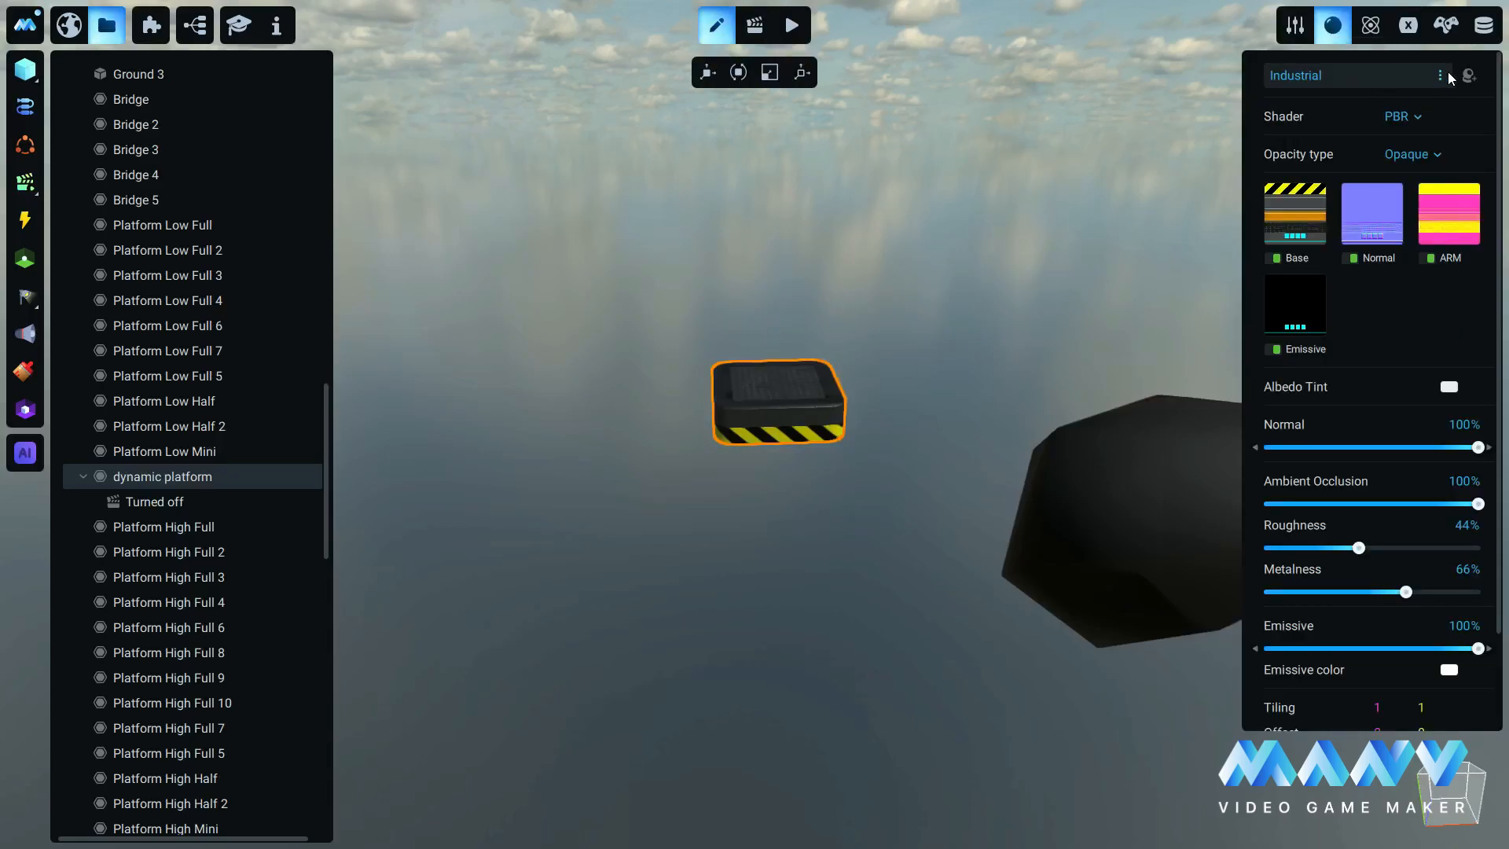
left_click(1293, 77)
left_click(1049, 74)
type("ind")
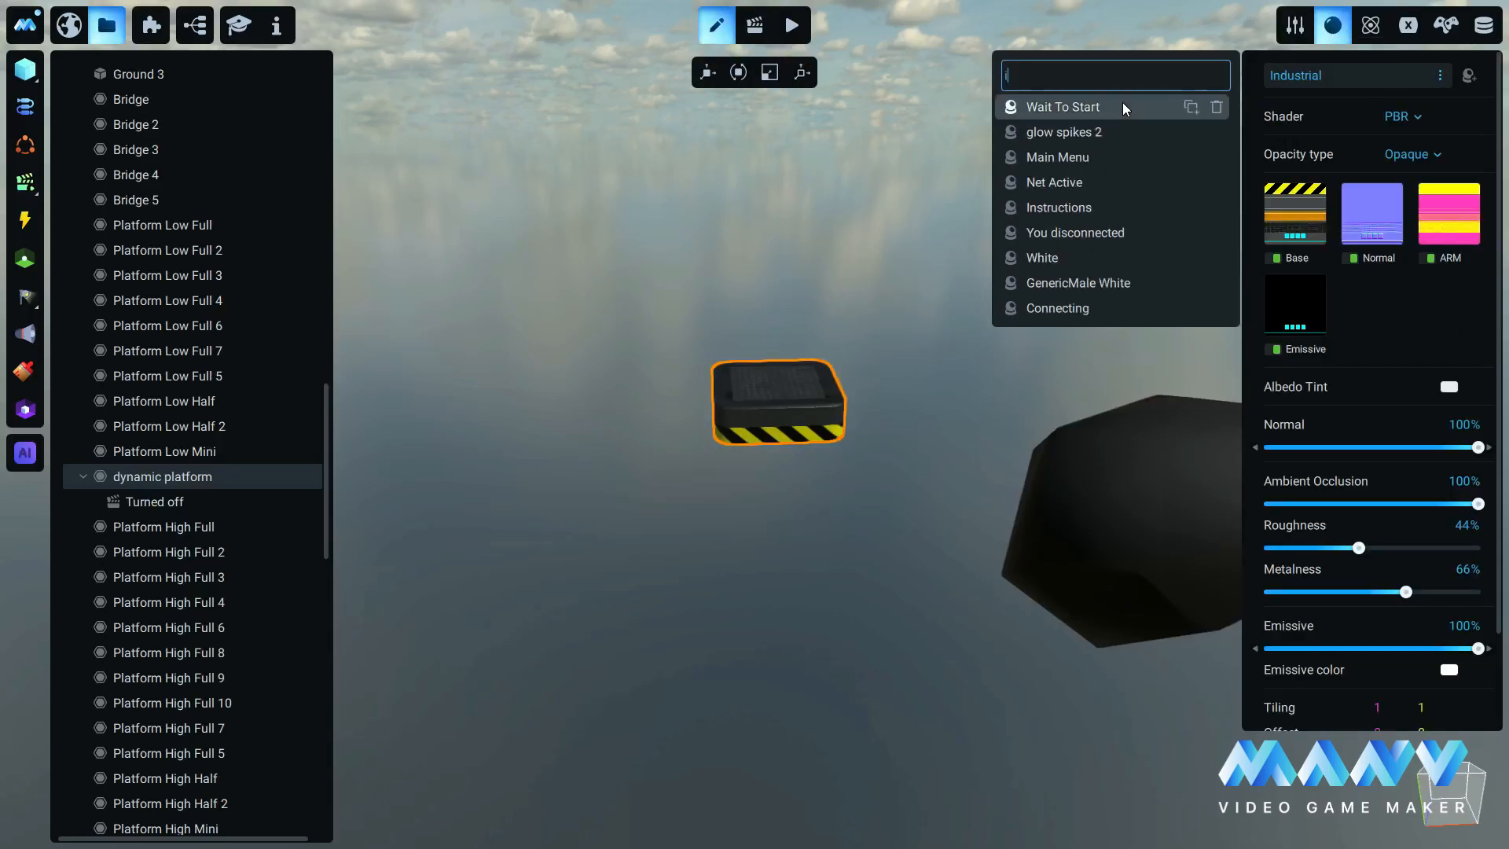
left_click(1194, 106)
left_click(1084, 134)
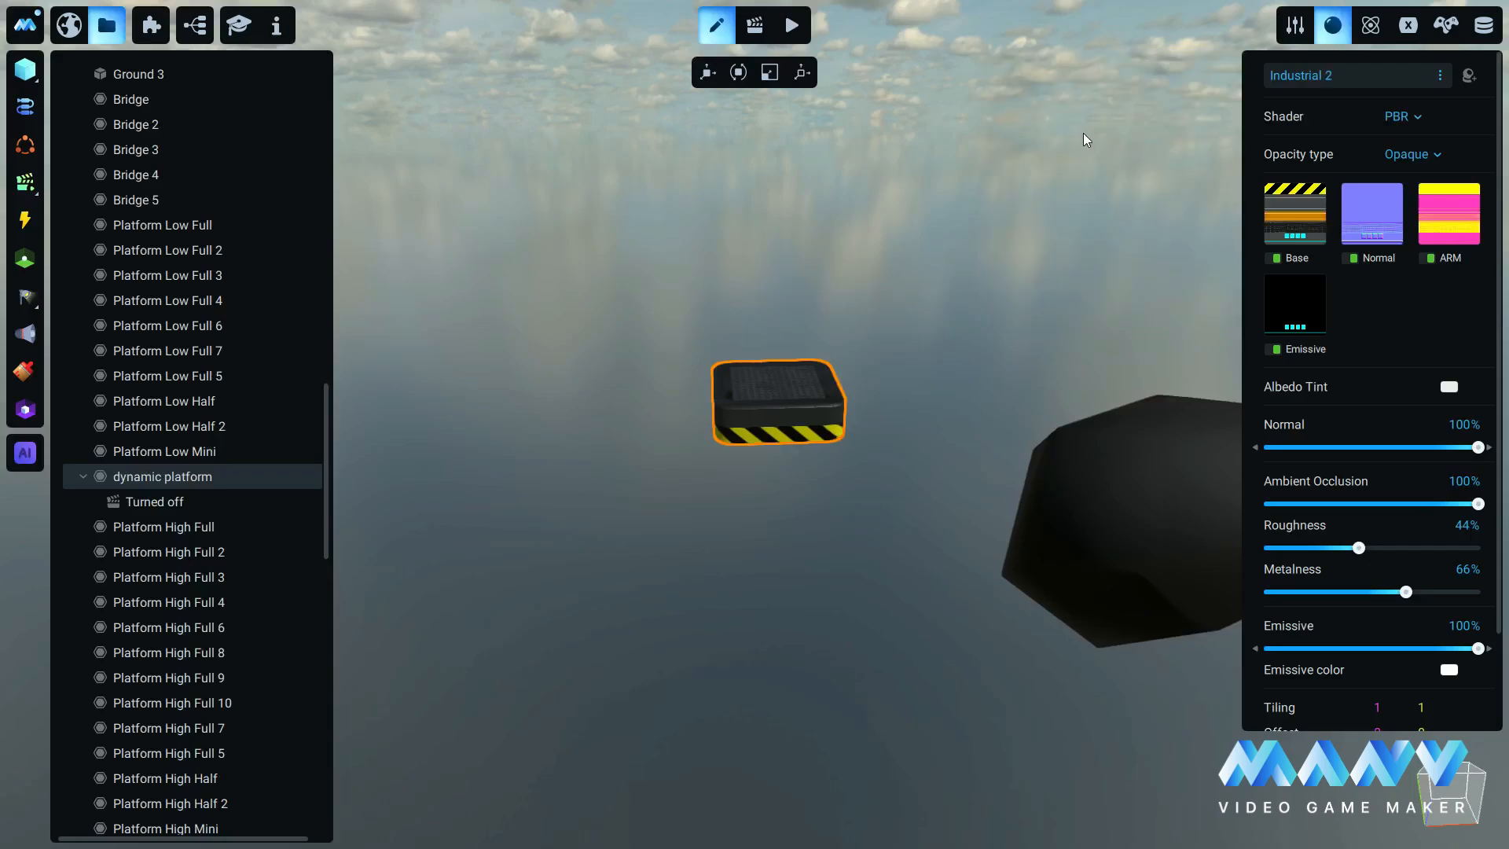
Rename the platform's material "Industrial transparent" and set its opacity type to Transparent.
left_click(1330, 76)
key("End")
key("BackSpace")
type("transparent")
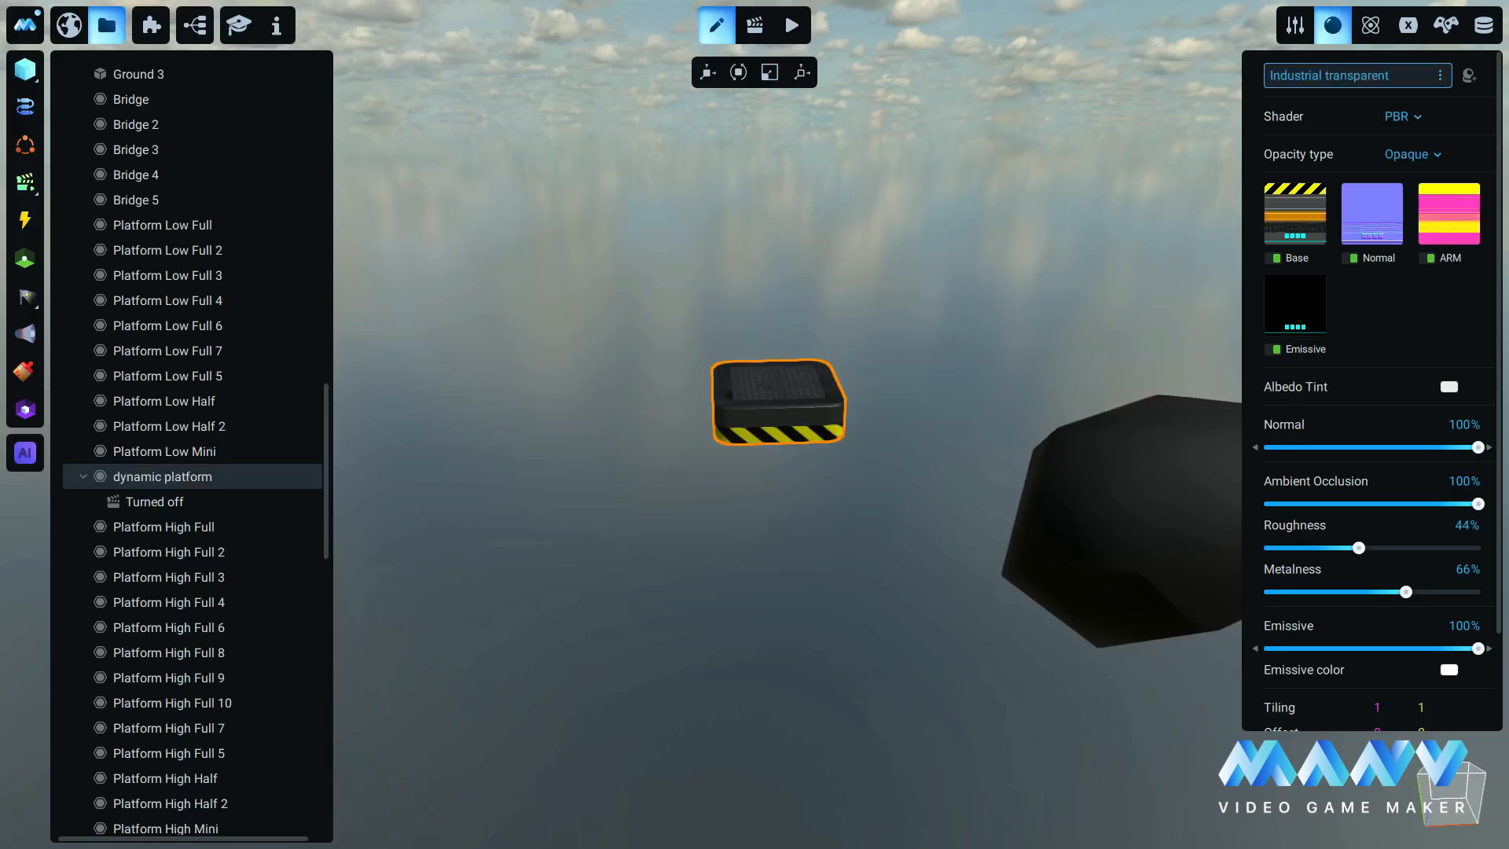
key("Return")
left_click(1426, 158)
left_click(1416, 204)
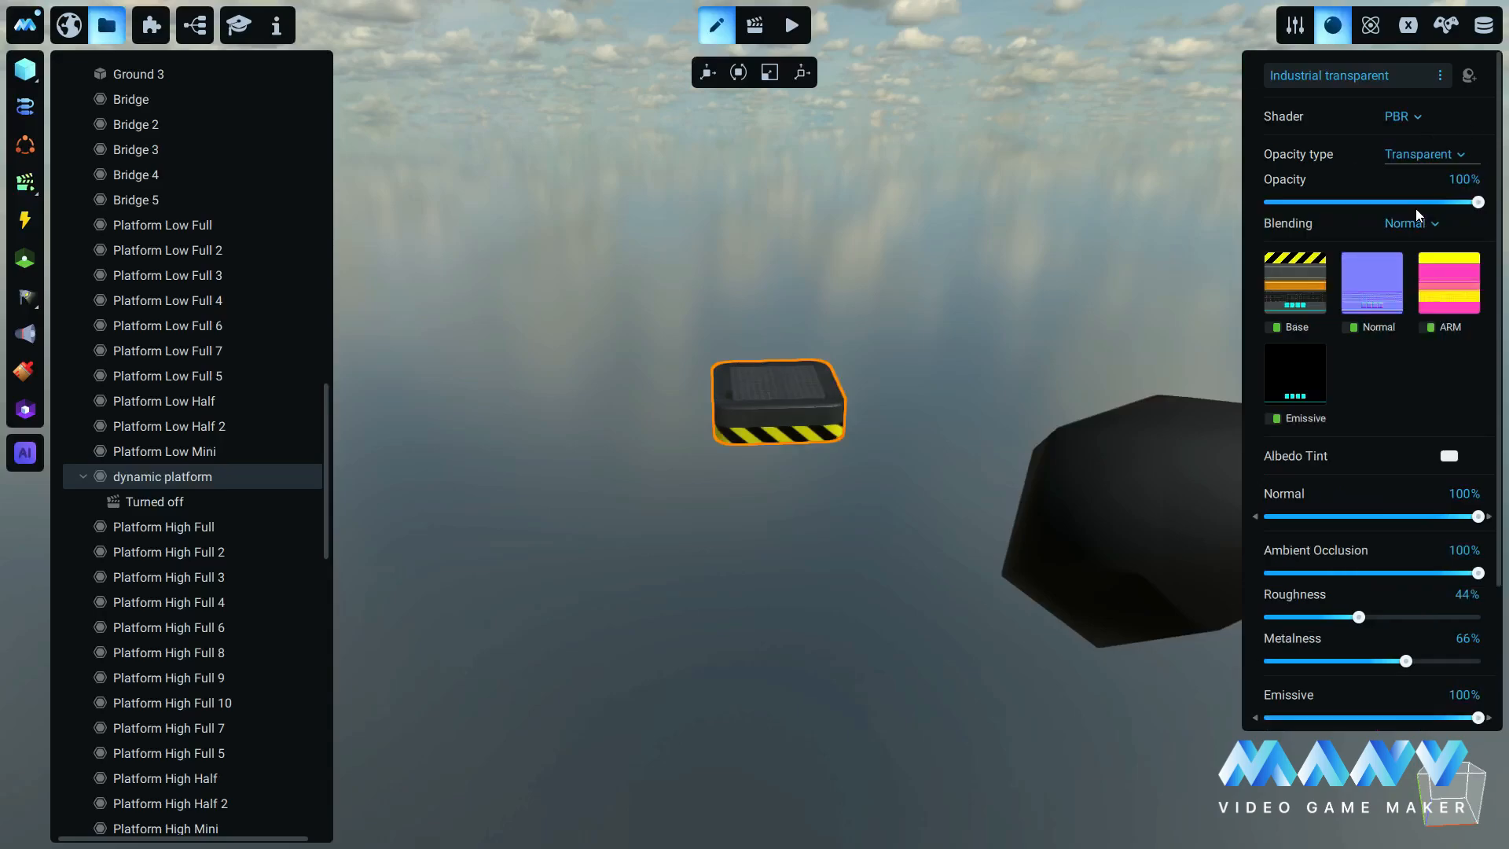
Set the Industrial transparent material's albedo tint to the palette's light green (RGB 129, 217, 98).
left_click(1458, 457)
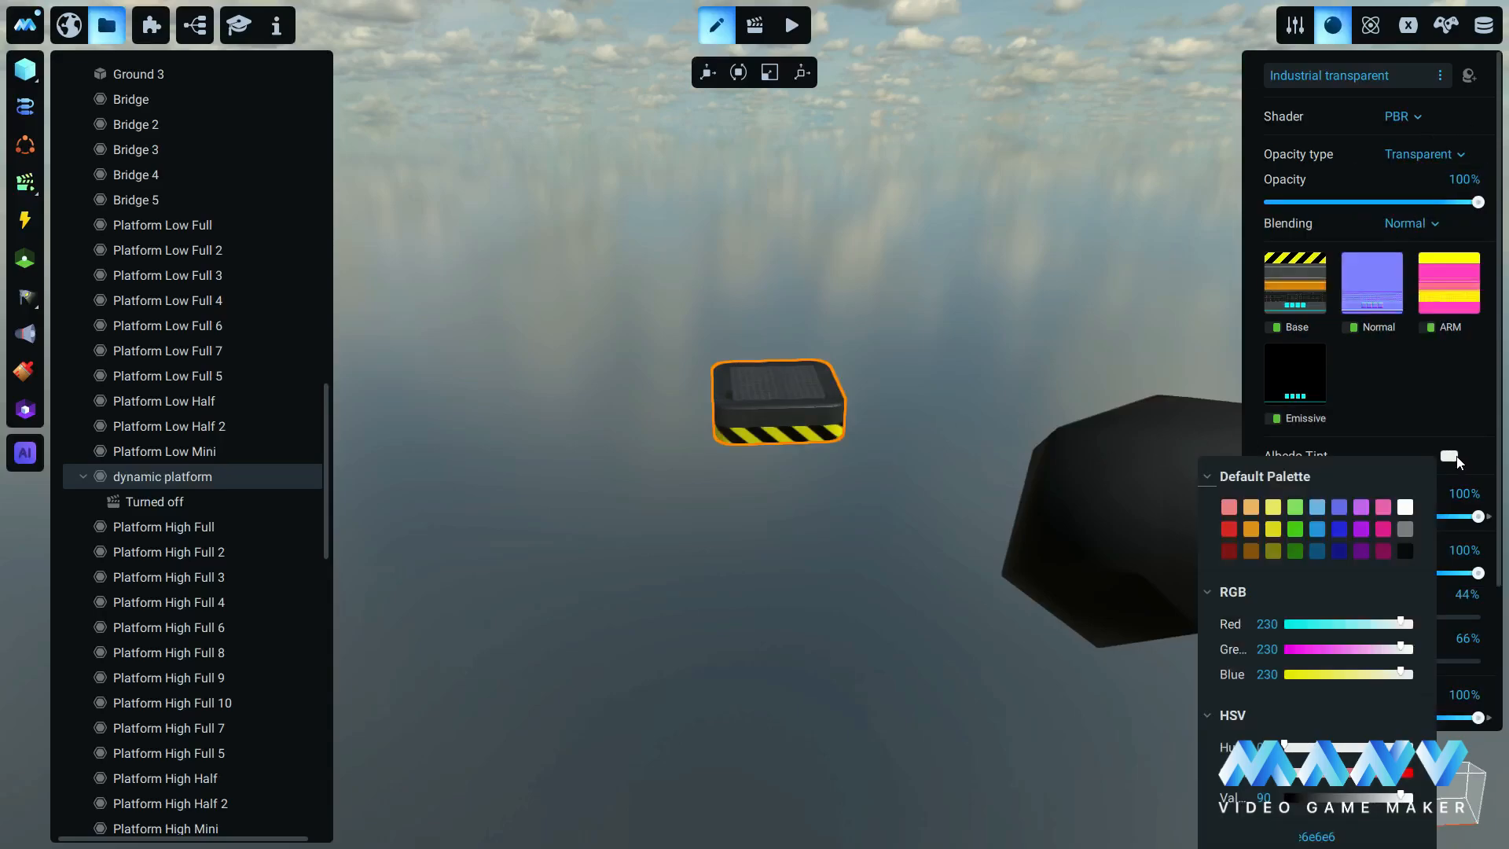
left_click(1296, 507)
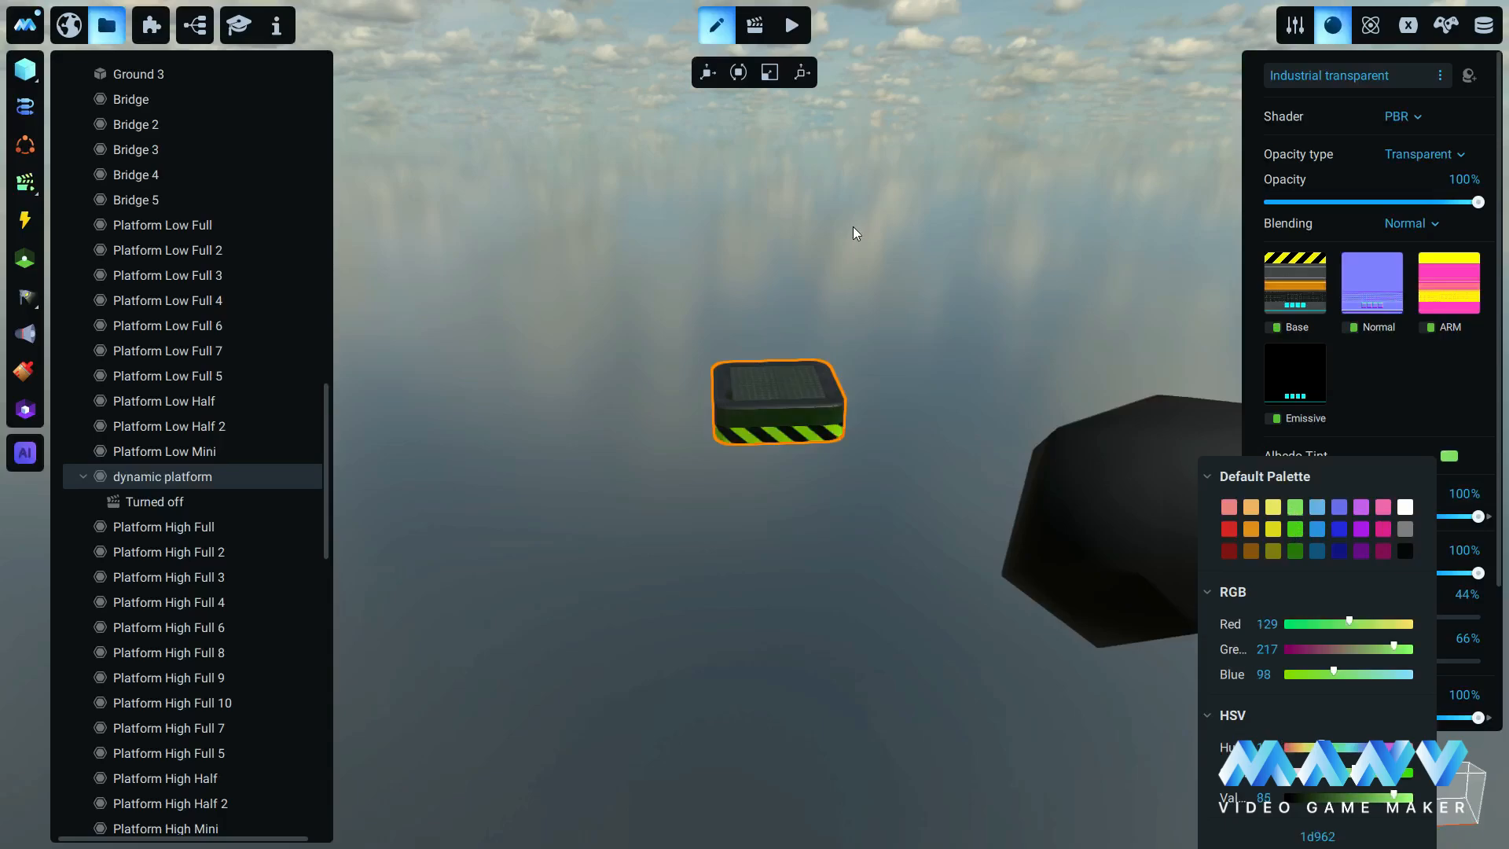
right_click_drag(856, 234, 902, 378)
scroll(902, 377, "up", 3)
scroll(908, 385, "down", 3)
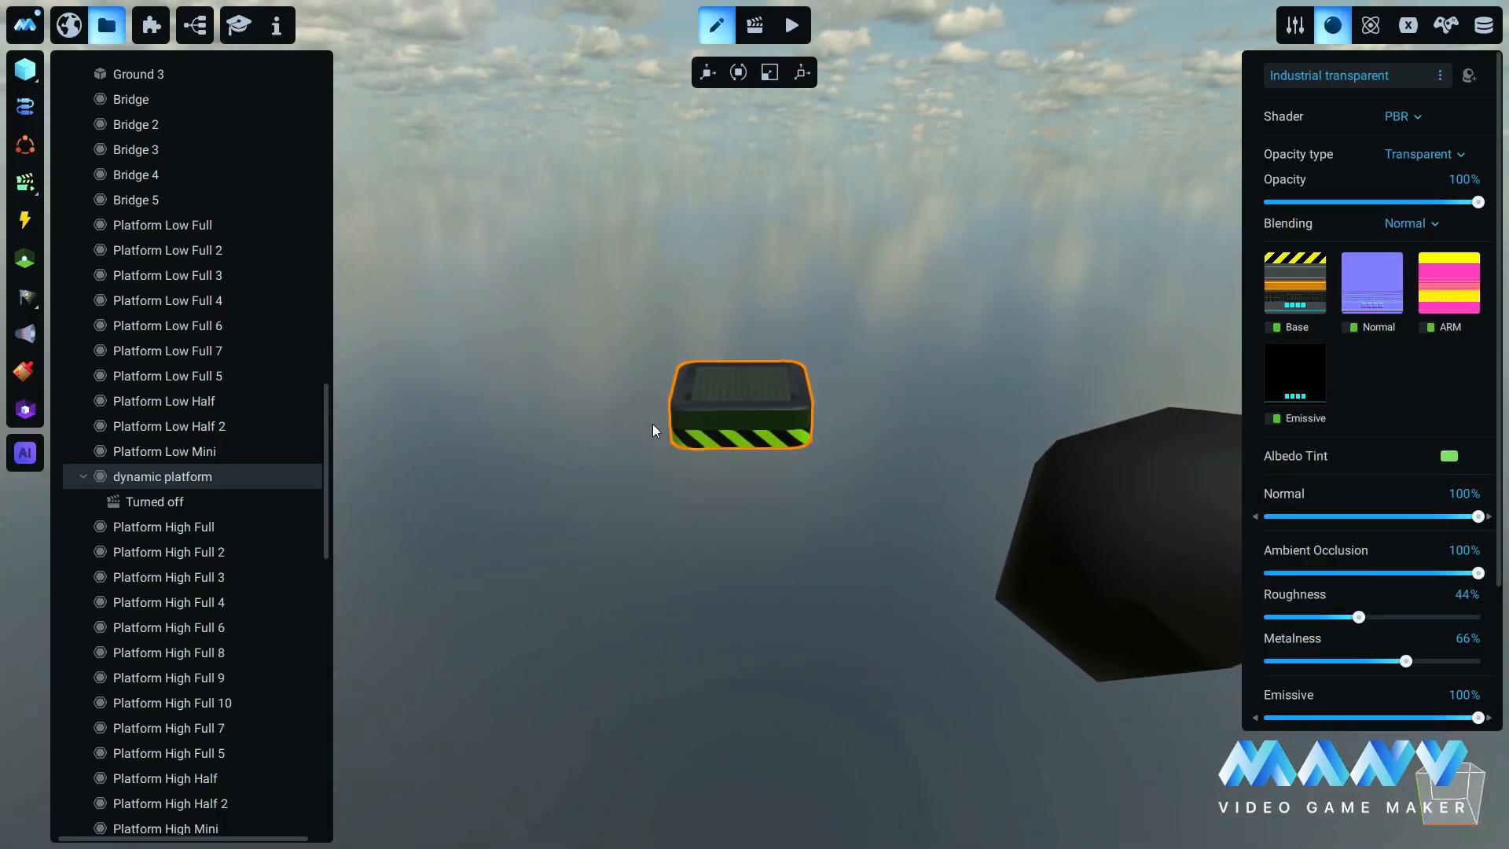
Add a material Color track for the dynamic platform in Turned off, set its keyframe at 0 to red, and preview the animation.
left_click(157, 501)
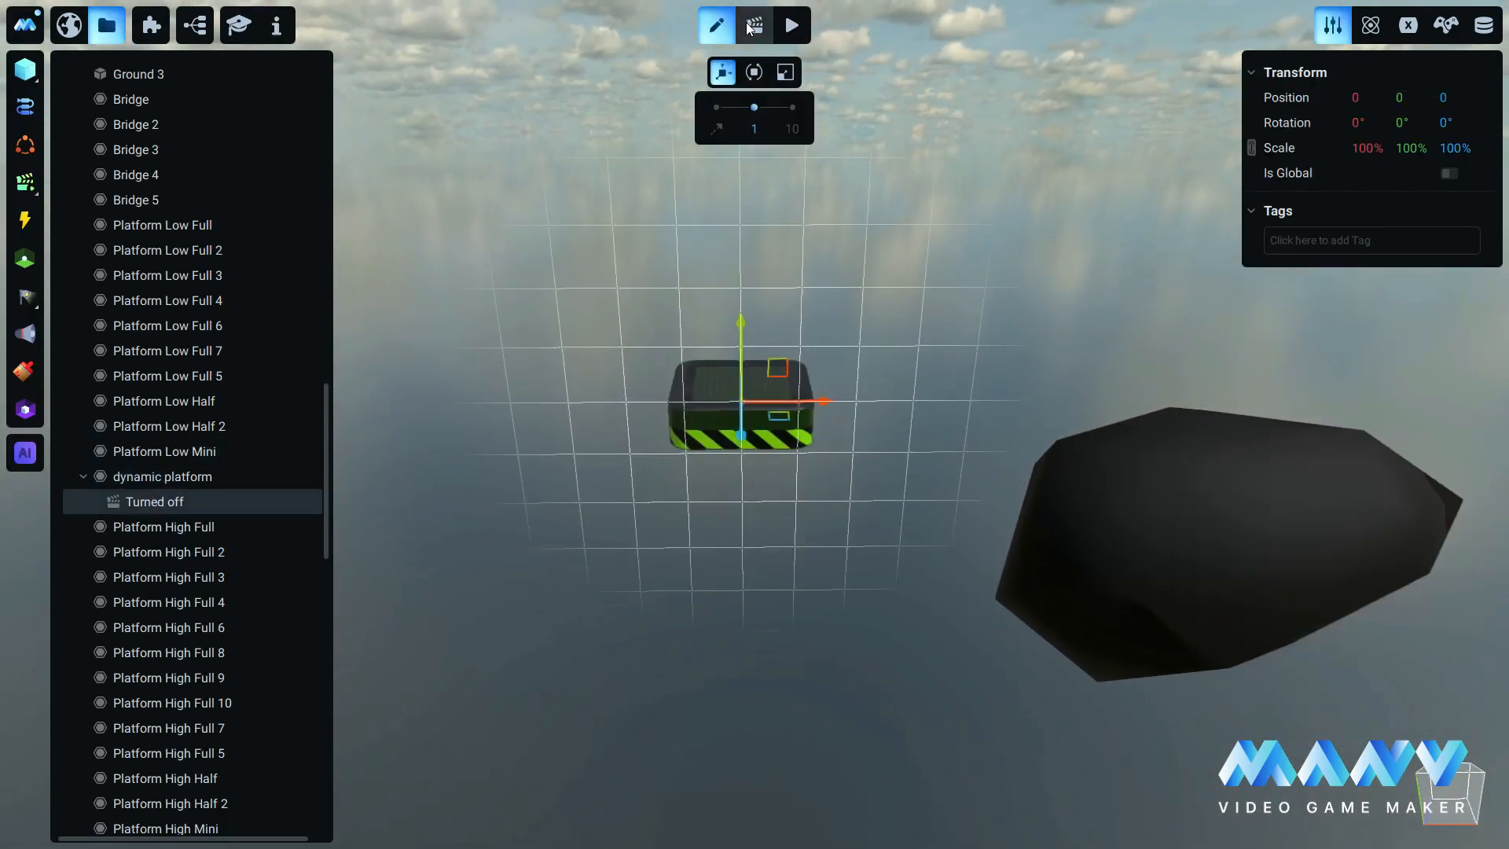
left_click(749, 27)
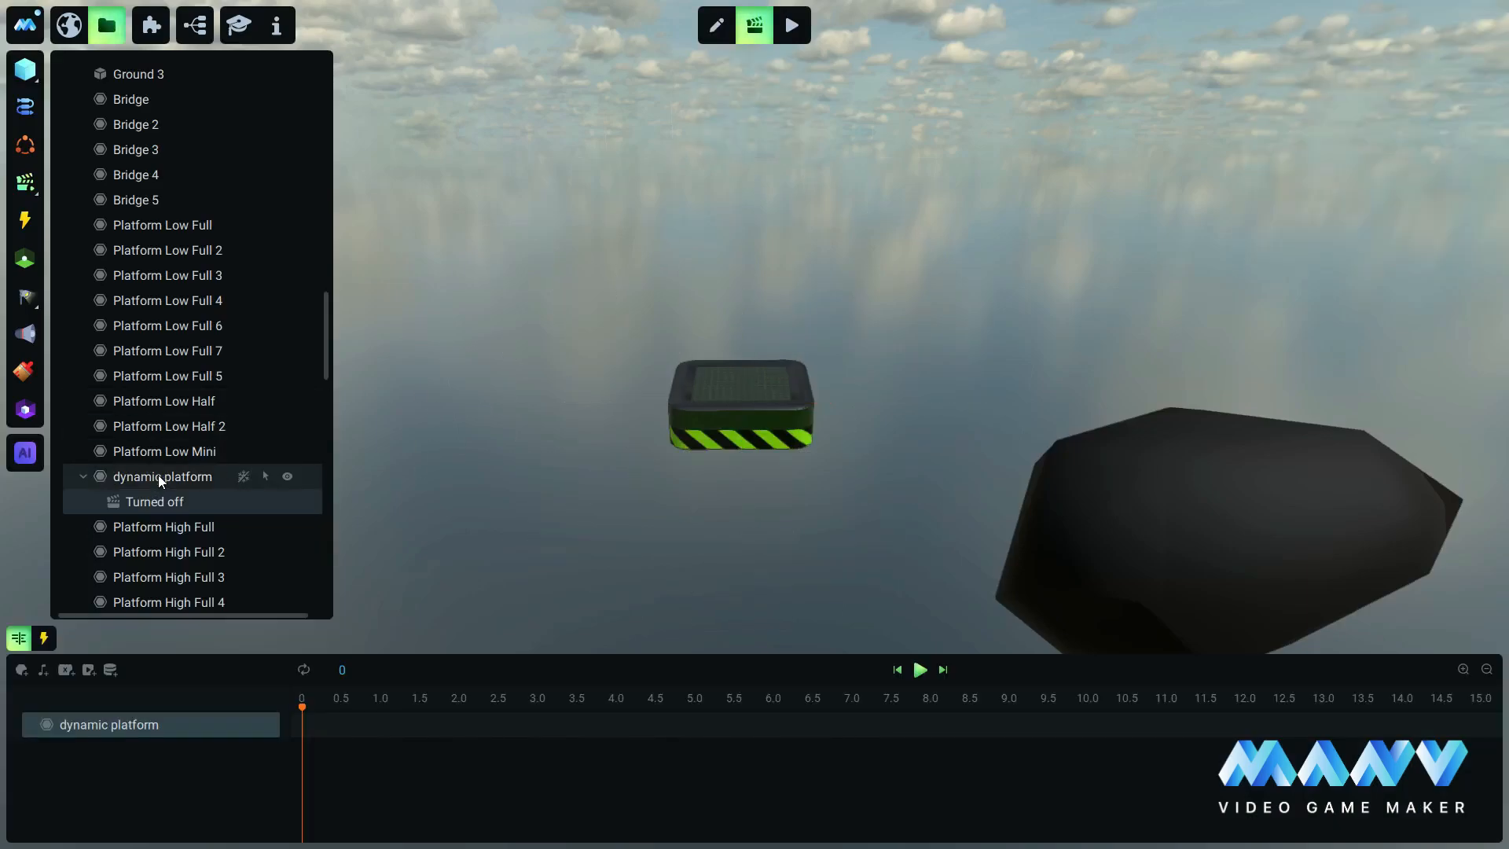
right_click(248, 724)
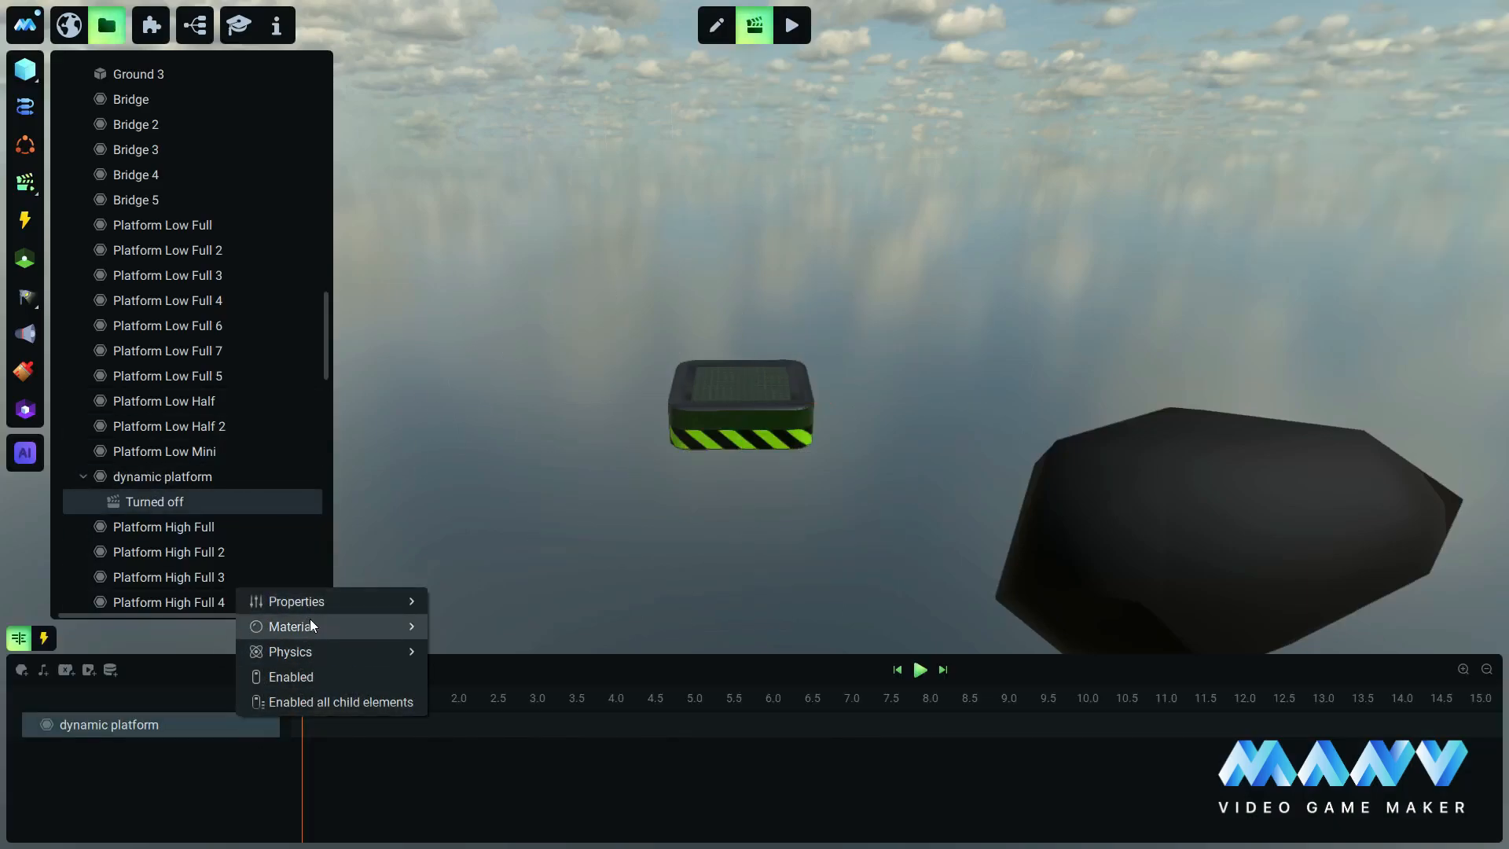
mouse_move(311, 626)
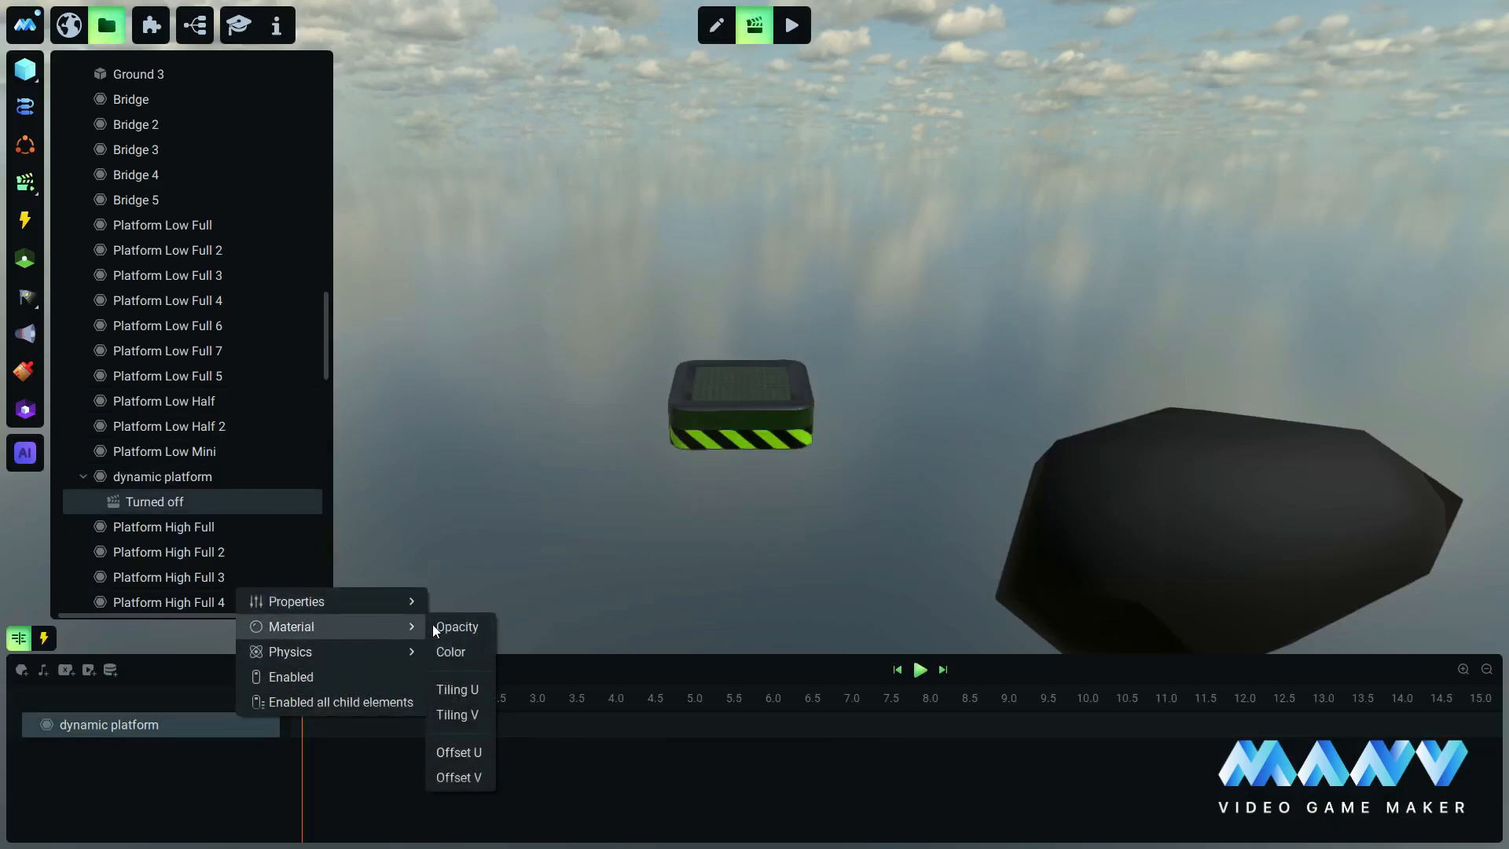
left_click(478, 651)
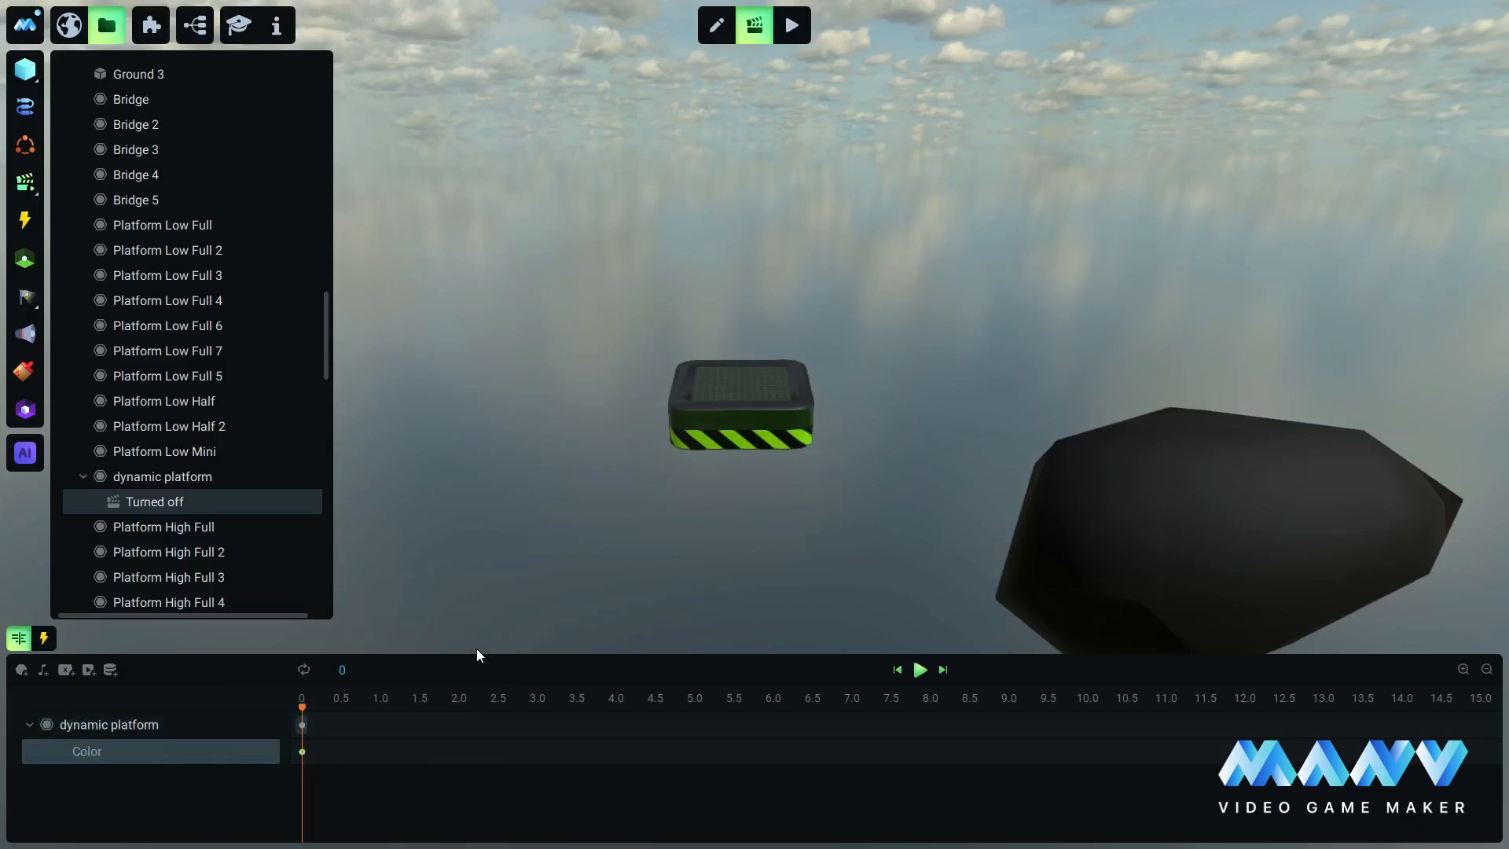
left_click(302, 752)
left_click(435, 730)
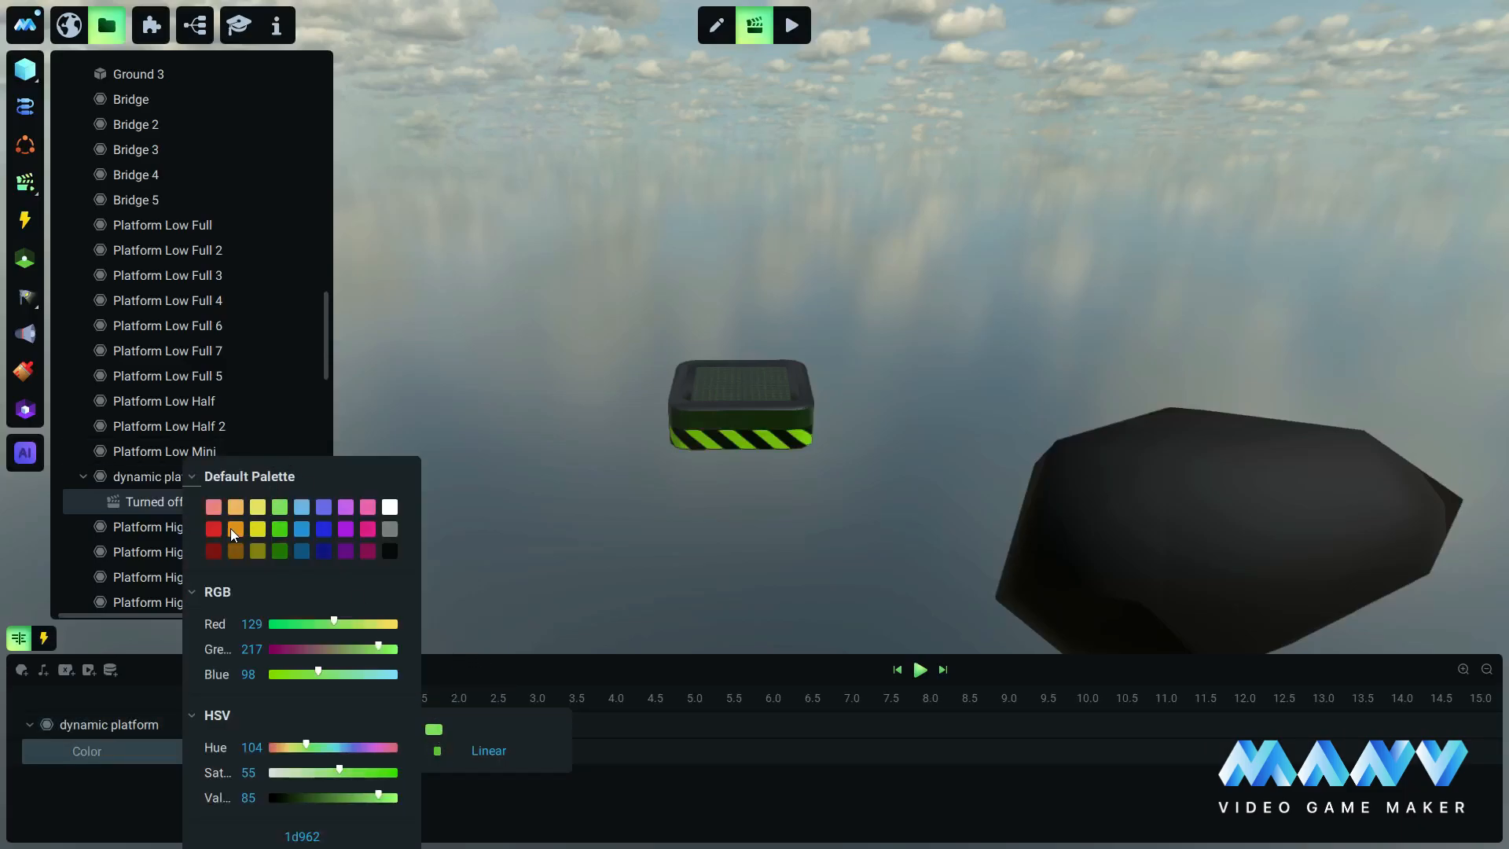
left_click(214, 529)
left_click(582, 668)
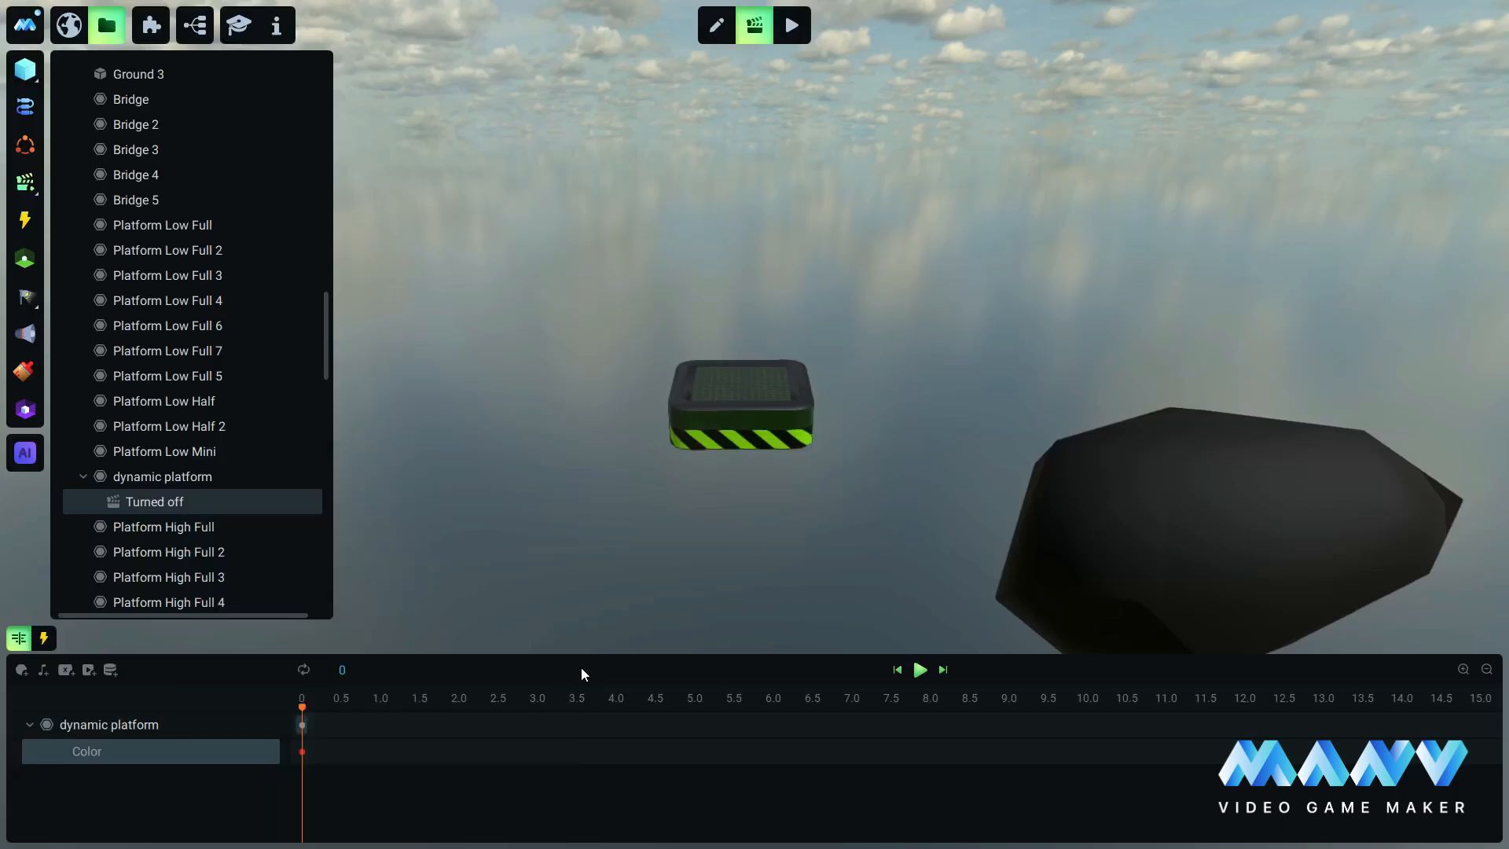
left_click(920, 671)
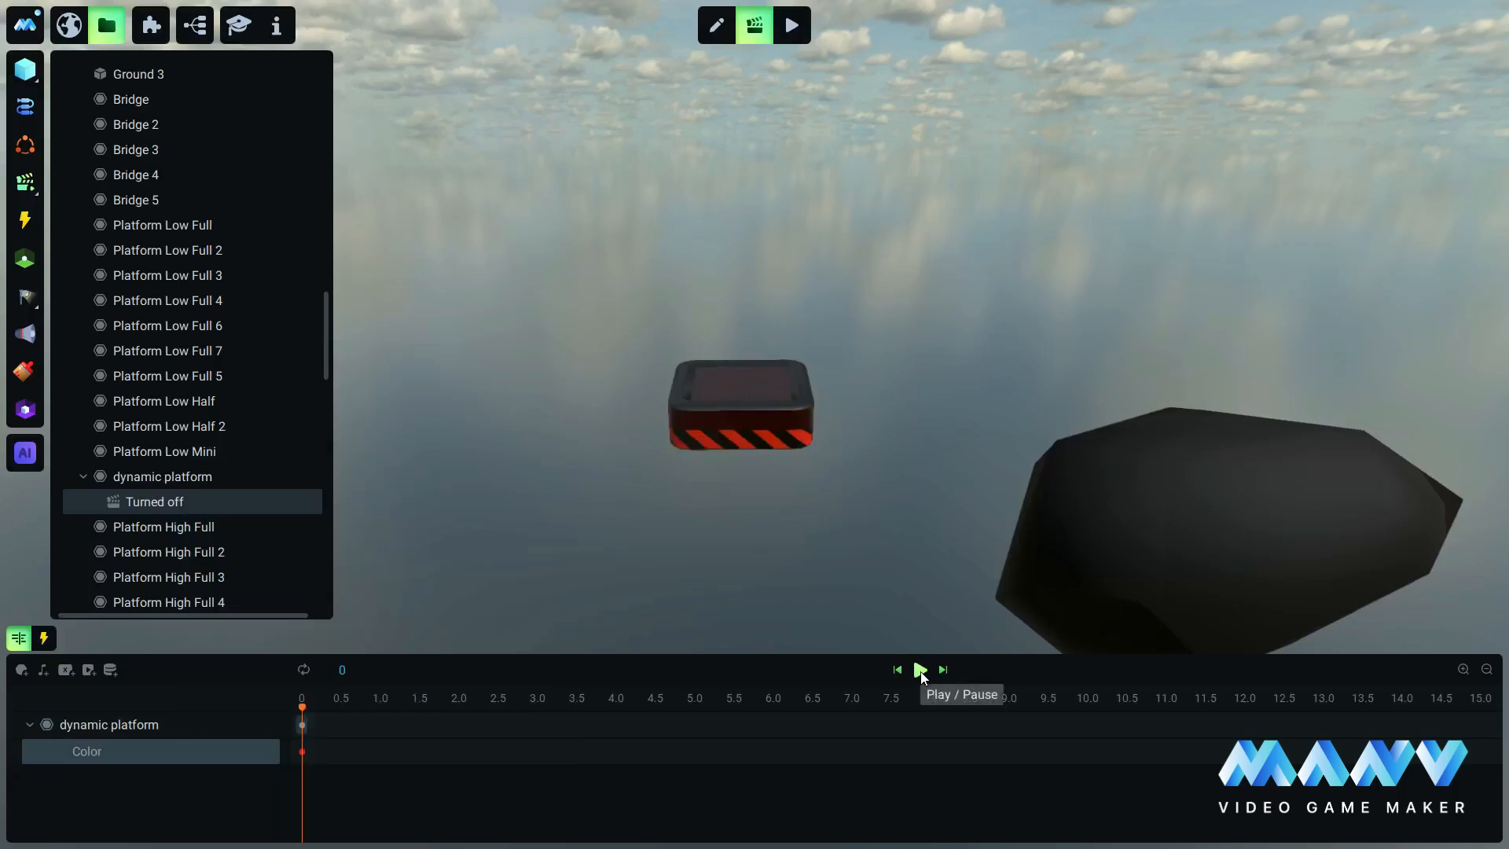
Add a material Opacity track for the dynamic platform with a keyframe at 0.1 using the origin value.
left_click(250, 723)
mouse_move(300, 626)
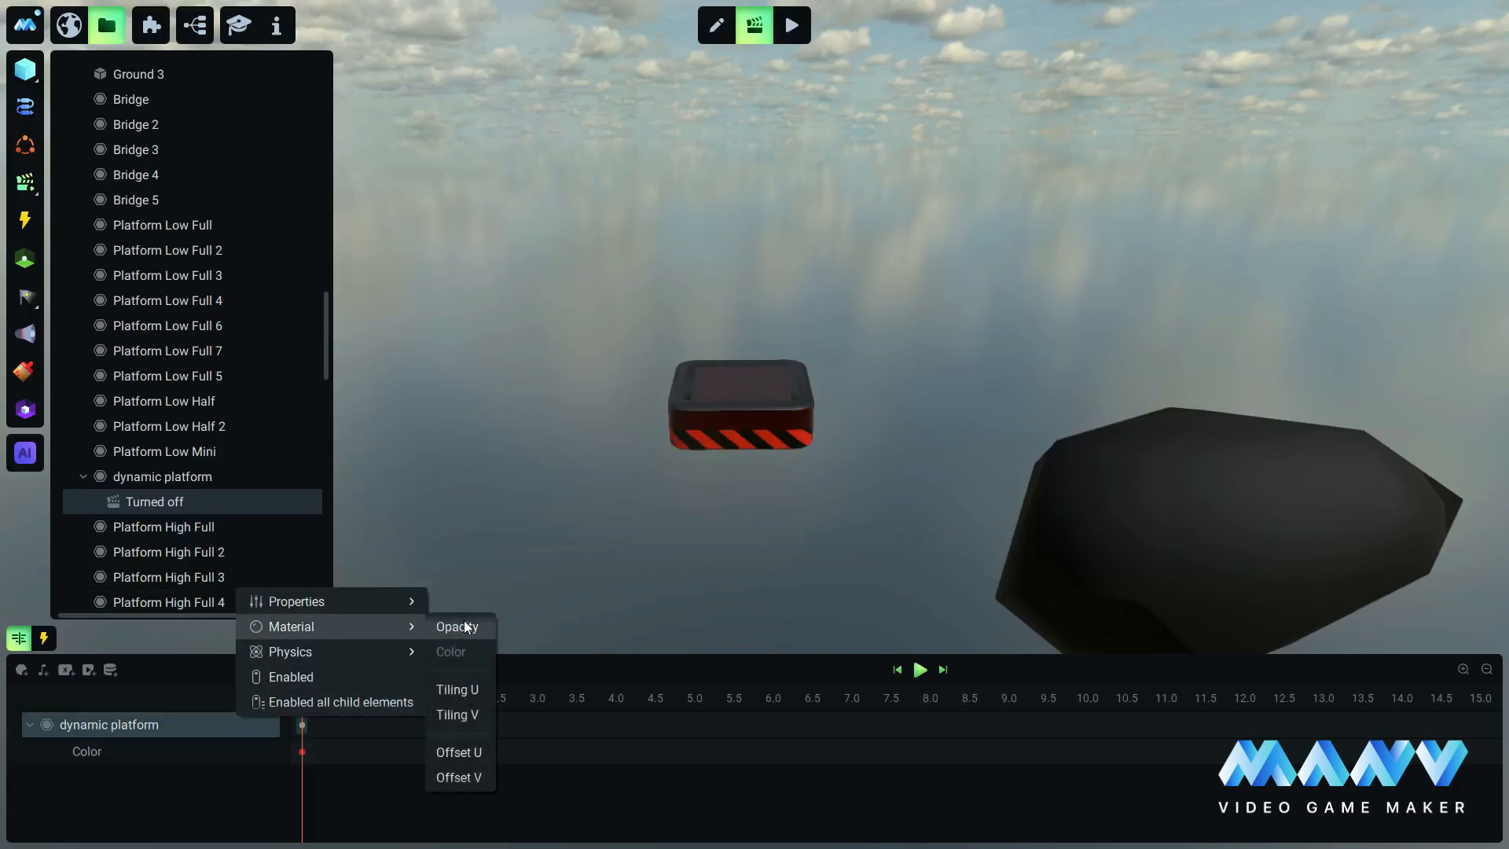
left_click(465, 626)
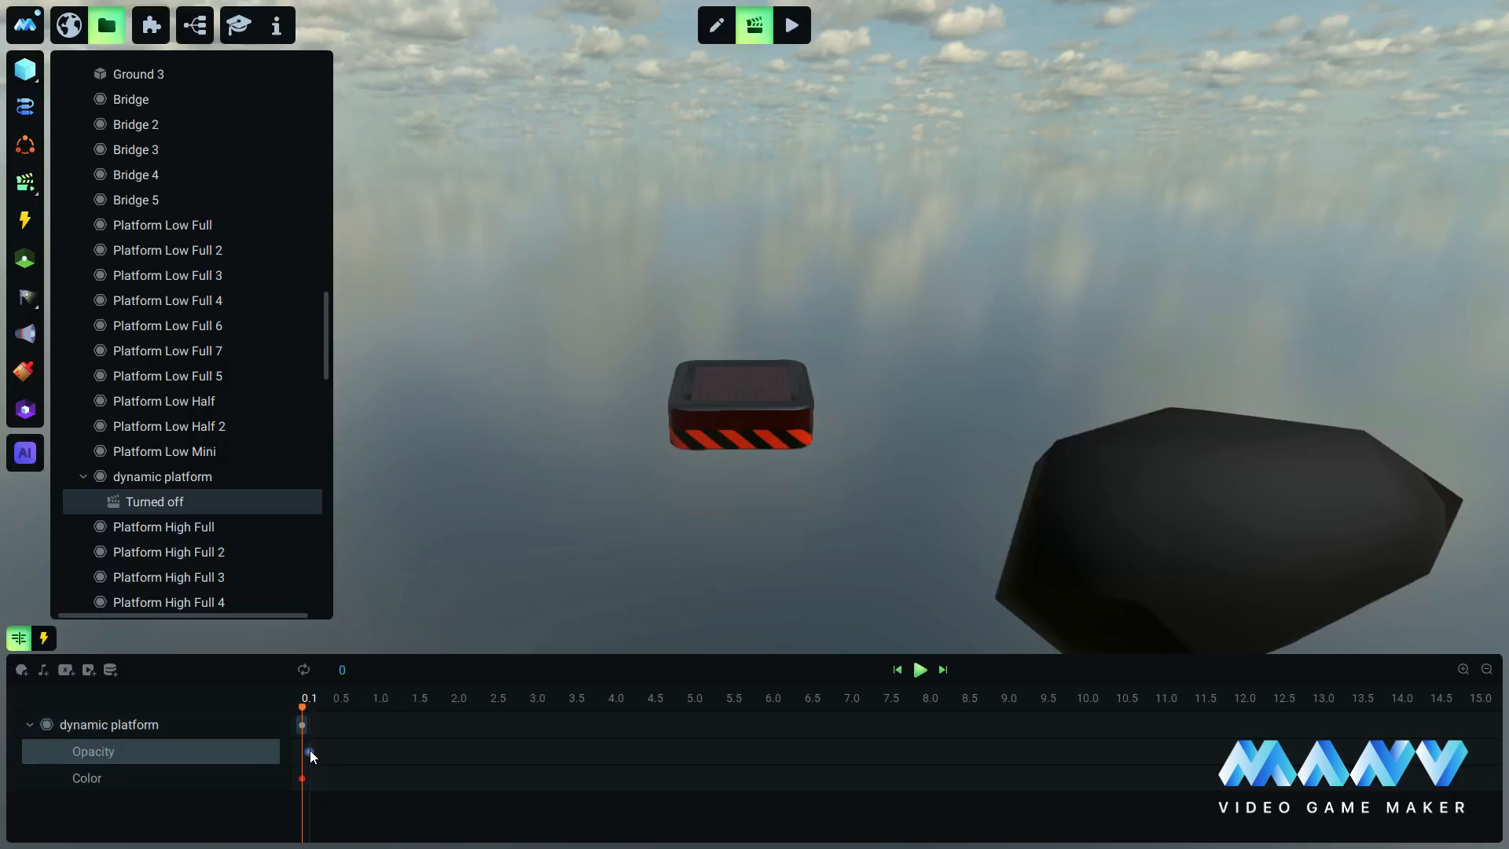
left_click(309, 750)
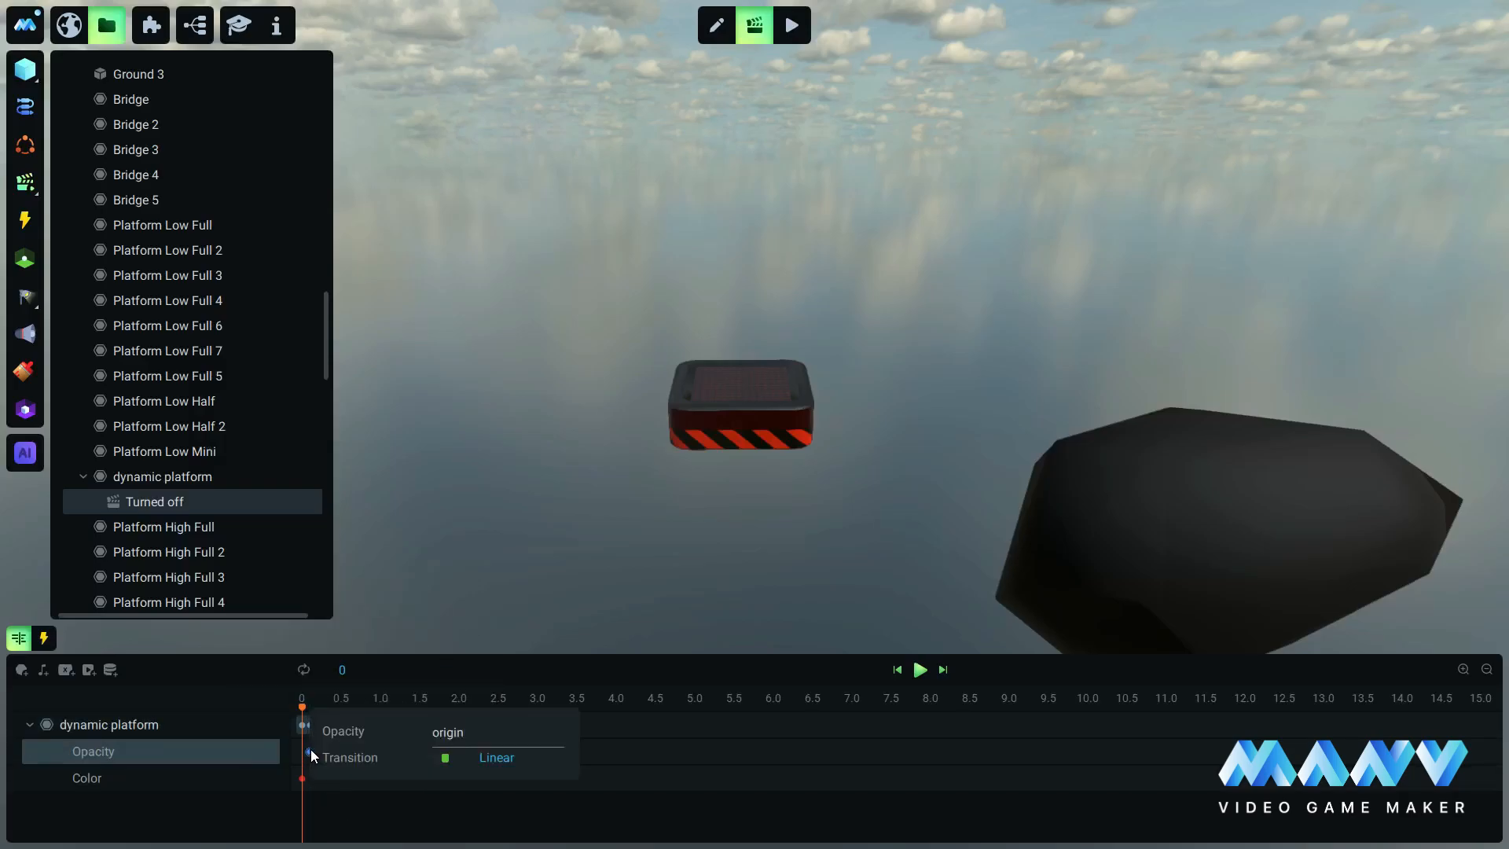
left_click(482, 668)
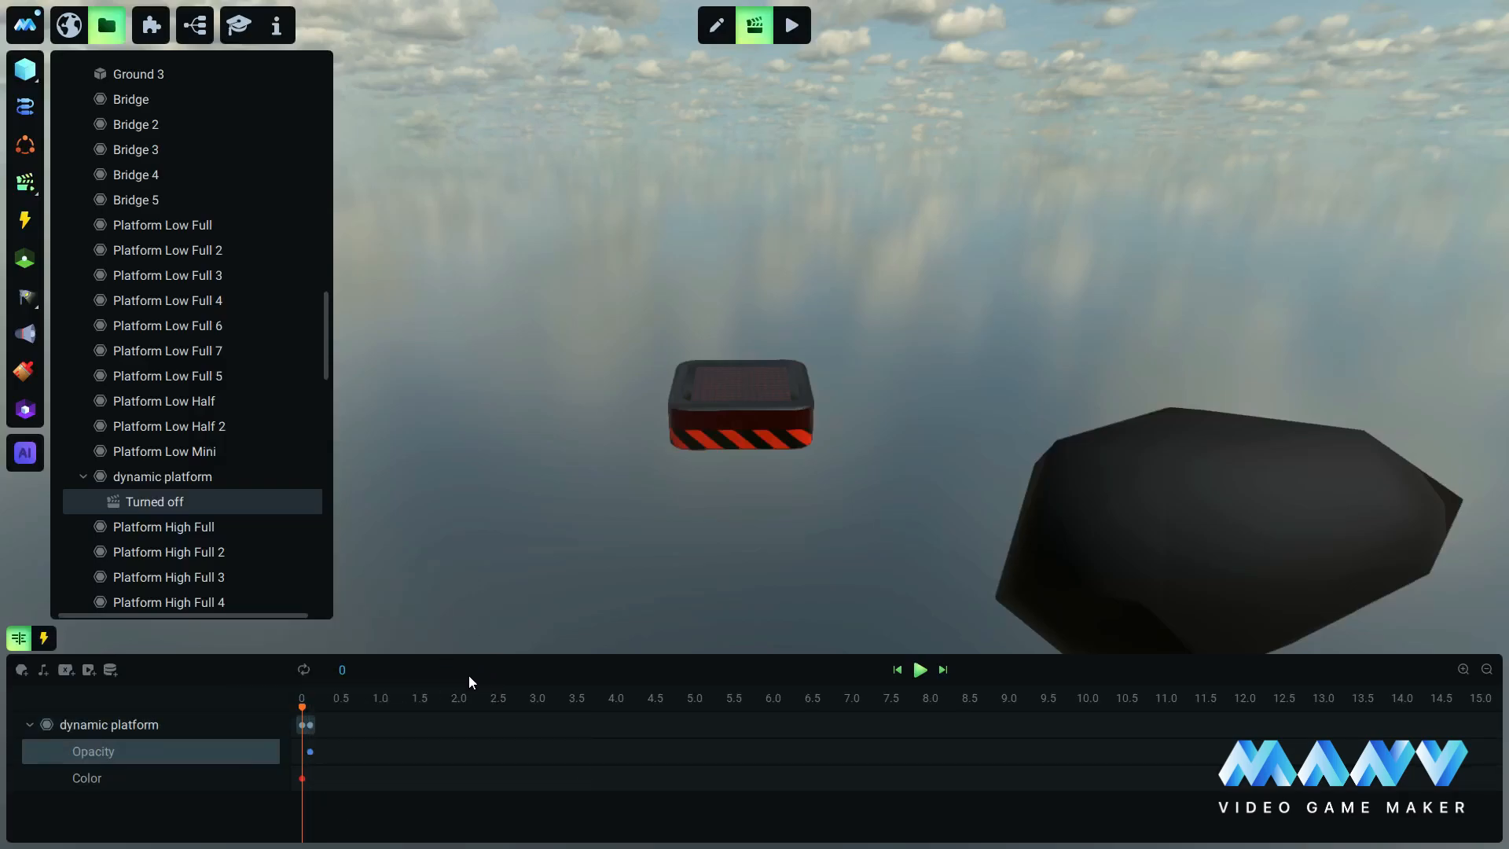
Add Opacity keyframes with value 0 at 1.0 and 3.0 on the dynamic platform's timeline.
left_click(380, 753)
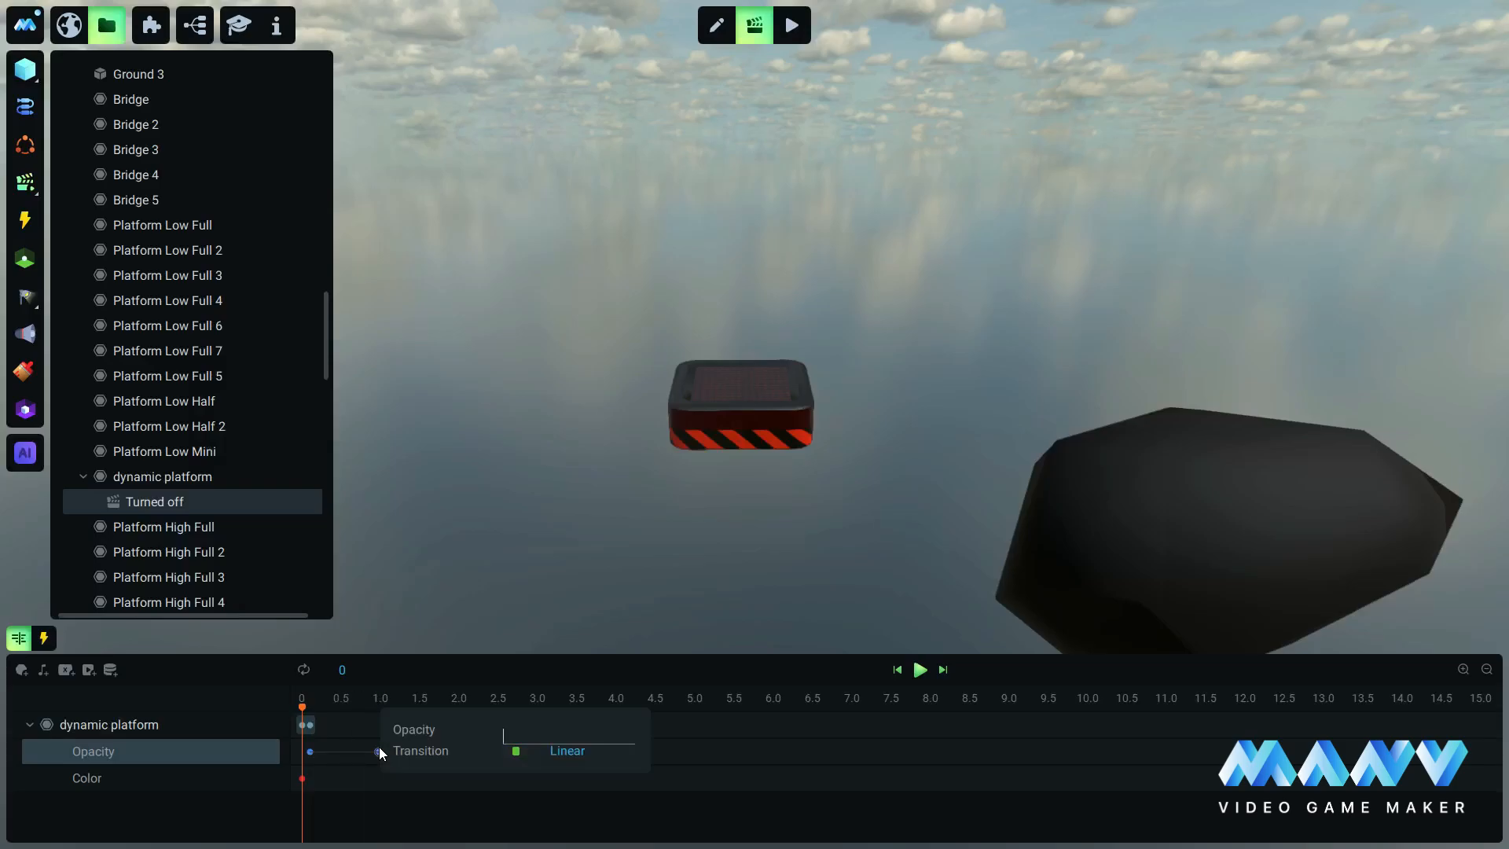
type("0")
key("Return")
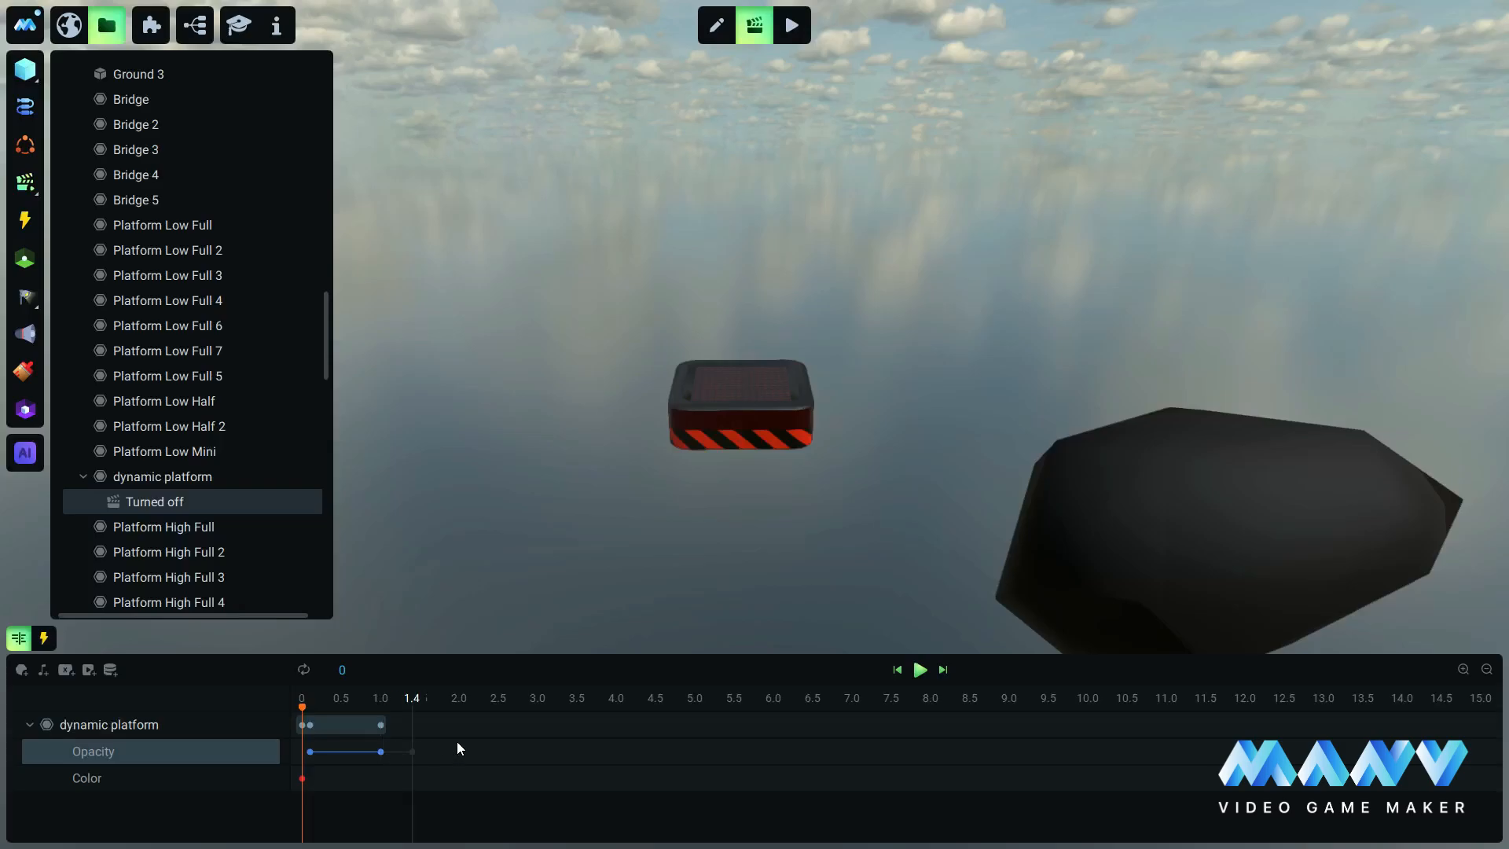
left_click(538, 752)
type("0")
key("Return")
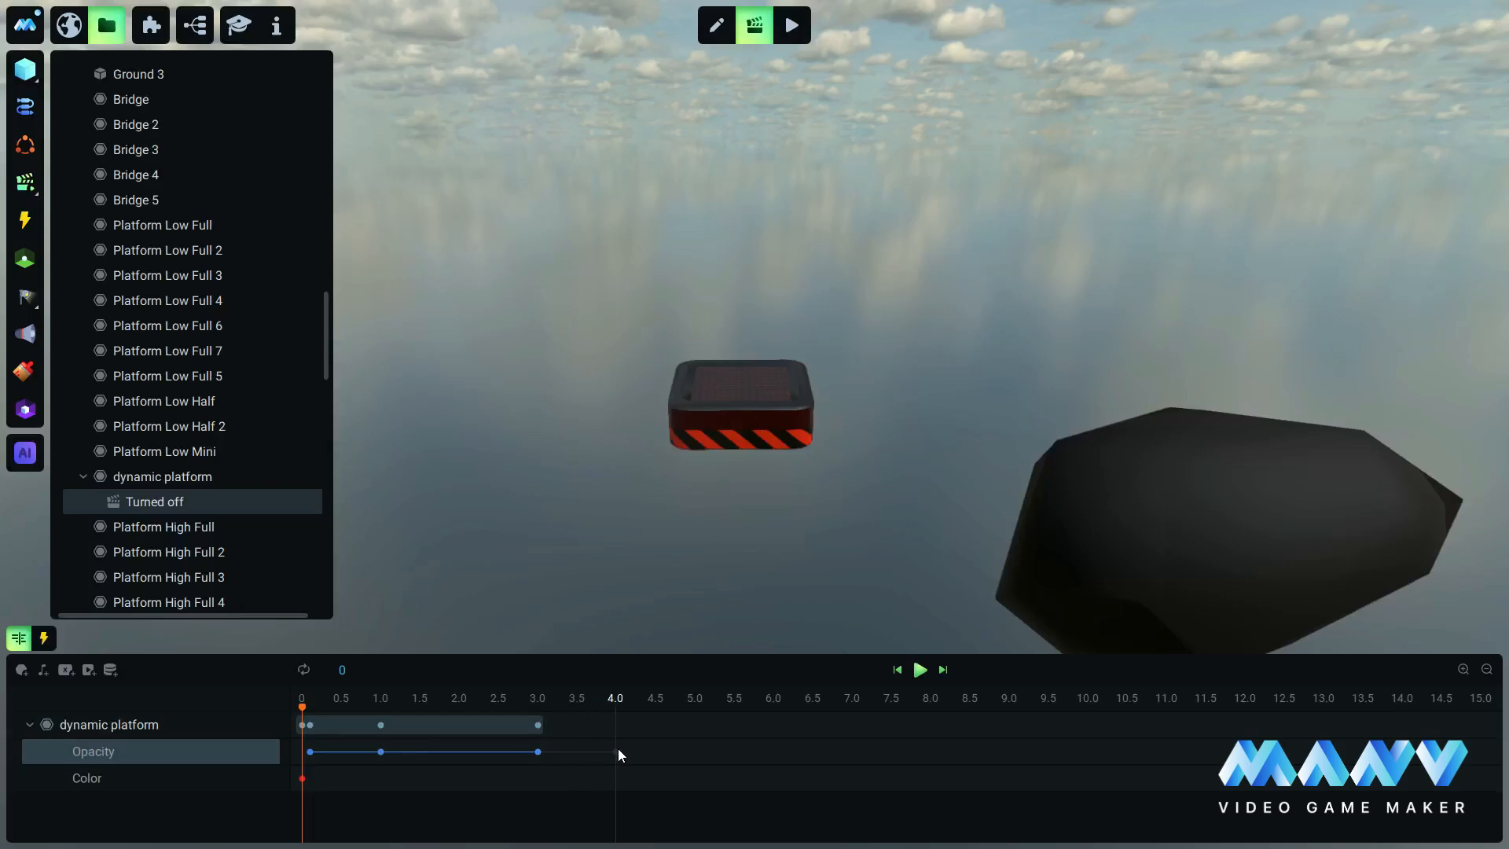
Add an Opacity keyframe with value 100 at 4.0 on the dynamic platform's timeline.
left_click(617, 751)
type("100")
key("Return")
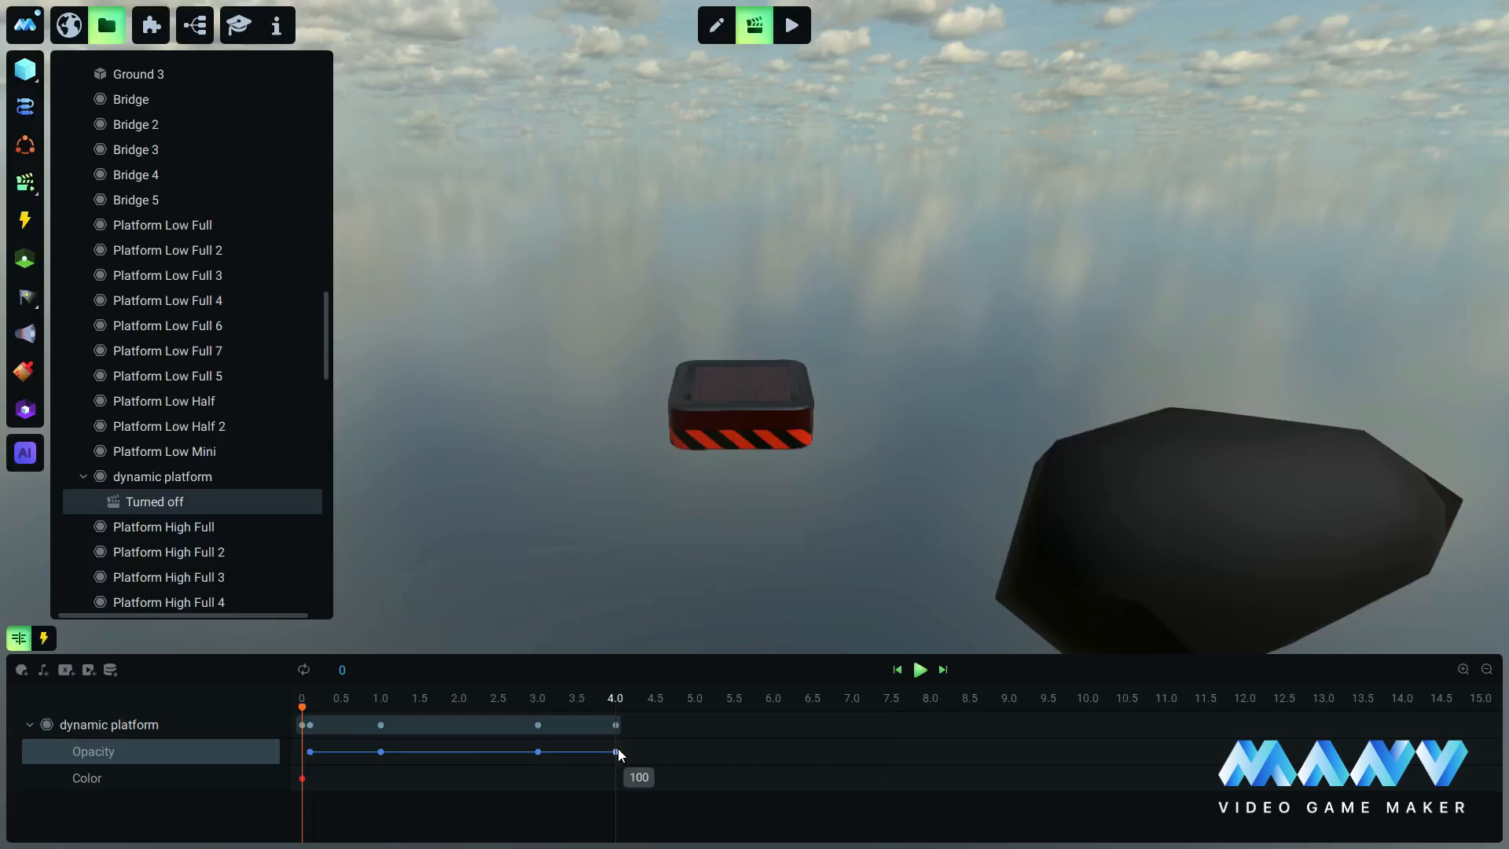
Add a physics Rigidbody Enabled track for the dynamic platform, with its keyframe at 1.0 switched off.
left_click(246, 725)
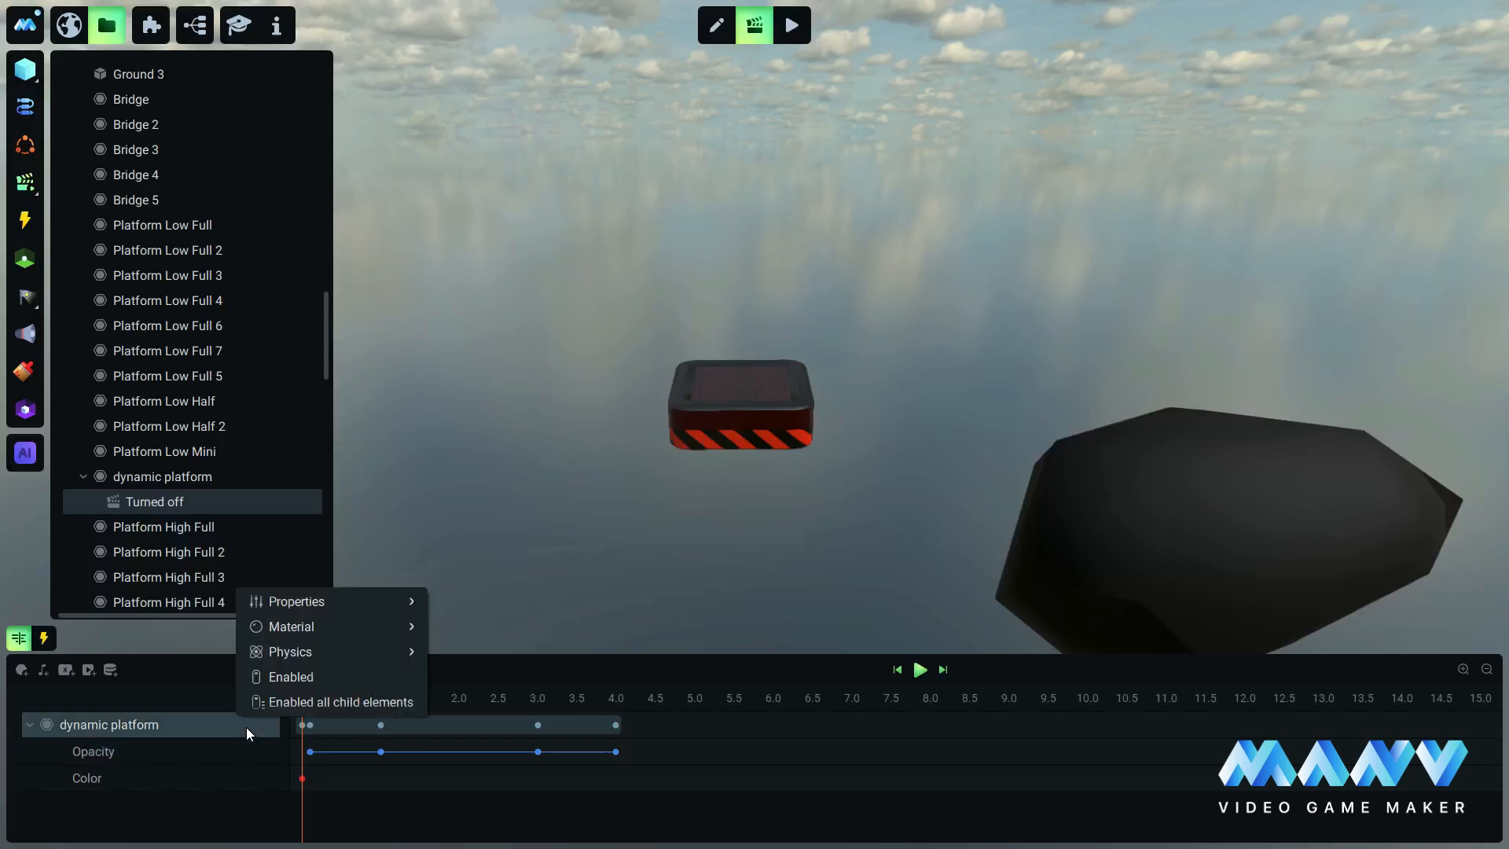
mouse_move(285, 650)
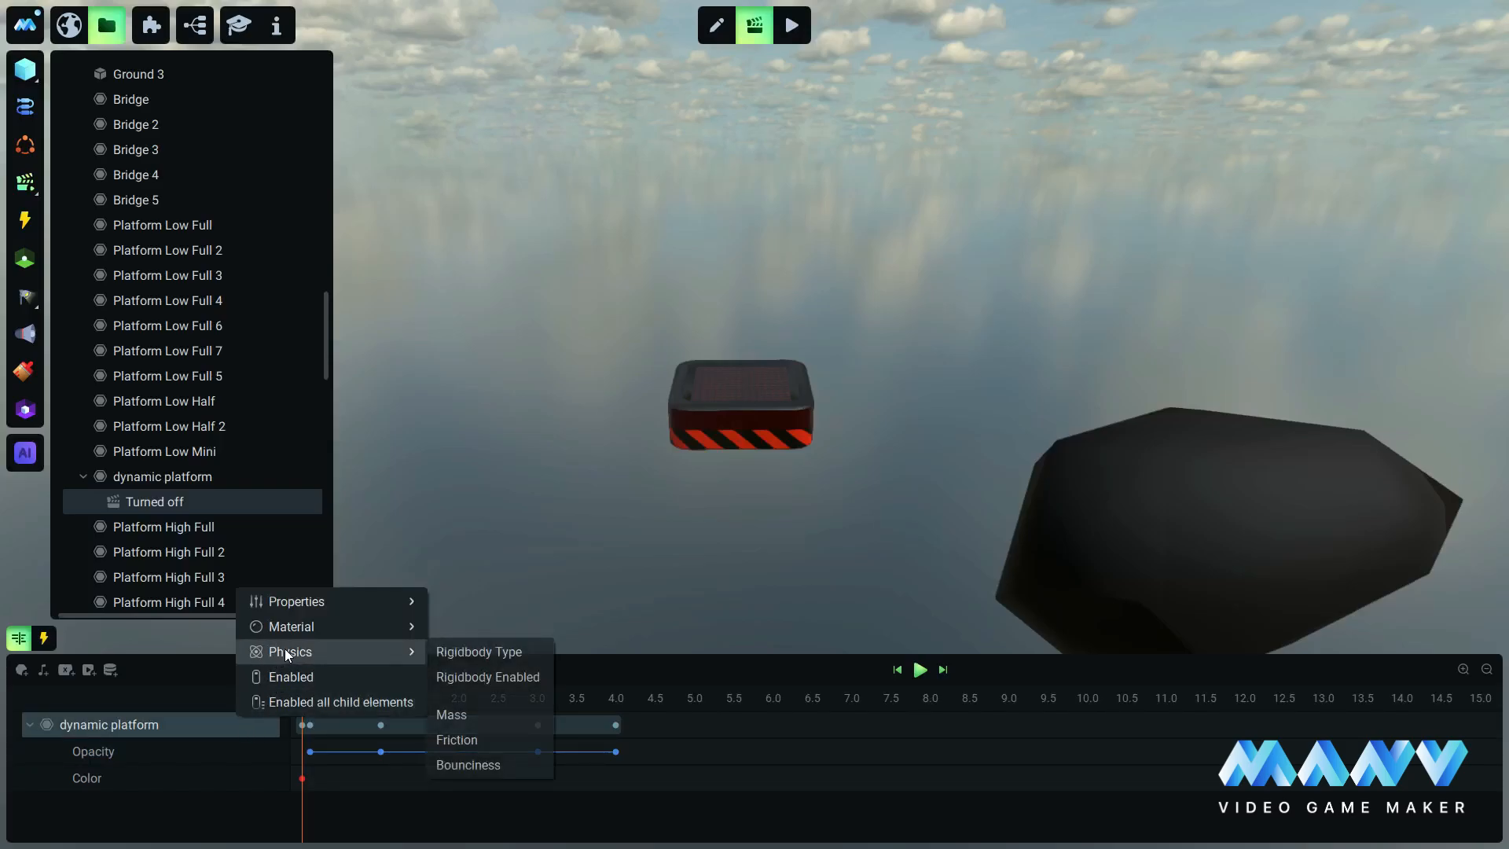
left_click(512, 678)
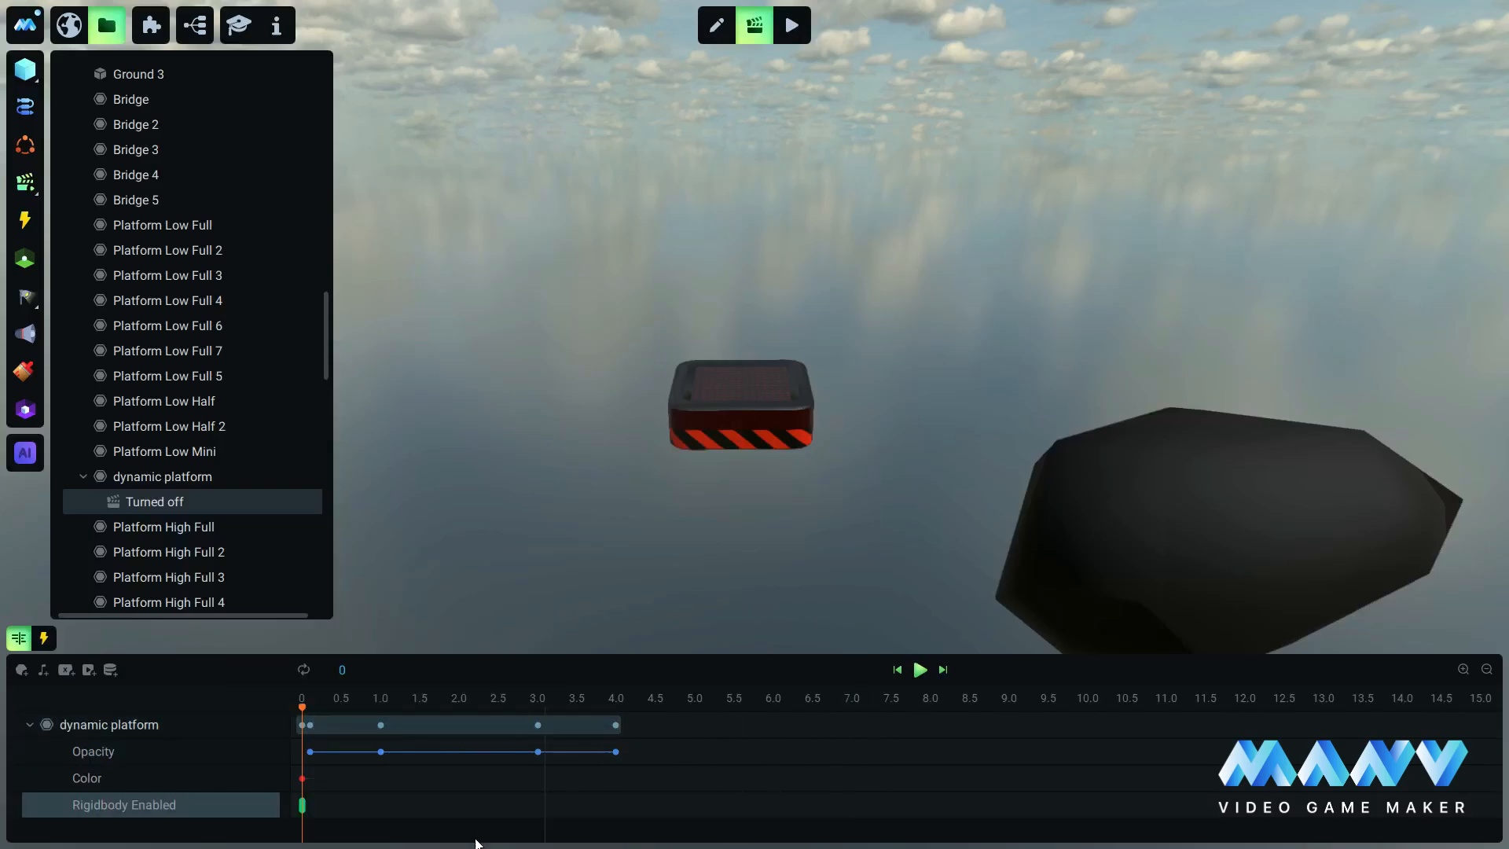
left_click_drag(303, 805, 382, 804)
left_click(382, 806)
left_click(515, 790)
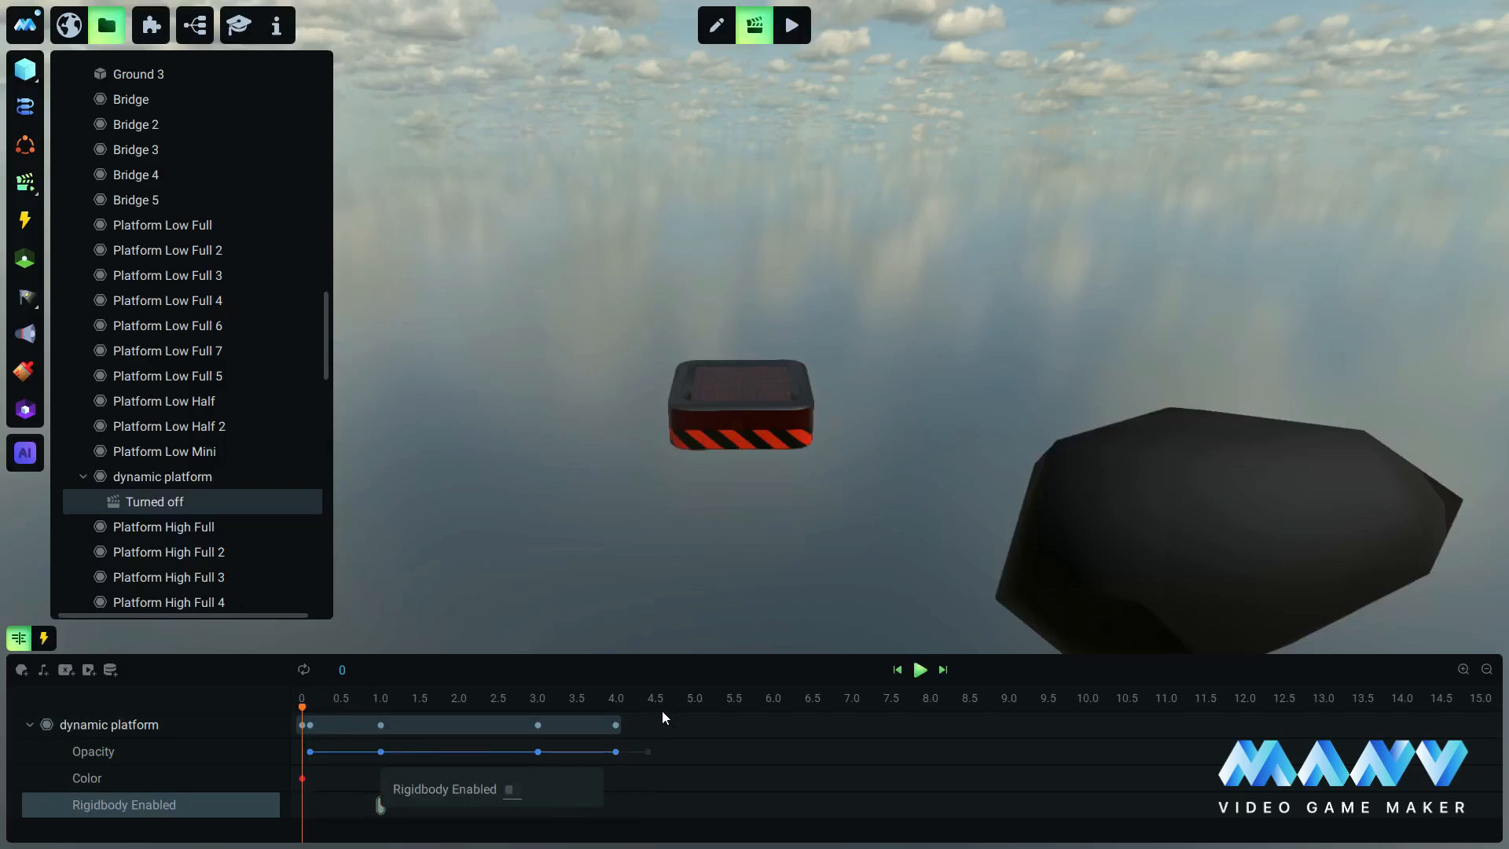
left_click(682, 667)
Add a Rigidbody Enabled keyframe at 3.0 switched on, and preview the animation.
left_click(540, 803)
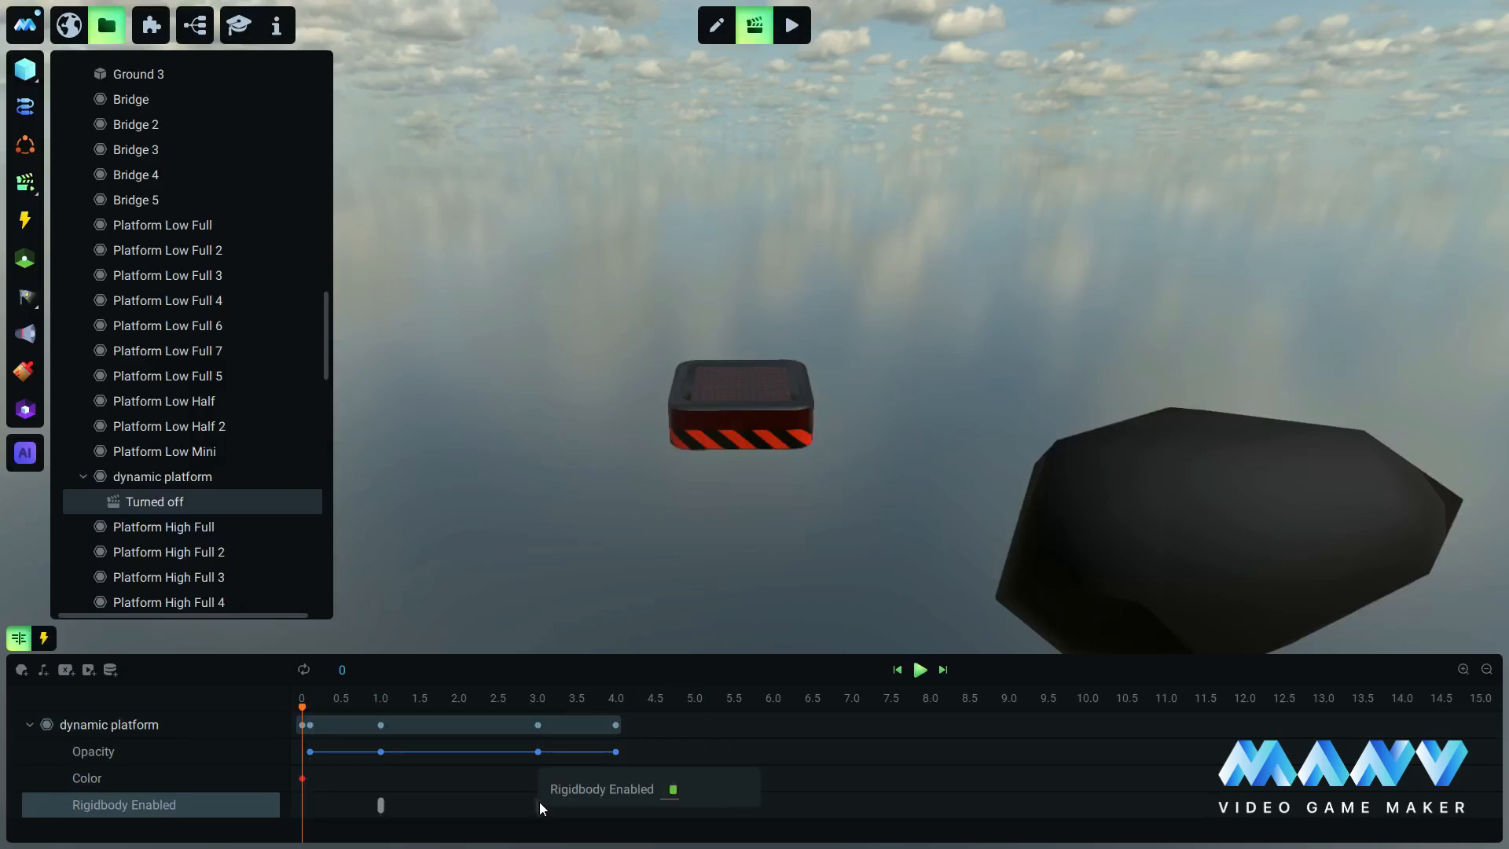
left_click(762, 667)
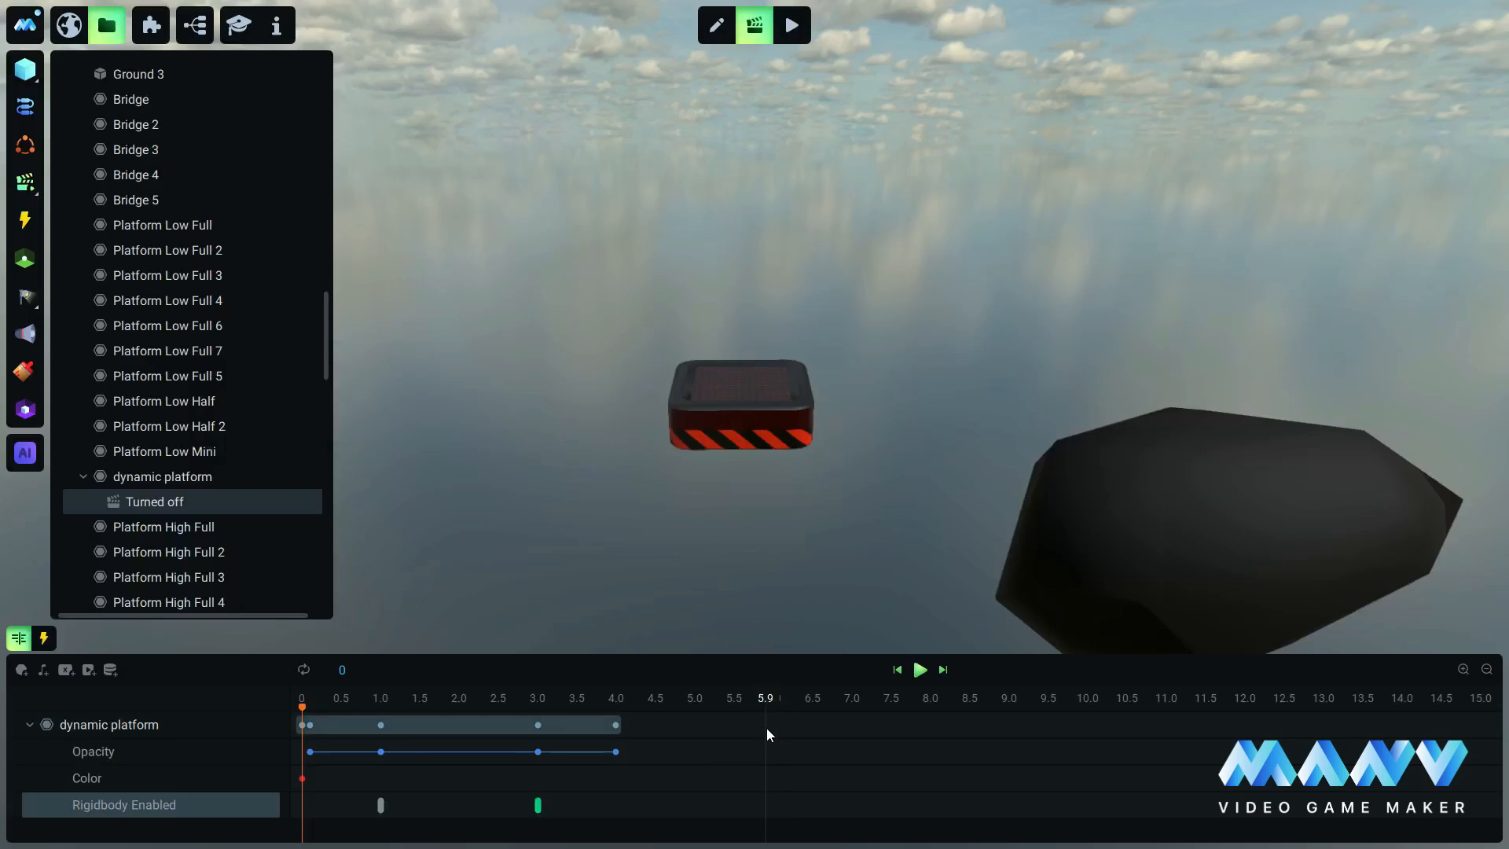
left_click(920, 670)
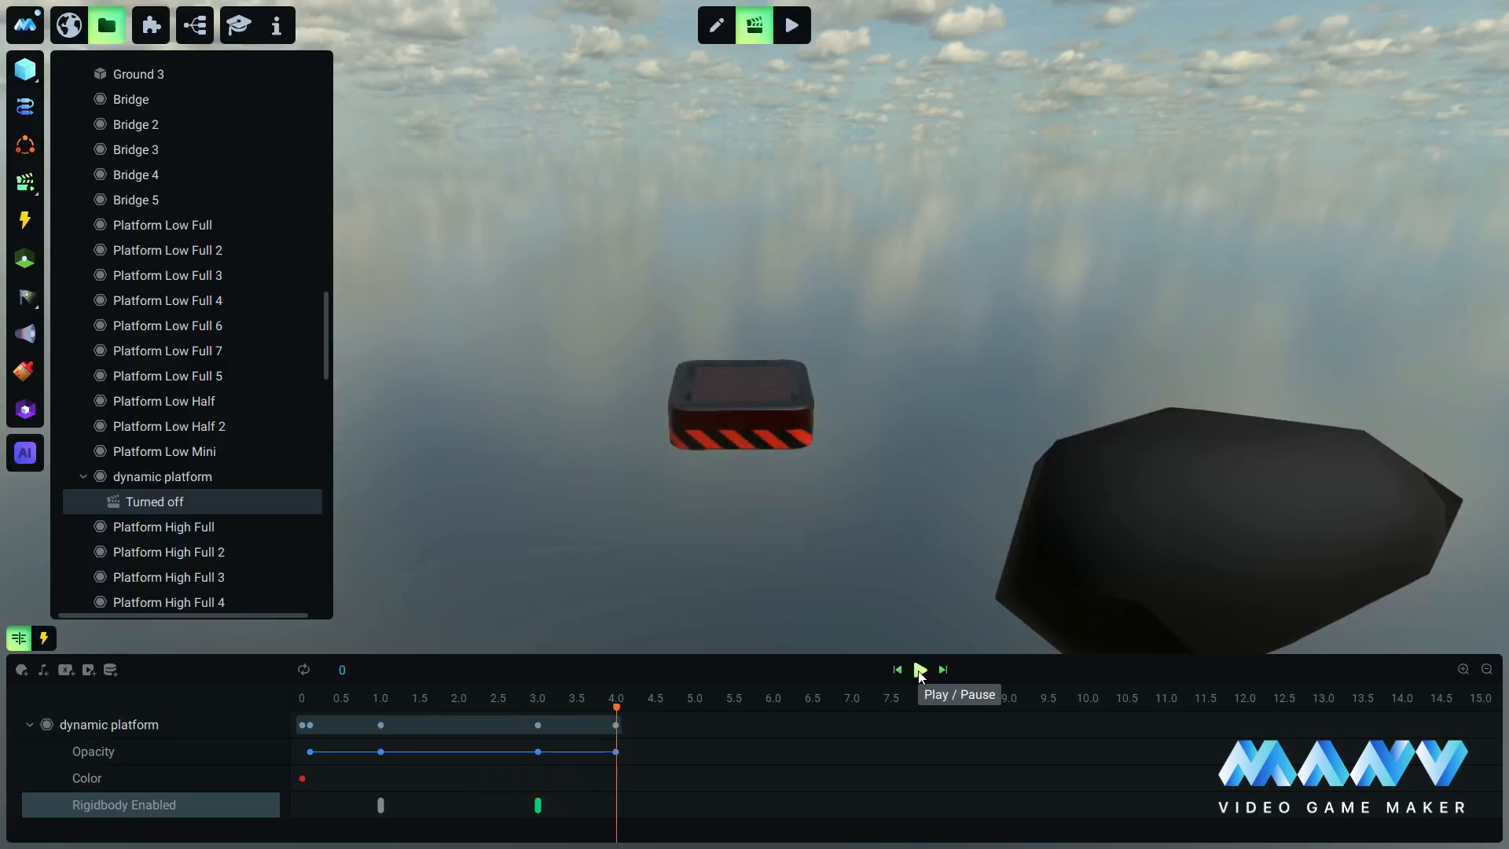
Add a Color keyframe at 4.0 on the dynamic platform's timeline and set it to the palette's medium green.
left_click(618, 778)
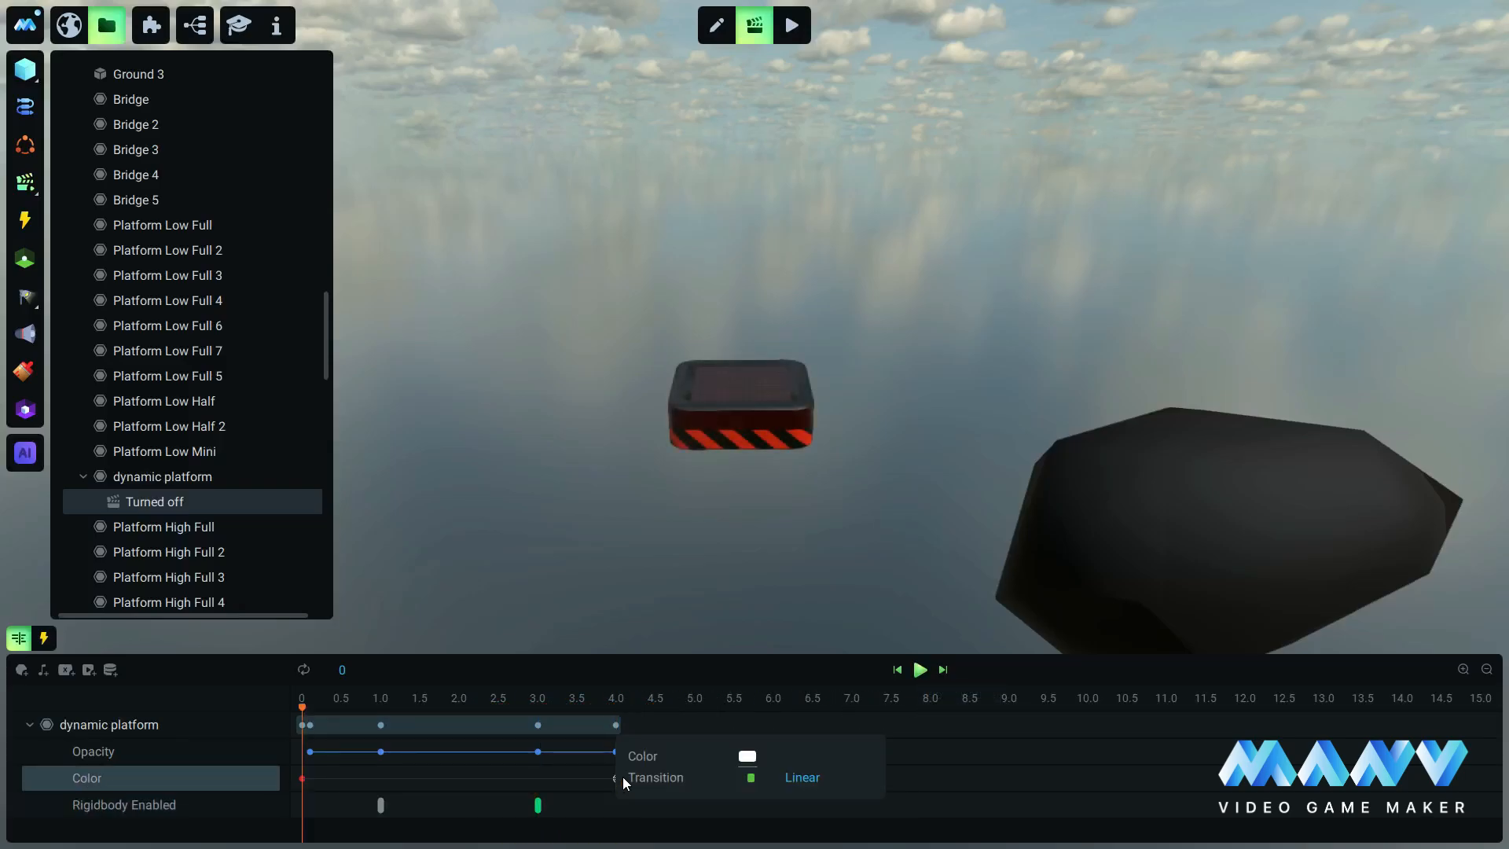
left_click(748, 756)
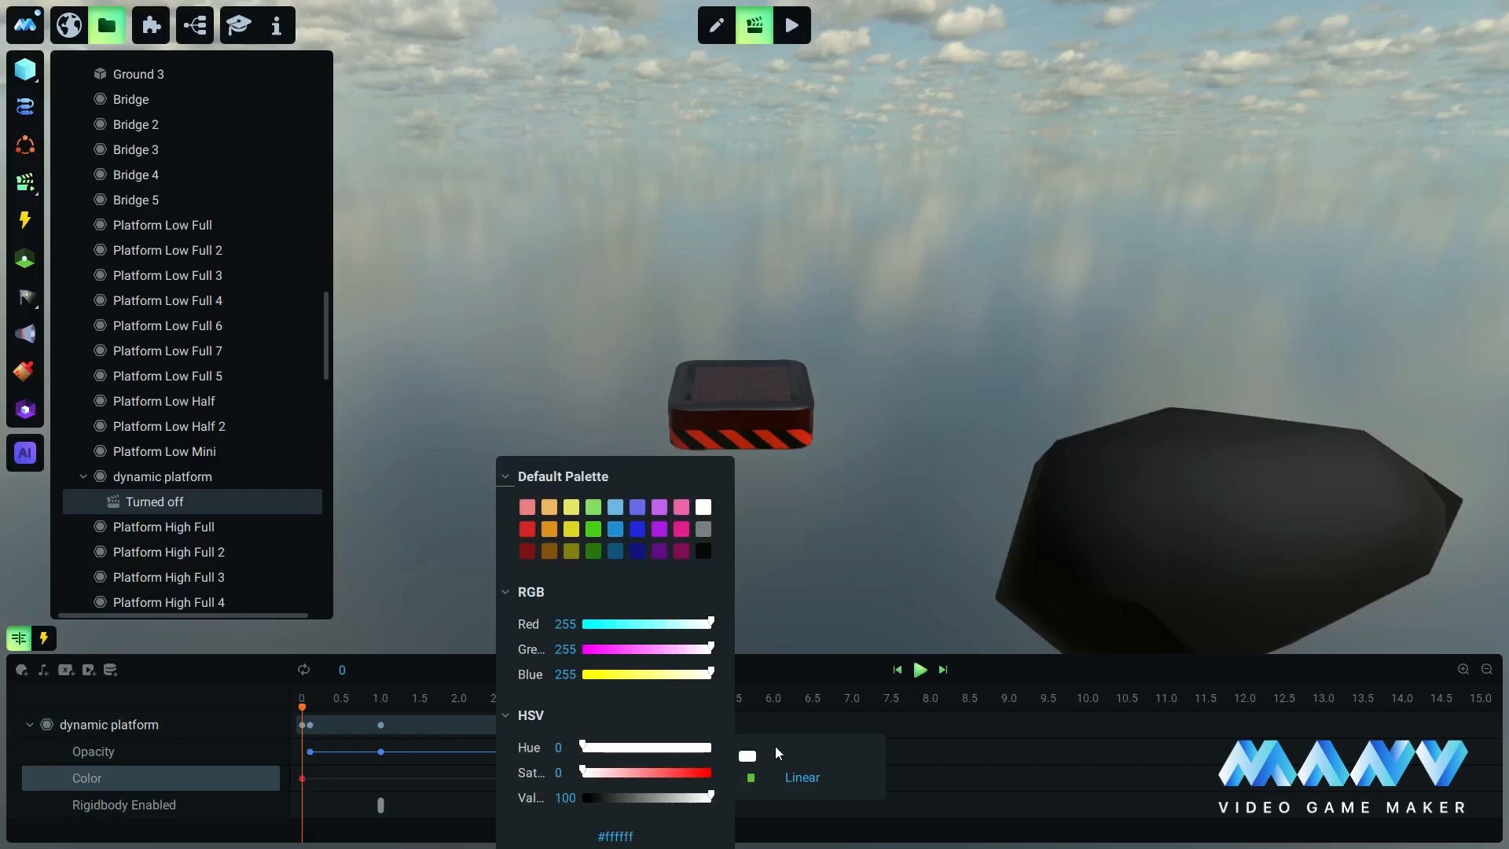
left_click(595, 531)
left_click(875, 681)
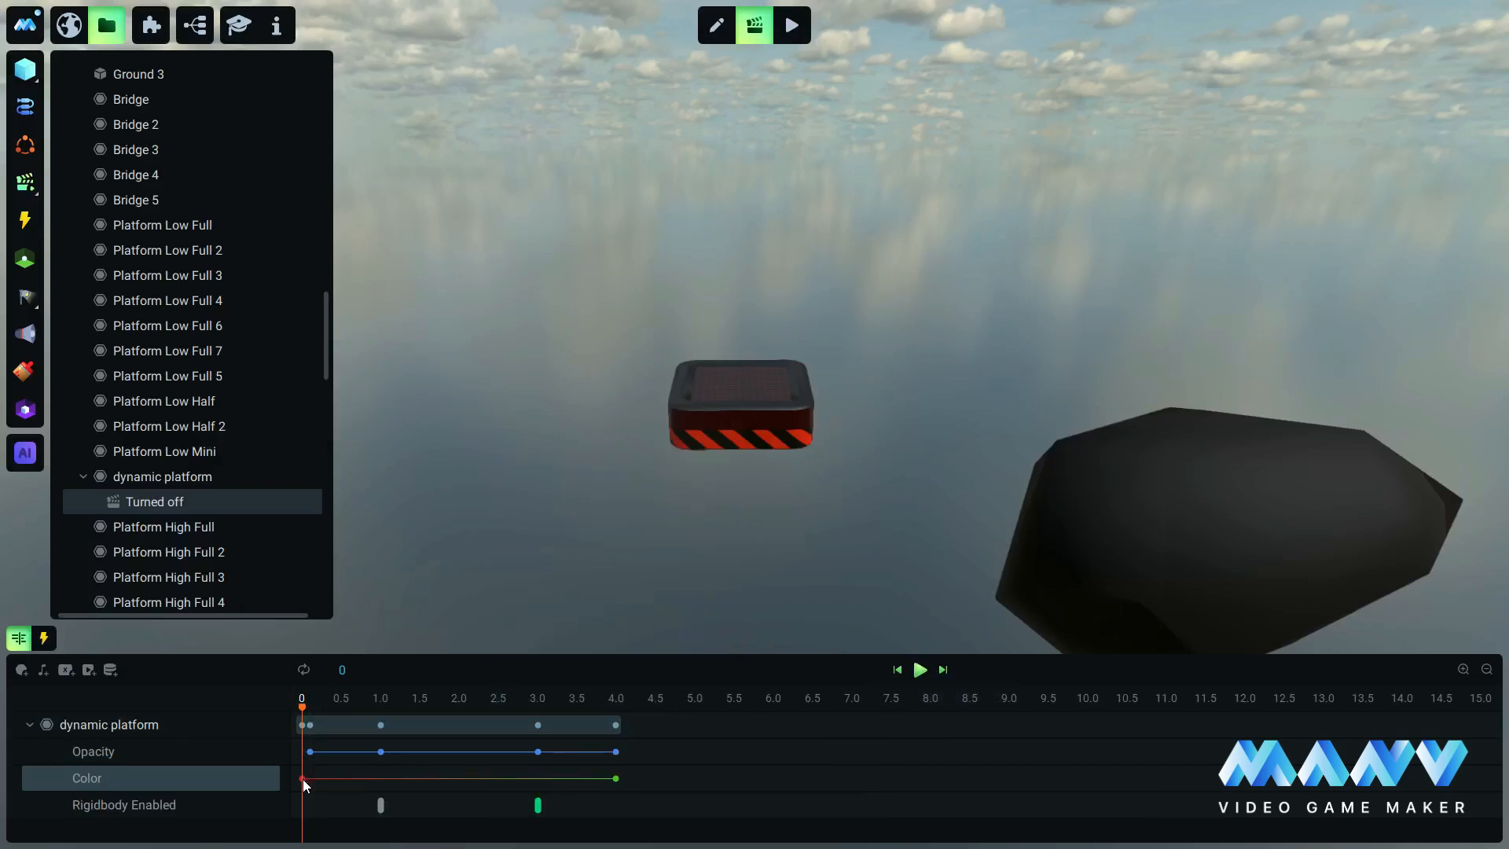
Check the transition options of the red Color keyframe at 0 and preview the animation.
mouse_move(304, 780)
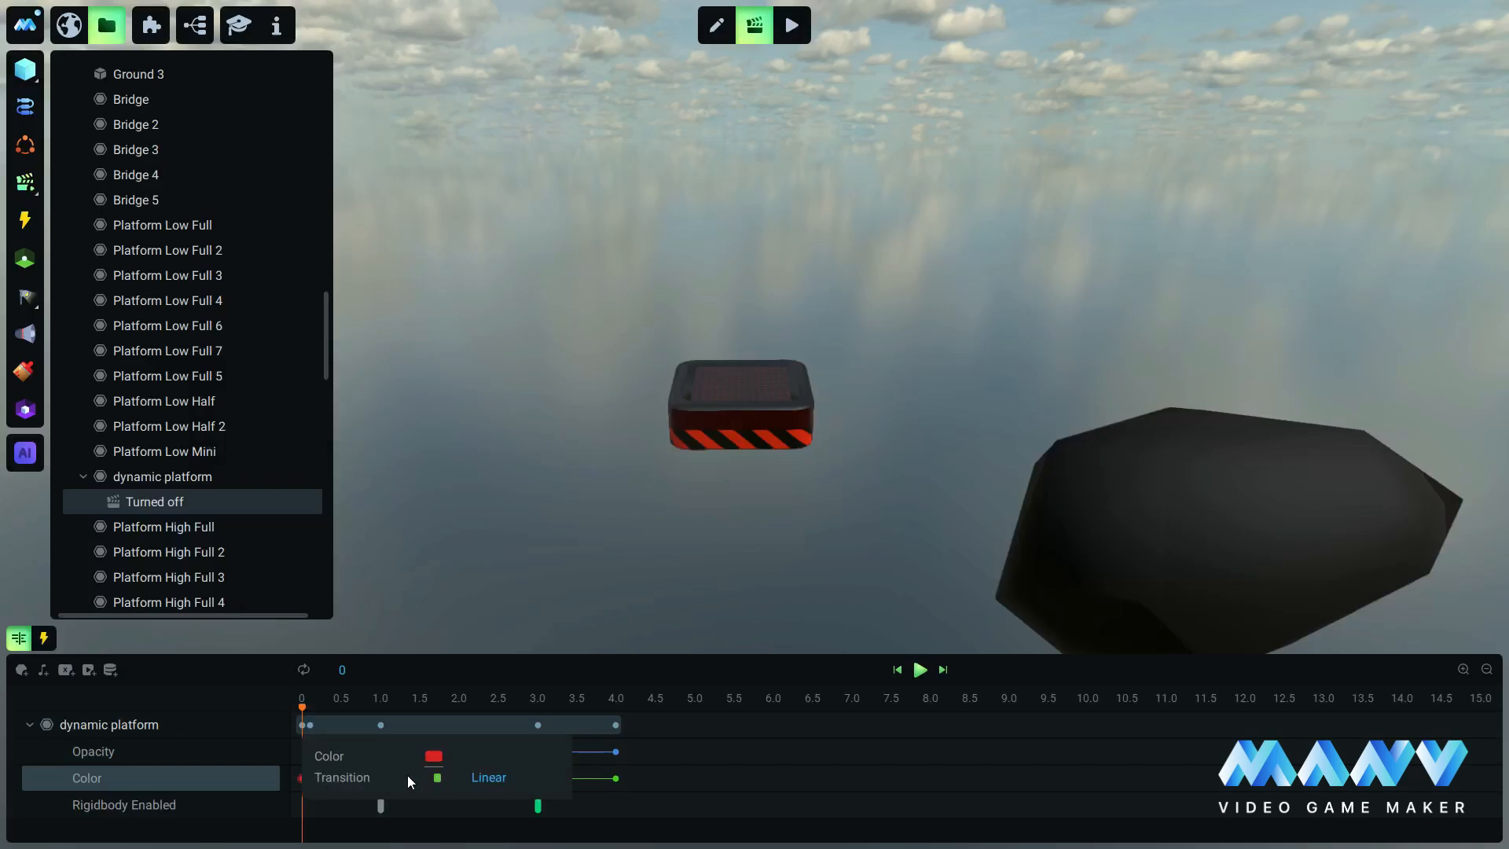
left_click(486, 778)
left_click(605, 626)
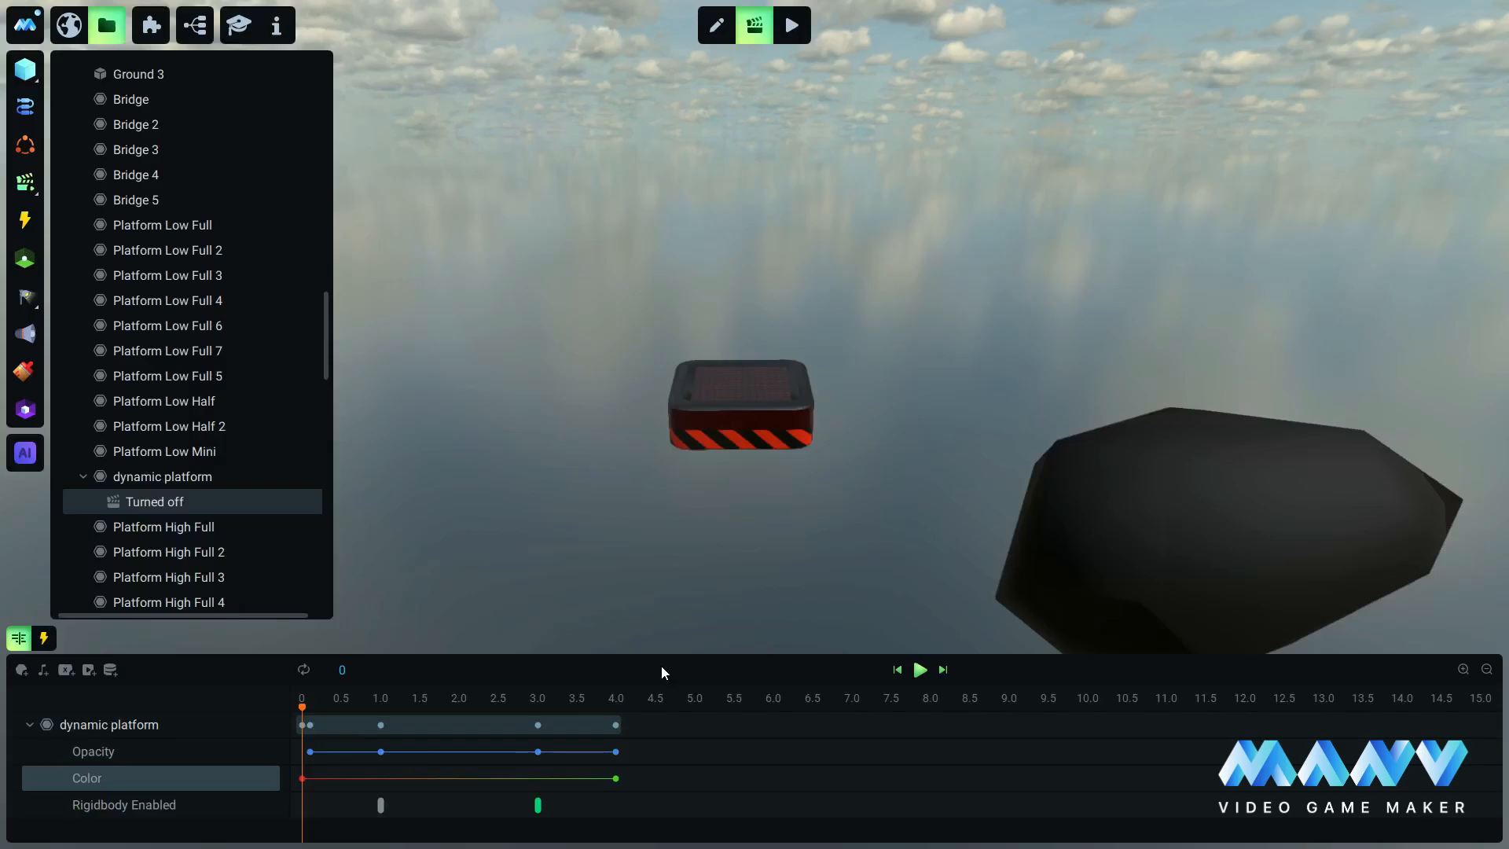
left_click(920, 672)
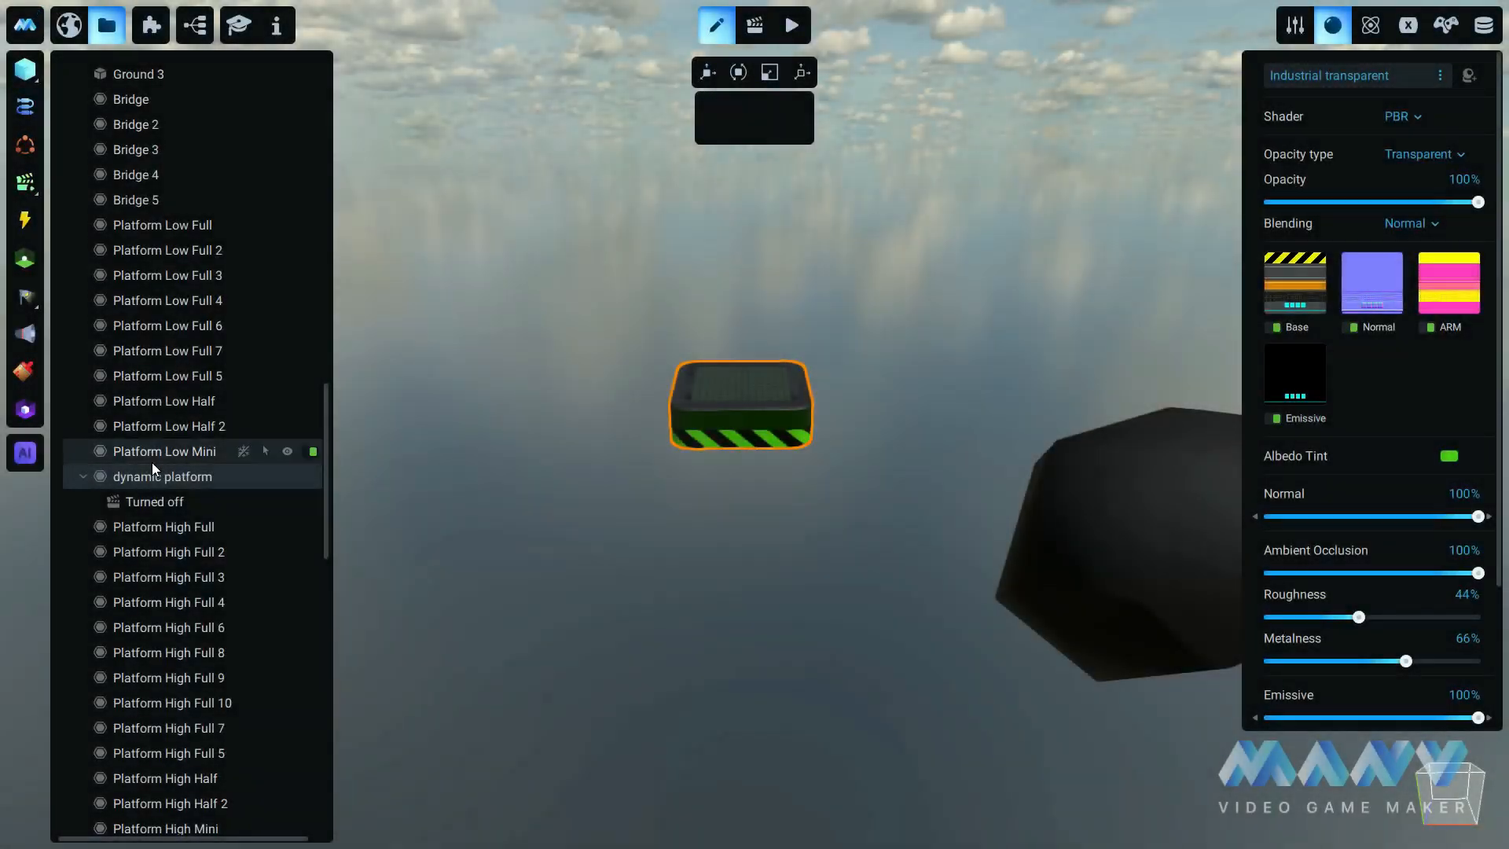
Duplicate the dynamic platform and move the copy along the X axis to 121.
right_click(162, 477)
left_click(228, 590)
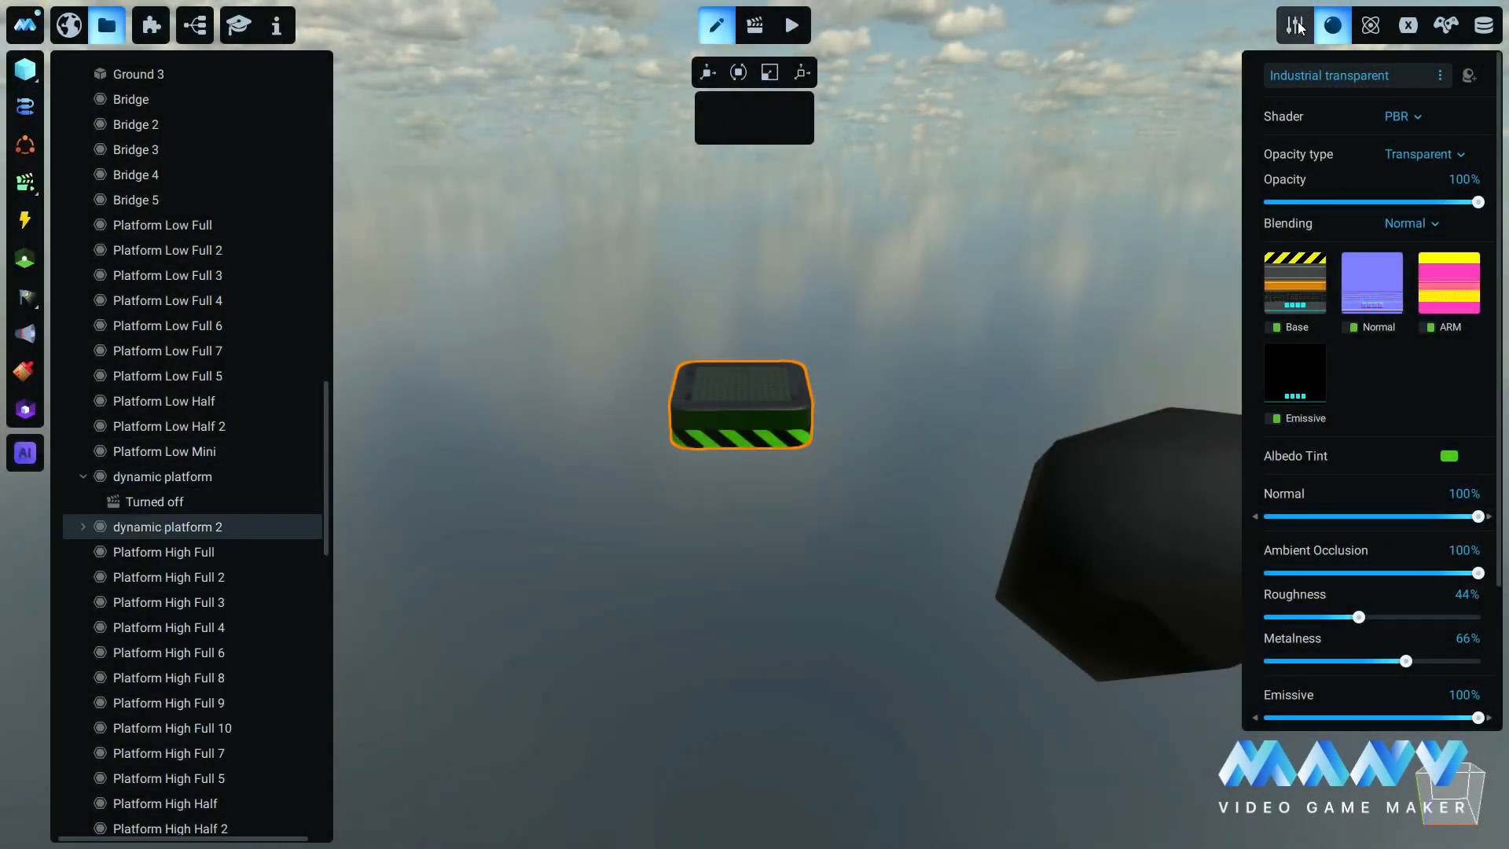
left_click(1299, 28)
right_click_drag(786, 472, 857, 503)
left_click_drag(953, 482, 768, 484)
right_click_drag(768, 484, 943, 480)
Duplicate the dynamic platform two more times, placing the copies beyond the second one, with the last at about X 116, Y 52.
right_click(154, 531)
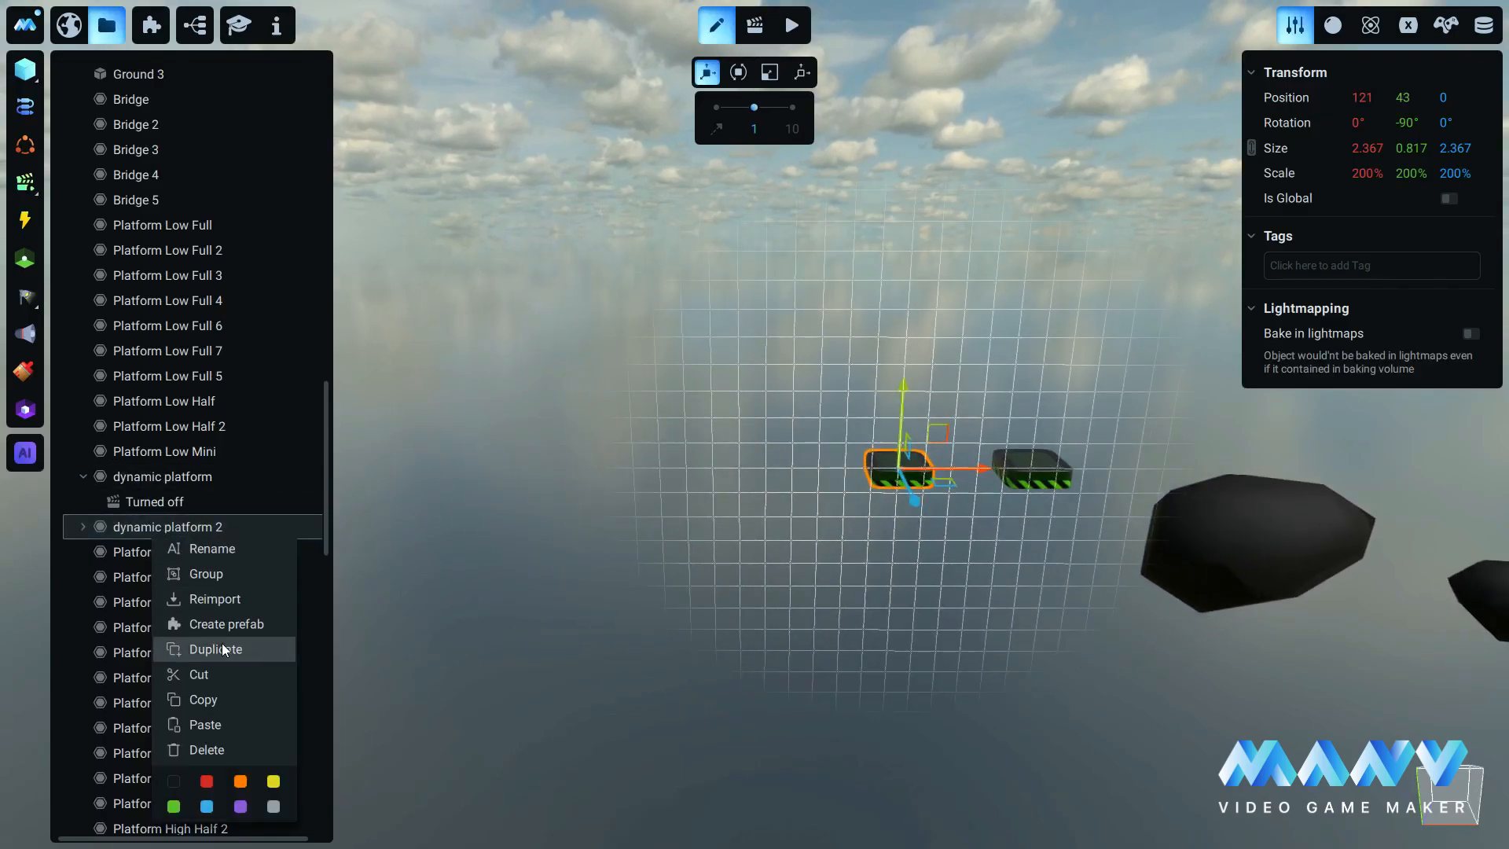
left_click(223, 650)
left_click_drag(980, 469, 847, 461)
left_click_drag(768, 379, 766, 155)
right_click(181, 553)
left_click(265, 665)
right_click_drag(849, 322, 873, 354)
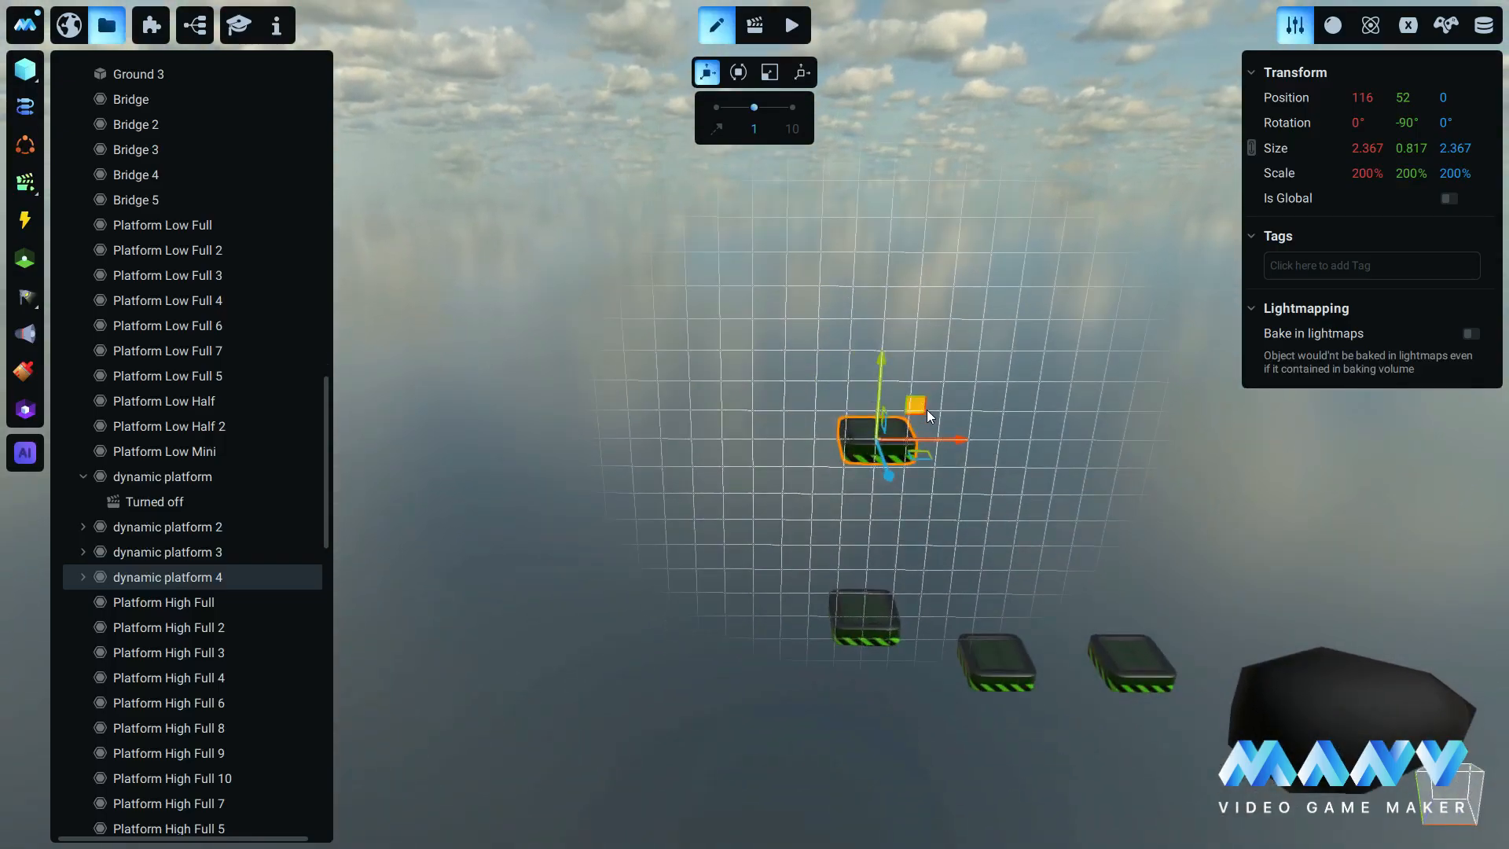
Duplicate Platform High Full 10, the platform beside the two floating asteroids.
scroll(930, 412, "down", 5)
right_click_drag(929, 412, 1011, 508)
scroll(1012, 509, "up", 3)
left_click(1164, 492)
right_click(195, 778)
left_click(245, 677)
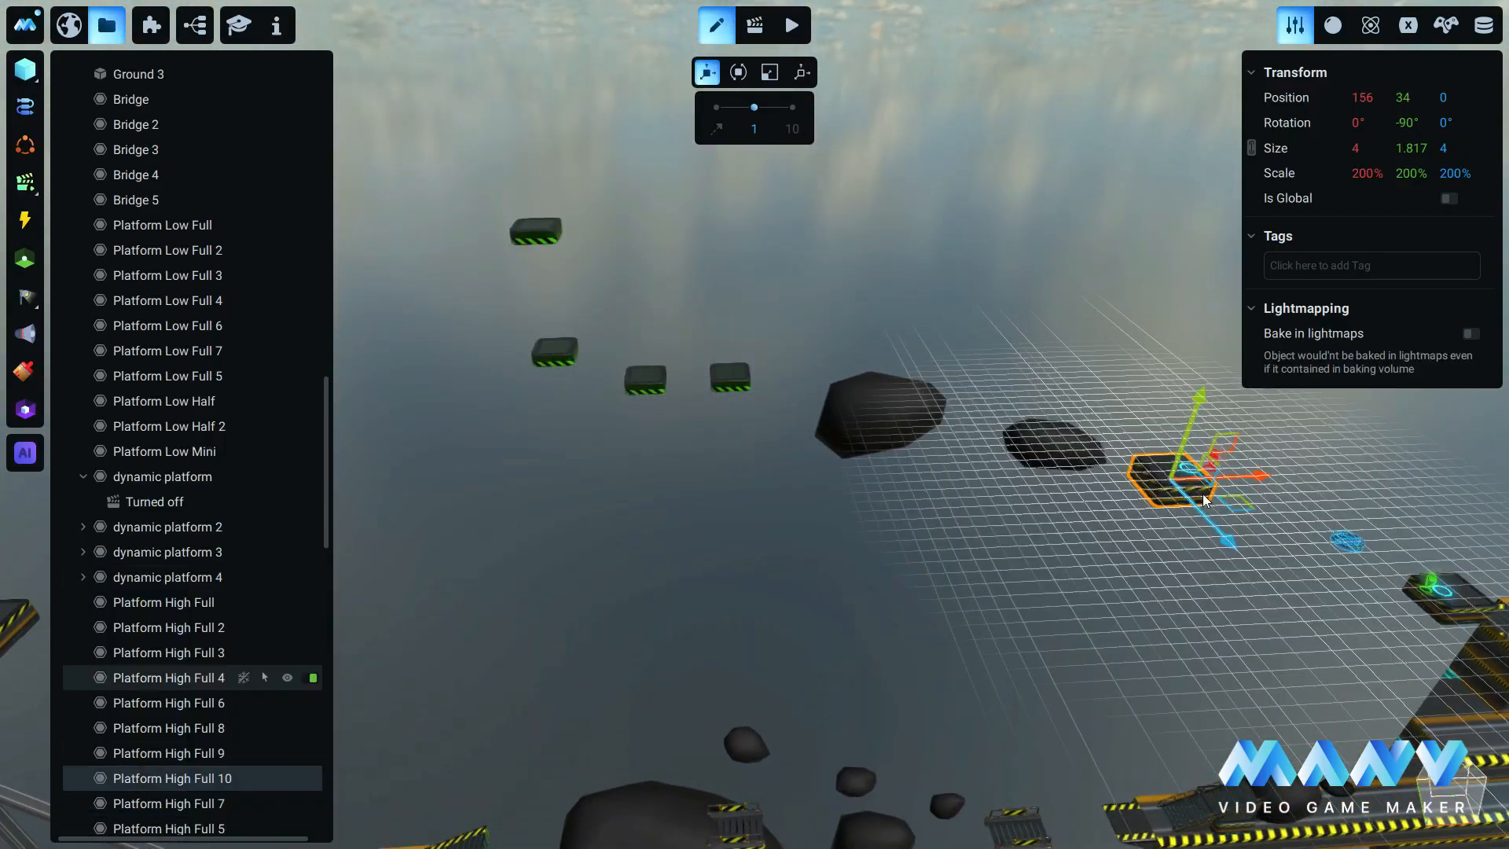
Move the duplicated high platform above the dynamic platforms, to a height of Y 60.
right_click_drag(904, 503, 983, 503)
left_click_drag(1376, 482, 663, 519)
right_click_drag(663, 519, 629, 543)
left_click_drag(568, 487, 569, 71)
right_click_drag(569, 78, 638, 275)
left_click_drag(633, 376, 635, 278)
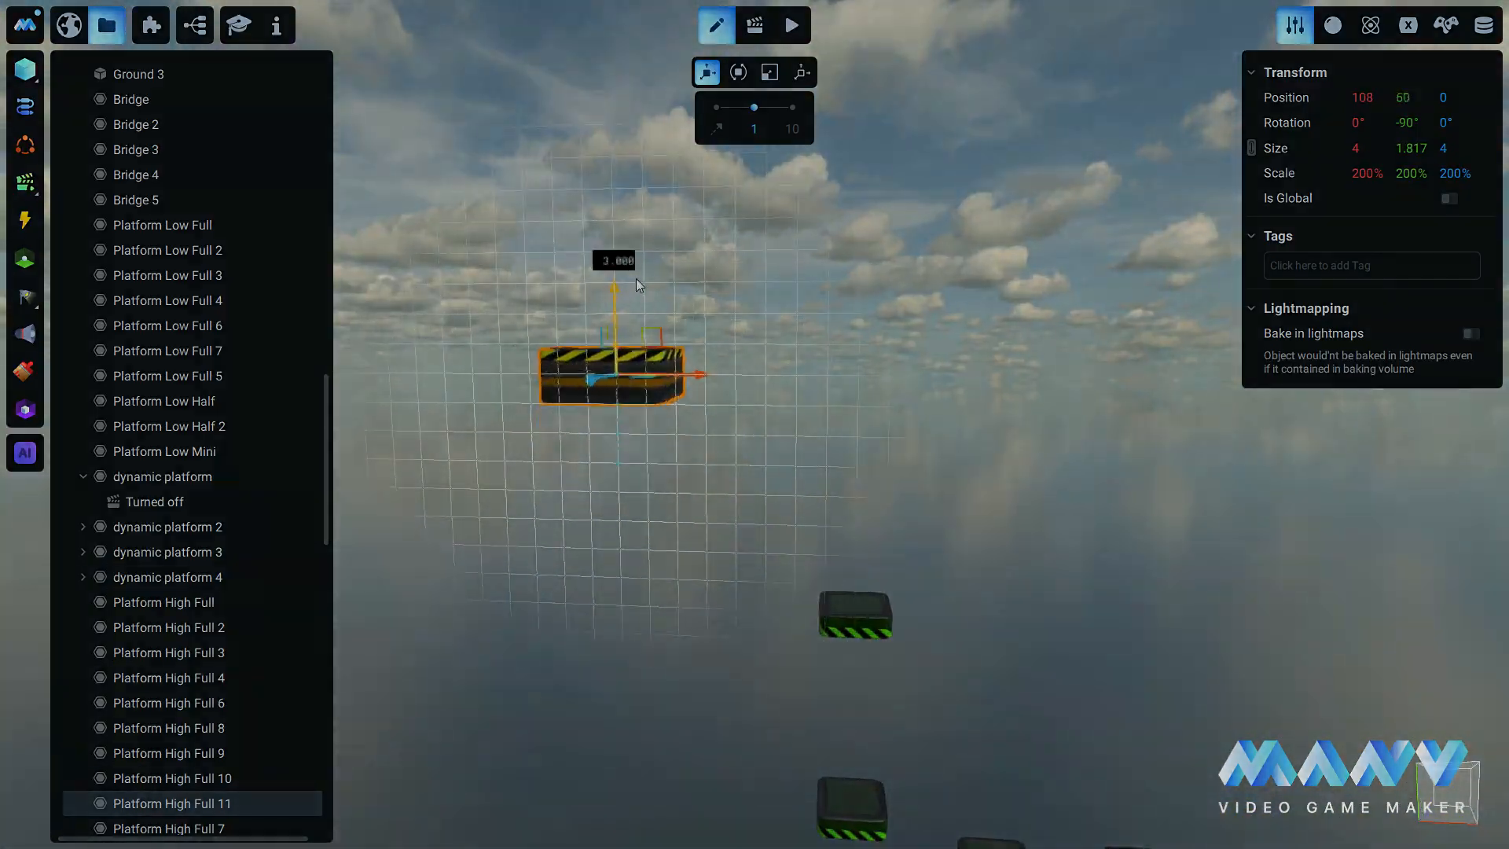
left_click_drag(714, 387, 806, 389)
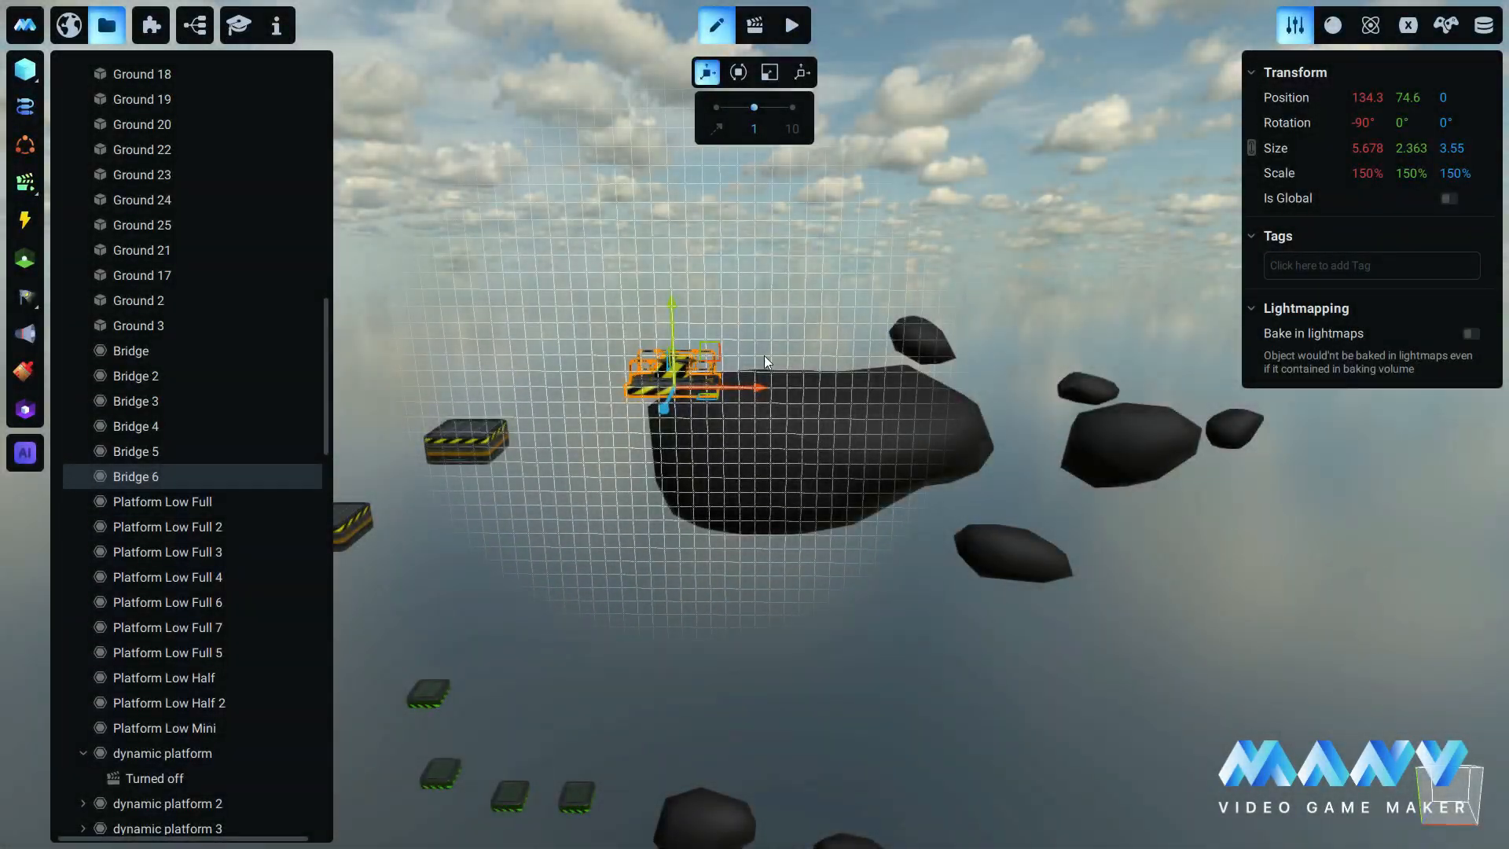
Import the Waving Flag.zip asset from the Tutorial Resources folder.
left_click(741, 411)
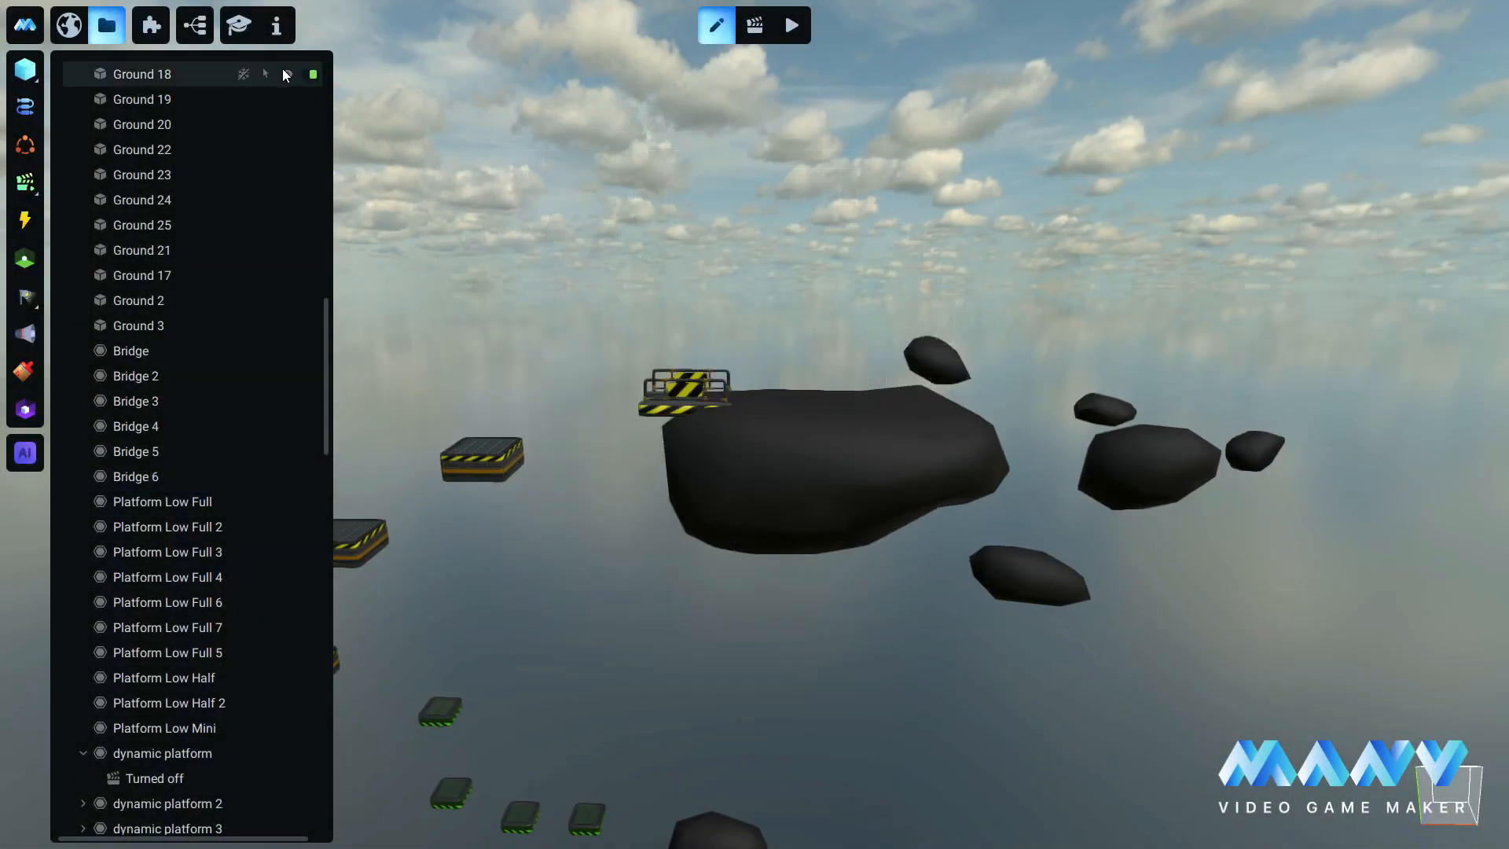
left_click(152, 26)
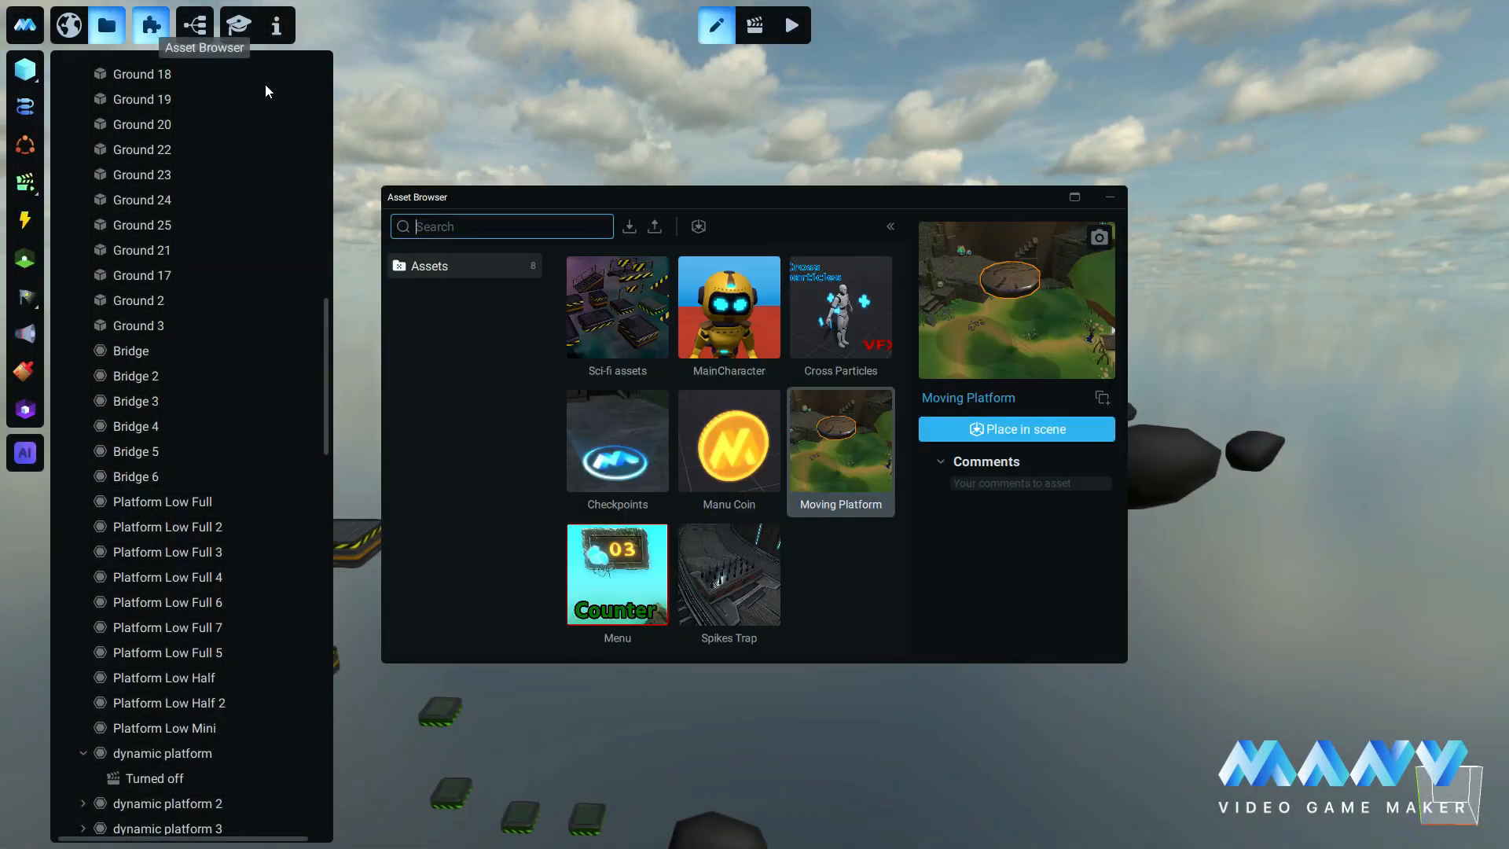
left_click(630, 227)
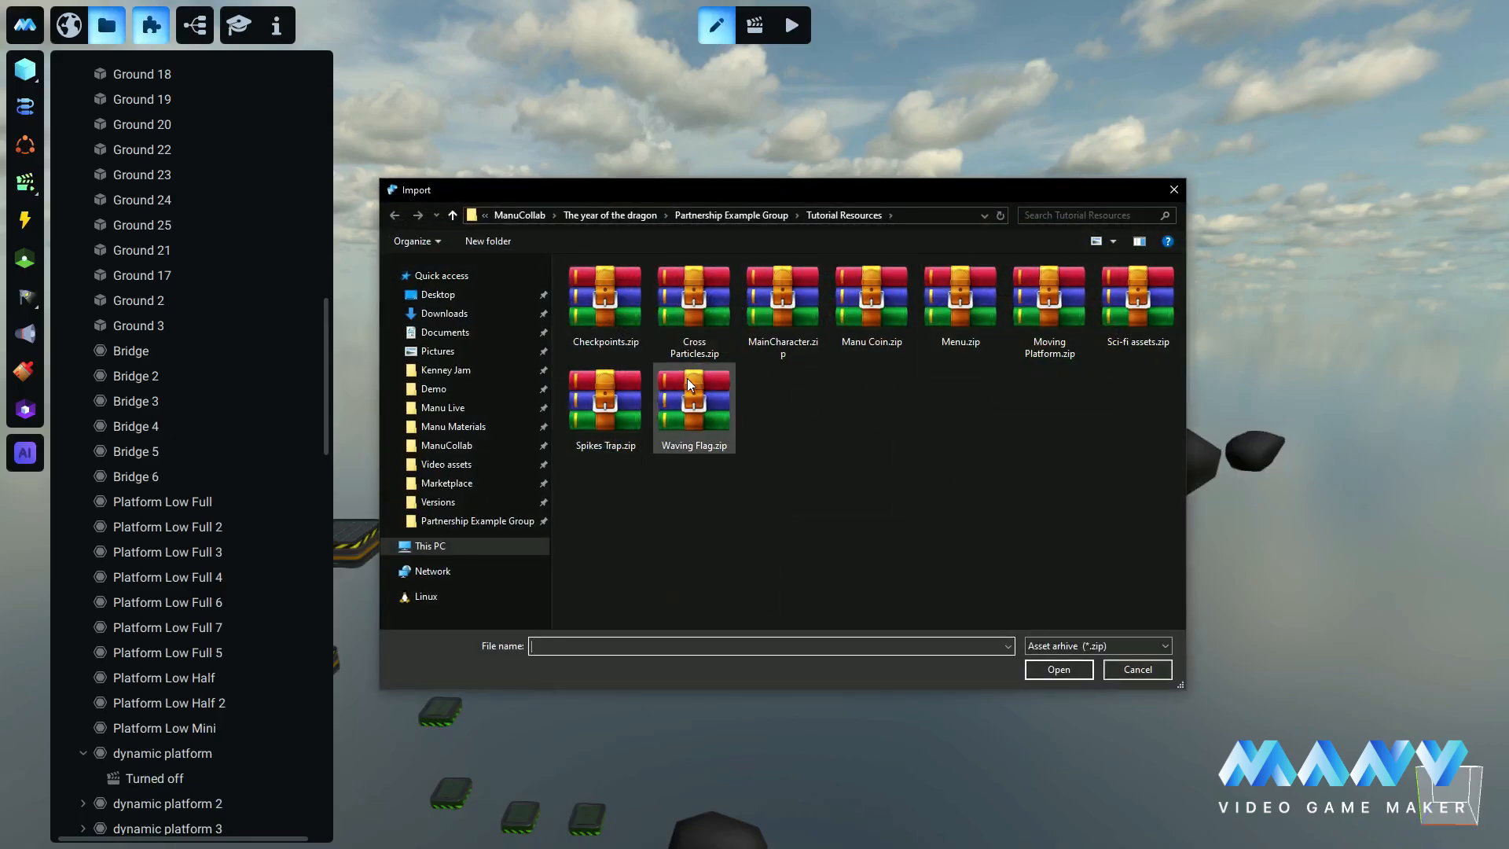
left_click(694, 401)
left_click(1053, 671)
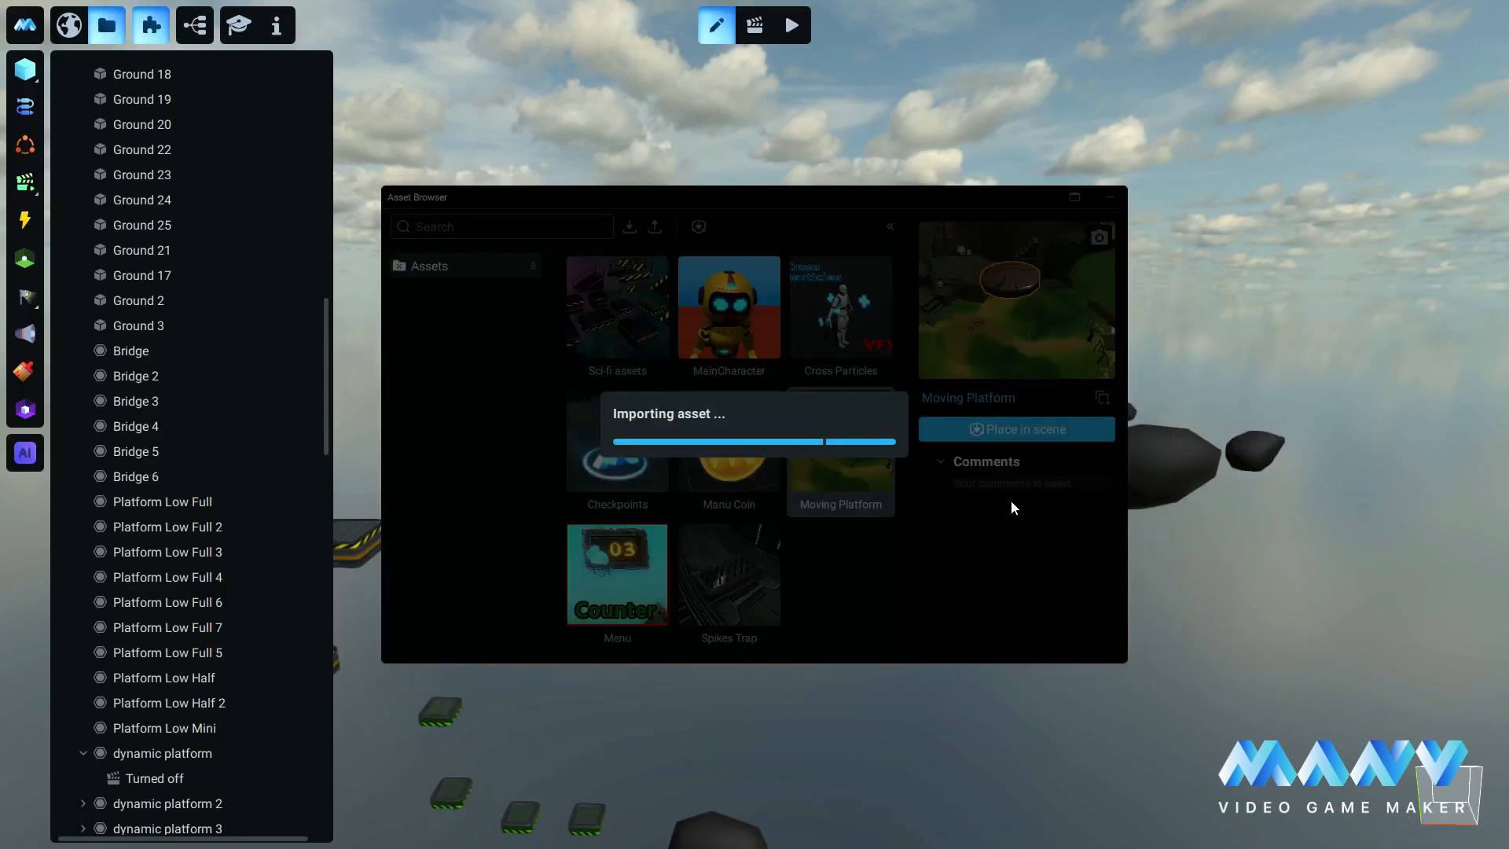
Place the Waving Flag asset in the scene and close the asset browser.
left_click(838, 570)
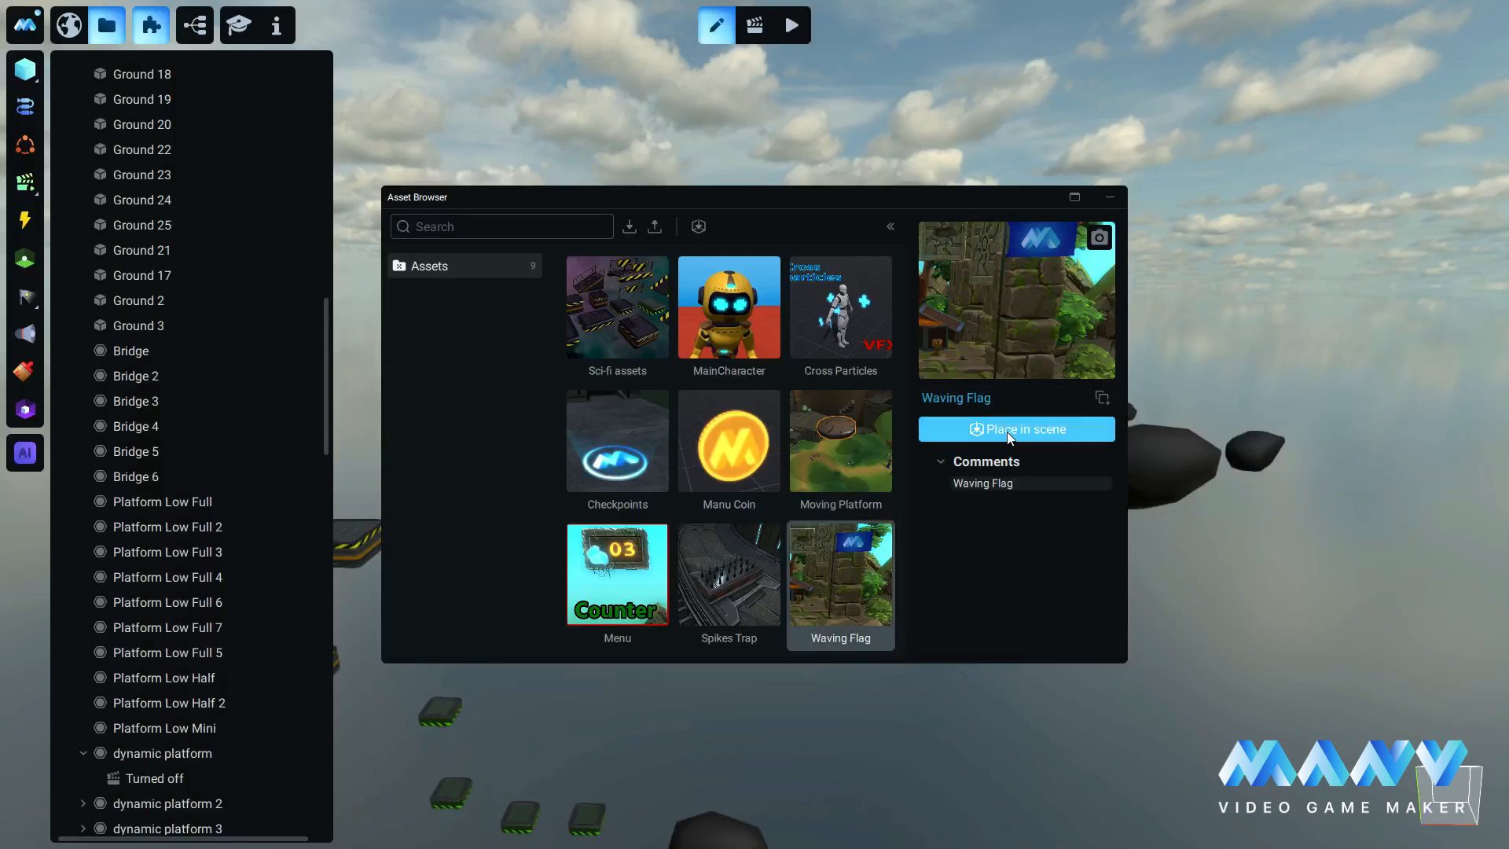
left_click(1014, 429)
left_click(1110, 198)
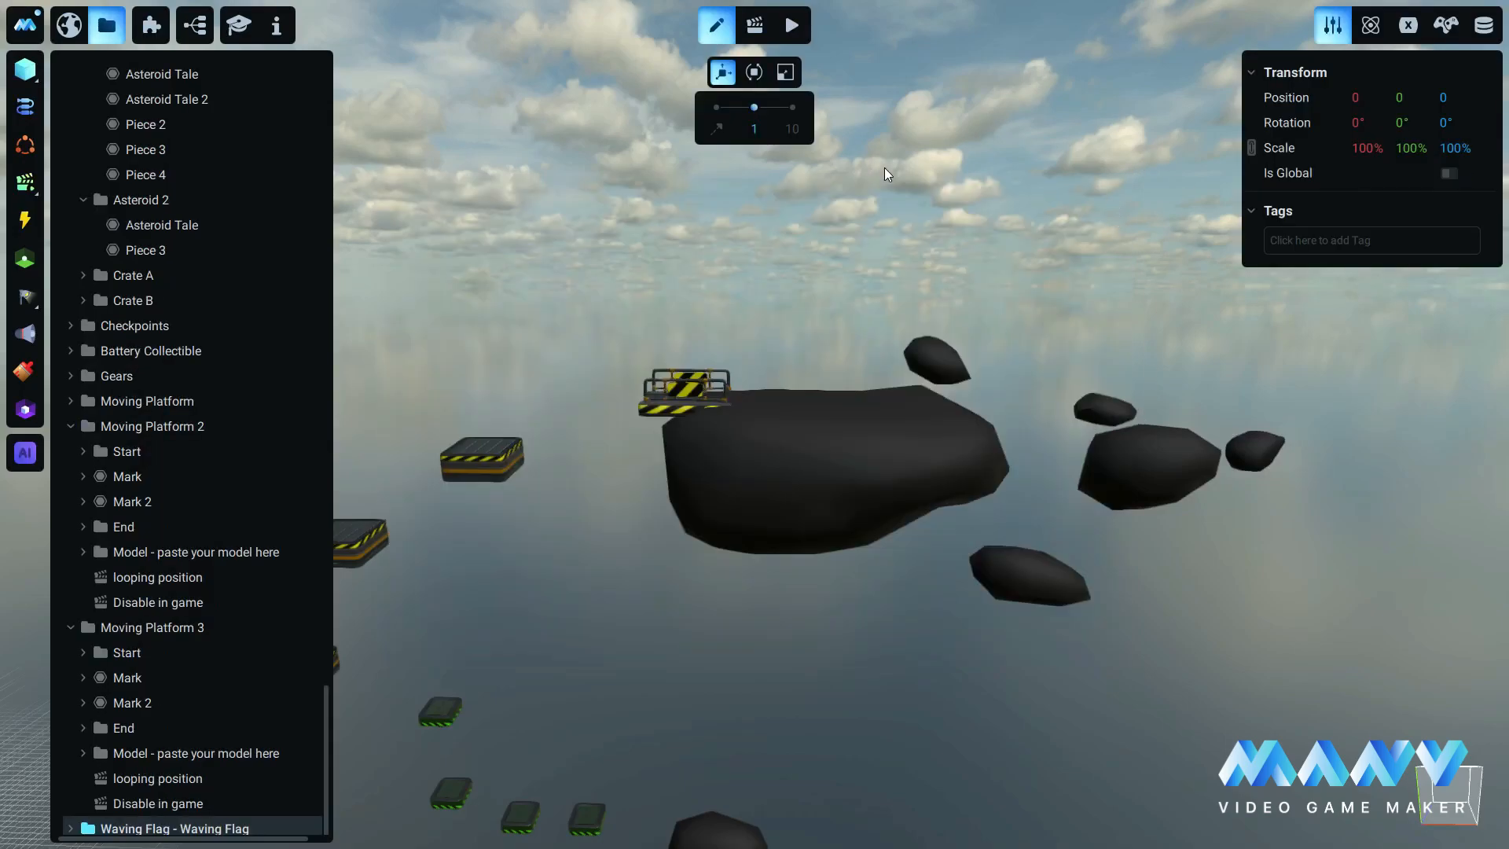
Switch to free movement without snapping and move the Waving Flag onto the large top asteroid, at about X 147.6, Y 75.3.
left_click(711, 130)
right_click_drag(1092, 495, 844, 561)
left_click_drag(668, 498, 923, 664)
right_click_drag(923, 663, 871, 648)
left_click_drag(676, 608, 1003, 650)
left_click_drag(884, 592, 1054, 68)
scroll(1007, 304, "up", 3)
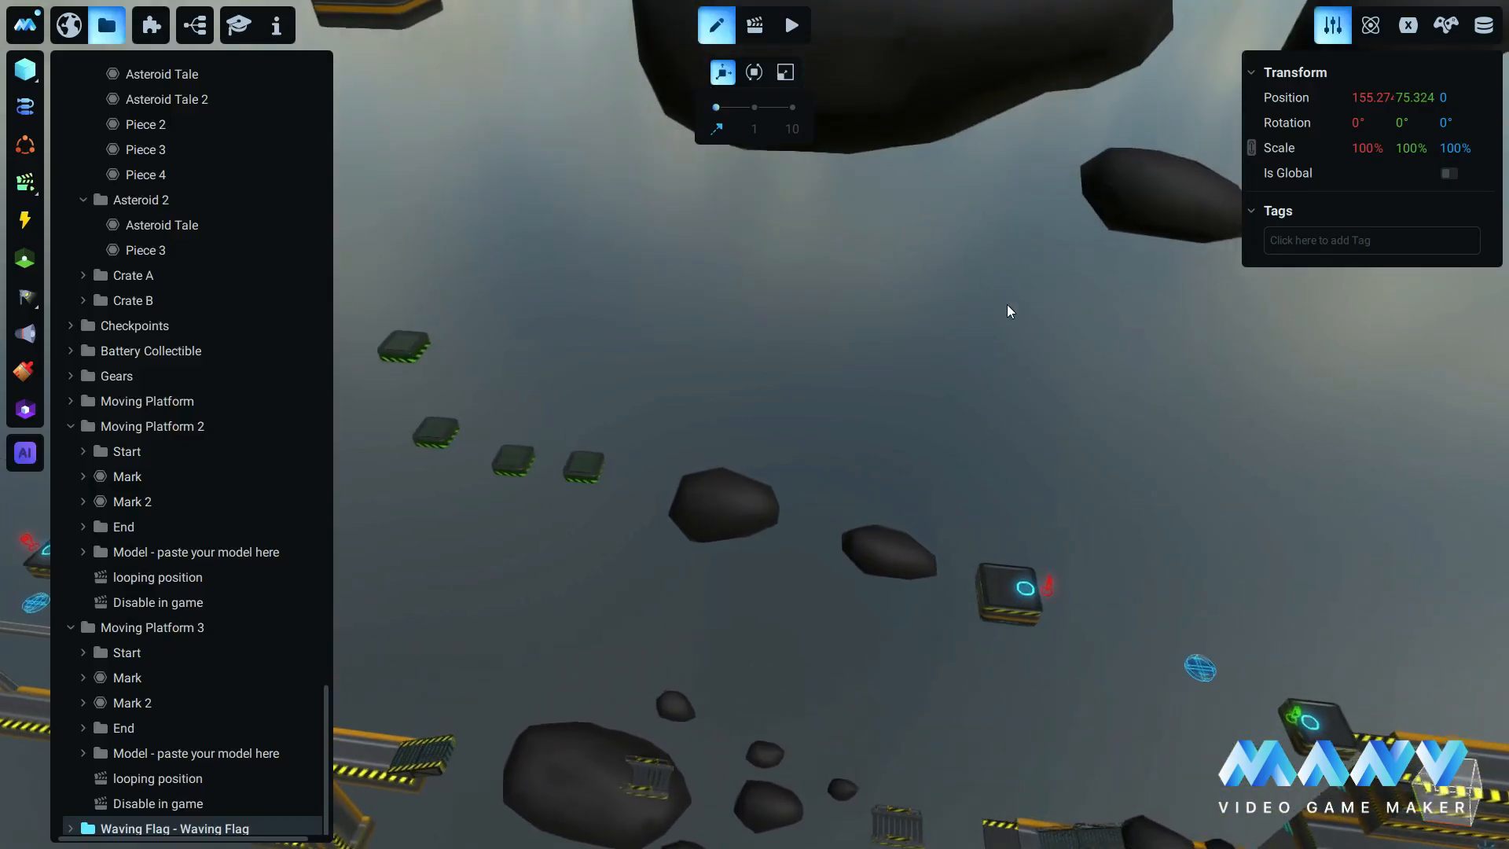
right_click_drag(1007, 305, 1022, 517)
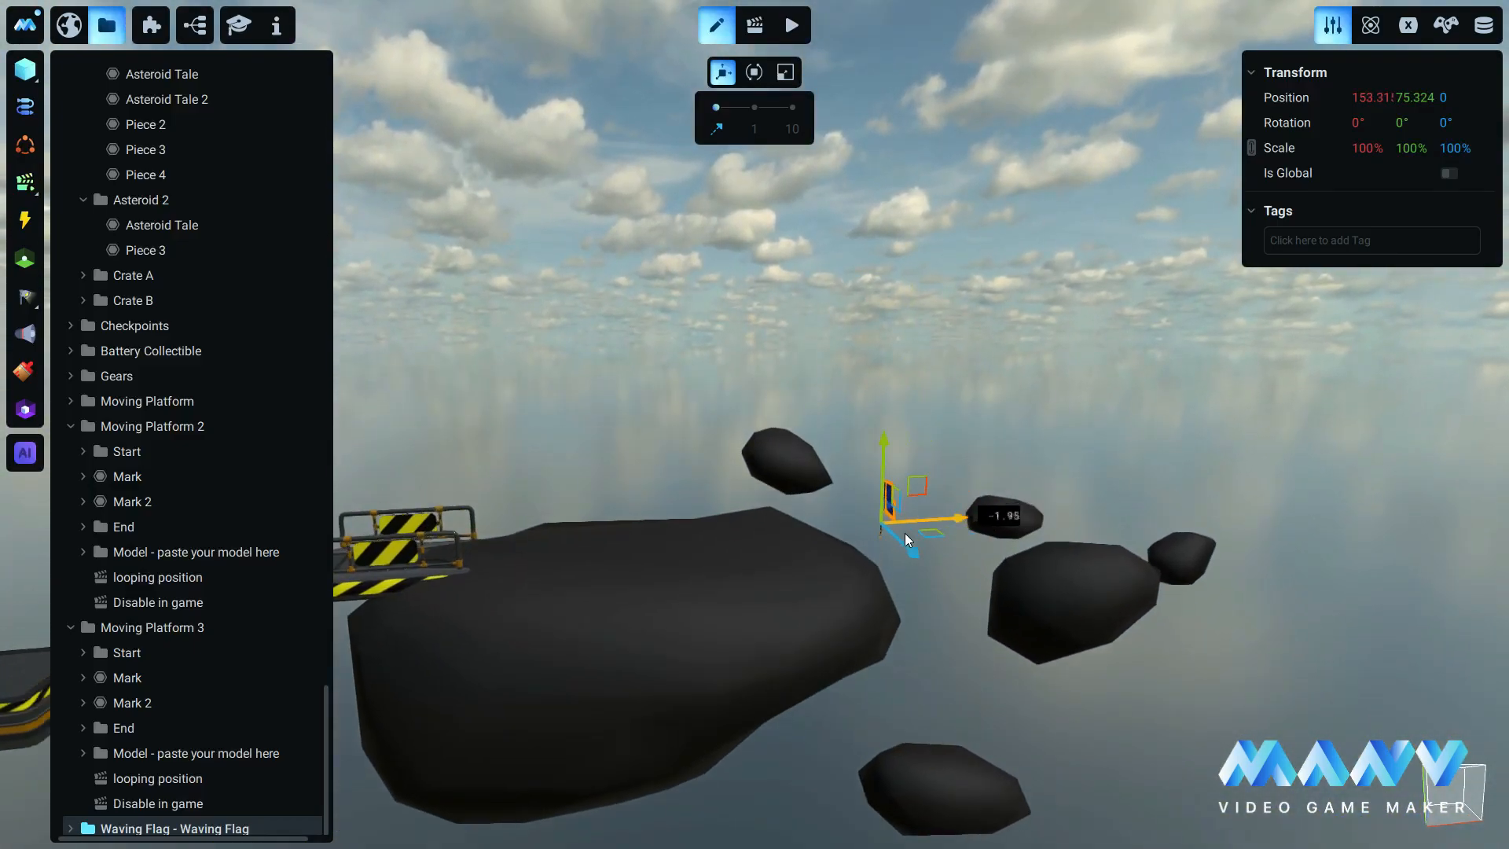
left_click_drag(904, 533, 808, 560)
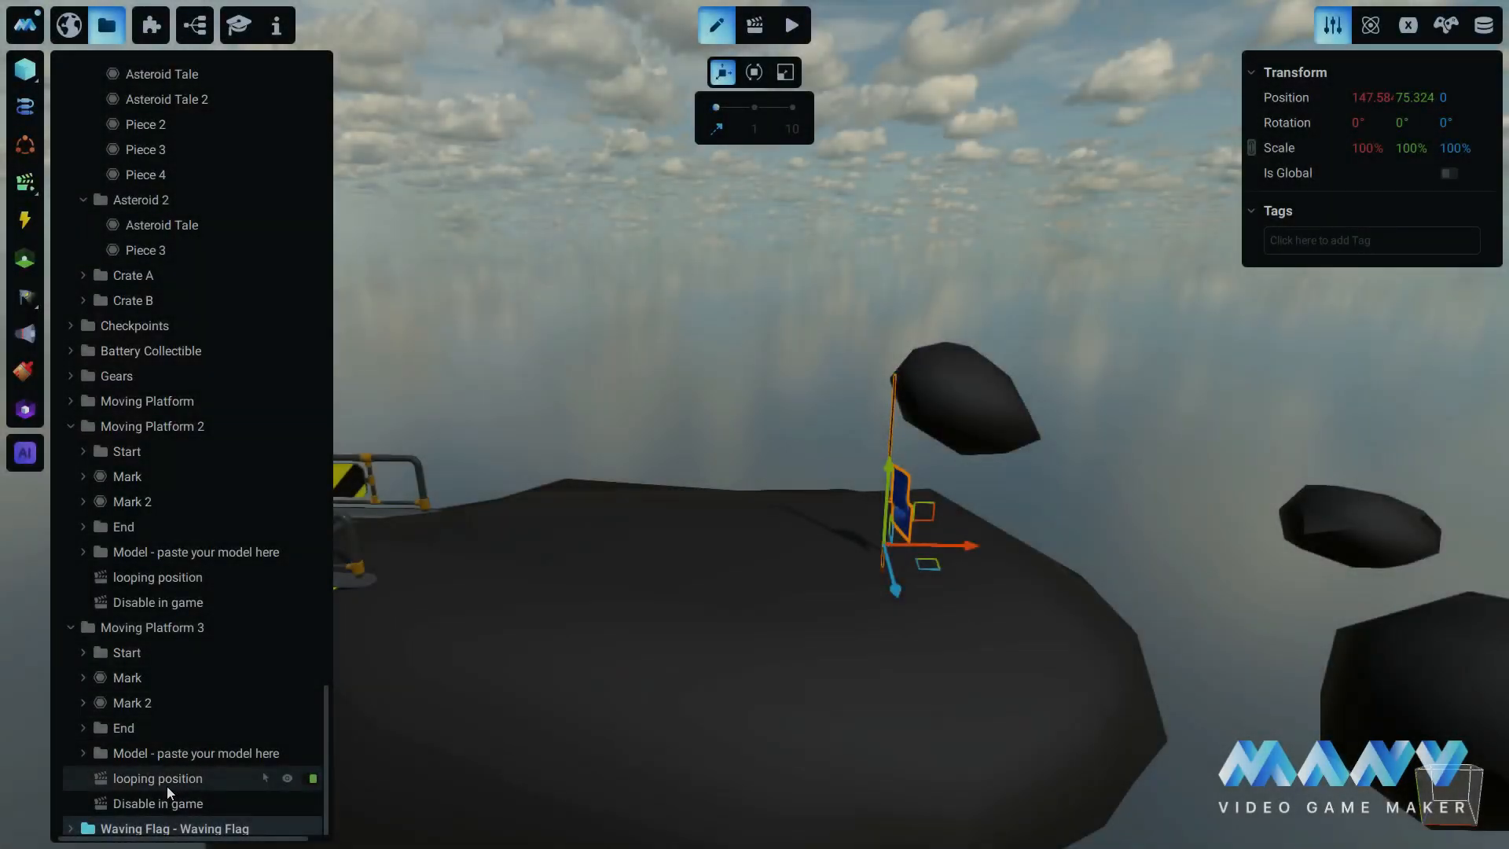
Detach the Waving Flag from its prefab and expand its contents in the scene hierarchy.
right_click(149, 827)
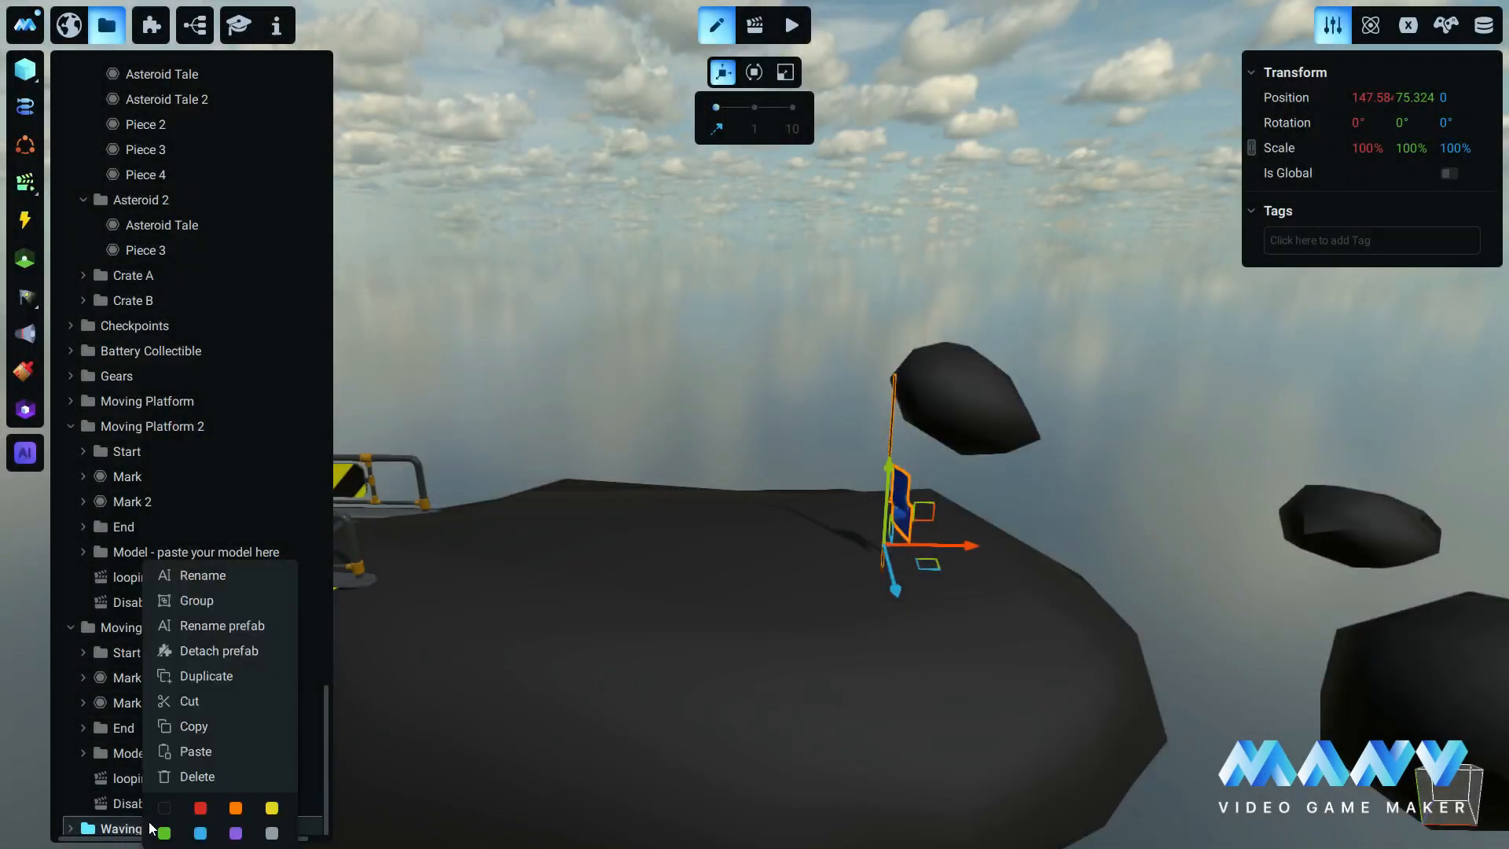
left_click(210, 654)
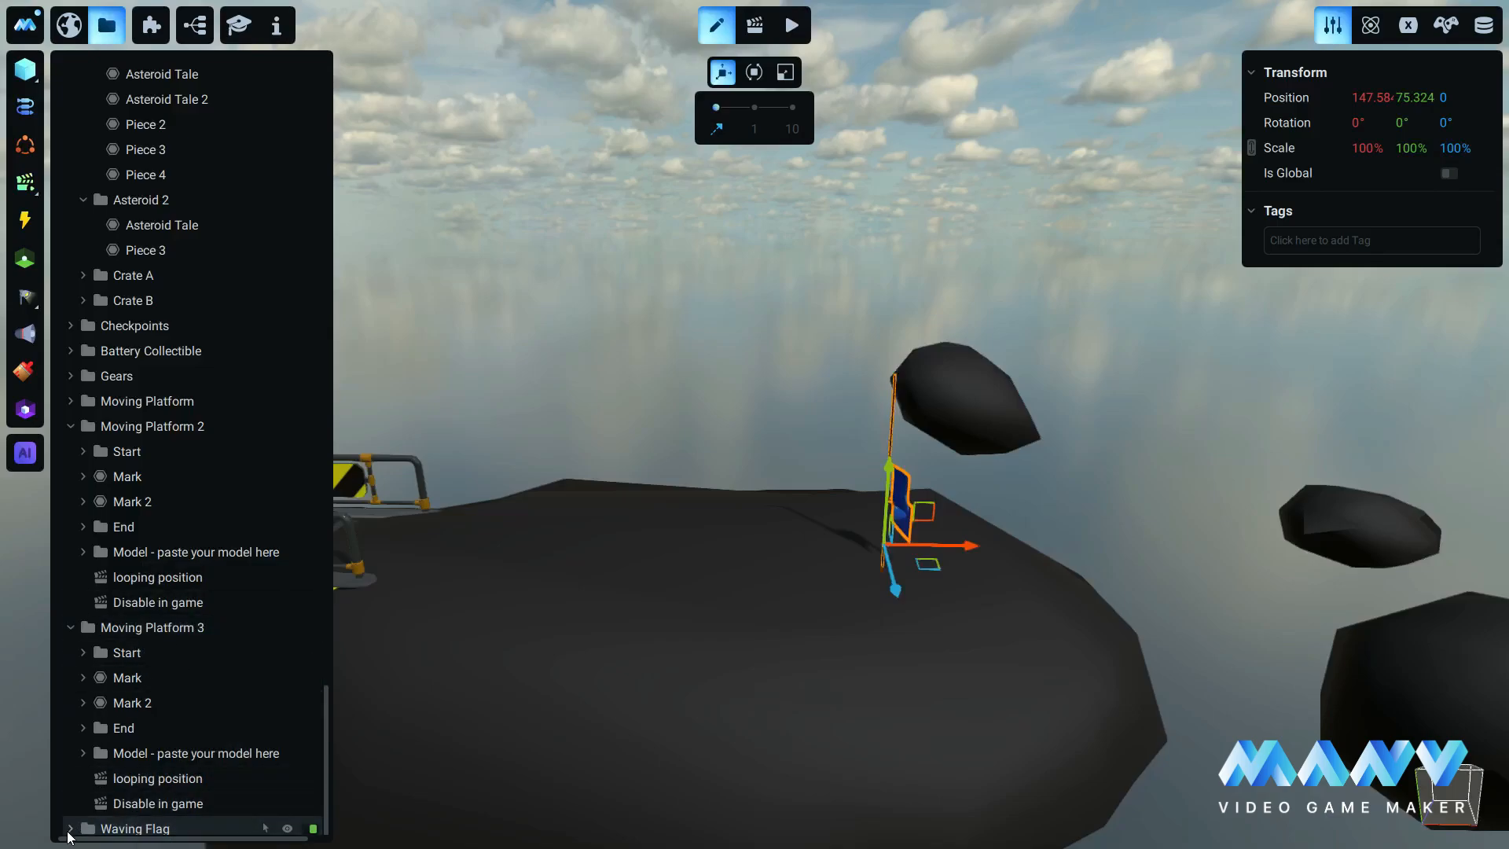
left_click(70, 829)
scroll(157, 701, "down", 3)
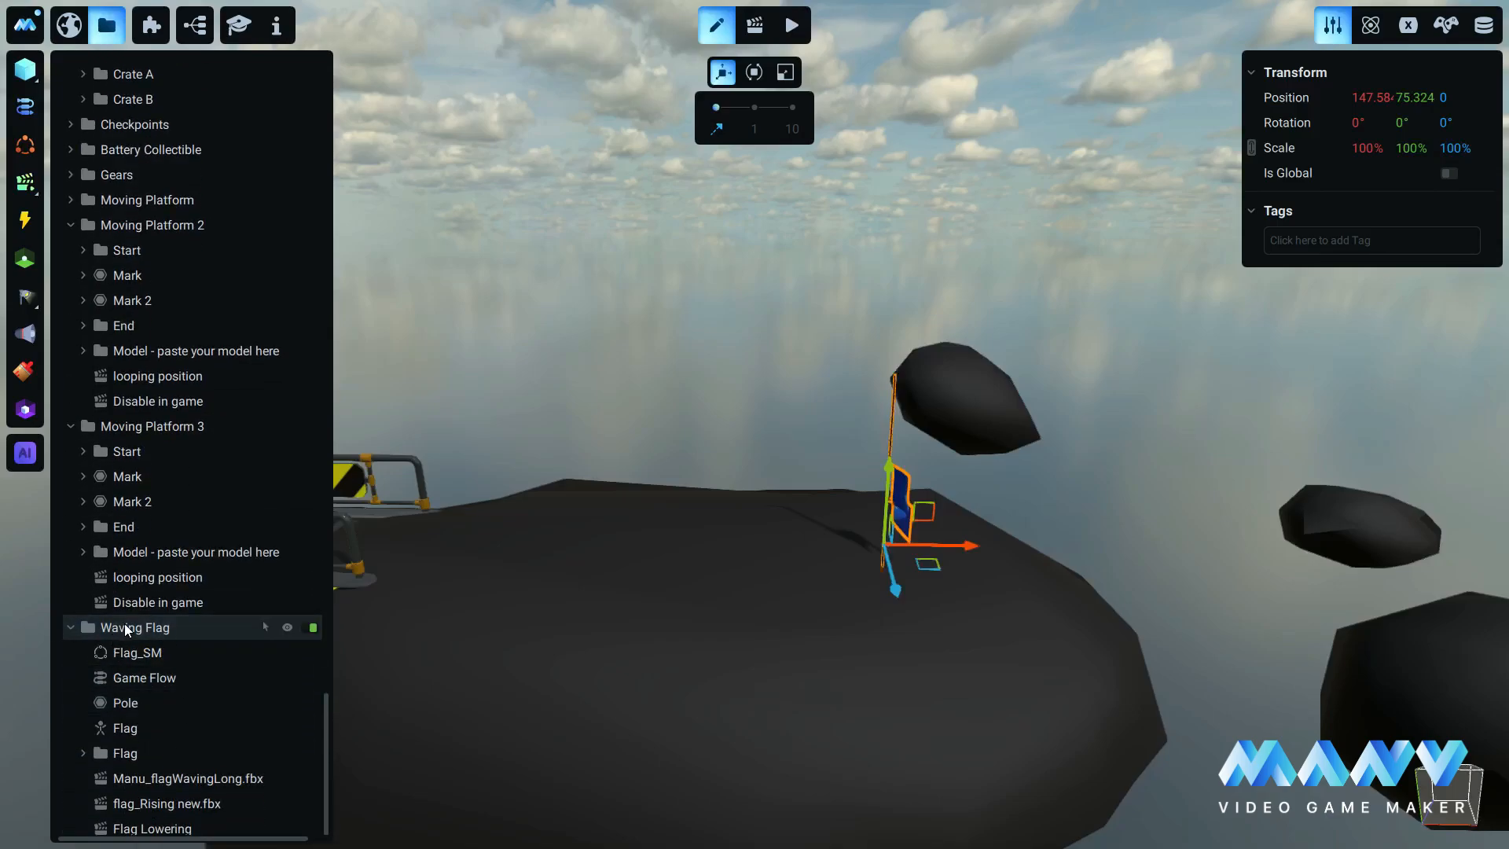
Examine the Waving Flag's variables, including Flag_is_UP, and return to its transform properties.
left_click(1371, 25)
left_click(1409, 25)
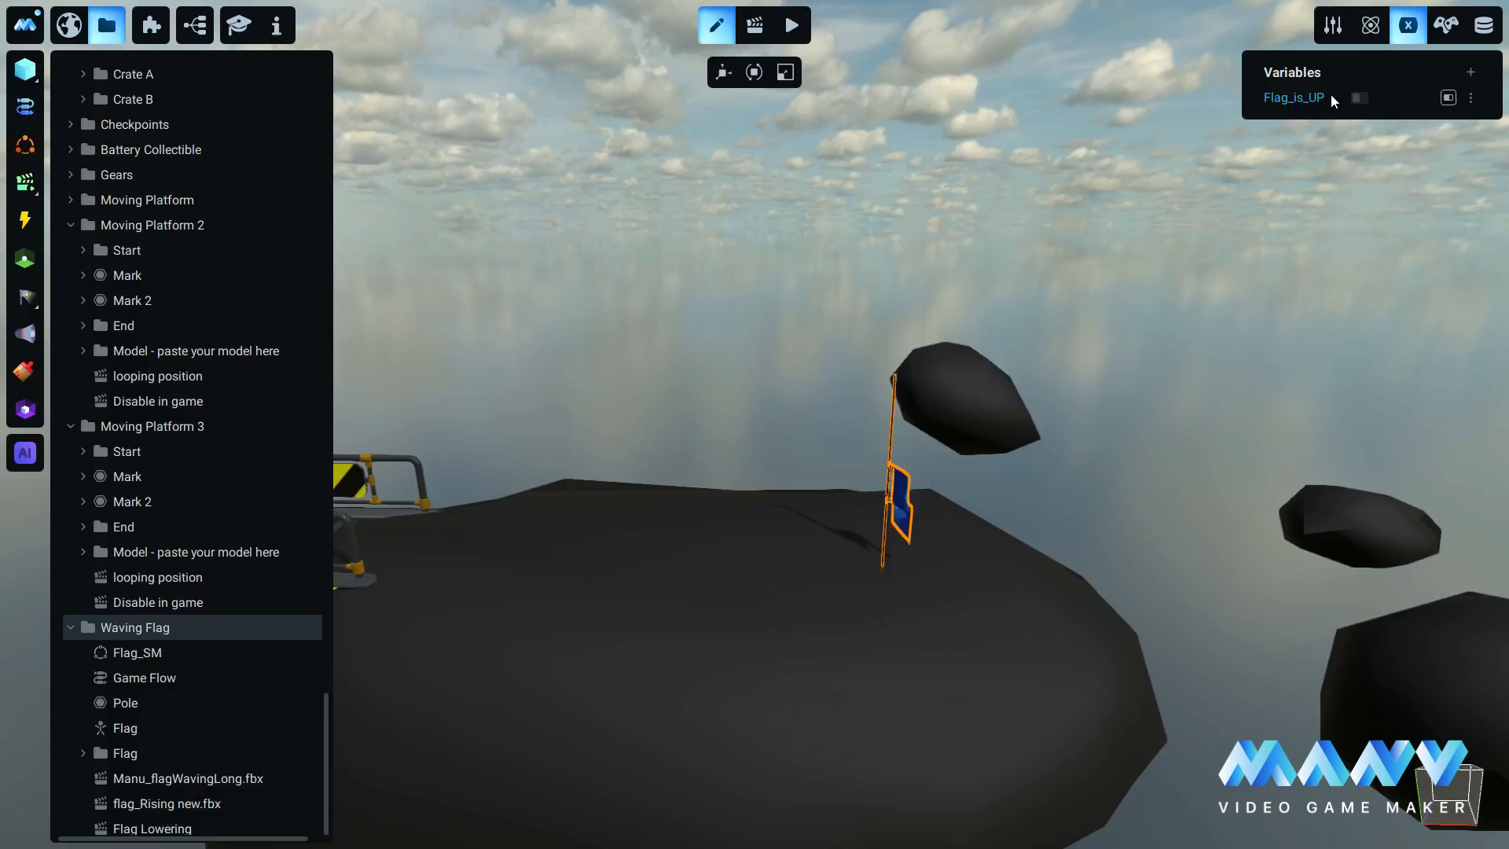
left_click(1336, 26)
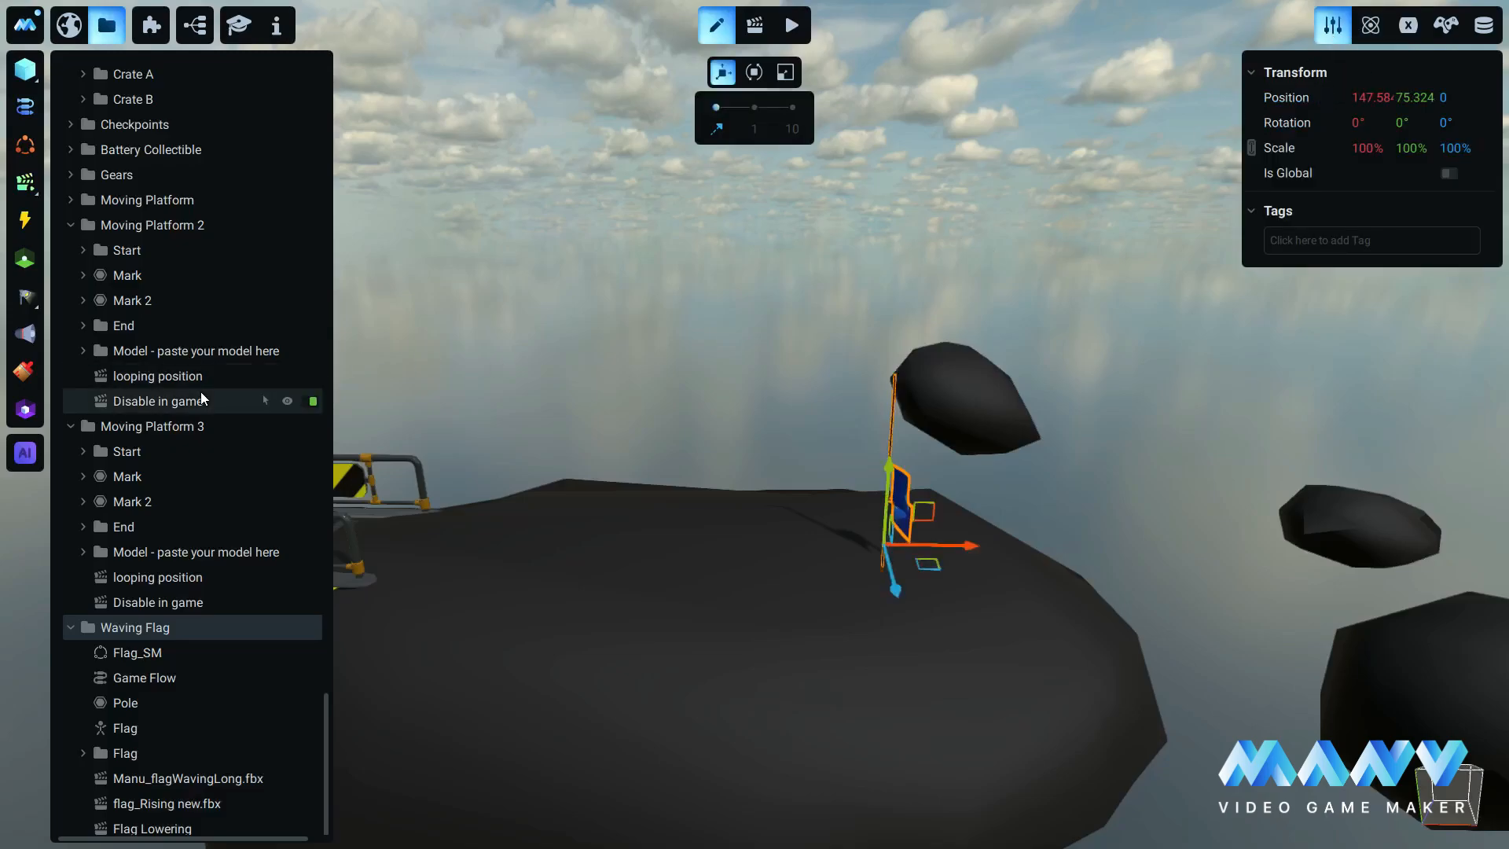
Add a collider inside the Game Manager group in the scene hierarchy.
scroll(224, 371, "up", 3)
scroll(224, 371, "up", 20)
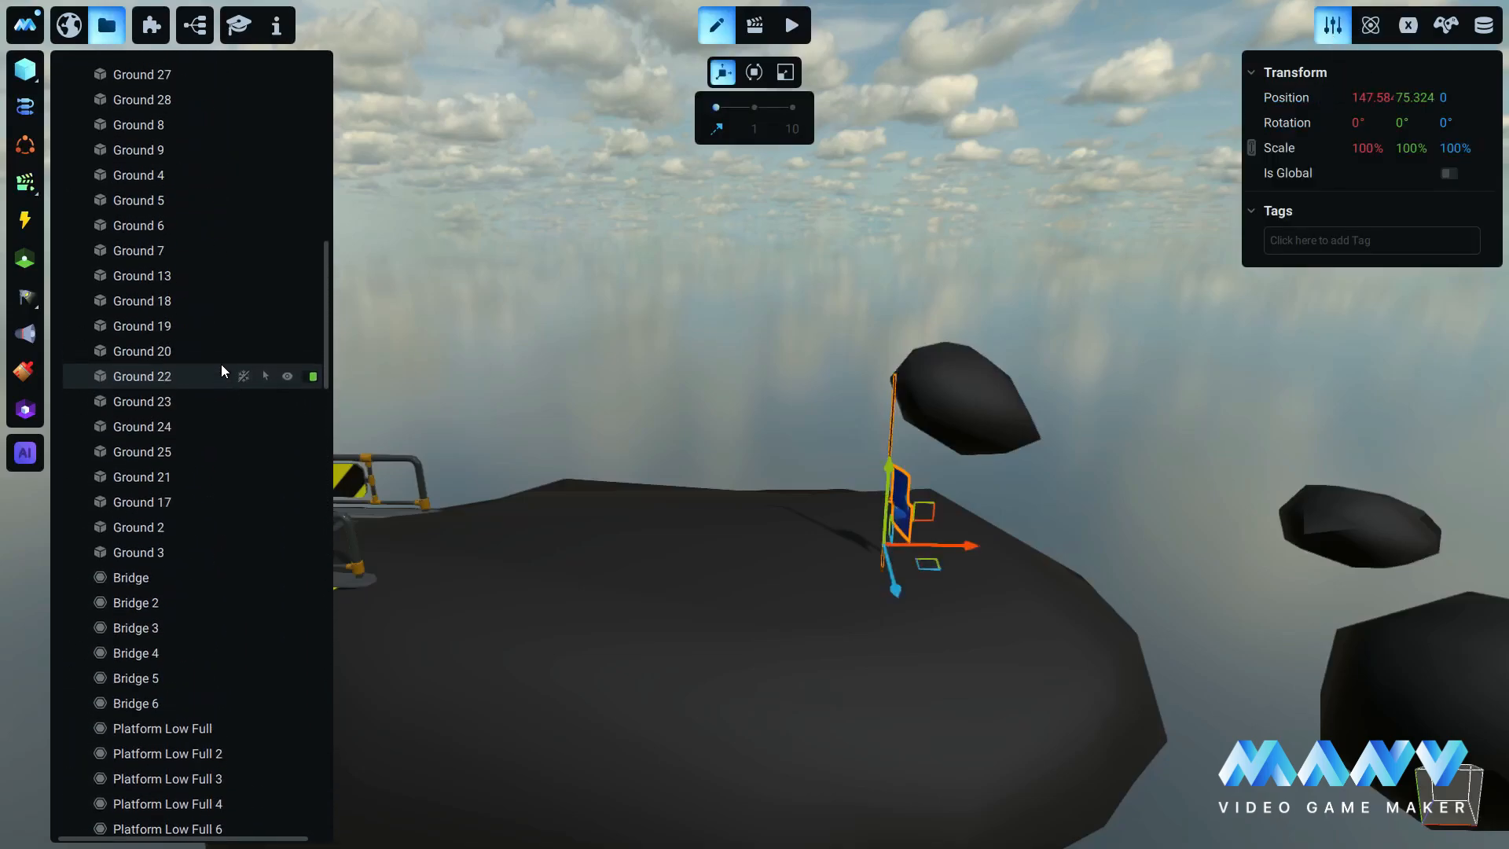
scroll(220, 360, "up", 4)
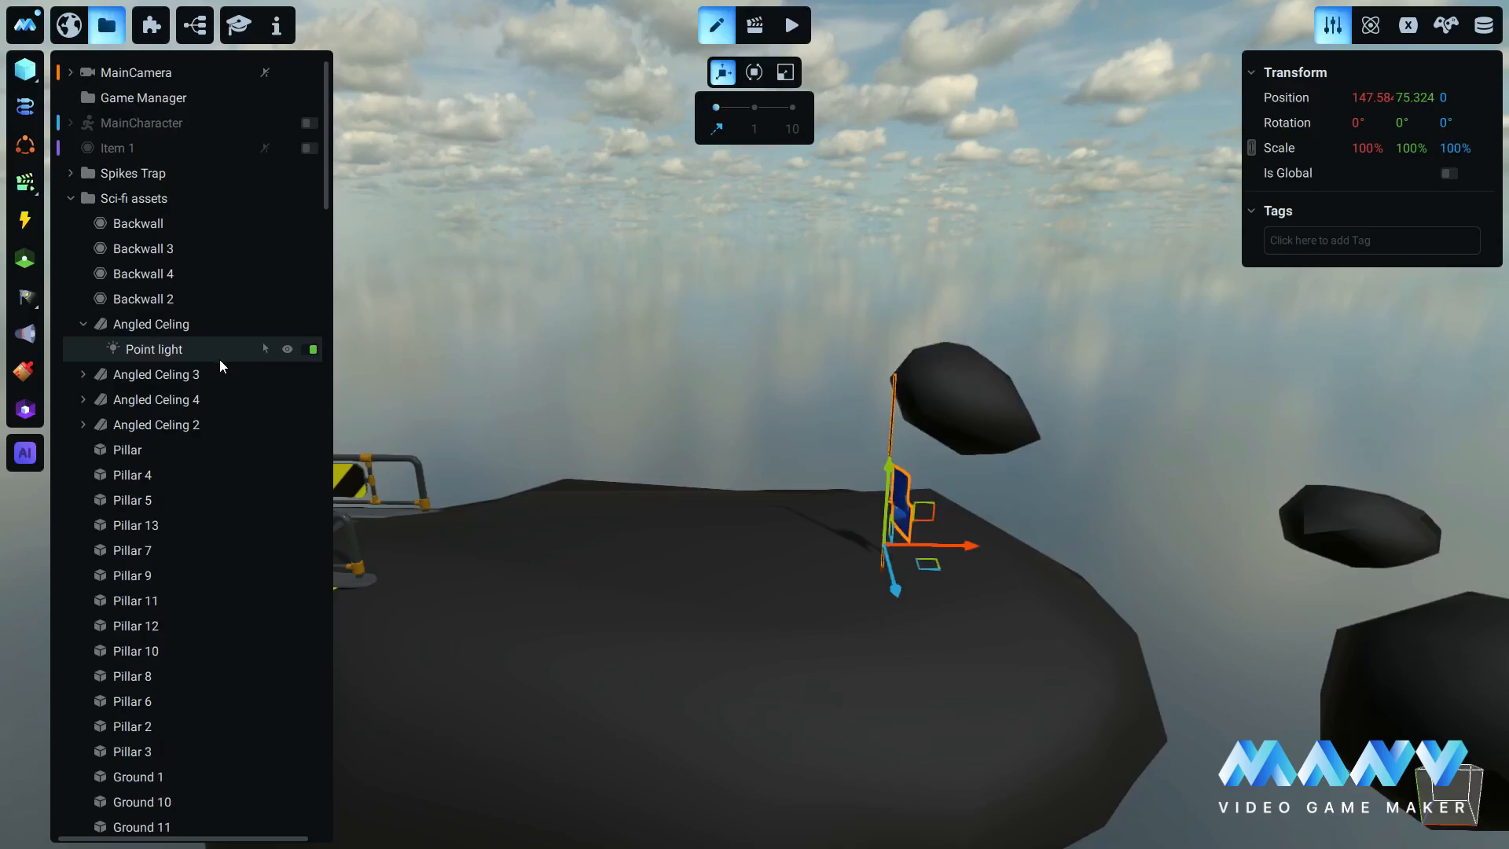
left_click(145, 100)
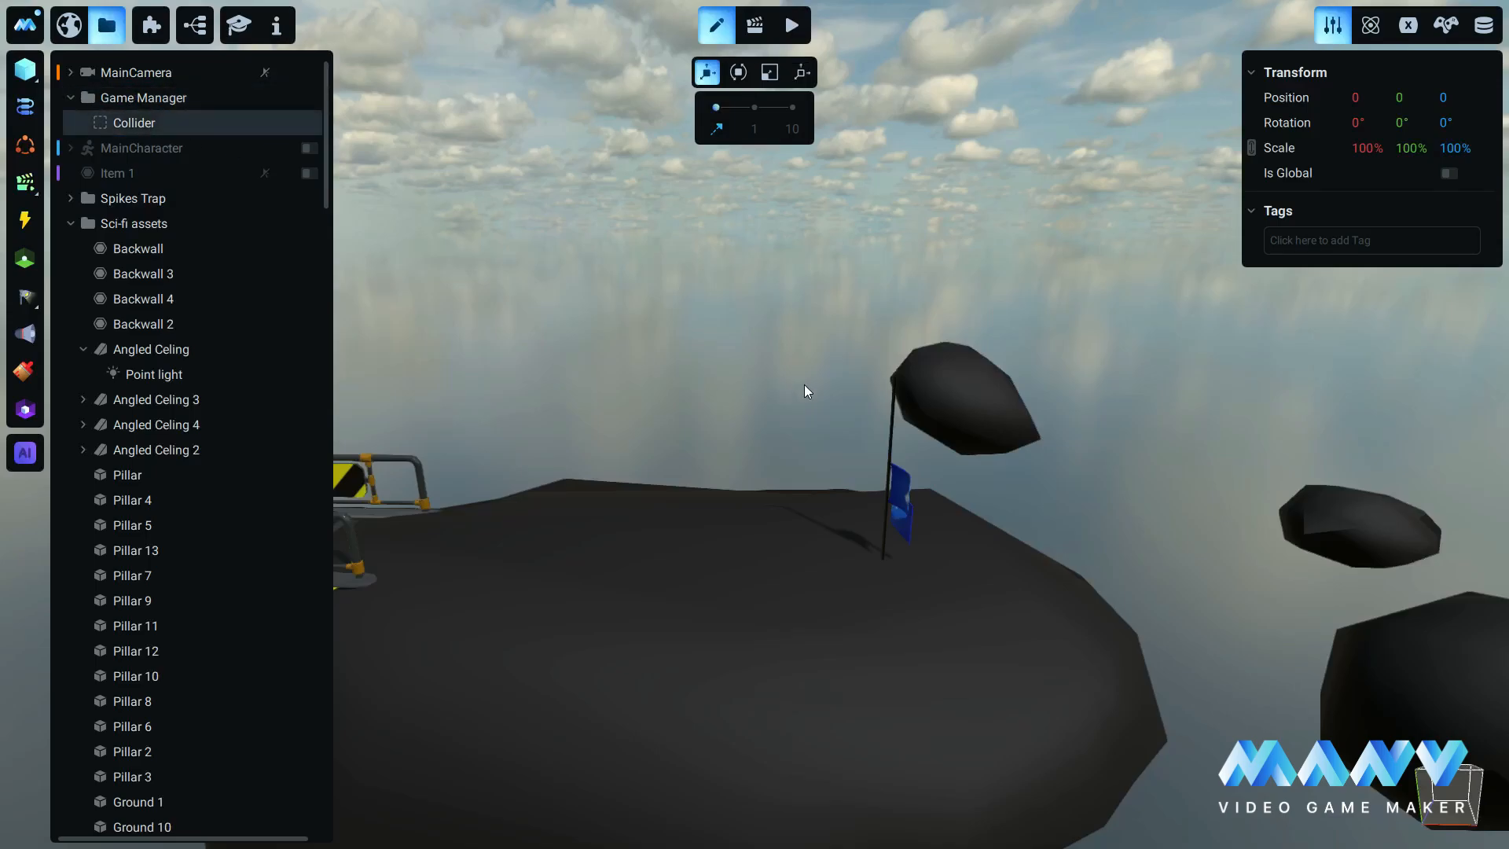
Move the new collider onto the large top asteroid beside the Waving Flag, at about X 145.2, Y 75.5.
right_click_drag(1104, 536, 801, 564)
scroll(800, 564, "down", 5)
left_click_drag(665, 513, 925, 740)
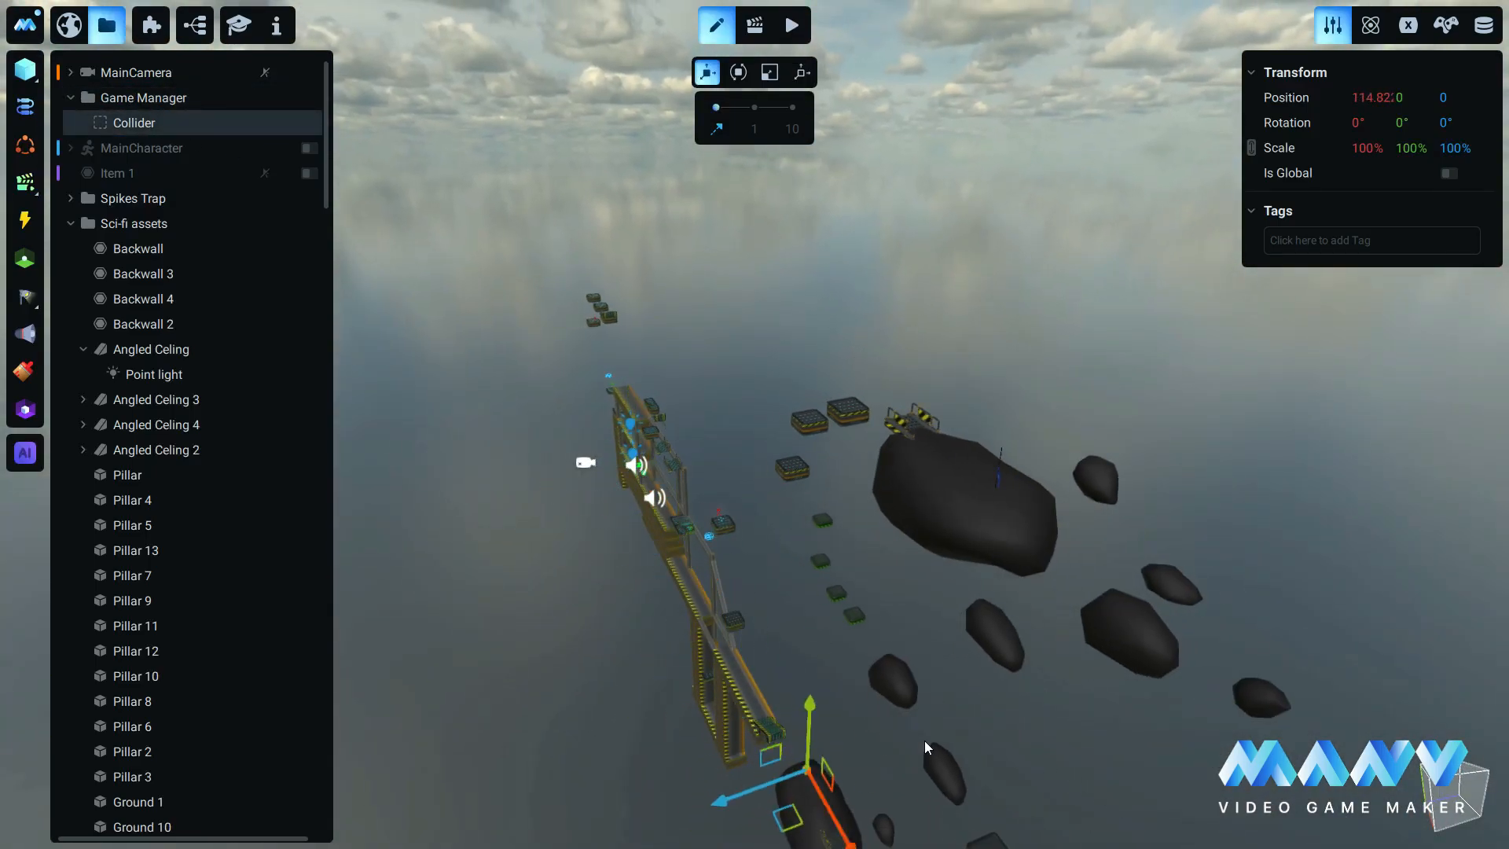
left_click_drag(811, 711, 909, 327)
left_click_drag(862, 456, 1058, 621)
scroll(907, 560, "up", 6)
right_click_drag(907, 560, 970, 675)
left_click_drag(965, 673, 838, 651)
left_click_drag(777, 566, 779, 340)
scroll(818, 370, "up", 5)
right_click_drag(836, 379, 748, 462)
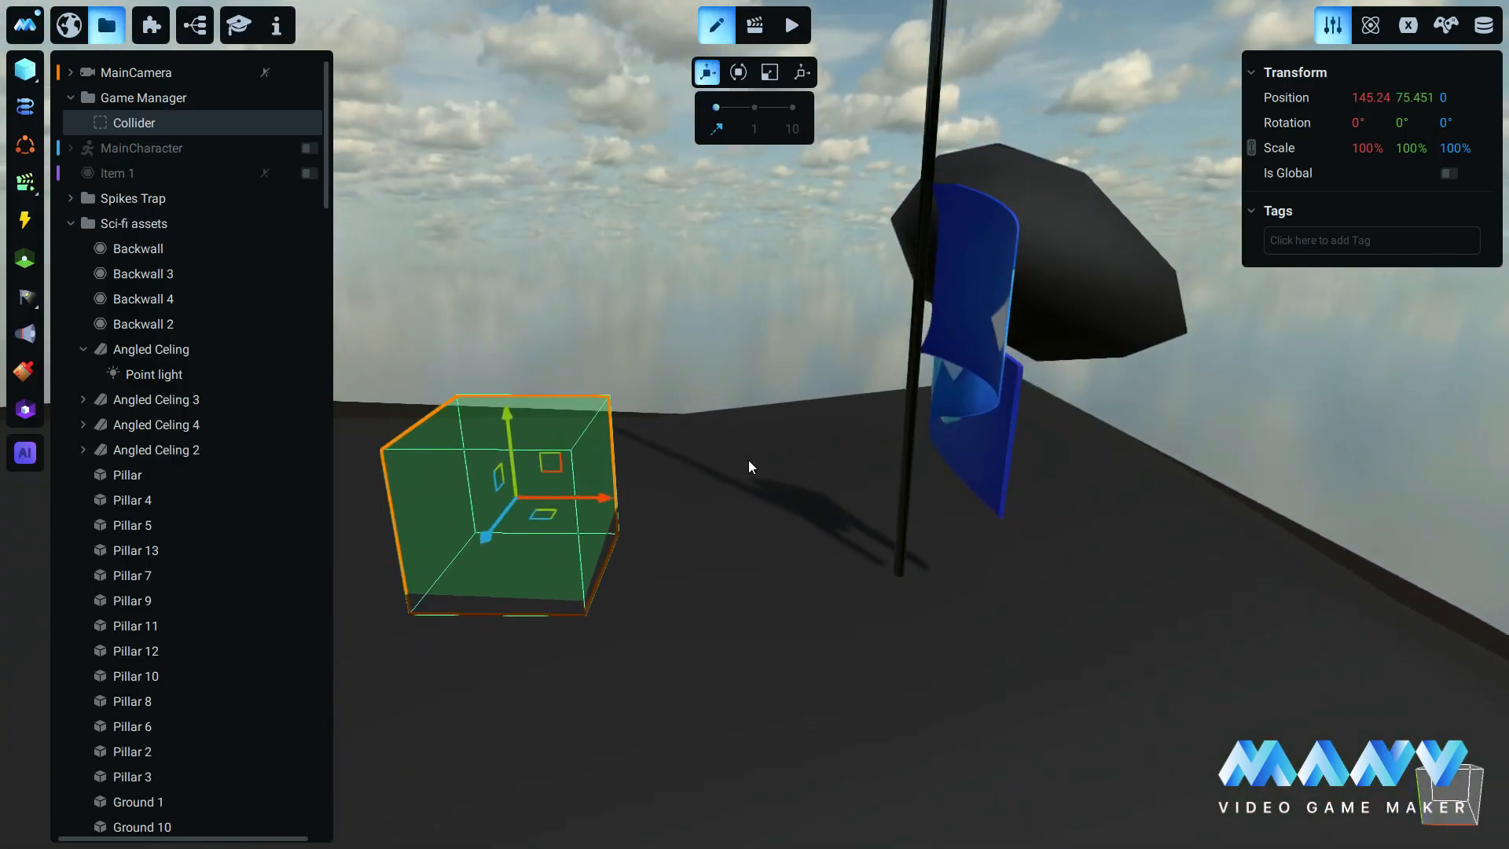
Position the collider at the flagpole's base, at about X 147.1, Y 74.8, and rename it Win Collider.
left_click_drag(616, 498, 922, 499)
right_click_drag(979, 597, 992, 503)
left_click_drag(755, 359, 753, 444)
right_click_drag(951, 460, 943, 424)
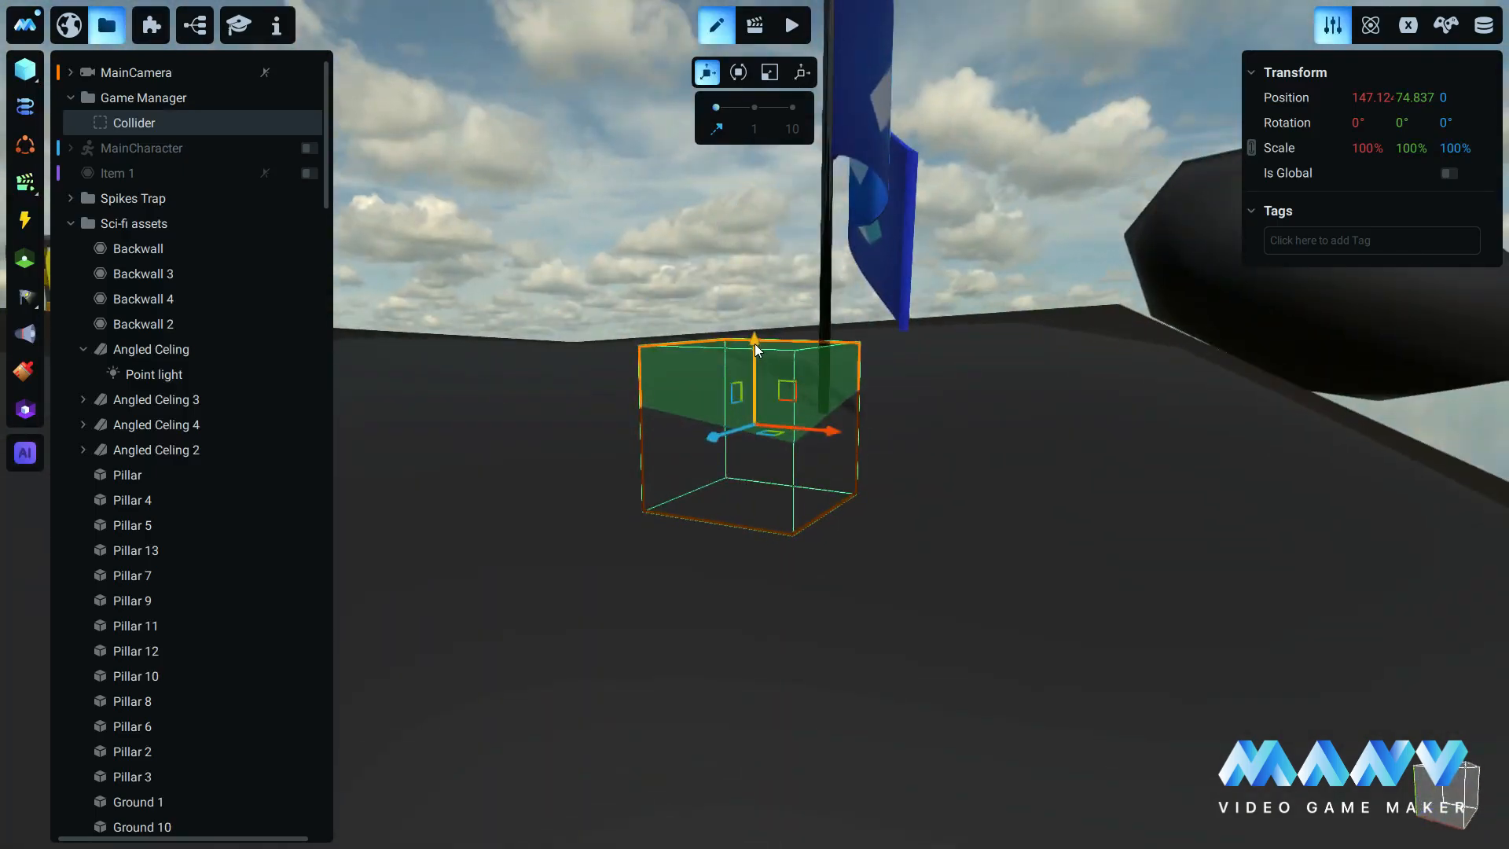
left_click_drag(754, 341, 754, 347)
scroll(967, 397, "down", 5)
right_click_drag(967, 397, 904, 422)
scroll(904, 422, "up", 2)
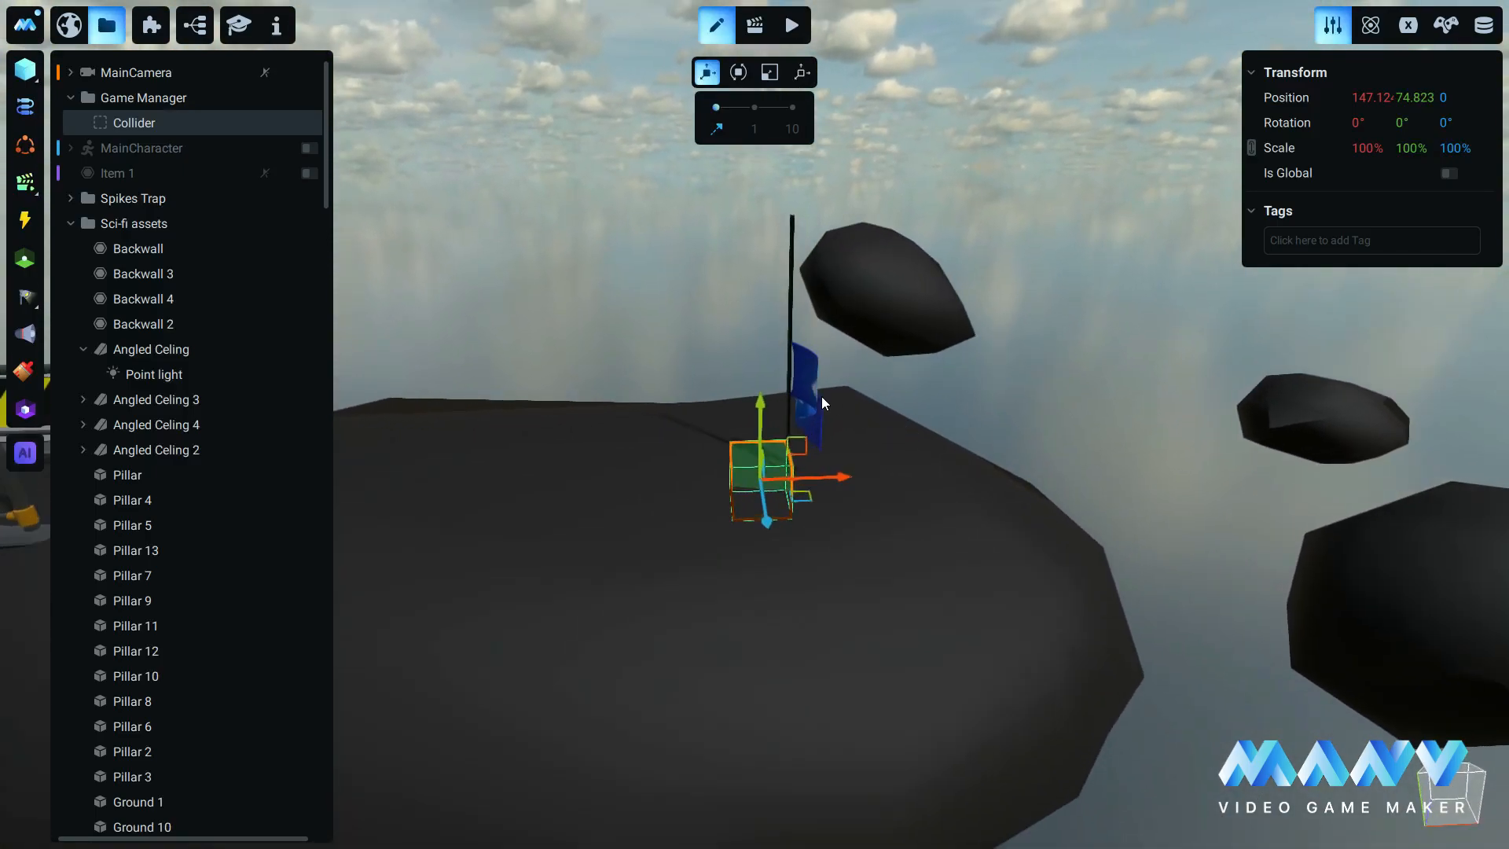
right_click(129, 120)
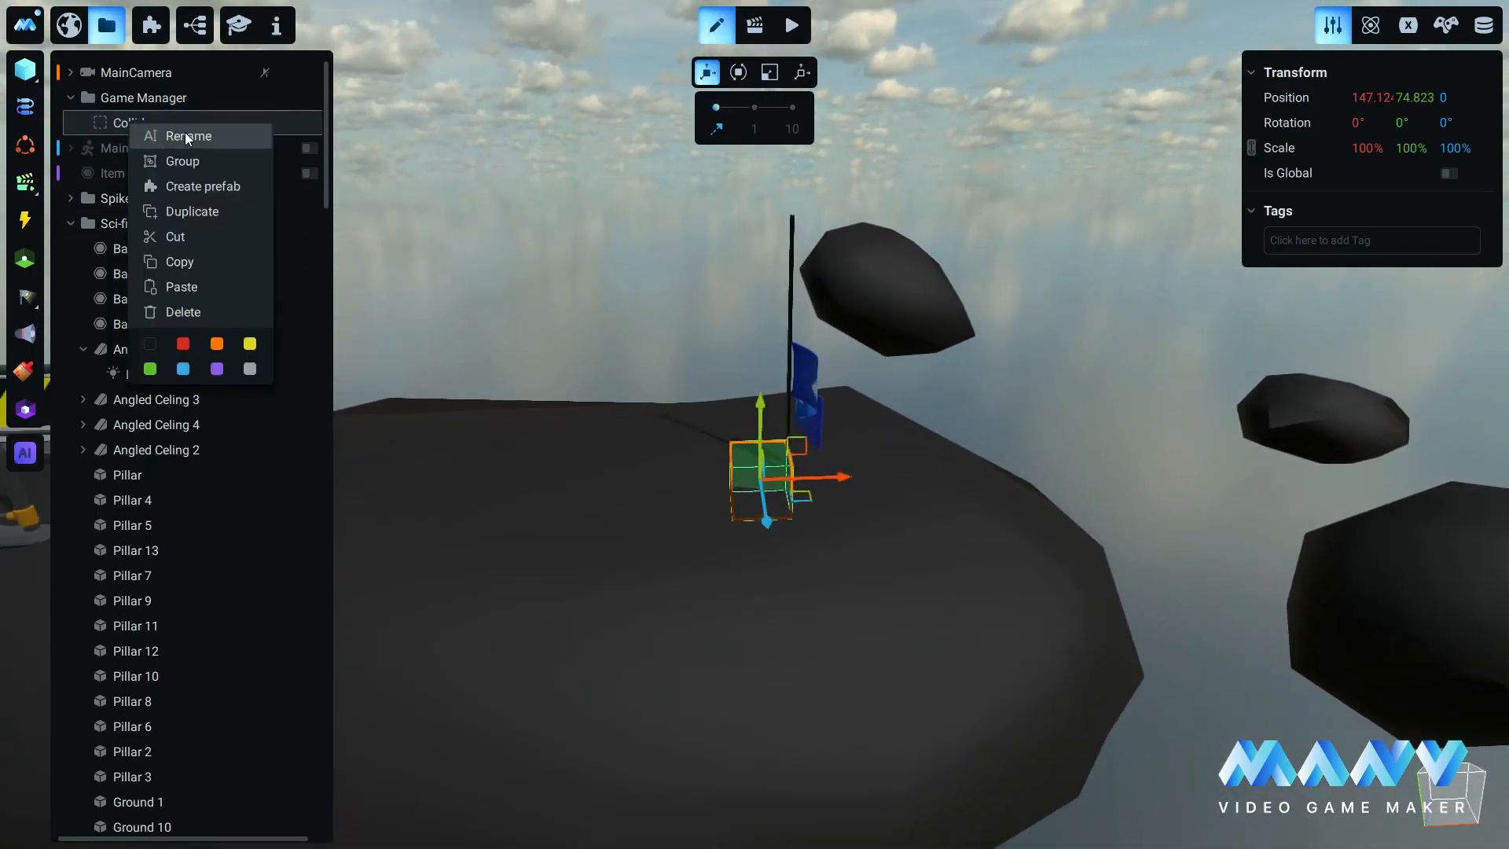
left_click(188, 136)
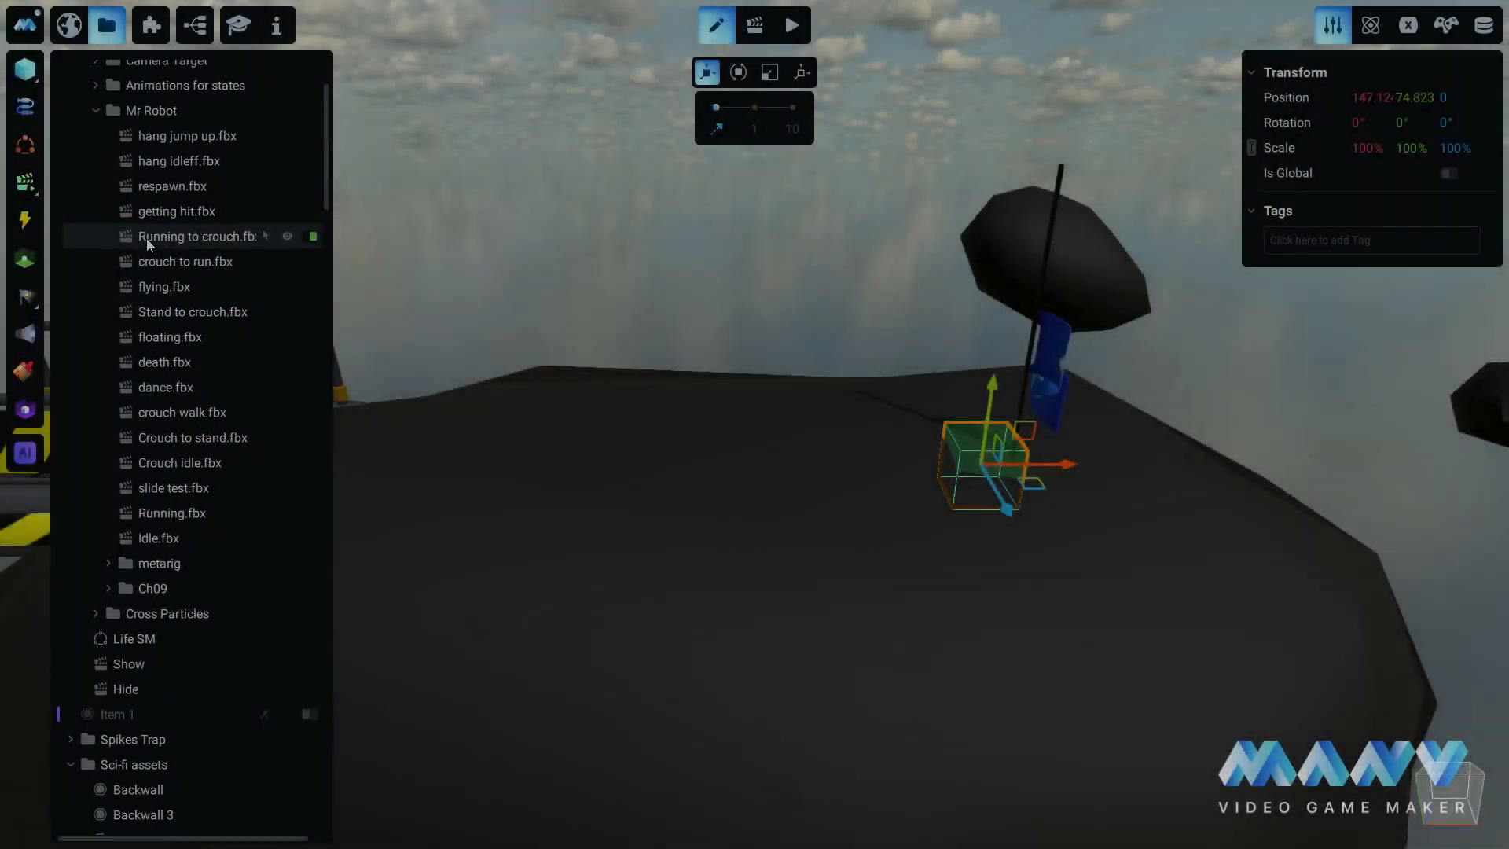
Open the MainCharacter's Win animation from Animations for states and expand its Inserted animations and MainCharacter tracks.
scroll(99, 248, "up", 3)
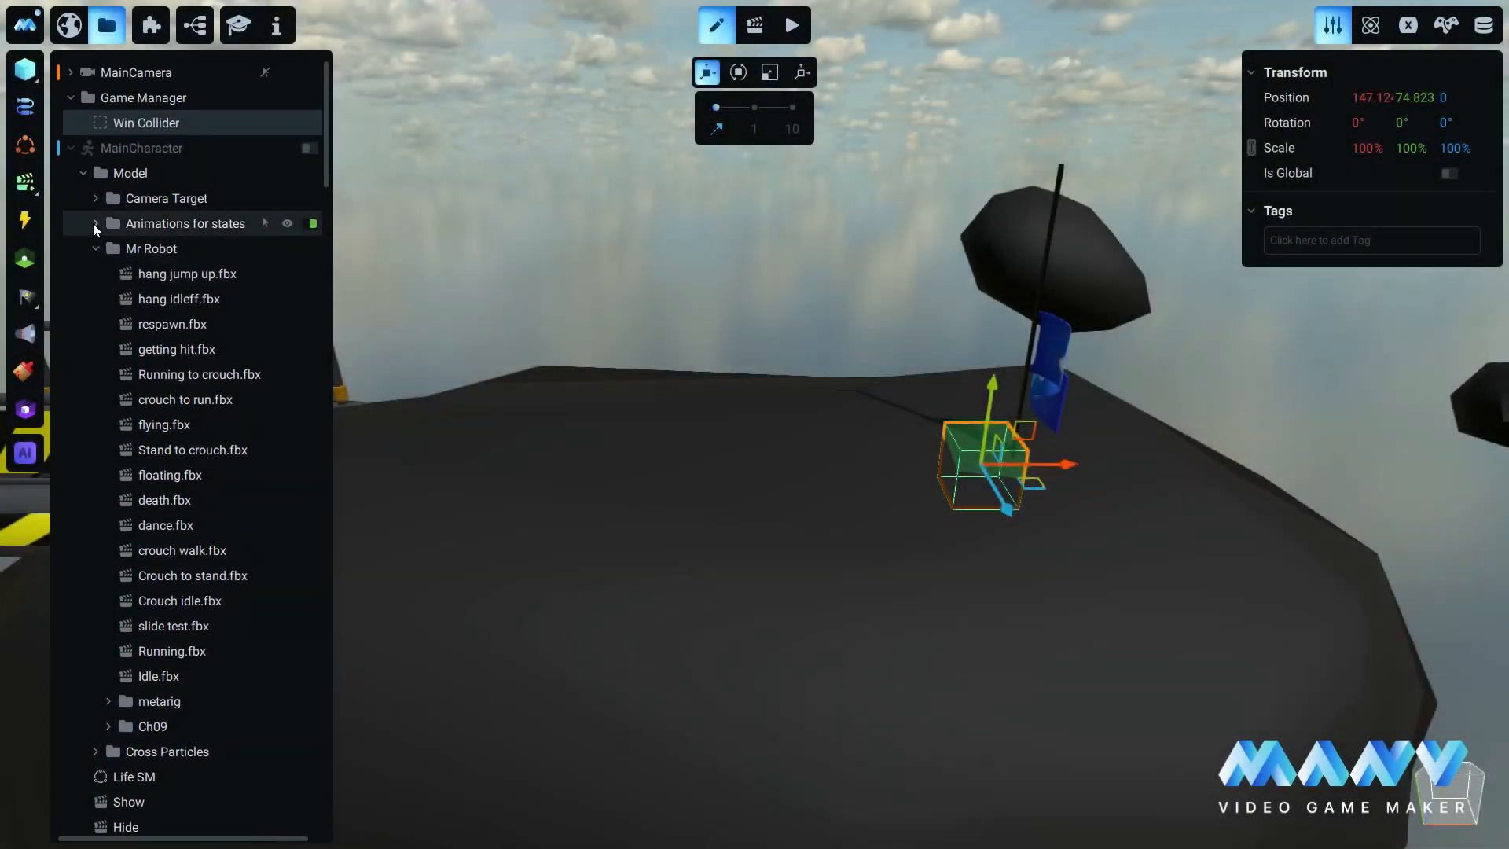
left_click(95, 223)
scroll(165, 362, "down", 1)
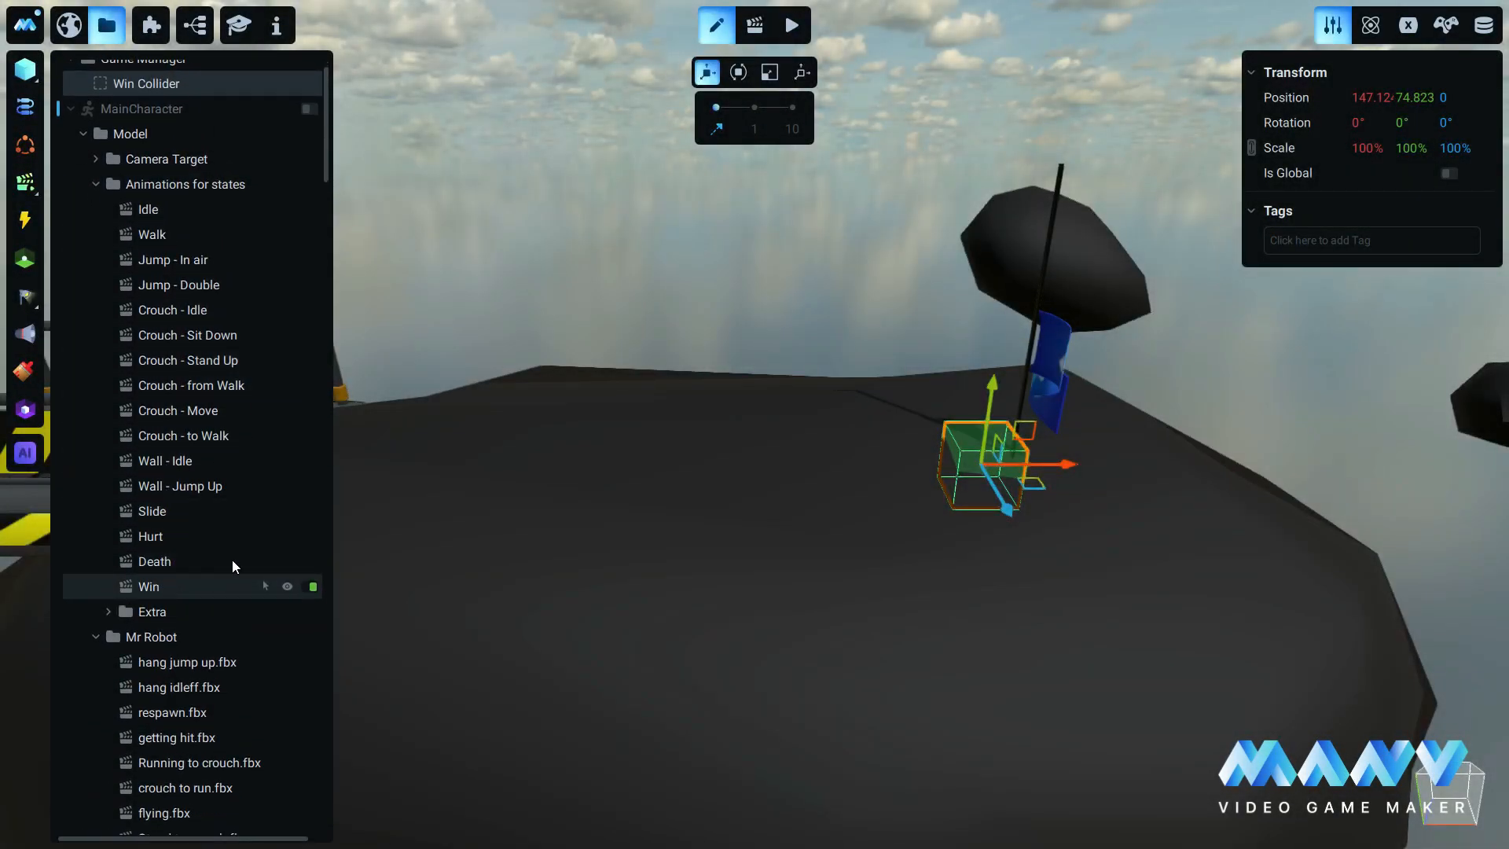
left_click(197, 587)
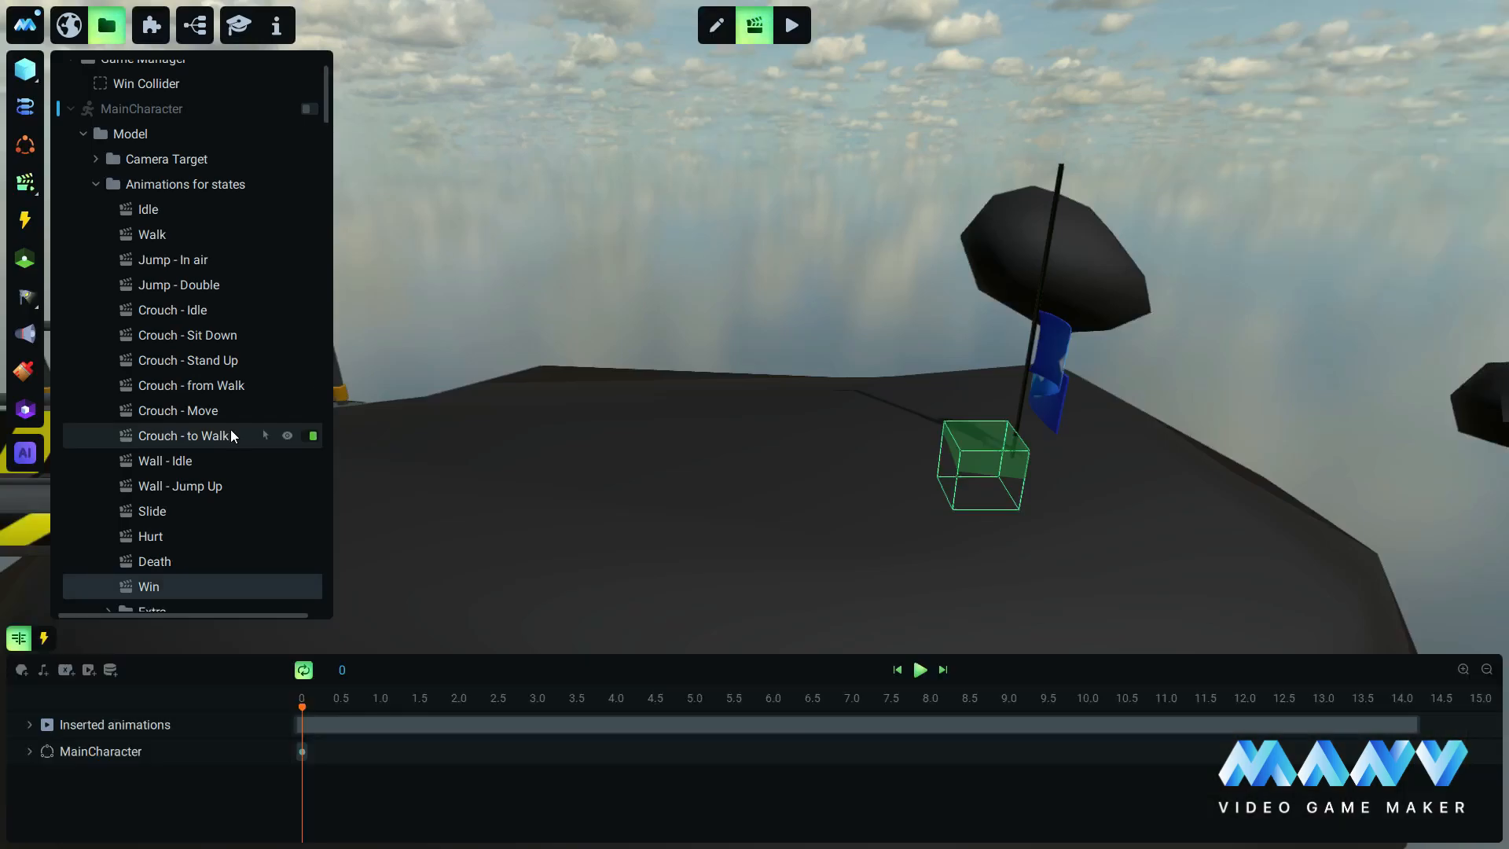
left_click(30, 725)
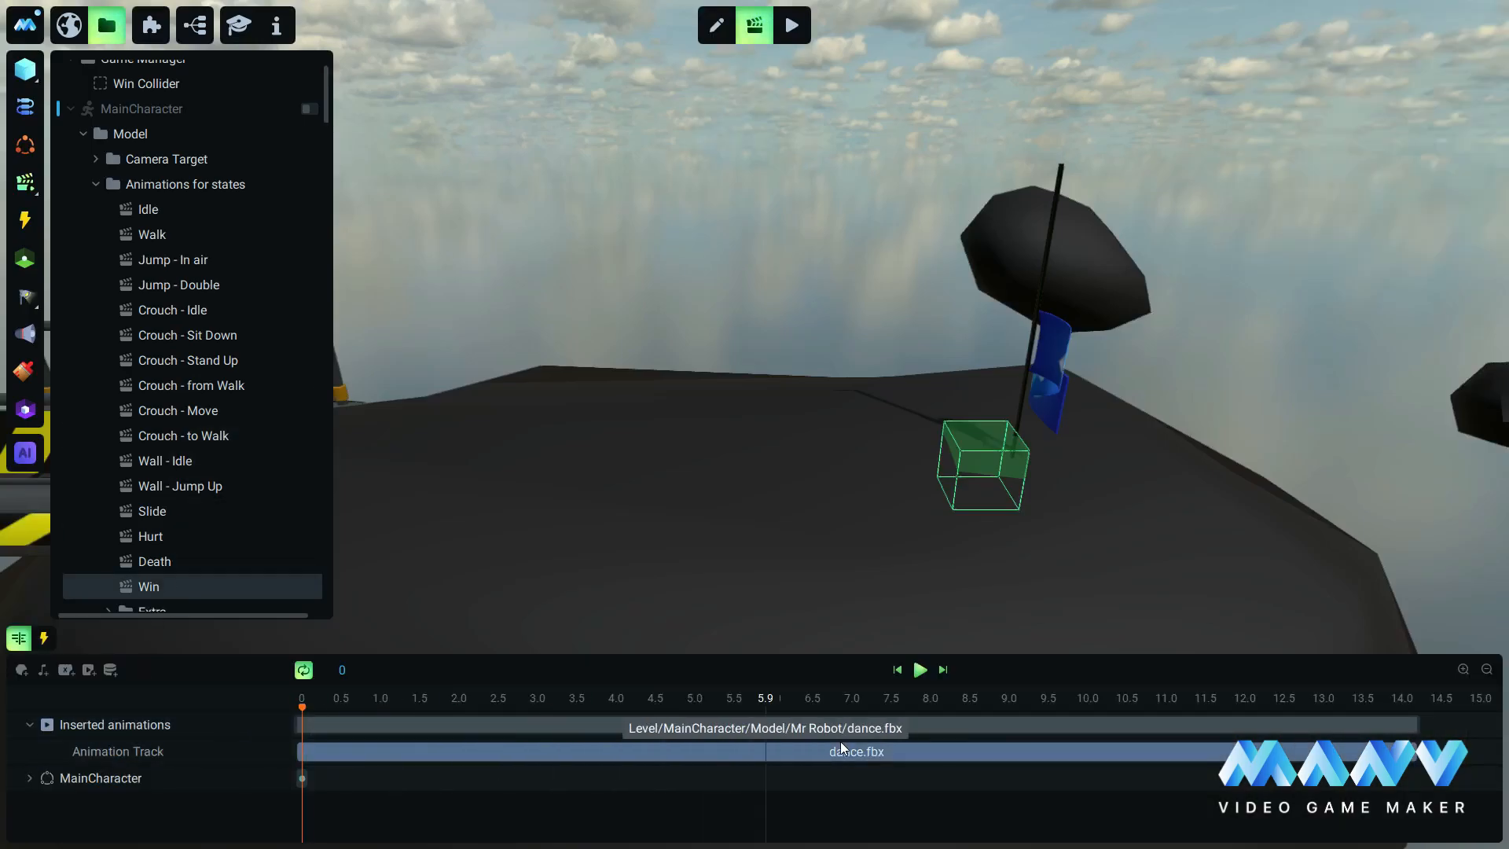
left_click(29, 779)
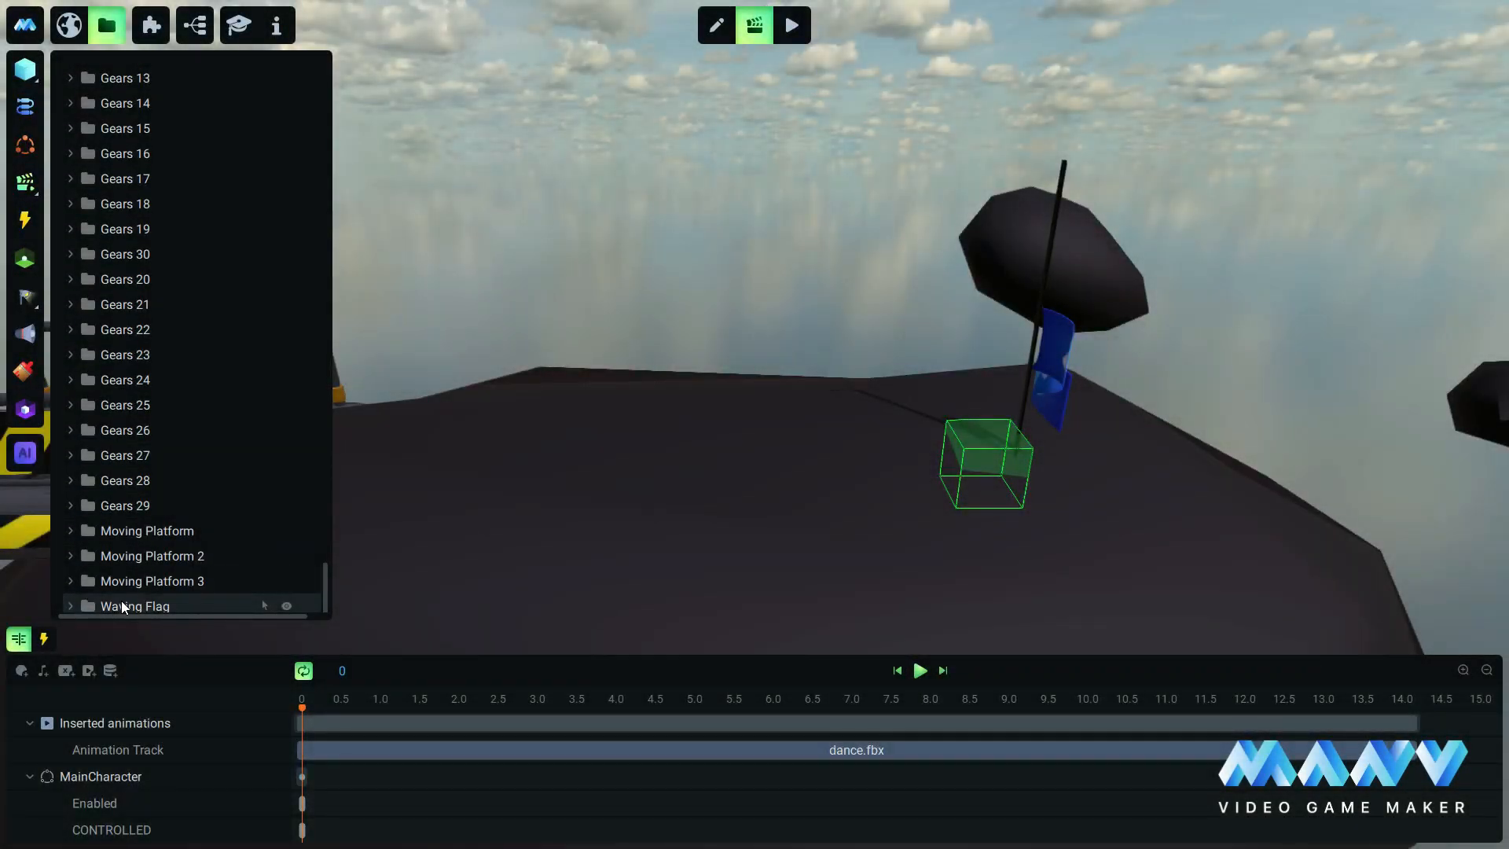
Add the Waving Flag to the Win animation's timeline with its Flag_is_UP variable enabled at time 0.
right_click(123, 606)
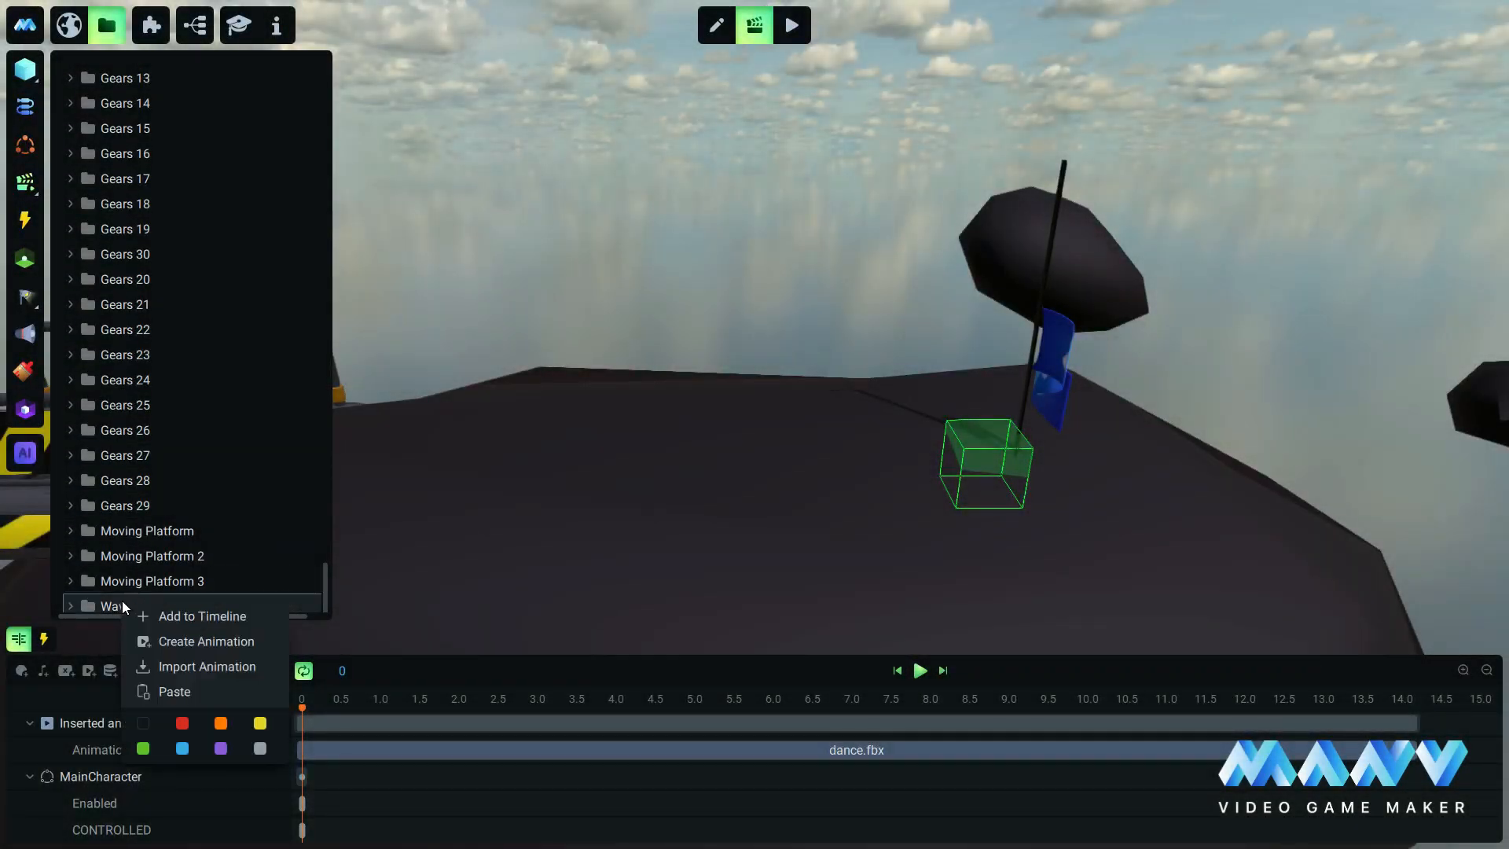
left_click(190, 616)
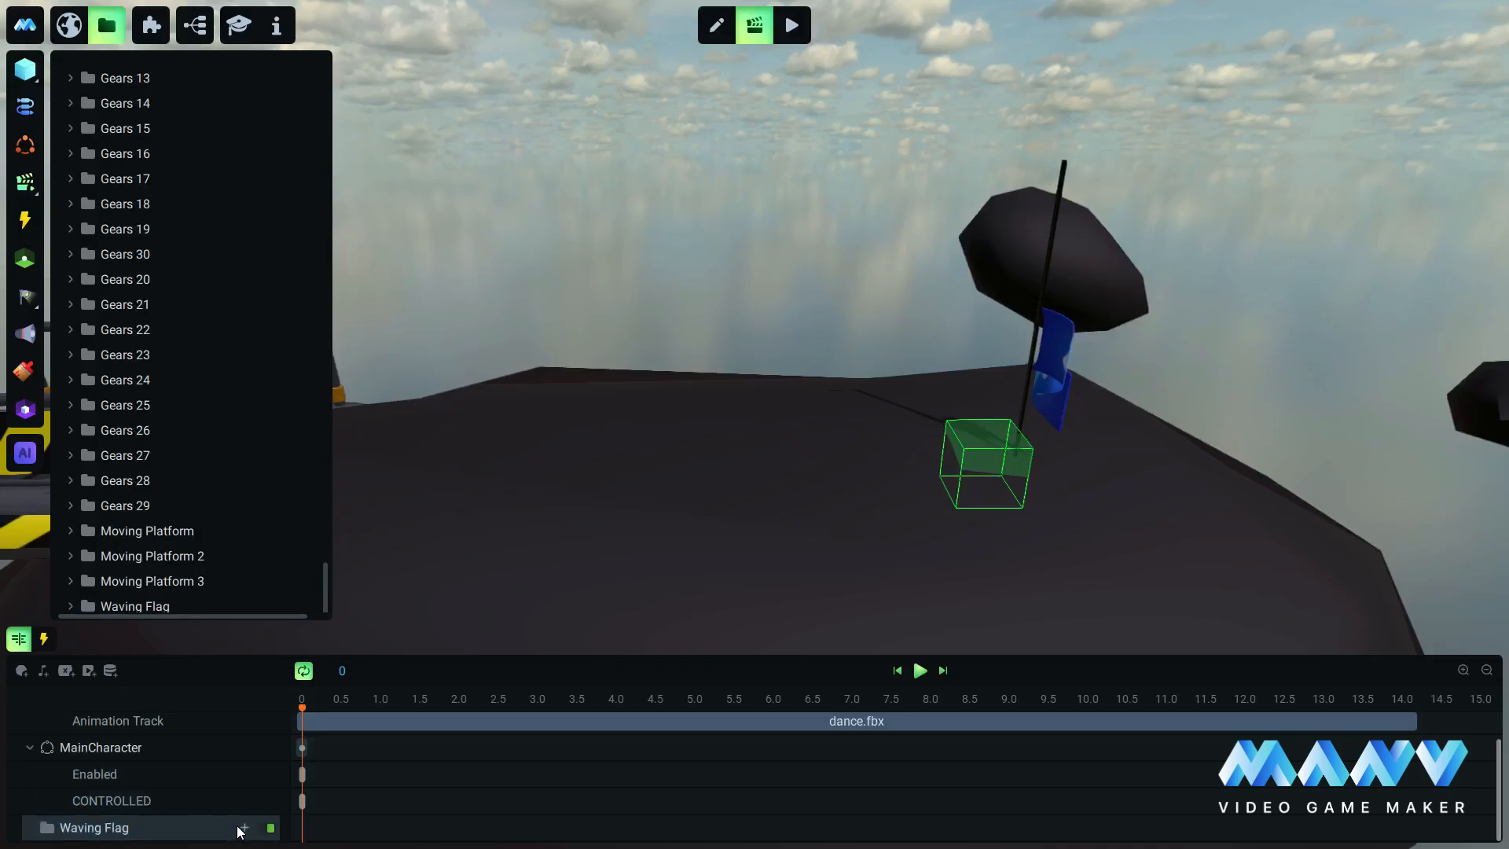
right_click(246, 830)
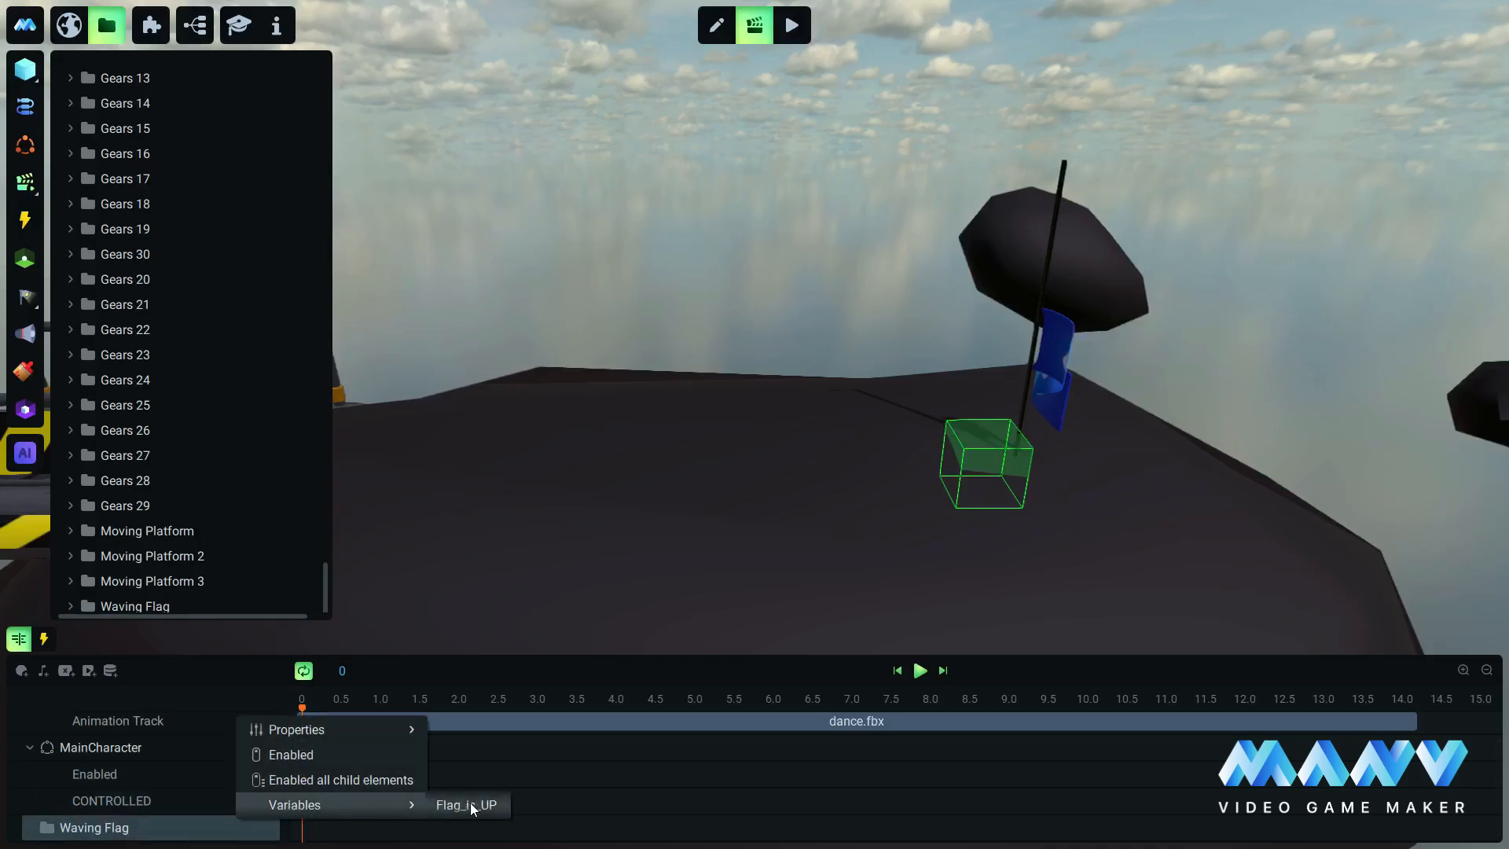
left_click(471, 805)
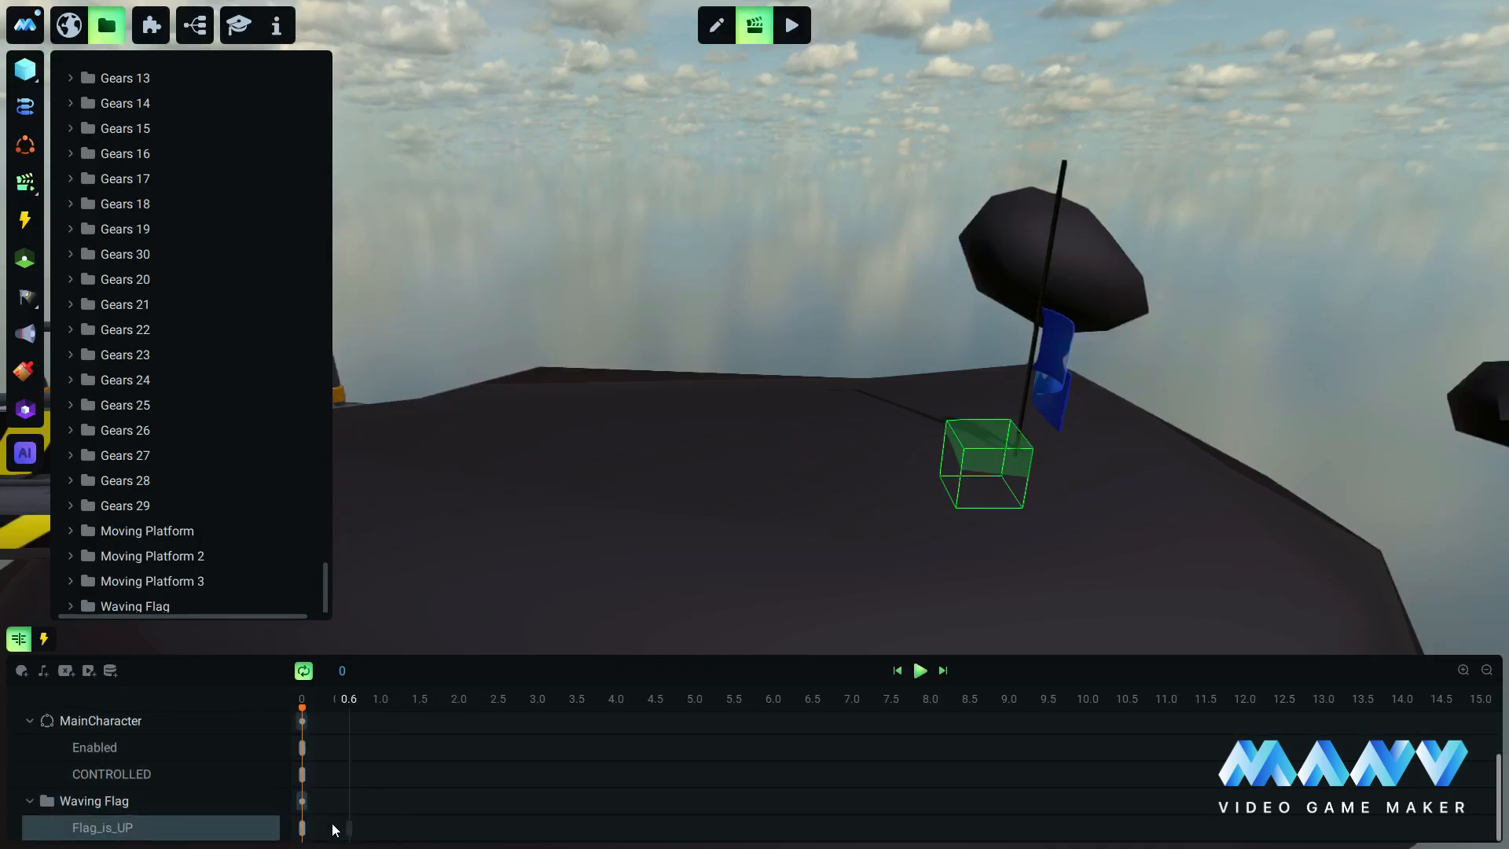
double_click(305, 829)
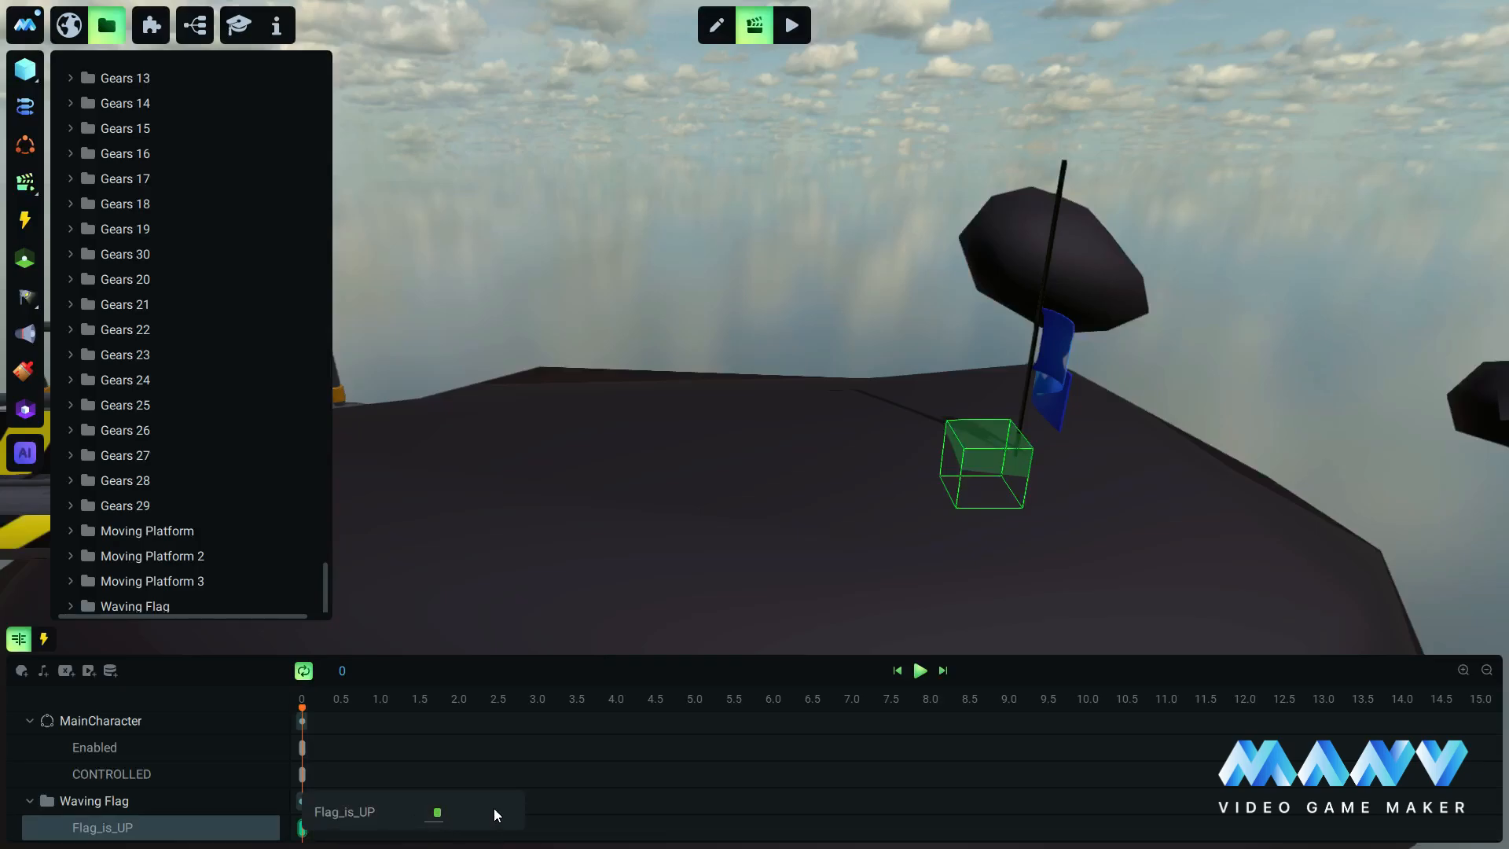
left_click(551, 670)
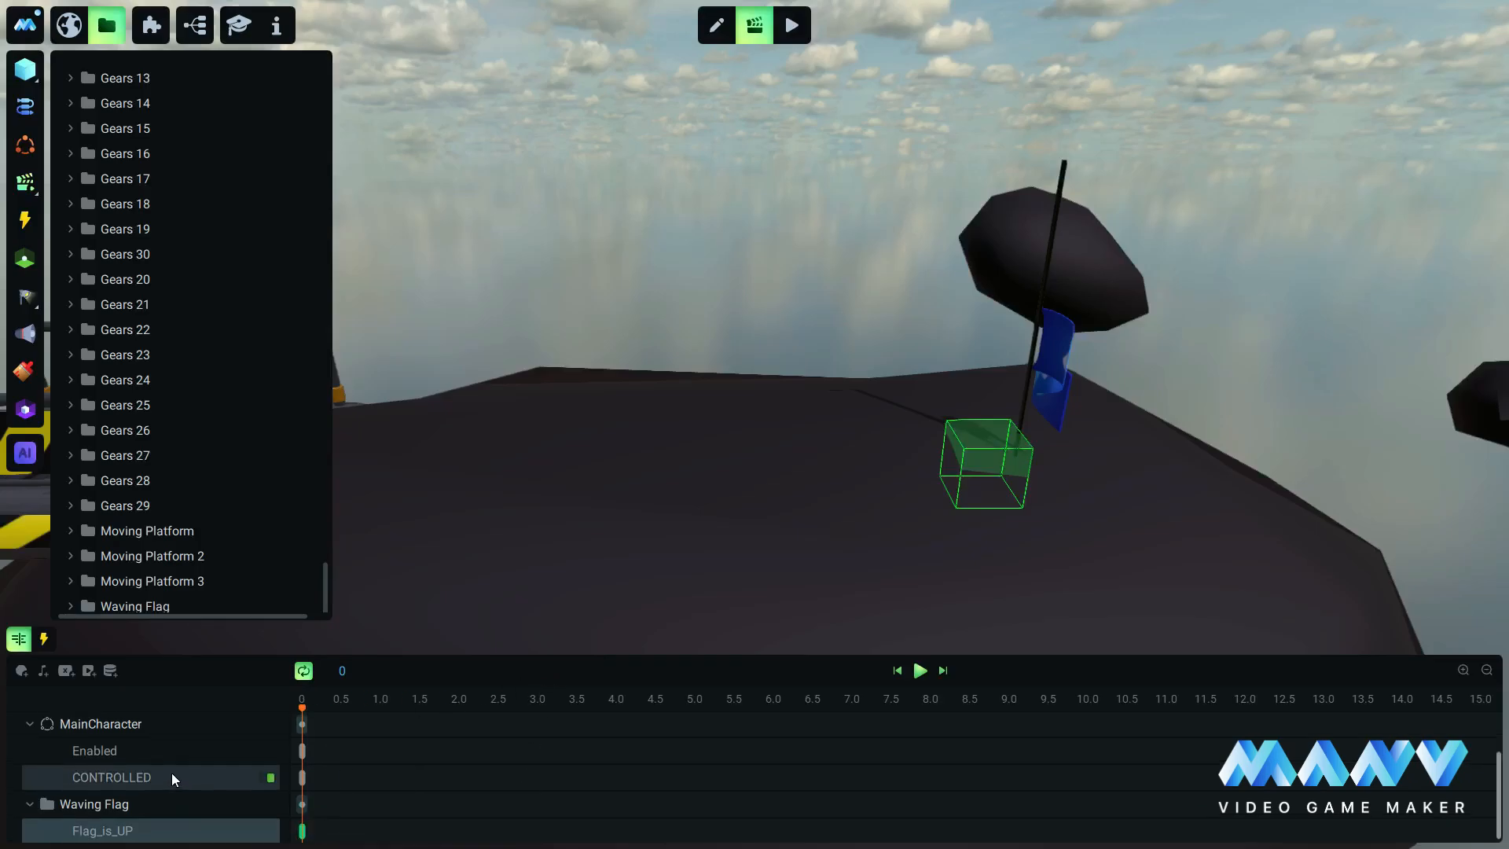
Preview the Win animation on the robot character, then stop the playback.
scroll(171, 772, "up", 2)
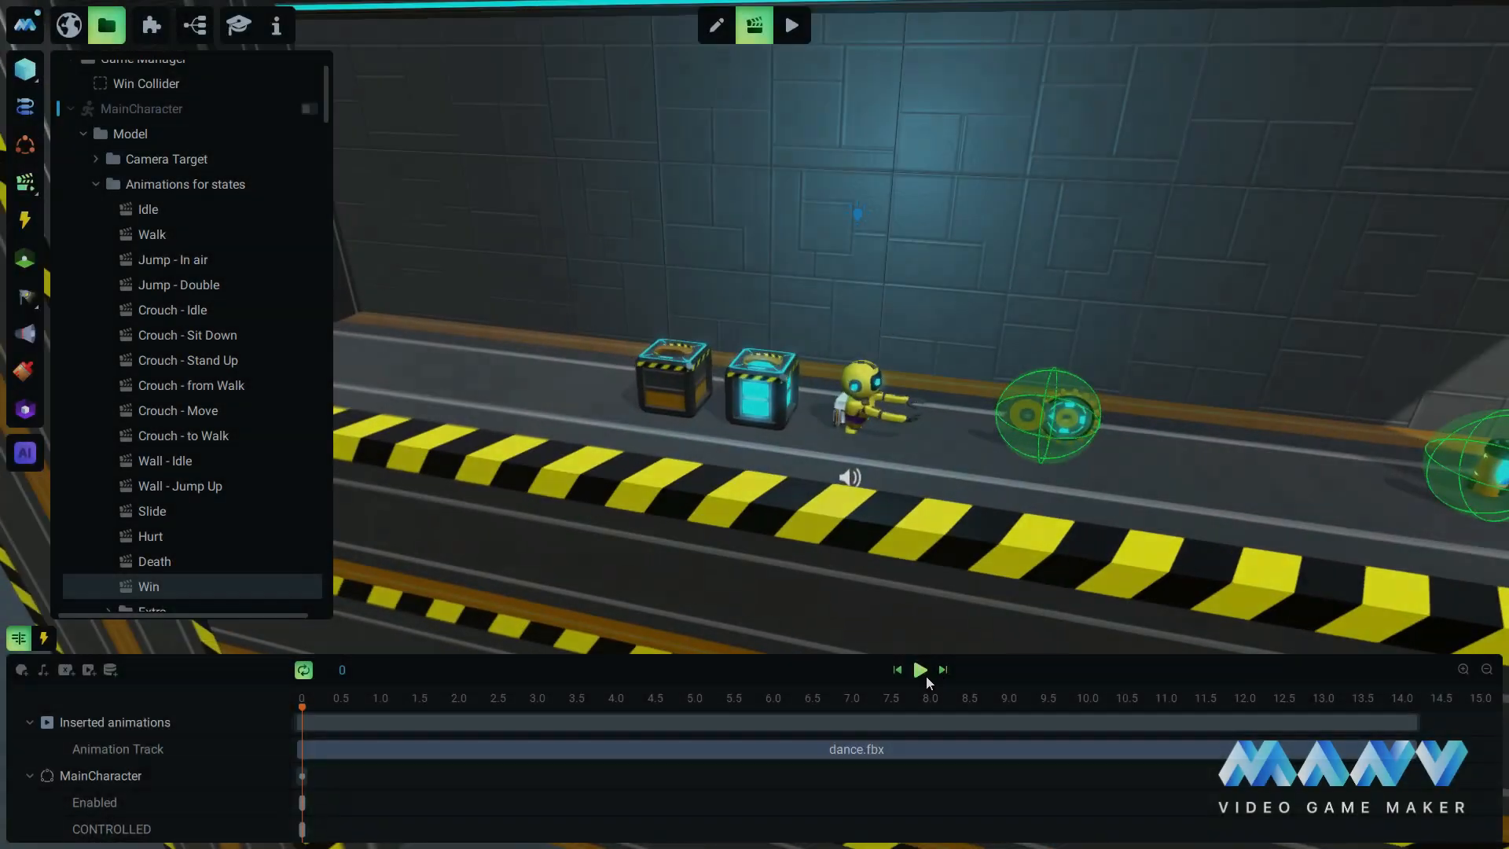
left_click(923, 673)
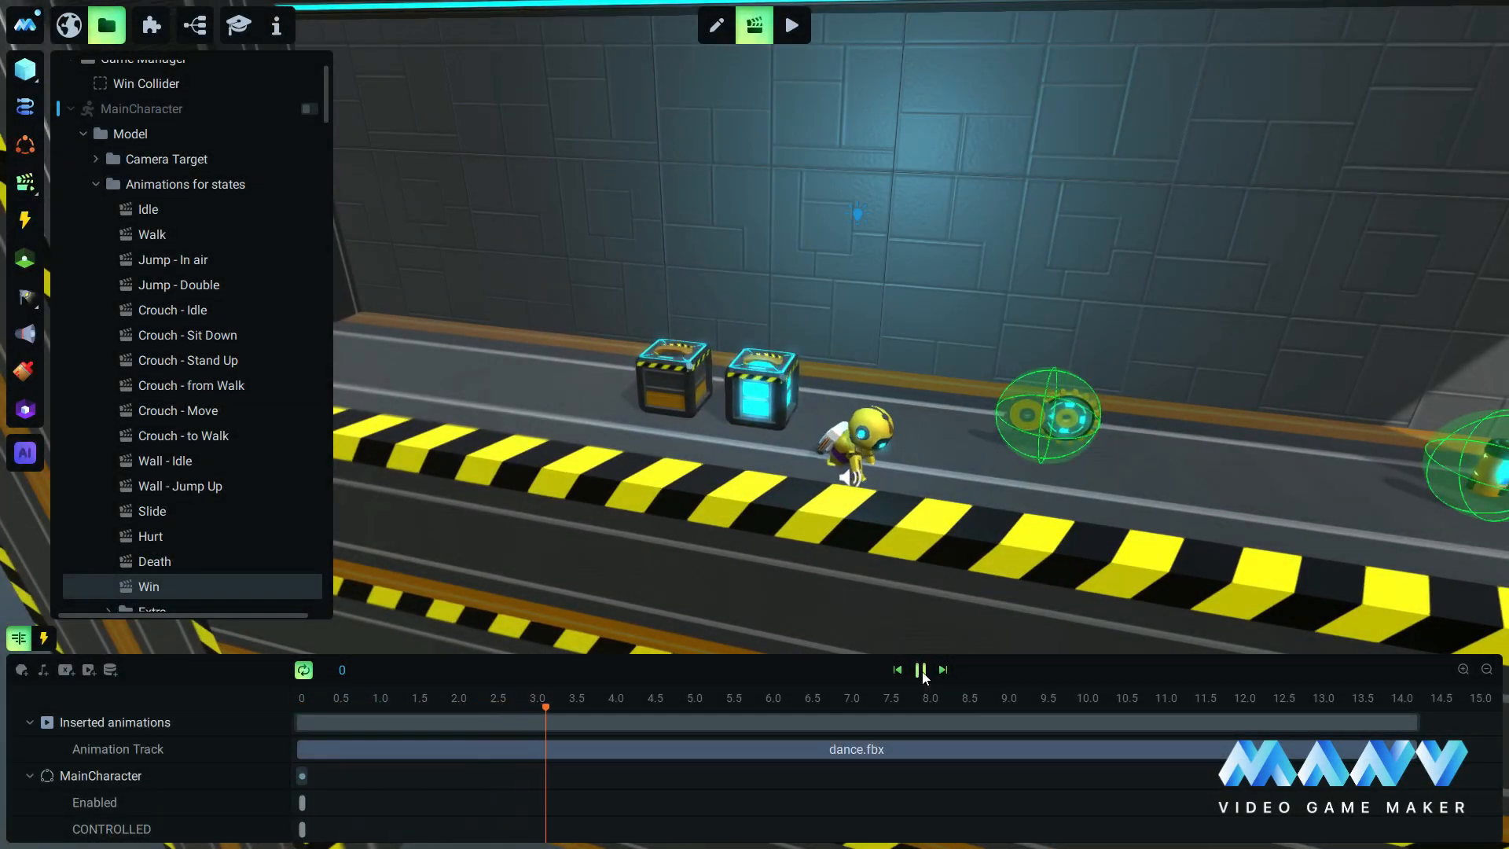
left_click(921, 671)
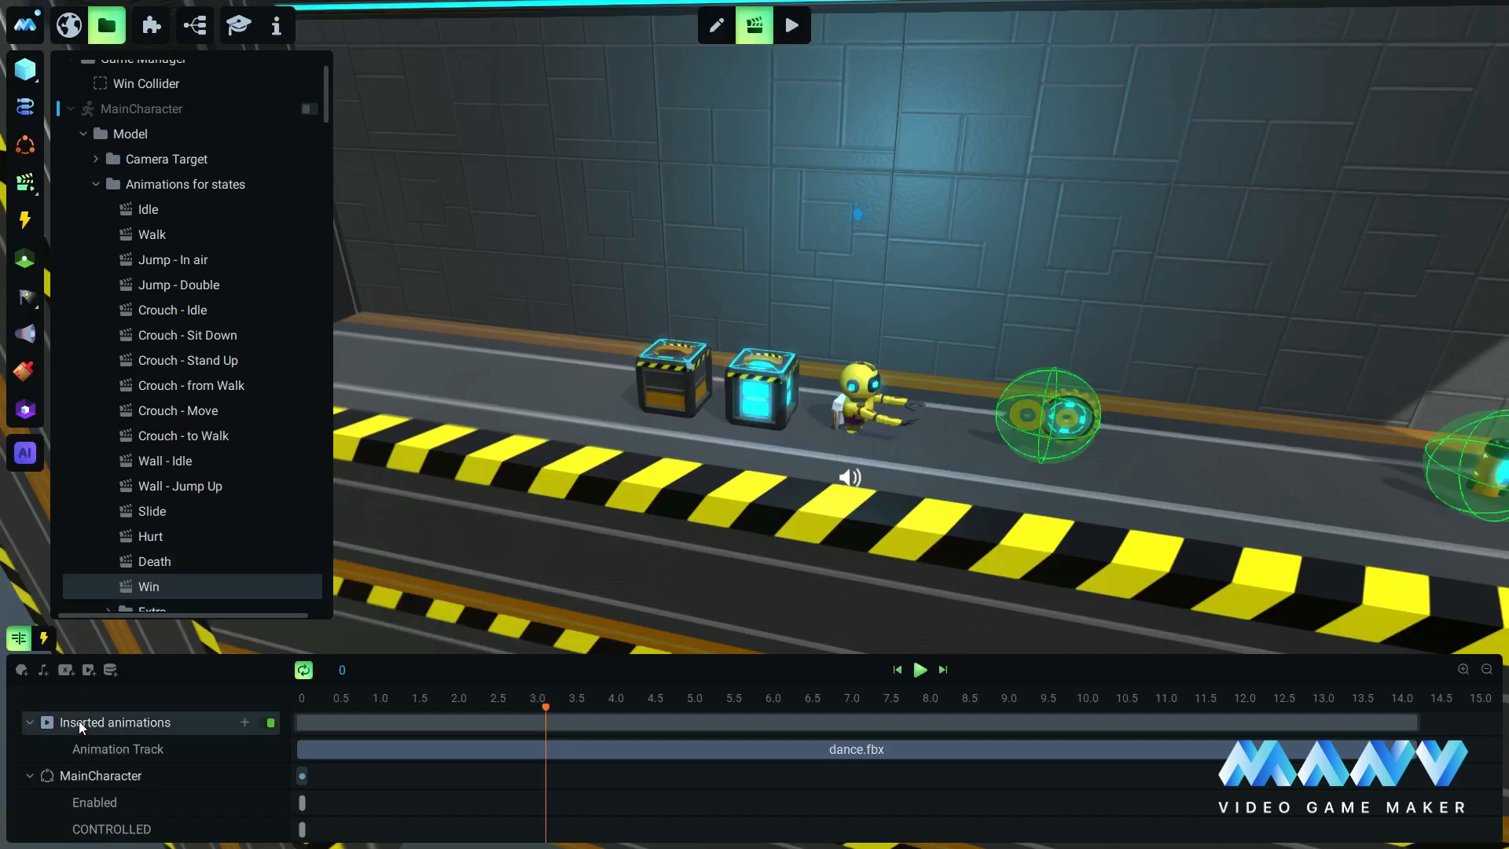
Add a Collision Started trigger to the Win animation between MainCharacter and Win Collider.
left_click(54, 641)
left_click(59, 697)
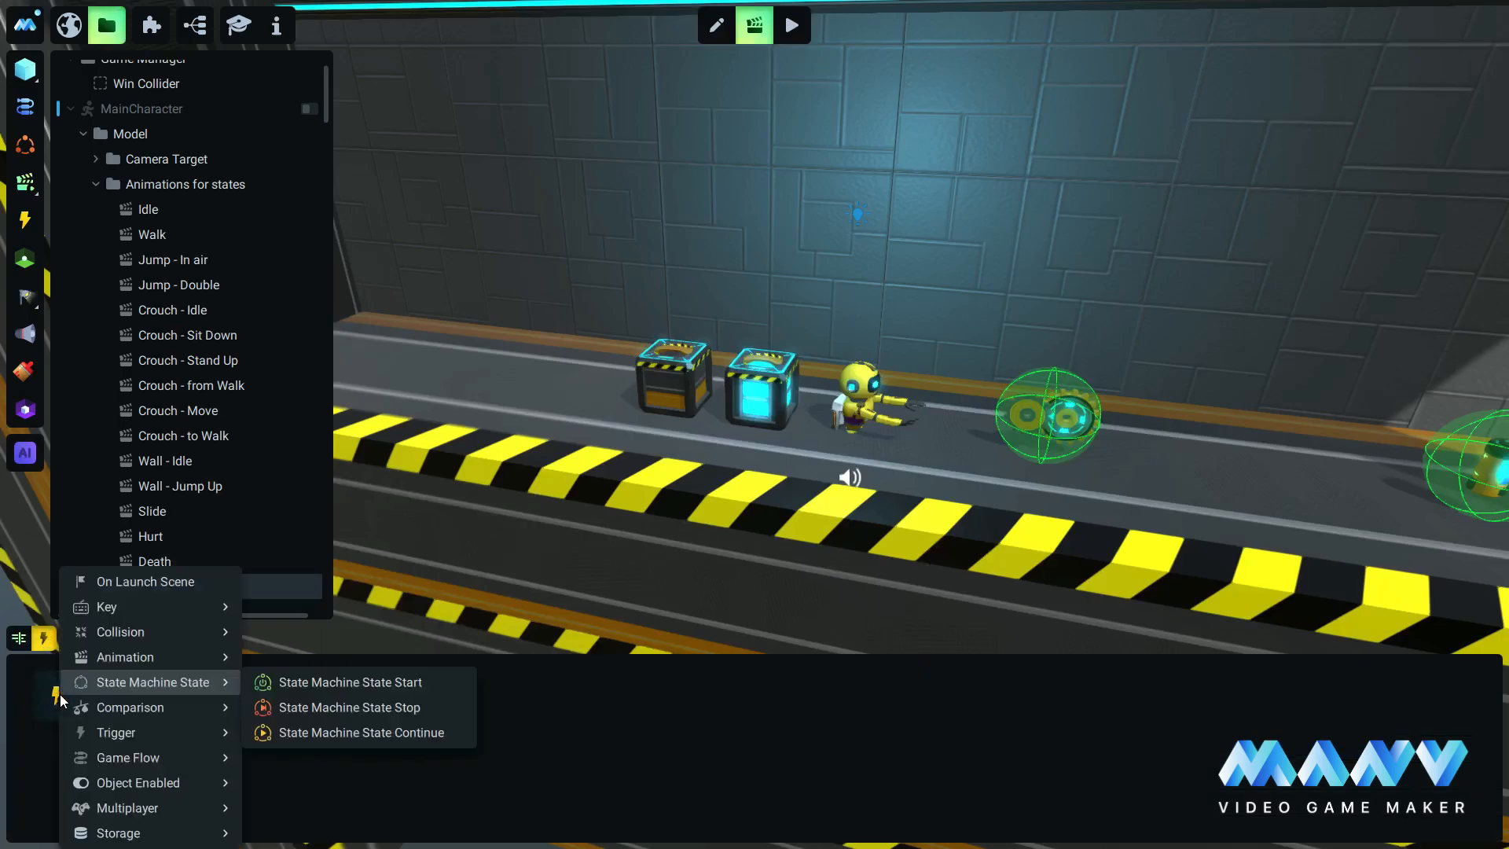
mouse_move(177, 632)
left_click(281, 631)
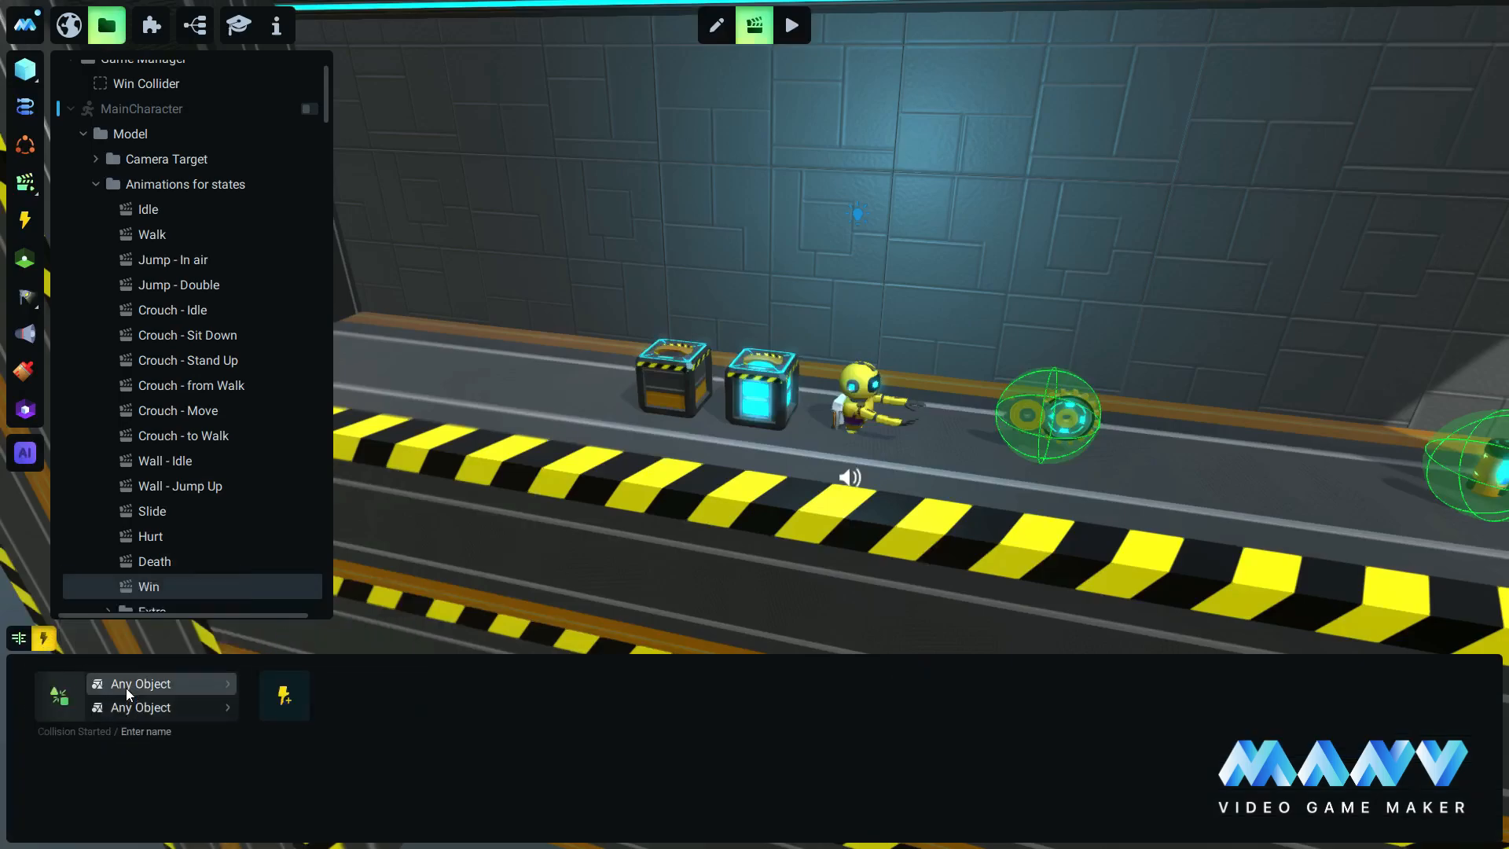
left_click(126, 685)
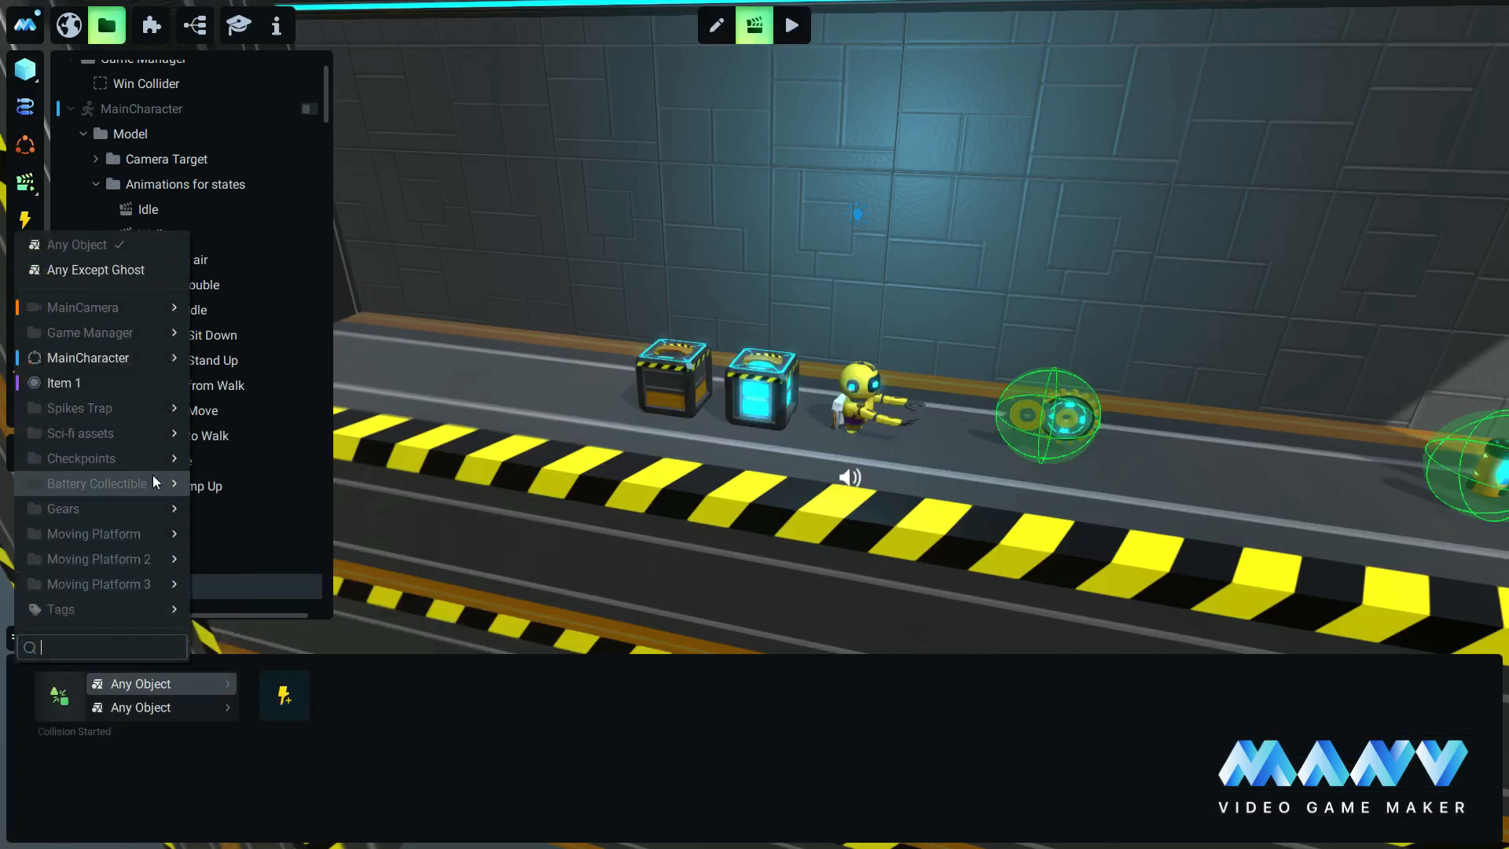
left_click(83, 357)
left_click(142, 704)
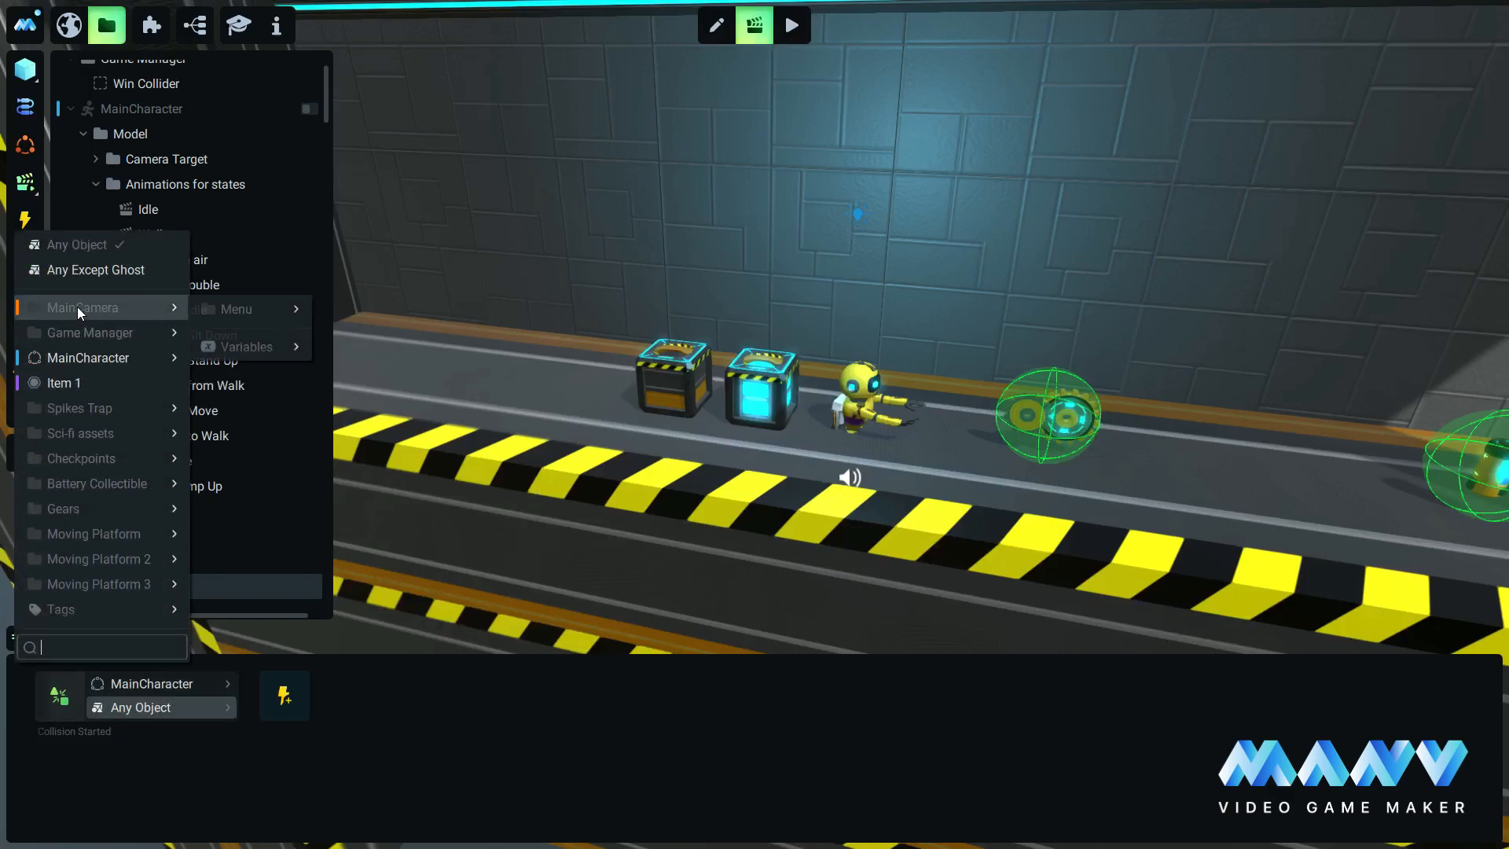
mouse_move(83, 332)
left_click(250, 331)
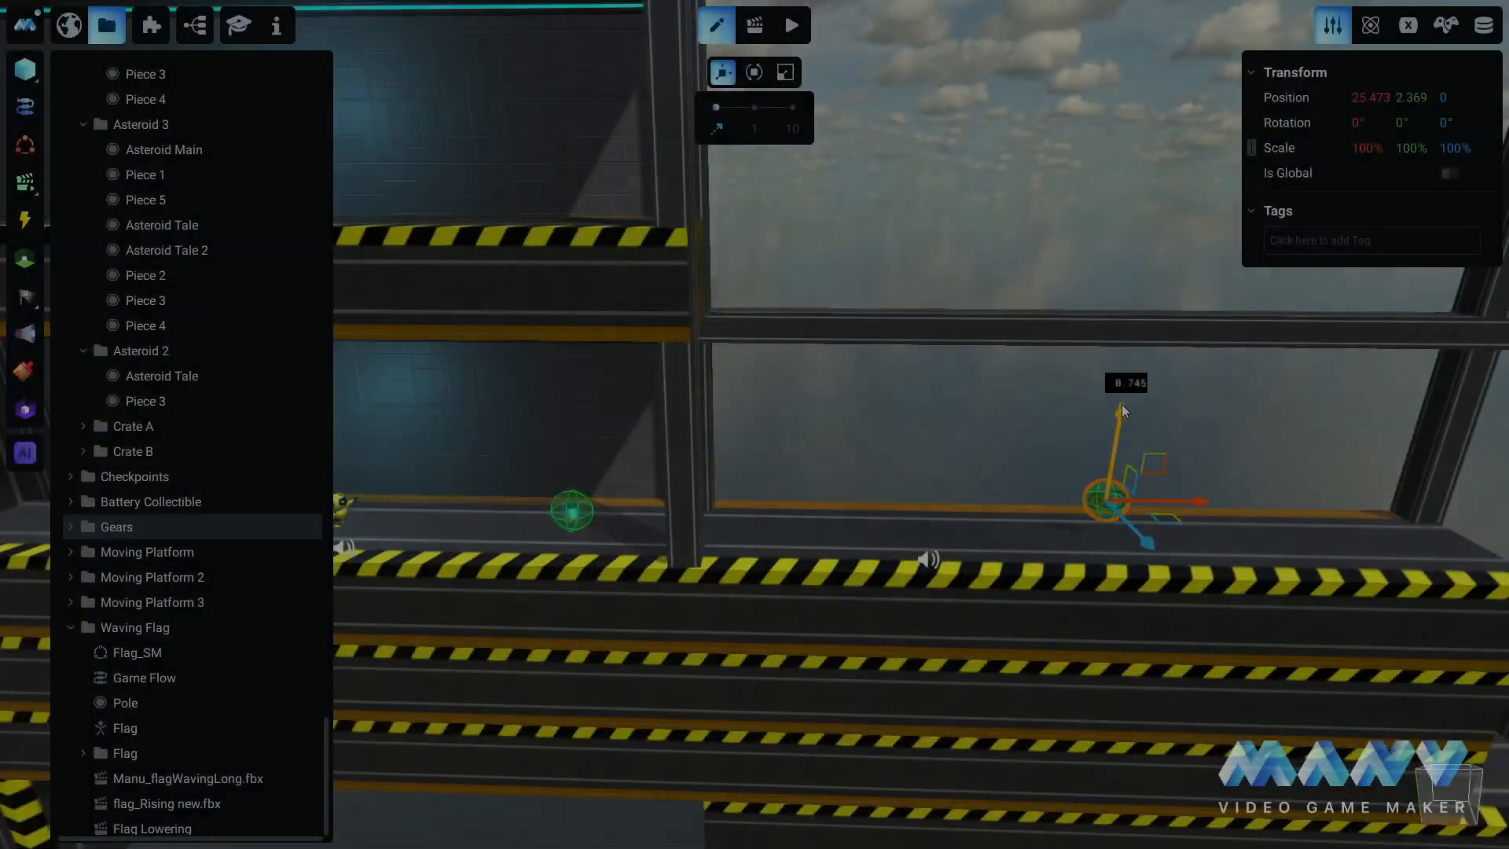
Raise the Gears collectible above the corridor floor to about Y 3.6.
left_click_drag(1121, 405, 1131, 376)
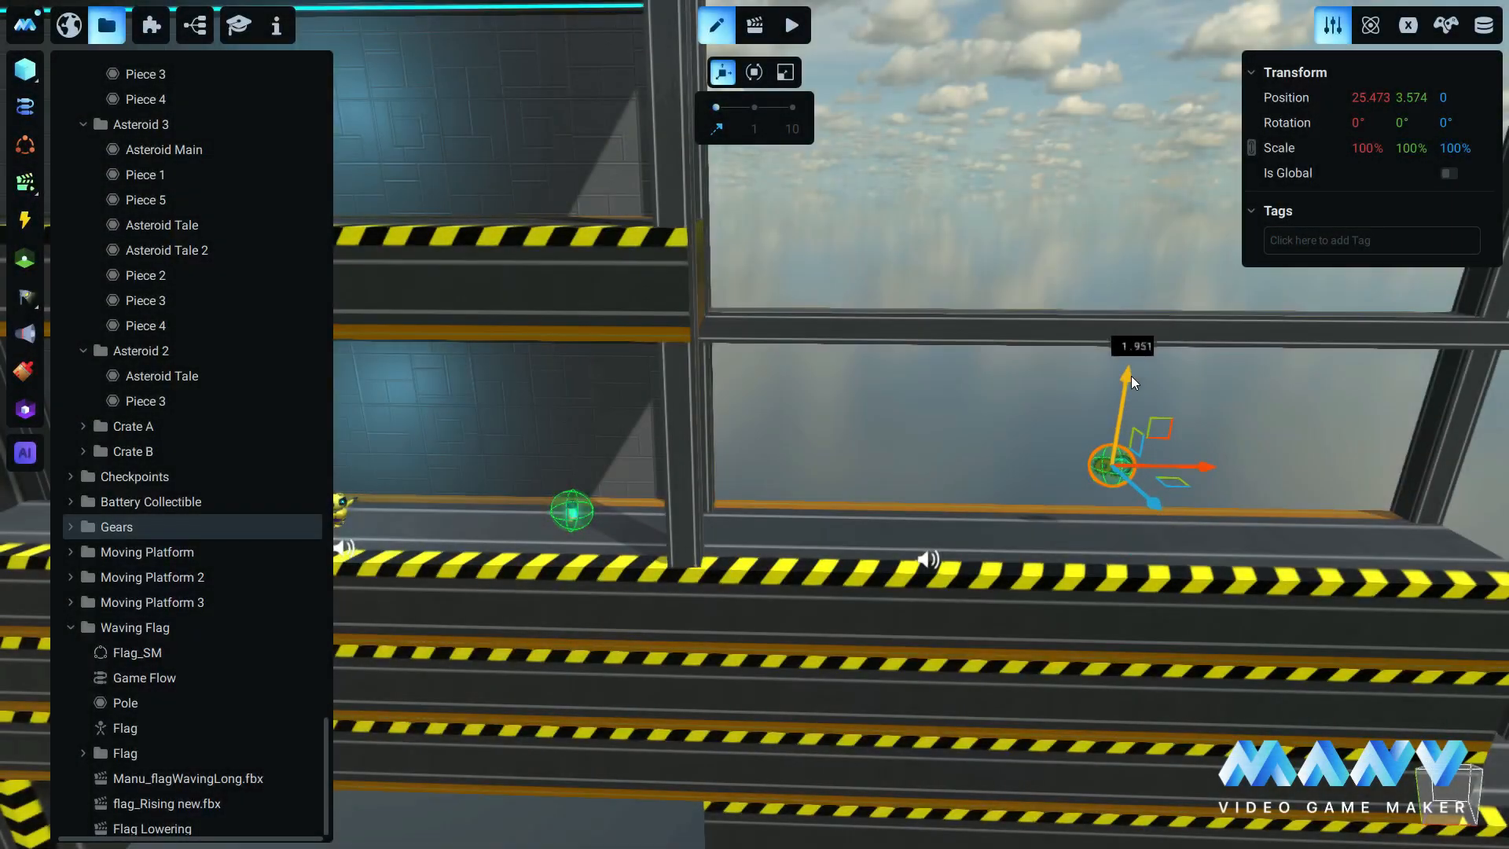
scroll(1101, 394, "up", 2)
middle_click_drag(1085, 401, 1061, 475)
scroll(857, 470, "up", 2)
Duplicate the Gears collectible and move the copy up to the next level, at about X 14.7, Y 11.7.
right_click(119, 531)
left_click(194, 644)
scroll(904, 471, "down", 2)
left_click_drag(1297, 510, 865, 498)
left_click_drag(785, 453, 789, 178)
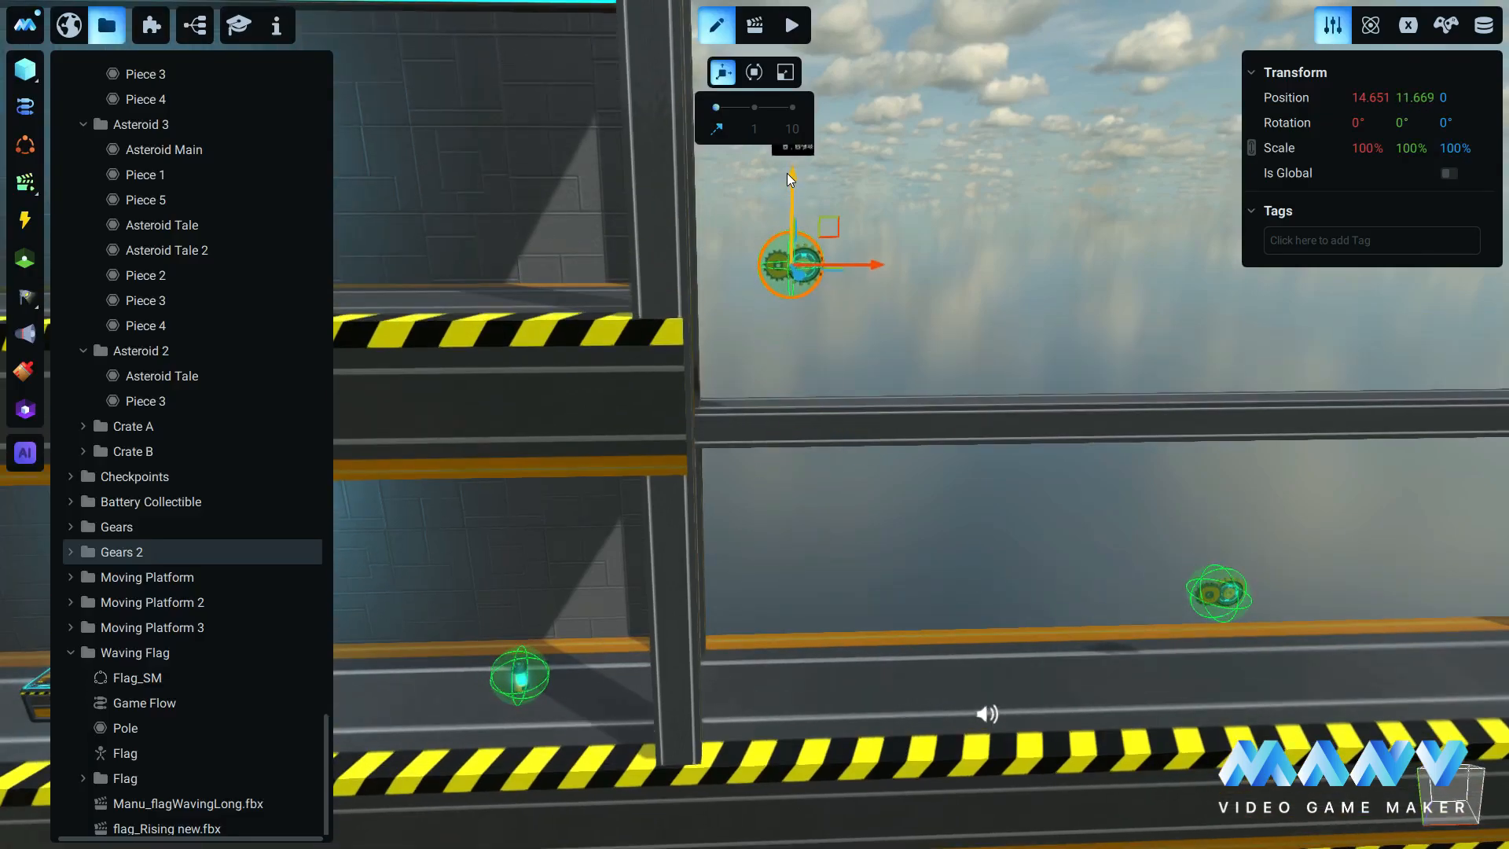
Duplicate Gears 13 and move the copy to the opposite side of the vertical shaft, at about X 64.2 and slightly lower.
scroll(881, 307, "down", 4)
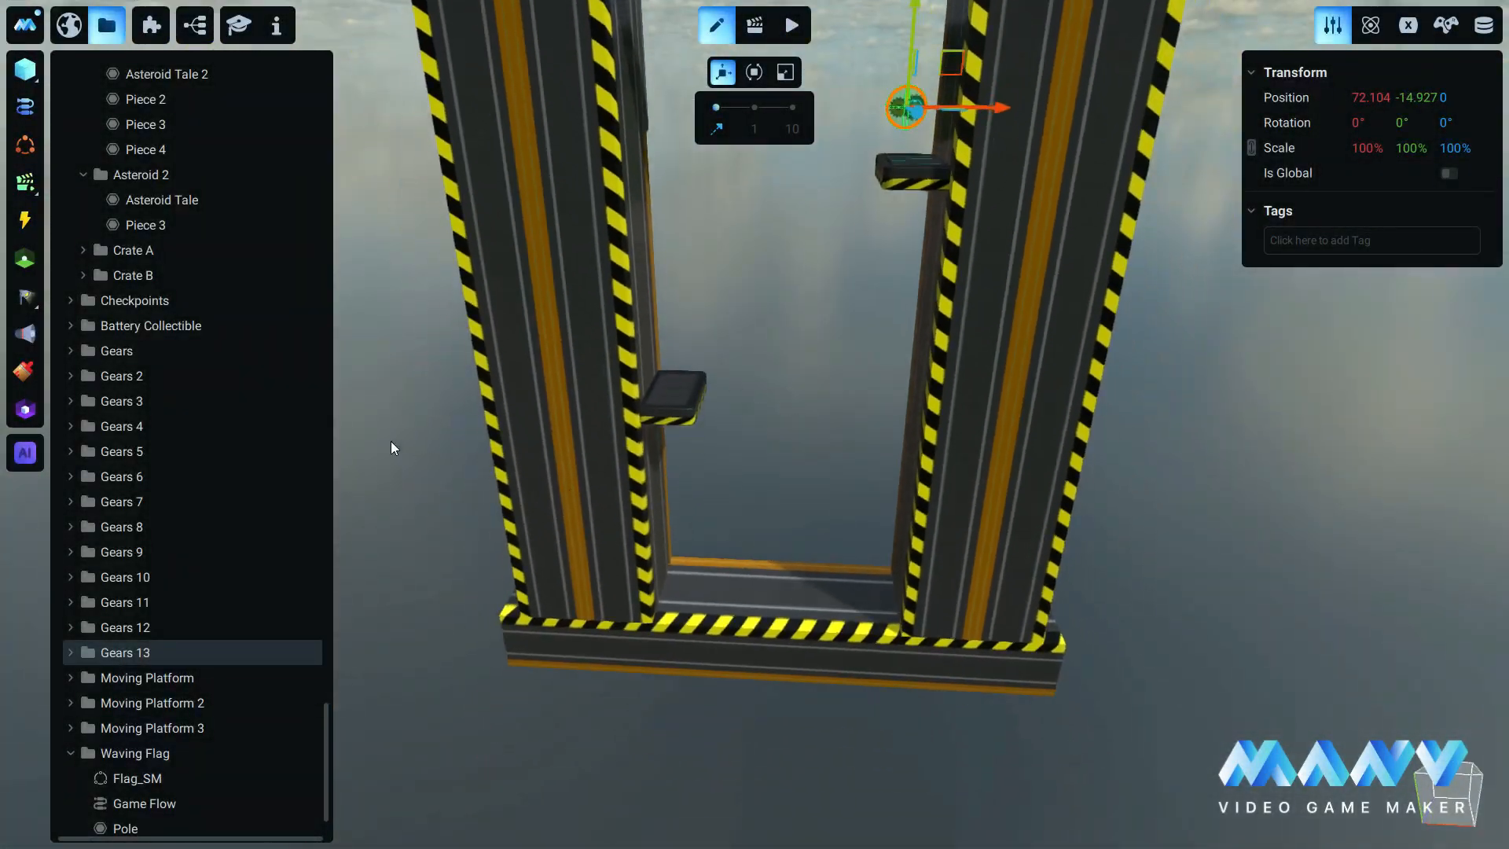
right_click(138, 652)
left_click(219, 678)
left_click_drag(993, 110, 761, 105)
right_click_drag(761, 106, 708, 271)
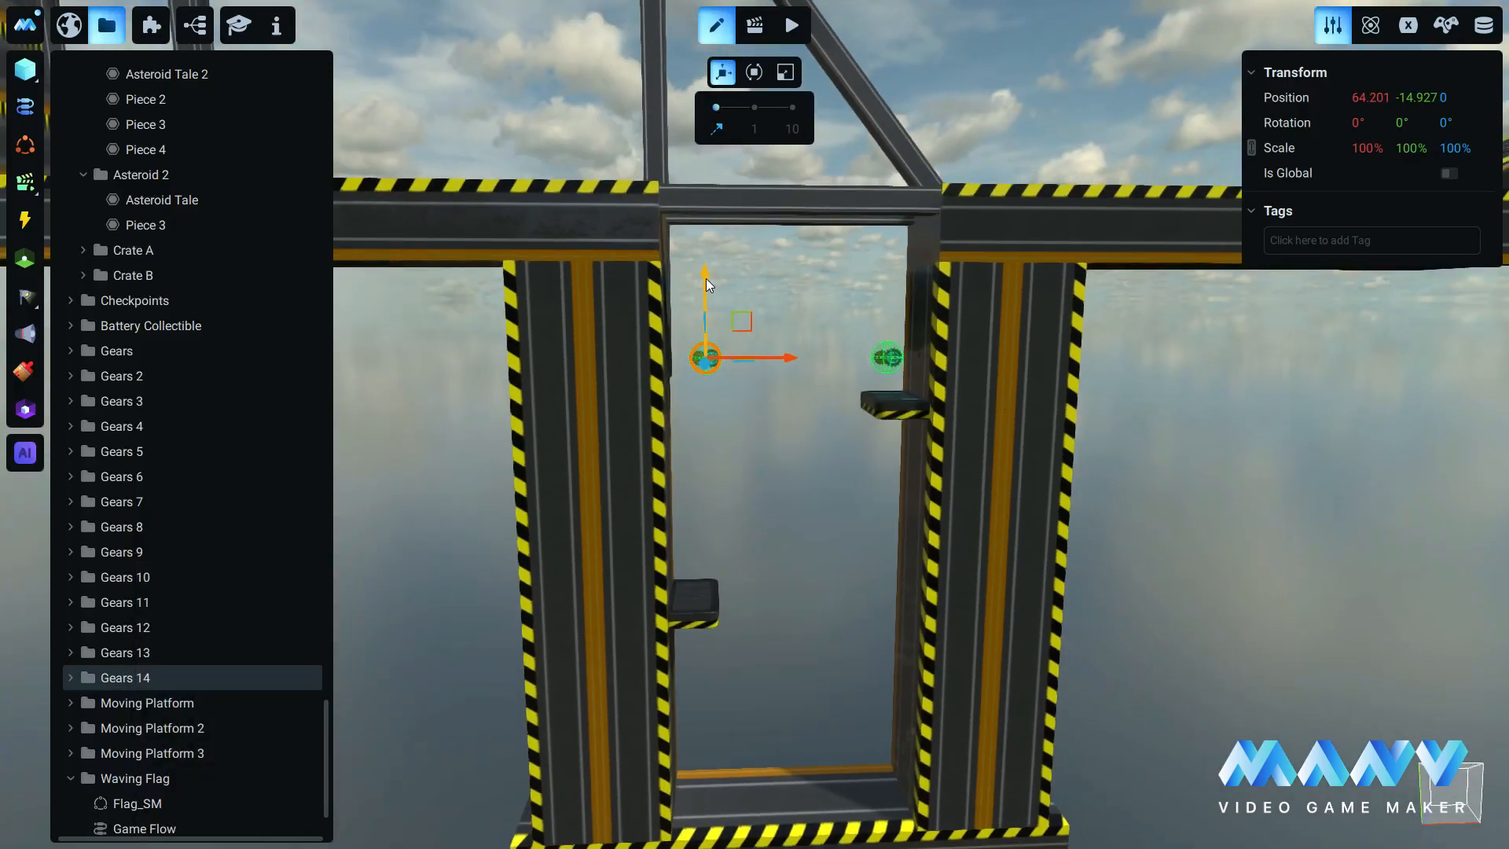
left_click_drag(706, 278, 706, 302)
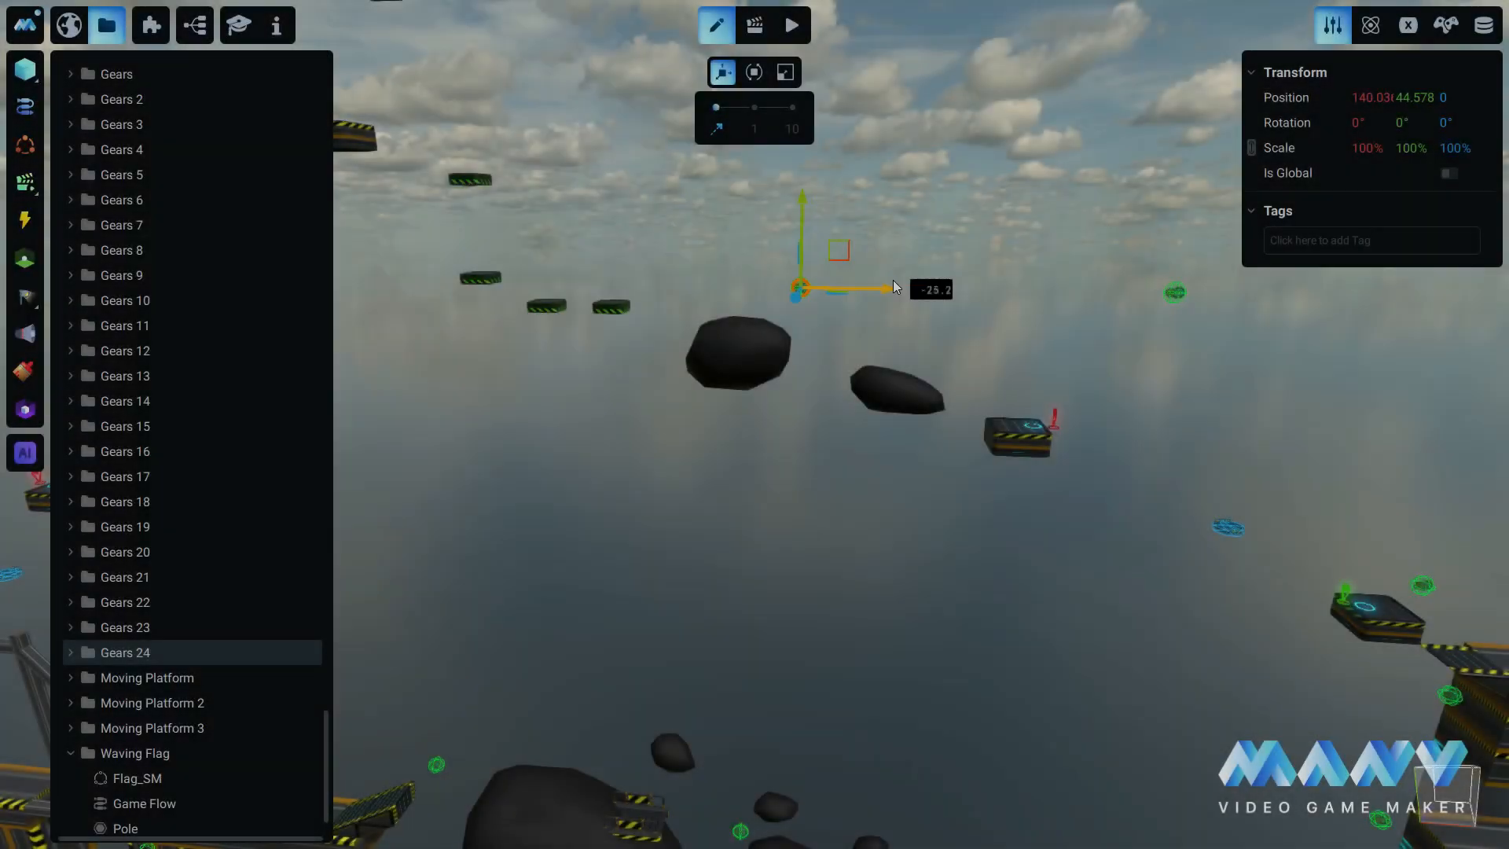
Duplicate Gears 24 and move the copy above the first small green-striped platforms, at about X 123.4, Y 45.7.
key("a")
key("w")
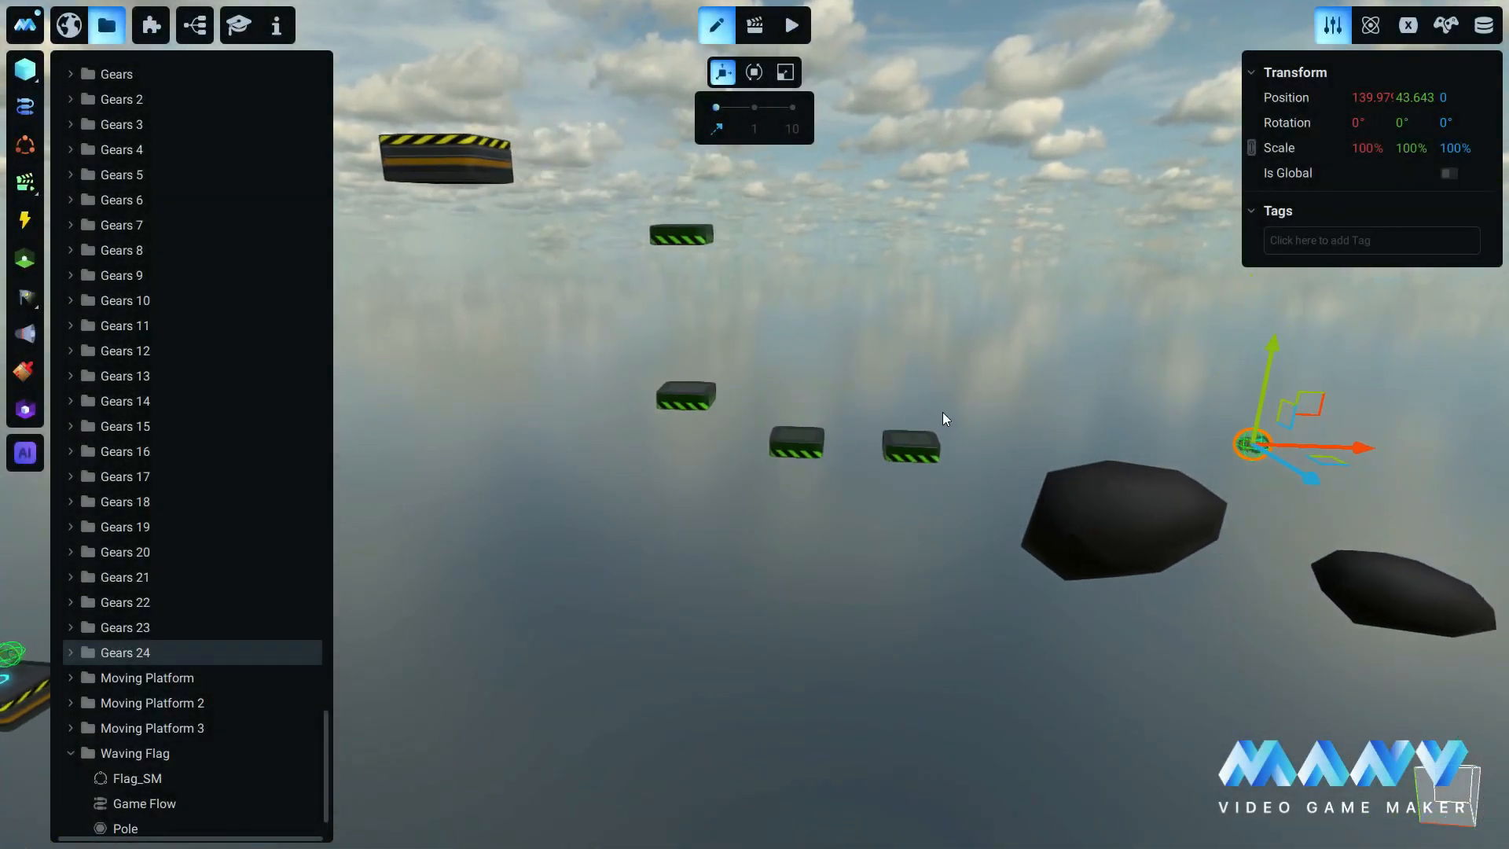
right_click(126, 653)
left_click(189, 676)
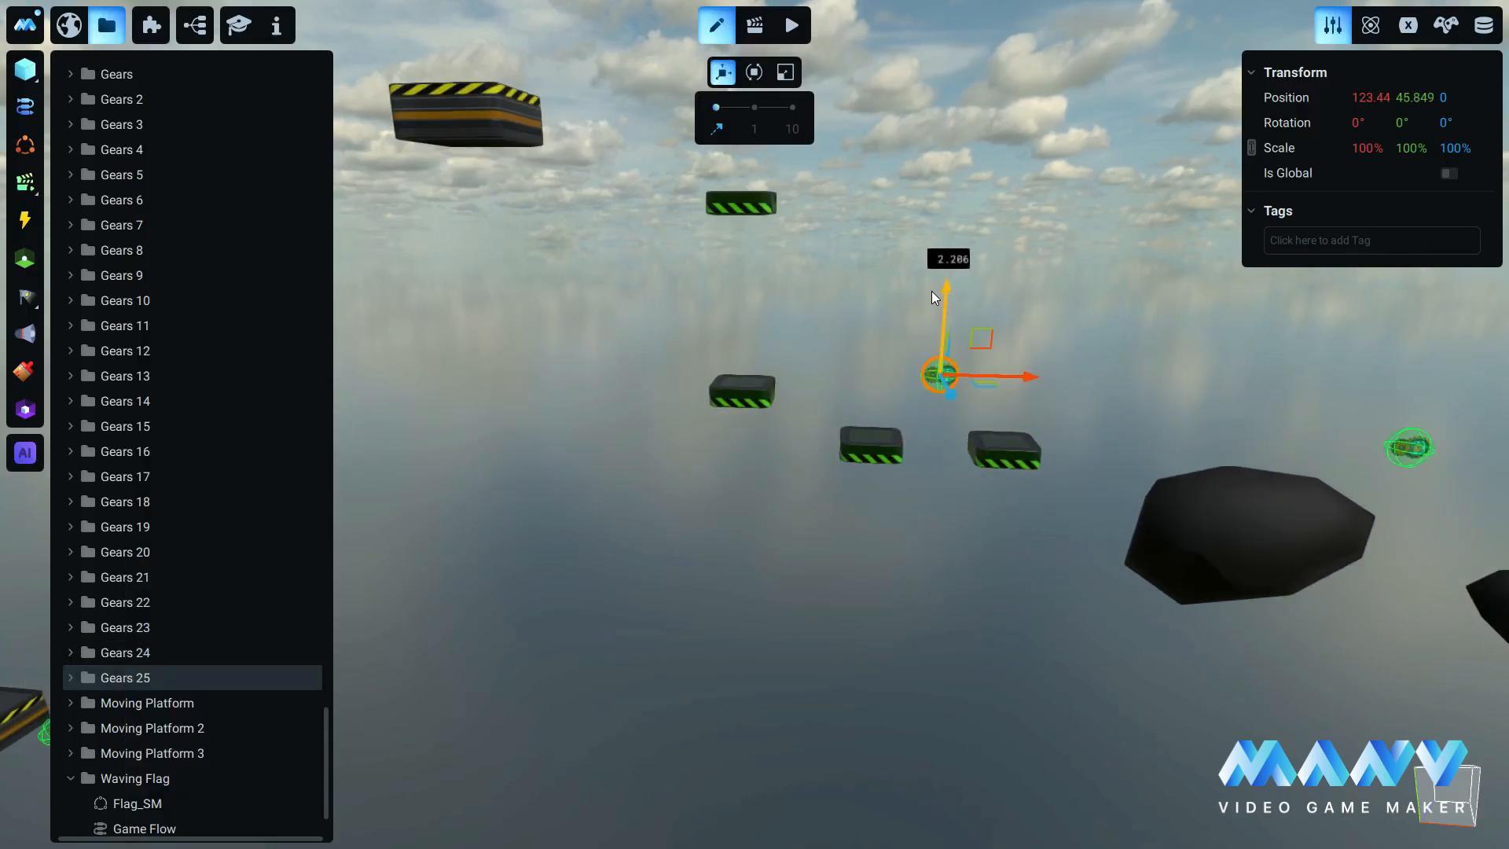
left_click_drag(931, 292, 932, 298)
Duplicate Gears 25 and move the copy above the lower green-striped platform, at about X 116.3, Y 48.1.
key("s")
key("a")
right_click(253, 676)
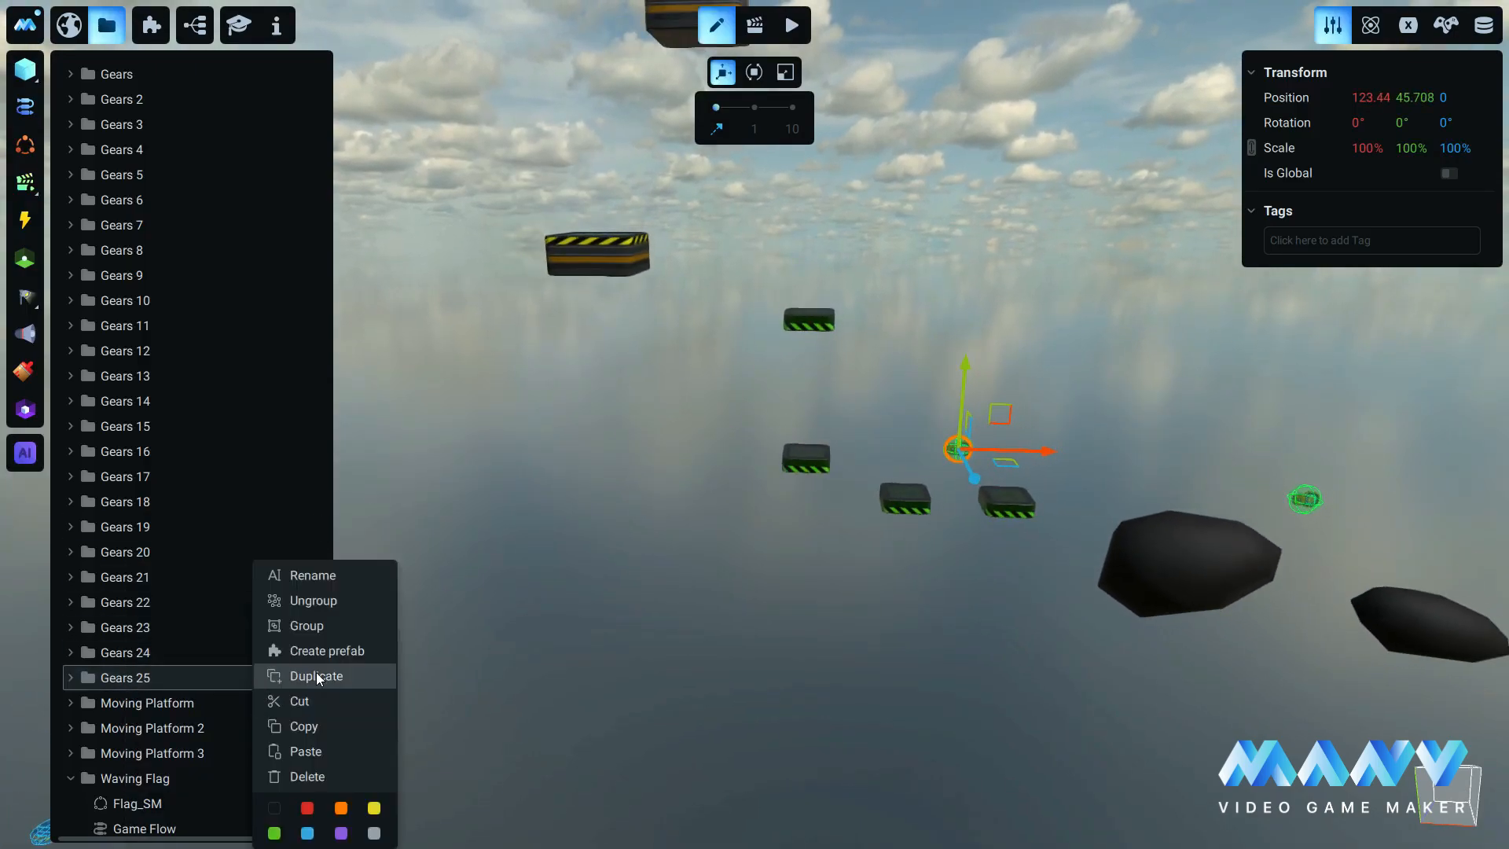
left_click(318, 679)
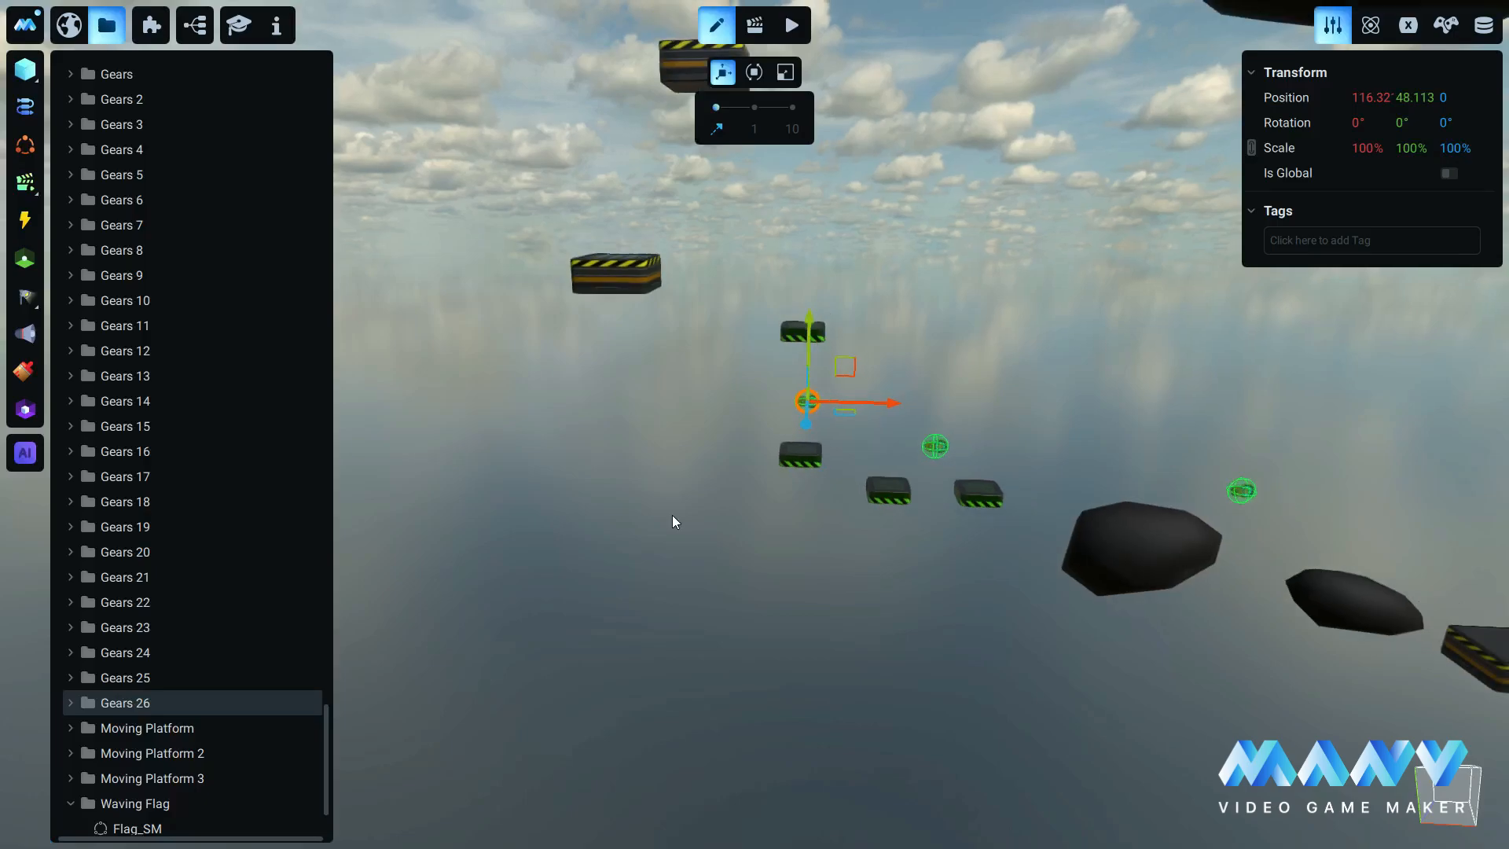
Duplicate Gears 26 and move the copy up beside the lowest yellow-striped platform, at about X 109.1, Y 57.7.
right_click(115, 700)
left_click(189, 676)
left_click_drag(896, 400, 735, 328)
key("a")
key("w")
key("e")
key("s")
key("e")
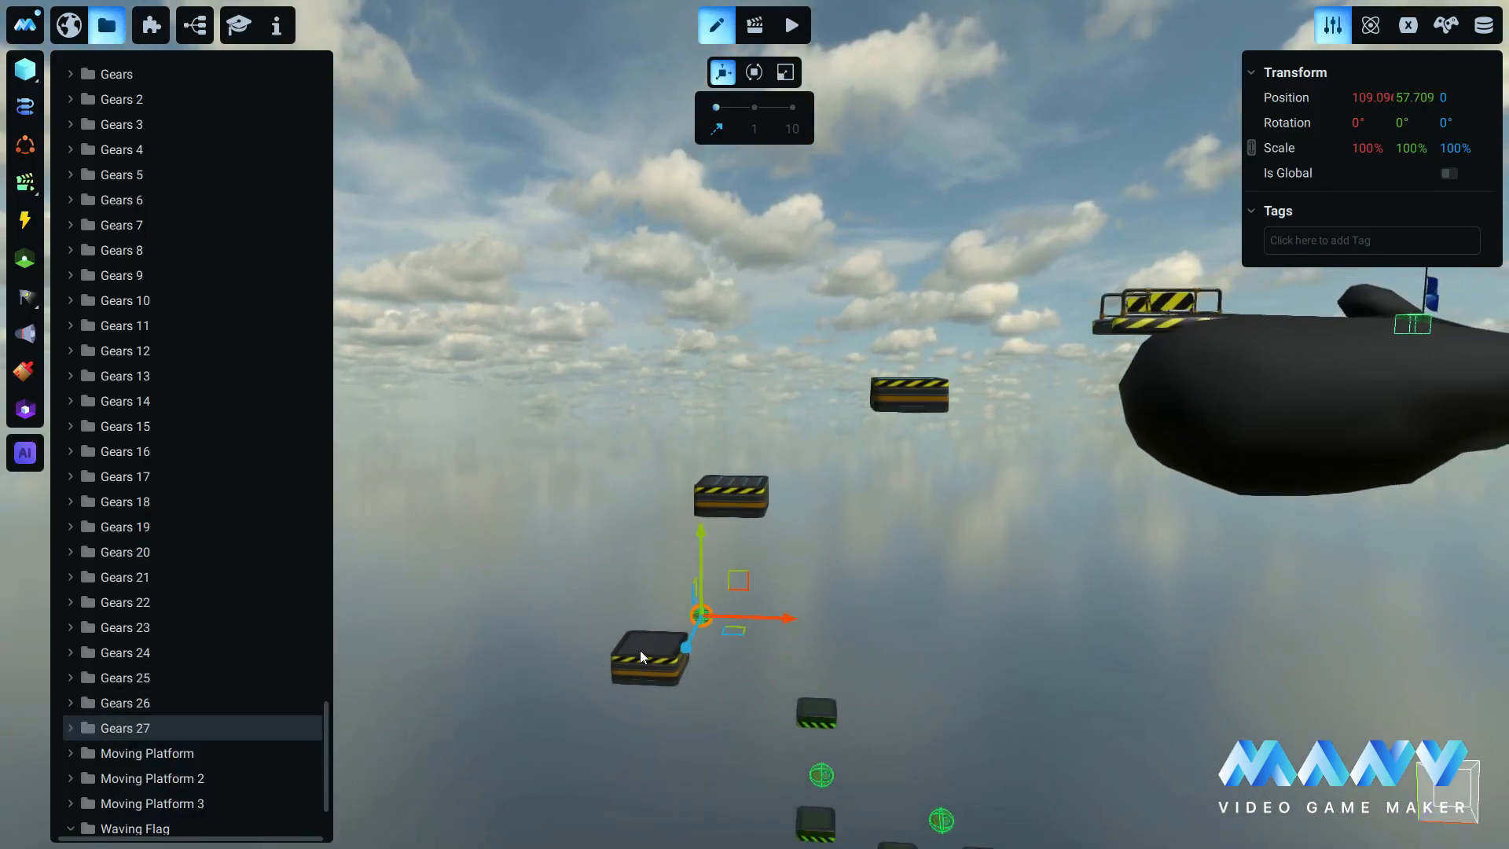
Duplicate Gears 27 and move the copy up among the higher yellow-striped platforms, at about X 115.6, Y 73.0.
right_click(142, 728)
key("ctrl+d")
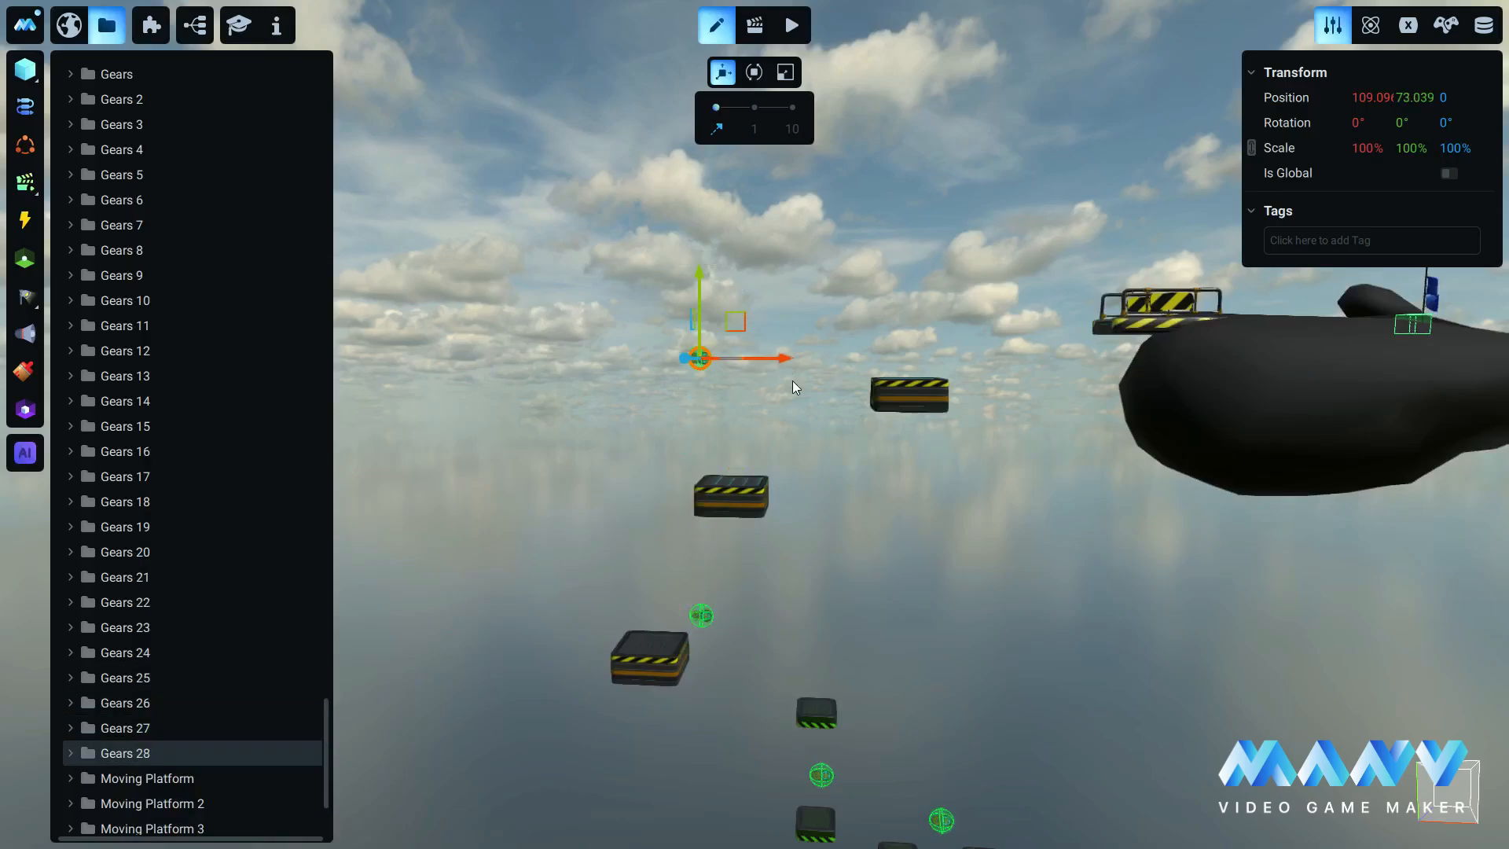
left_click_drag(908, 369, 889, 371)
key("d")
key("s")
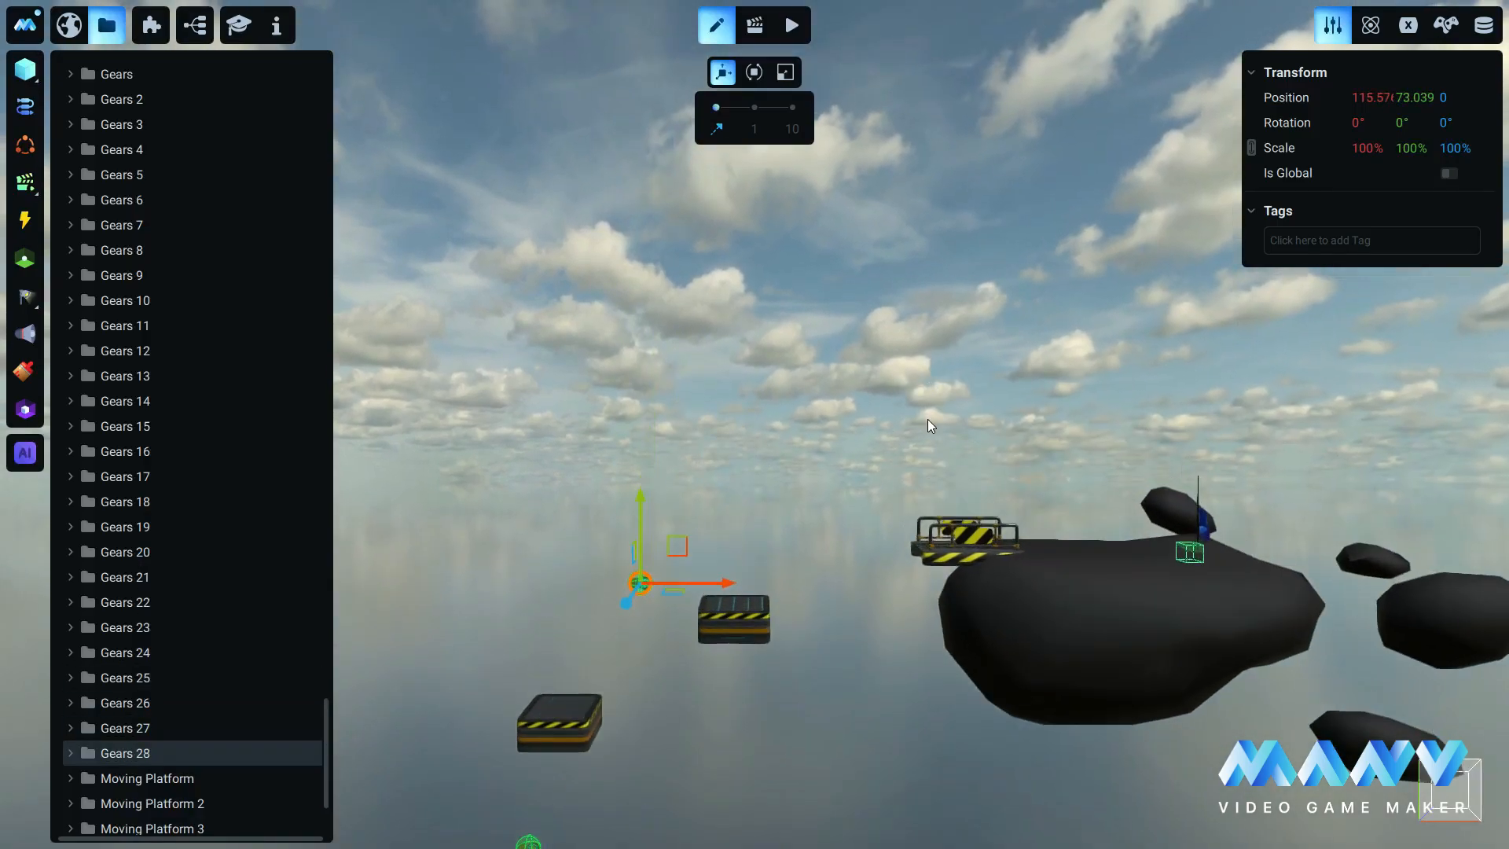
Duplicate Gears 28 and move the copy further along the route toward the top asteroid.
right_click(134, 753)
left_click(173, 671)
left_click_drag(731, 458, 847, 315)
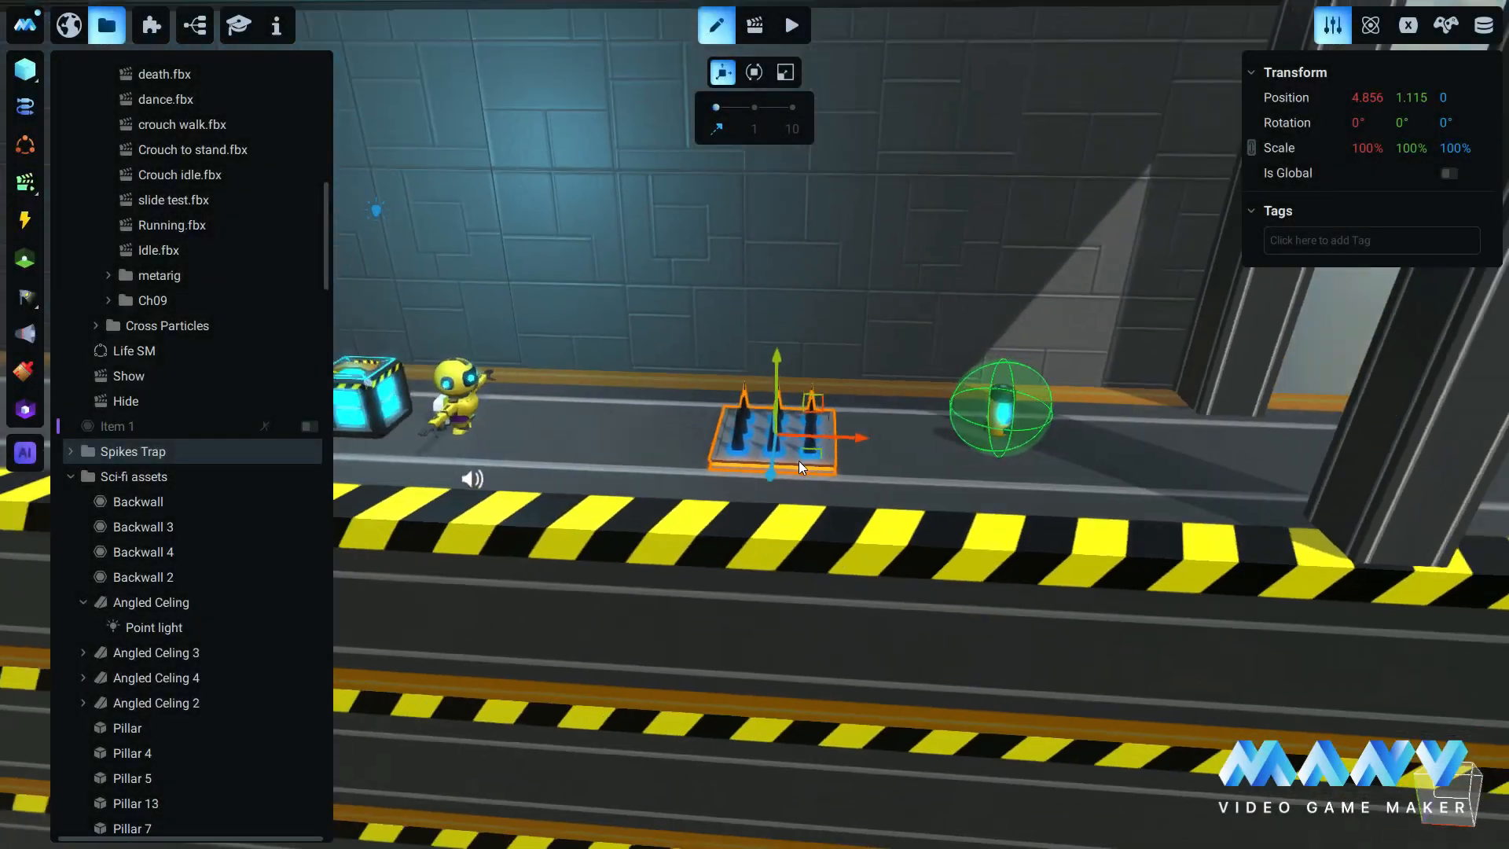
Move the Spikes Trap along the starting corridor floor to just past the pillar, at about X 14.1.
key("s")
left_click_drag(855, 438, 952, 431)
key("d")
key("s")
right_click_drag(952, 431, 982, 409)
key("w")
left_click_drag(780, 469, 767, 469)
key("s")
right_click_drag(767, 469, 800, 493)
Duplicate the Spikes Trap and move the copy past the corridor's end to about X 40, lowering it toward the lower walkway.
right_click(154, 445)
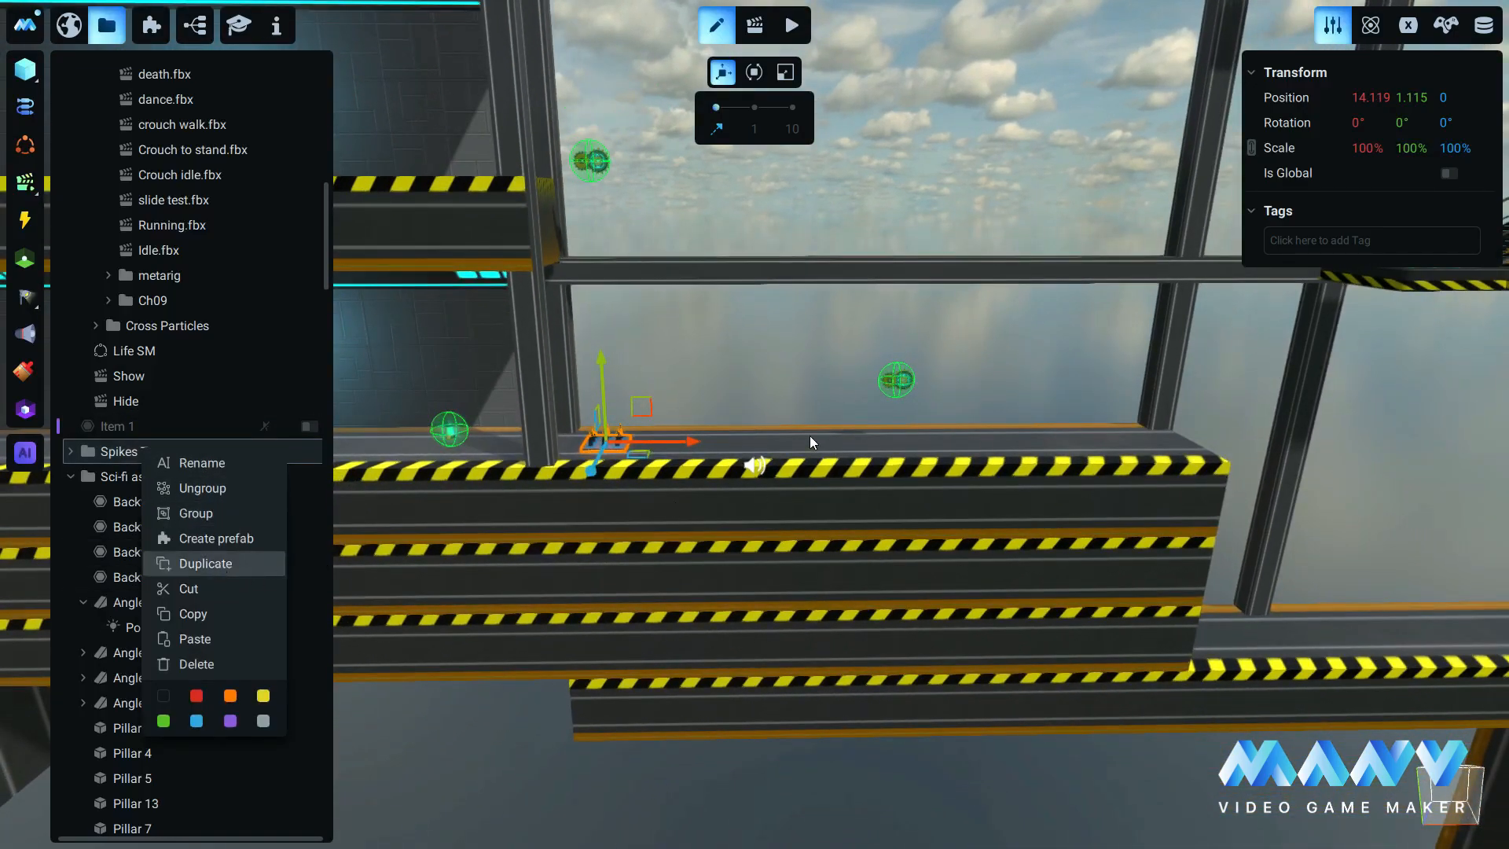
left_click(226, 566)
key("d")
left_click_drag(690, 442, 1139, 435)
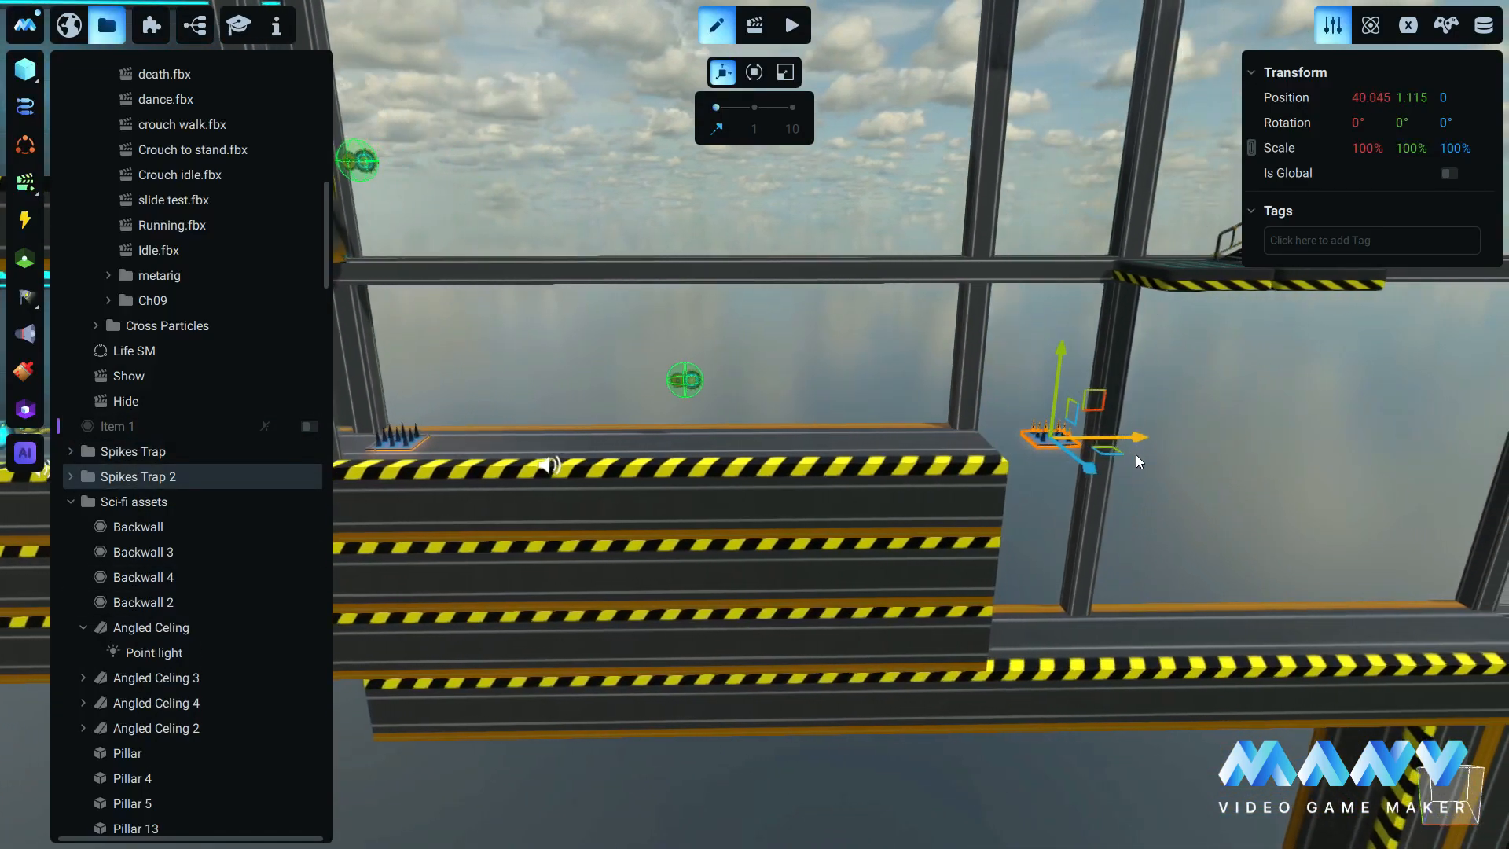
key("w")
right_click_drag(1135, 455, 855, 163)
left_click_drag(820, 158, 828, 470)
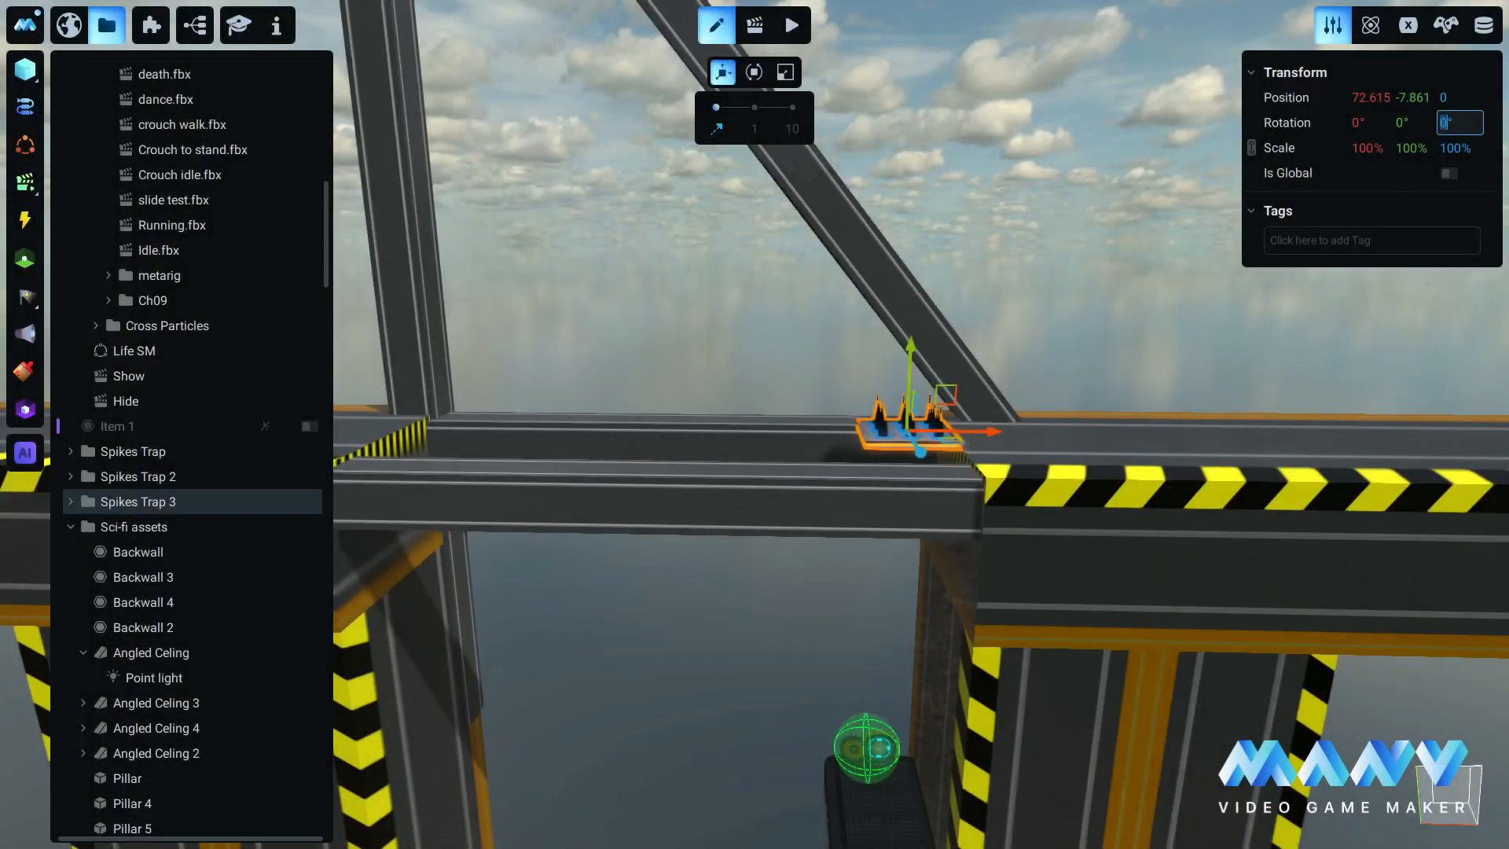
Rotate Spikes Trap 3 to 90° on Z and place it against the vertical shaft's wall, at about X 73.4, Y -10.3.
type("90")
right_click_drag(771, 456, 841, 441)
key("w")
left_click_drag(835, 429, 899, 429)
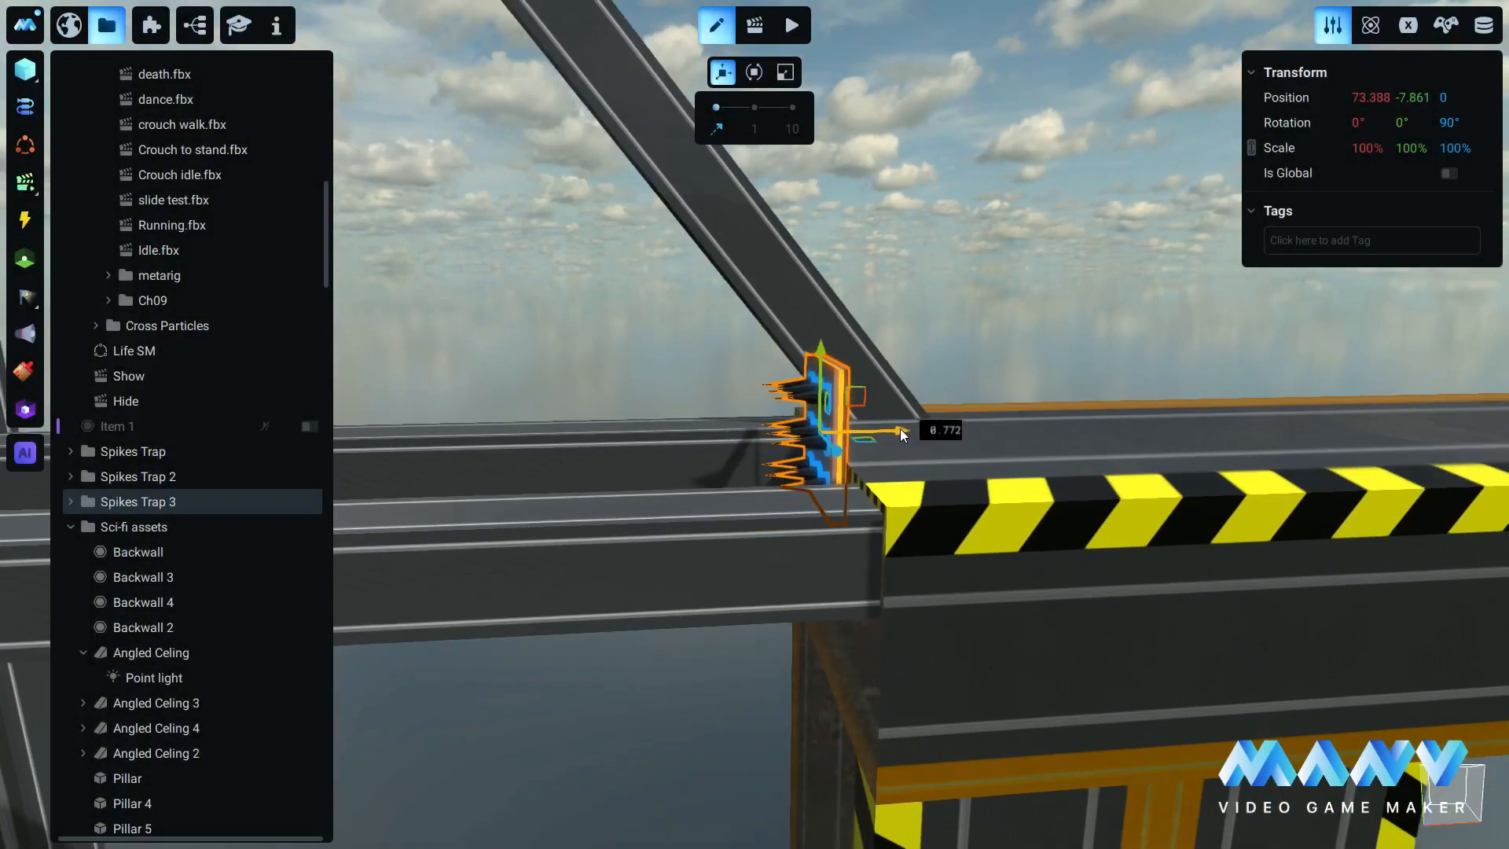
right_click_drag(899, 430, 865, 504)
left_click_drag(818, 157, 819, 331)
right_click_drag(819, 332, 787, 378)
key("s")
Duplicate Spikes Trap 3, reverse the copy's Z rotation and move it toward the opposite shaft wall.
right_click(161, 503)
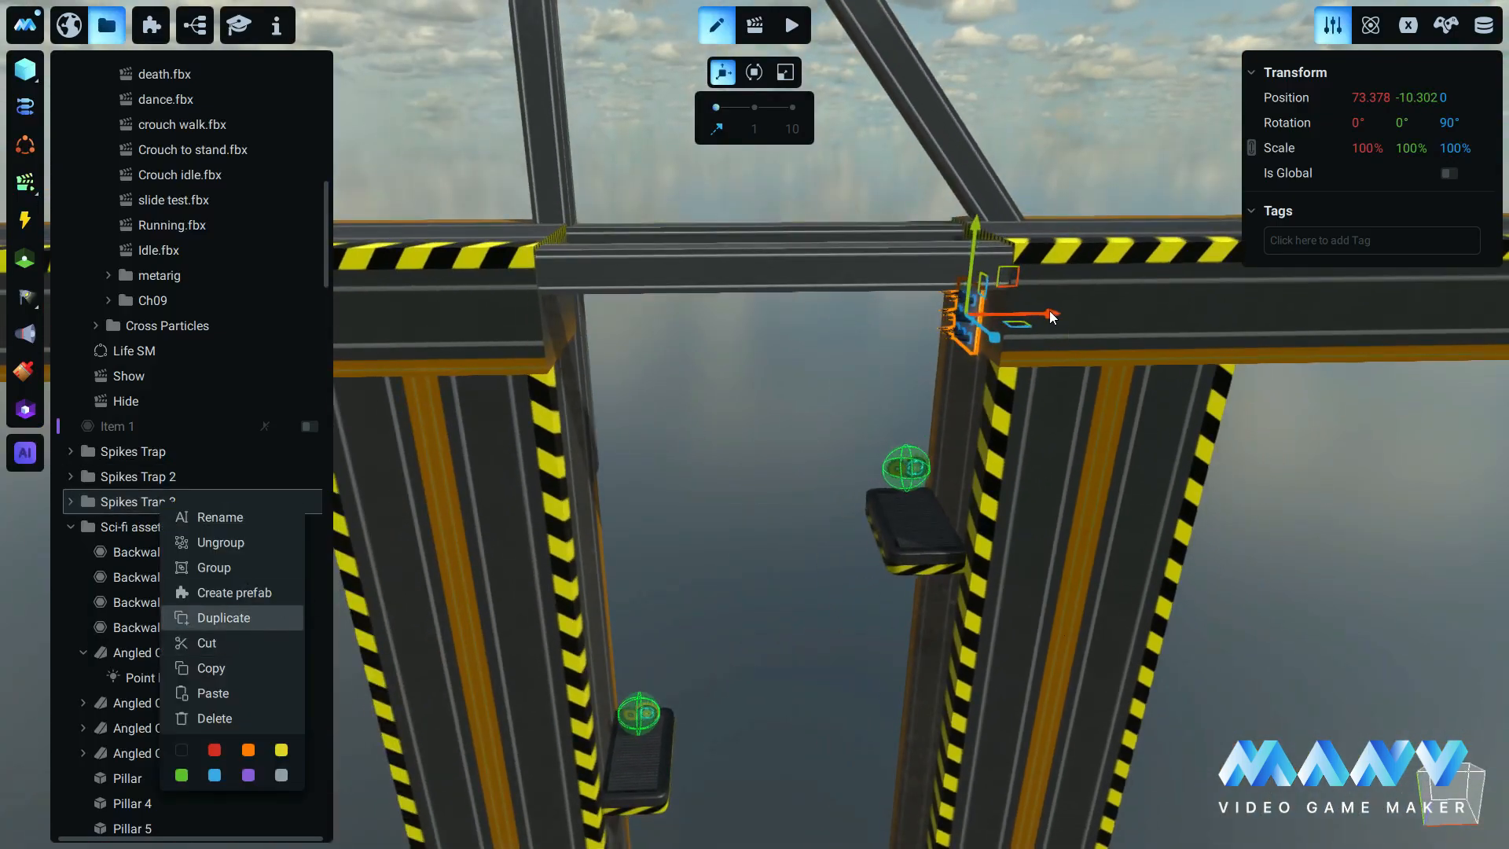
left_click(223, 618)
type("-")
right_click_drag(755, 315, 774, 287)
left_click_drag(762, 282, 705, 281)
right_click_drag(705, 282, 840, 475)
right_click_drag(840, 475, 823, 397)
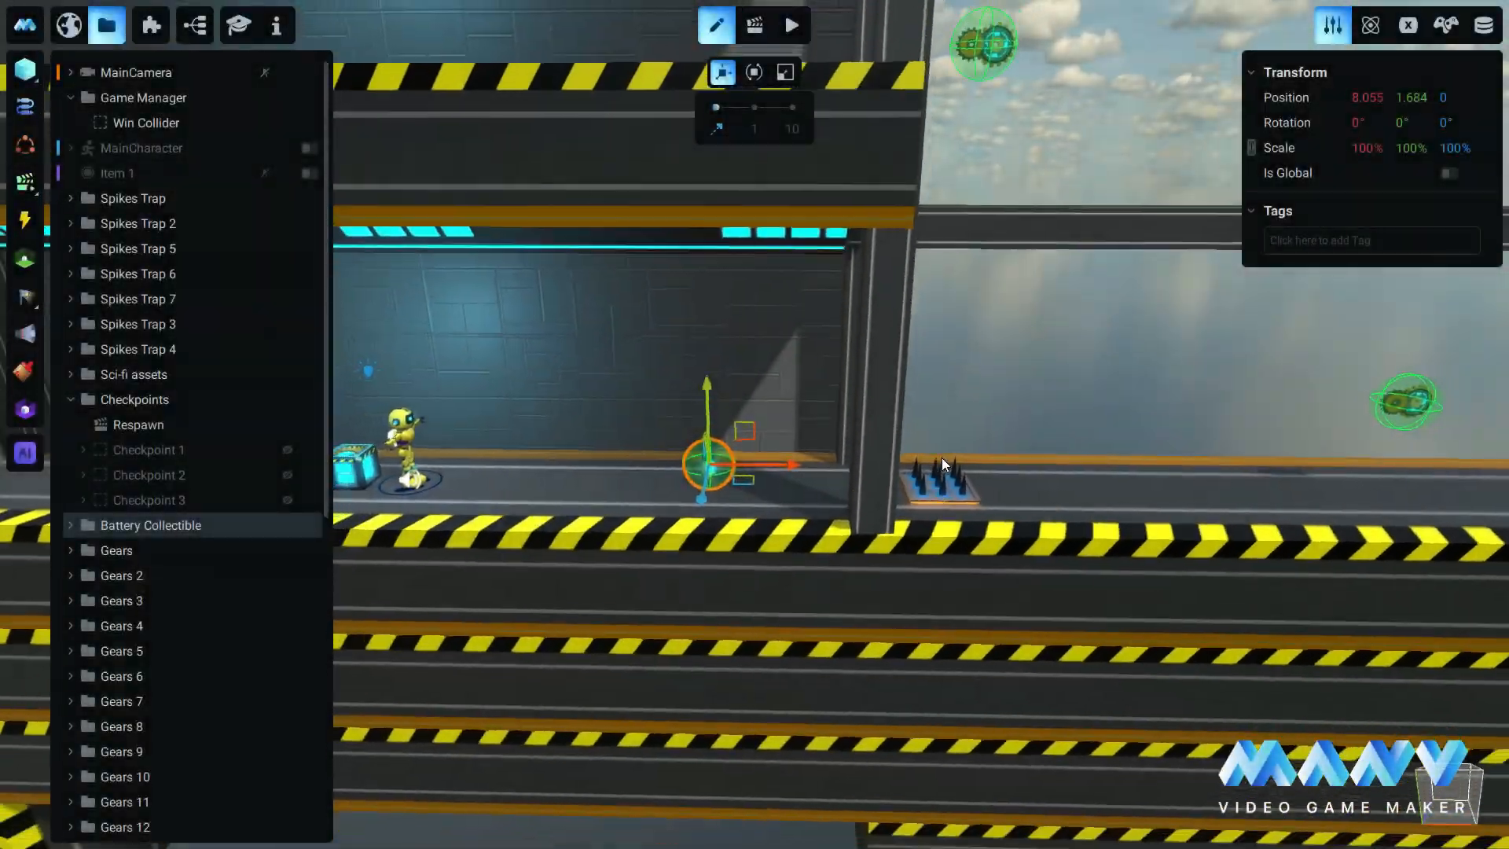
Move the Battery Collectible to the bottom of the vertical shaft, at about X 67.8, and raise it slightly above the floor.
left_click_drag(842, 441, 942, 480)
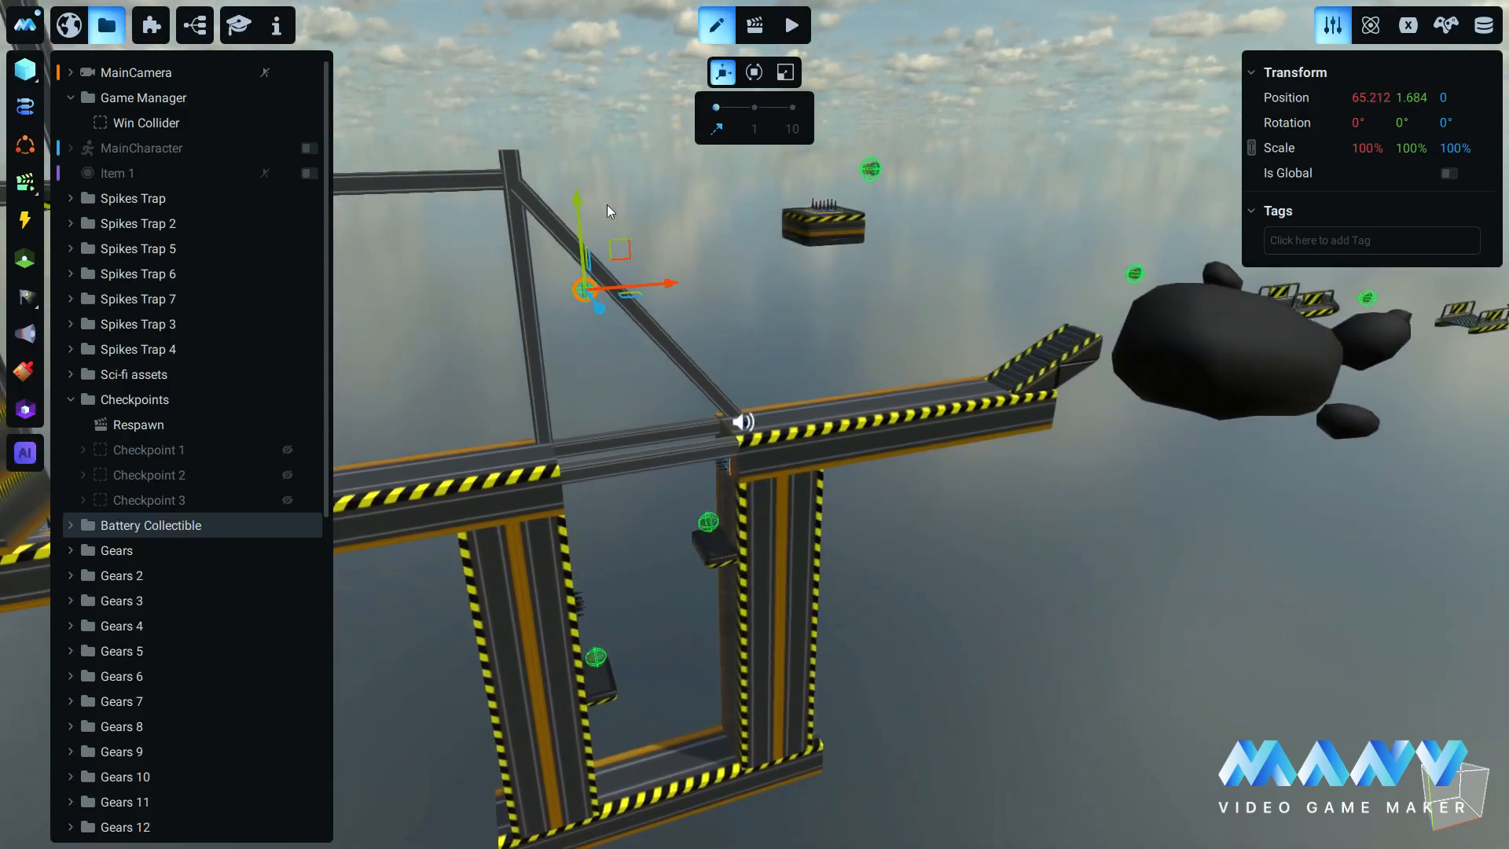
left_click_drag(577, 206, 1035, 616)
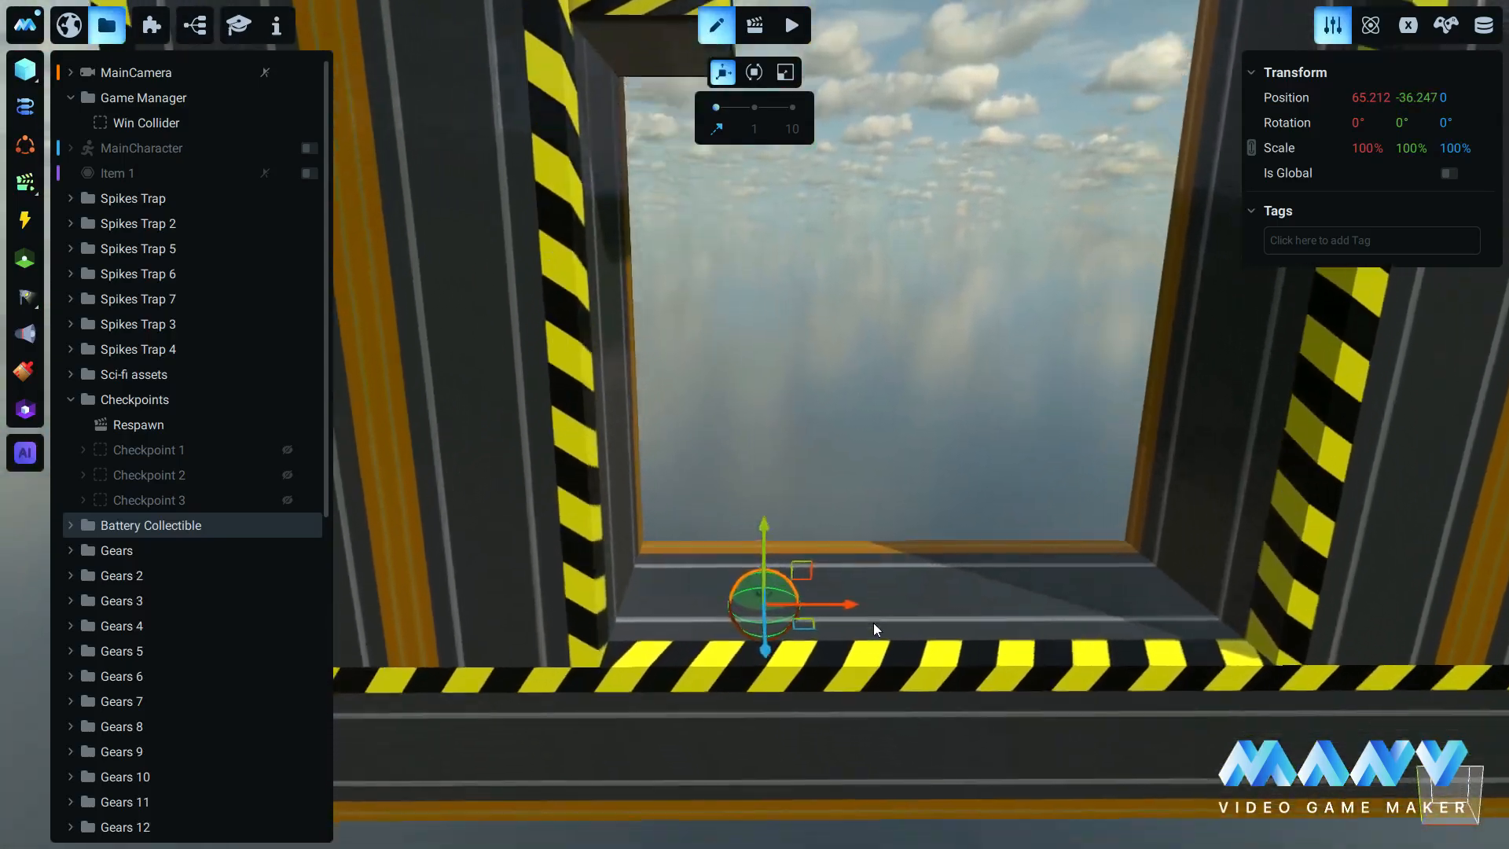
left_click_drag(844, 588, 994, 593)
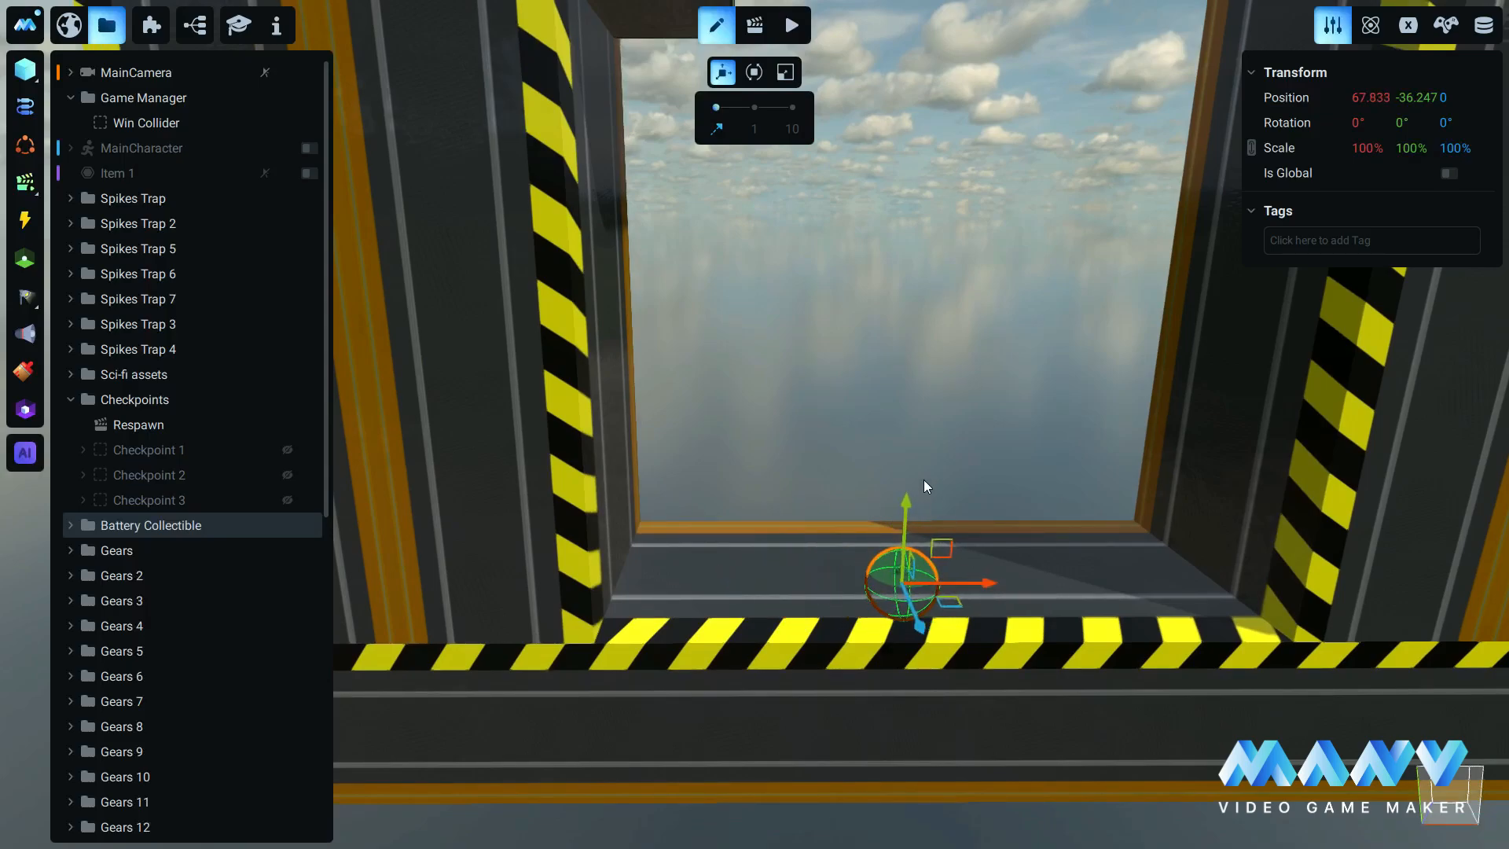
left_click_drag(905, 489, 918, 410)
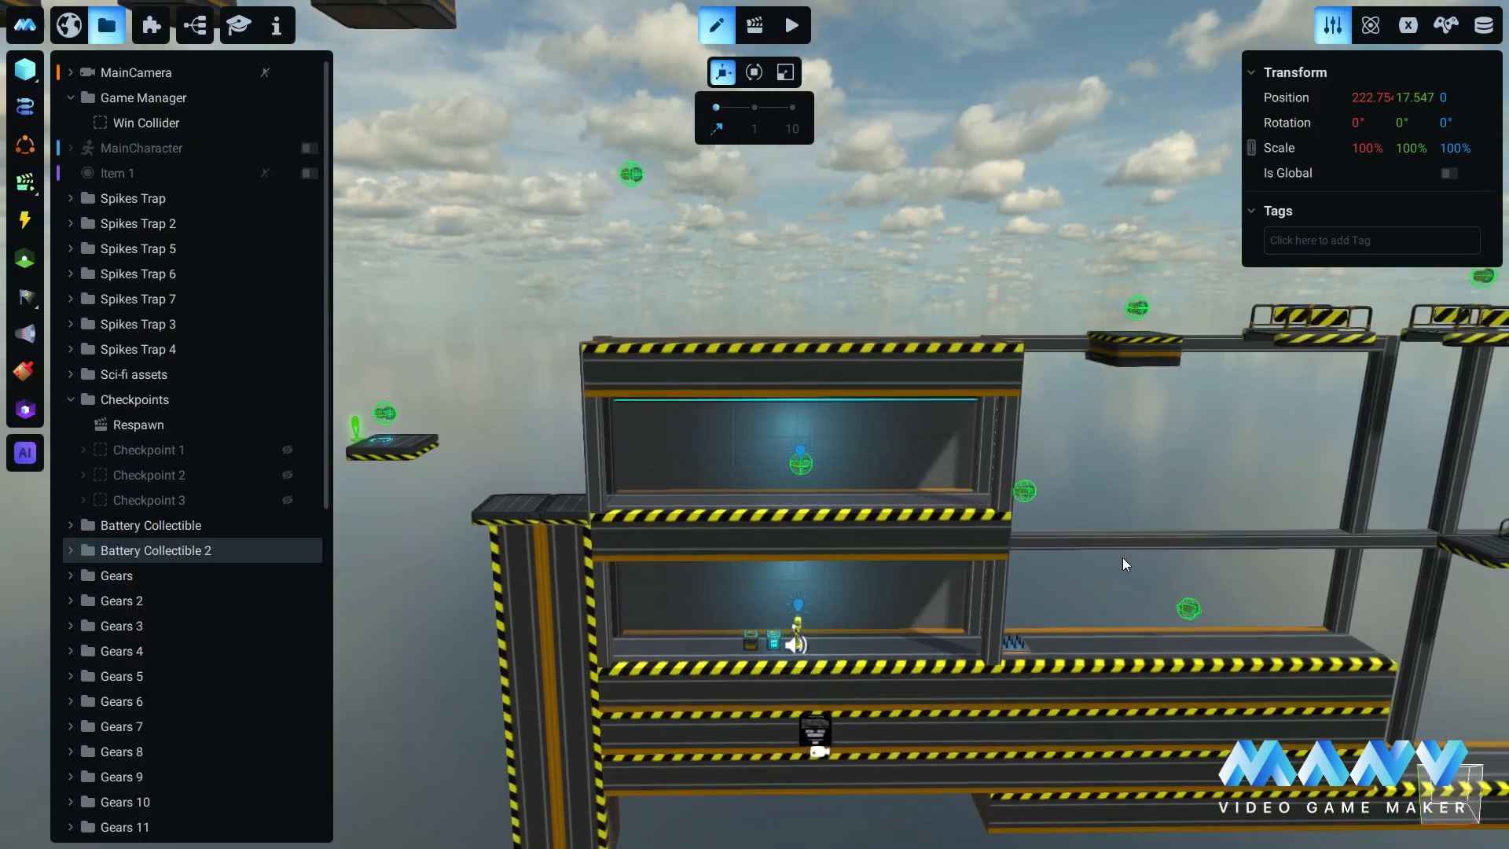
Replace the sky image with Space panorama Skybox.png and set the sky's scattering to 0.01.
right_click_drag(1123, 558, 1140, 524)
scroll(1139, 523, "down", 3)
middle_click_drag(1139, 524, 1104, 494)
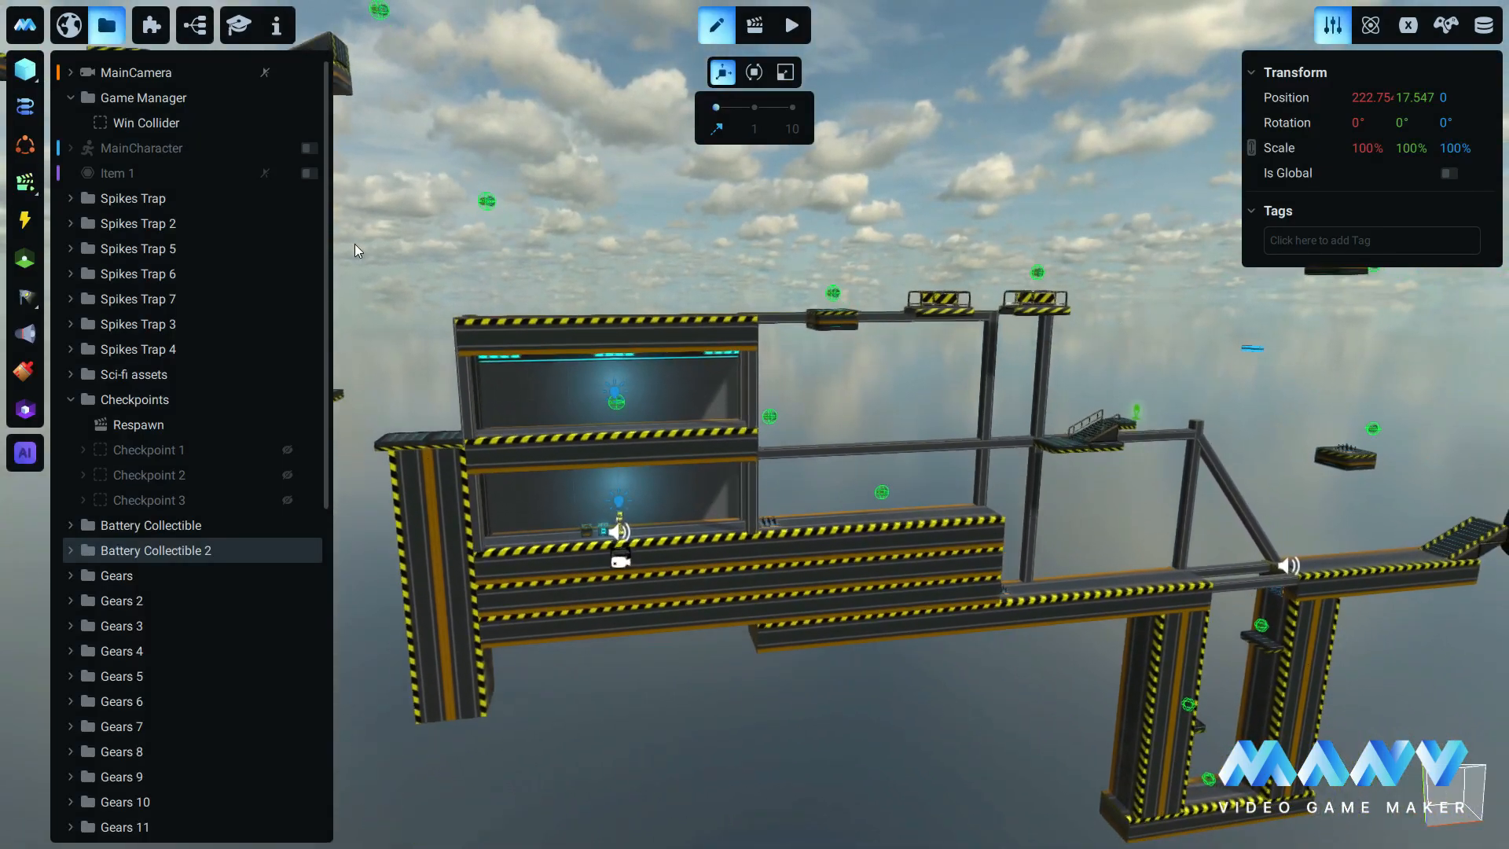
left_click(72, 27)
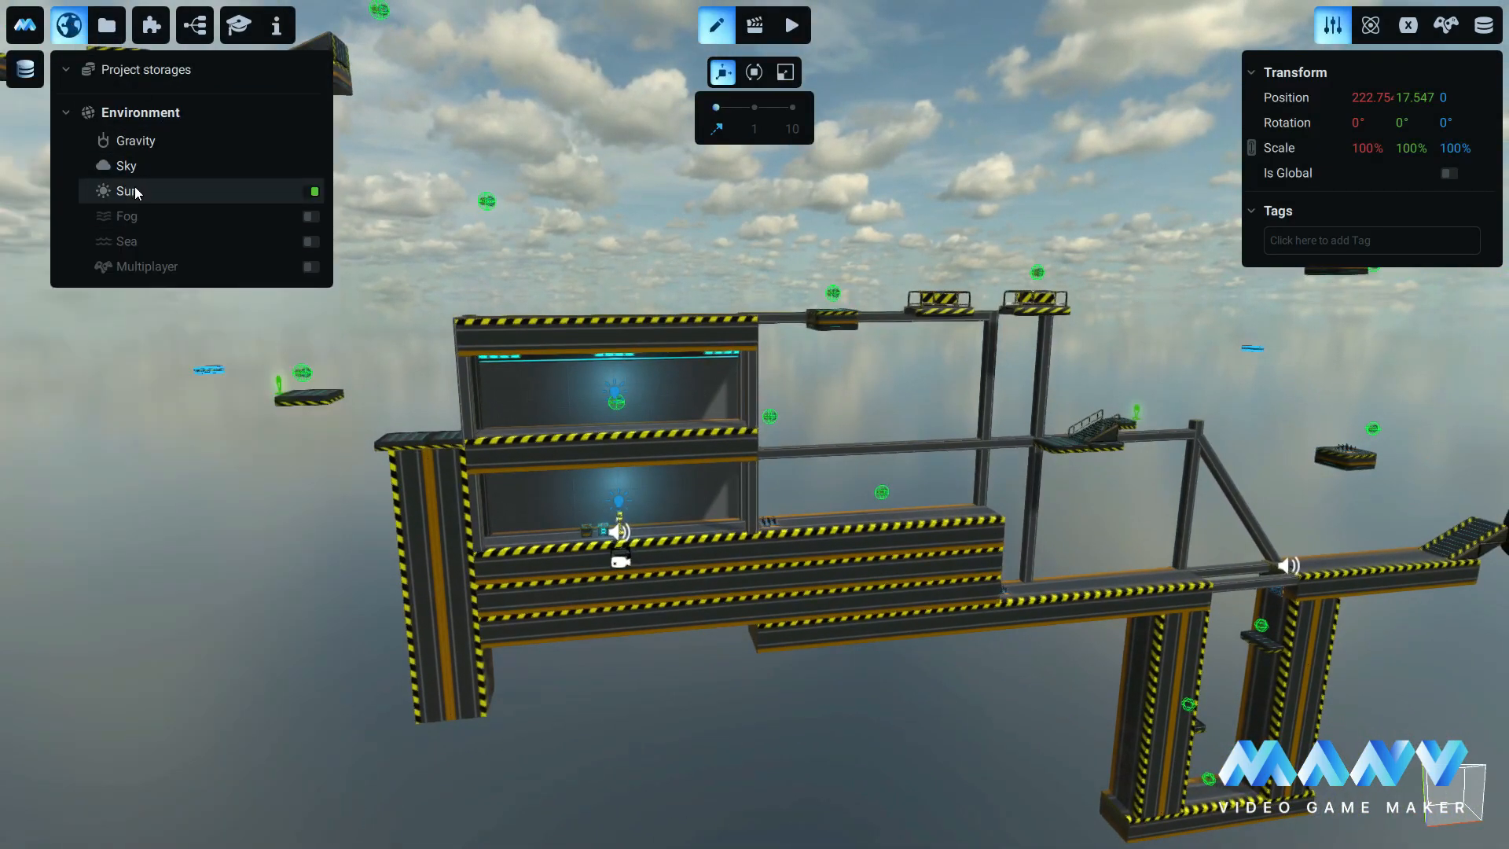
left_click(139, 161)
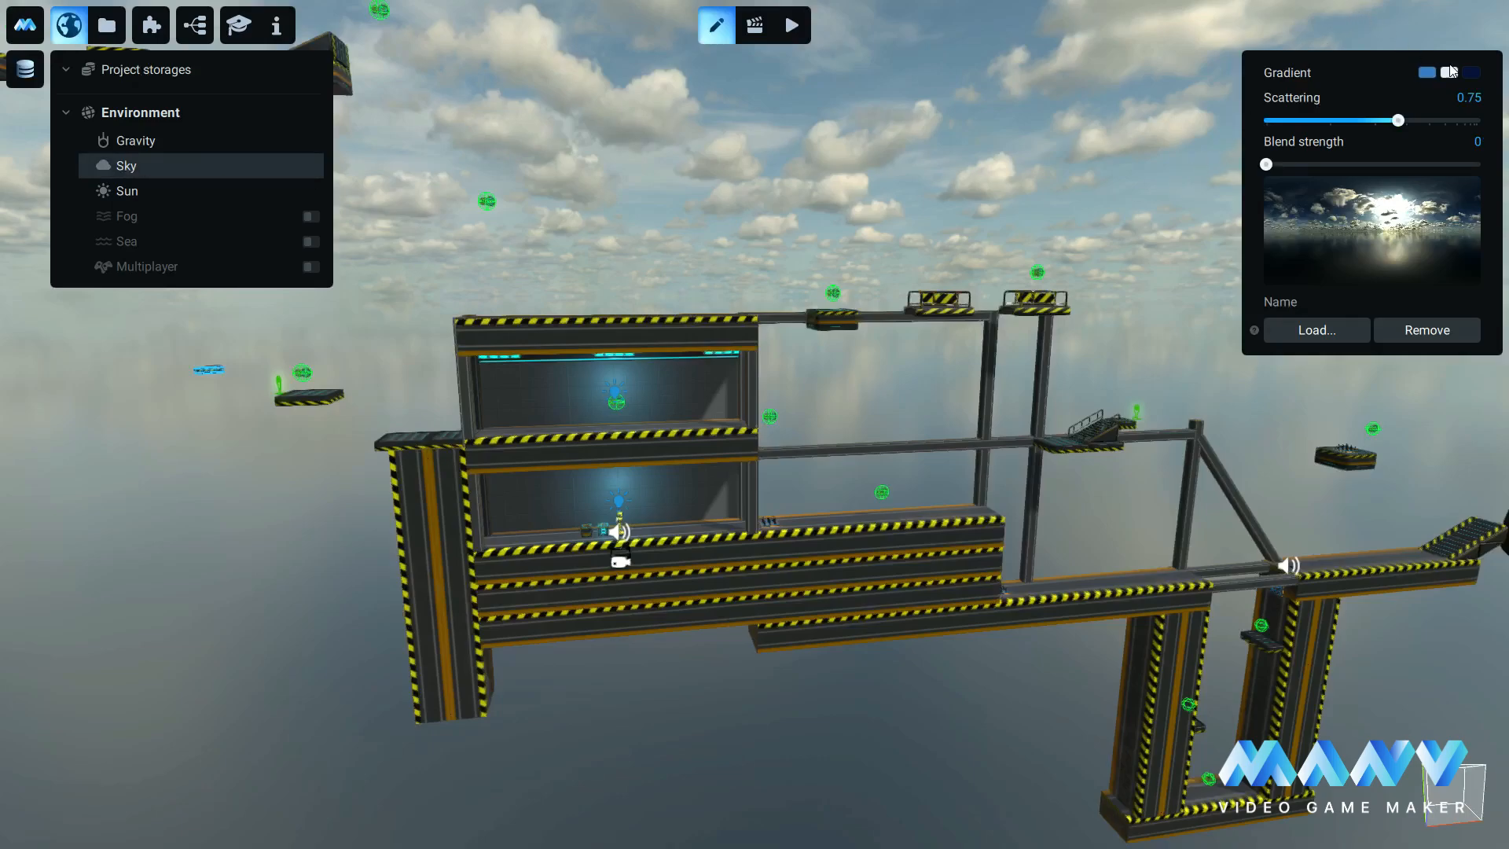
left_click(1428, 331)
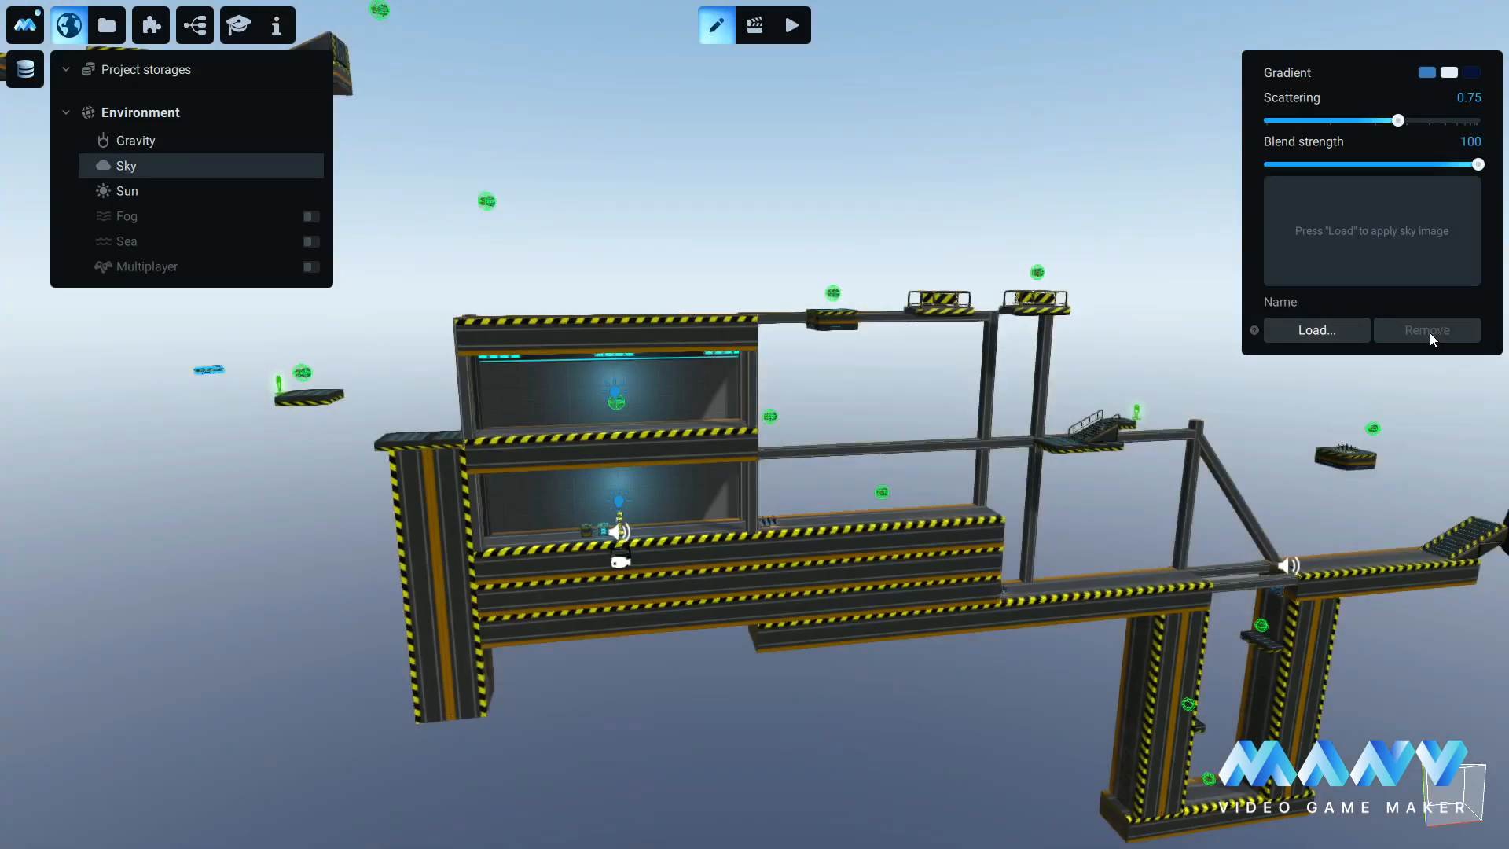
left_click(1316, 332)
left_click(1336, 362)
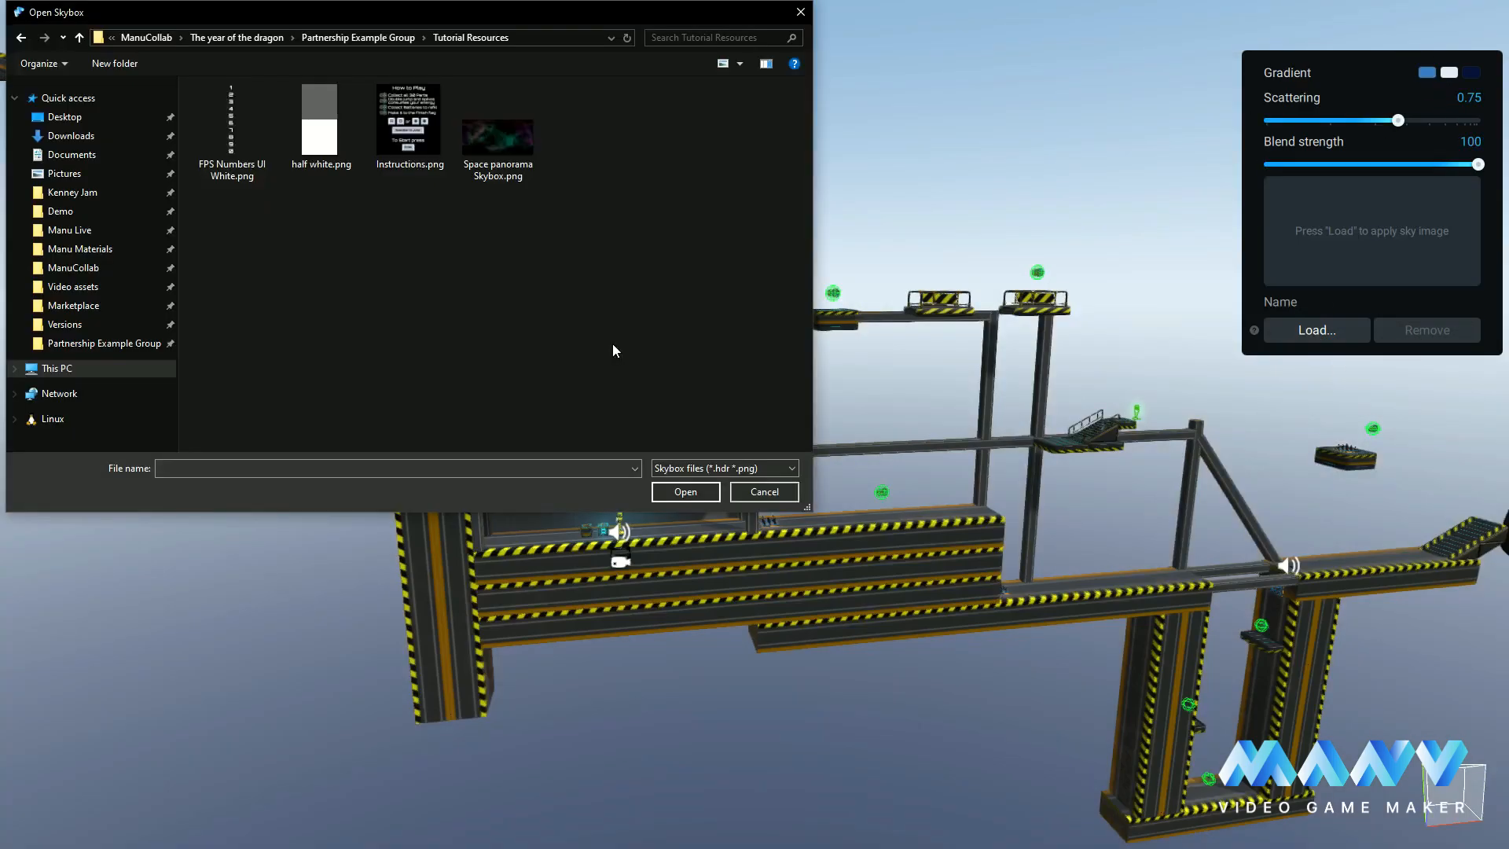
left_click(685, 492)
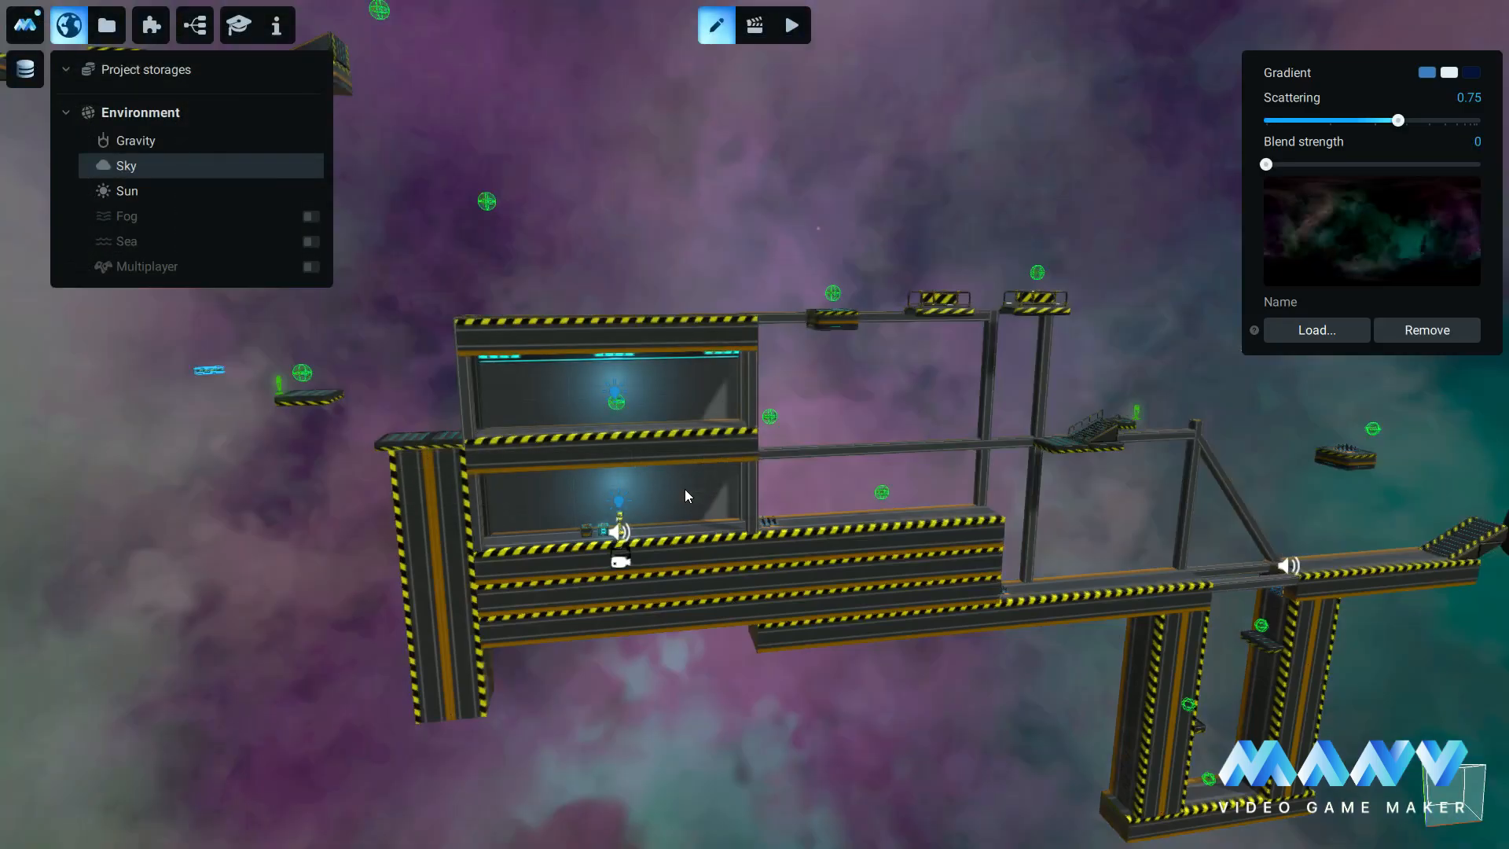
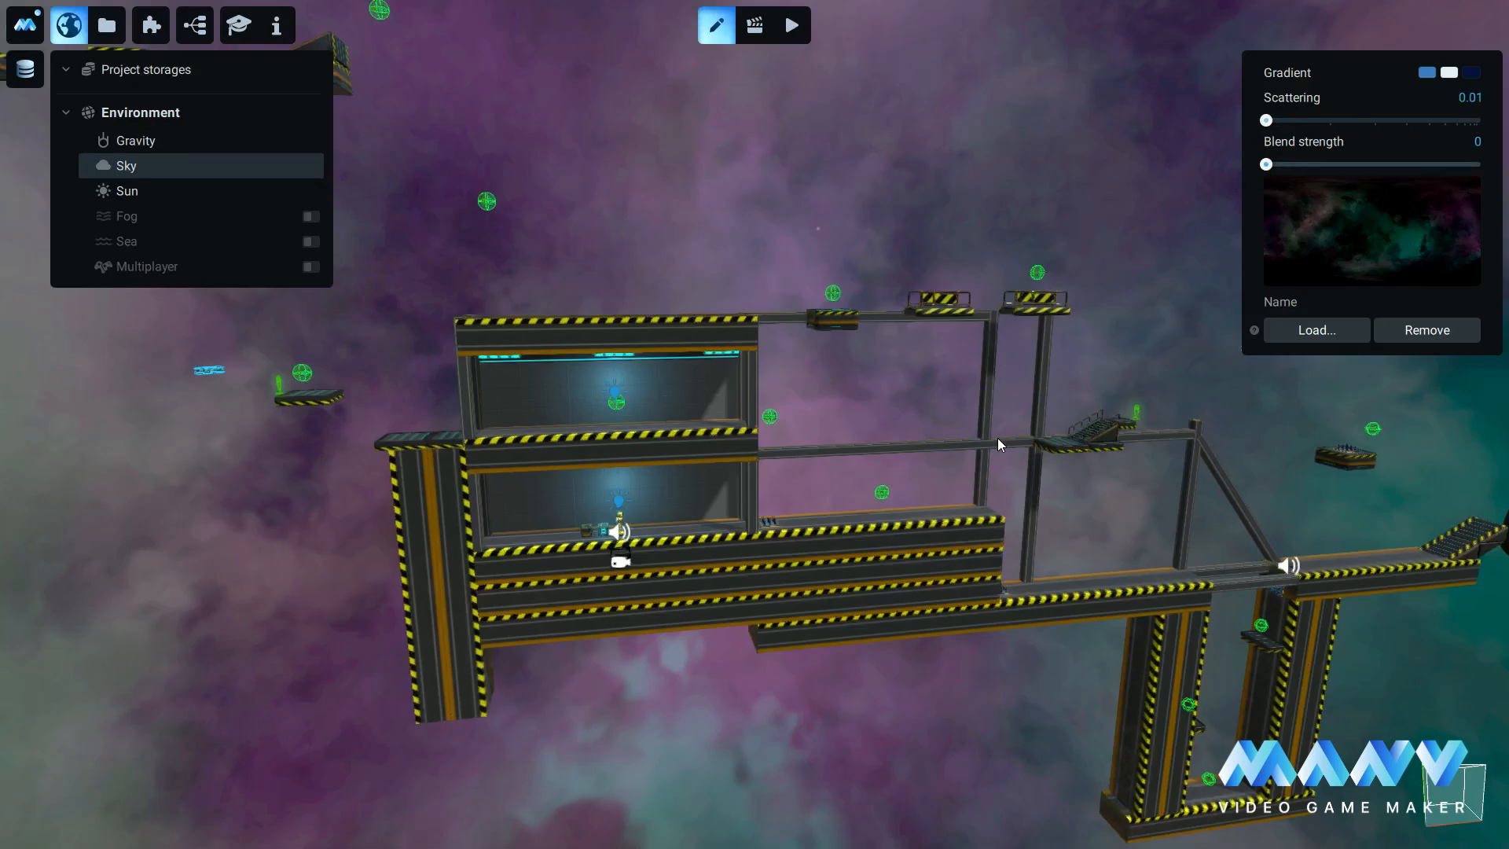
Set the sun's color to a pale purple (#f2d1ff) with saturation 18 and value 100.
right_click_drag(998, 439, 956, 461)
key("w")
key("a")
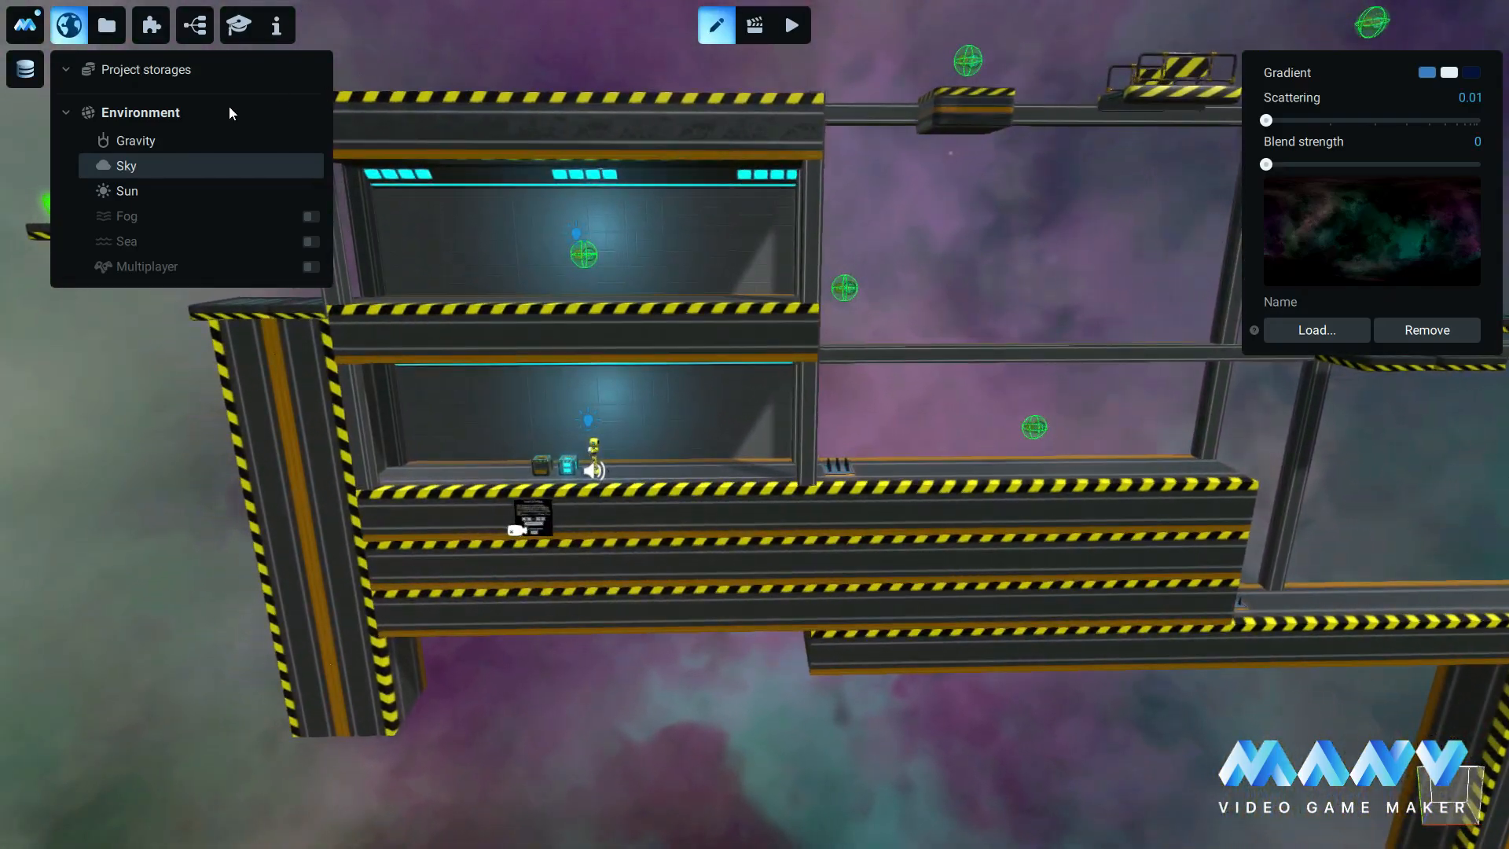
left_click(157, 191)
left_click(1361, 123)
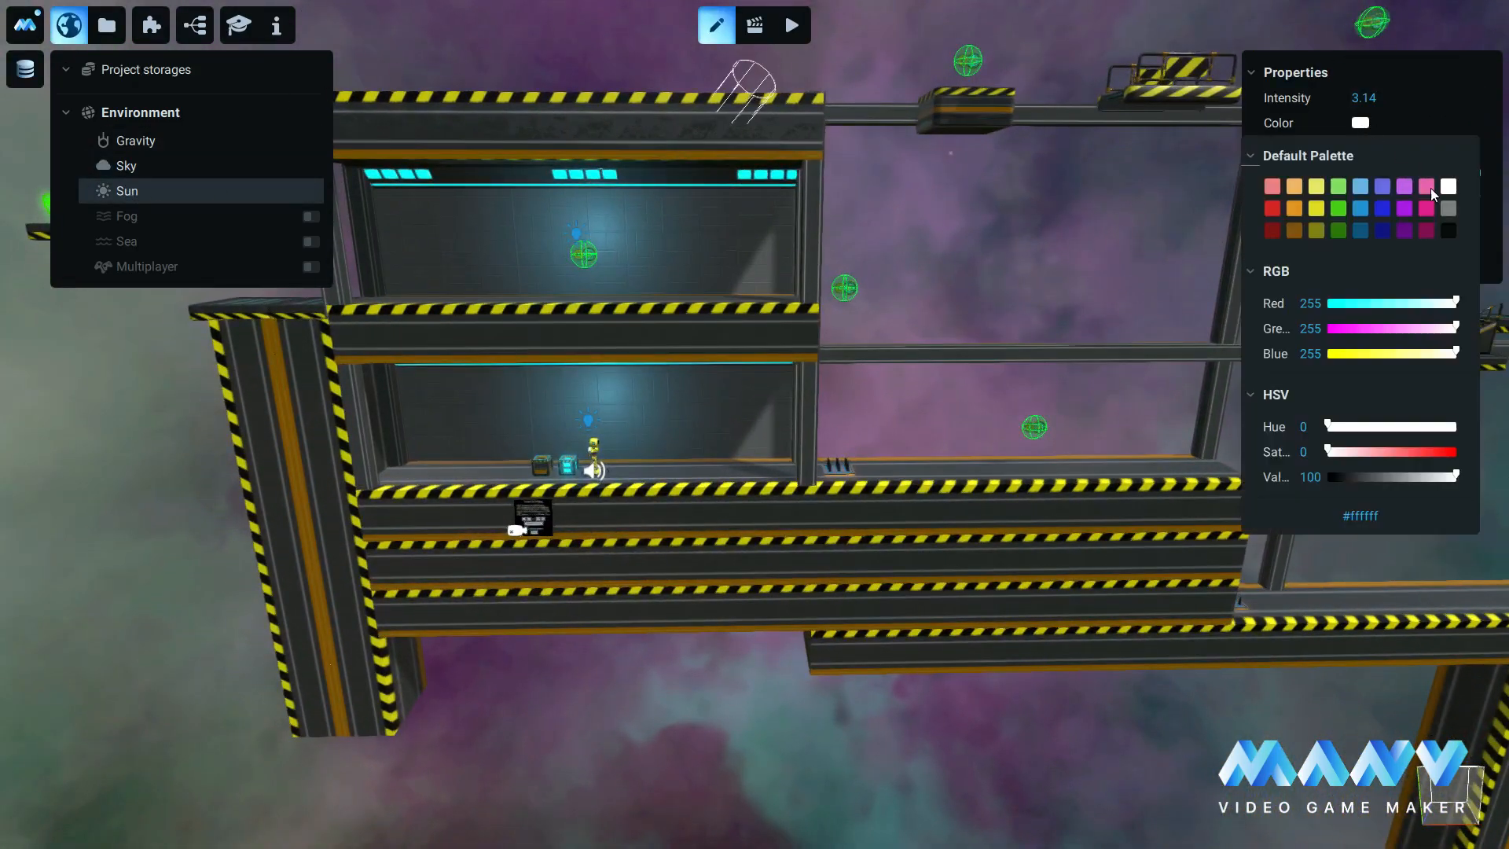
left_click(1401, 186)
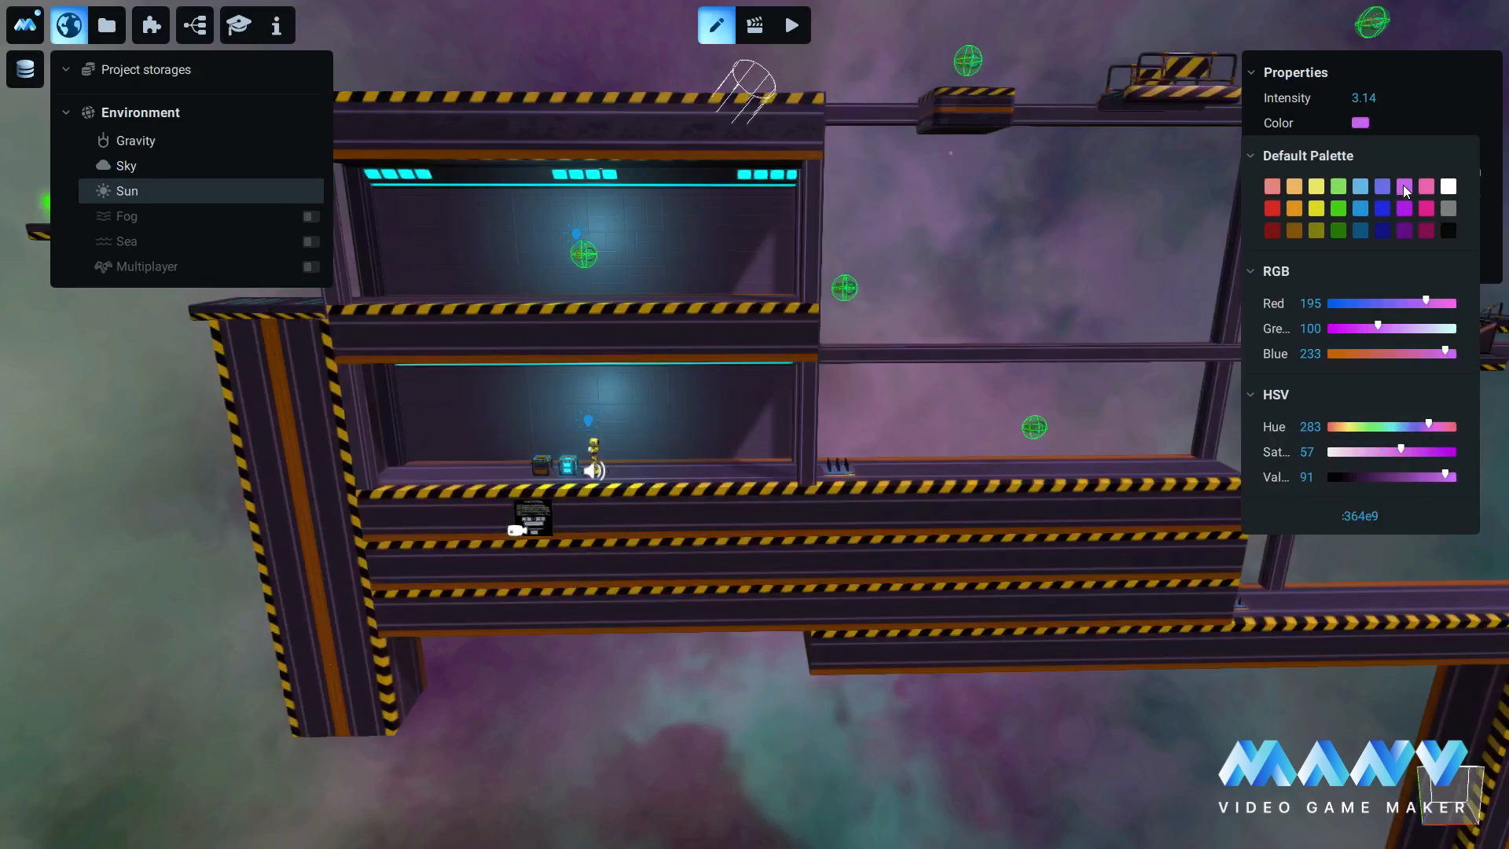
left_click_drag(1403, 451, 1350, 450)
left_click_drag(1449, 480, 1469, 479)
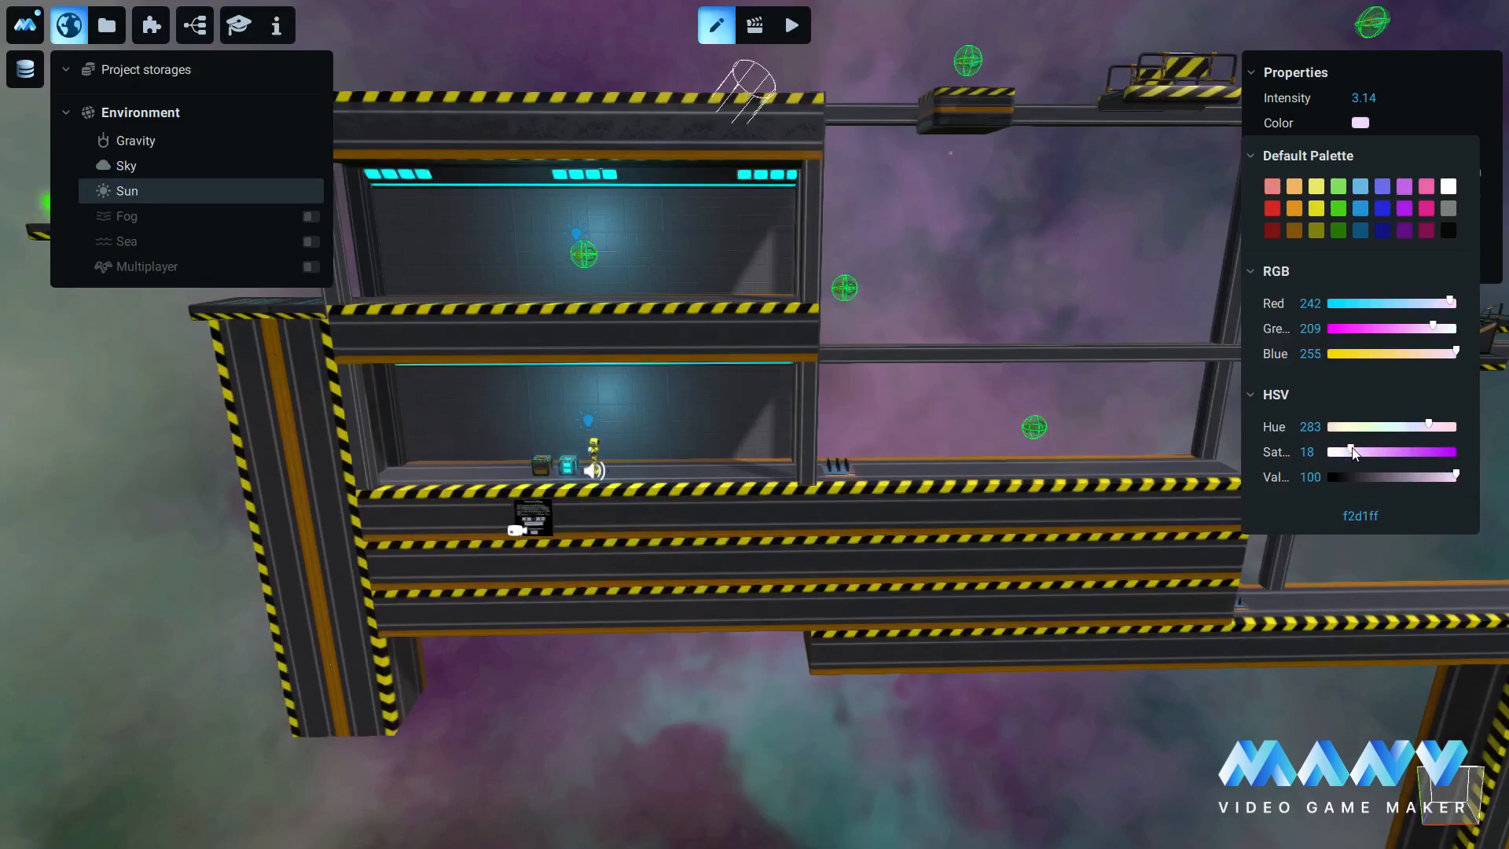
Create an animation in the Game Manager group and rename it Gameplay Music.
right_click_drag(1073, 516, 1014, 503)
key("a")
key("w")
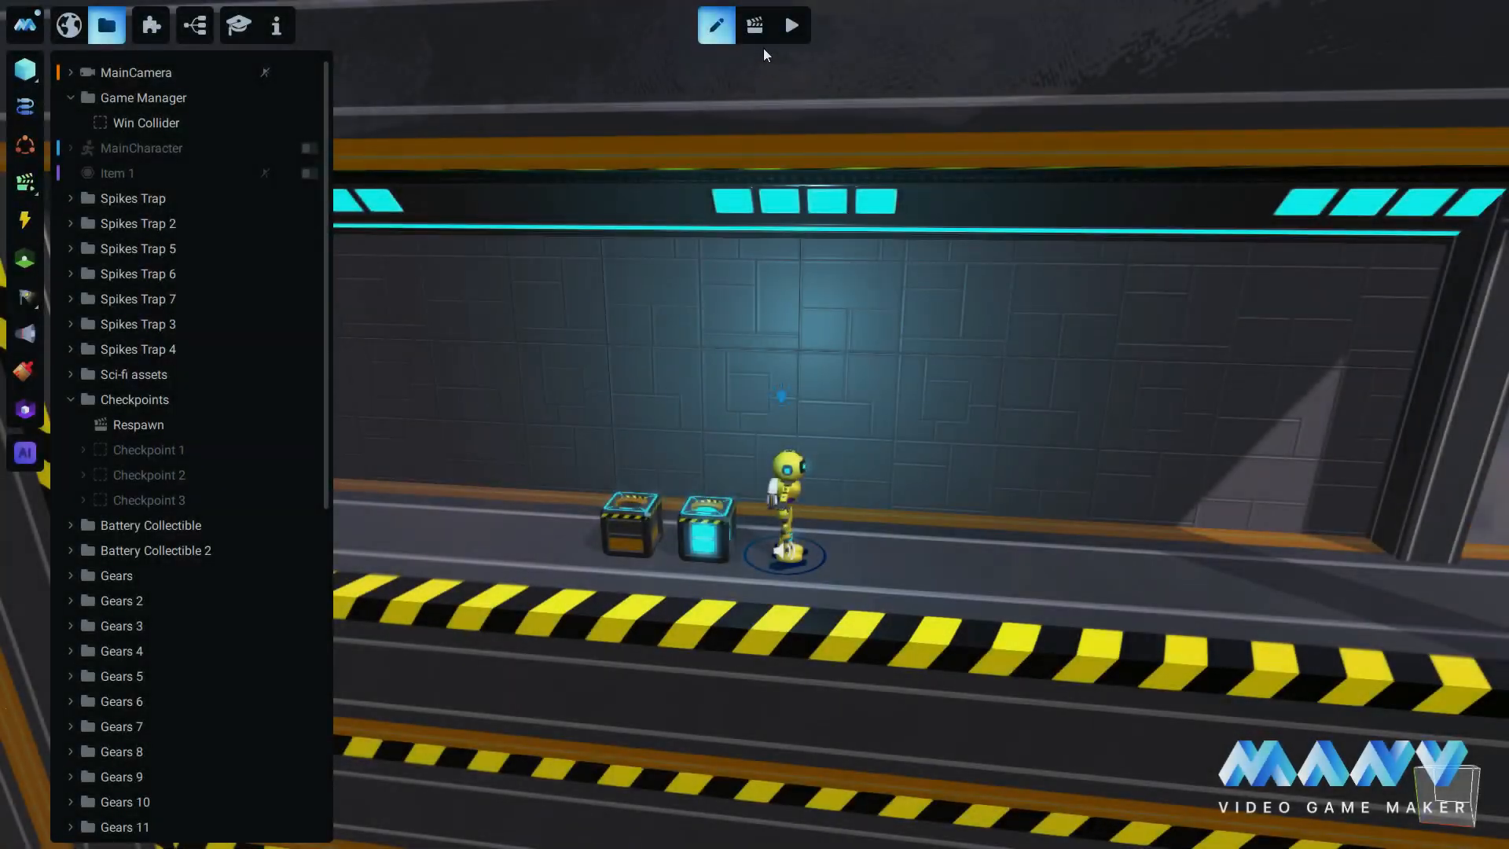
left_click(755, 25)
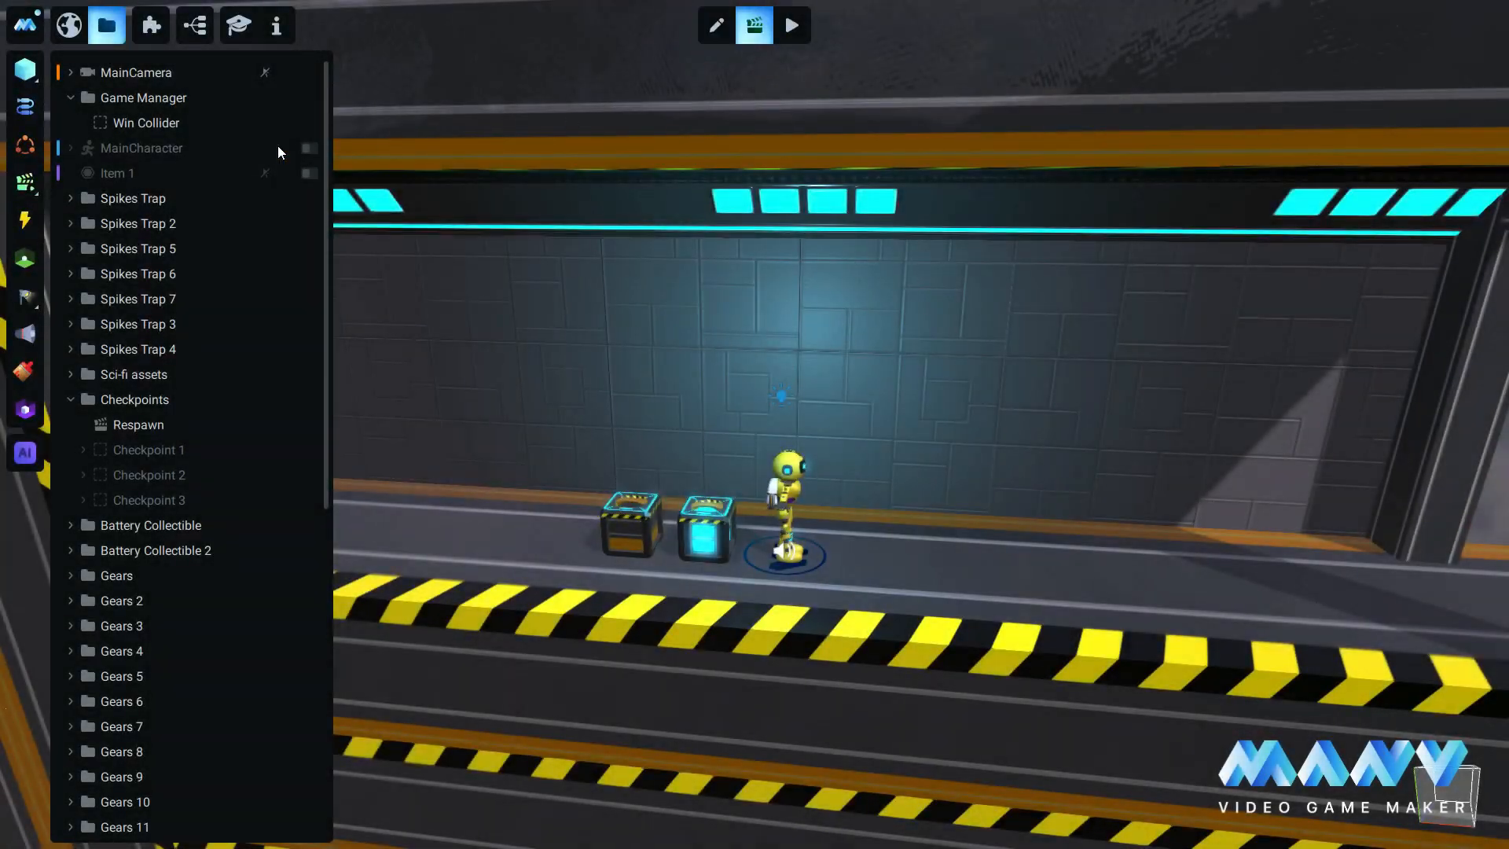
right_click(151, 96)
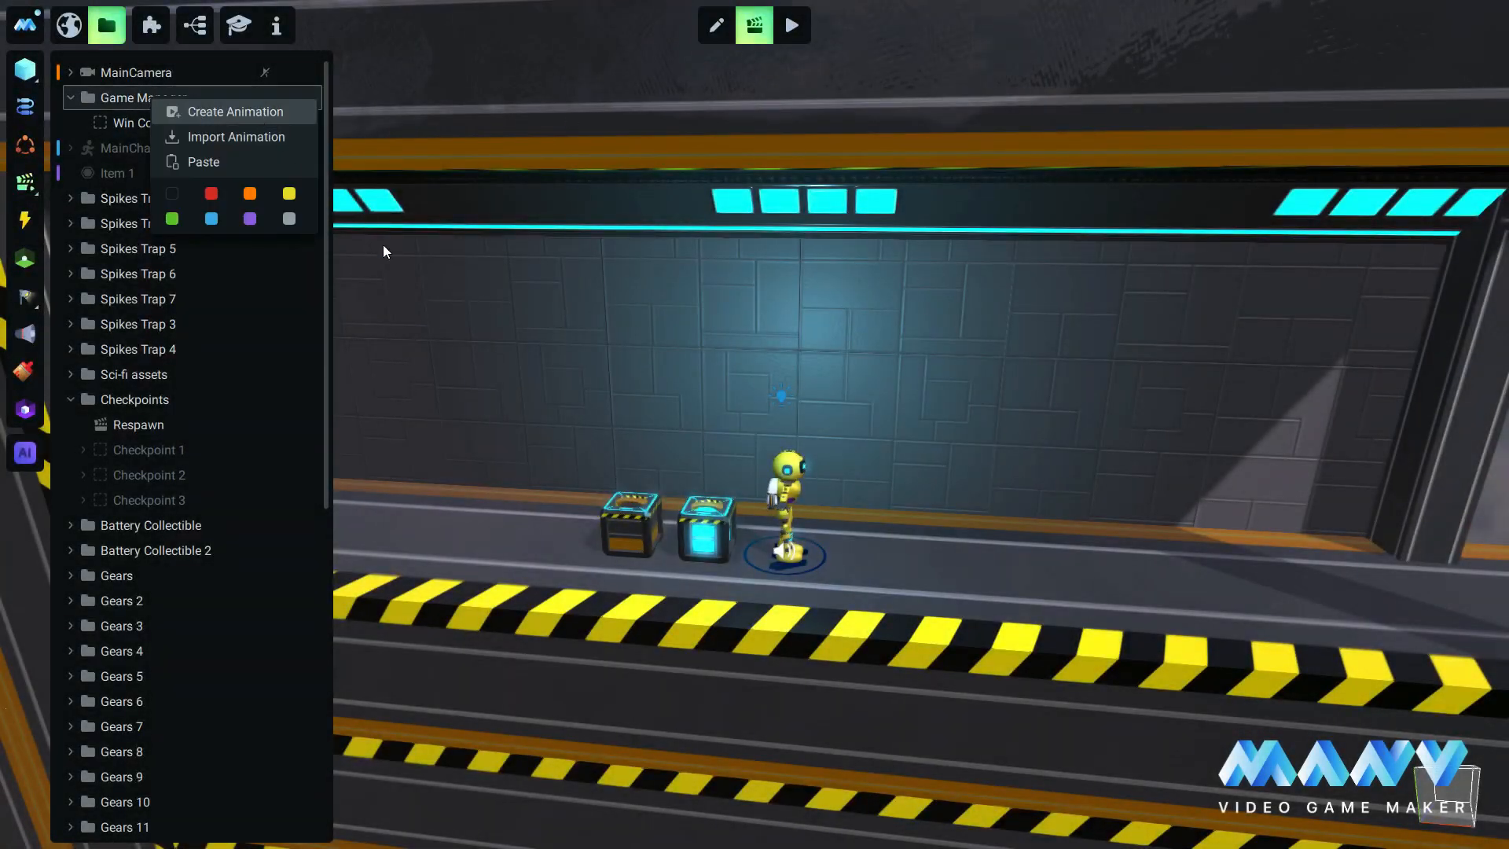
left_click(239, 114)
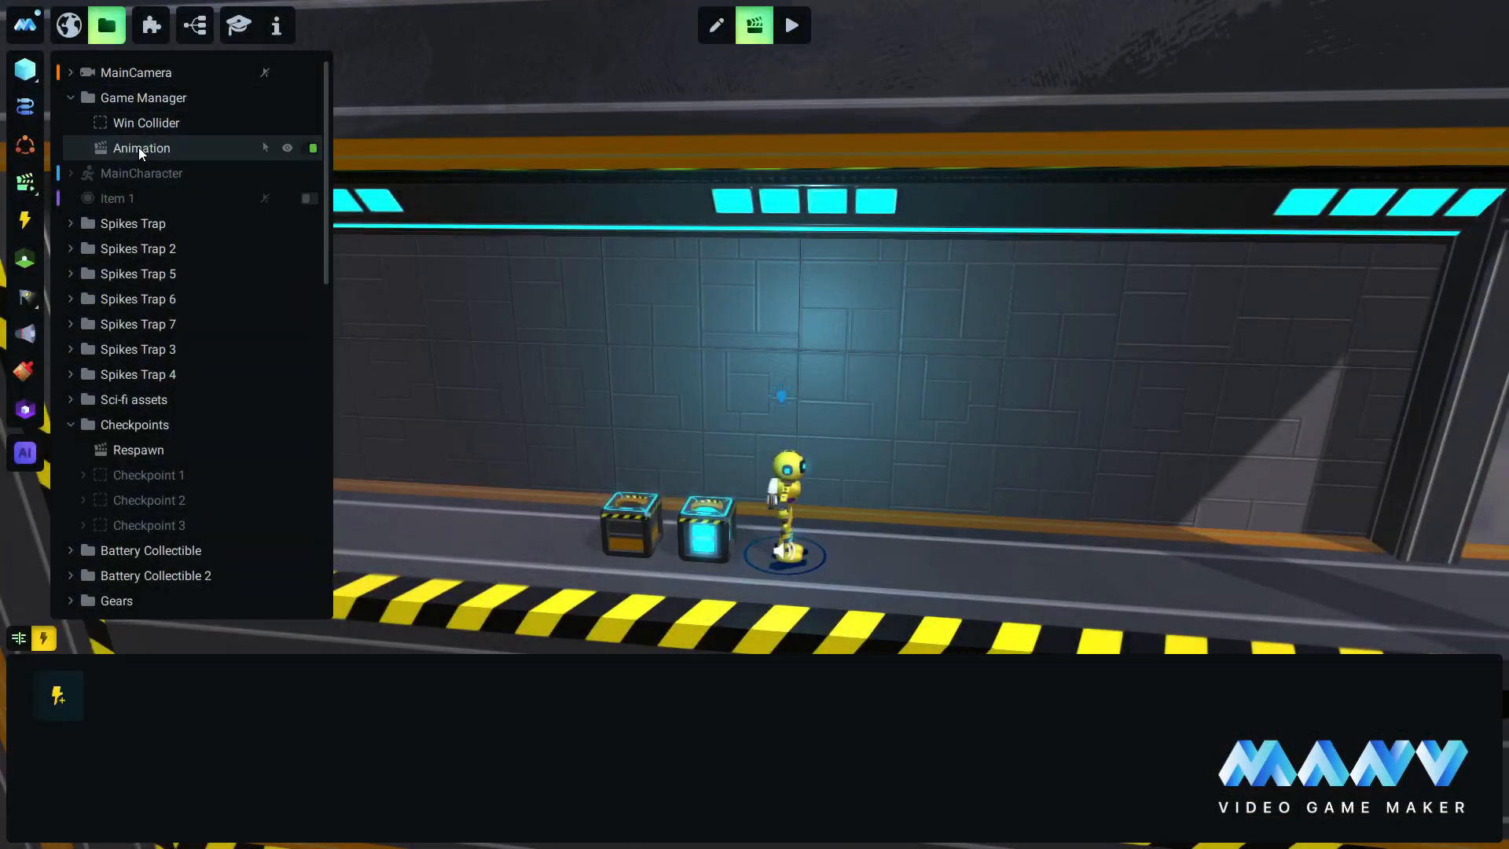
right_click(138, 148)
left_click(199, 233)
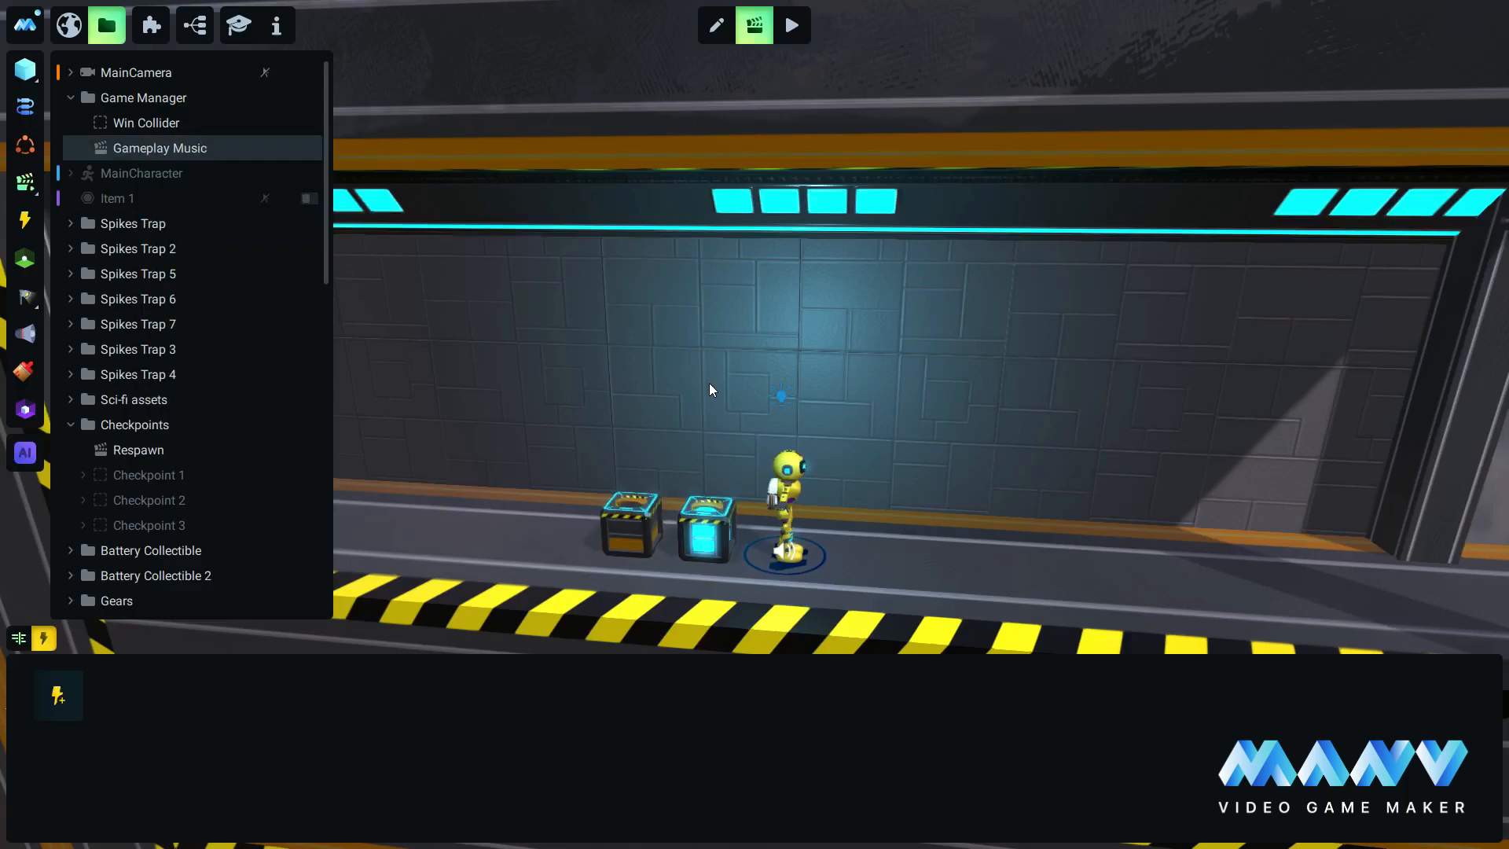
Give Gameplay Music an On Launch Scene trigger combined by AND NOT with an Animation Started trigger.
left_click(62, 698)
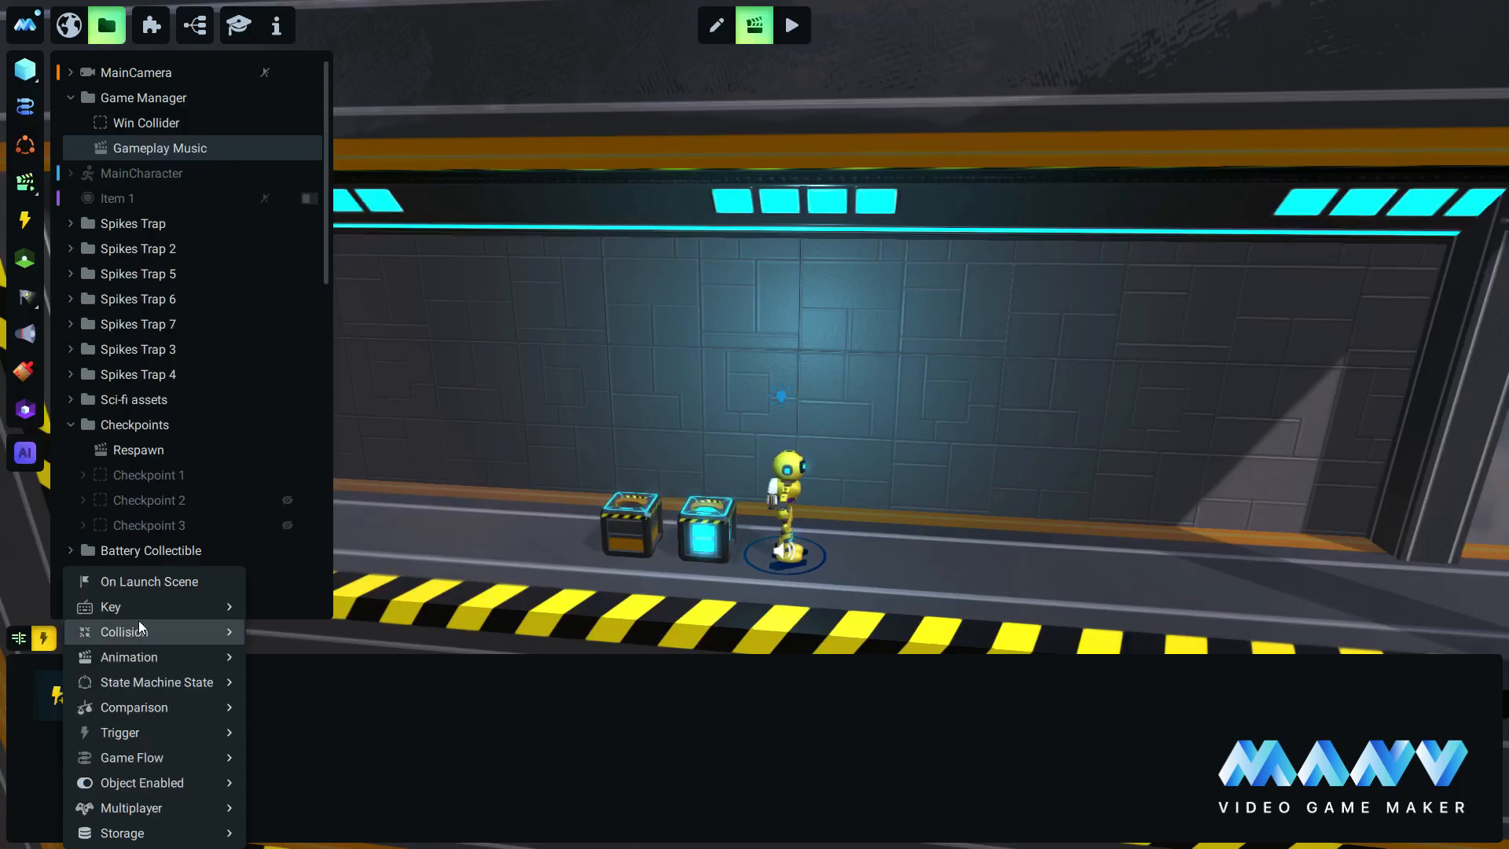
left_click(150, 583)
left_click(127, 696)
mouse_move(211, 692)
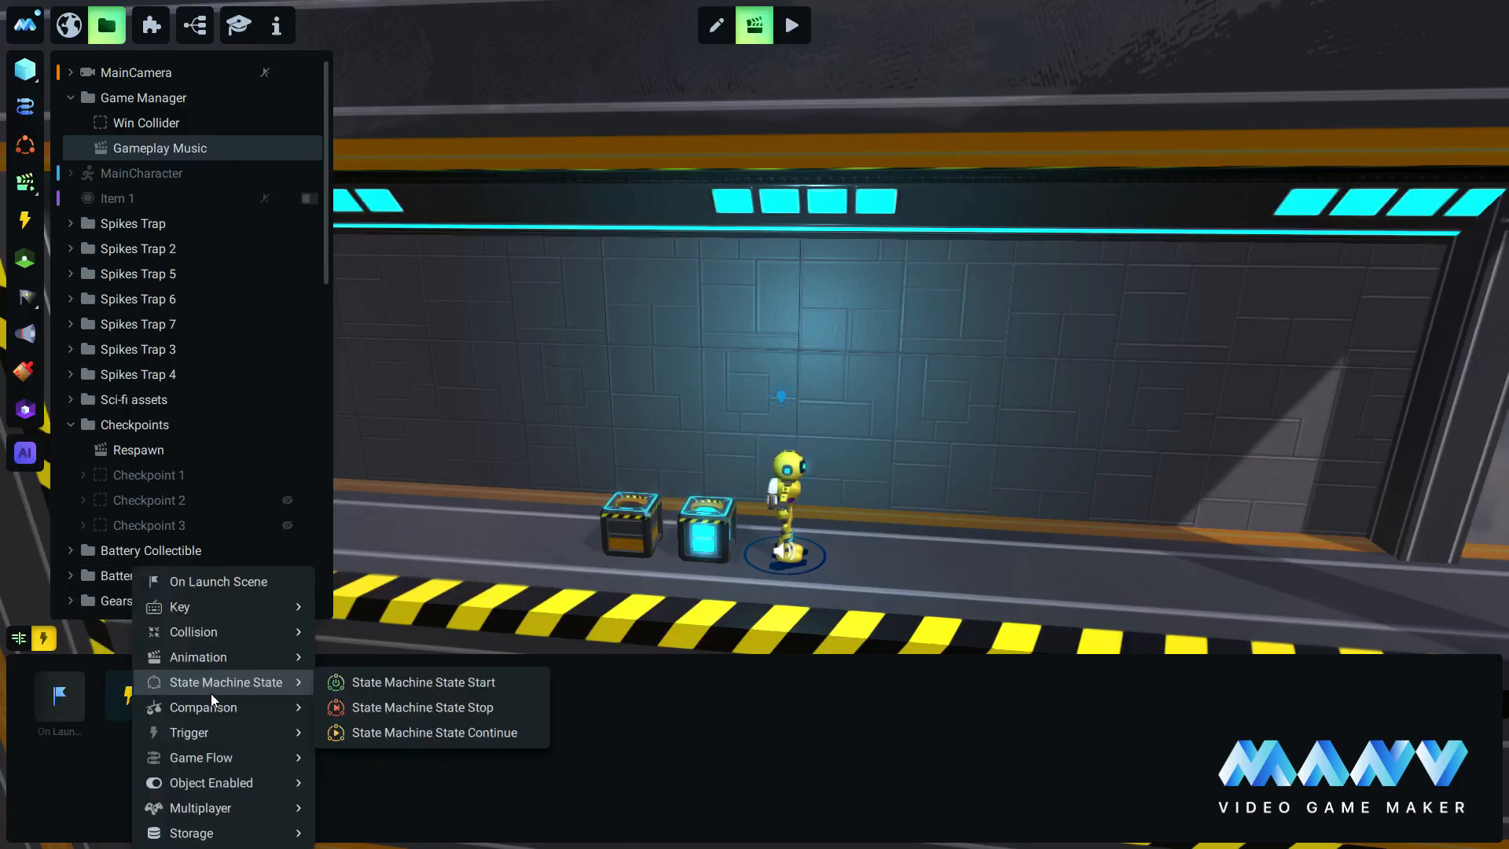
mouse_move(223, 657)
left_click(387, 659)
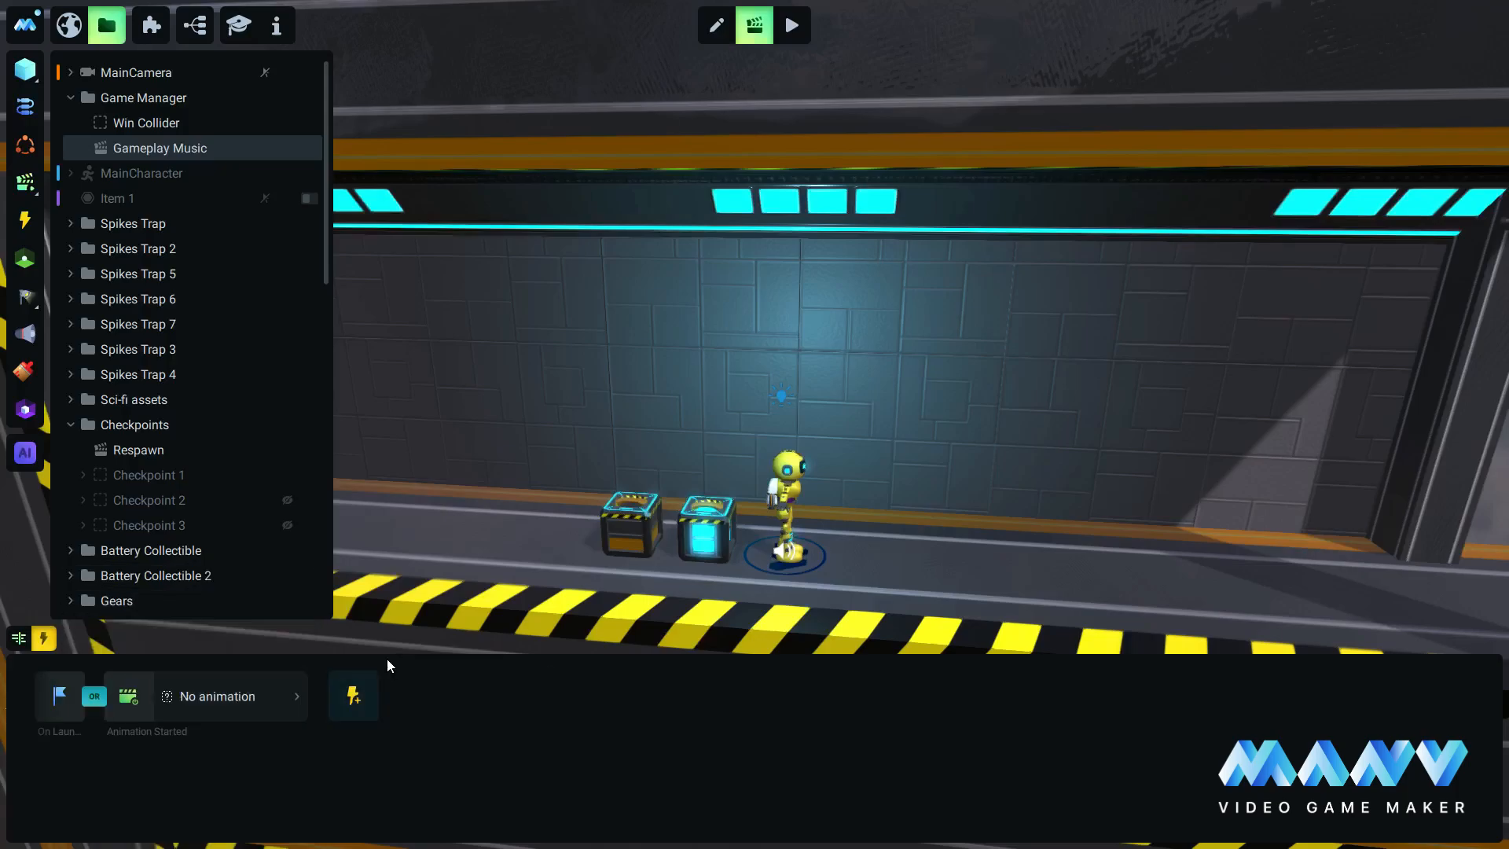
right_click(92, 700)
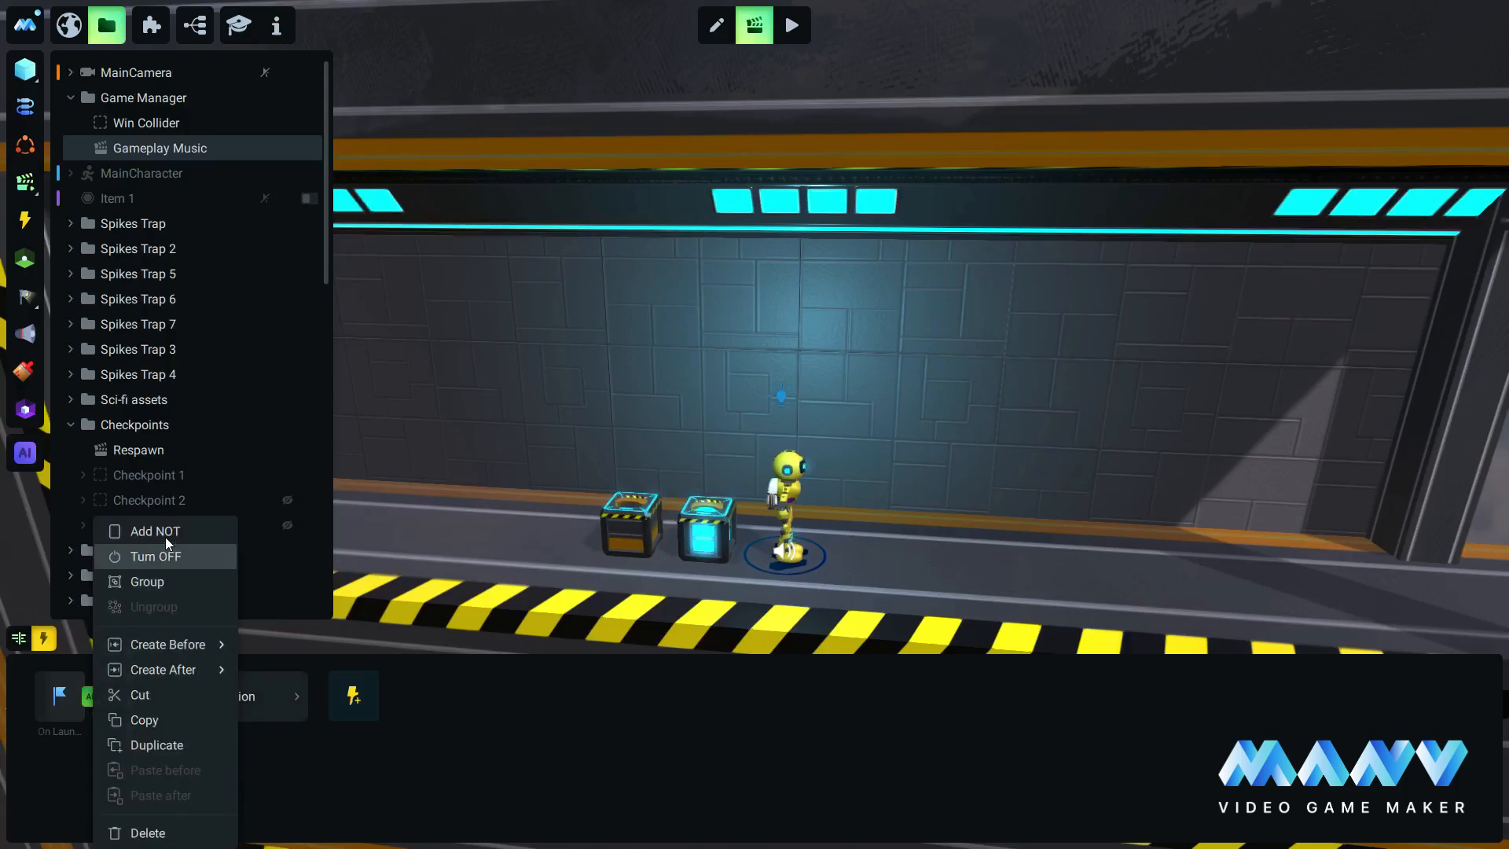
left_click(162, 534)
Set the Animation Started trigger to MainCharacter's Win animation from its Animations for states group.
left_click(219, 698)
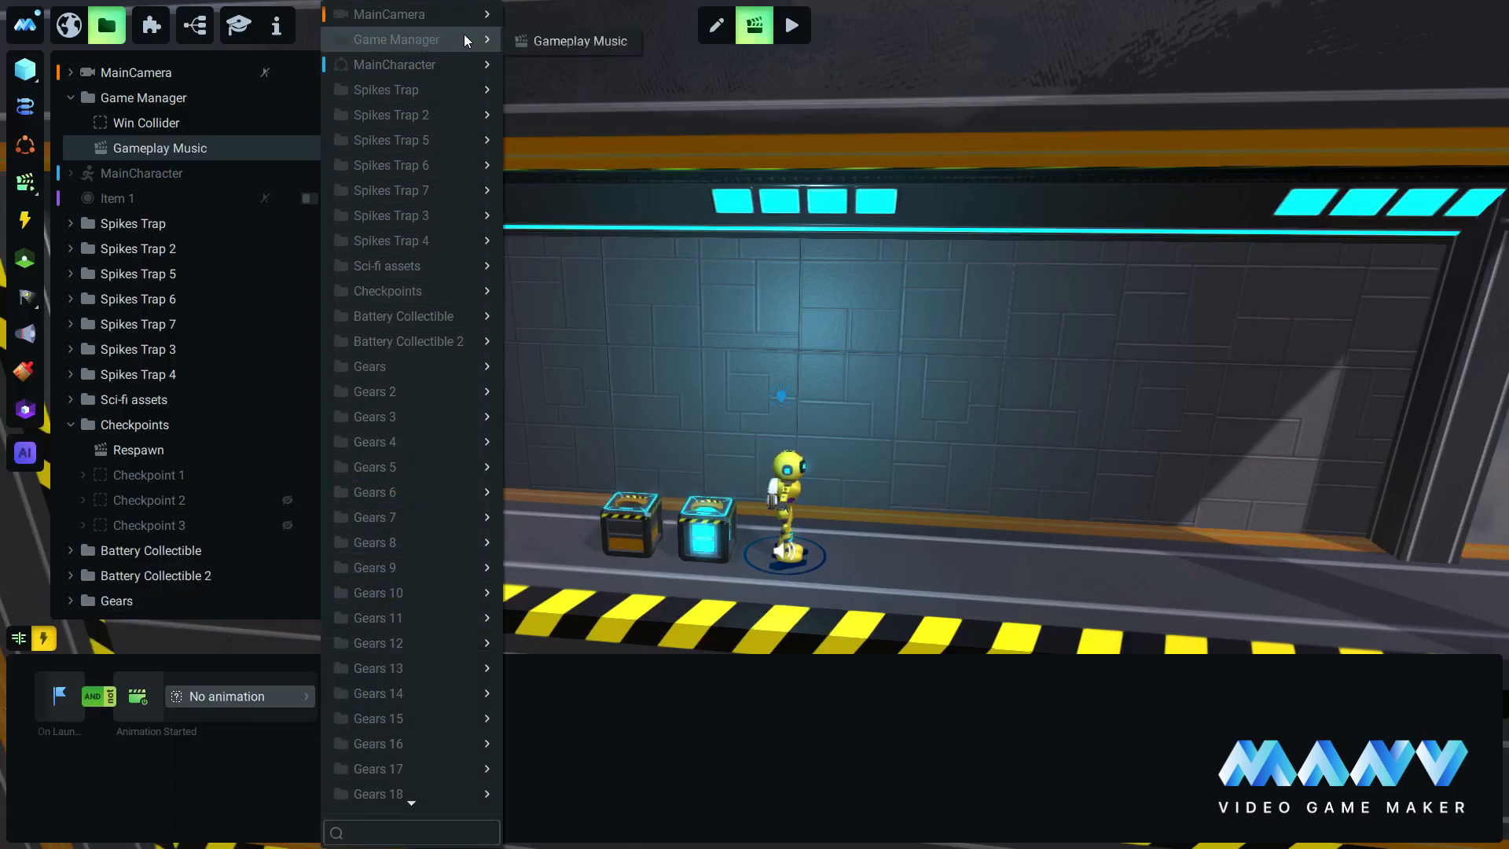
mouse_move(423, 69)
mouse_move(559, 66)
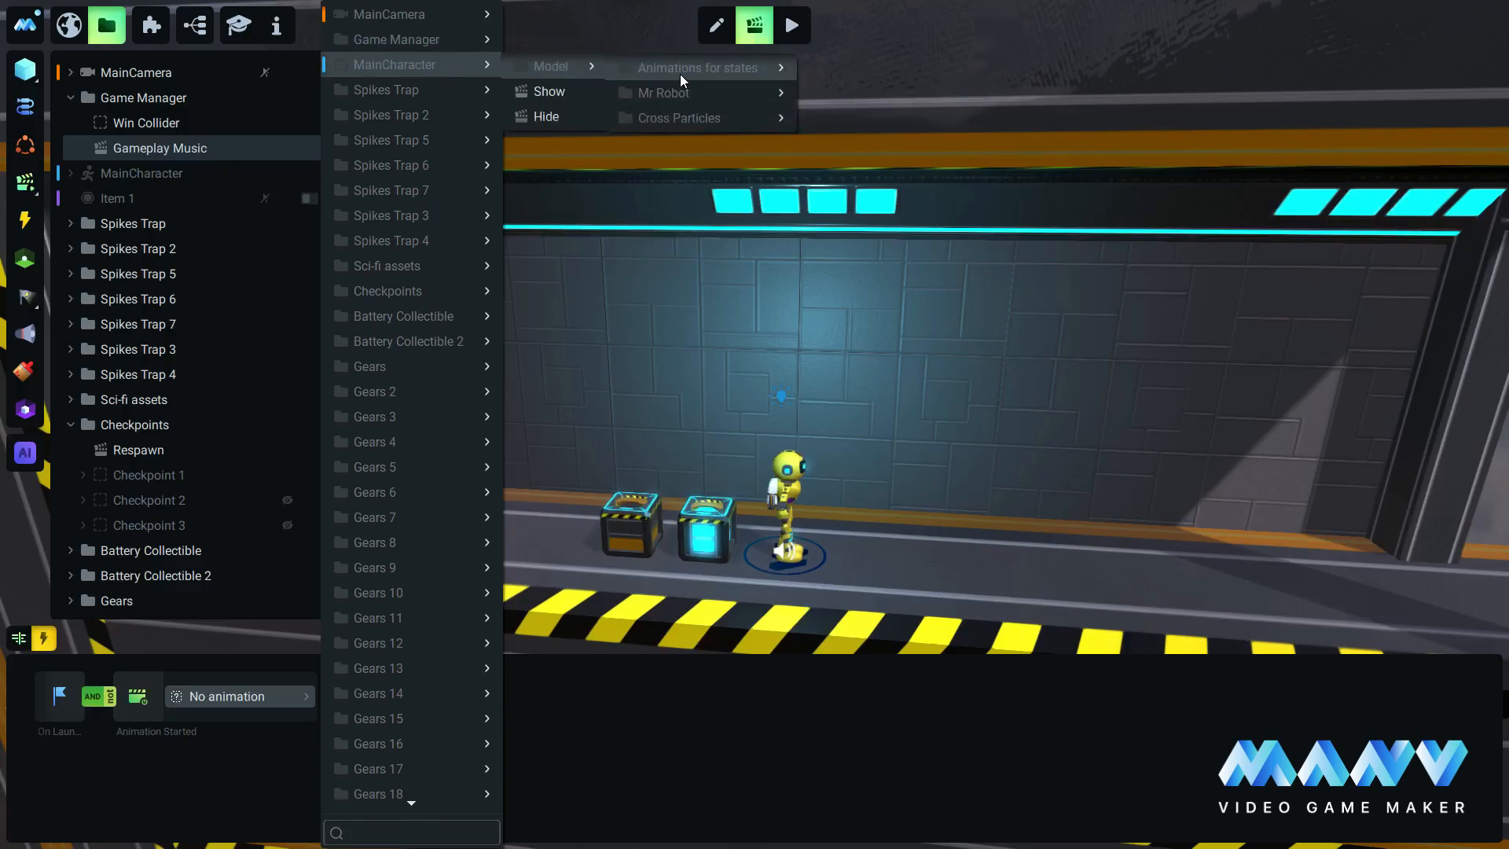
mouse_move(767, 69)
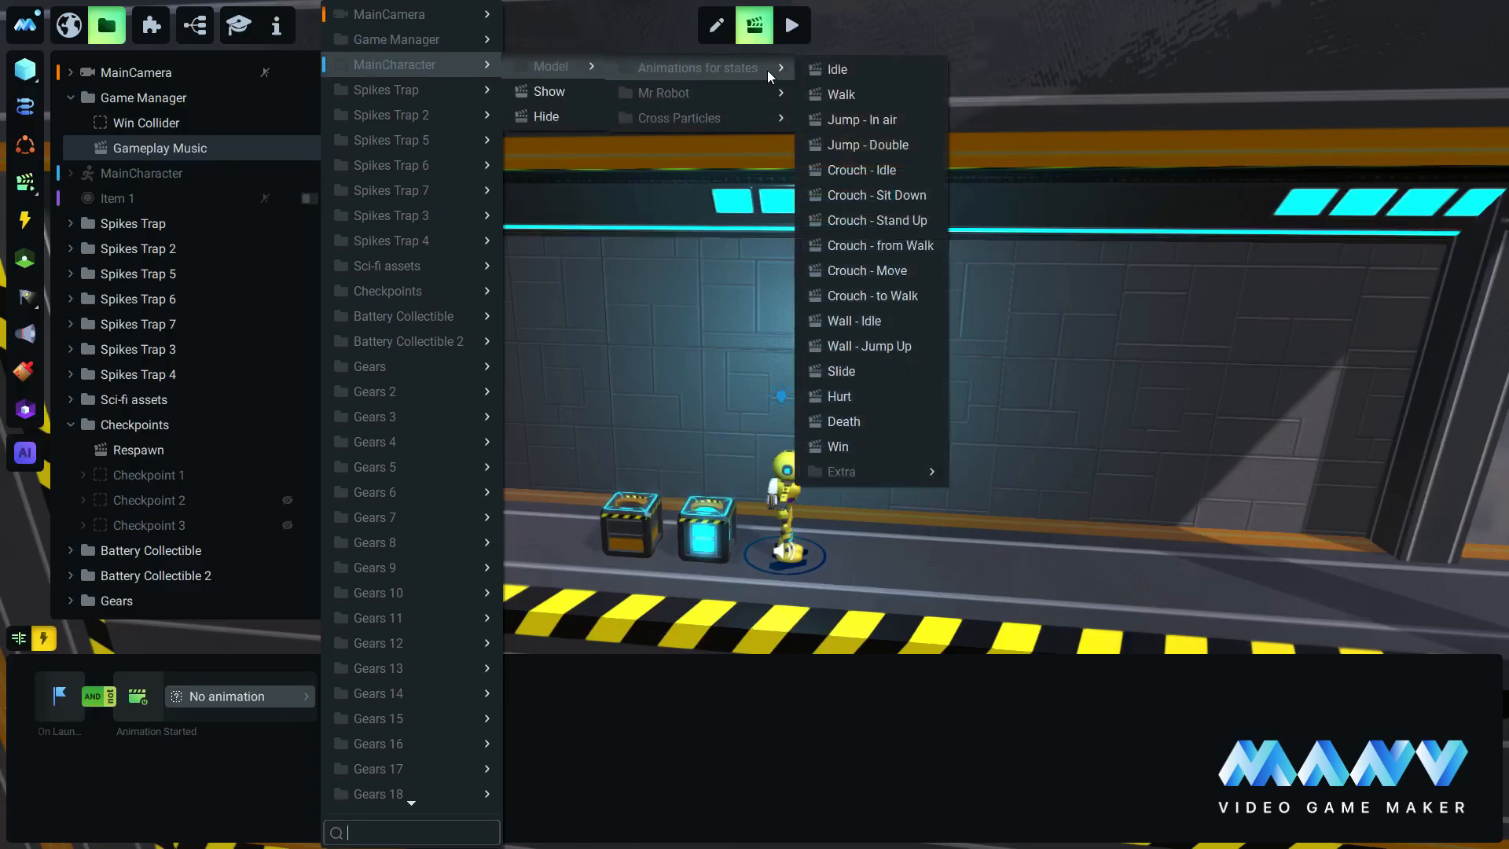
left_click(838, 446)
Add an audio track to Gameplay Music with MyVeryOwnDeadShip FIO.ogg starting at time 0, and enable looping.
left_click(18, 639)
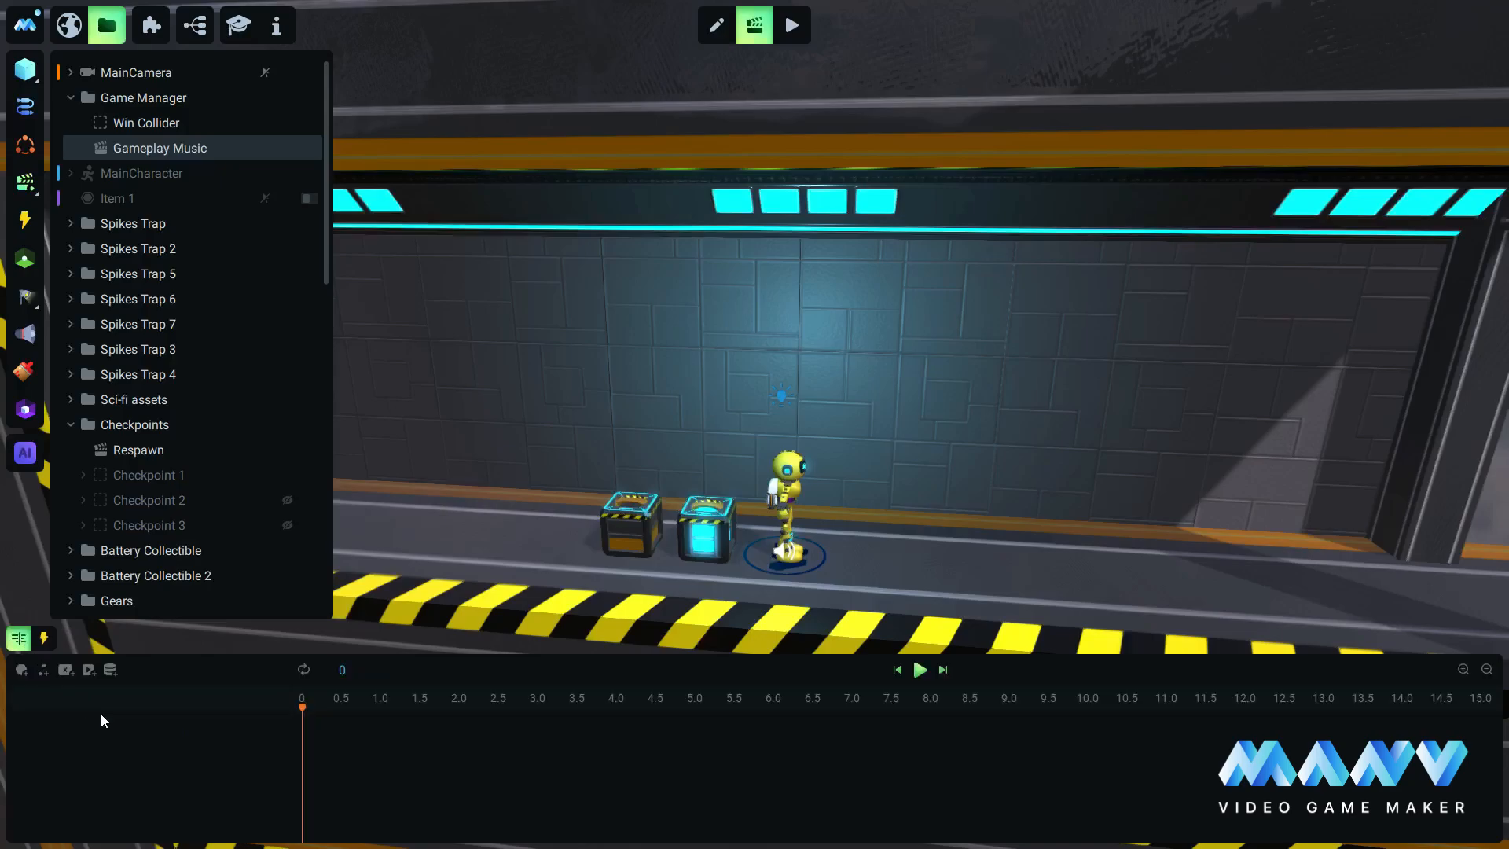
left_click(43, 669)
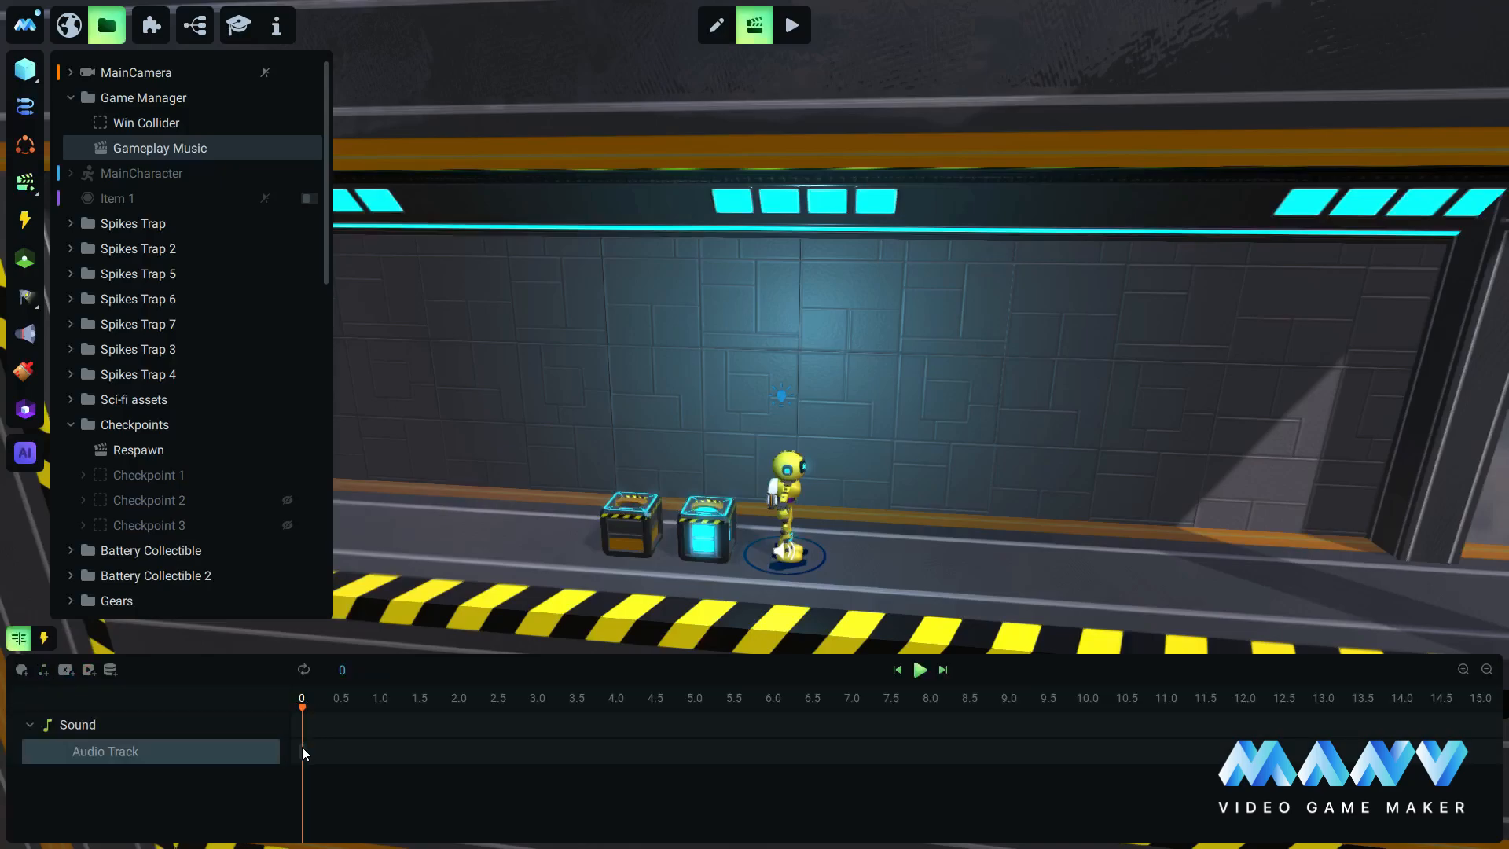
double_click(302, 747)
left_click(244, 109)
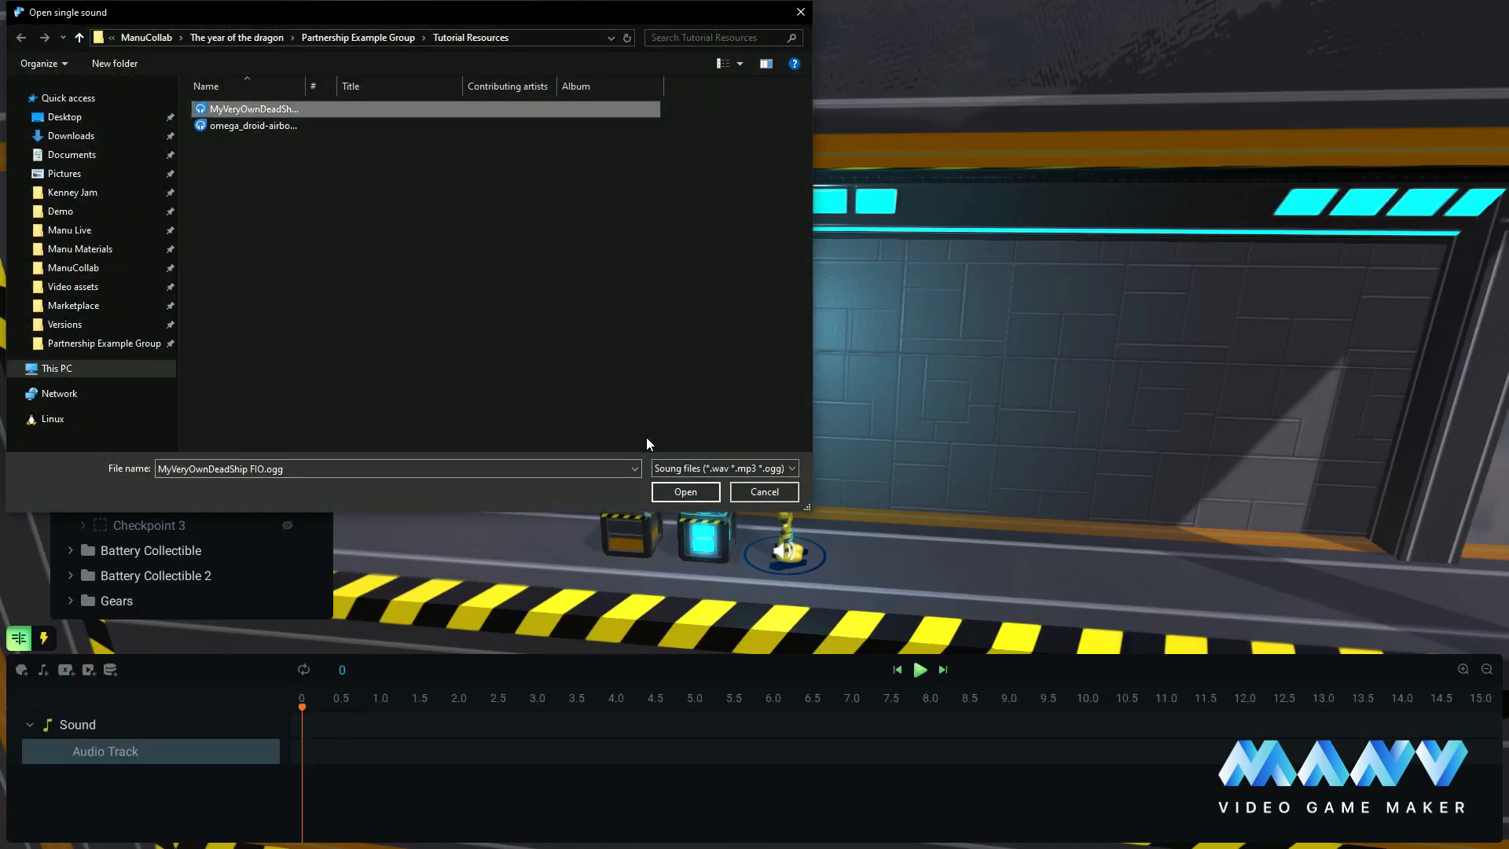
left_click(683, 493)
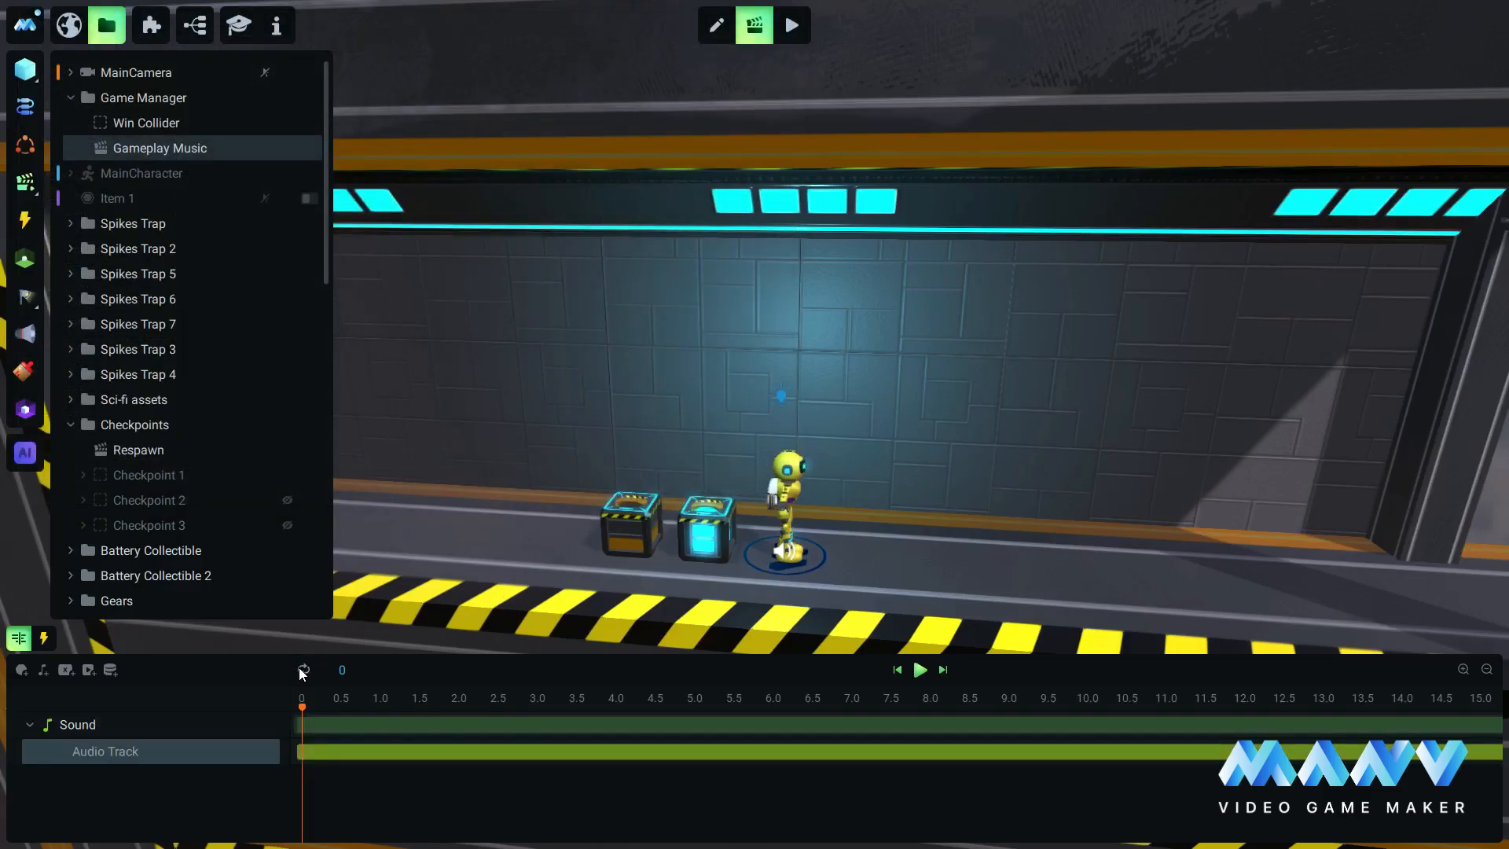
Duplicate the Gameplay Music animation and rename the copy Finish Music.
right_click(182, 151)
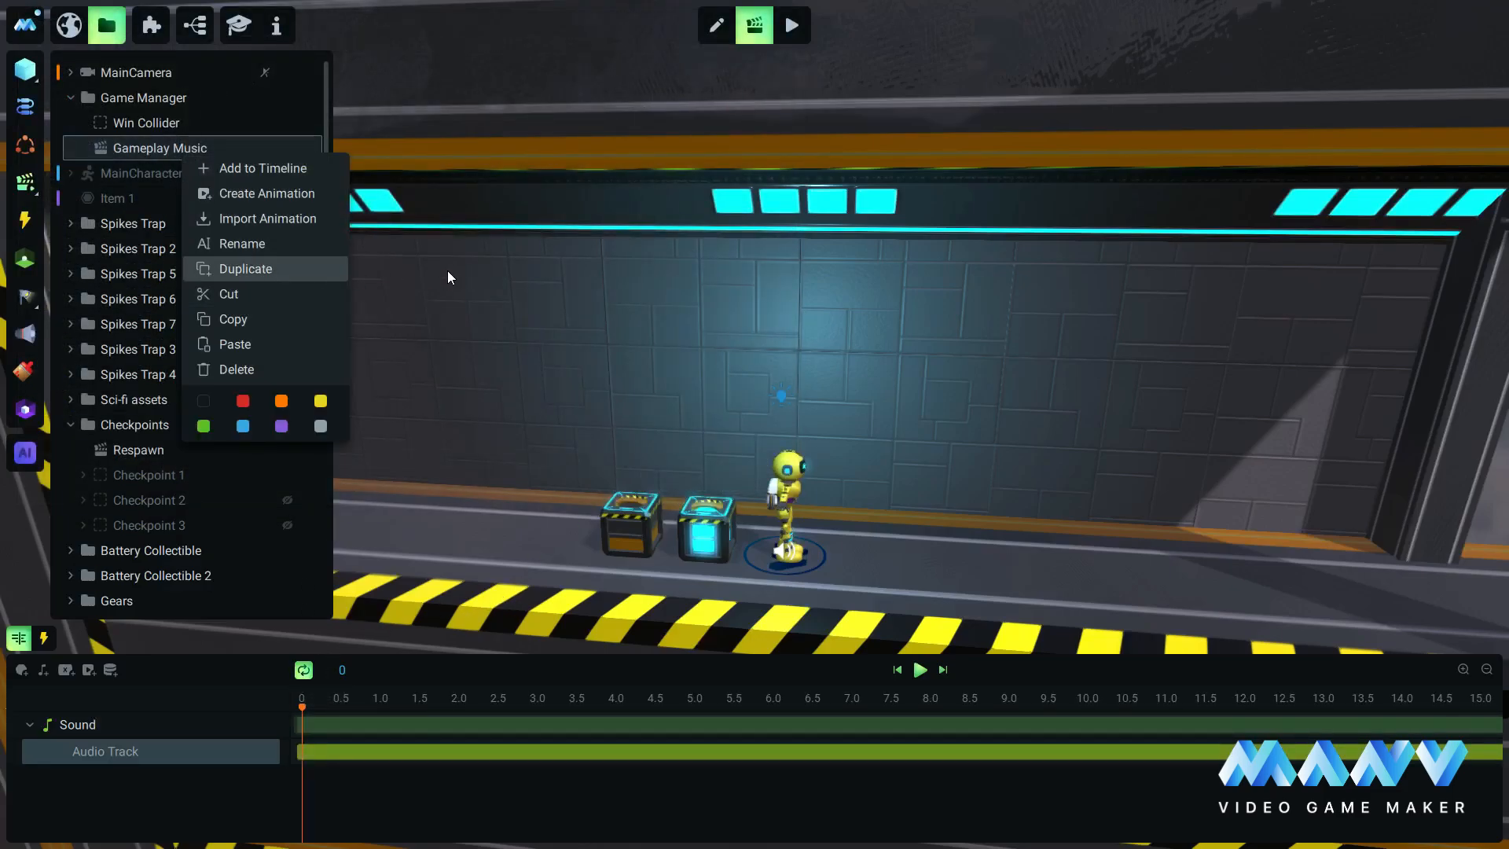
key("Return")
right_click(154, 174)
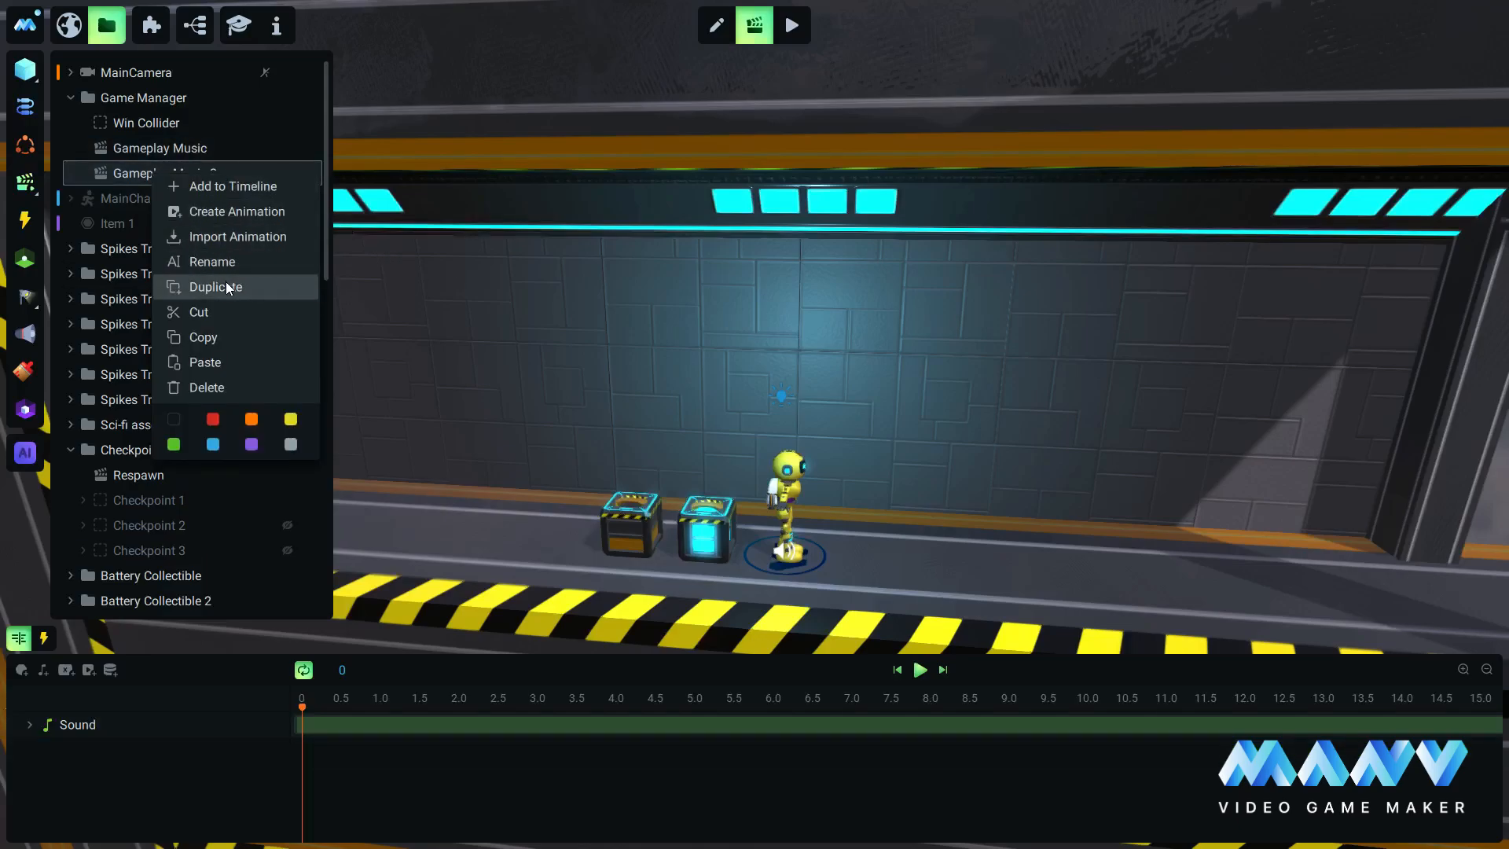
left_click(228, 262)
type("Finish Music")
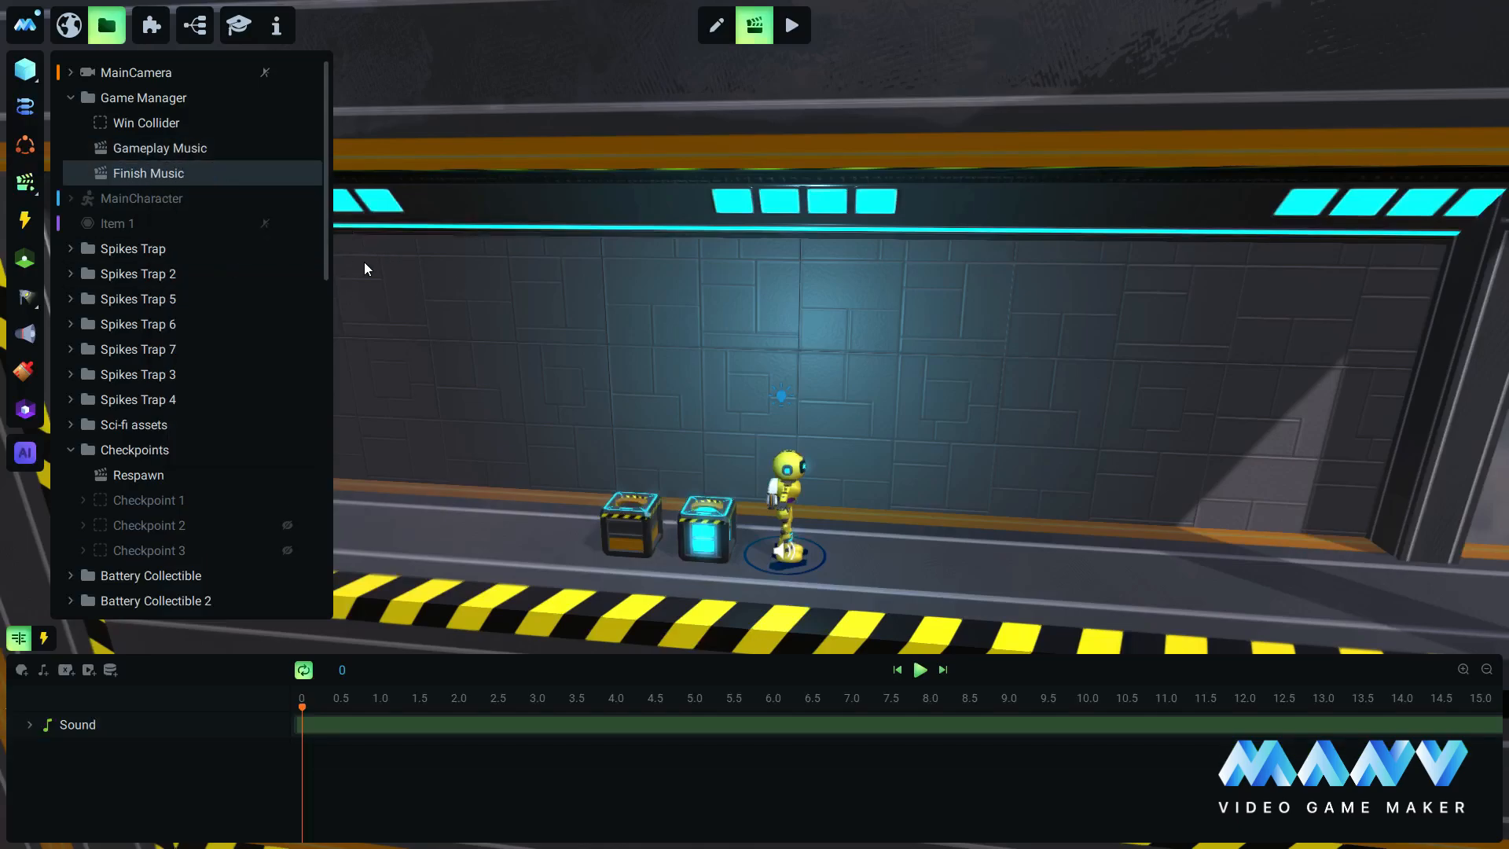
Replace the clip on Finish Music's audio track with the omega_droid sound file, starting at time 0.
left_click(30, 725)
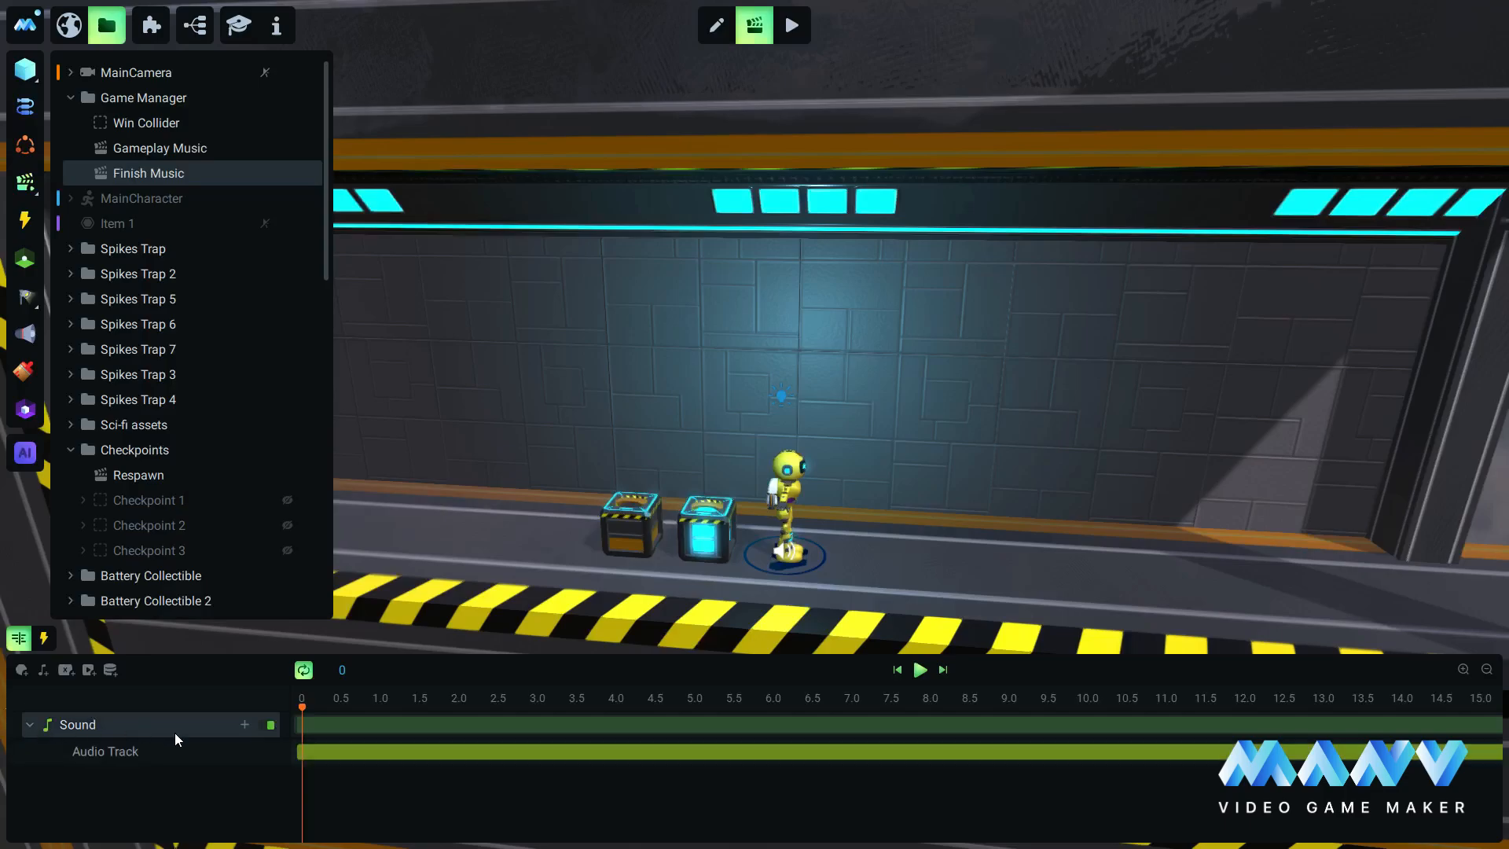
right_click(366, 749)
left_click(420, 829)
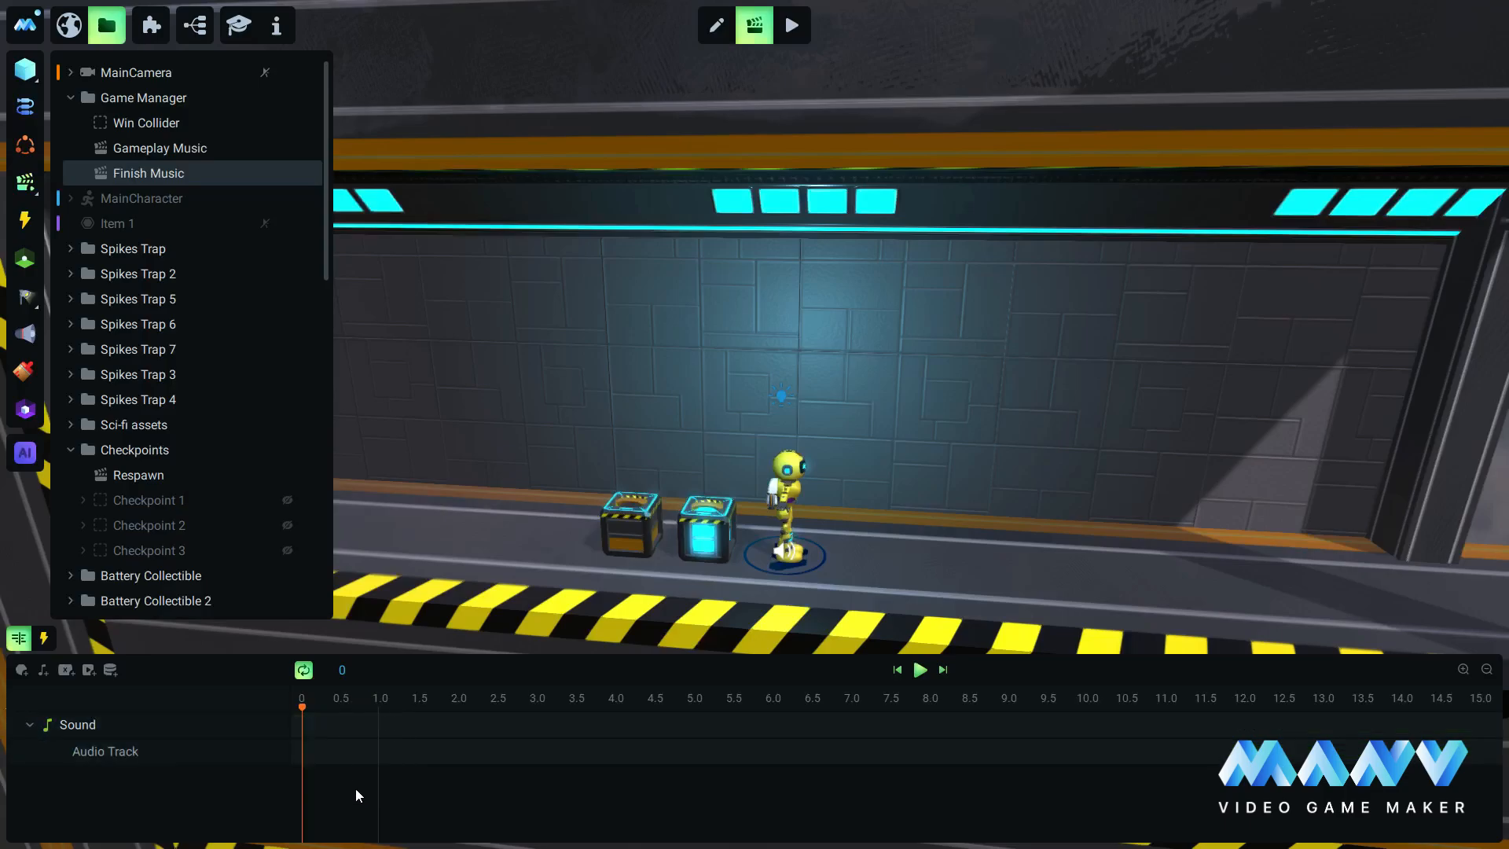
double_click(301, 756)
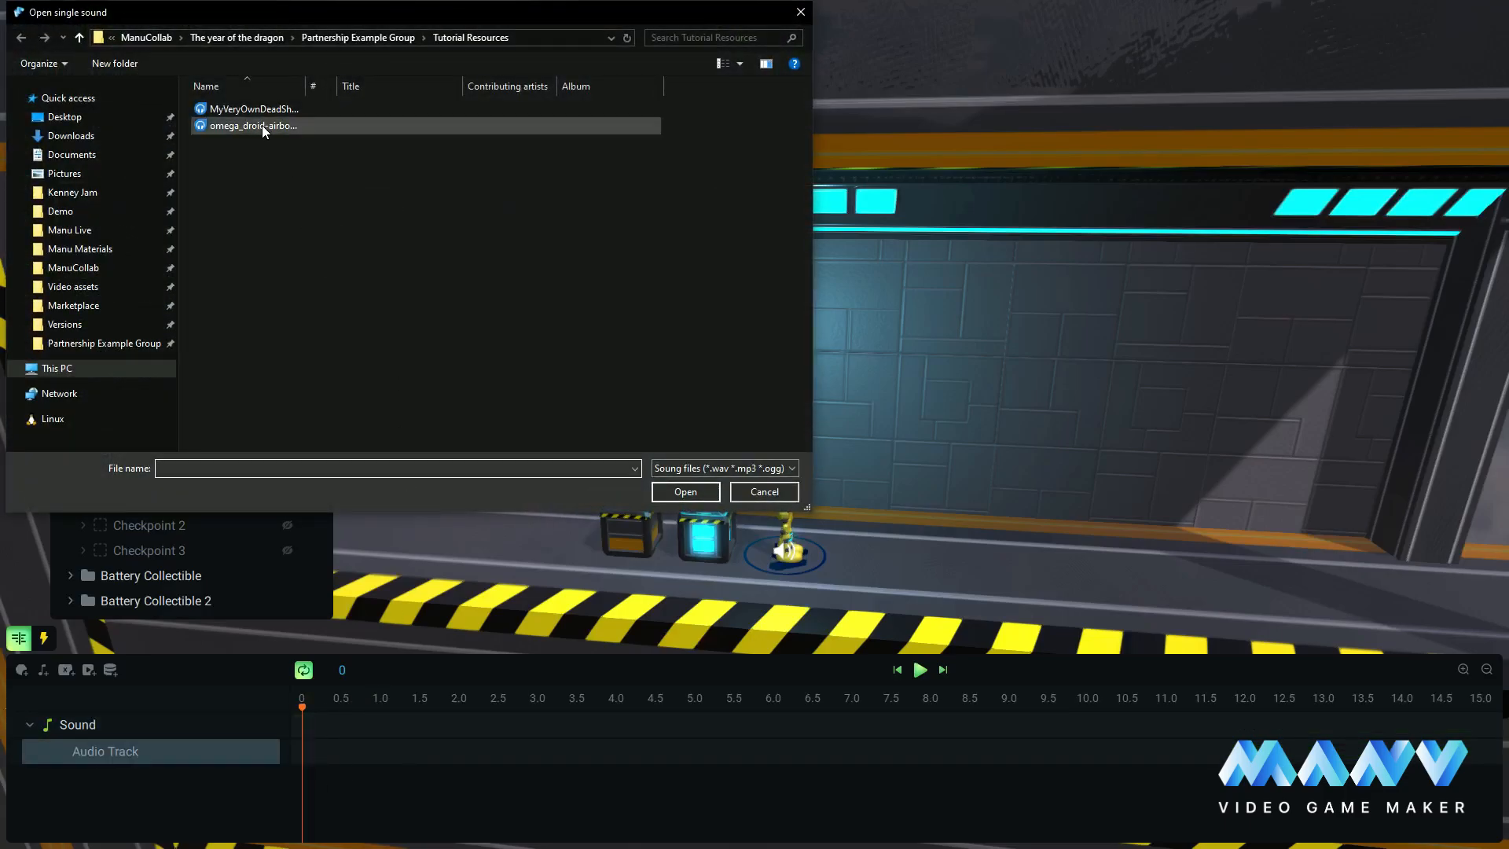
left_click(262, 125)
left_click(668, 493)
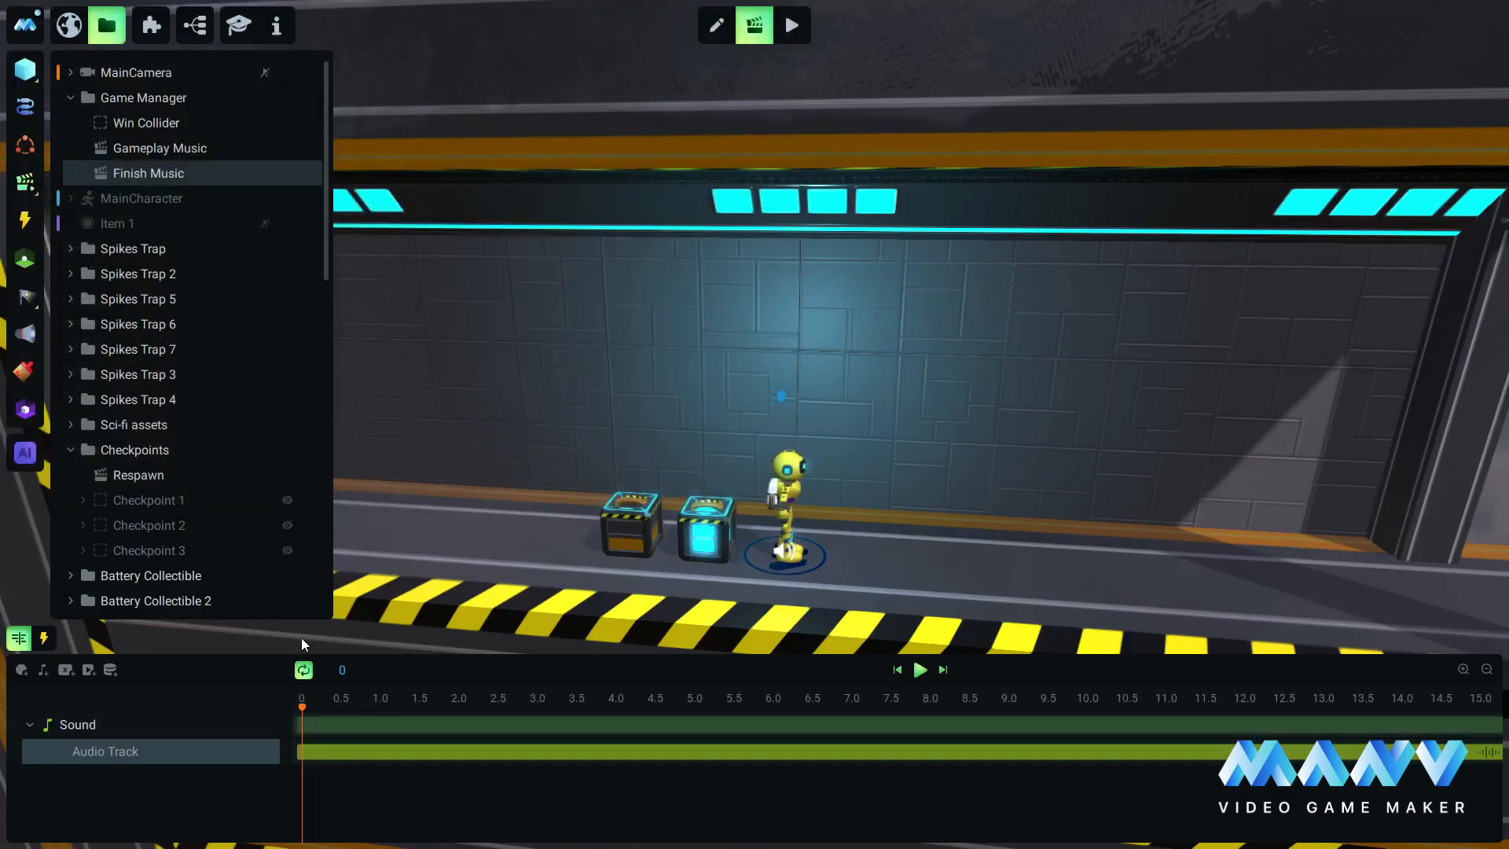
Delete Finish Music's On Launch Scene trigger and remove the NOT from its Win Animation Started trigger.
left_click(44, 638)
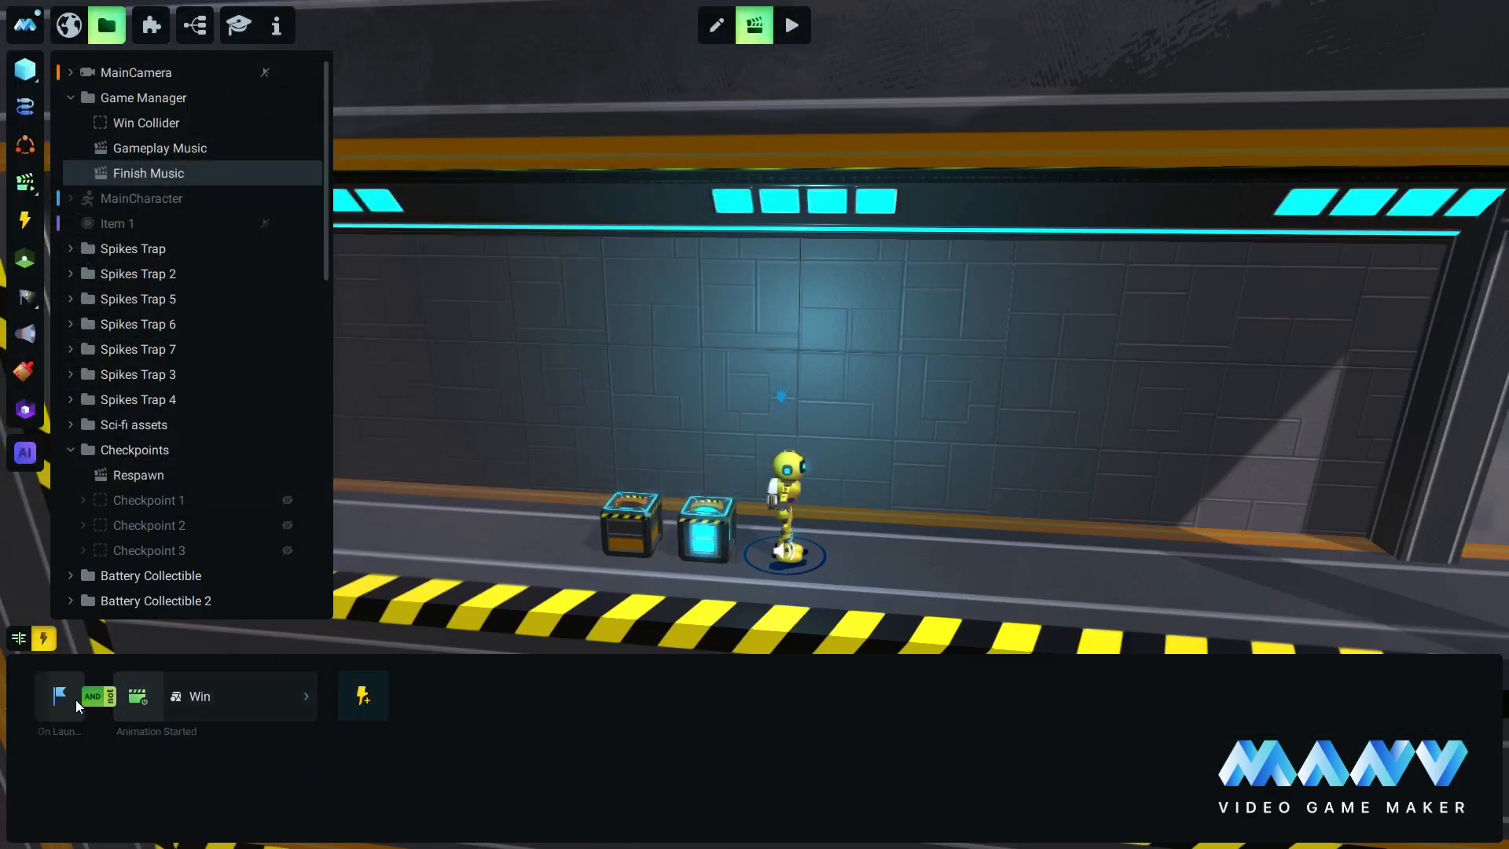
right_click(55, 688)
left_click(79, 830)
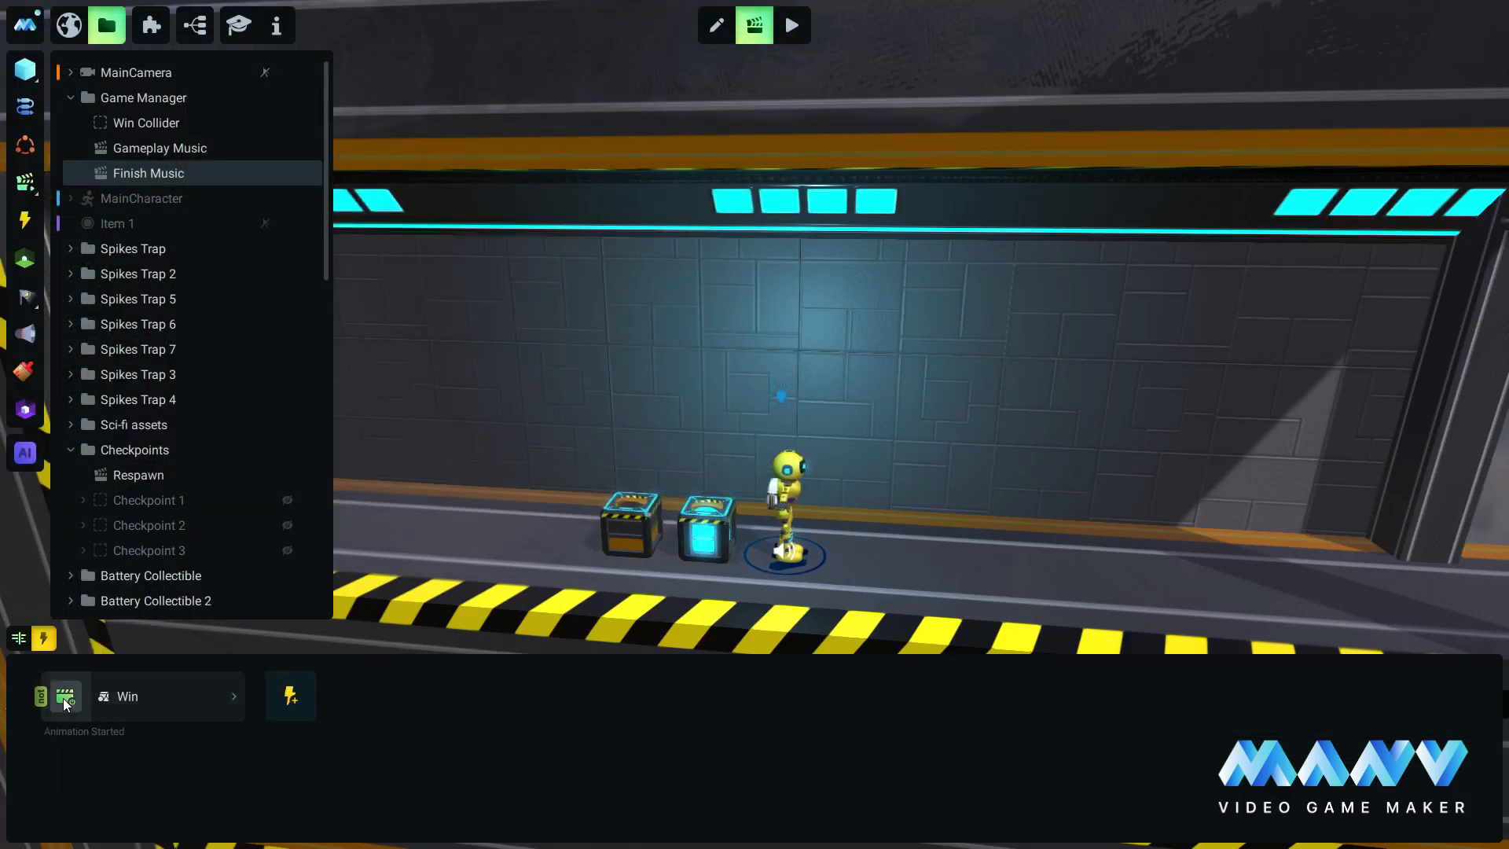
right_click(63, 699)
left_click(134, 530)
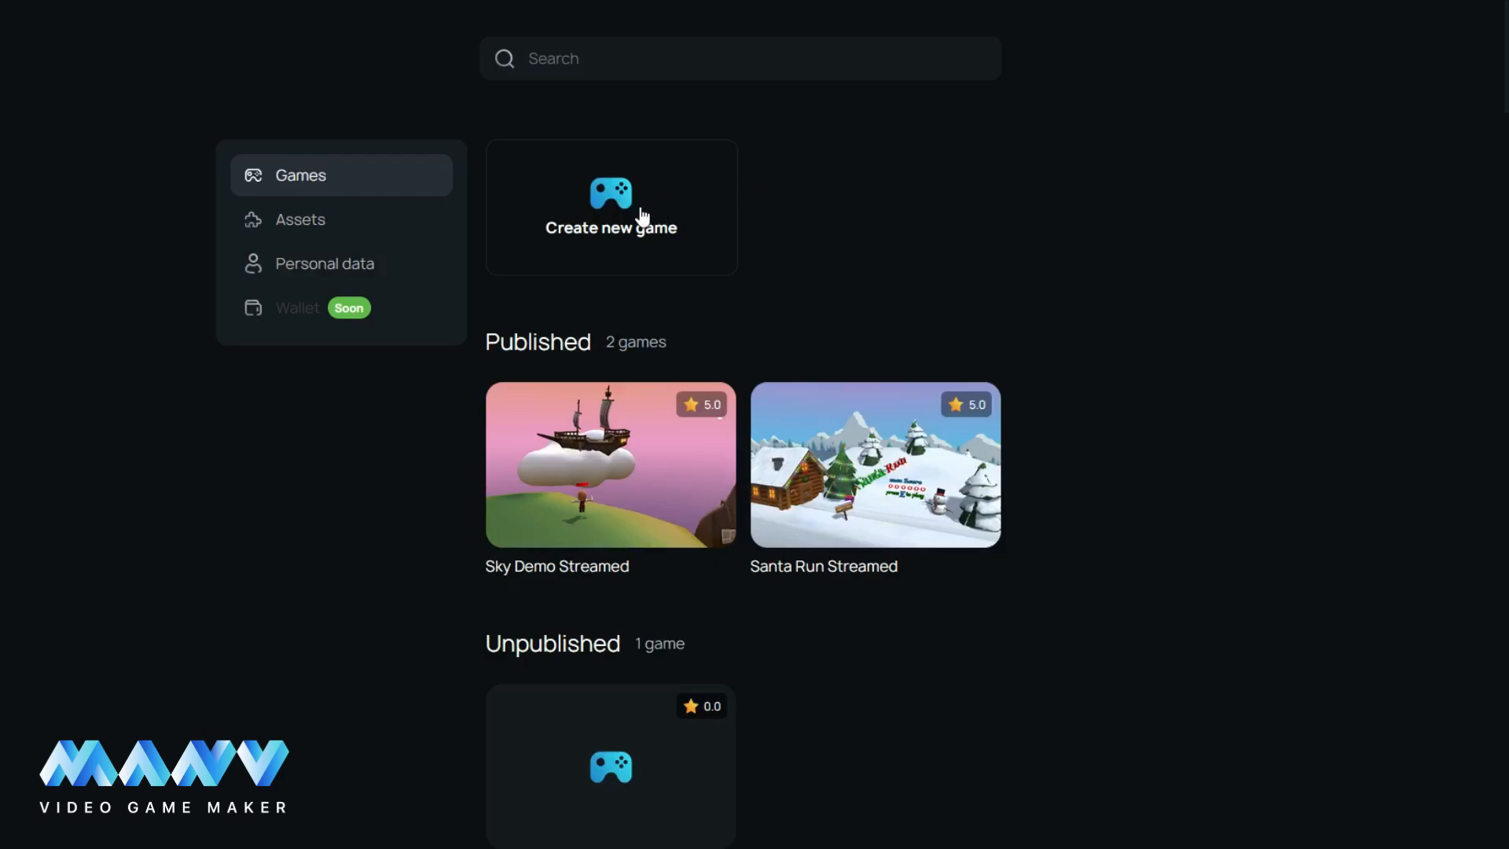
Switch to the MANU store website, create a new game and upload Image 1.png, Image 2.png and Image 3.png as its preview pictures.
left_click(626, 216)
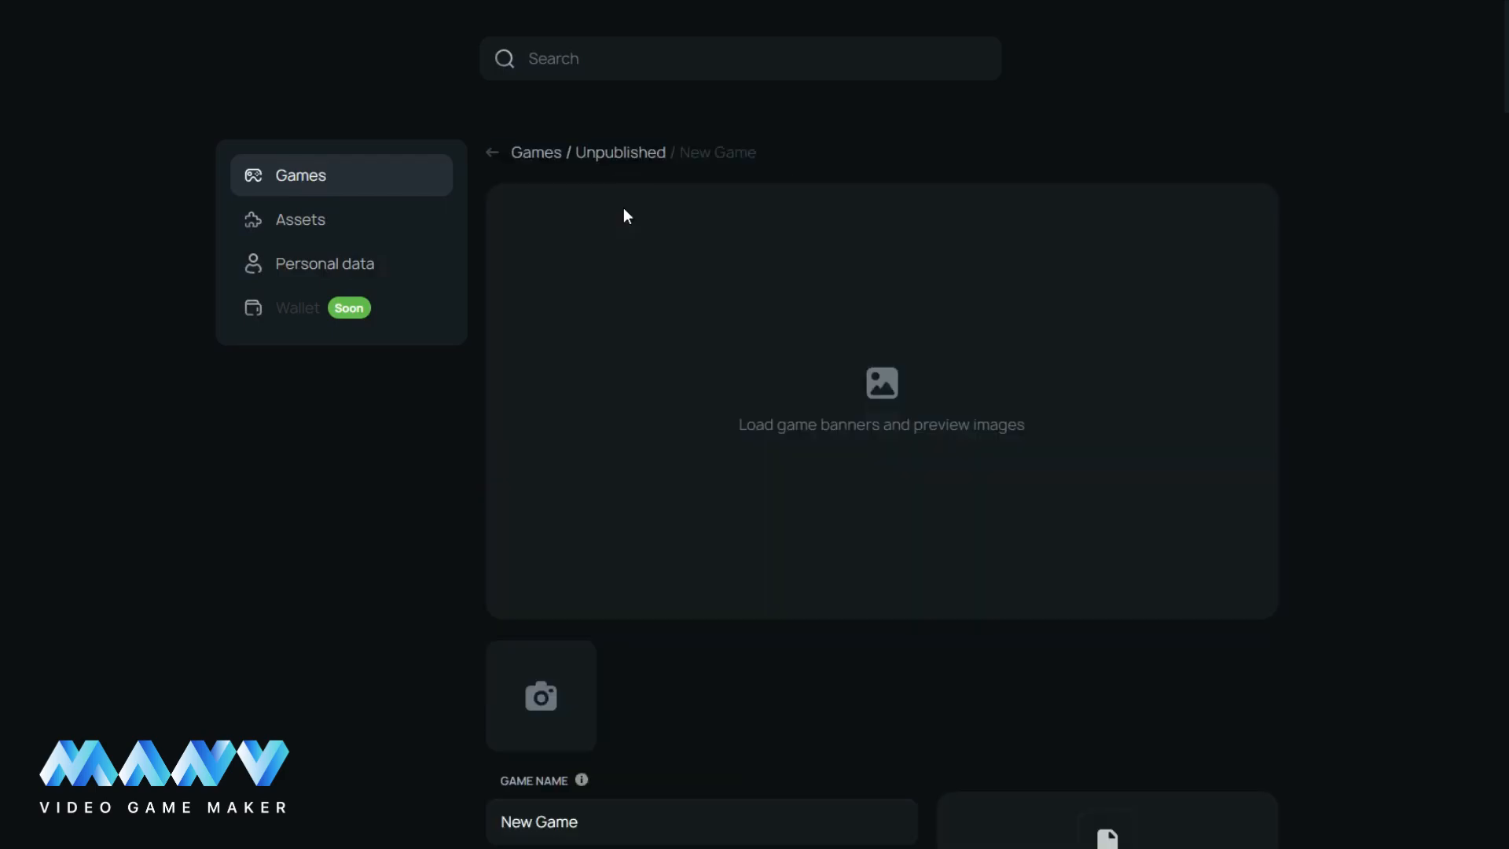
left_click(540, 702)
left_click(541, 690)
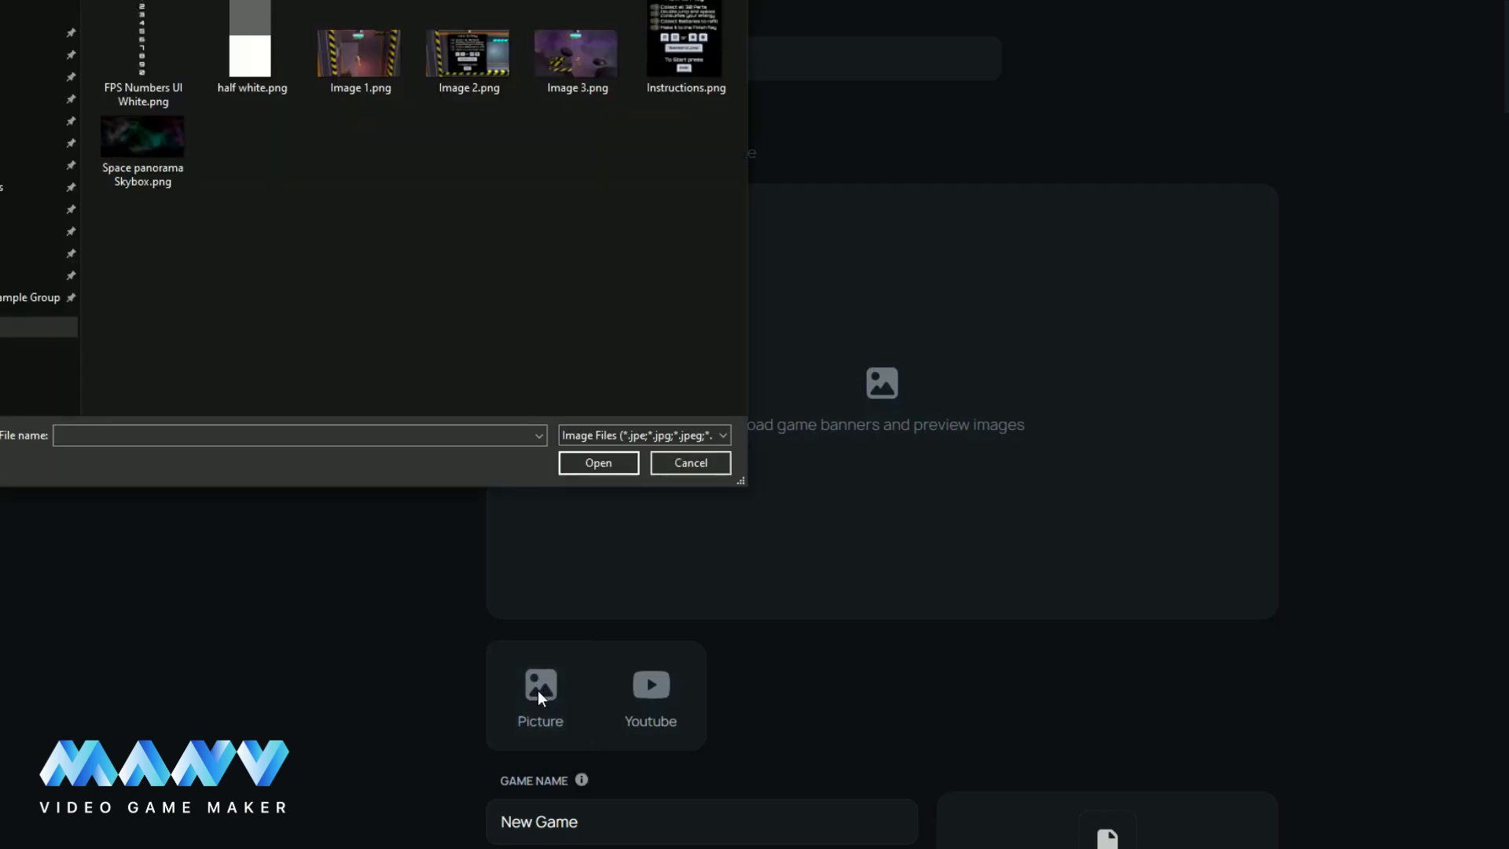
left_click(357, 63)
left_click(596, 463)
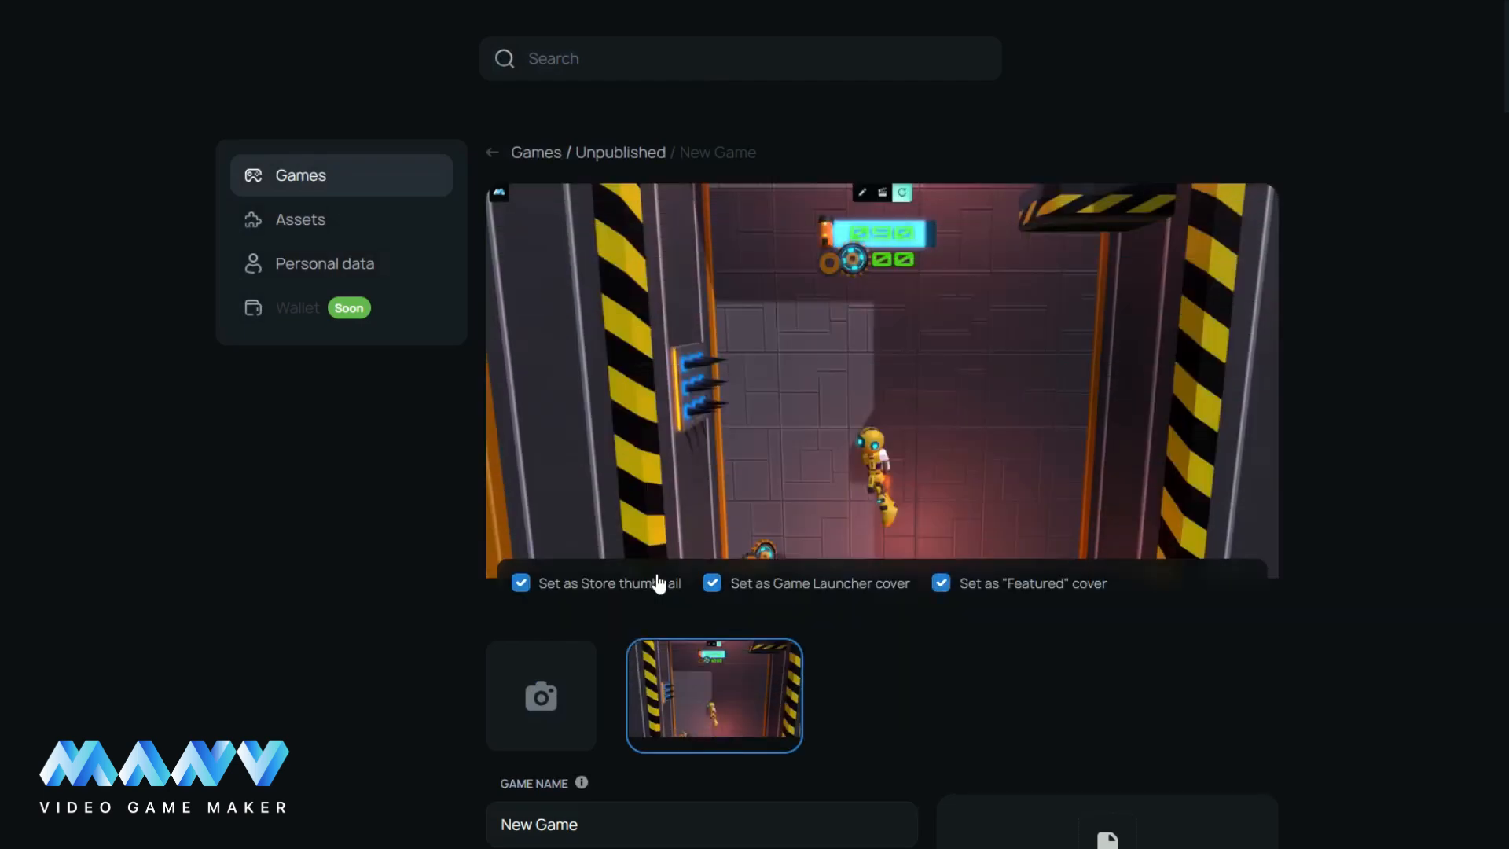
mouse_move(541, 702)
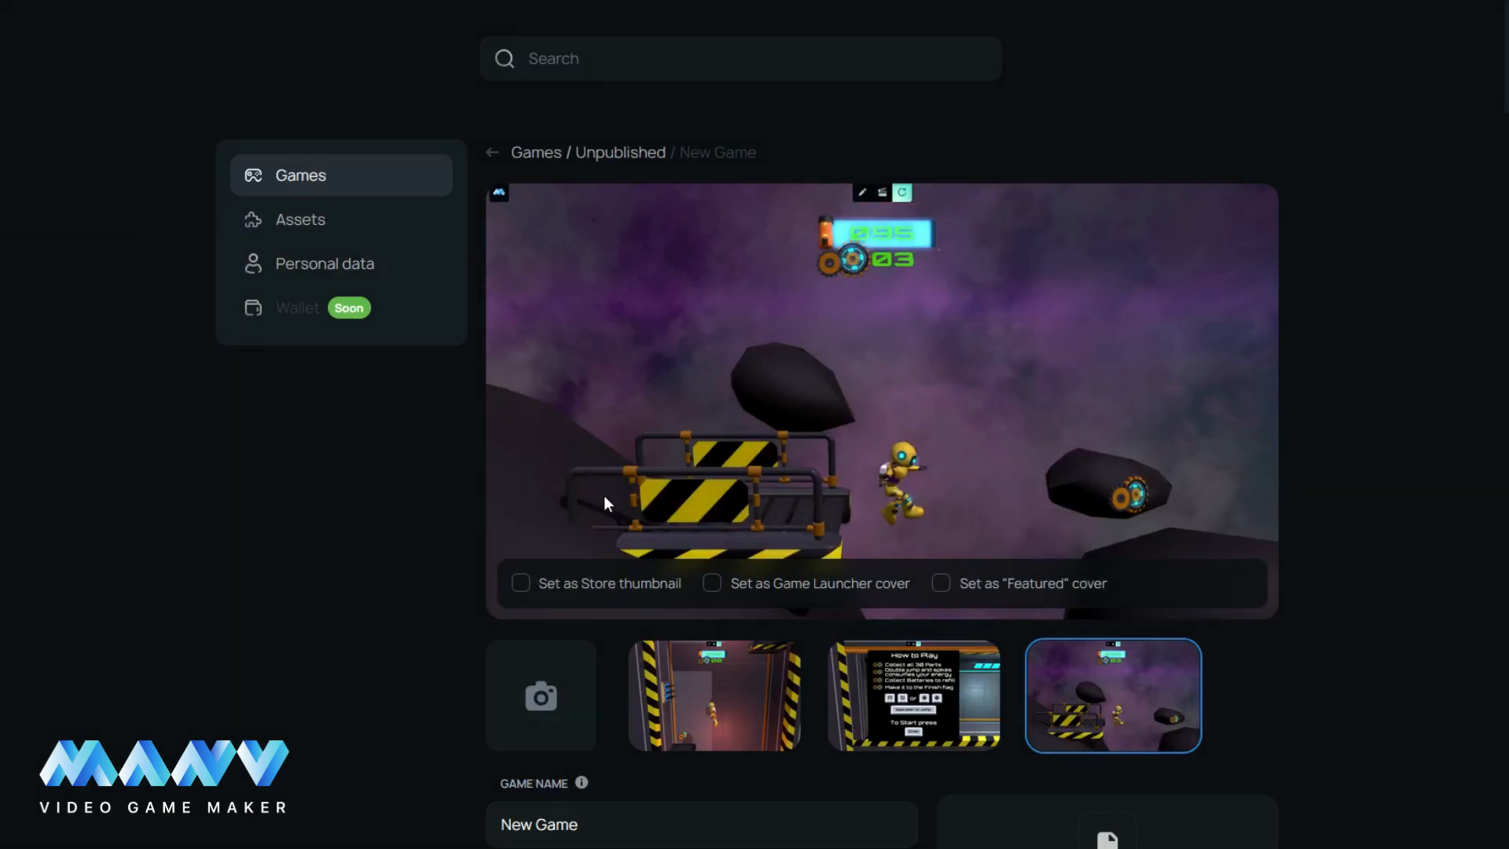
Change the game name to "I am Alive".
scroll(626, 495, "down", 5)
left_click_drag(599, 449, 462, 451)
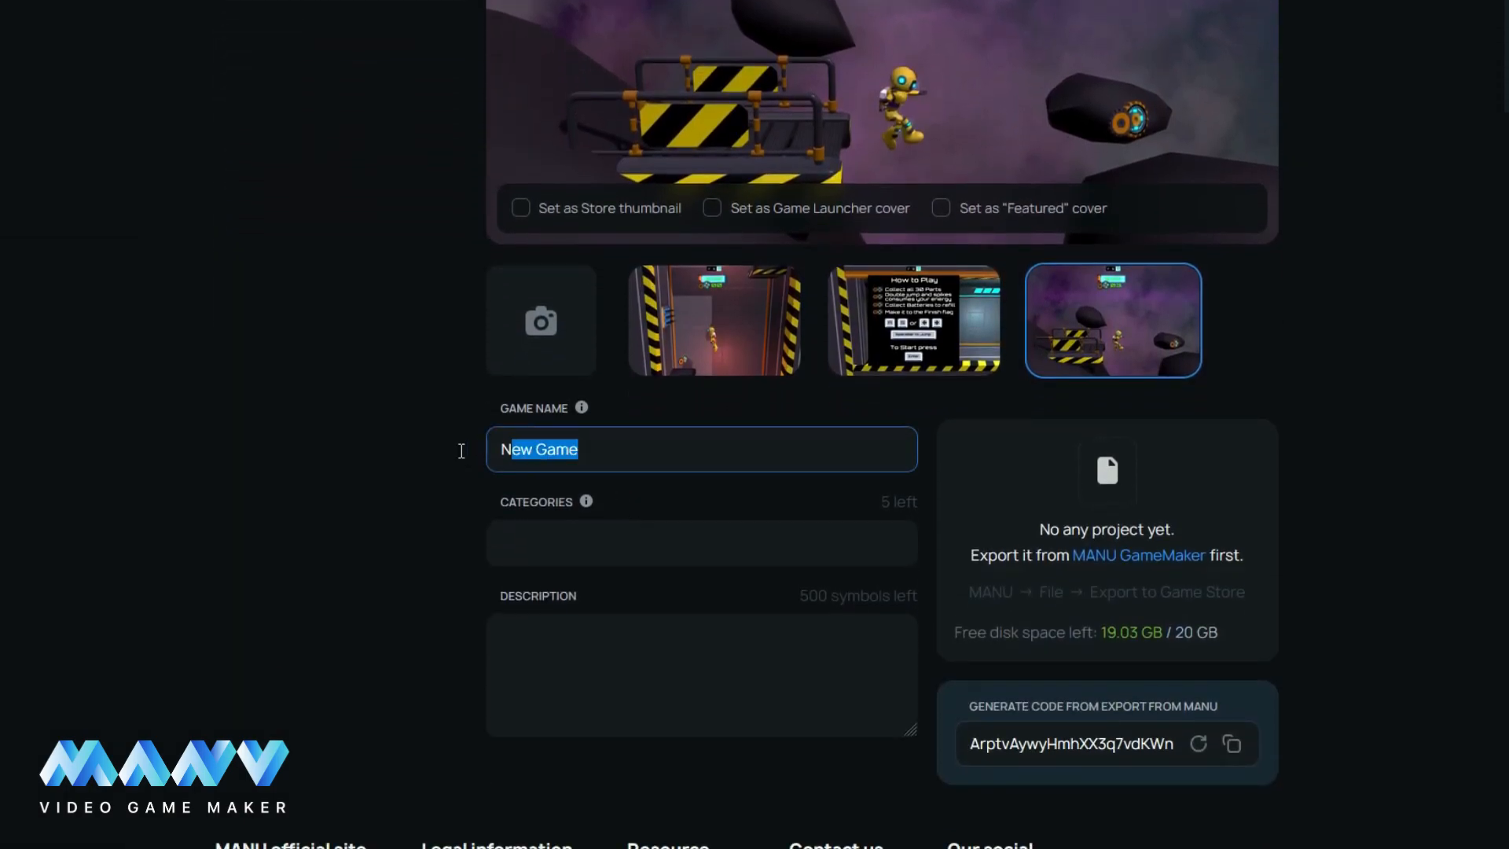
key("BackSpace")
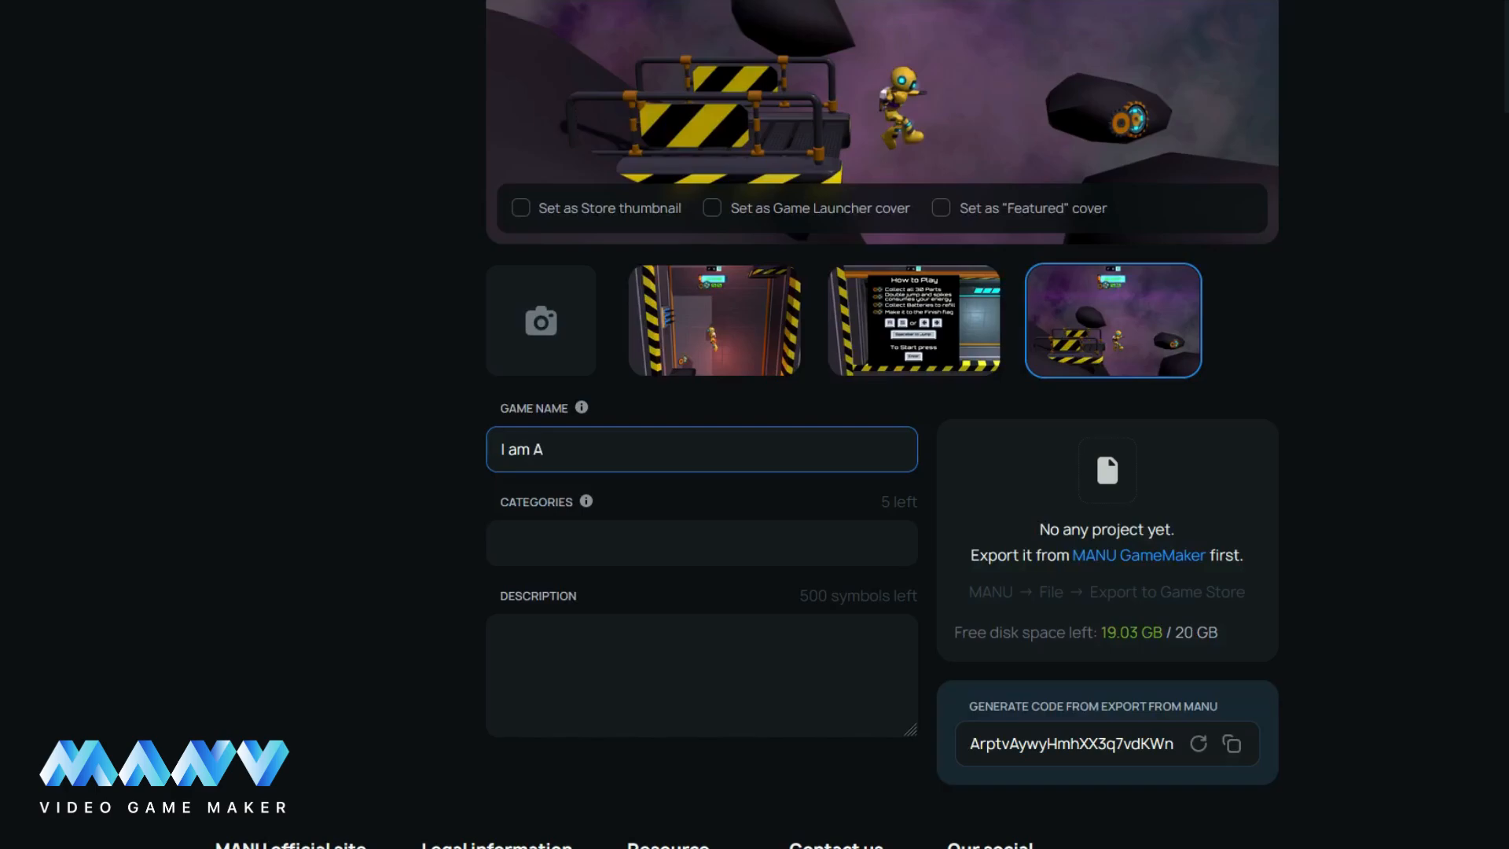
Assign the singleplayer and Platformer categories to the game.
left_click(526, 534)
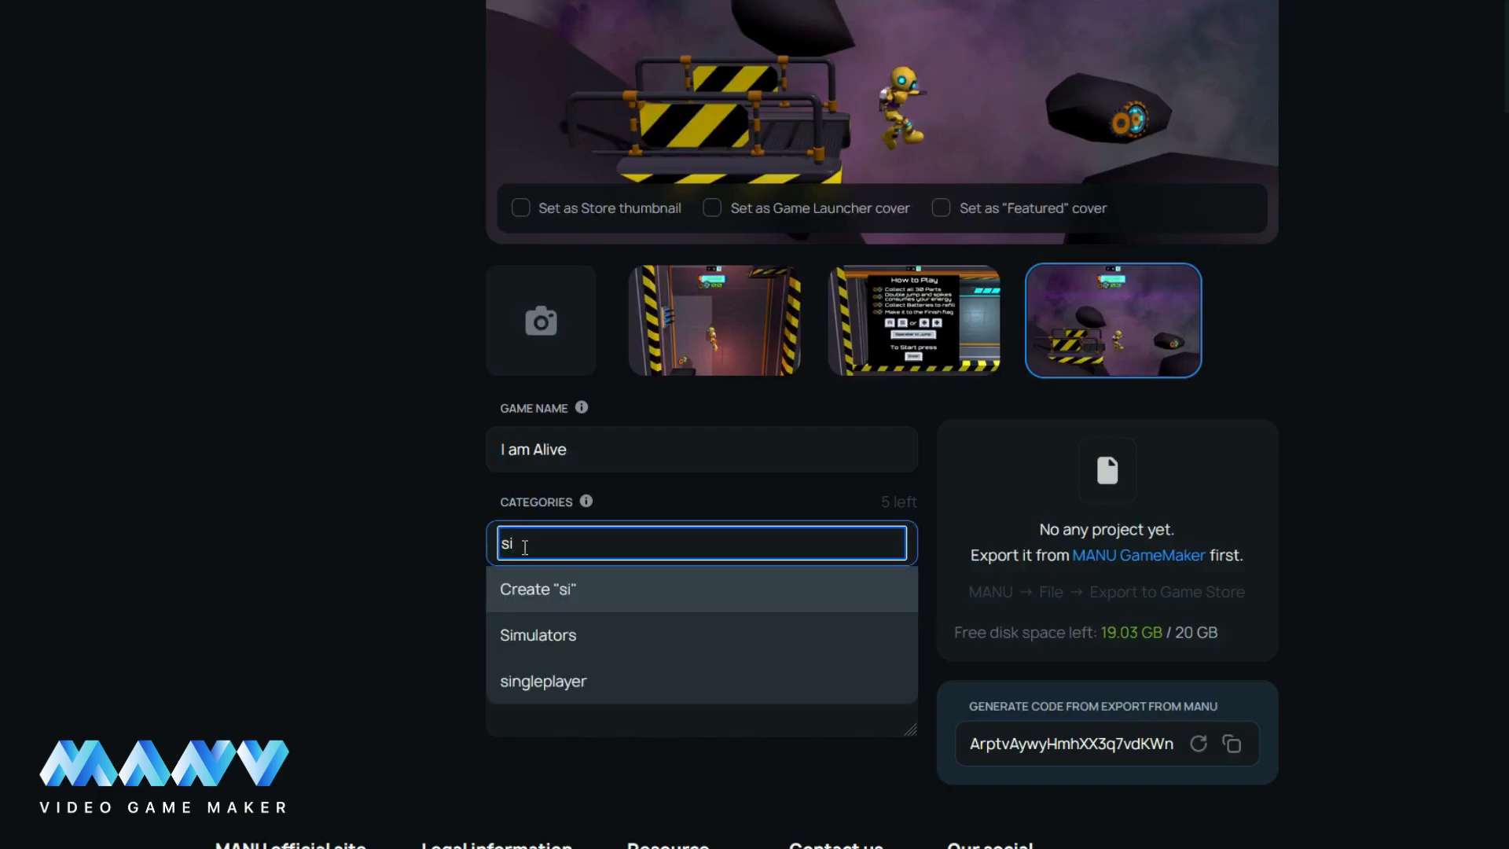
left_click(542, 682)
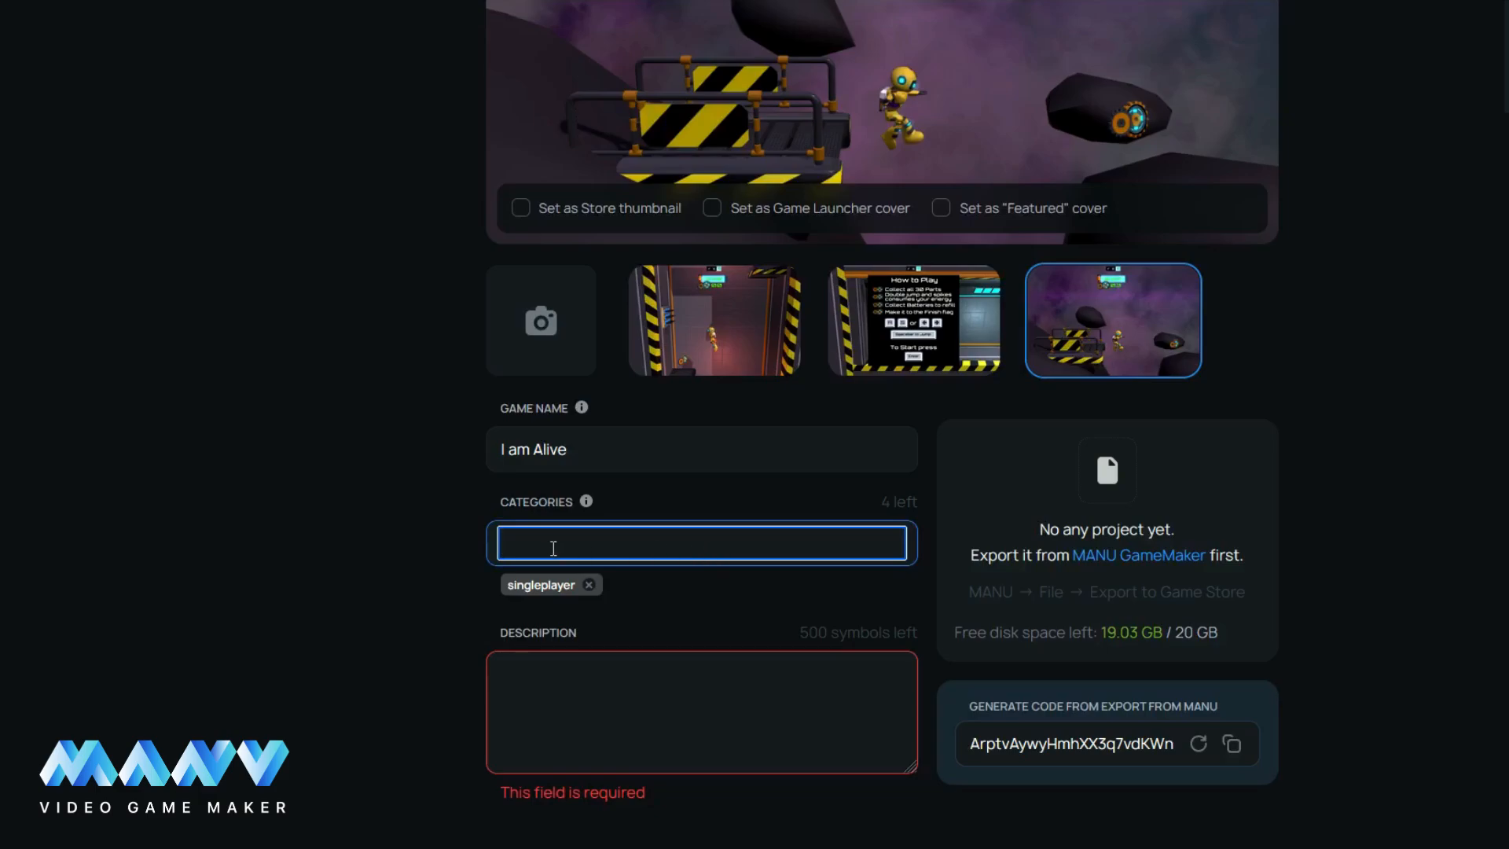
type("pla")
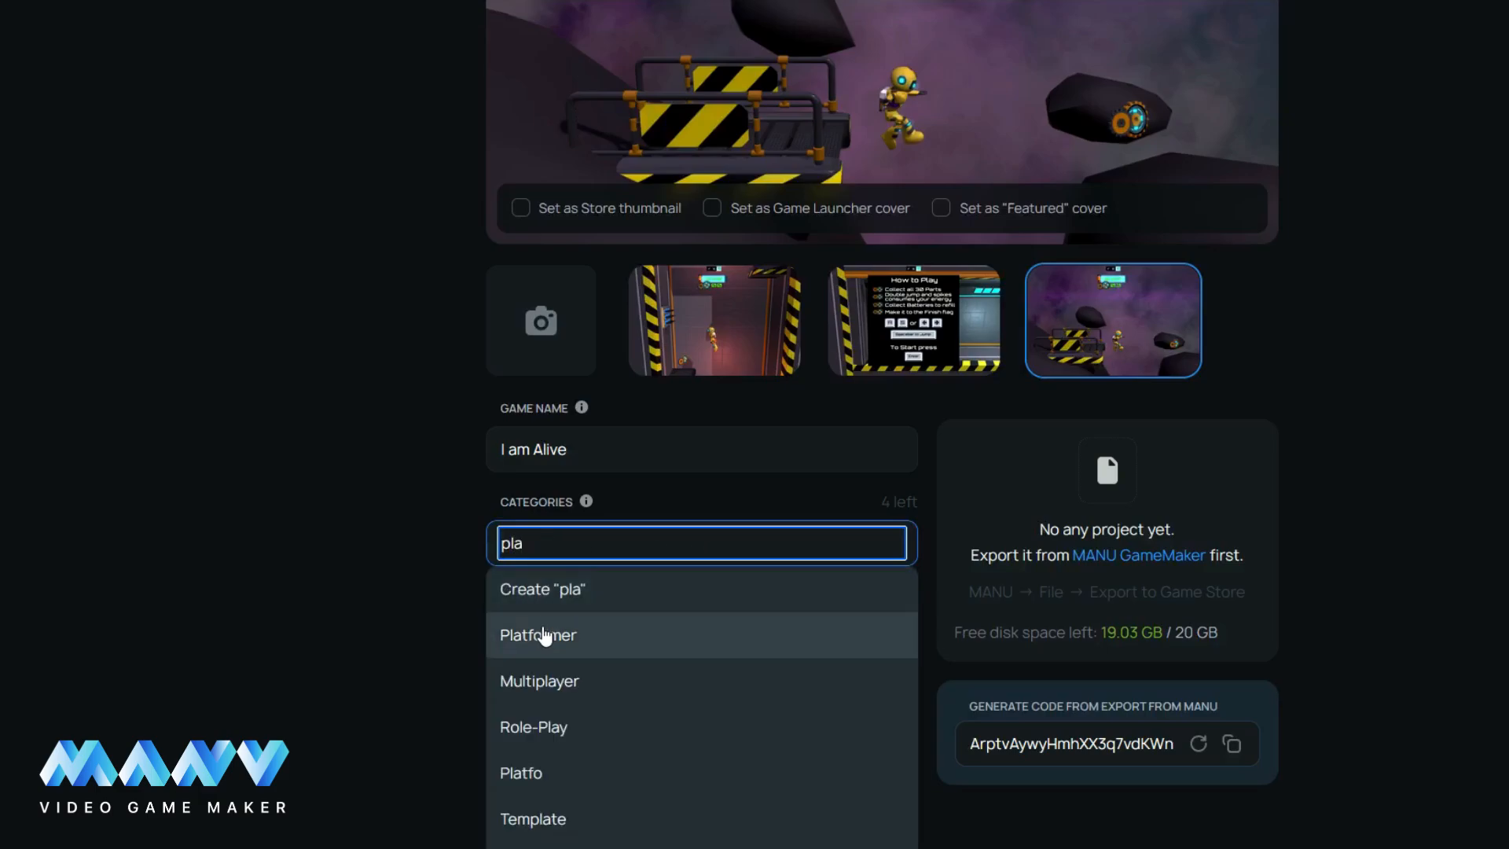
left_click(546, 635)
Enter the game description "Collect all 30 batteries. Make it to the flag. Avoid spikes. Double jump consumes energy." with each sentence on its own line.
left_click(629, 691)
type("Co")
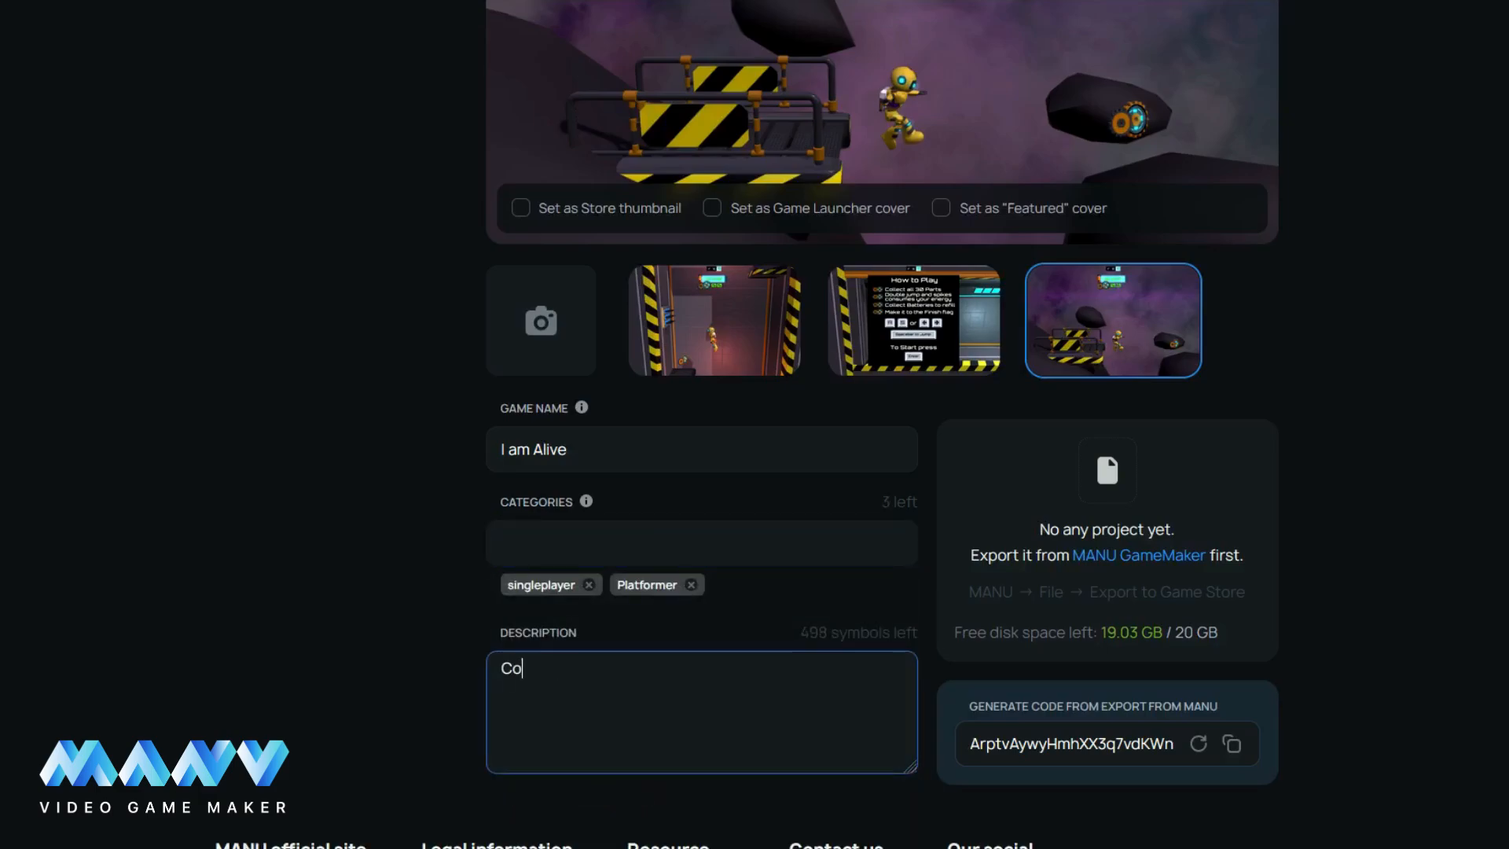
type("llect all 309")
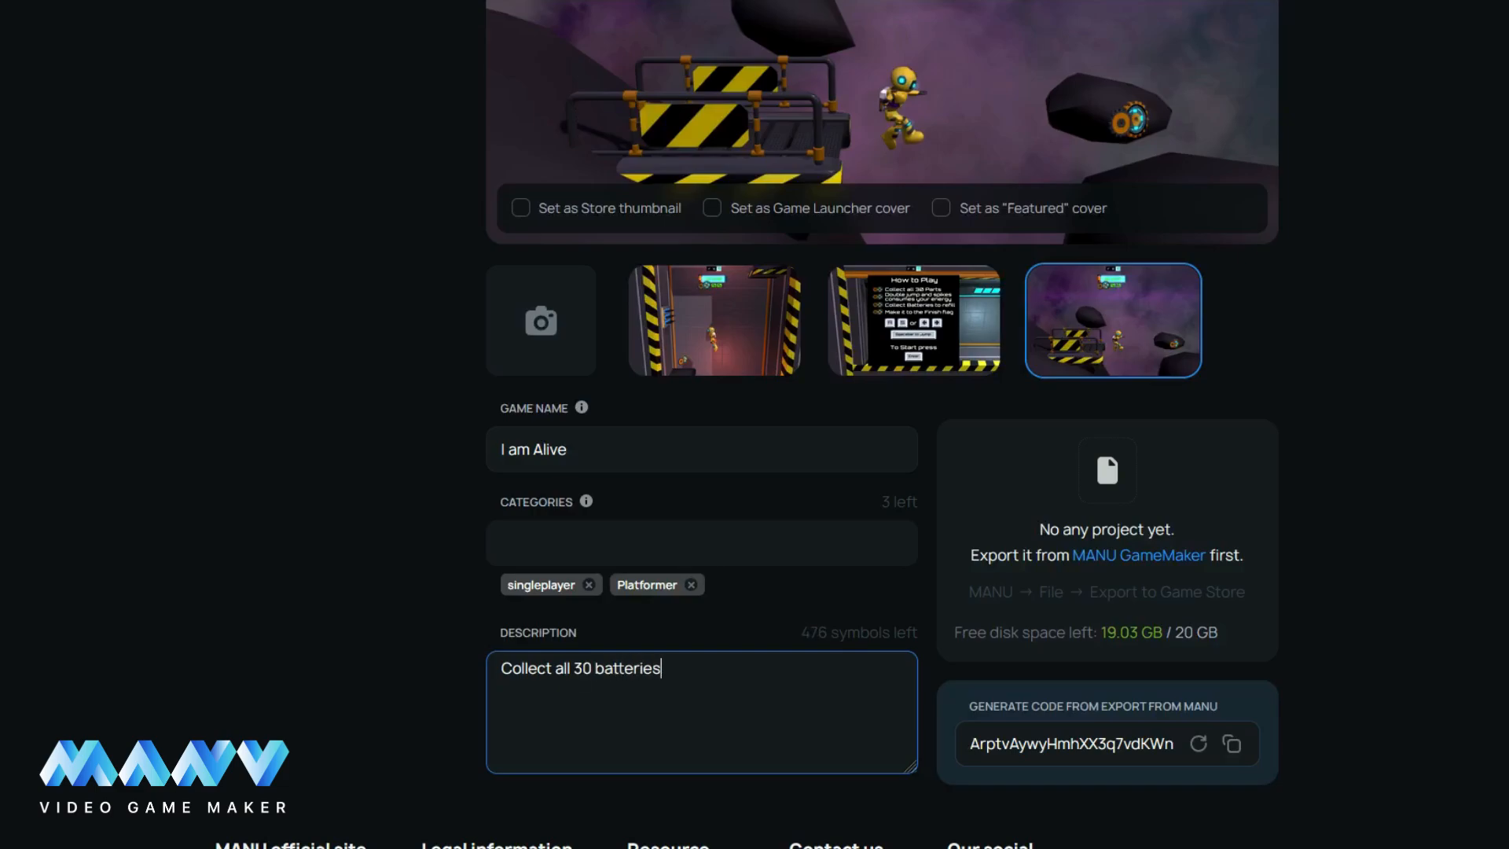
type("make it to the flag.")
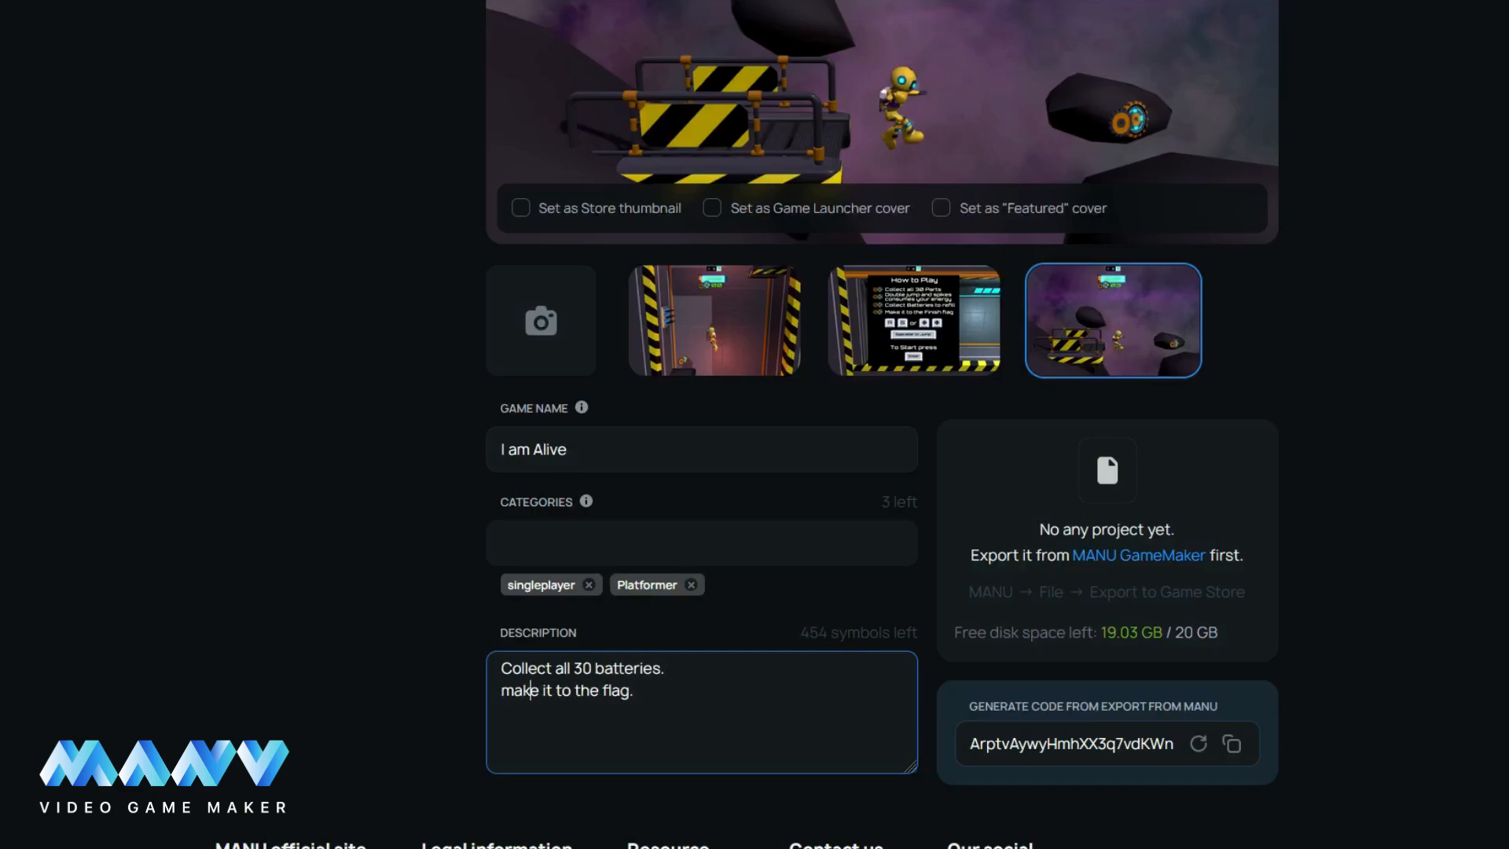
key("Left")
key("Left")
key("BackSpace")
type("M")
type("Avoid spikes.")
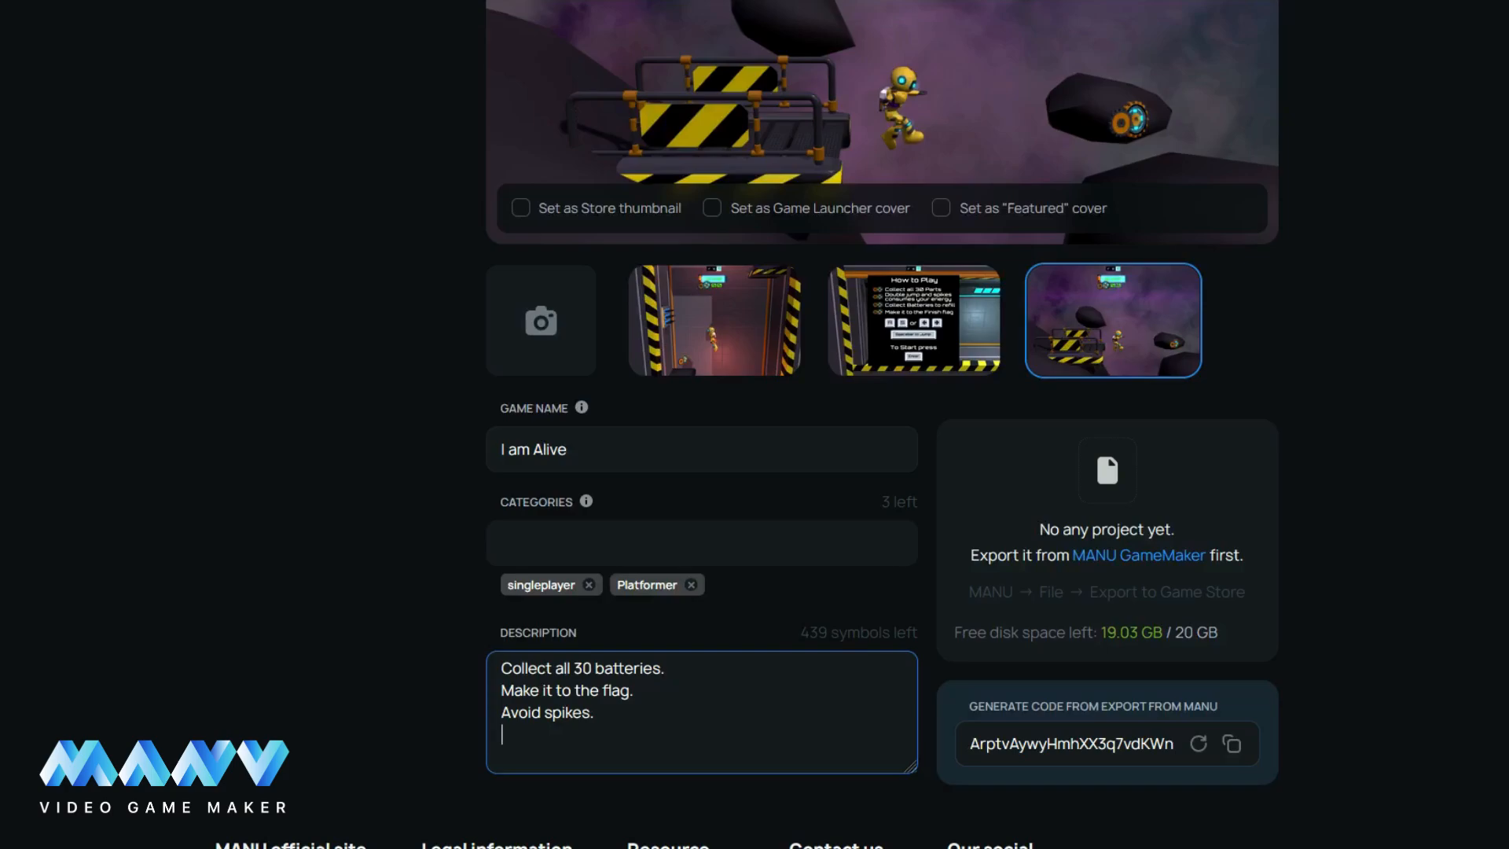
type("Double jump consums")
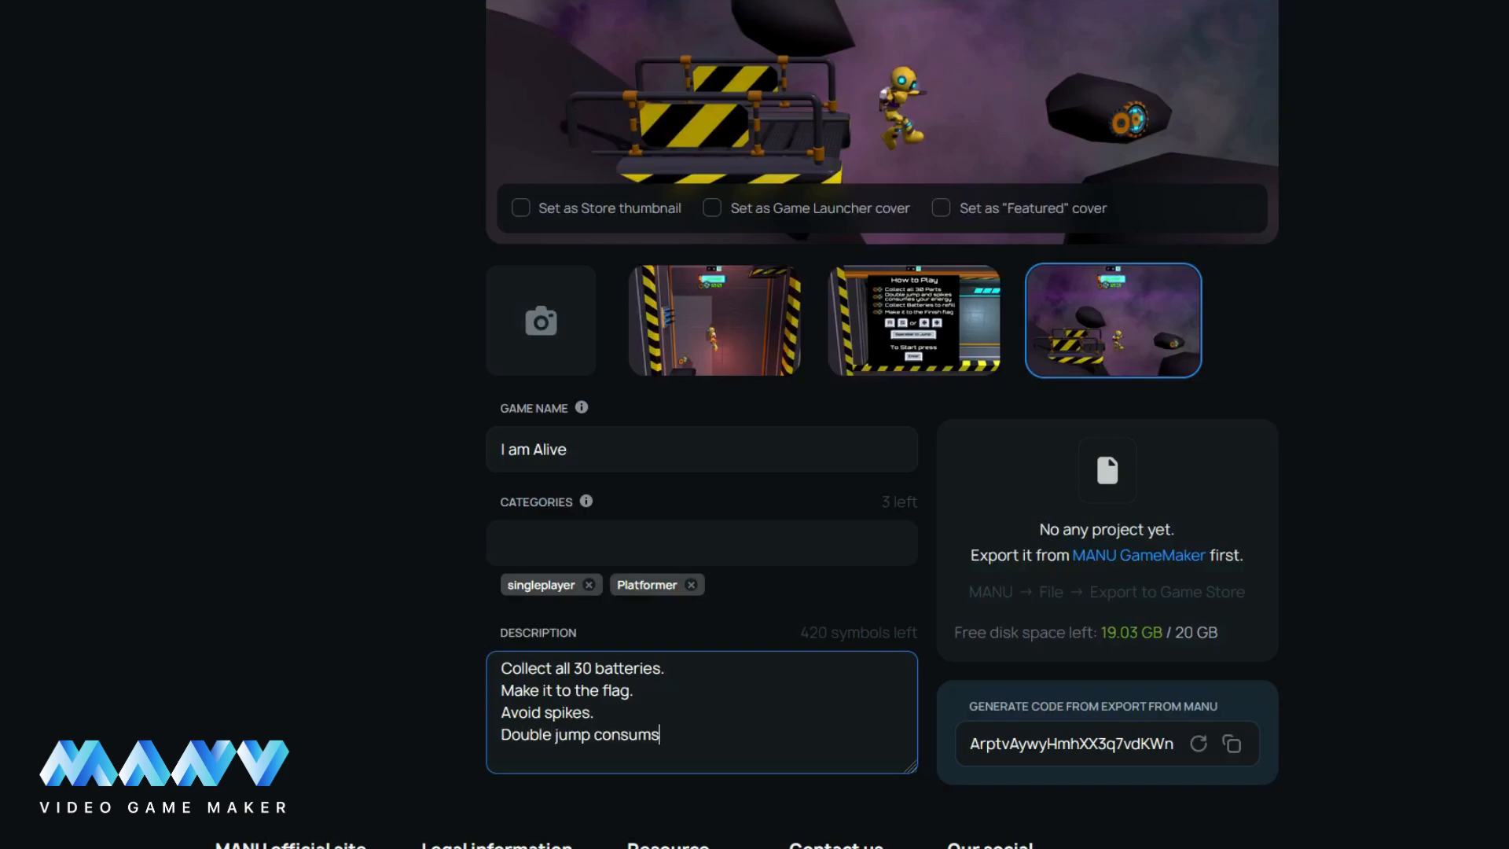
type(" energy")
type("e")
Copy the store's generated export code, switch to MANU, paste it as the Game Store export code and export the game.
left_click(1231, 745)
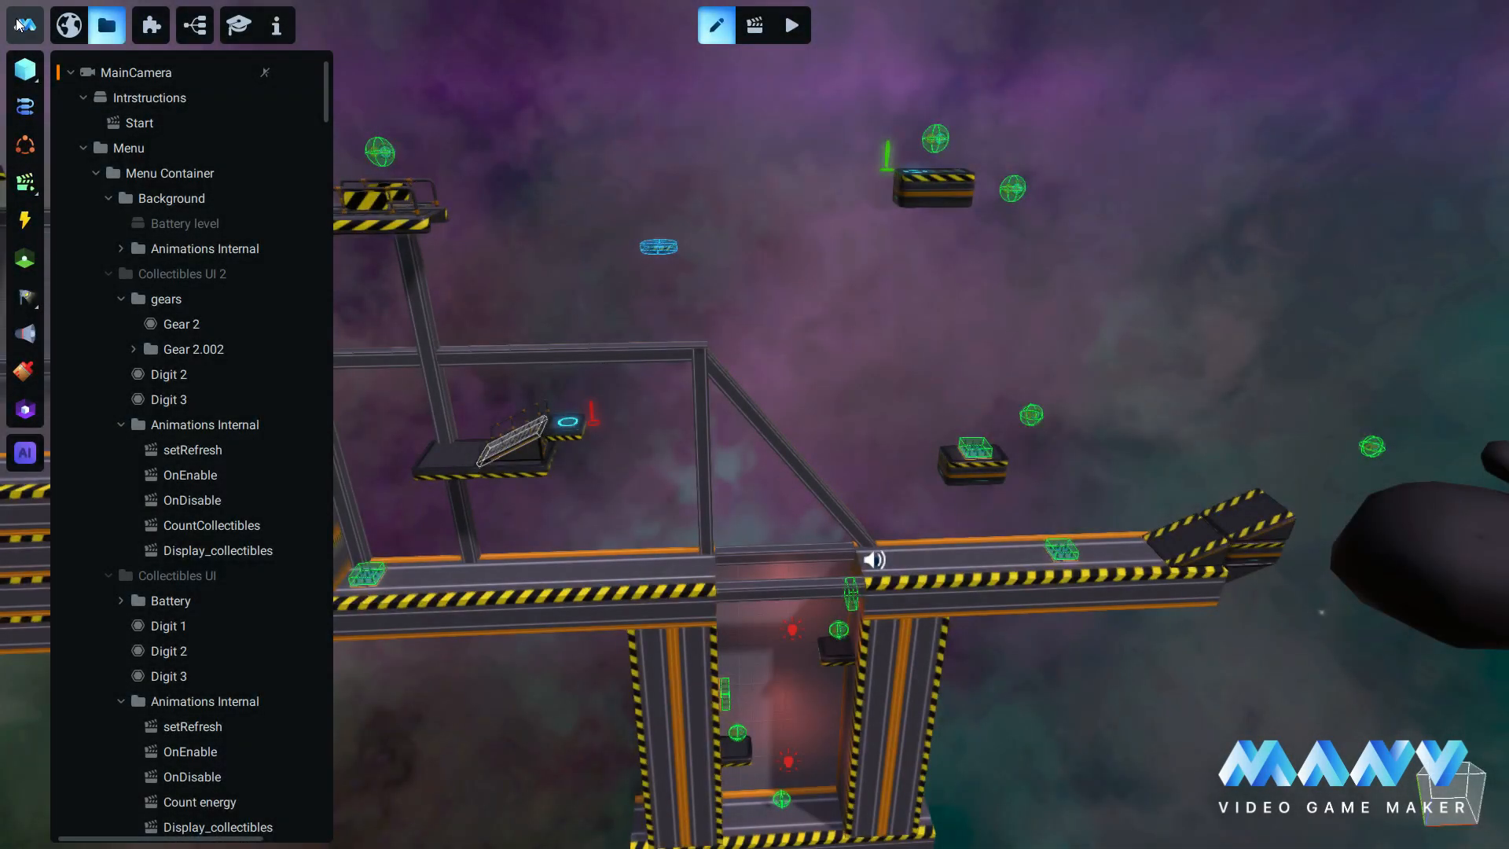
left_click(25, 24)
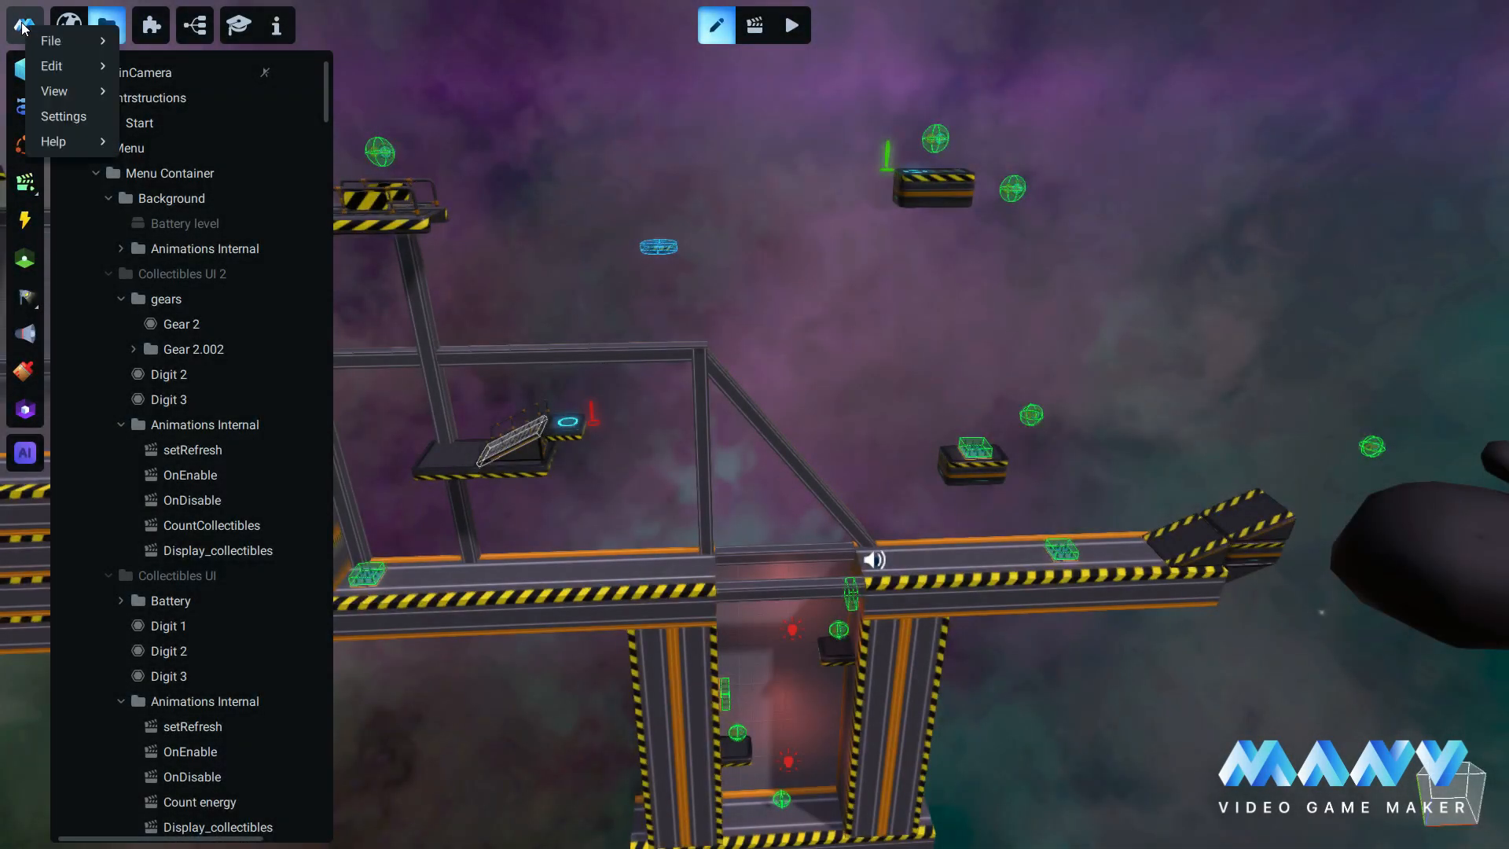
mouse_move(63, 39)
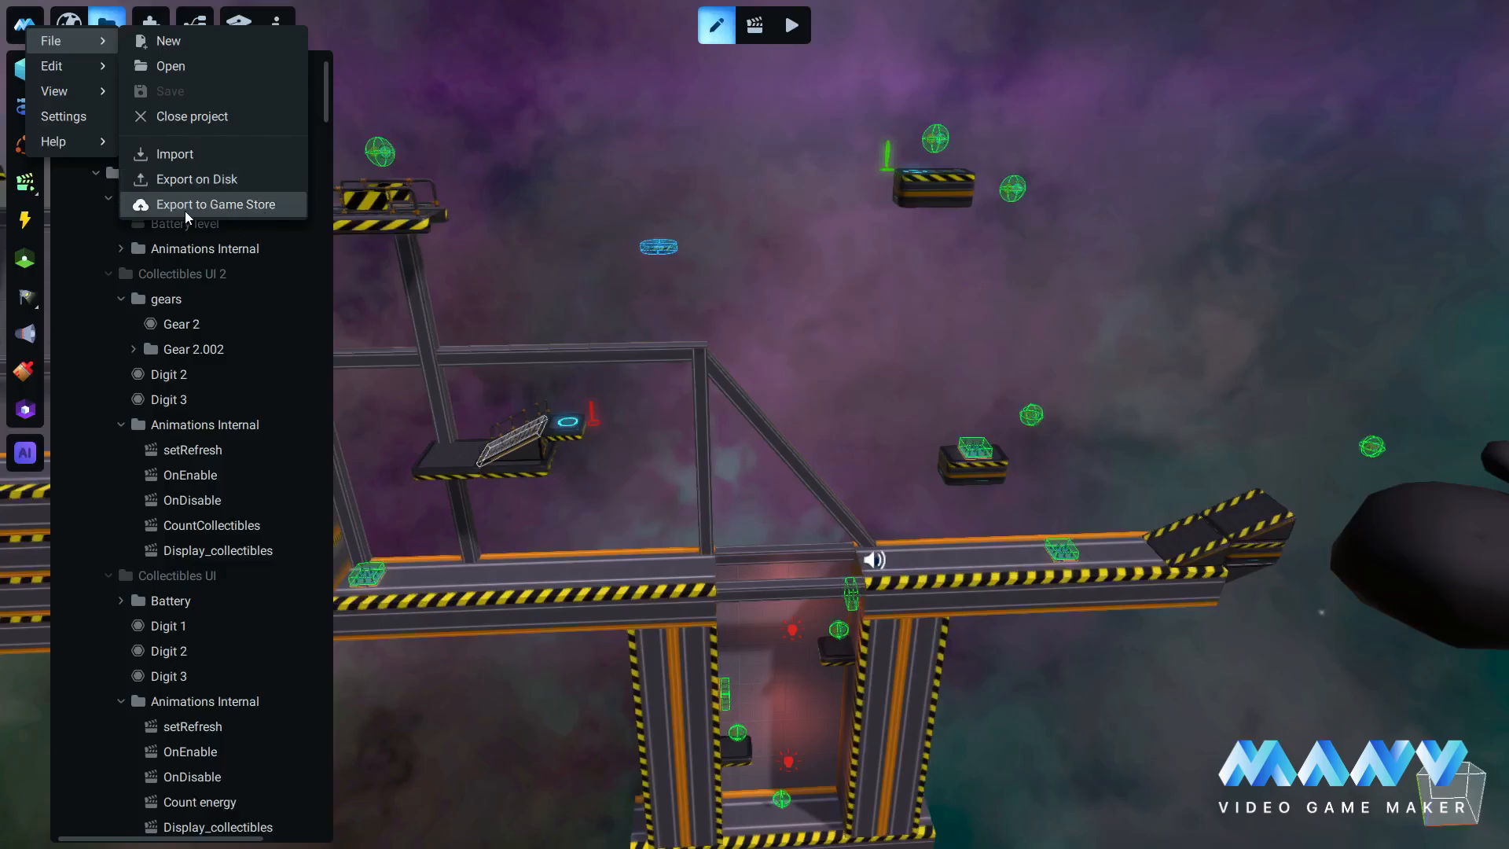
left_click(211, 204)
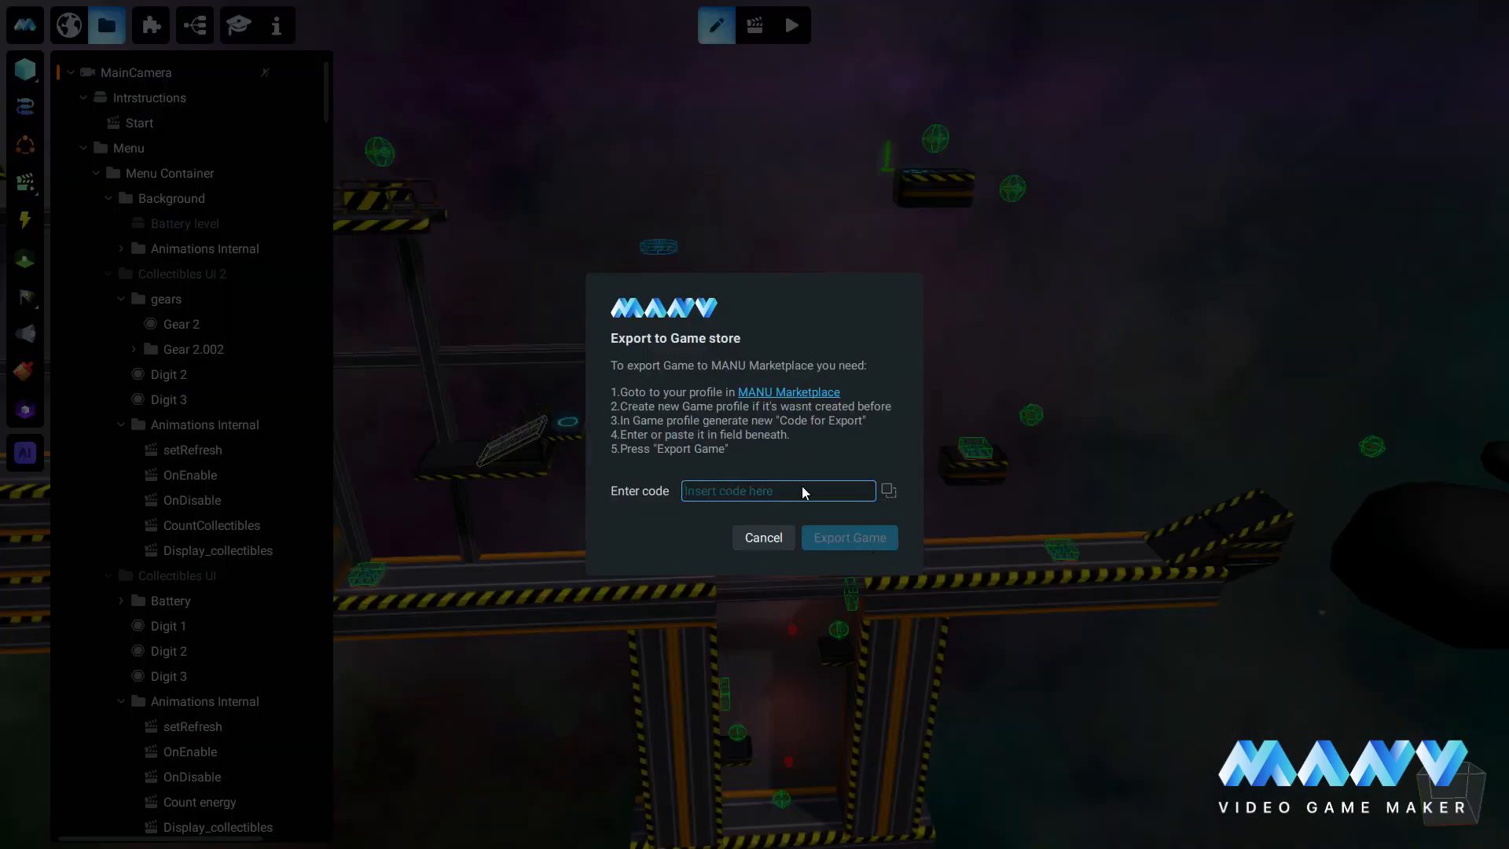
left_click(891, 489)
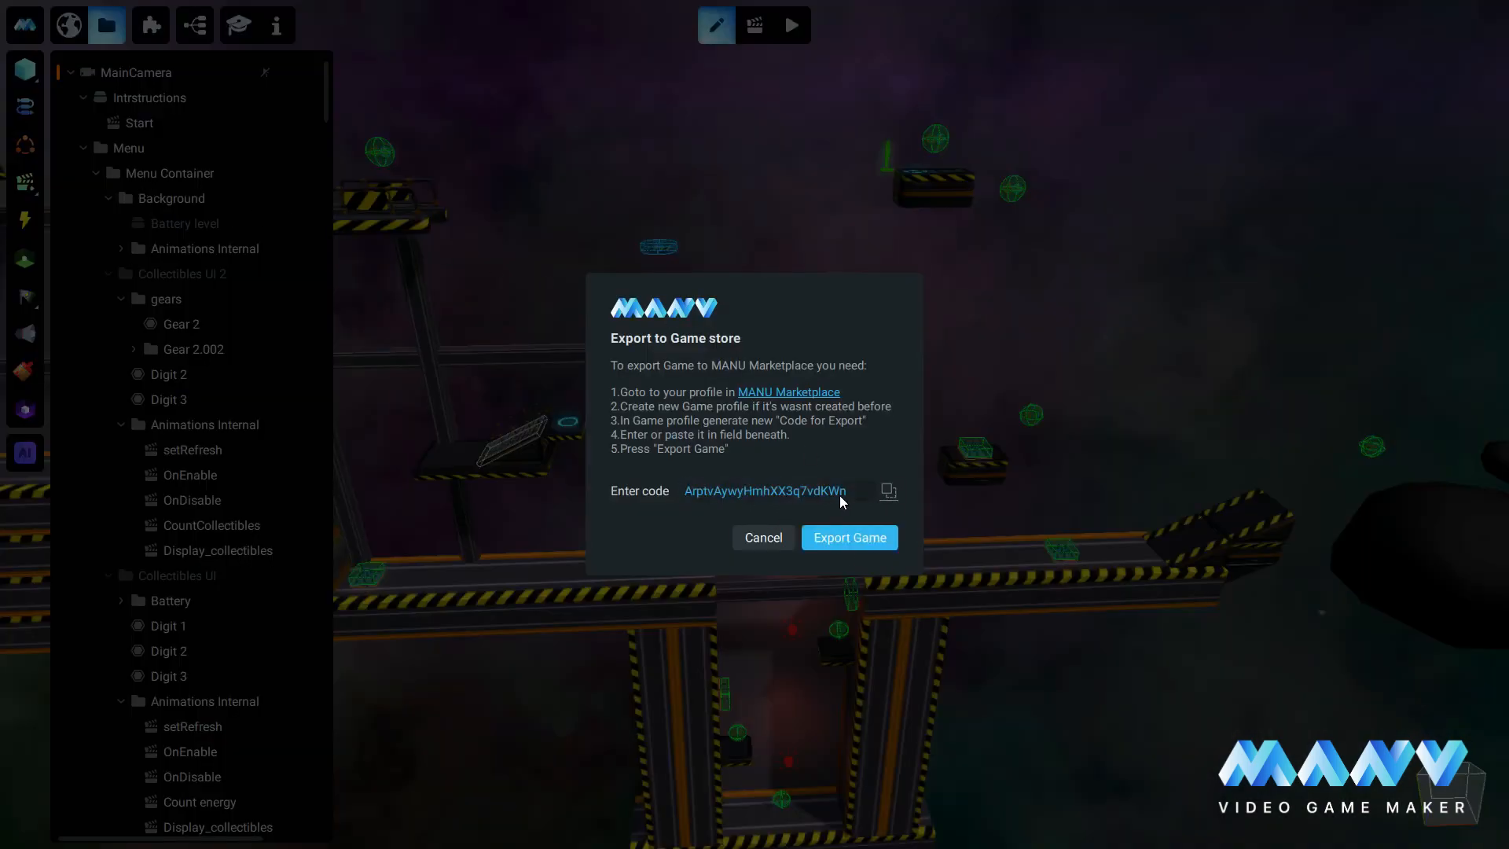
left_click(857, 540)
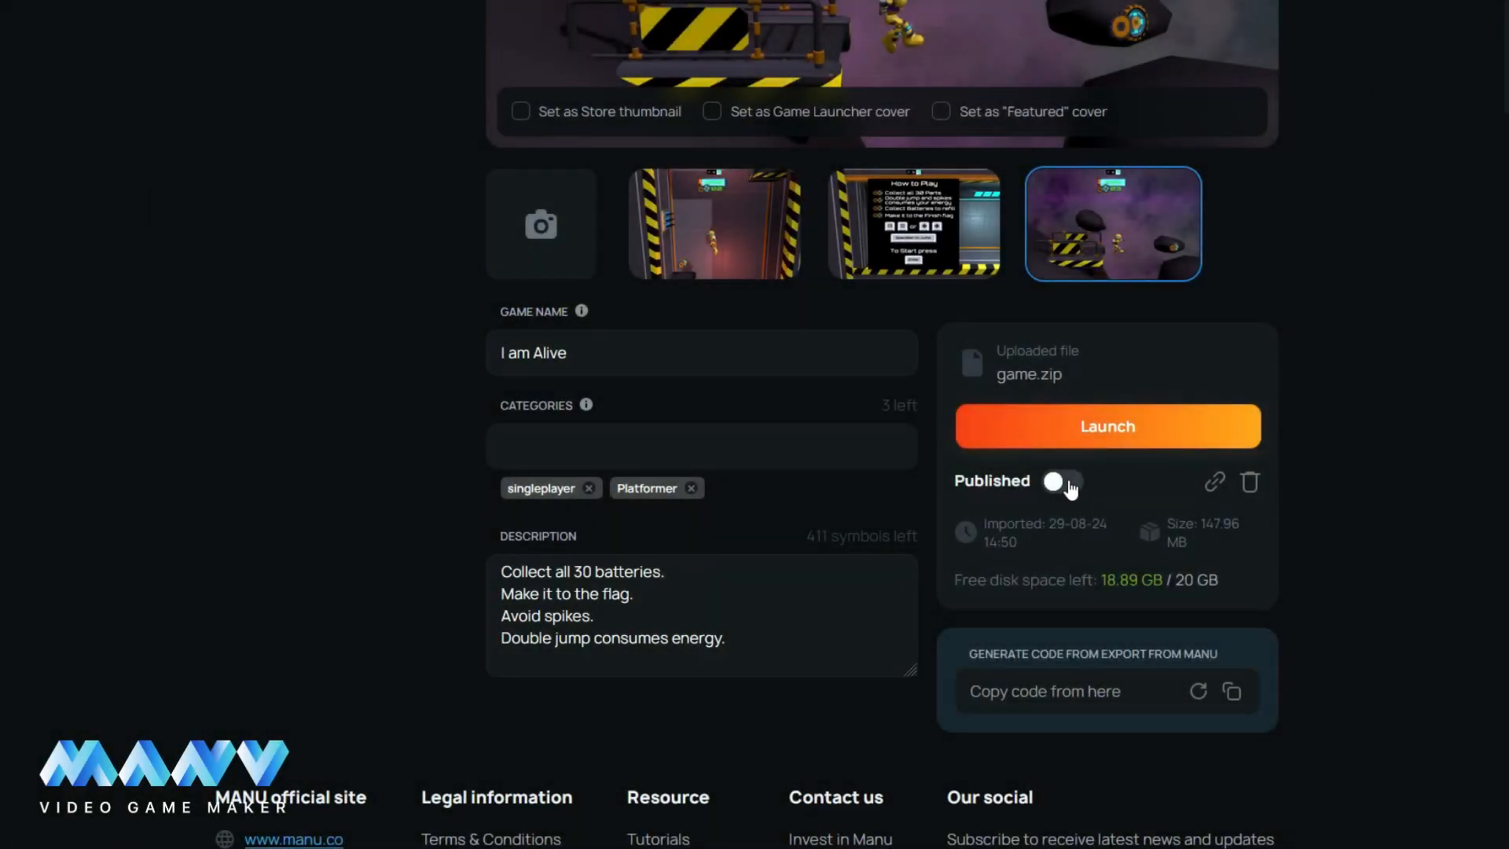
Set the uploaded game to Published and open the I am Alive page from the store's New Games.
left_click(1071, 487)
scroll(972, 478, "up", 6)
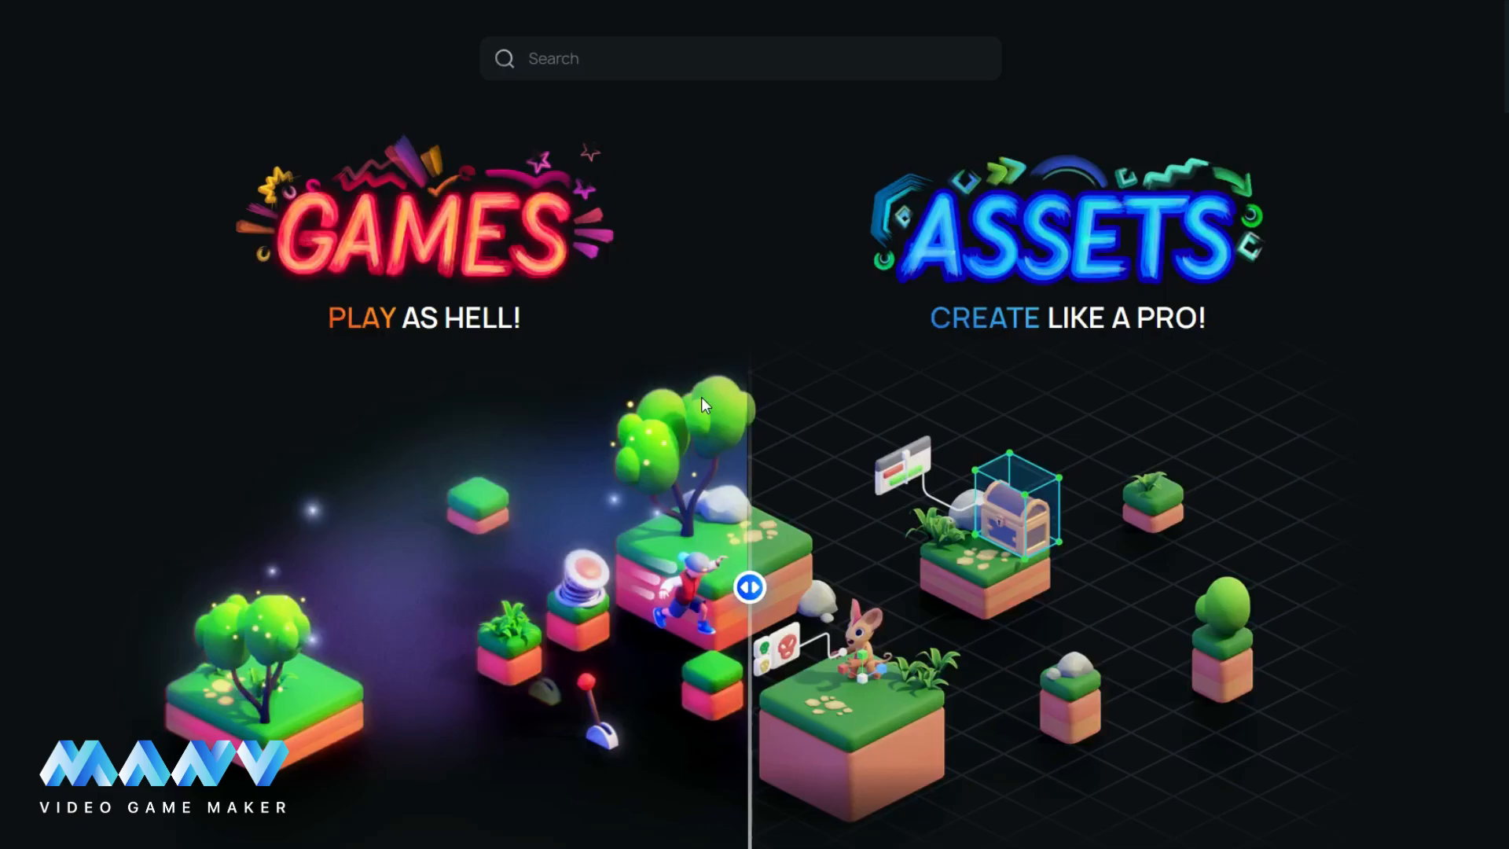
scroll(701, 401, "down", 6)
scroll(701, 397, "down", 1)
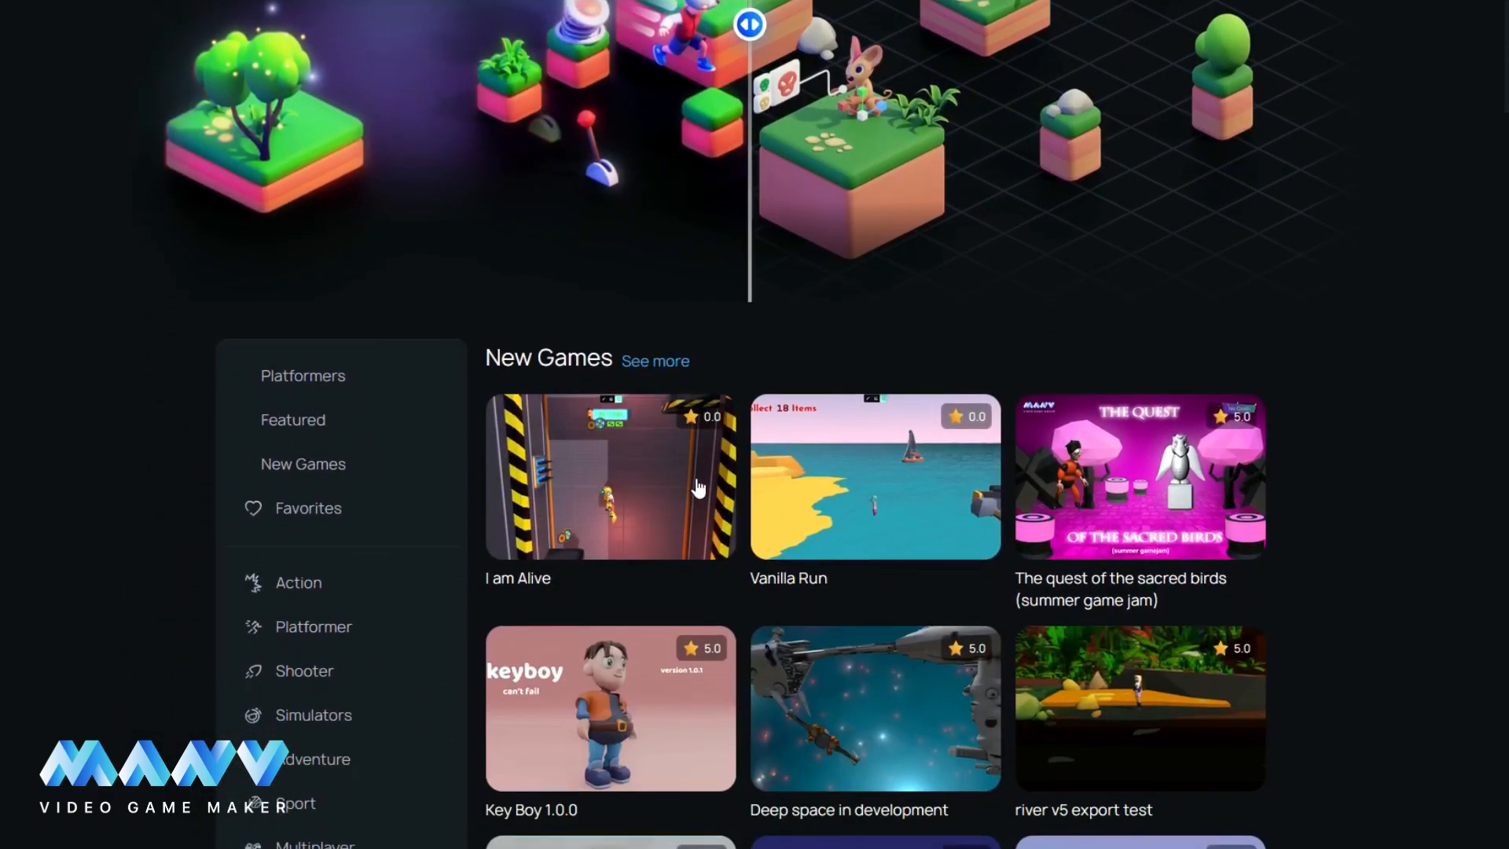
left_click(621, 482)
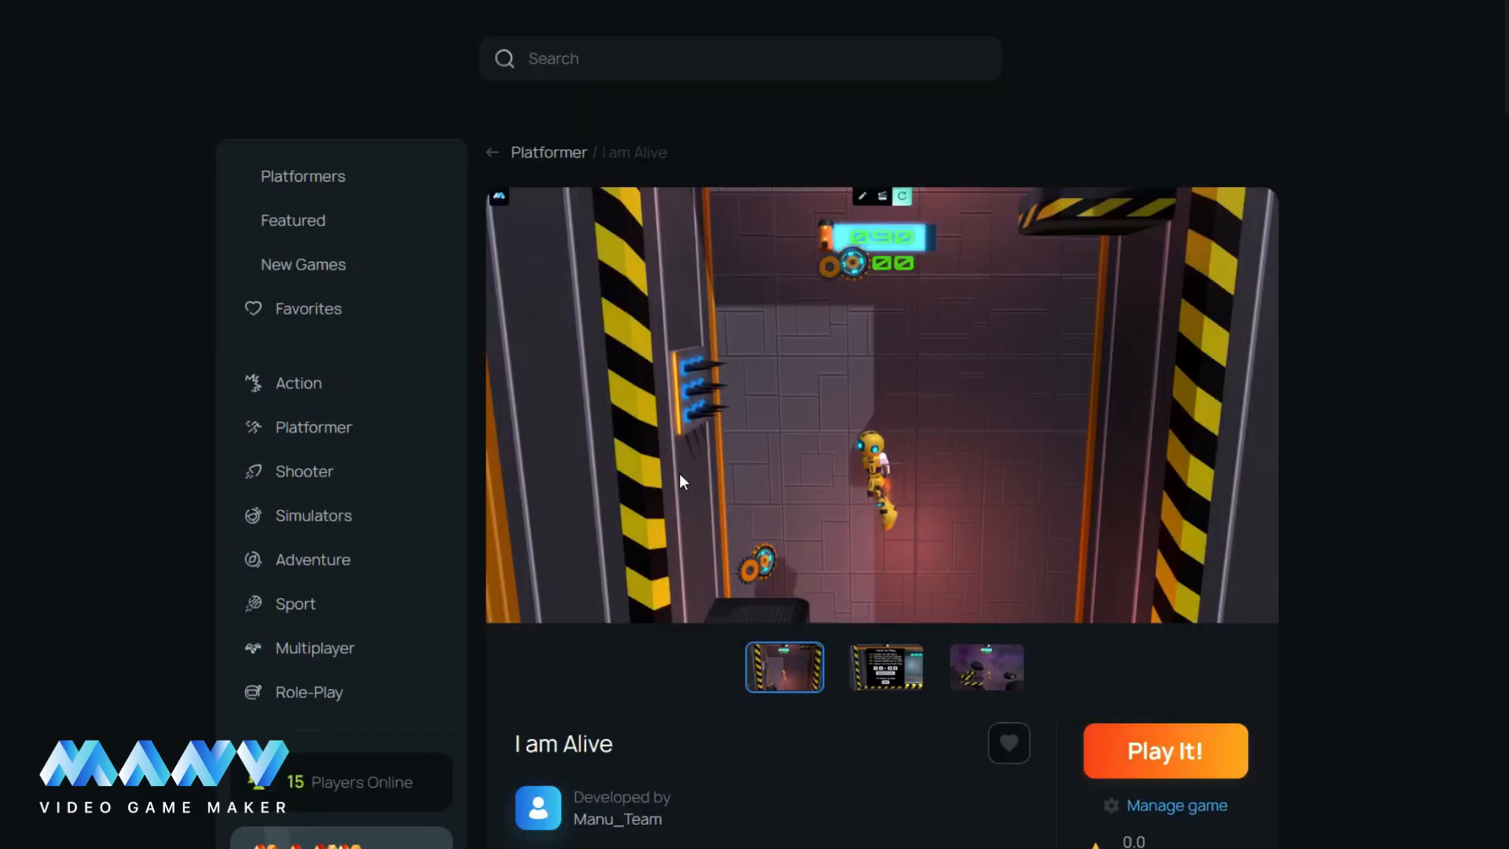
scroll(853, 473, "down", 4)
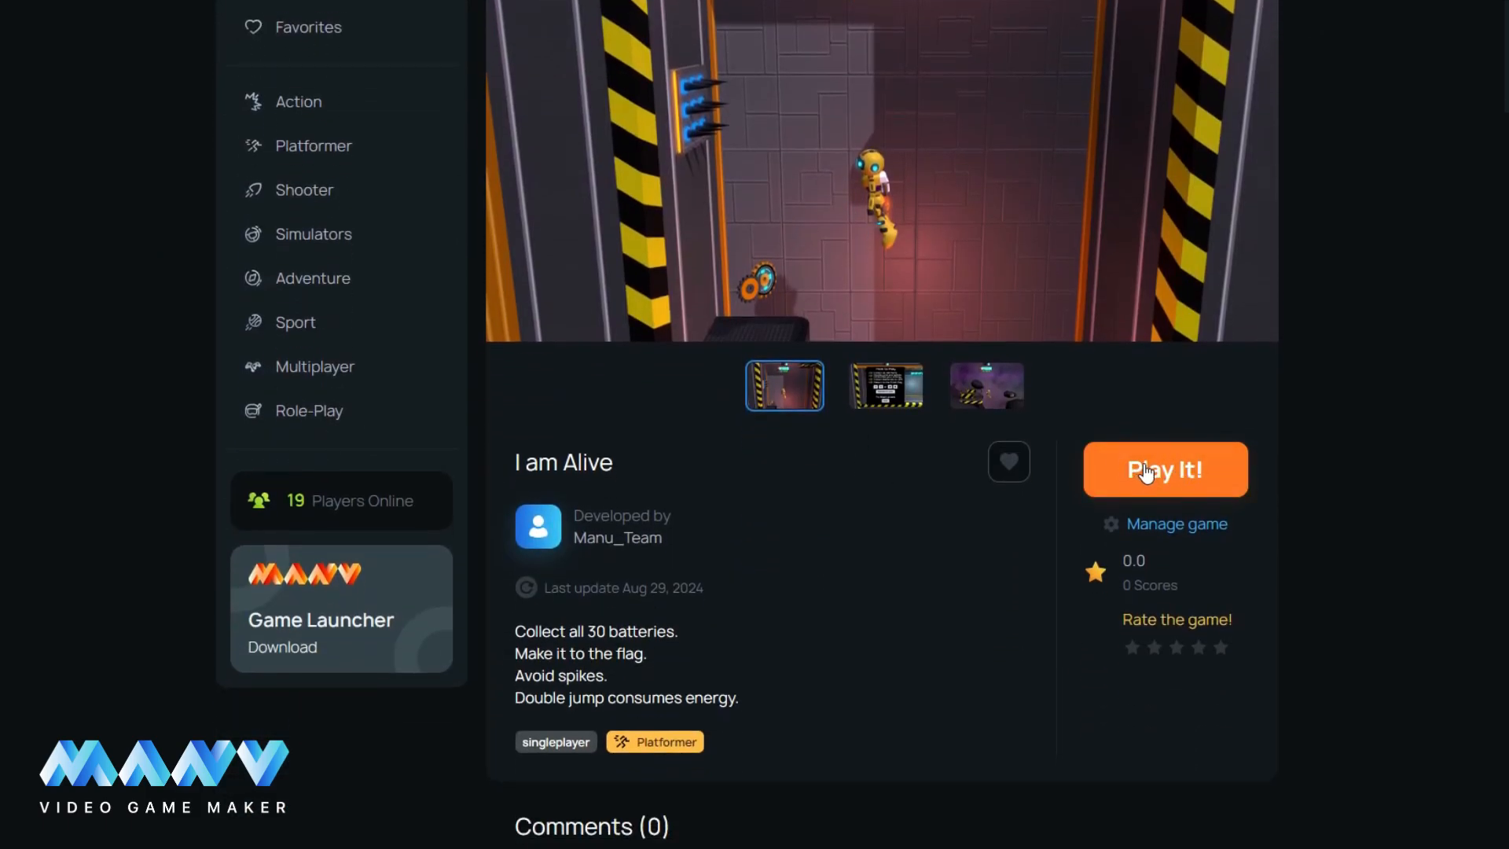
scroll(872, 519, "down", 3)
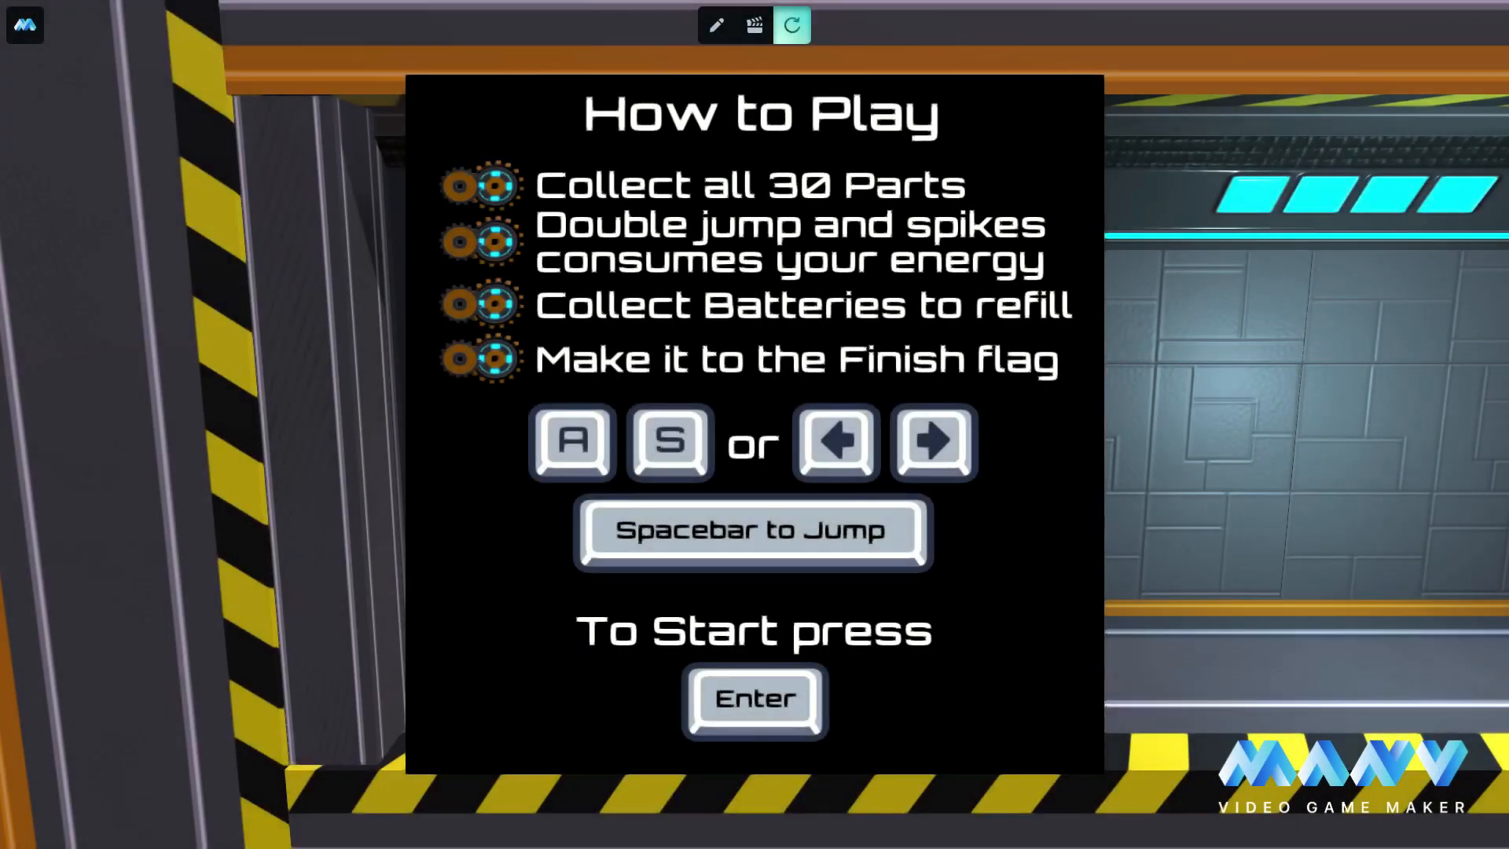
Play the published game from its instructions screen and run right to collect the first gear in the lower corridor.
key("Return")
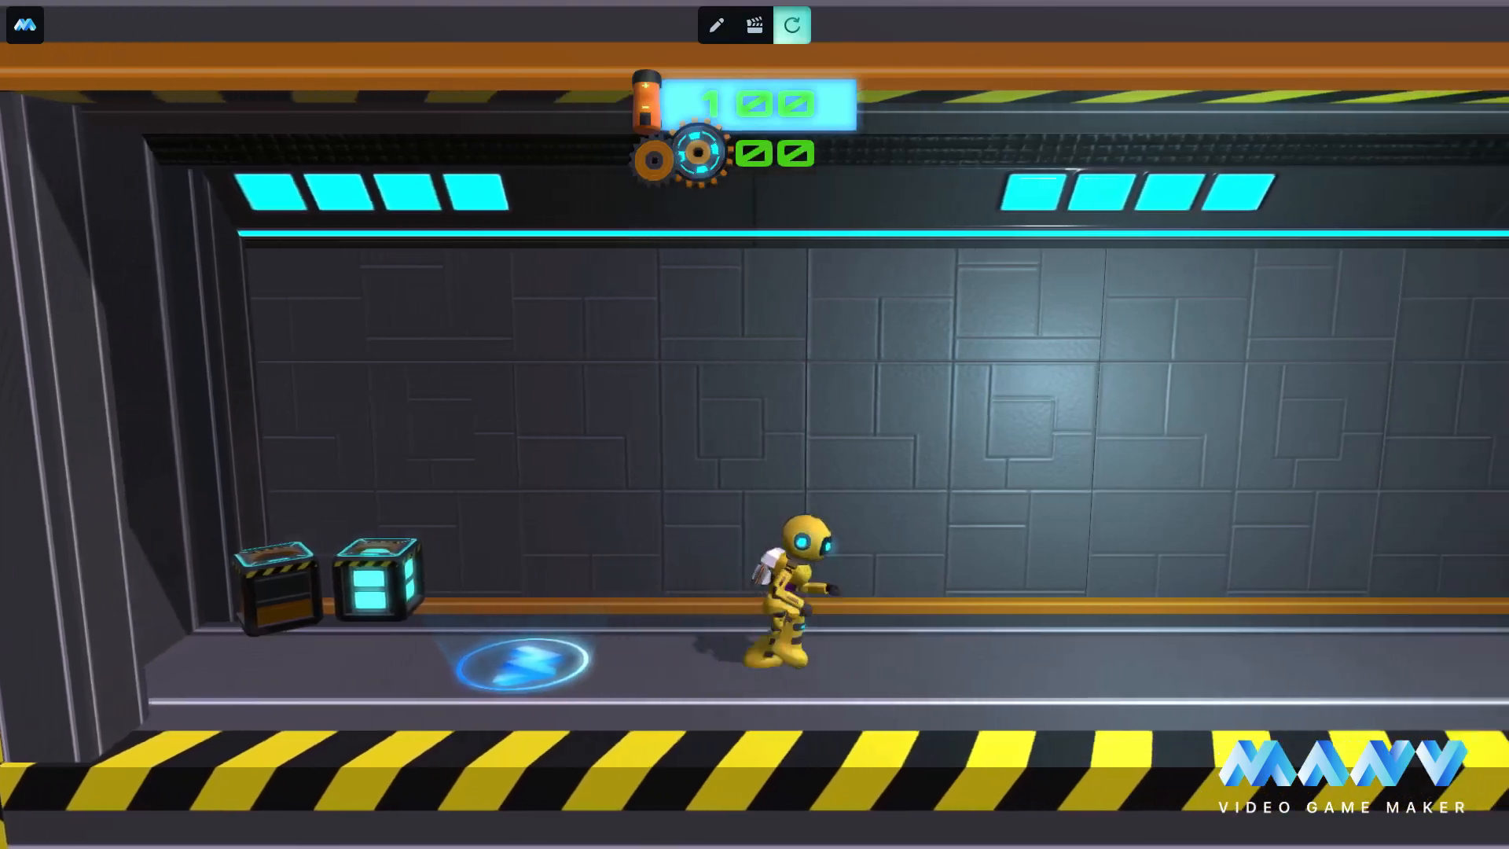
key("d")
key("space")
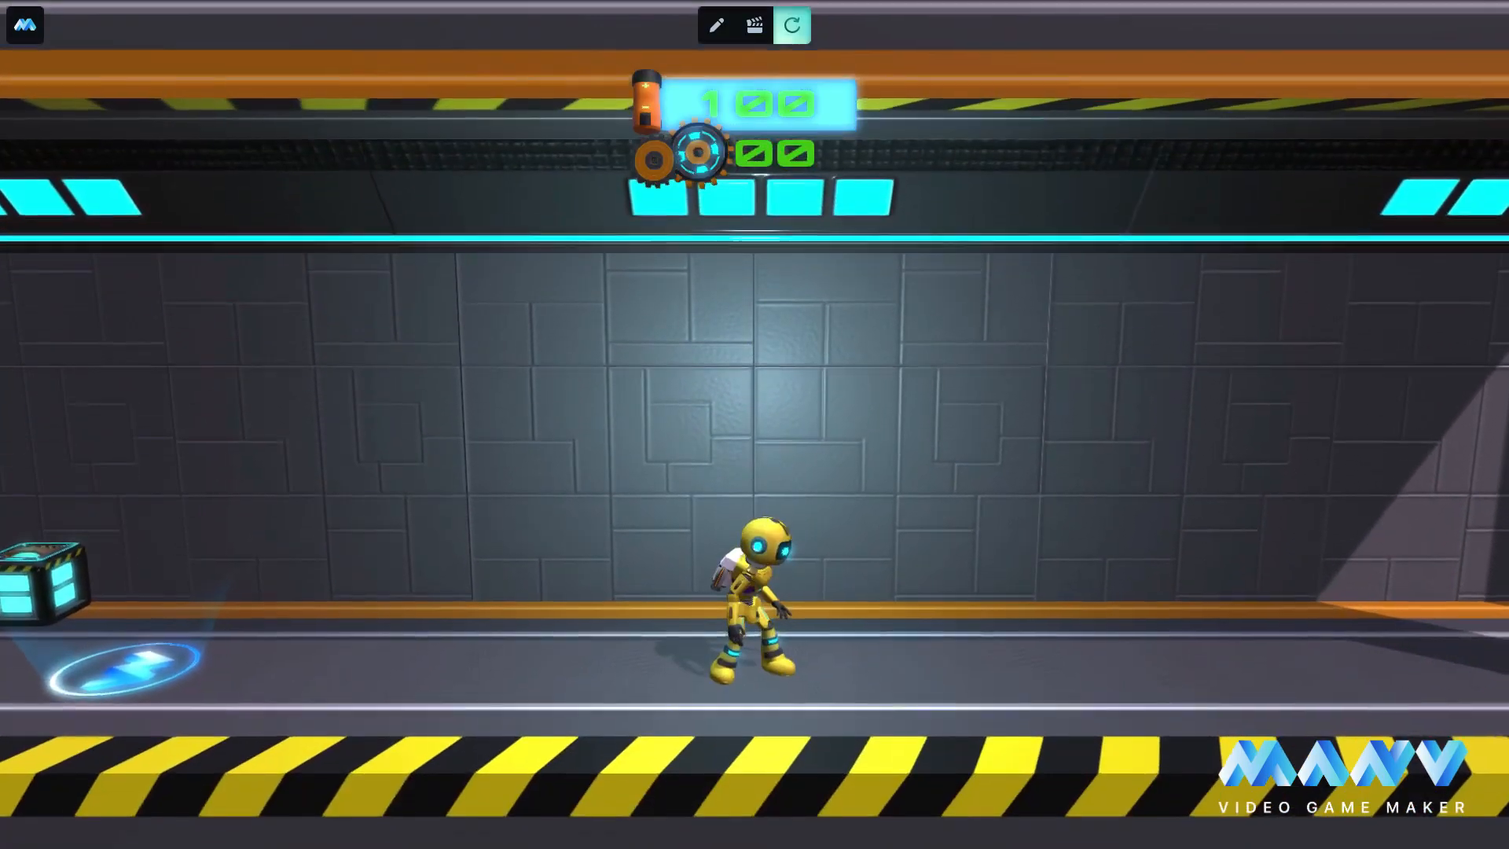
key("d")
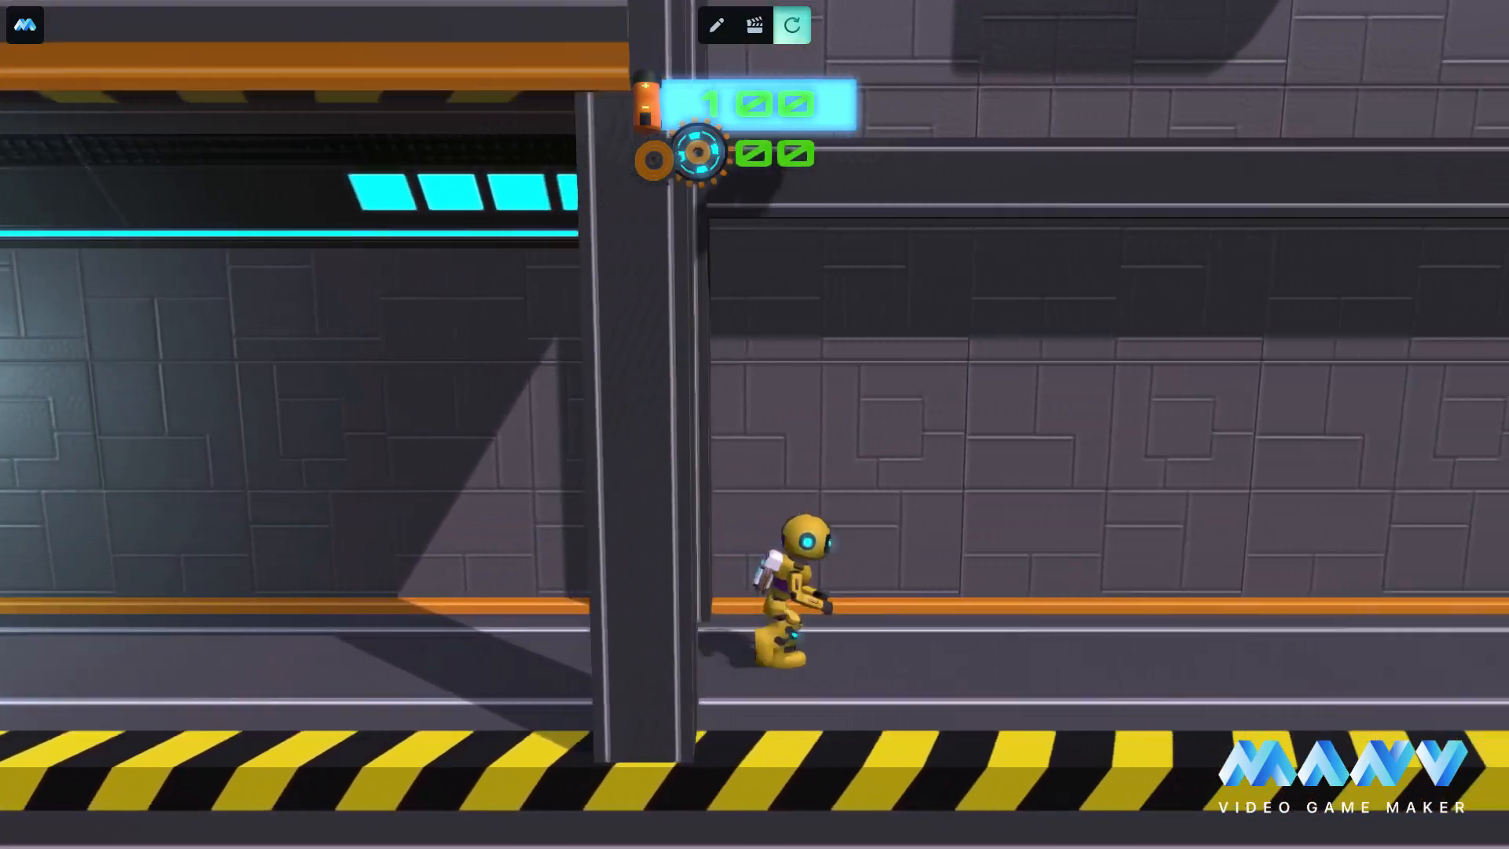
key("d")
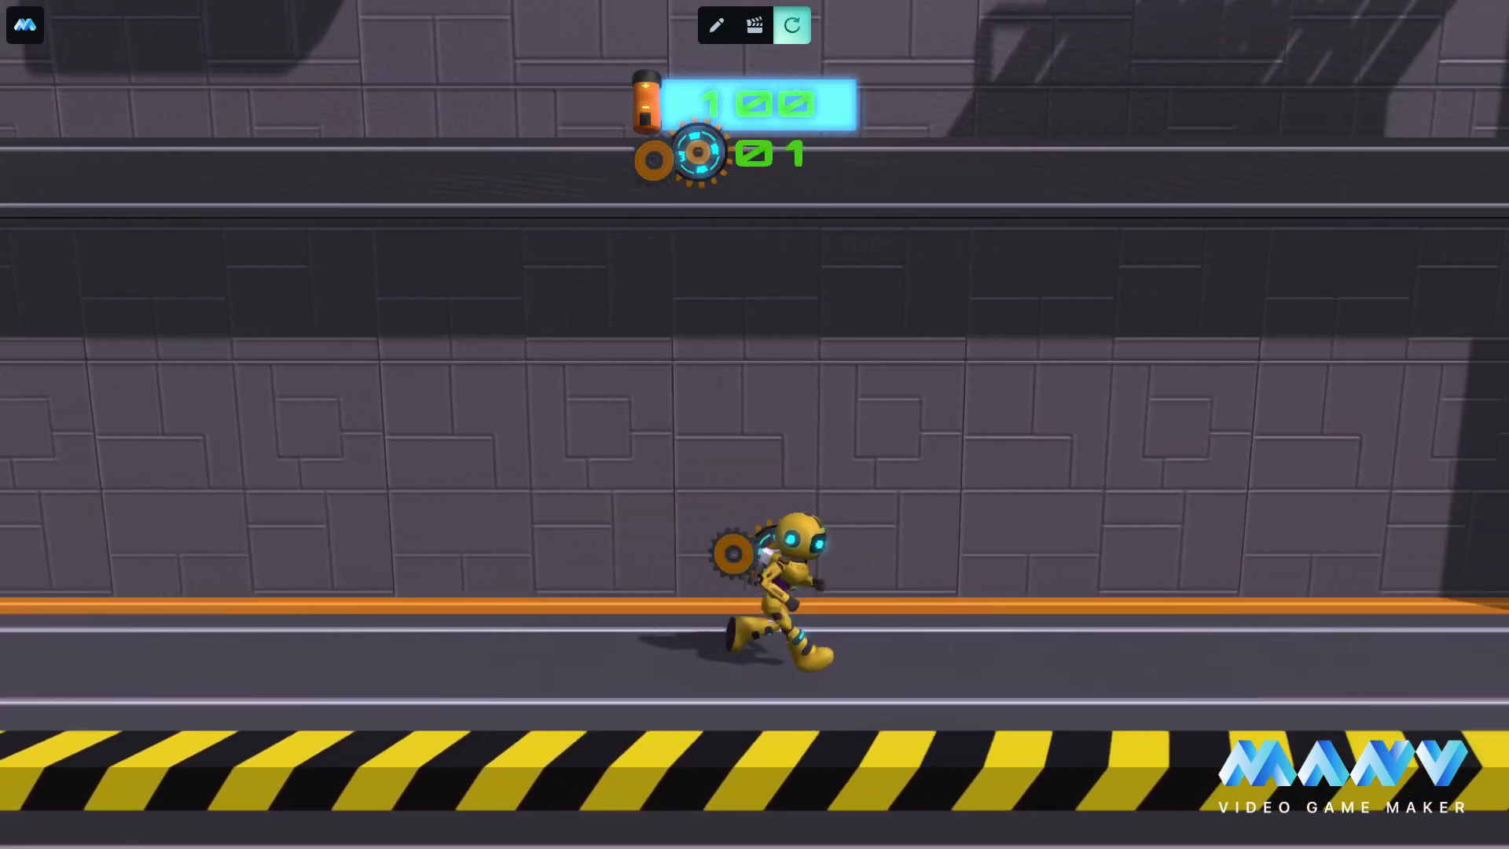
Run left and double-jump to the upper floor, collect the gears there and continue onto the platforms outside.
key("a")
key("space")
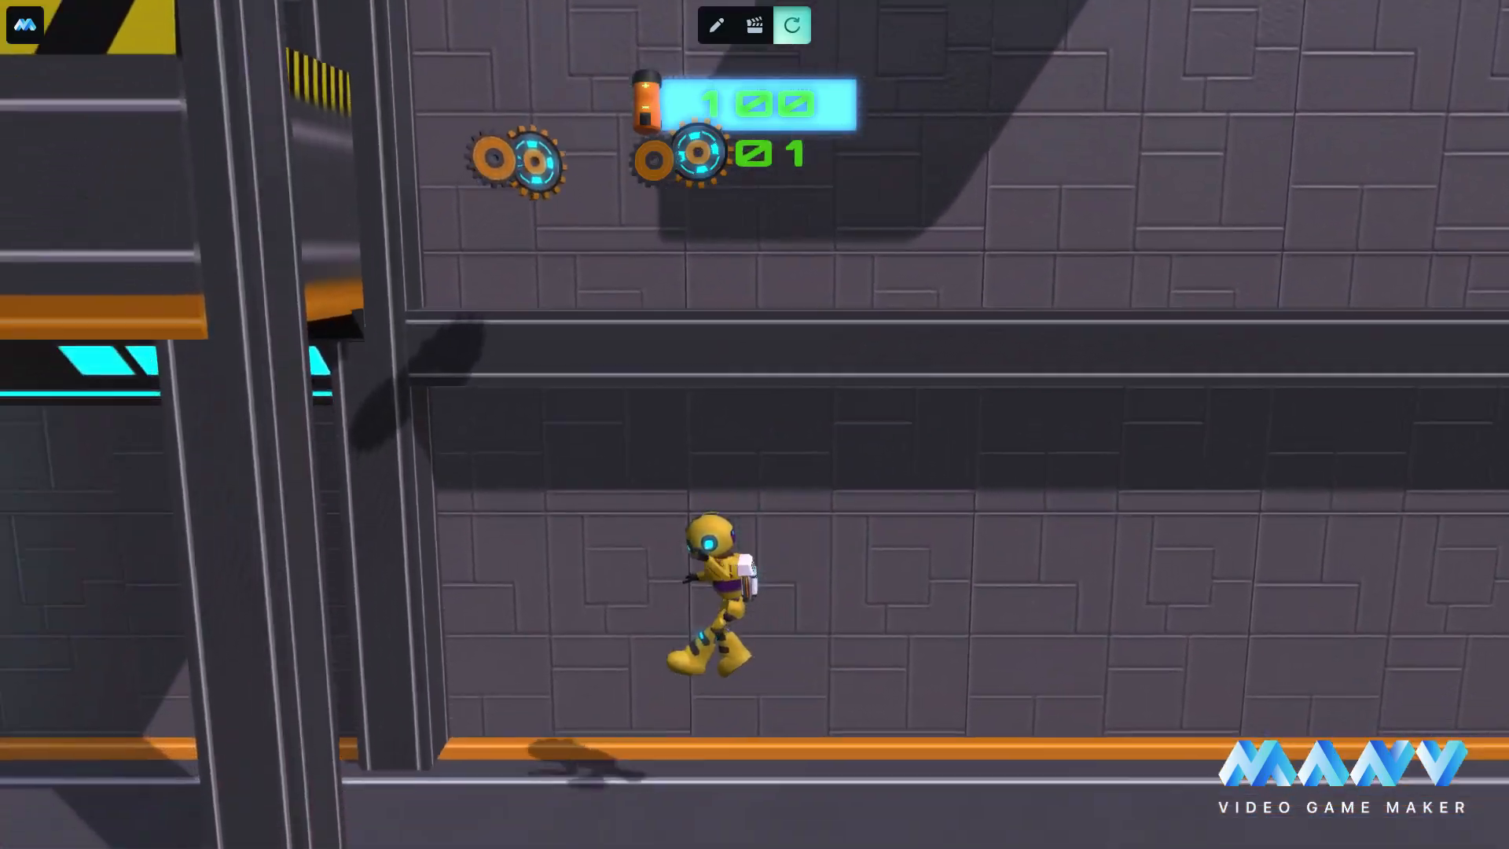
key("a")
key("space")
key("space")
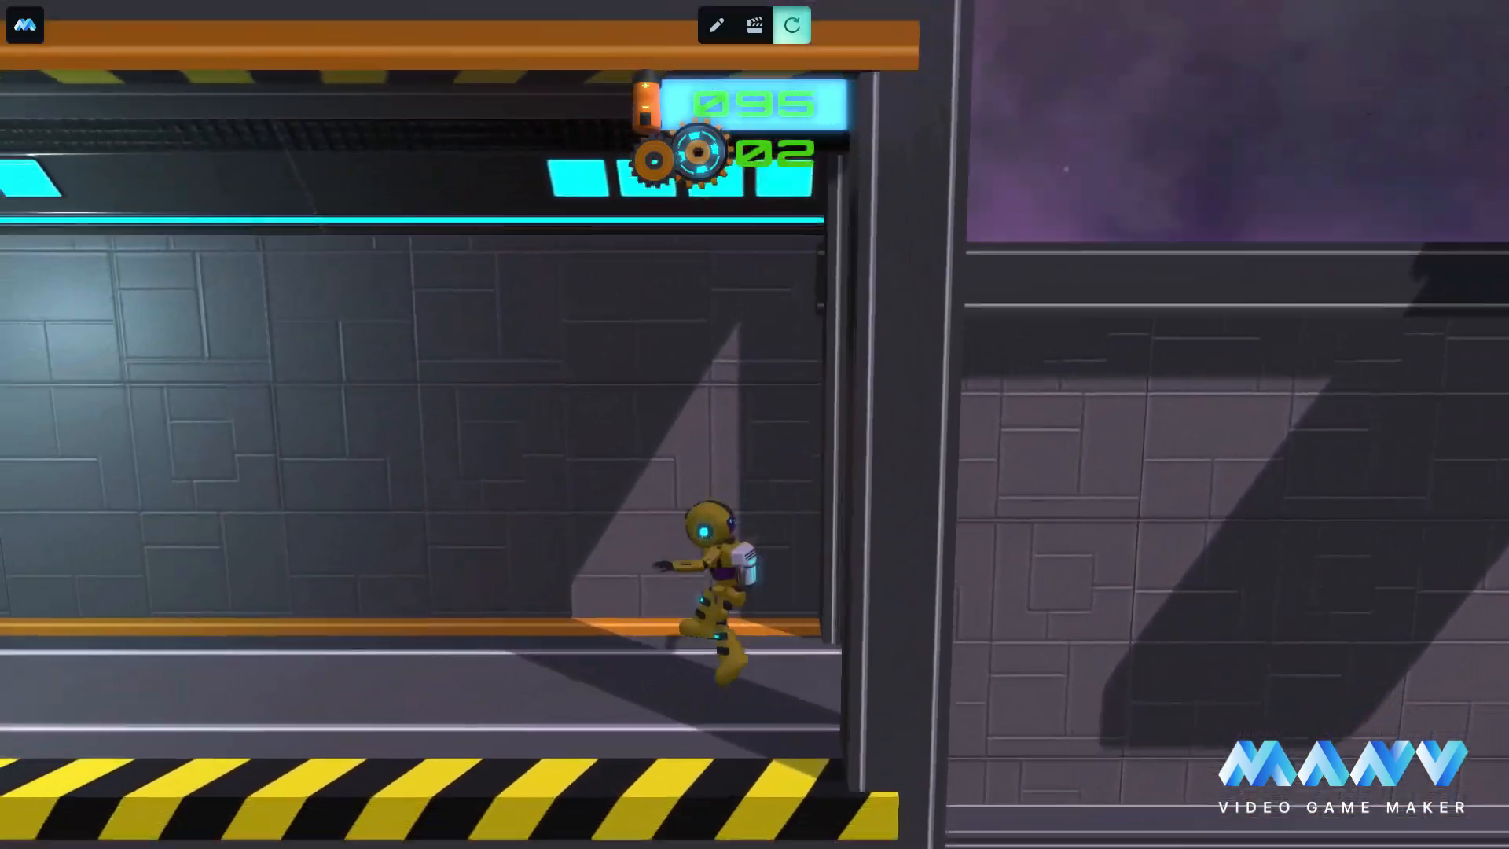
key("a")
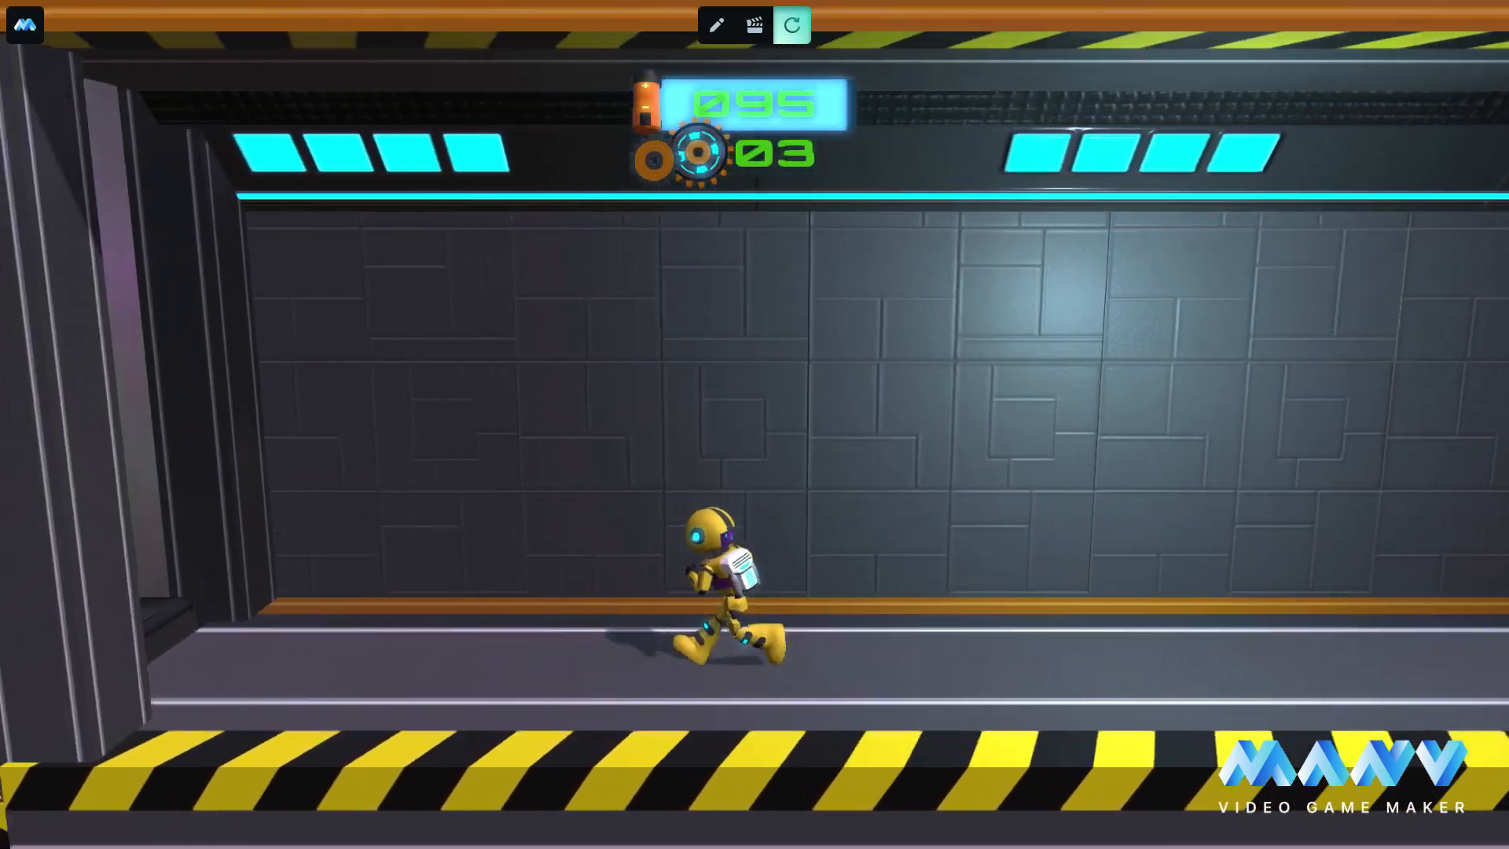
key("a")
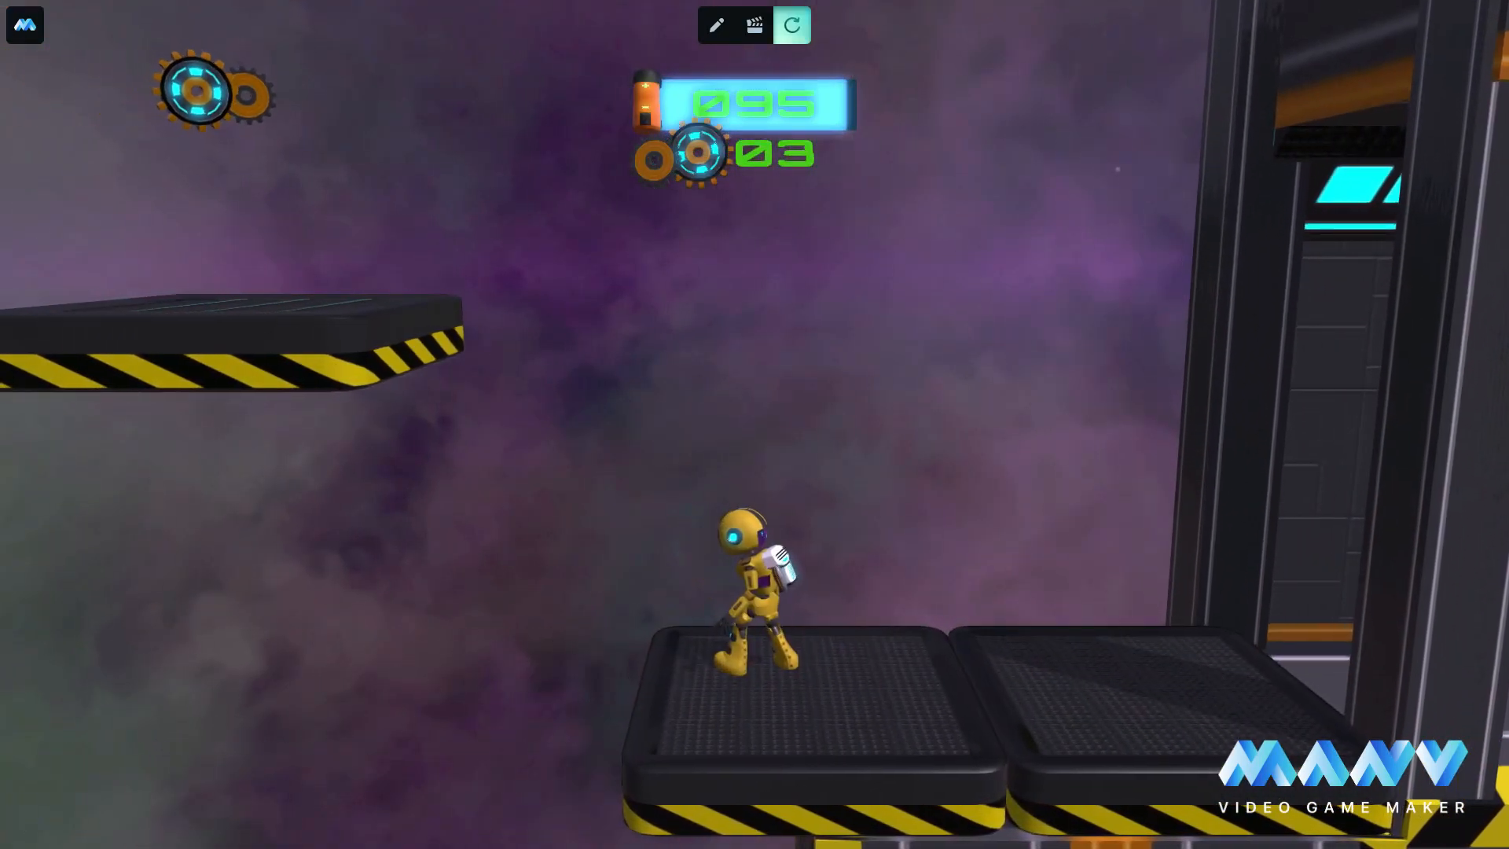
Double-jump to the higher floating platform, collect its gear and board the round moving platform.
key("space")
key("a")
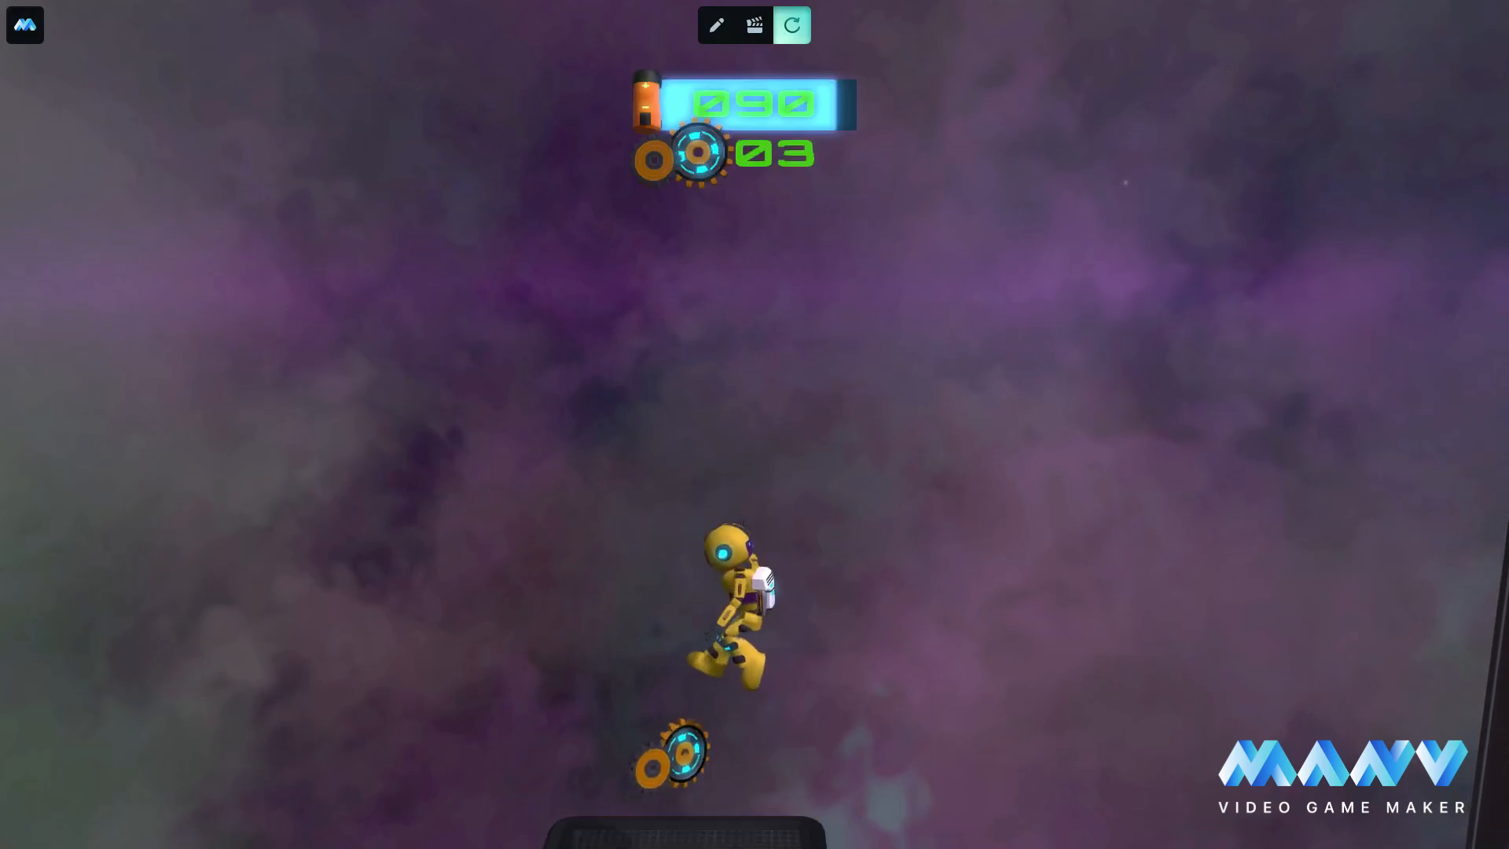
key("a")
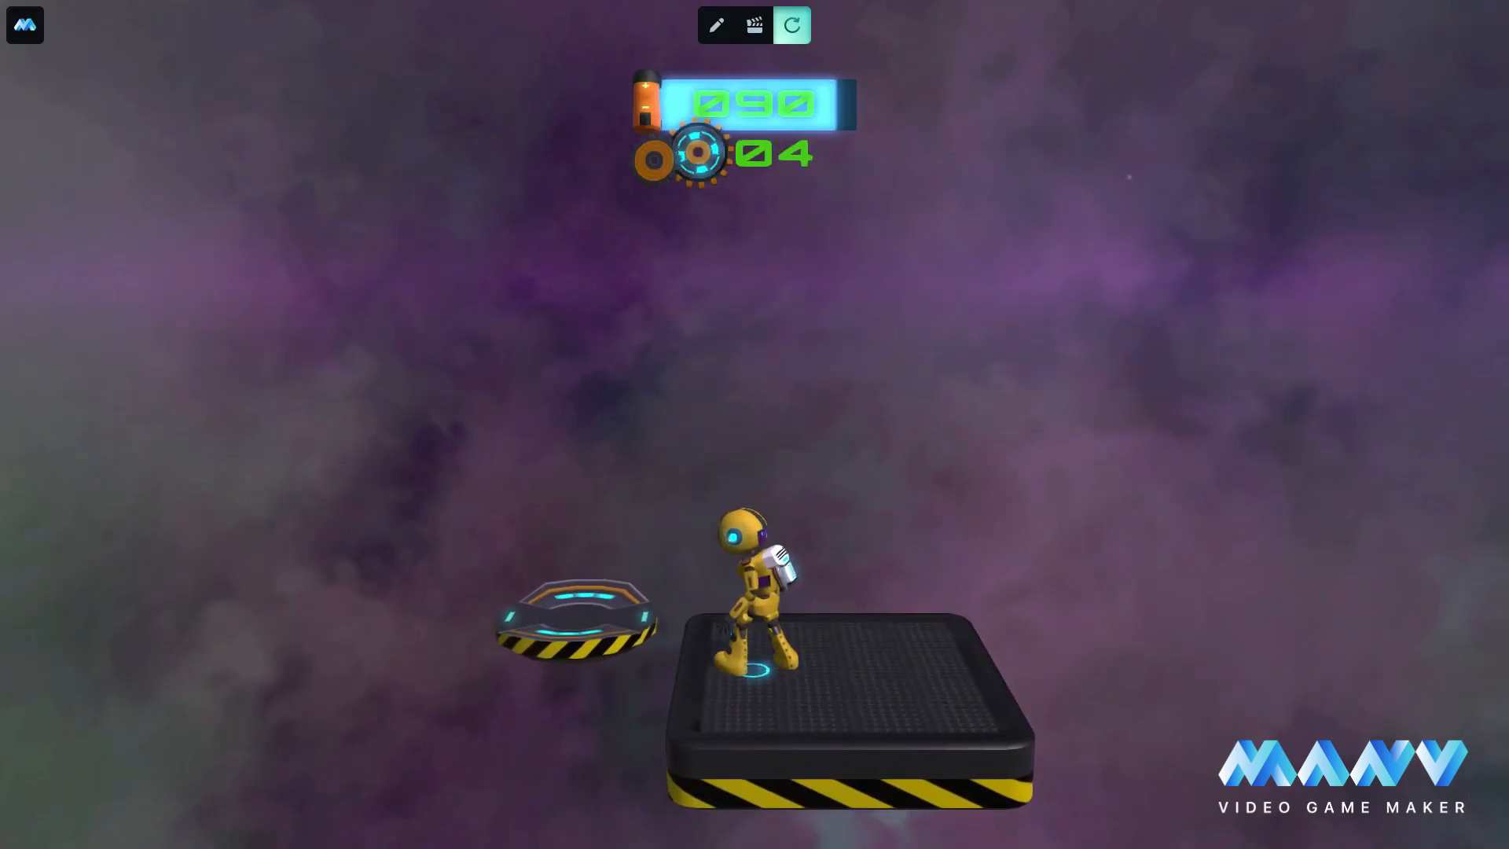
key("a")
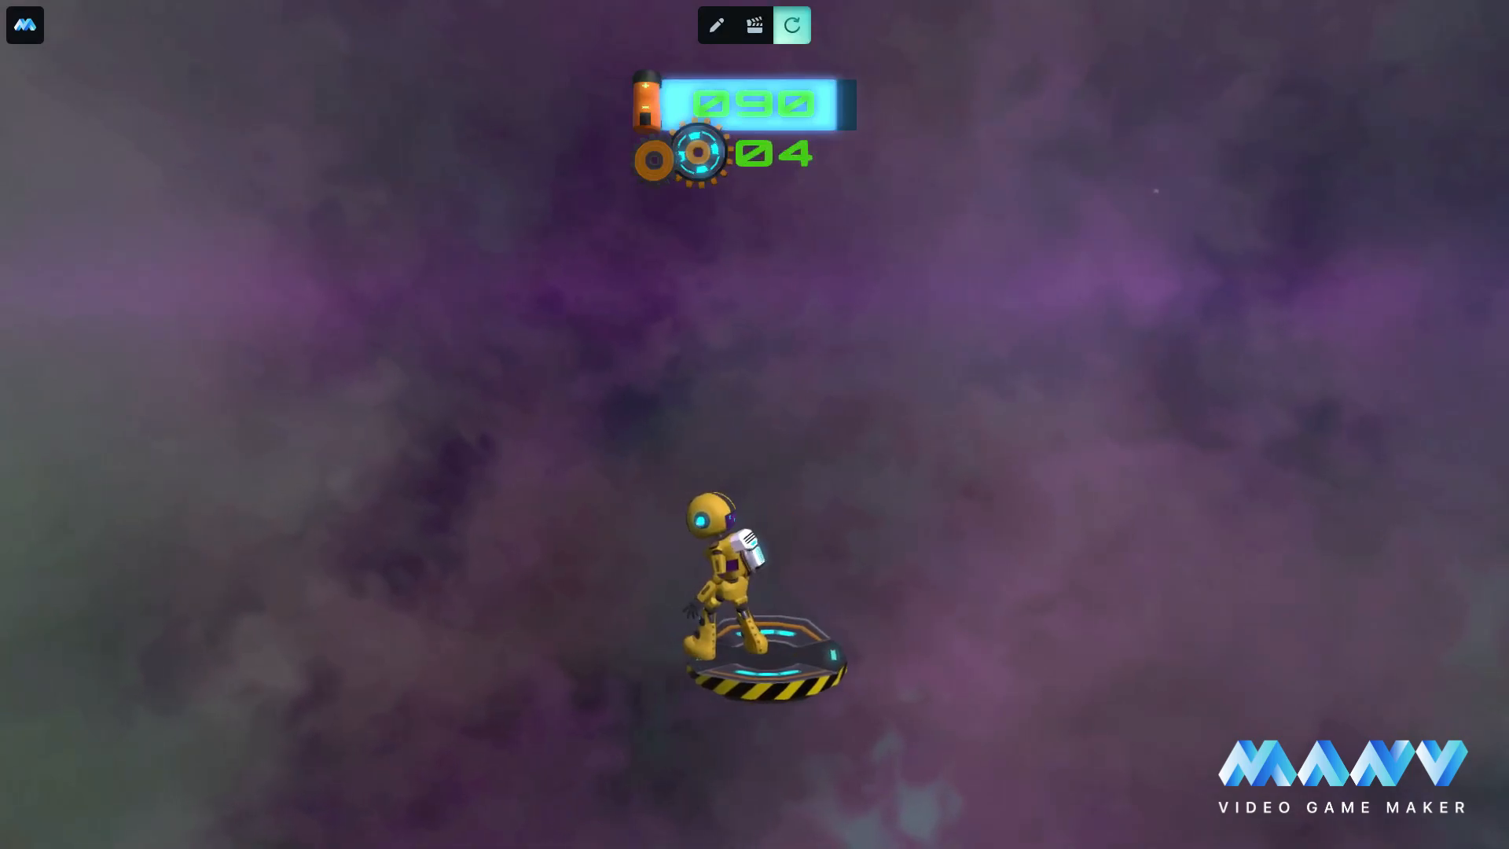
Jump off the moving platform and double-jump right across the striped floating platforms to collect the next gear.
key("space")
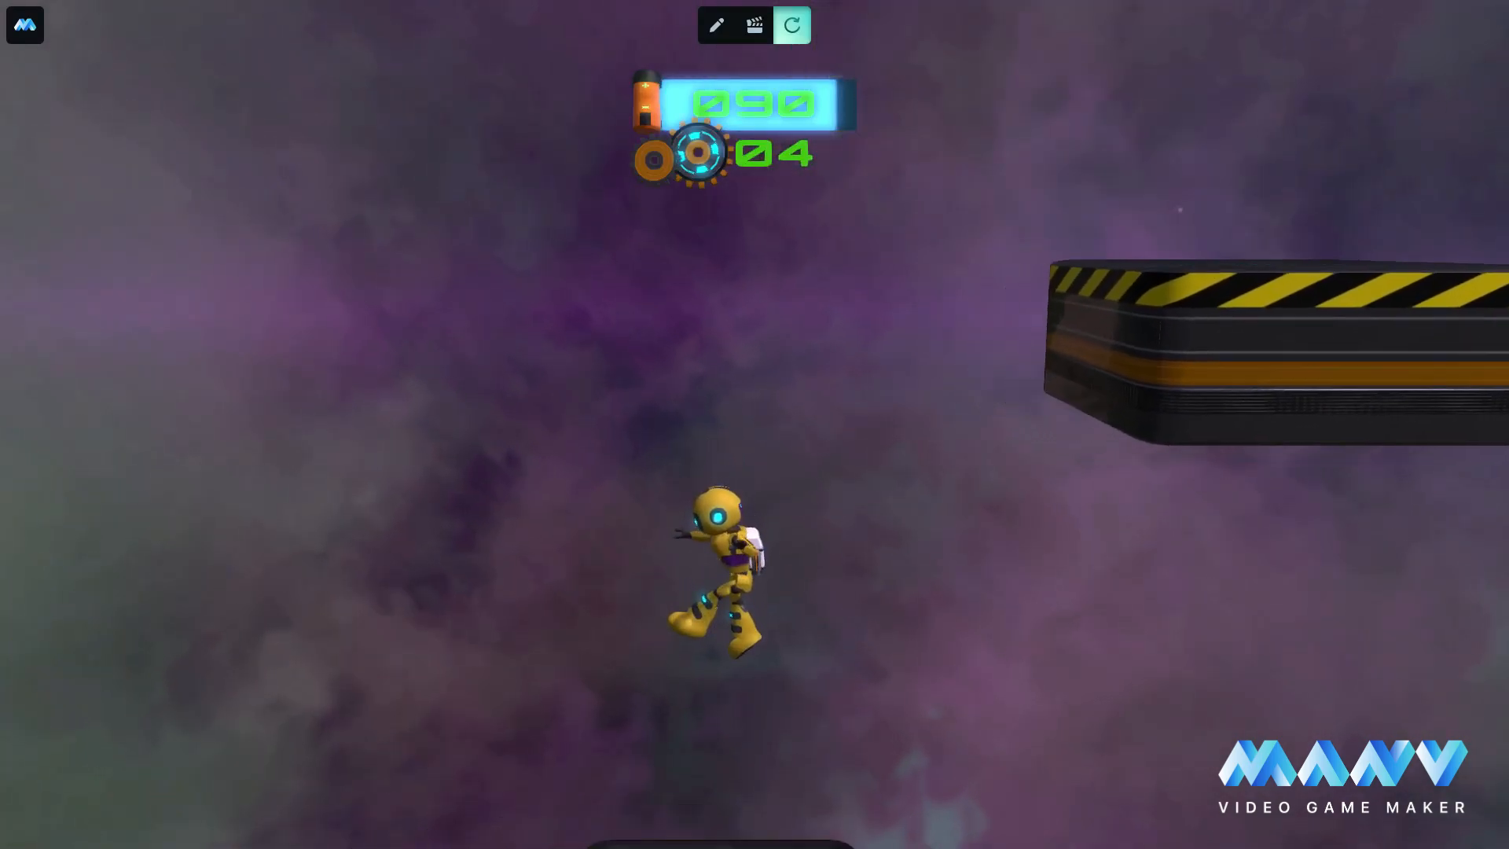
key("d")
key("space")
key("space")
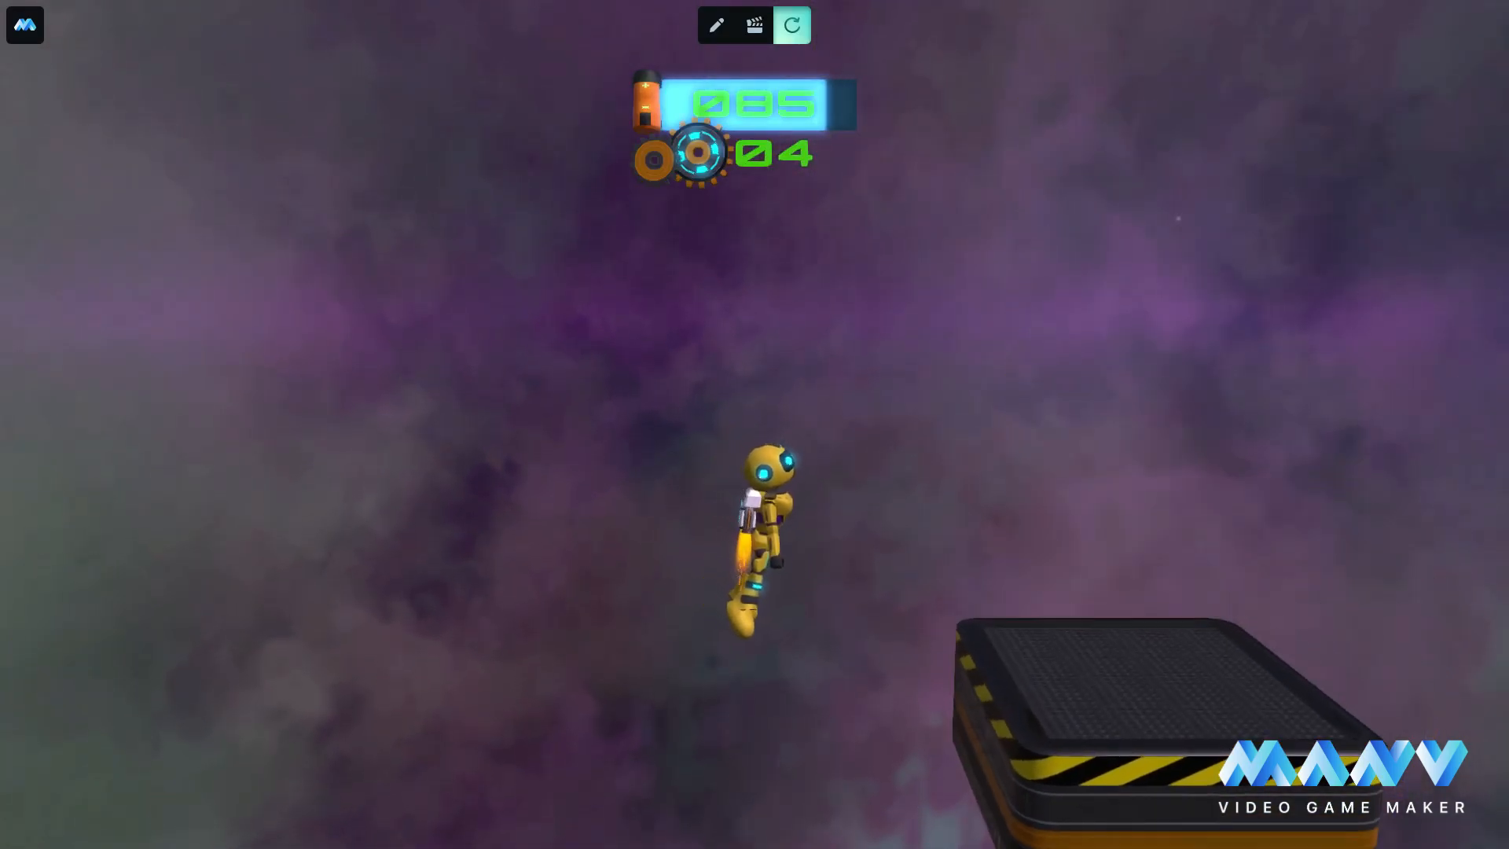
key("space")
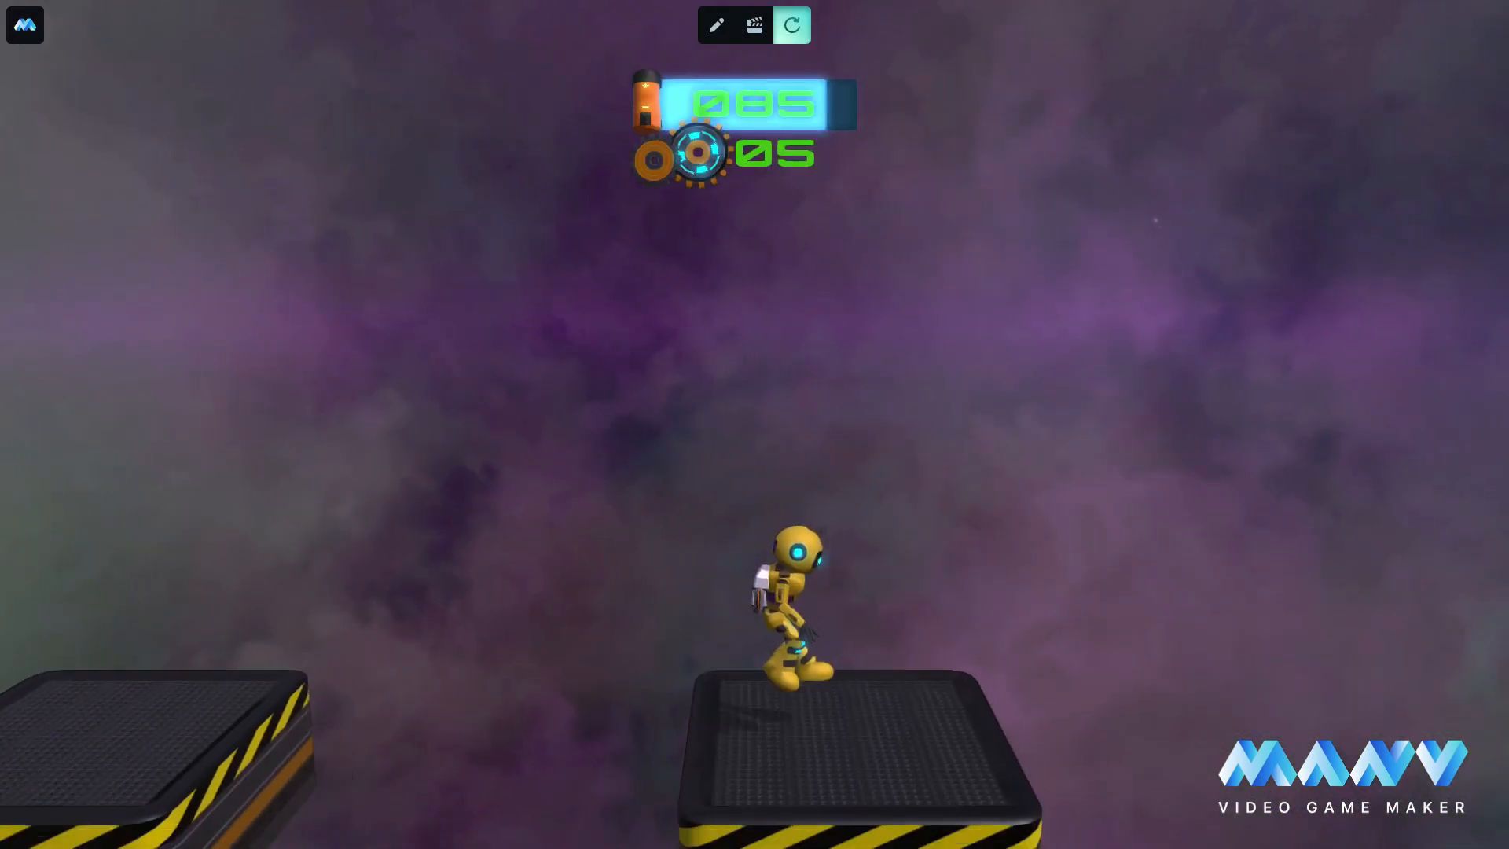
Run up the ramp and jump right along the upper walkway, collecting gears up to the railed platforms.
key("space")
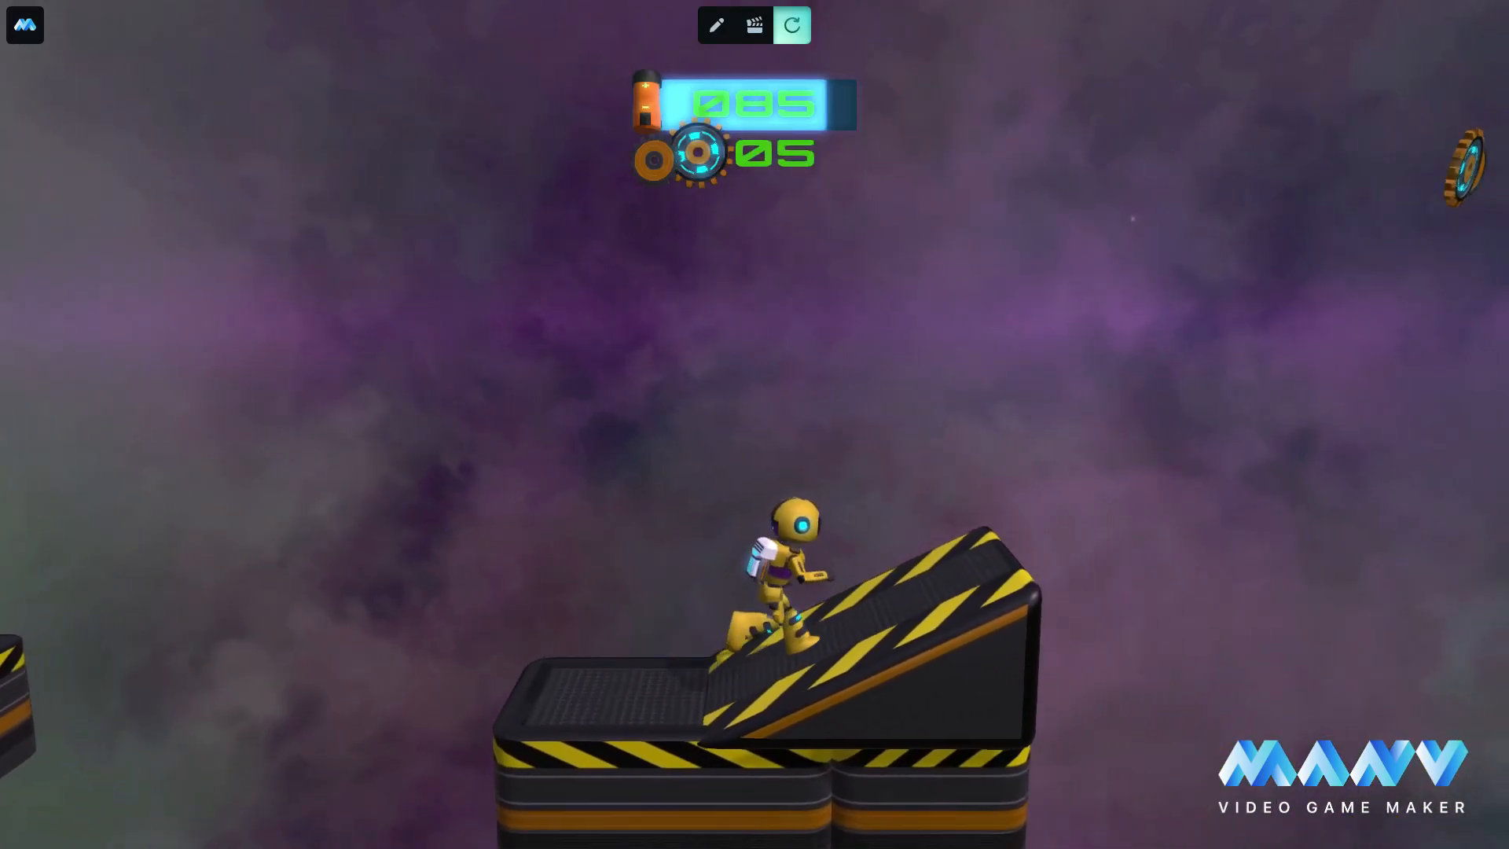
key("space")
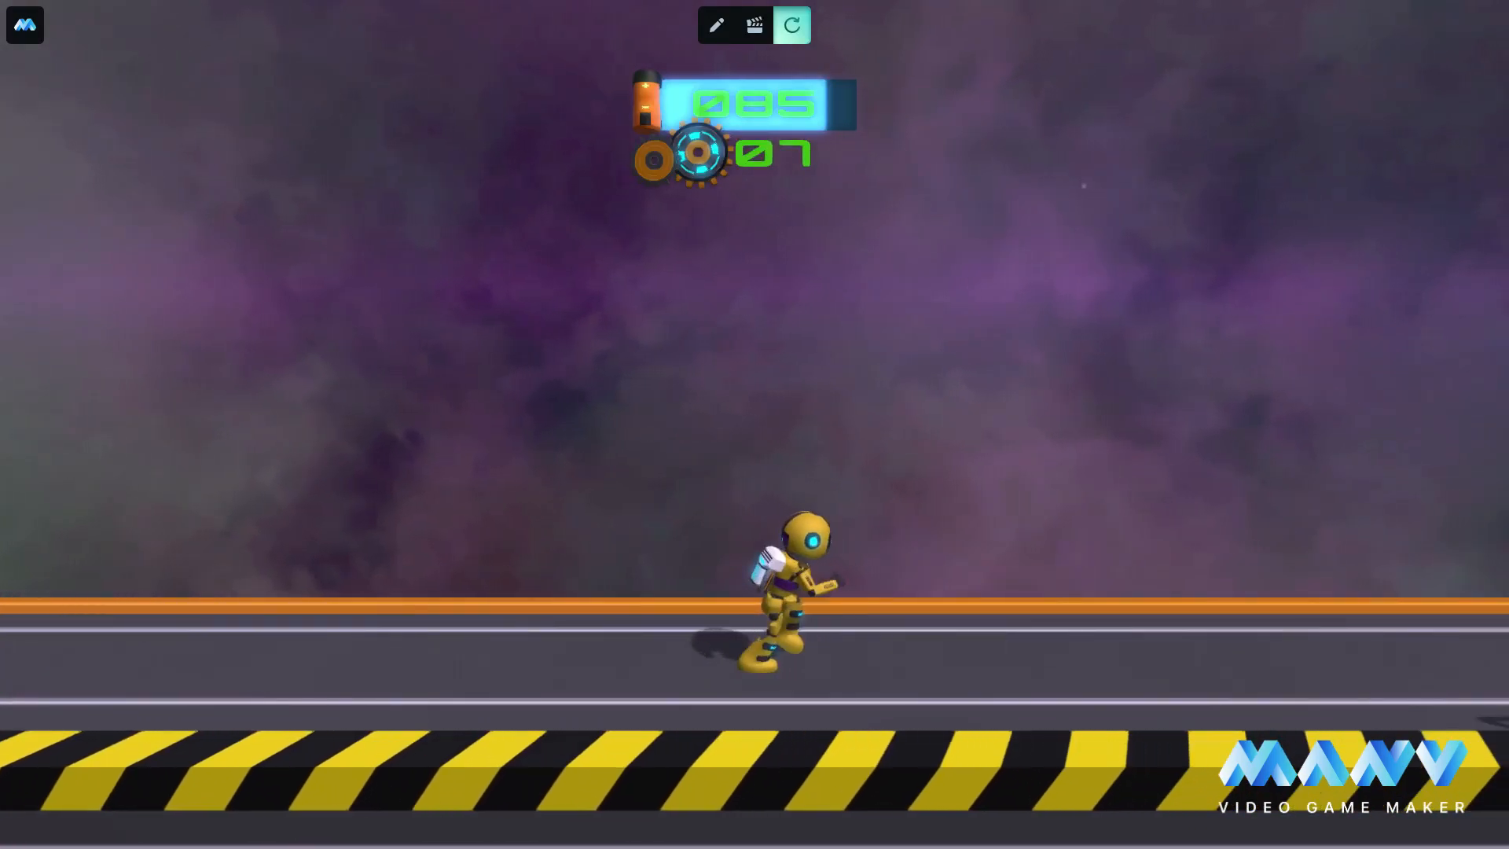
key("space")
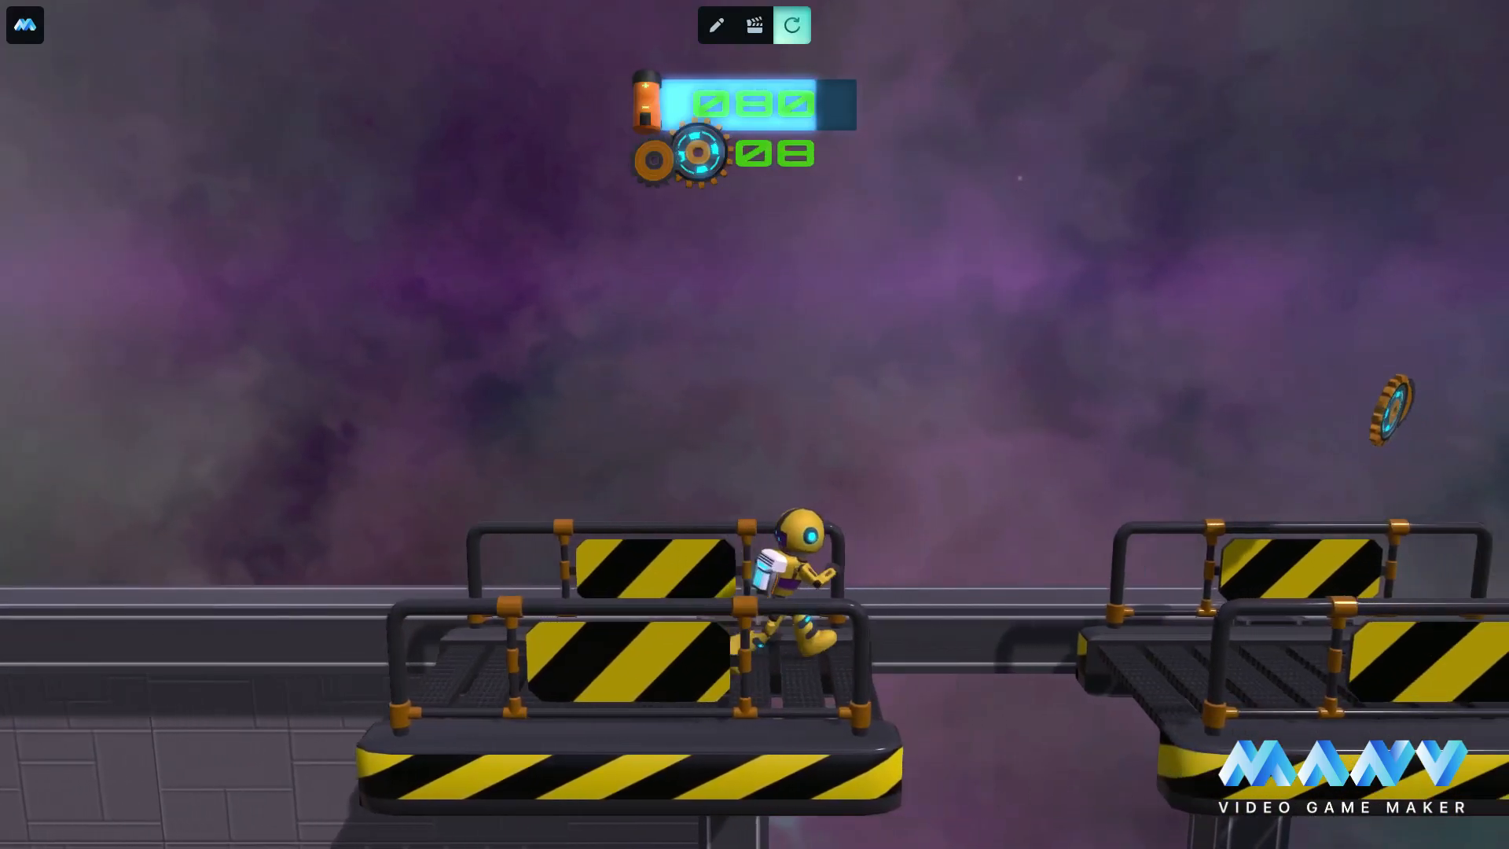
key("space")
Run left along the walled floor, double-jump at its end, and head back right down to the floor beside the spikes.
key("Left")
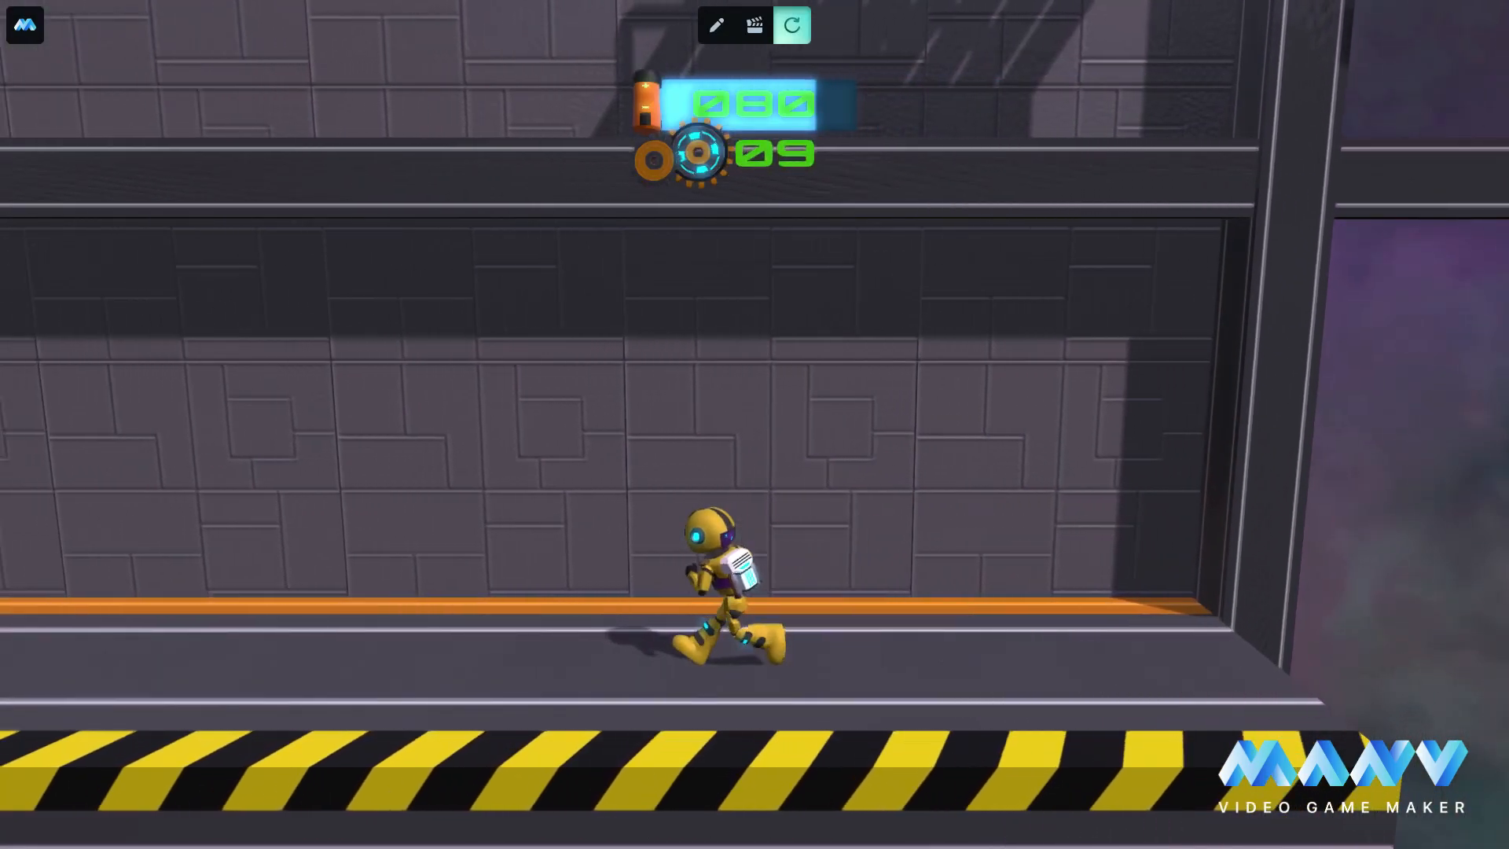
key("space")
key("space")
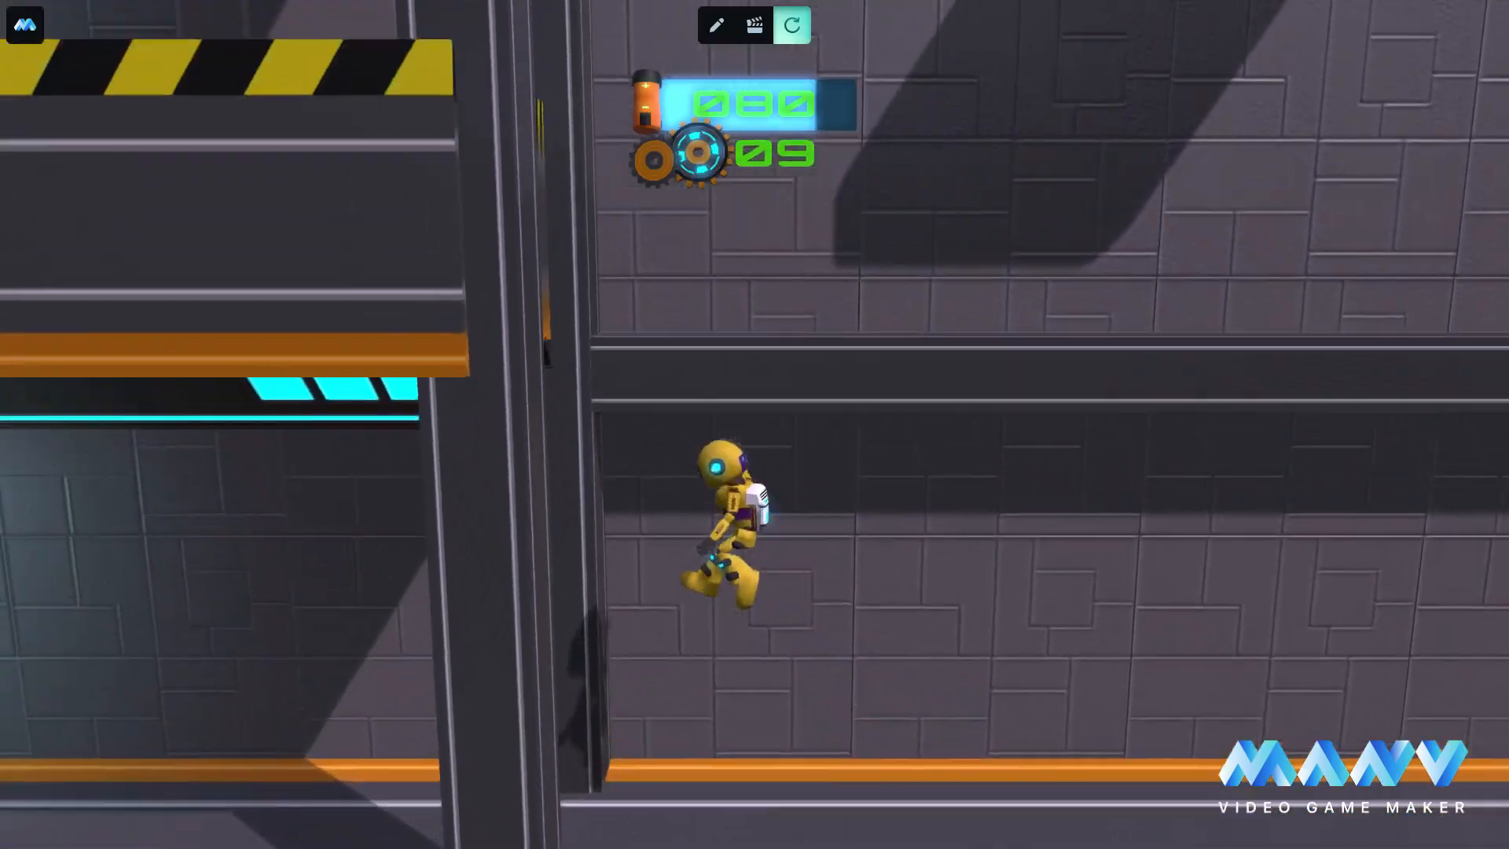
key("Right")
key("space")
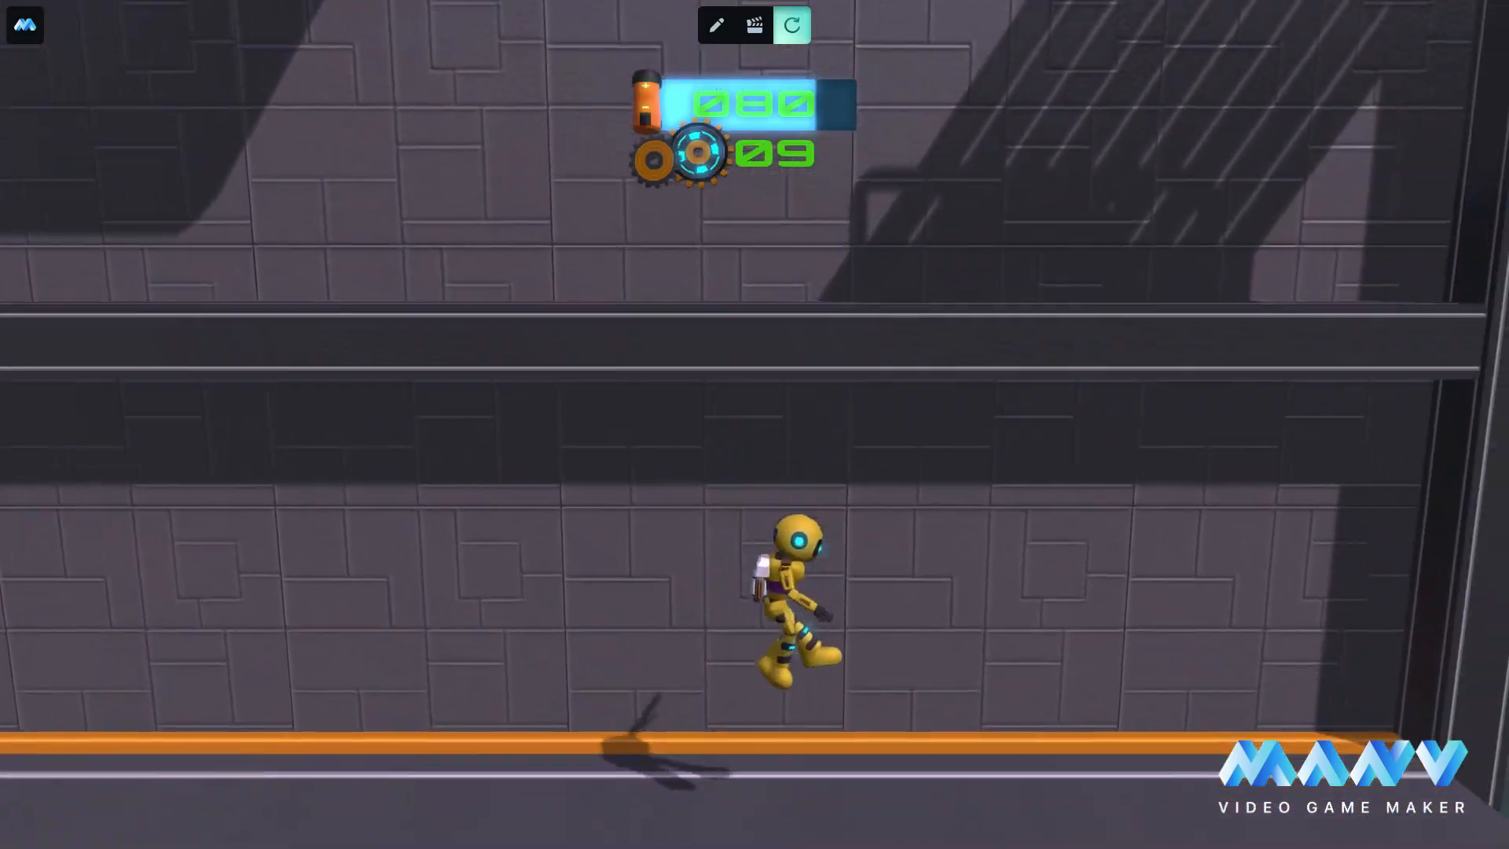
key("Right")
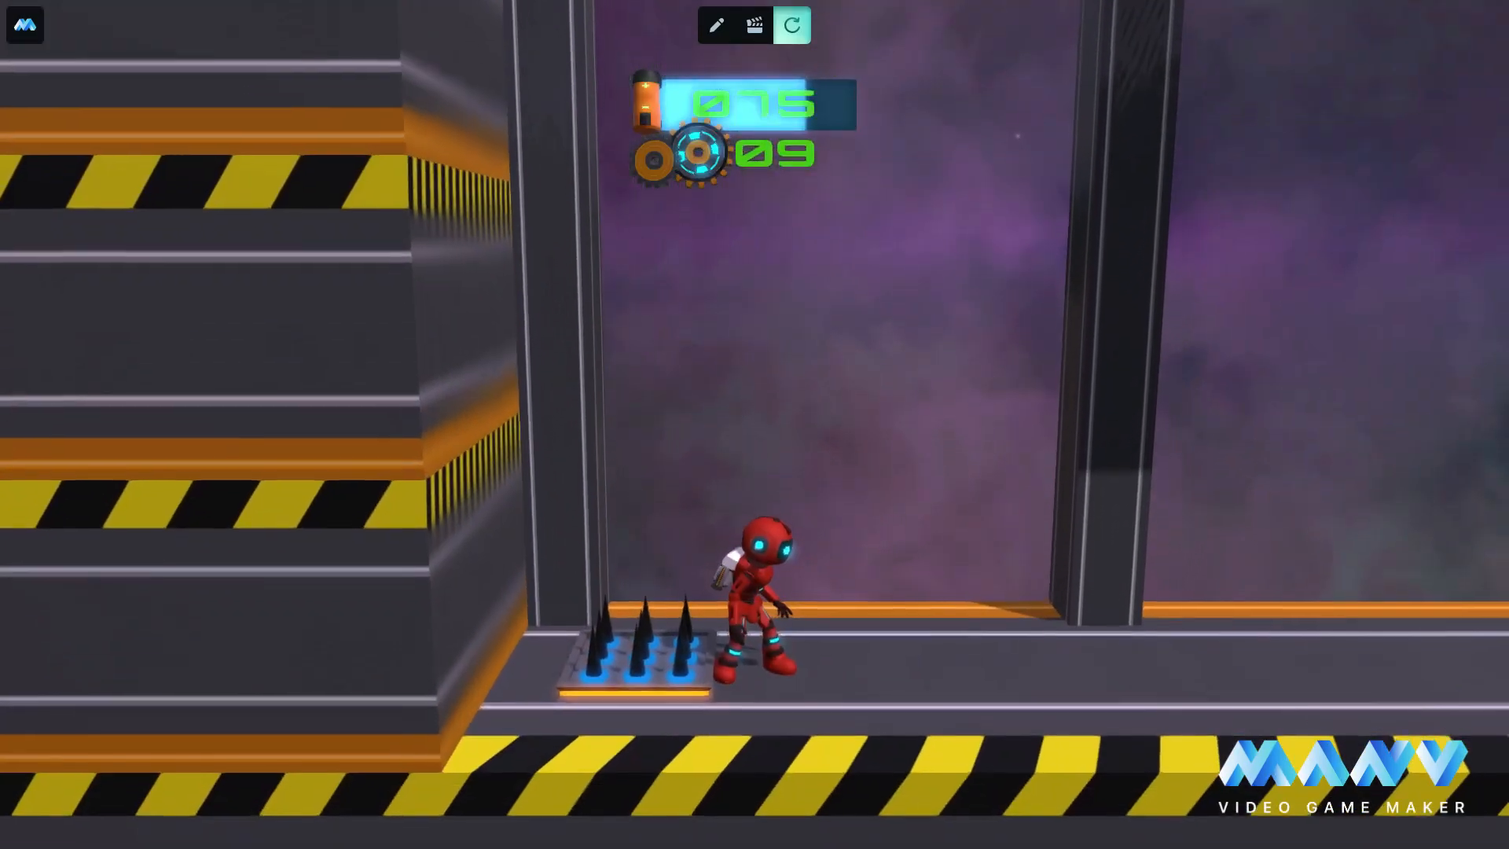
Try to reach the moving platform by double-jumping up to the ramp's end platform, and return to the lower floor.
key("space")
key("space")
key("Right")
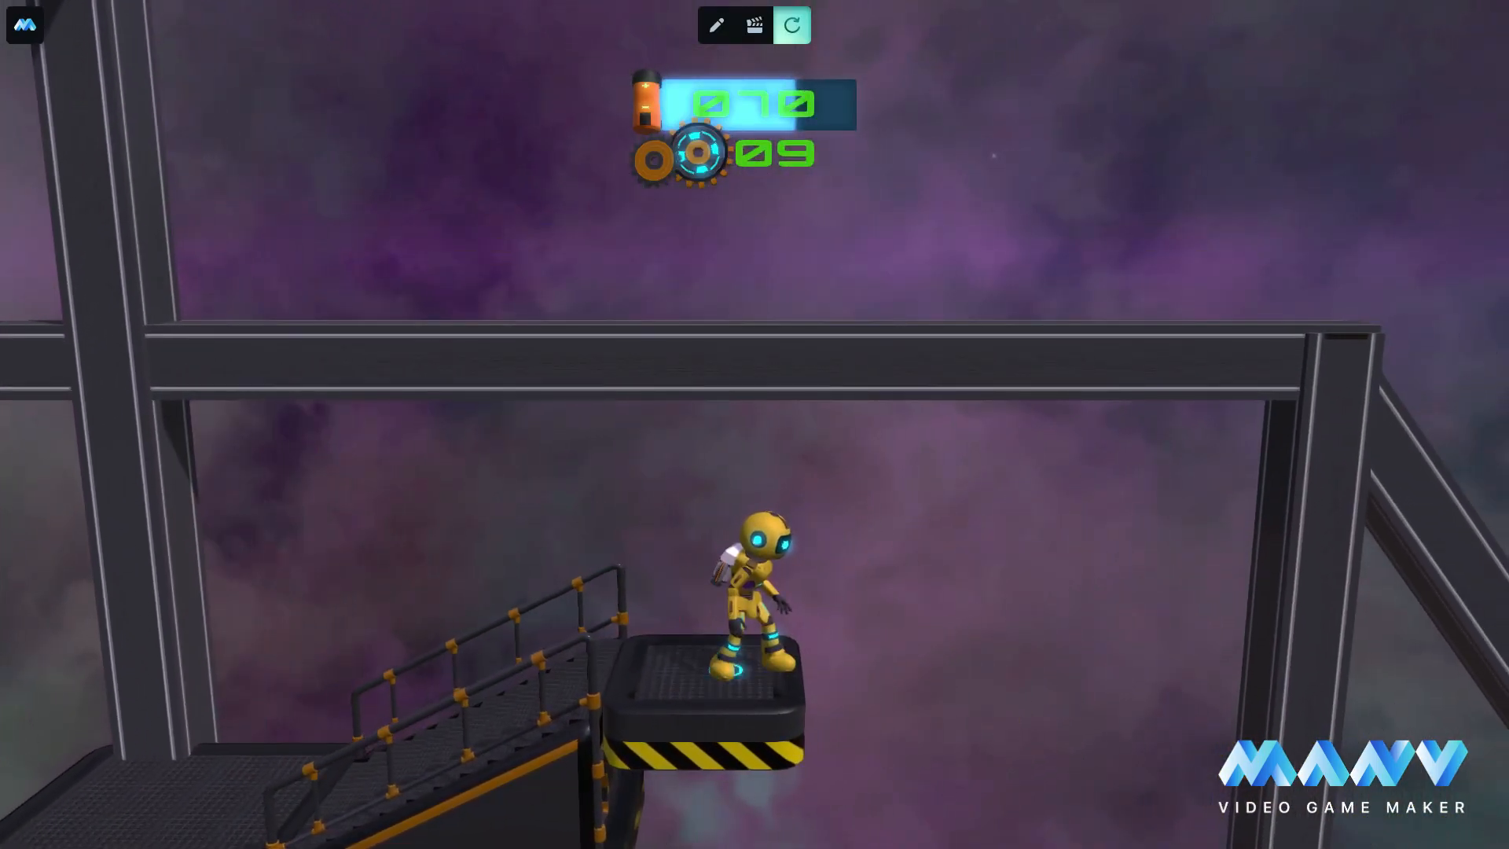
key("a")
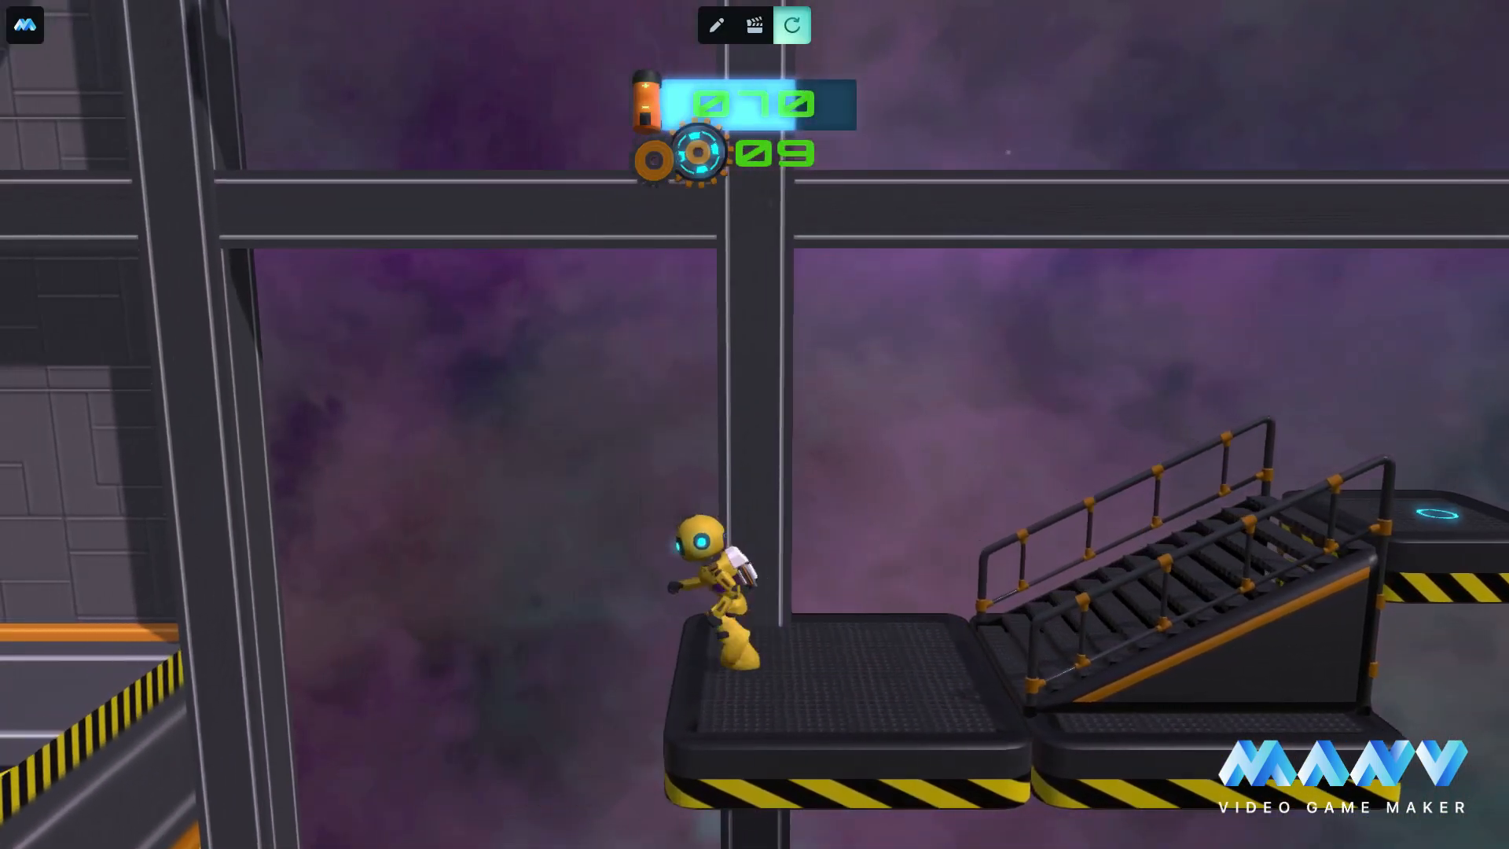
key("d")
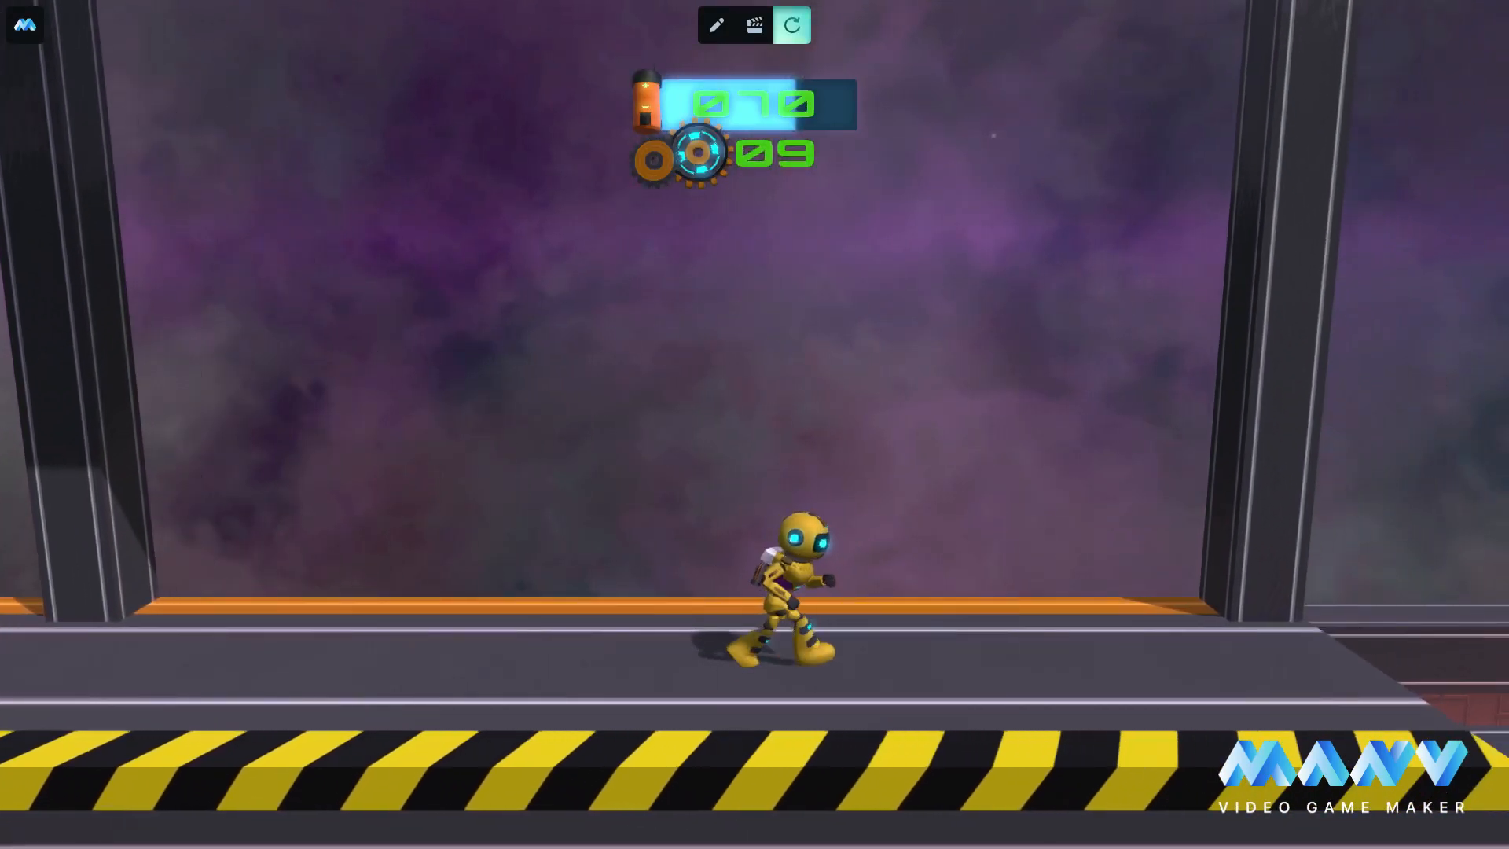
Run back toward the spikes, double-jump up to the ramp, climb to its end platform and board the round moving platform.
key("a")
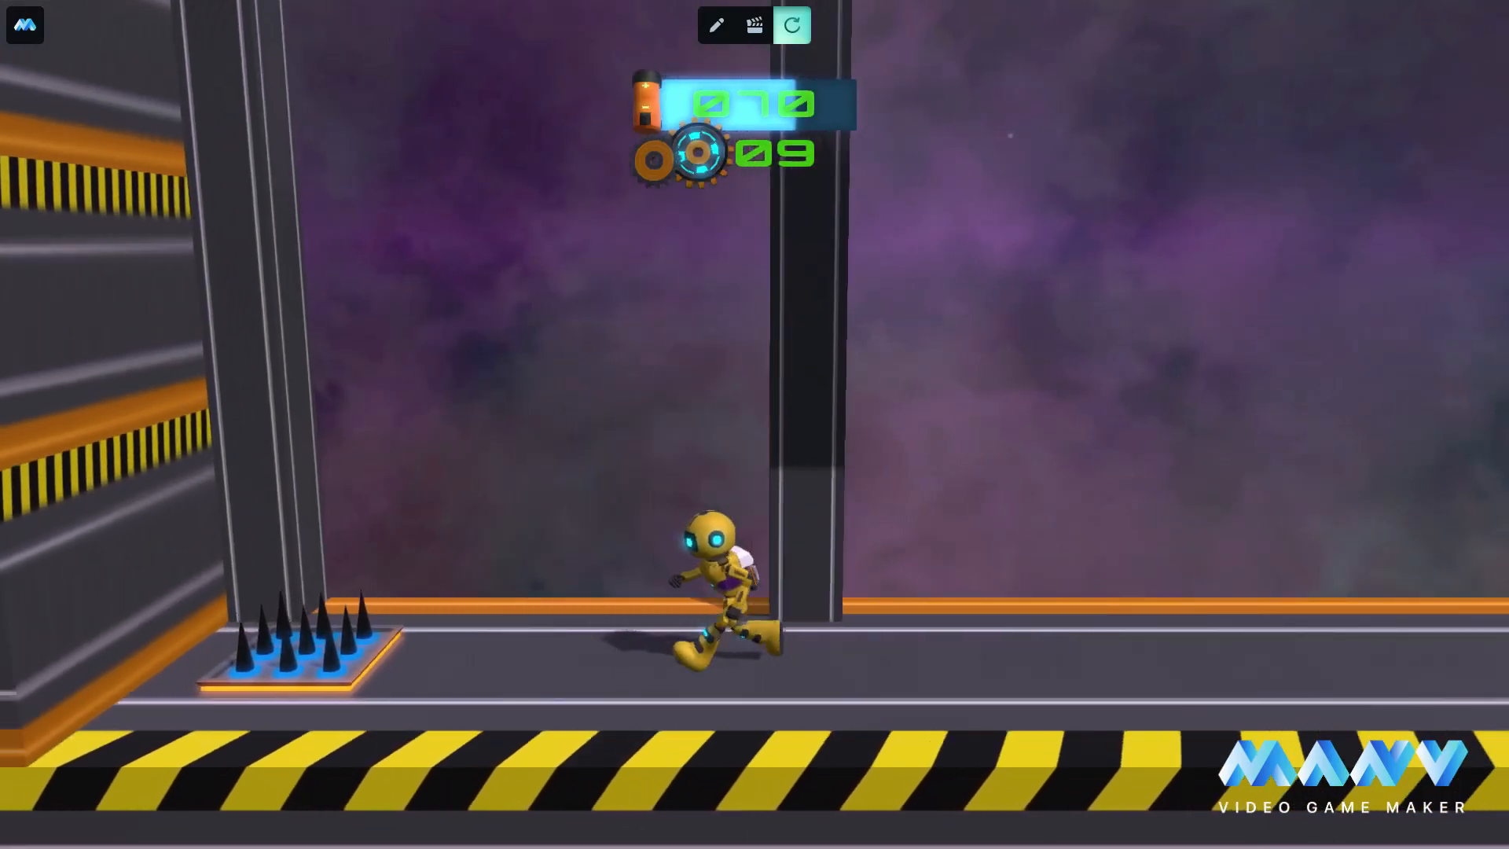
key("space")
key("space")
key("d")
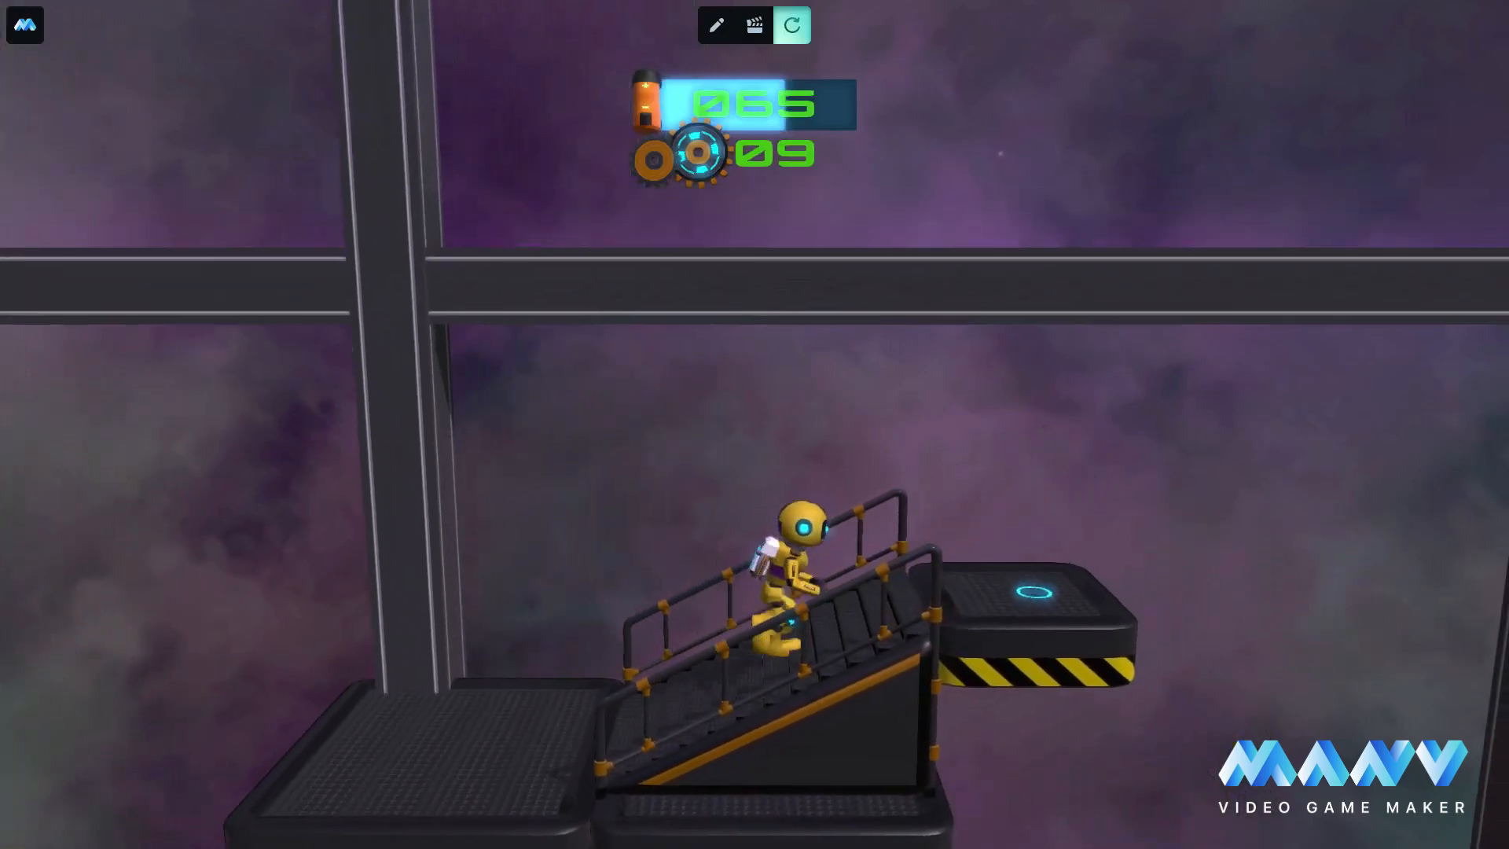
key("d")
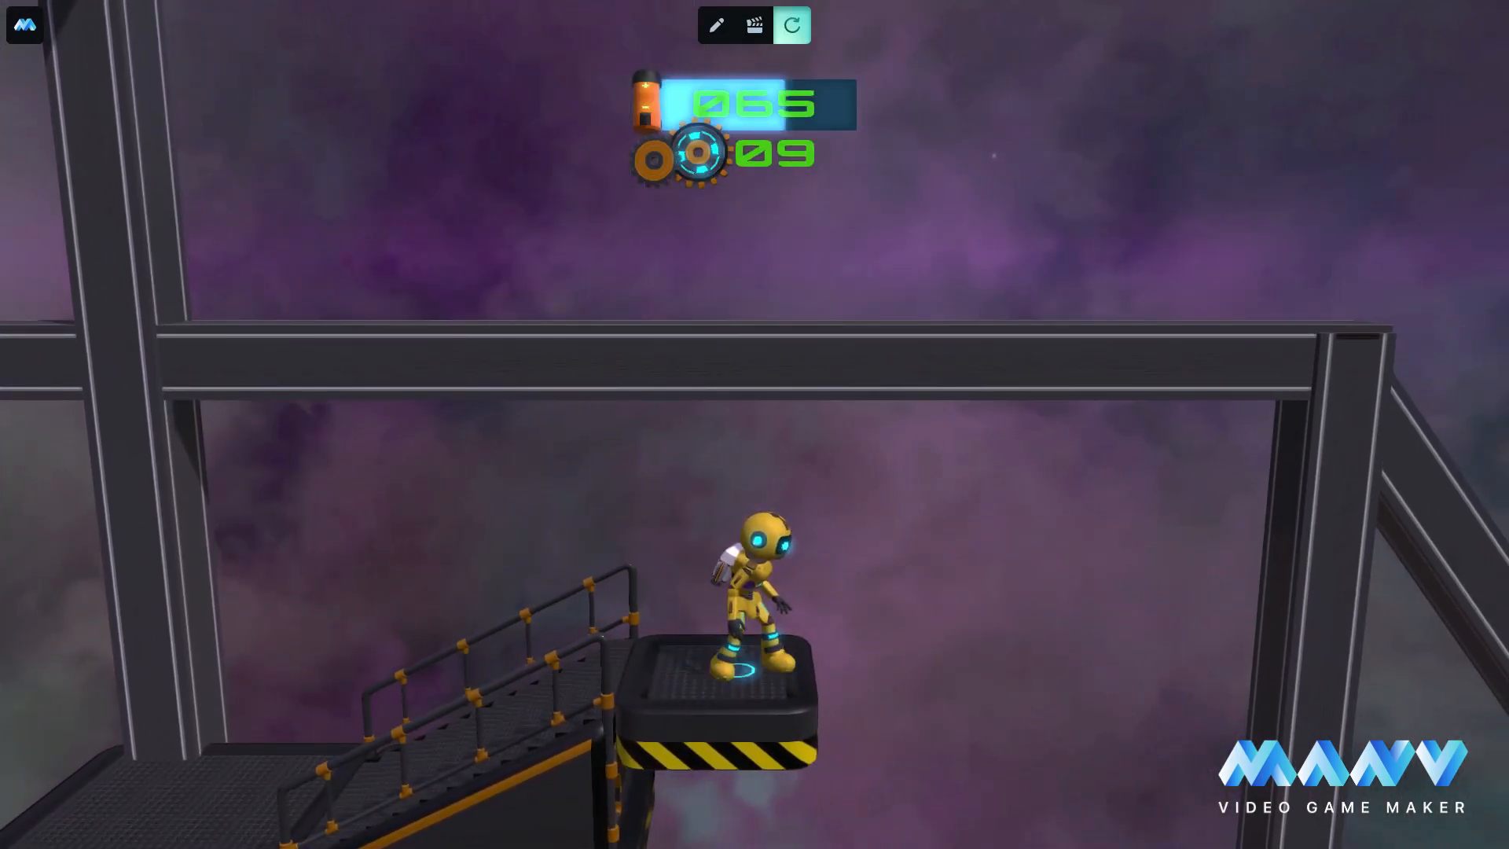
key("a")
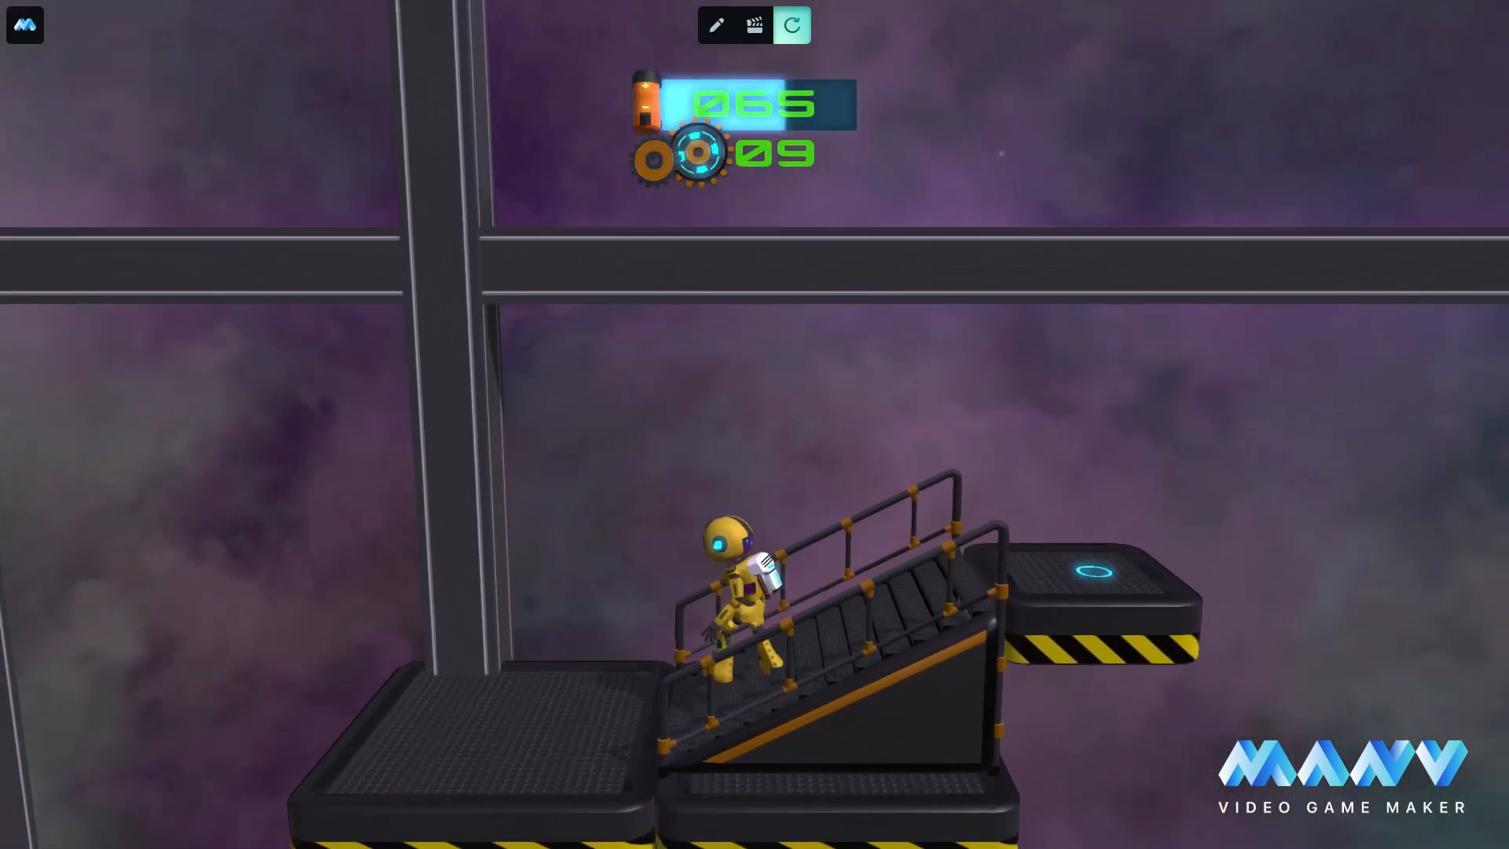
key("d")
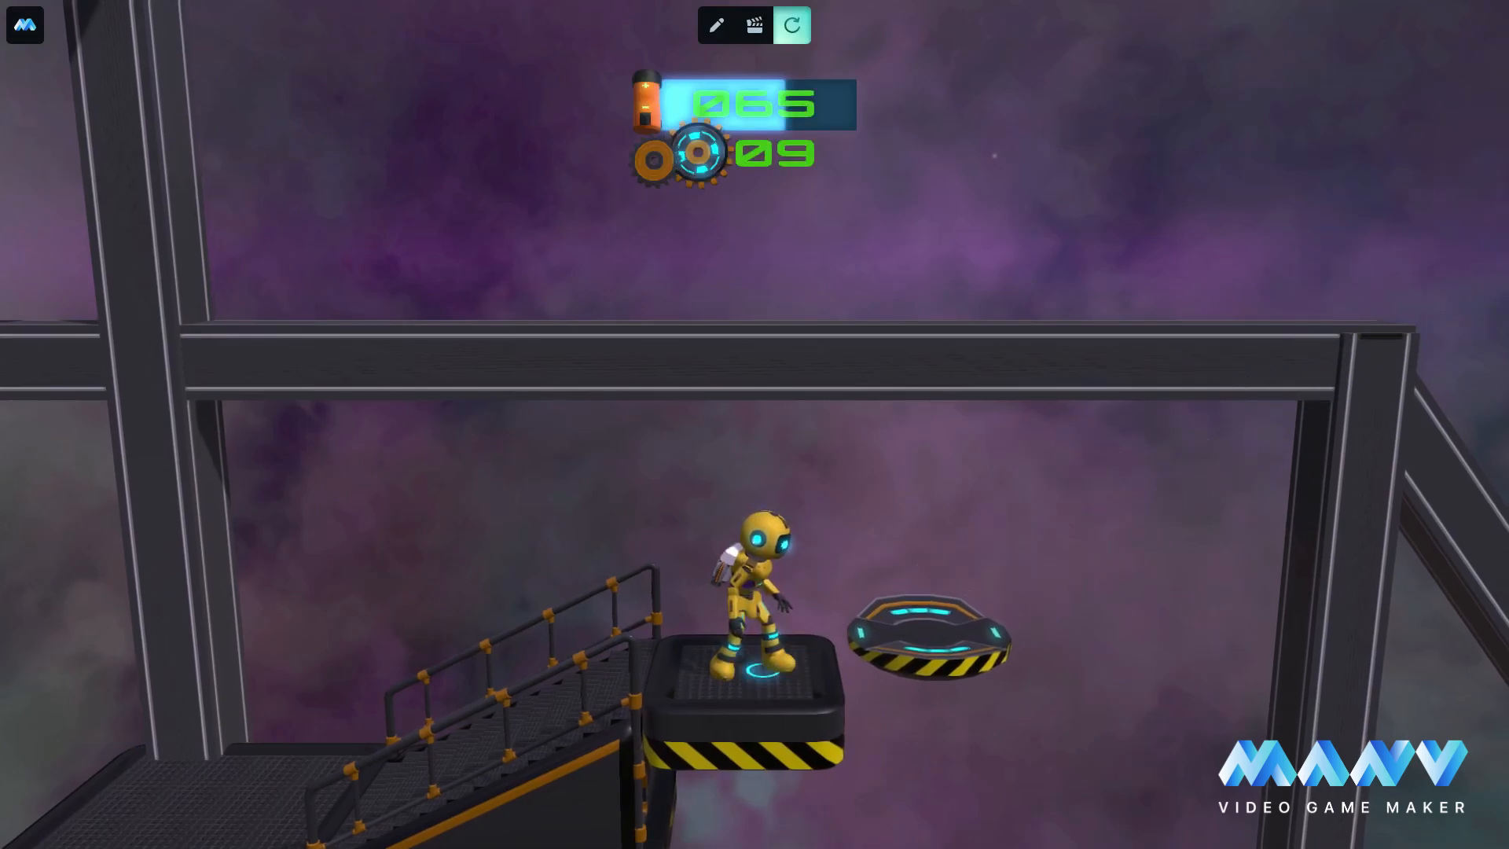
key("d")
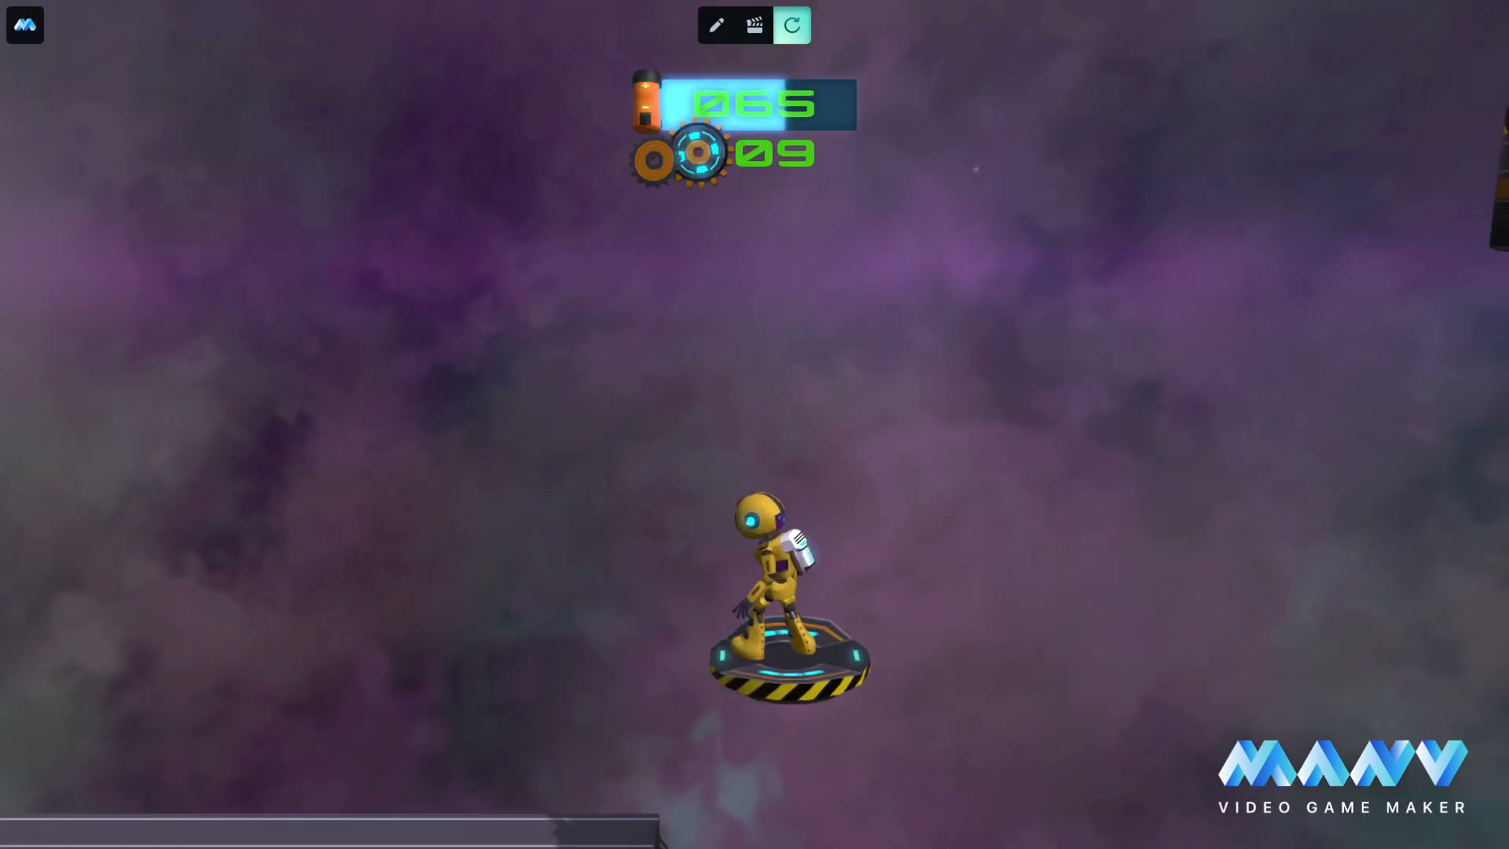
Jump right off the moving platform to collect the floating gears, and turn back left on the floor before the spikes.
key("space")
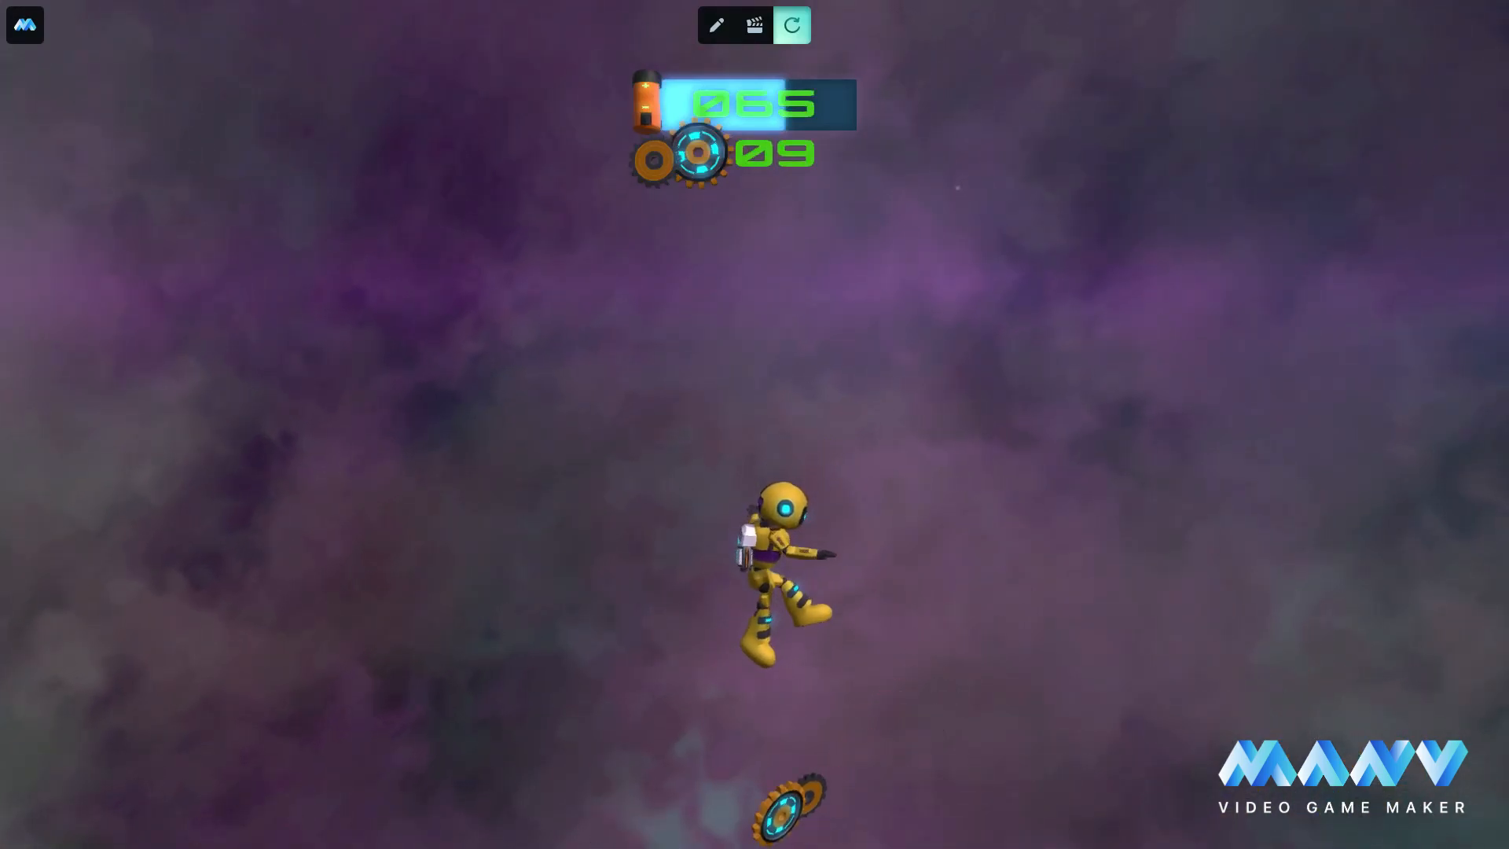
key("d")
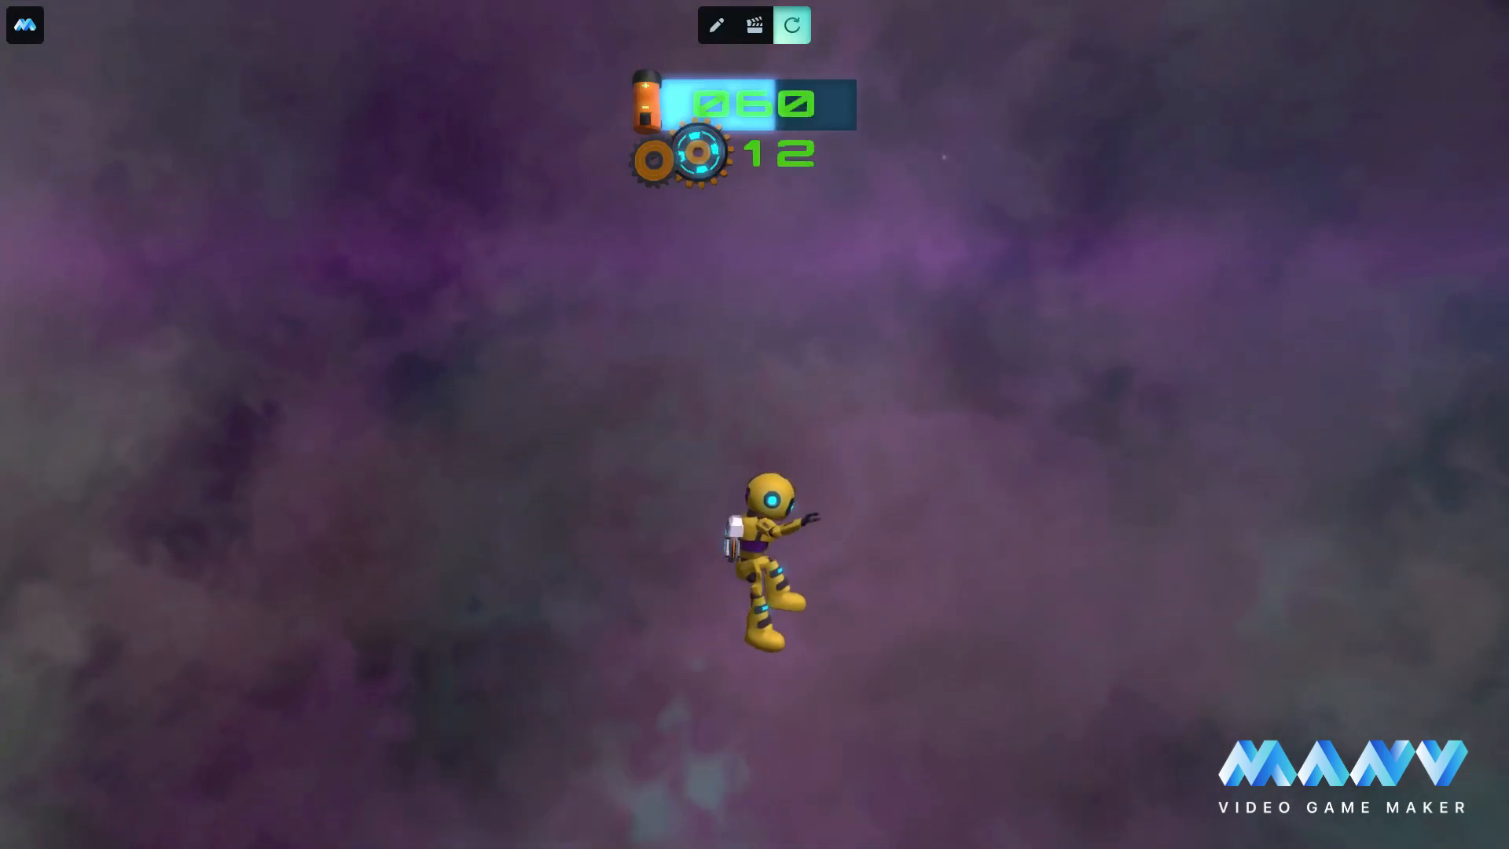
key("a")
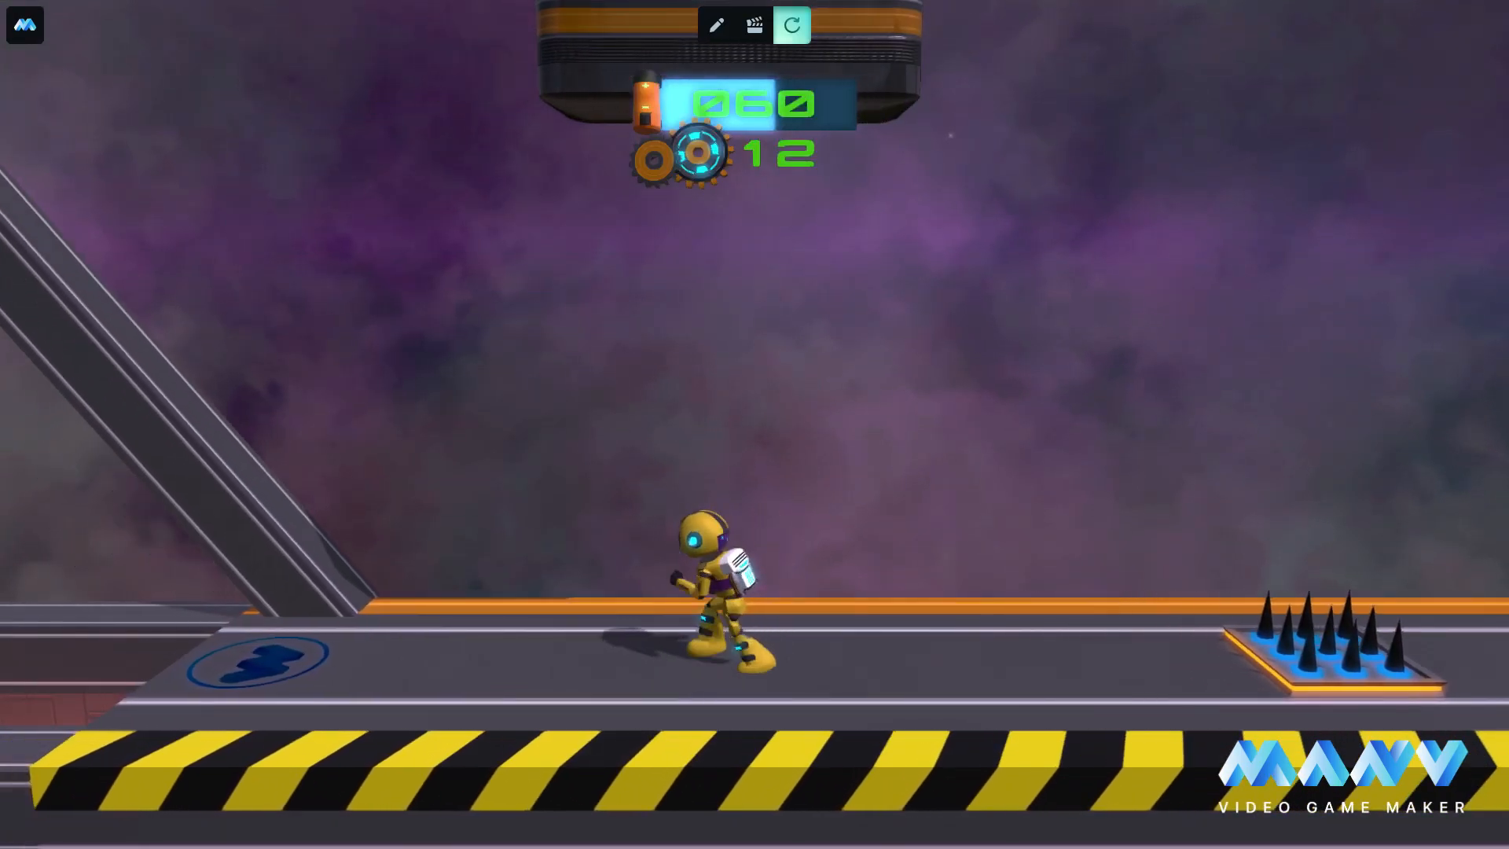
Drop into the red-lit shaft and jump between its ledges to collect the health pickup and gears.
key("a")
key("a")
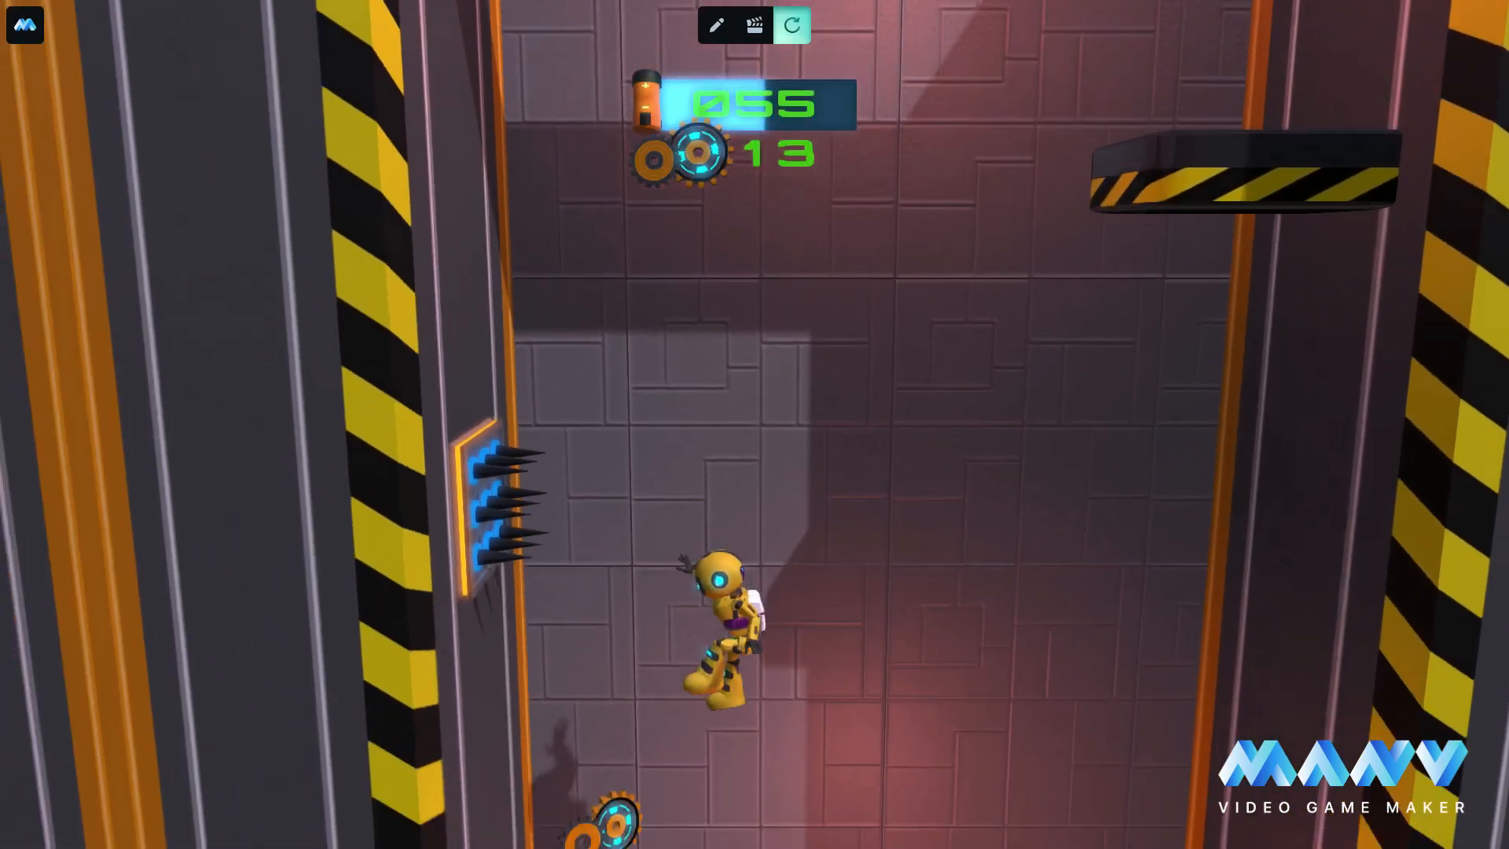
key("space")
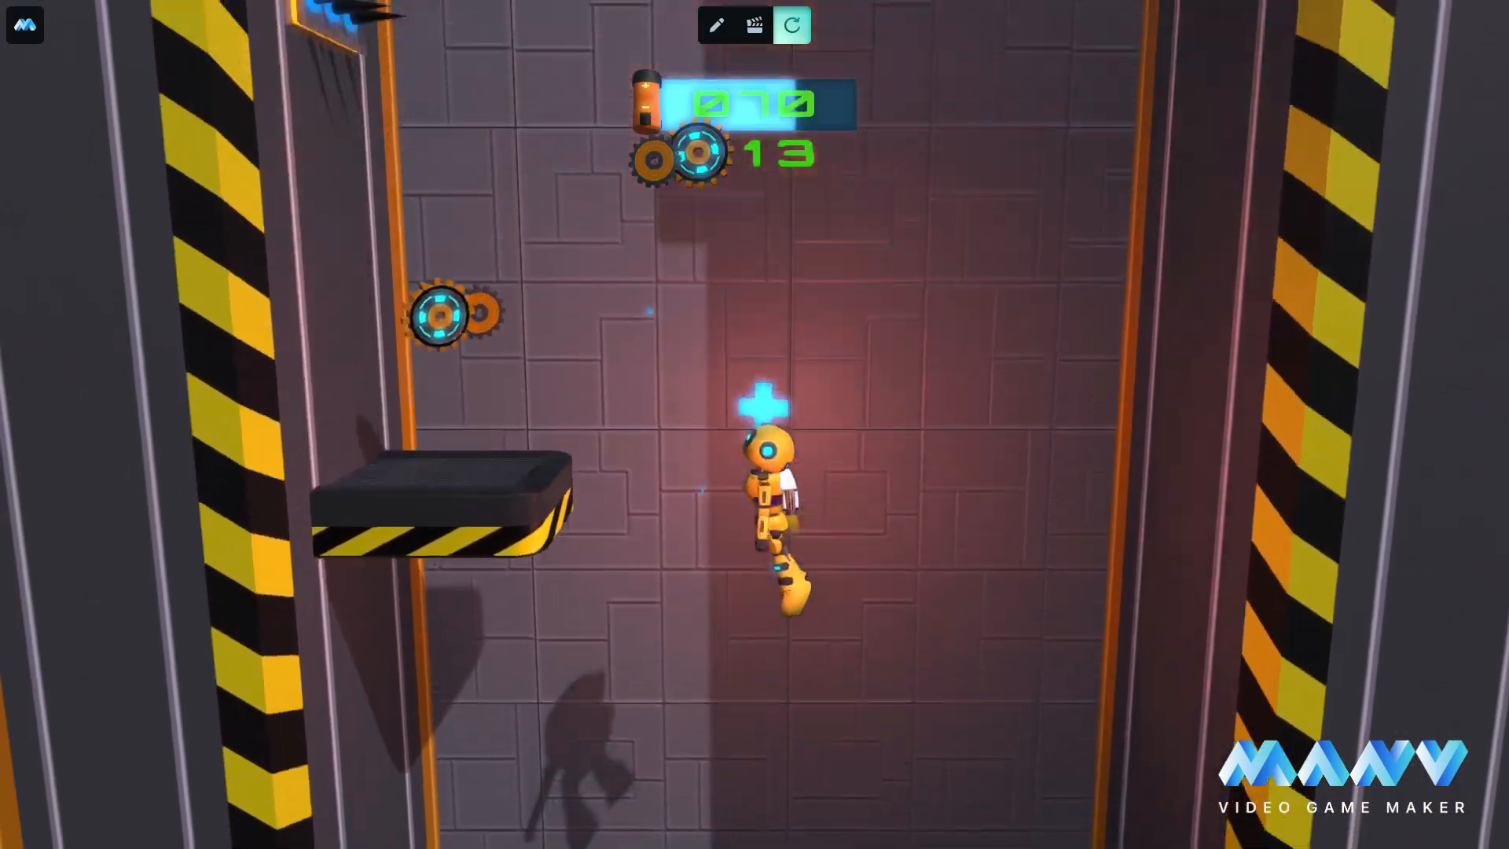
key("space")
key("space")
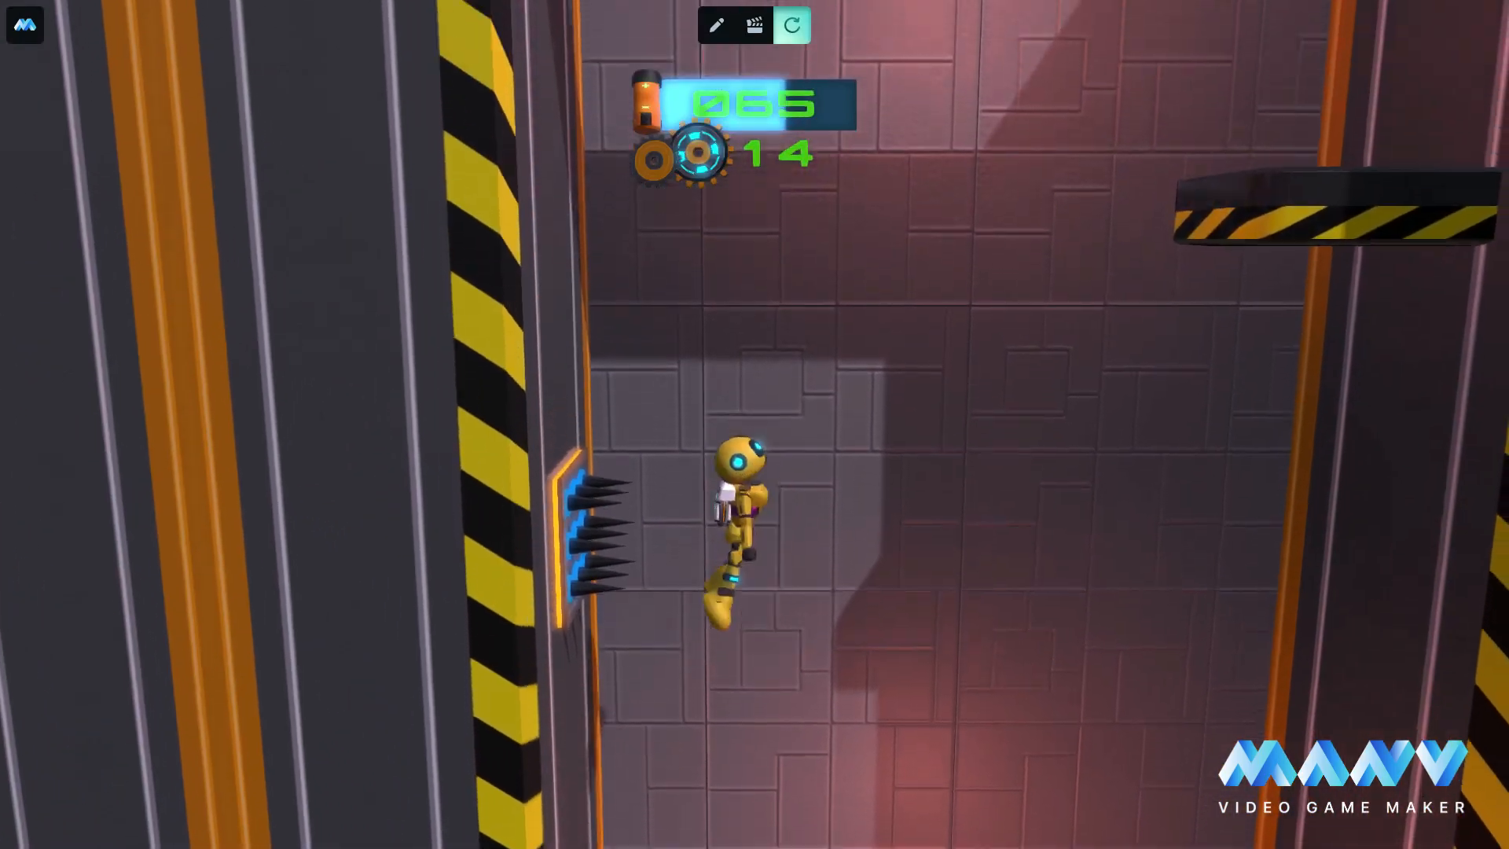
Double-jump up past the wall spikes and out of the shaft onto the jump pad.
key("d")
key("space")
key("space")
key("d")
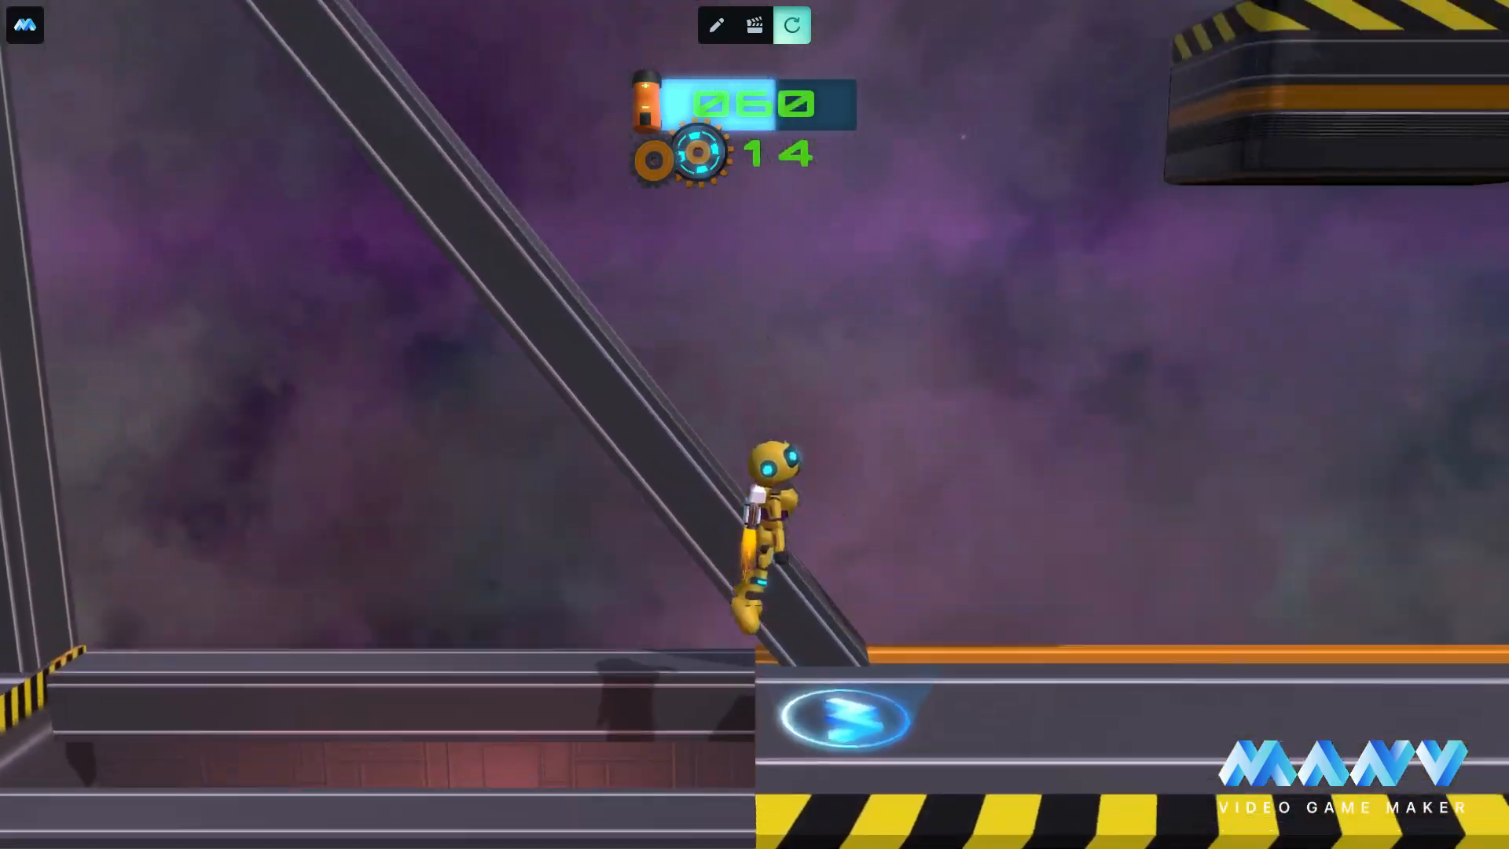
Jump right past the spiked floating block, cross the boulder and railed platform, and collect gears up to the double ramp.
key("space")
key("d")
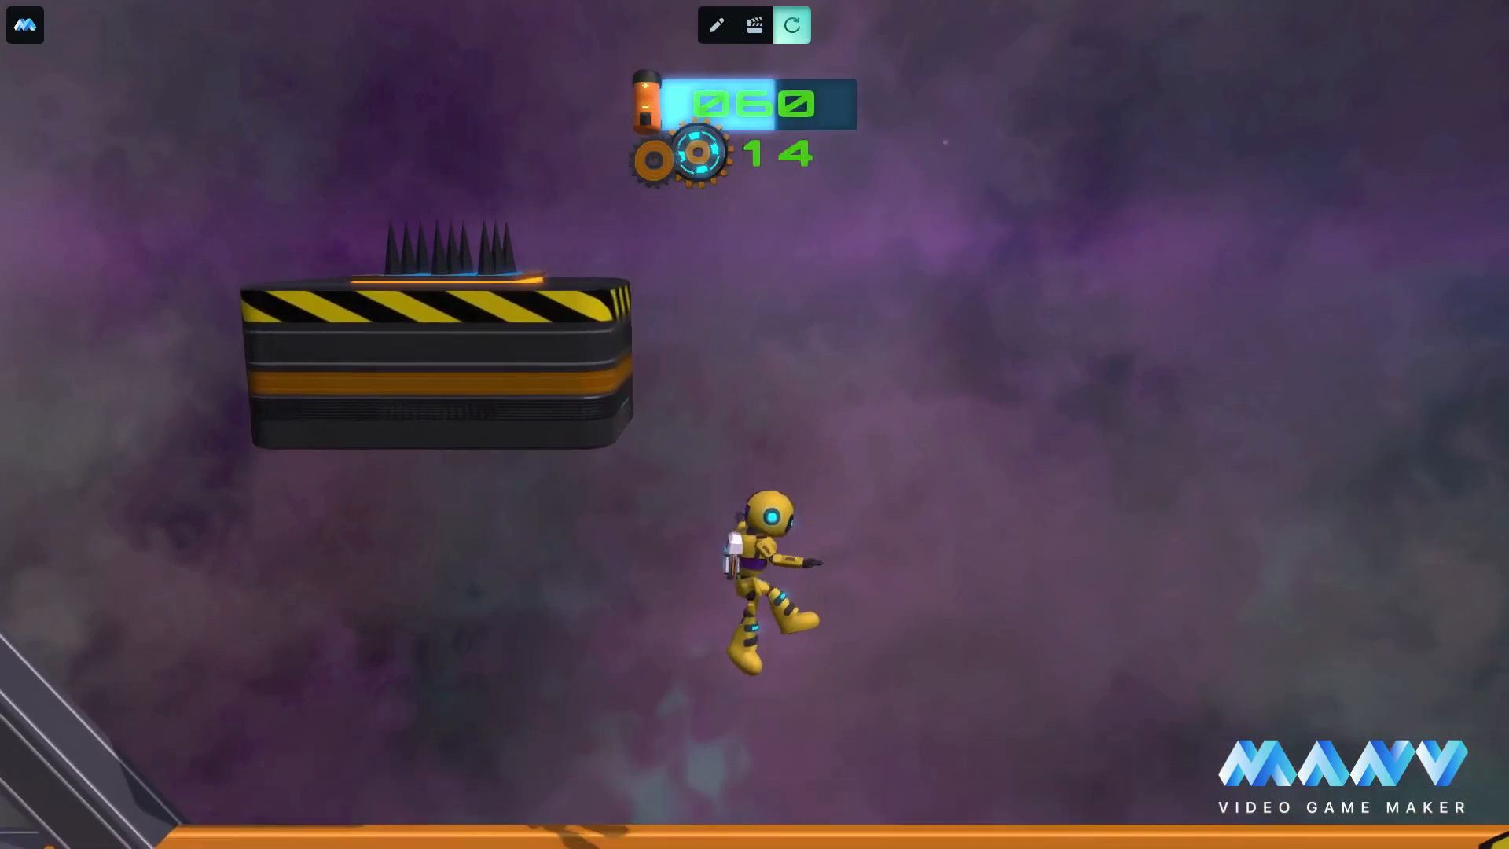
key("space")
key("d")
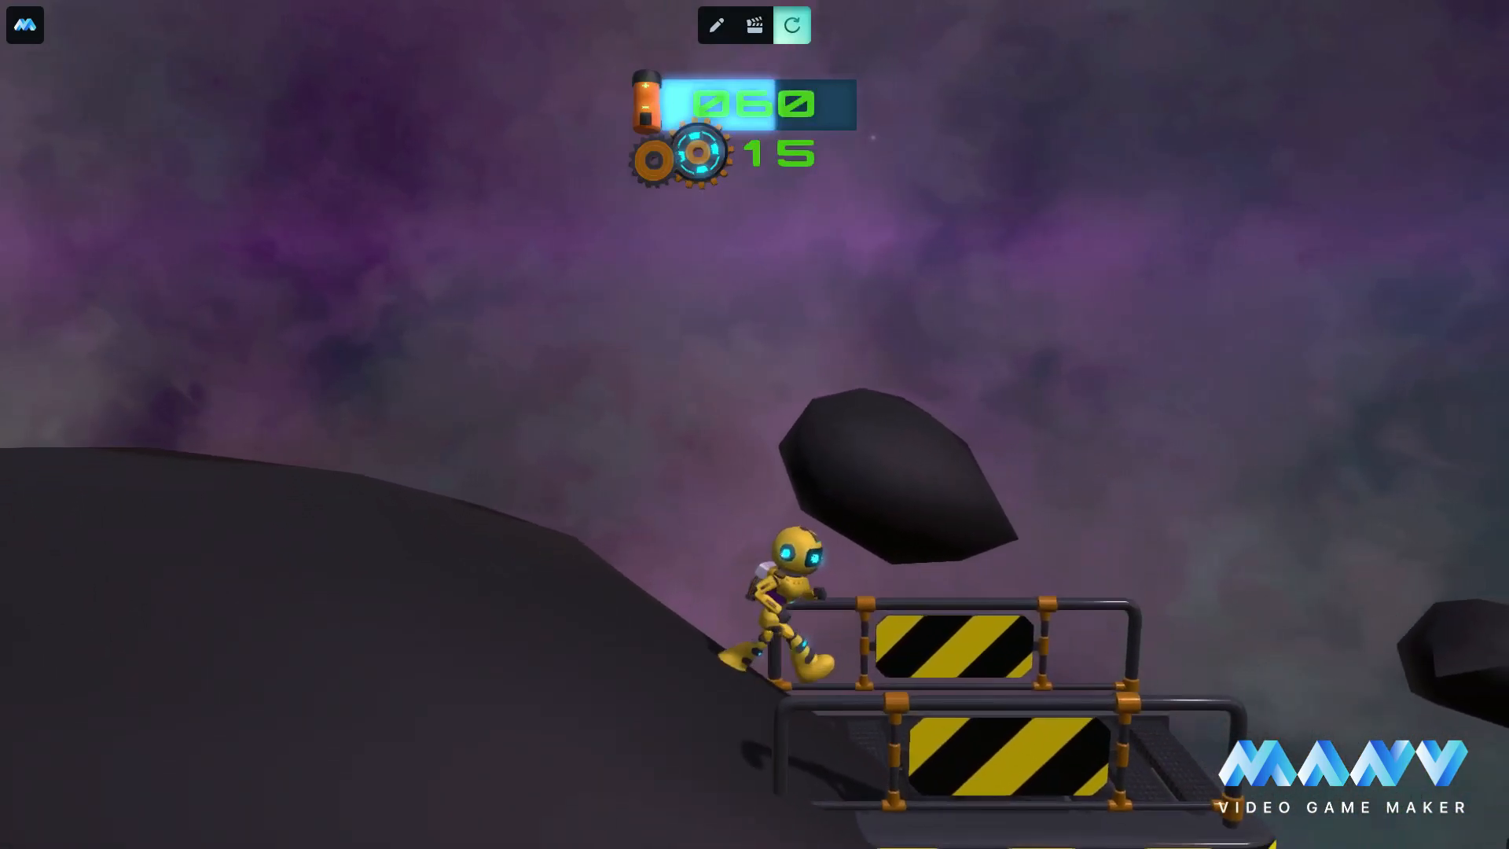
key("space")
key("d")
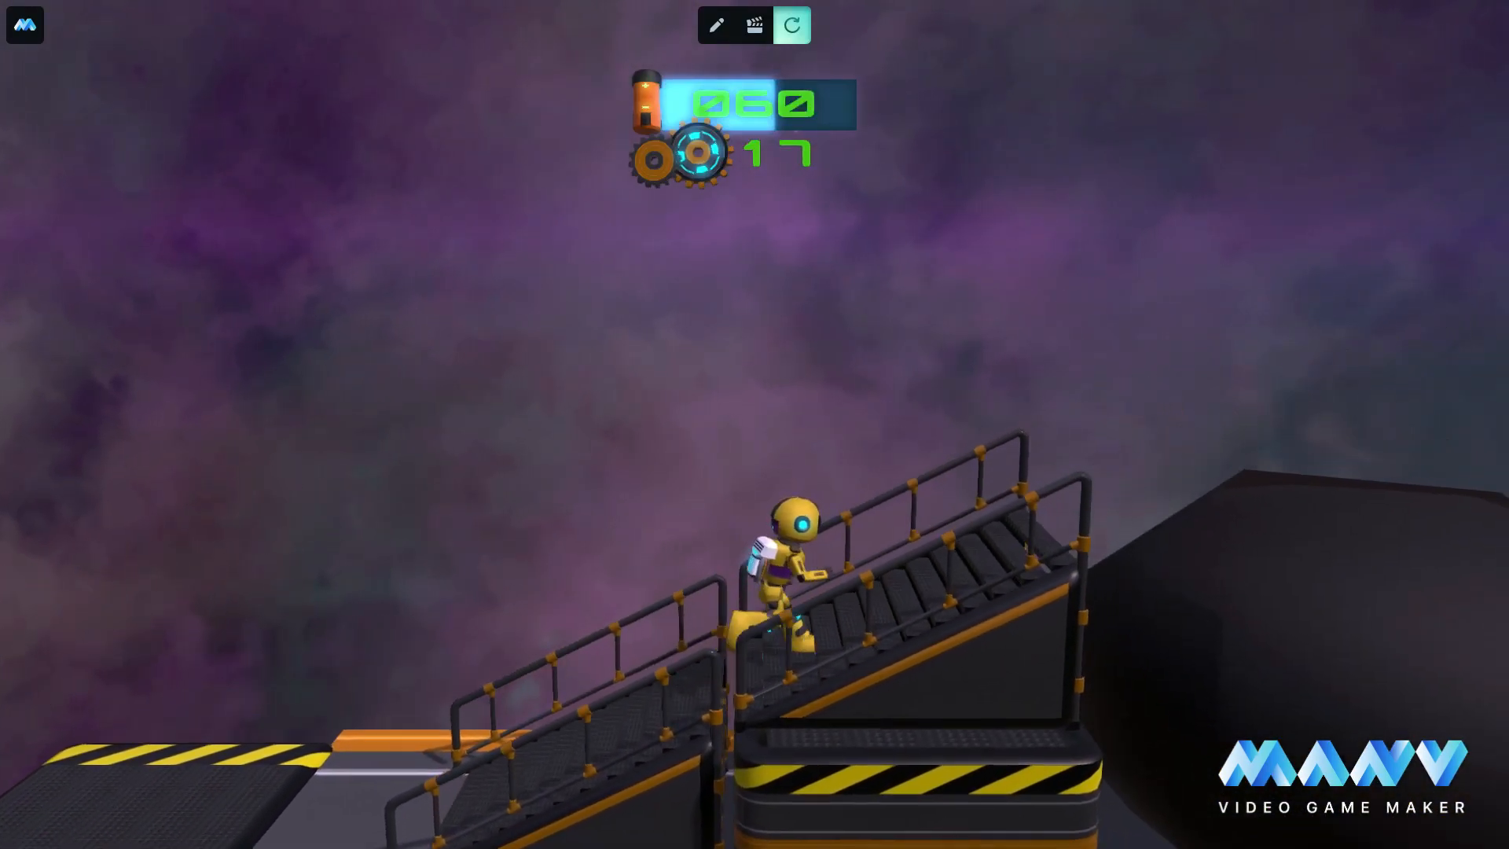
Run over the ramp and boulder into the lower lit corridor and collect the gear at its far end.
key("d")
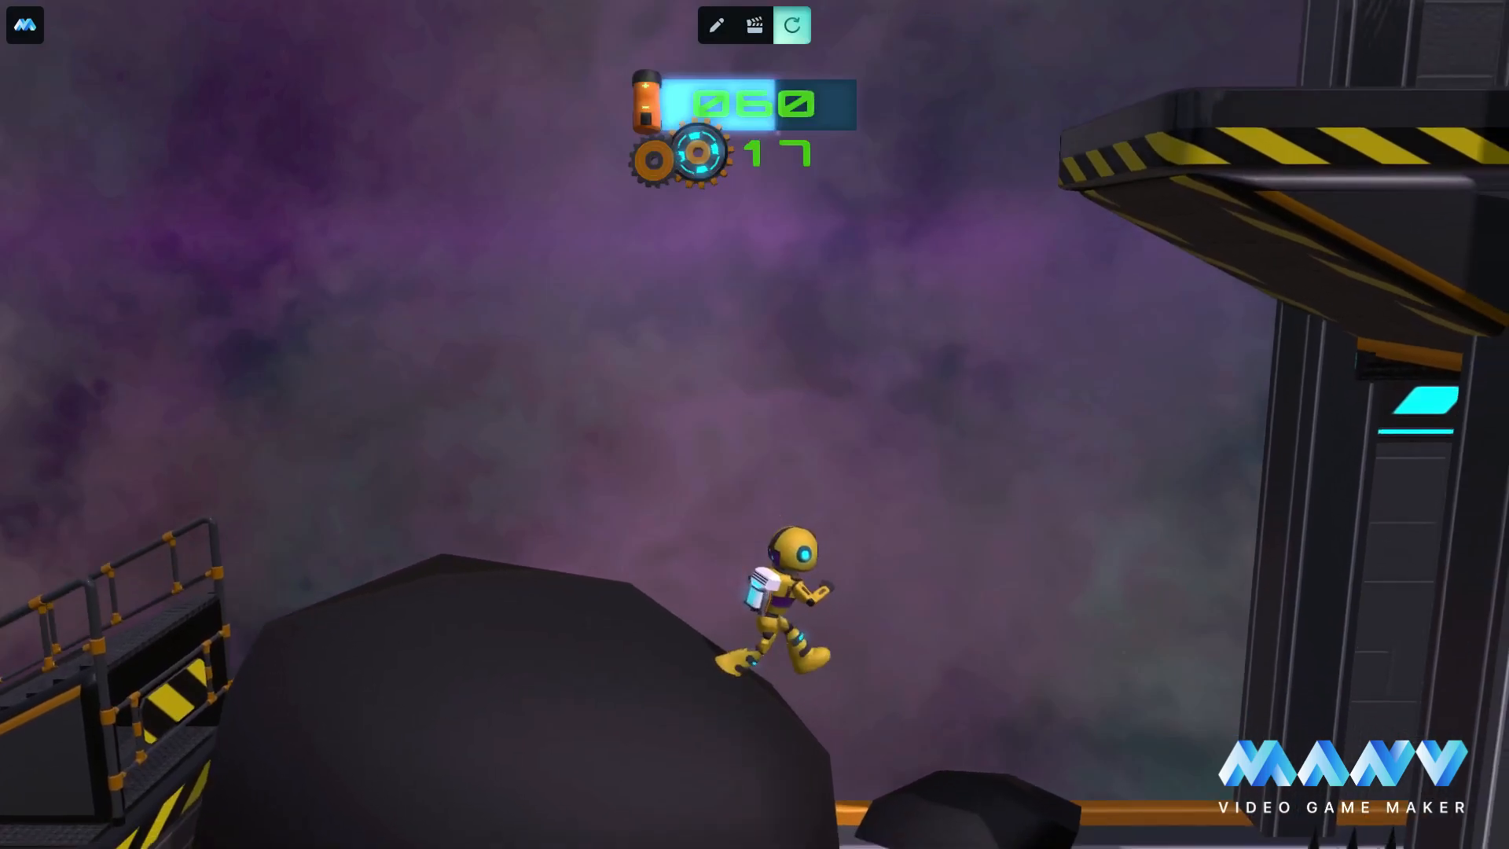
key("d")
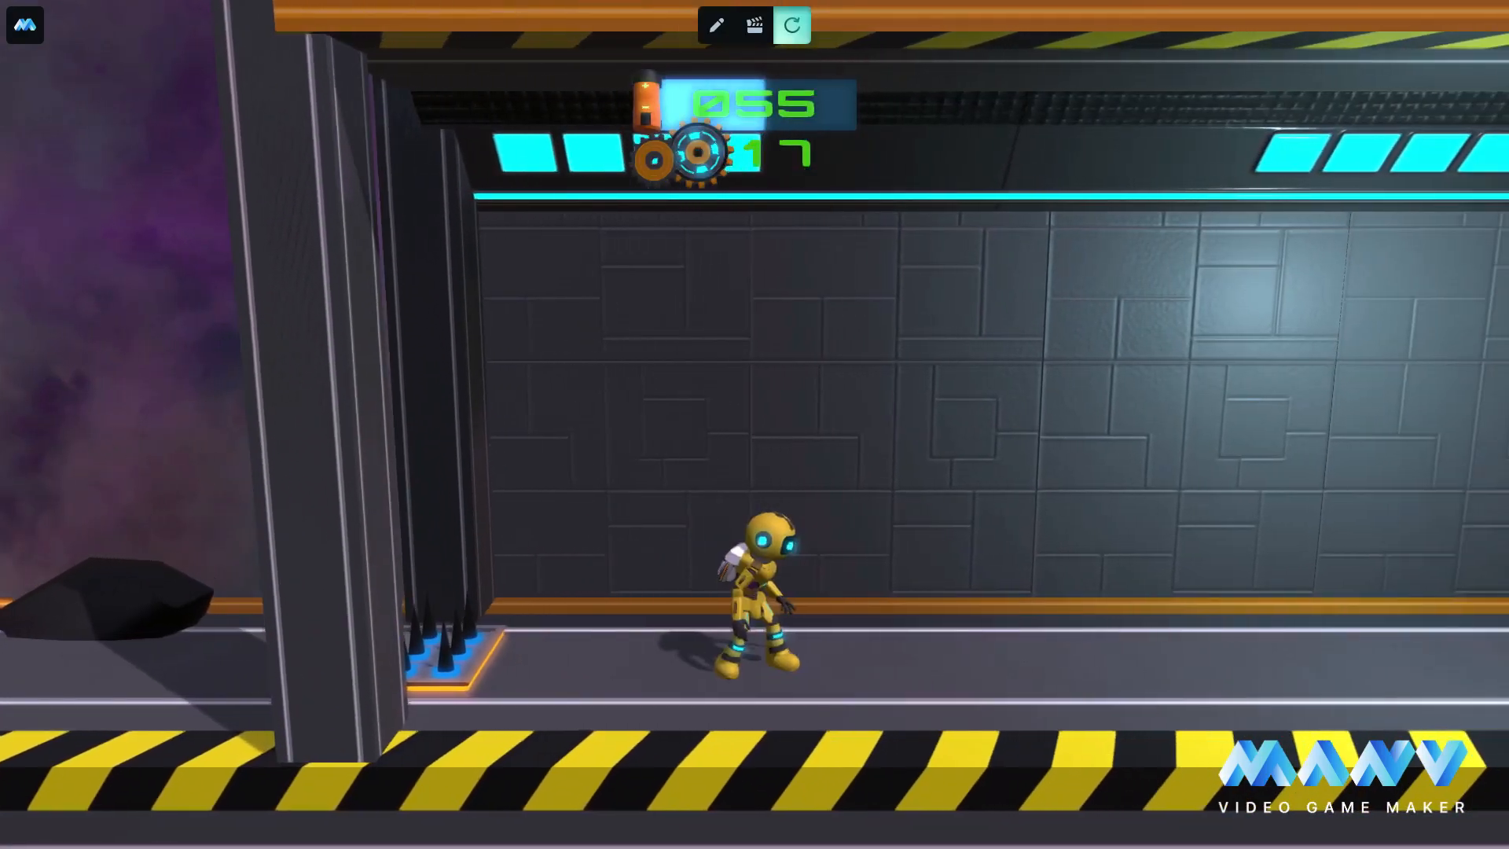
key("d")
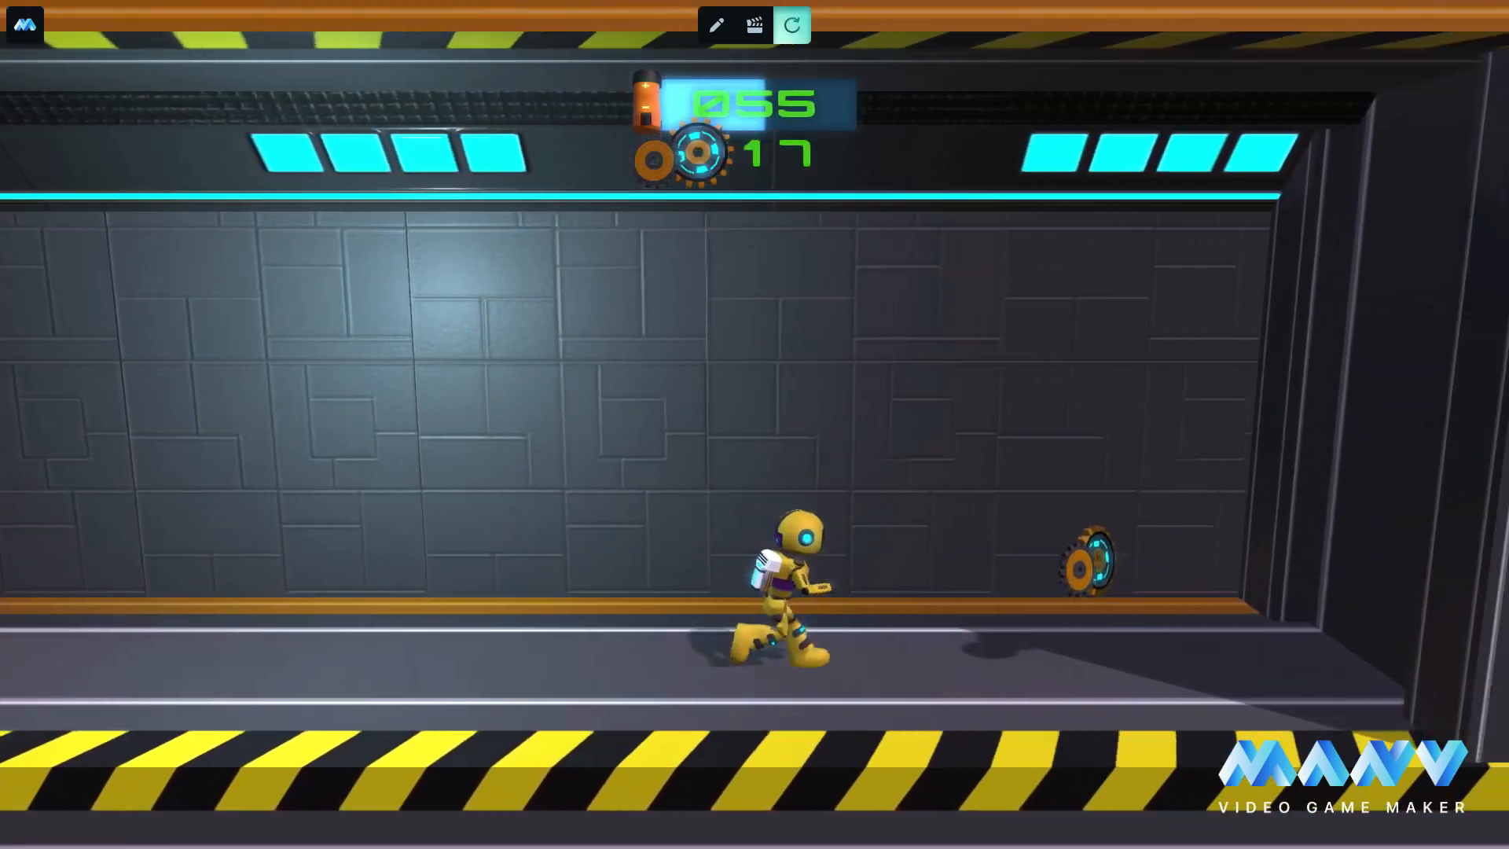
key("a")
key("a")
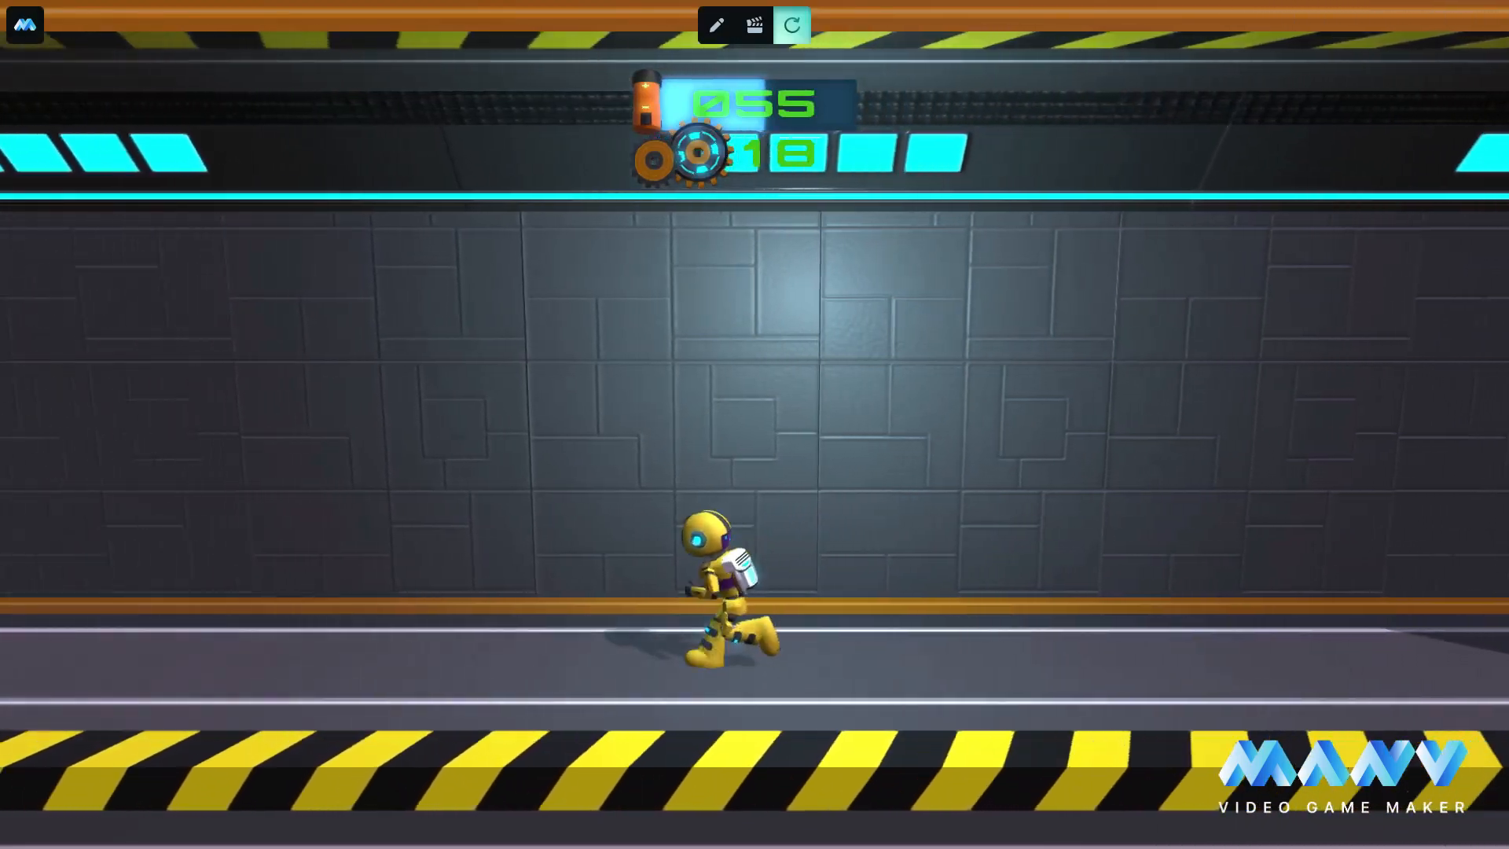
Run left out of the corridor and double-jump above the boulder to collect the gear near the overhanging ledge.
key("a")
key("space")
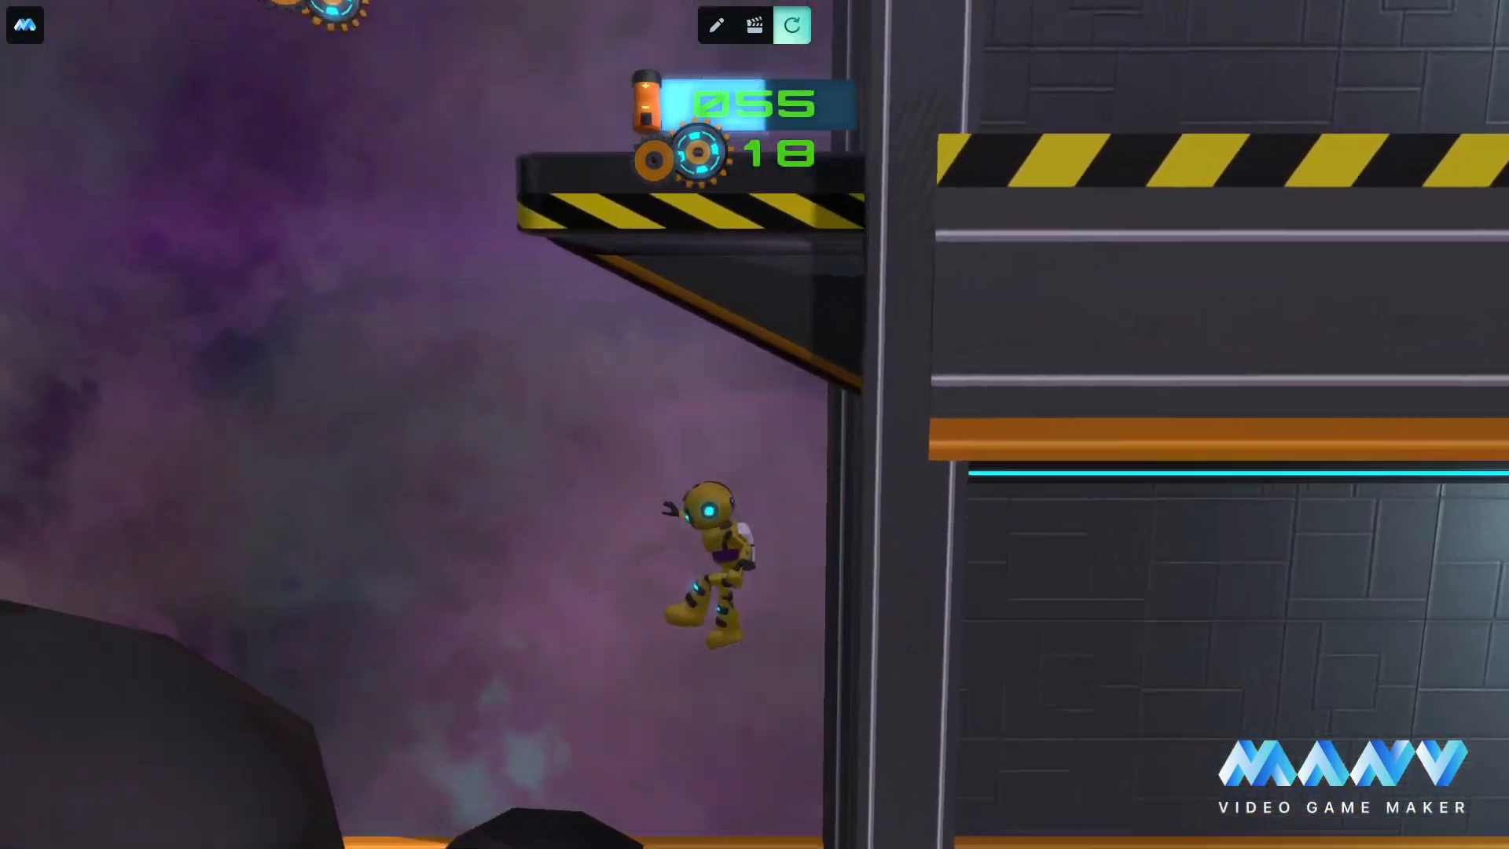
key("space")
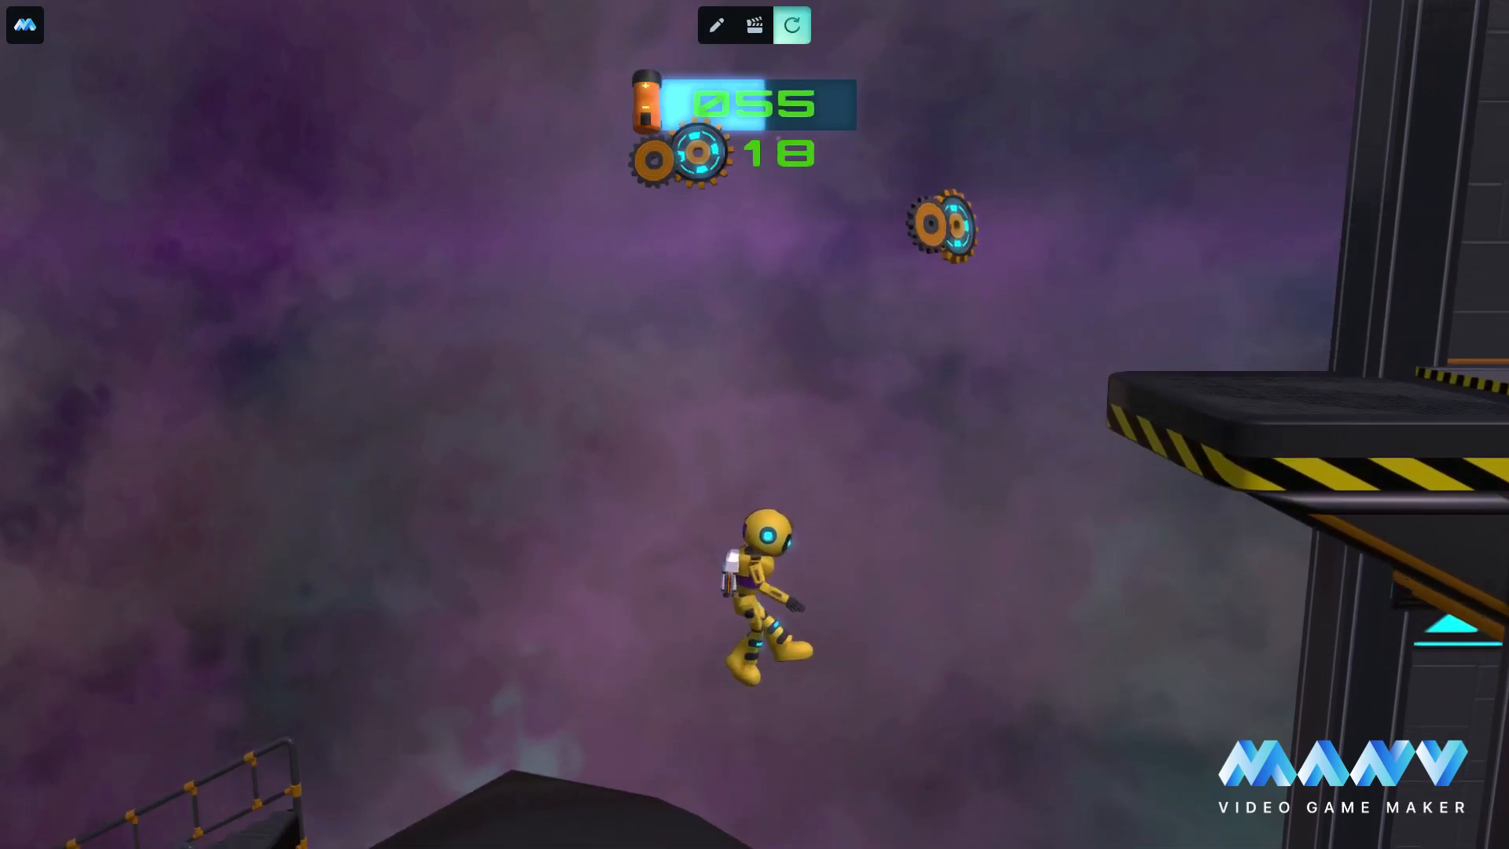
key("space")
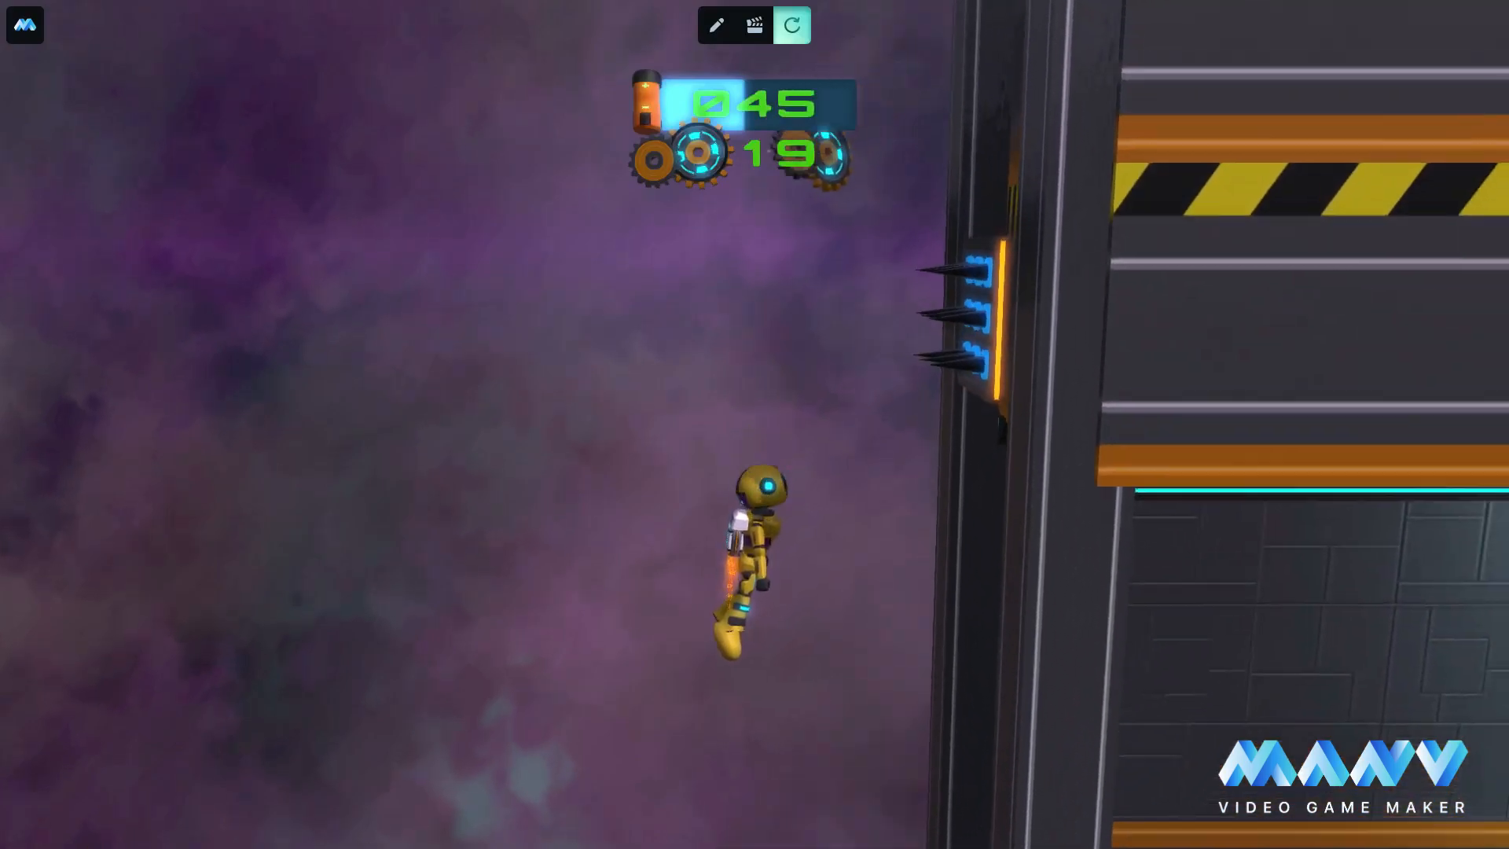
Jump up past the wall spikes to collect the floating gear and enter the upper lit corridor.
key("a")
key("space")
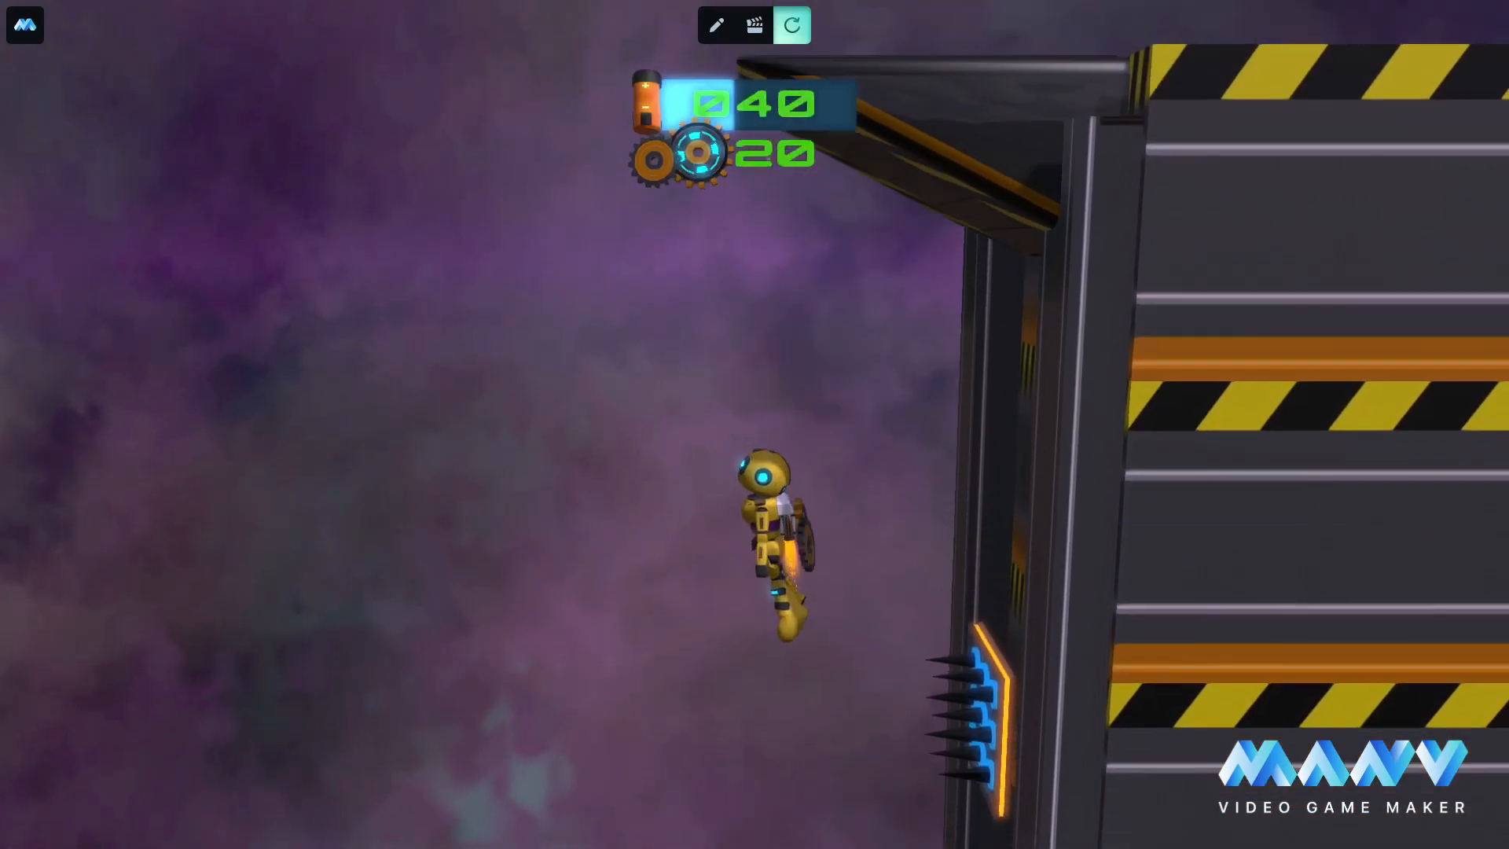
key("d")
key("d")
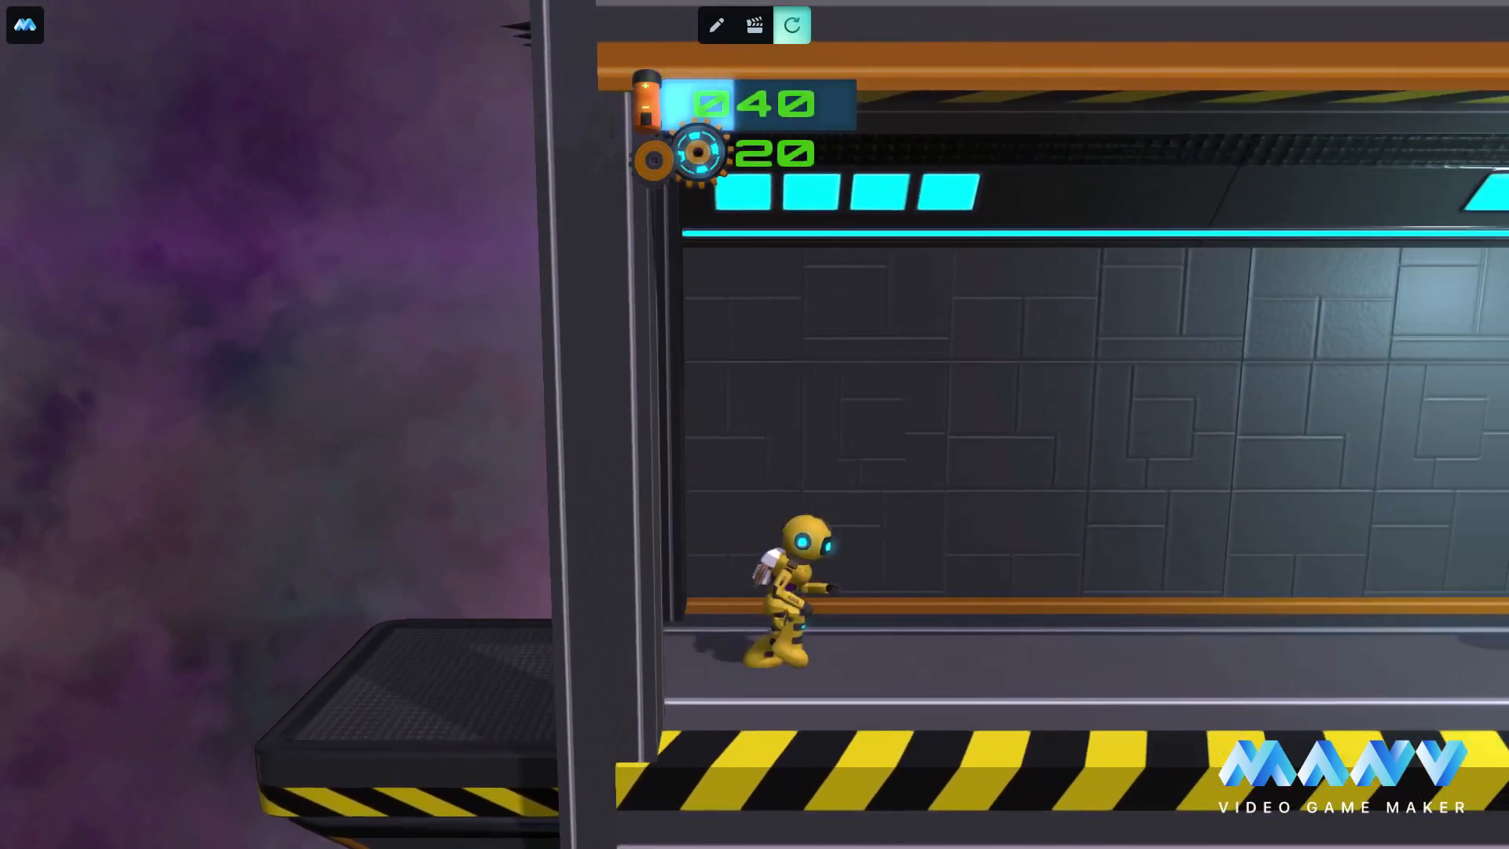
Run right through the upper corridor collecting gears, jump beyond the outdoor ramps, and turn back left onto them.
key("d")
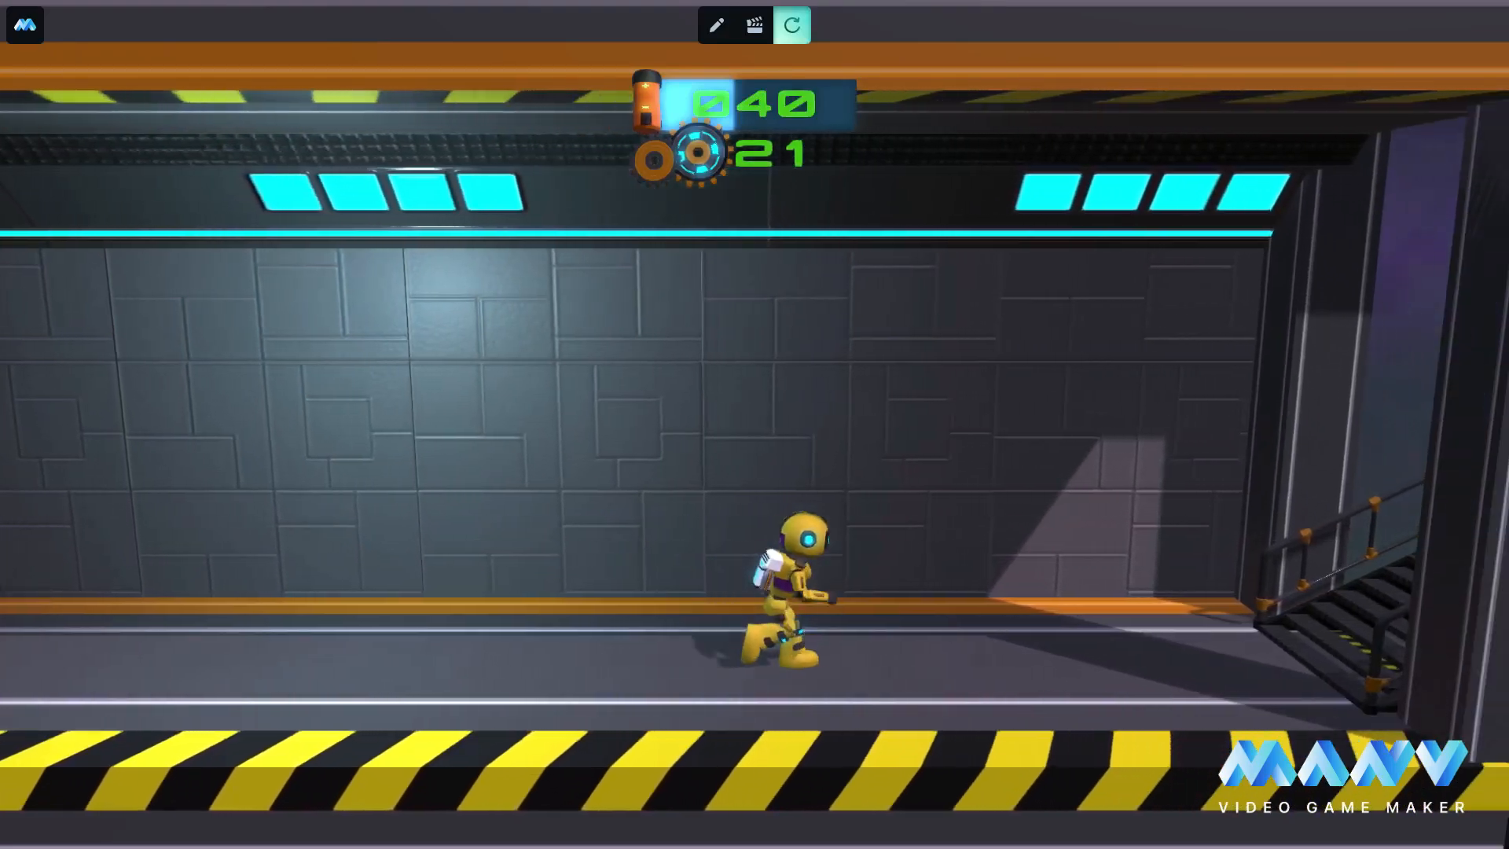
key("d")
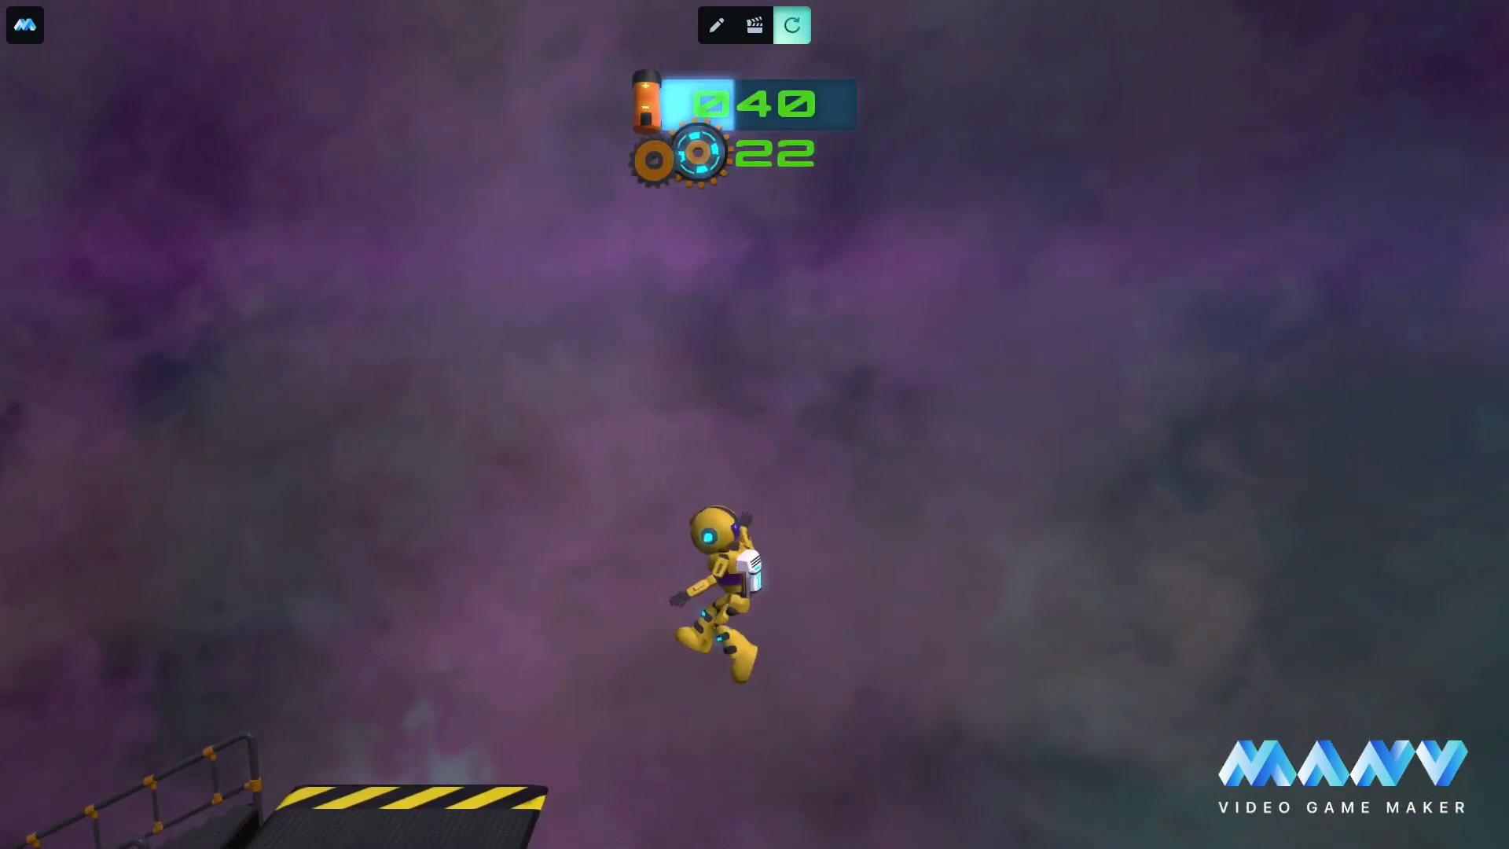
key("a")
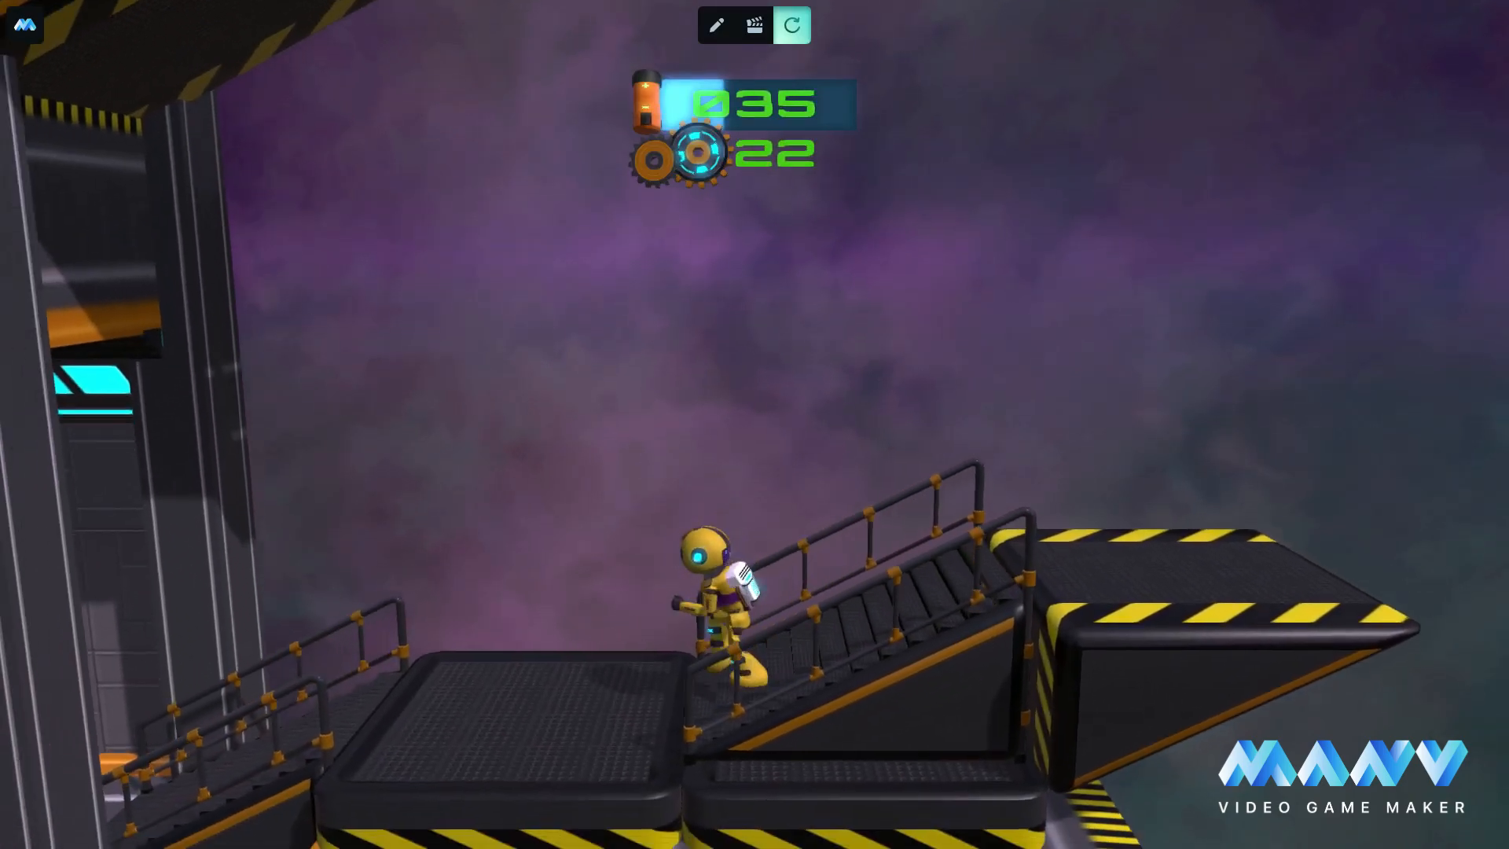
Jump up from the outdoor ramps, collect the energy cell beyond the railed walkway, and turn back onto the roof checkpoint.
key("space")
key("space")
key("a")
key("d")
key("space")
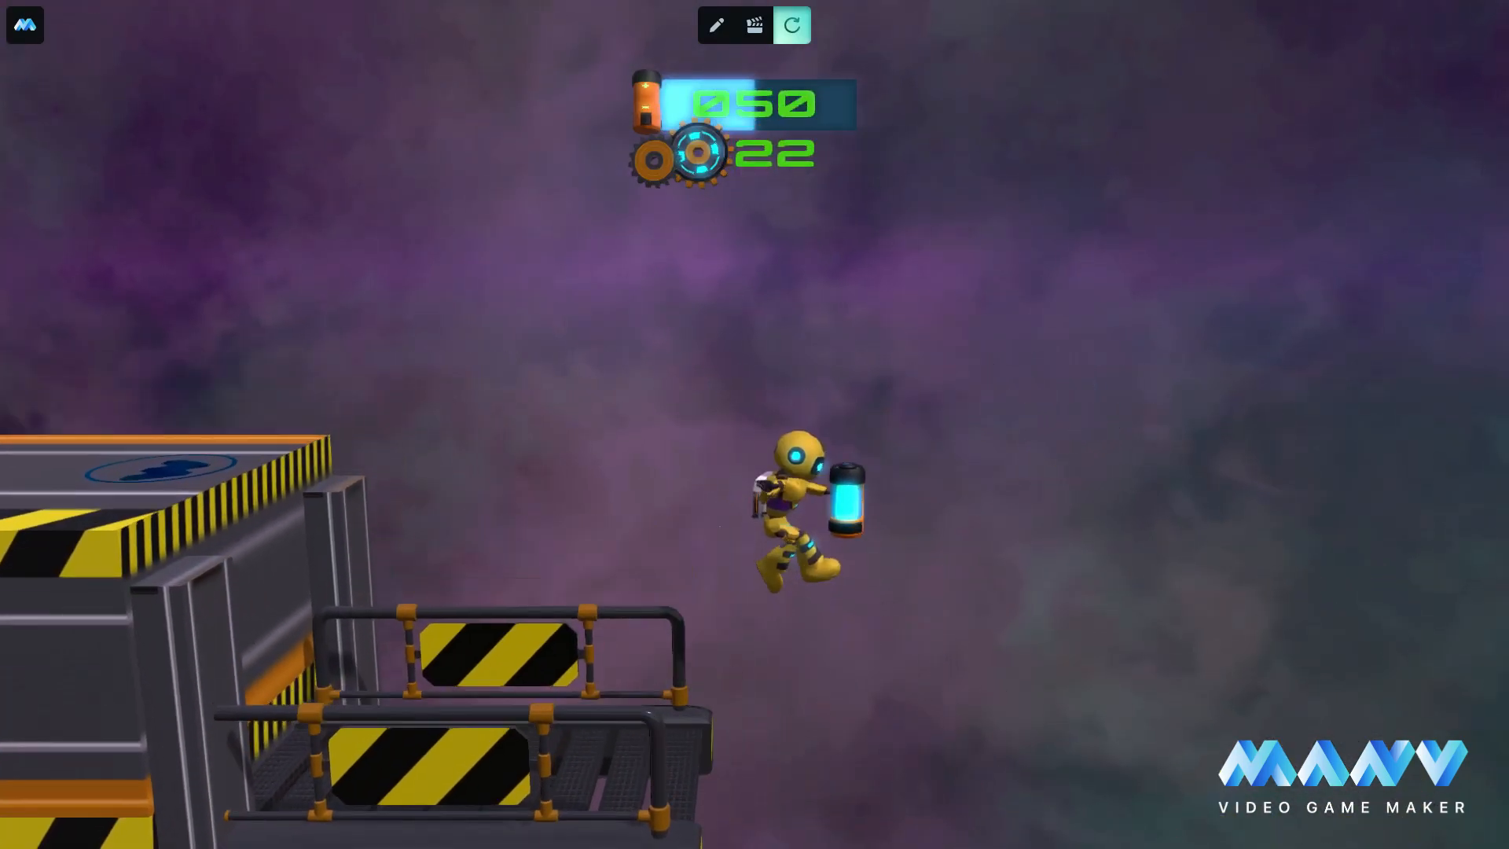
key("a")
key("space")
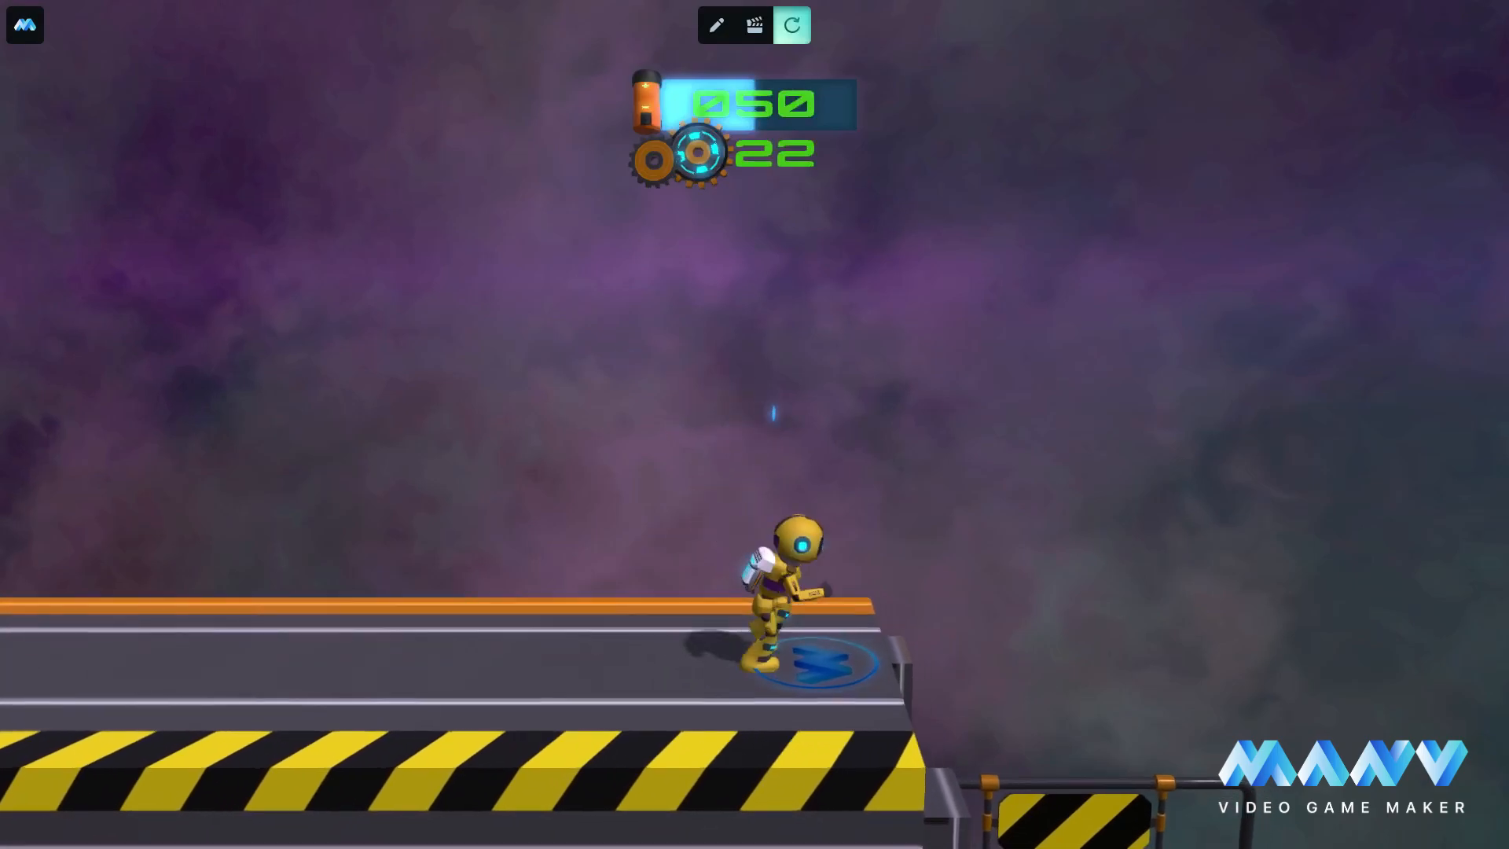
key("d")
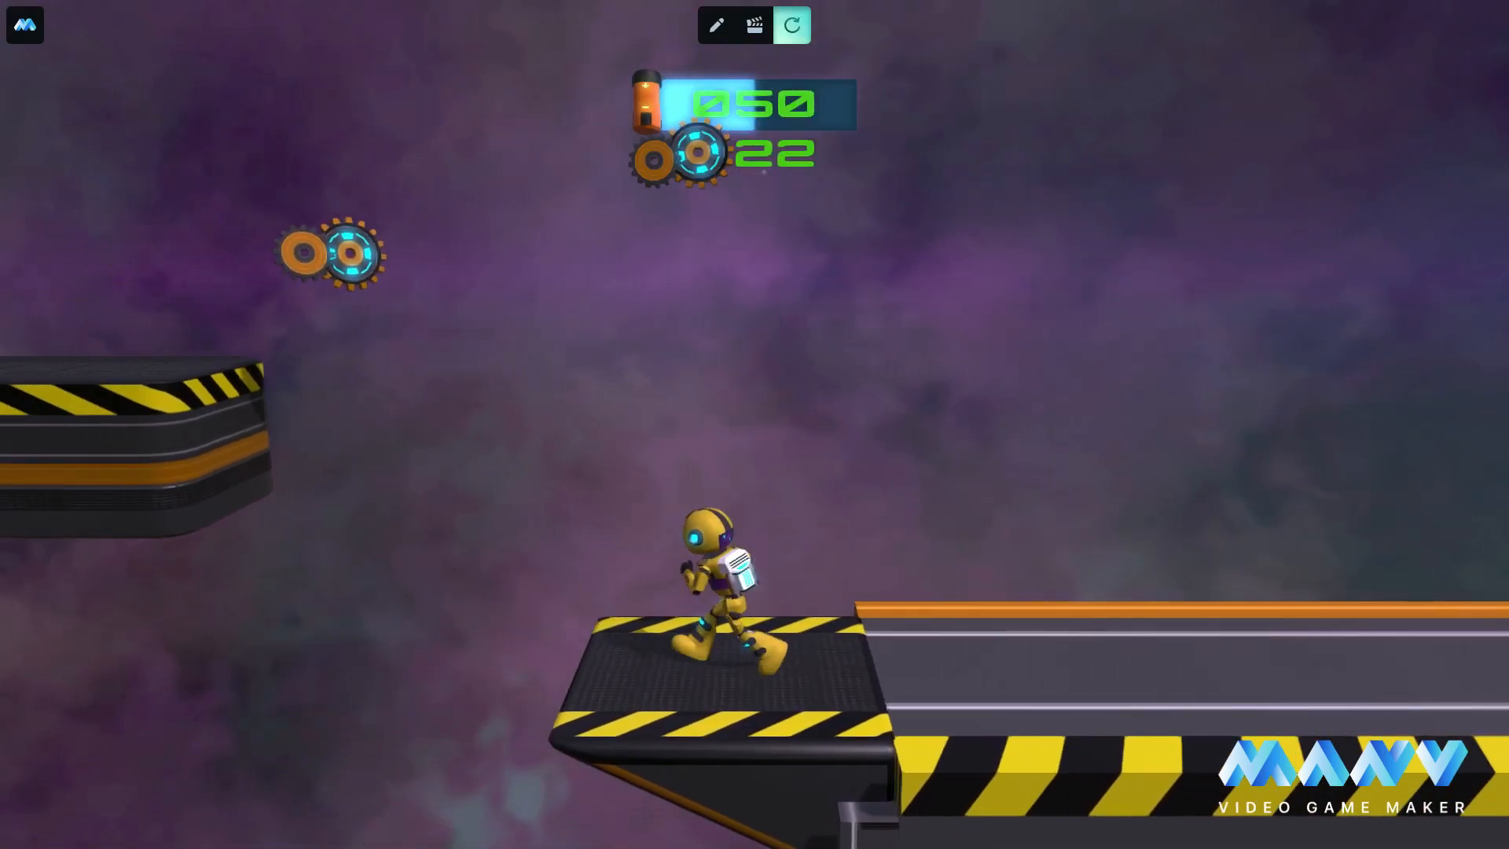
Jump left off the roof edge to the floating platforms and hover disk, collect gears there, and drop back into the lit corridor.
key("space")
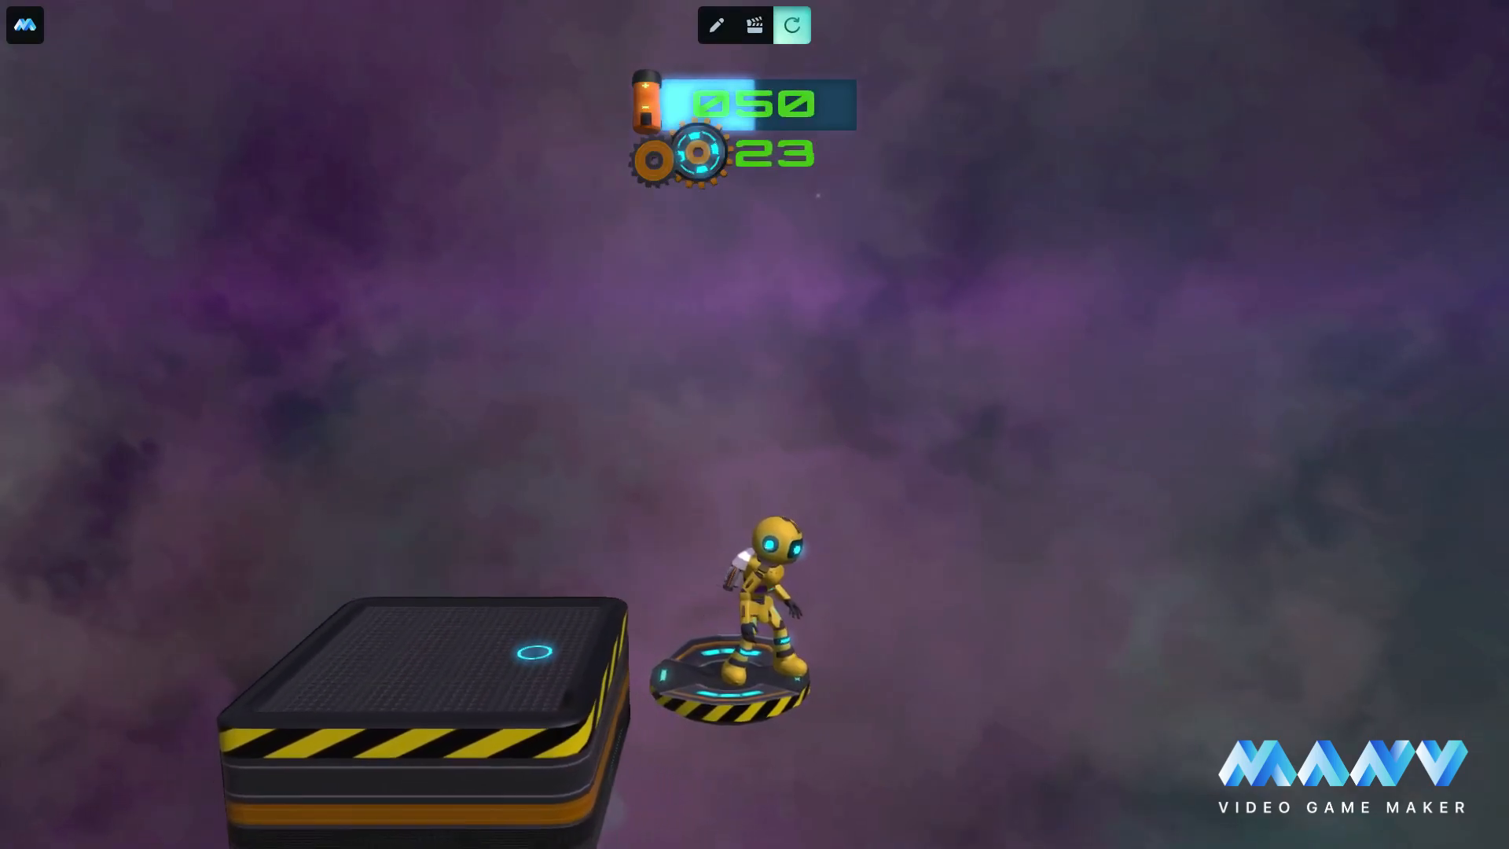
key("space")
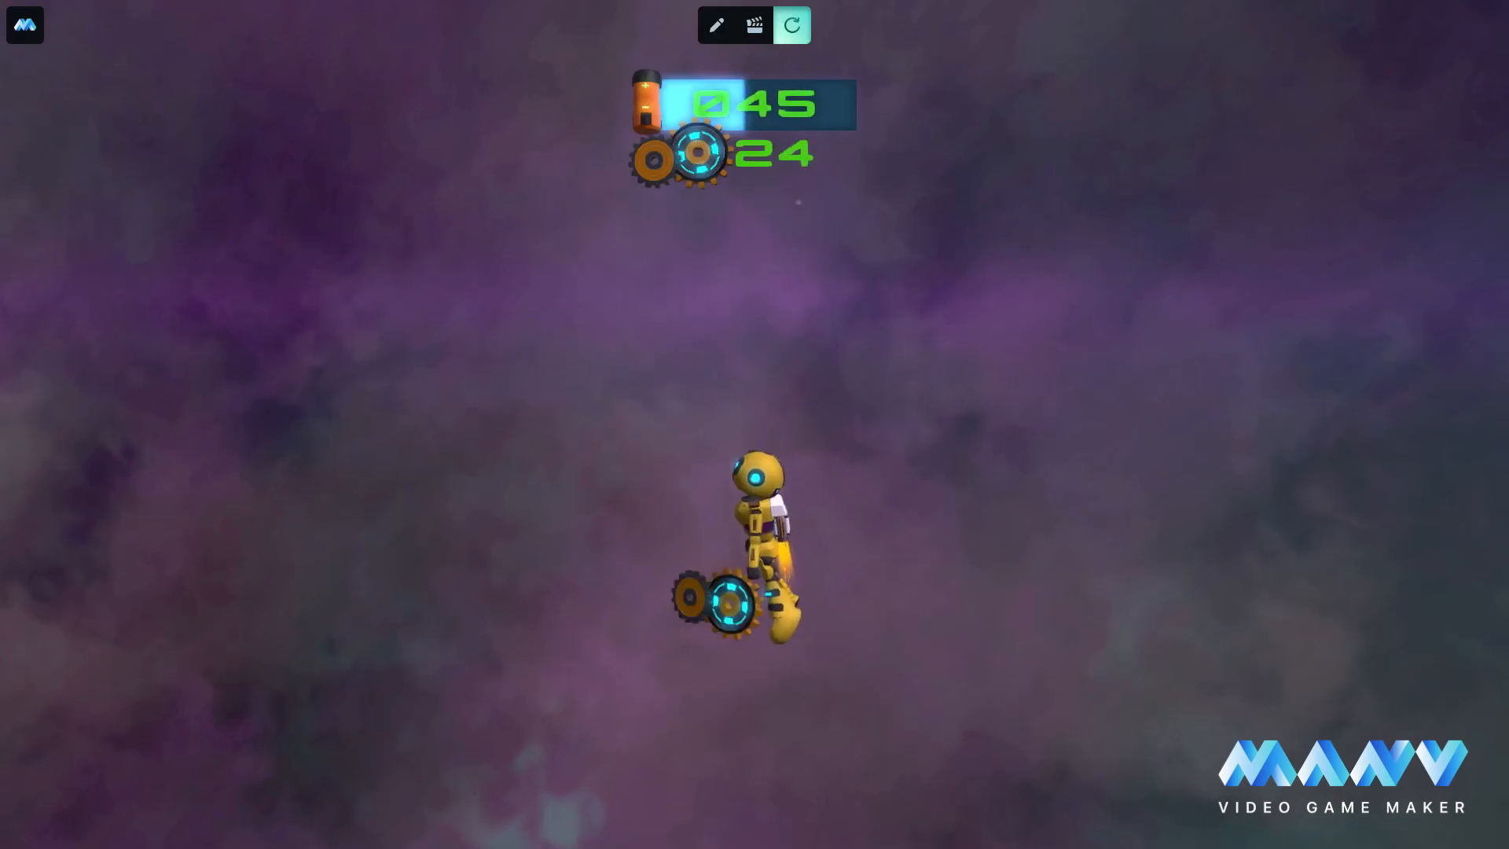
key("Right")
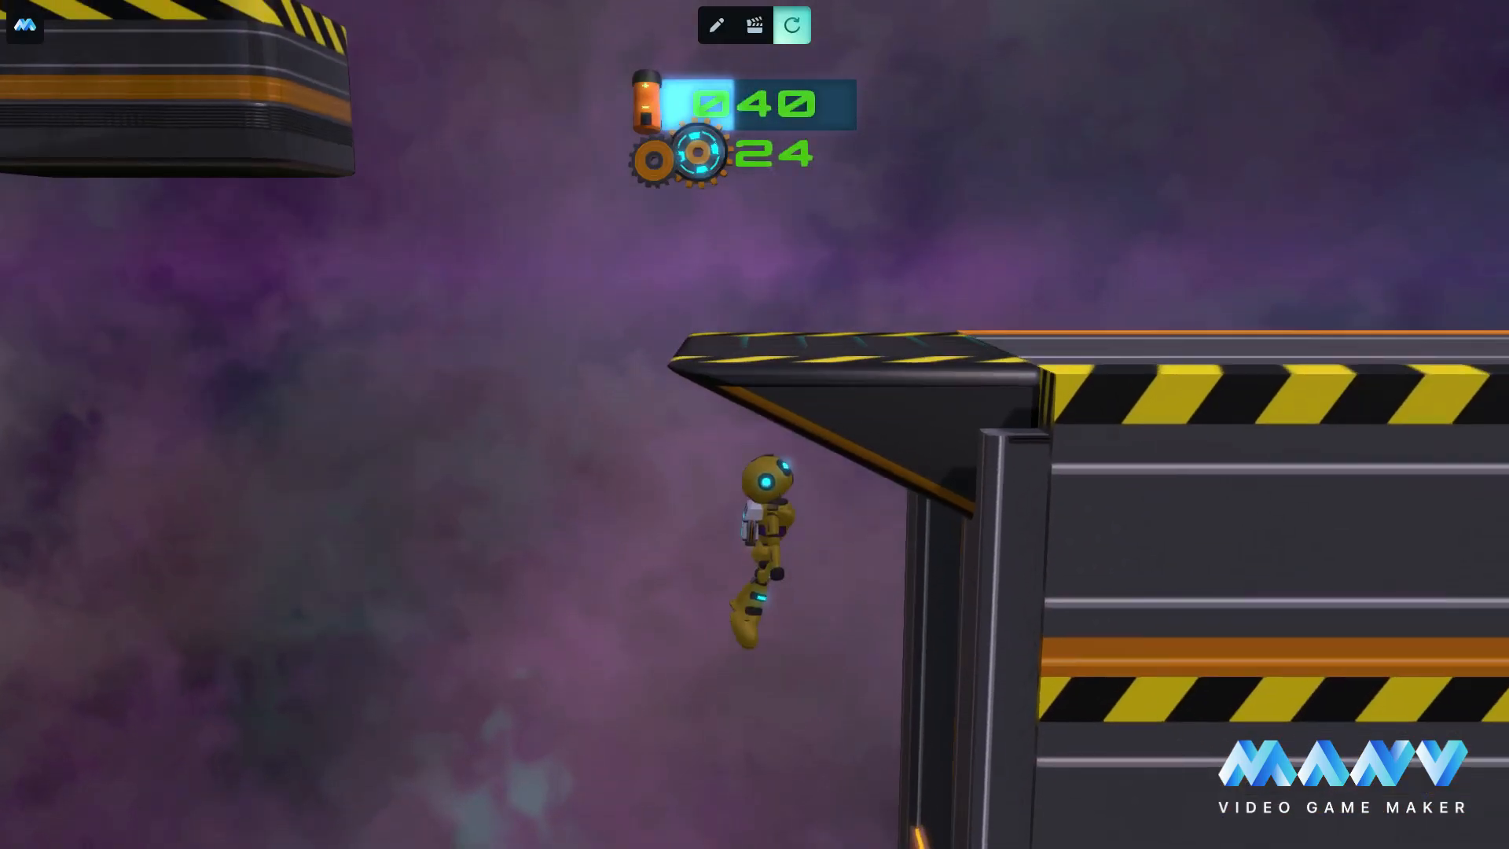
key("Left")
key("Right")
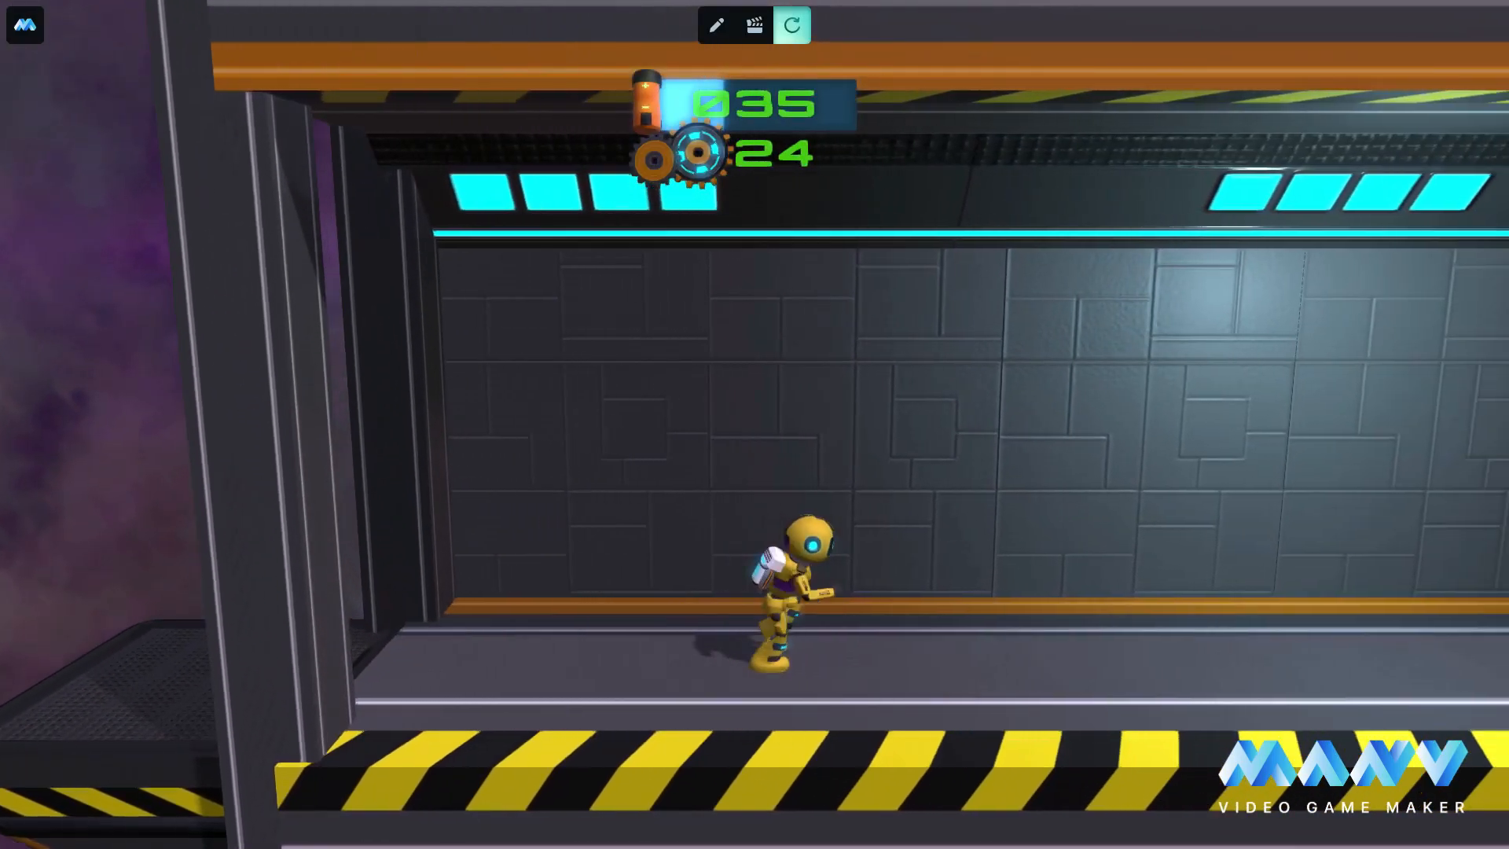
Run right through the corridor, jump up outside past the railed walkway, and return left onto the roof checkpoint.
key("Right")
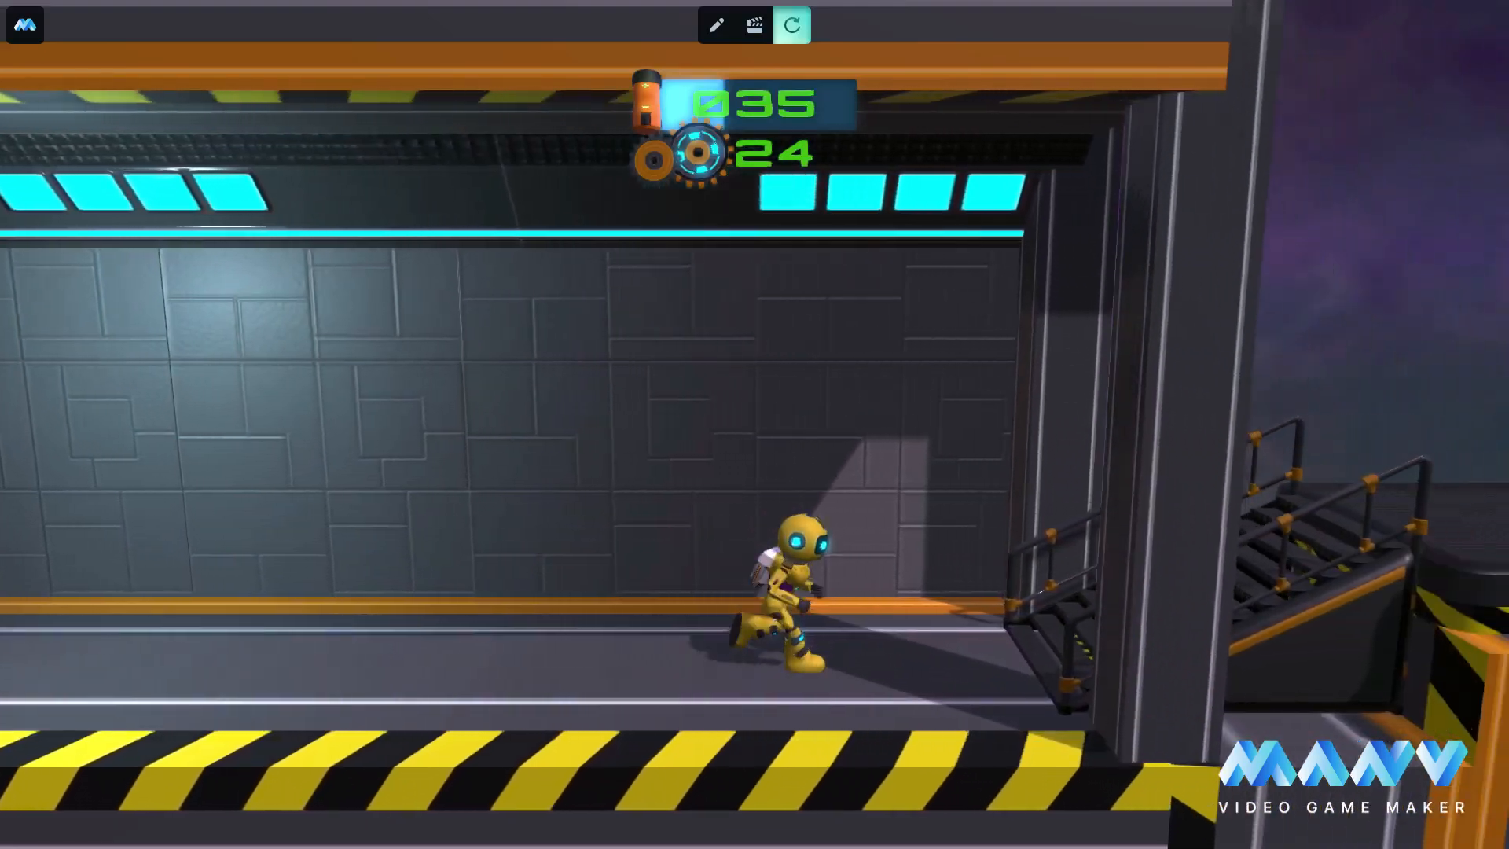
key("Right")
key("space")
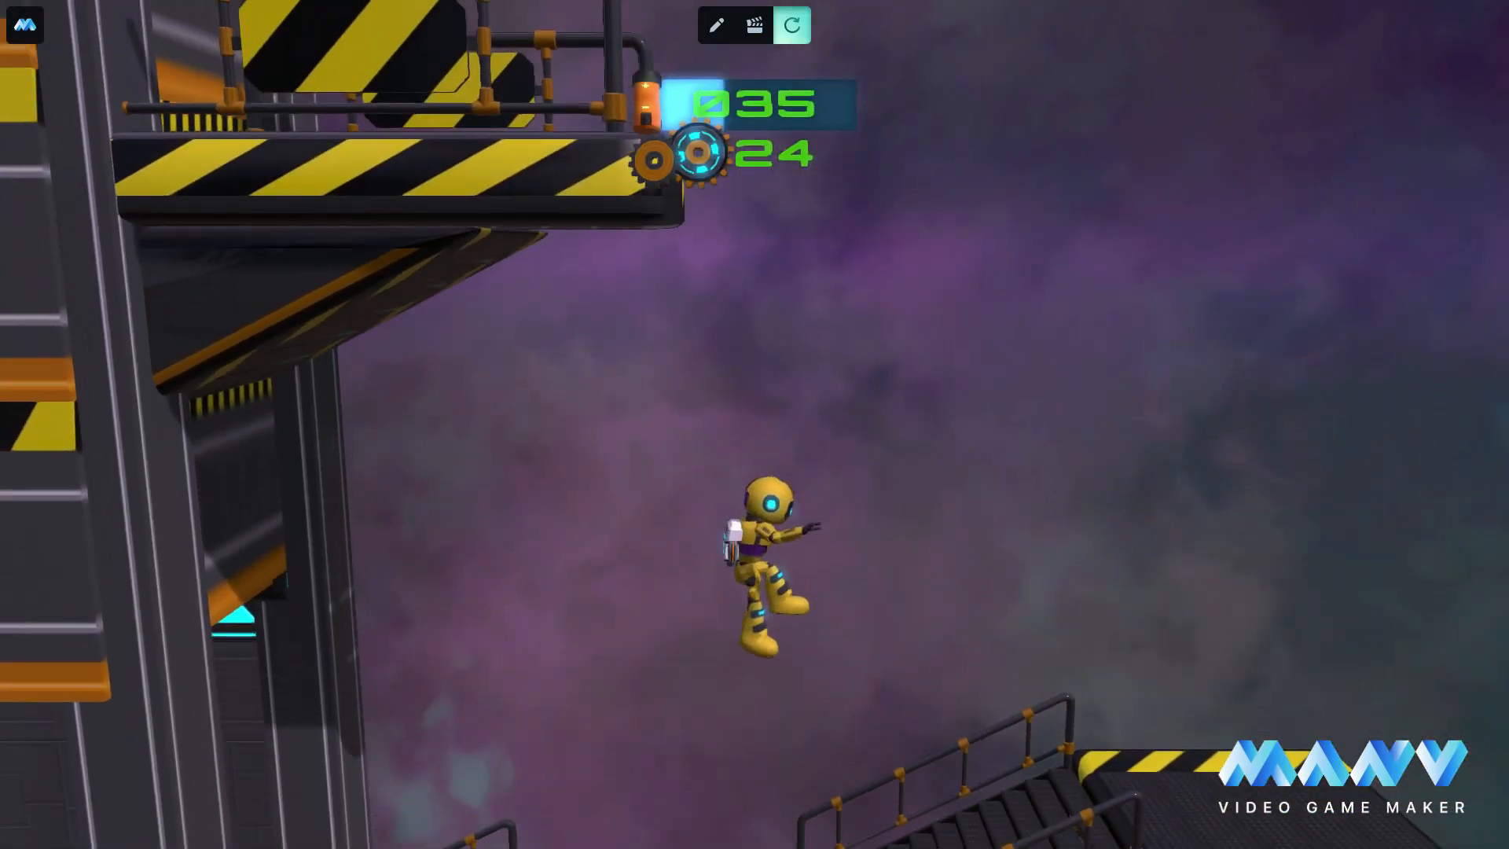
key("space")
key("Left")
key("space")
key("Left")
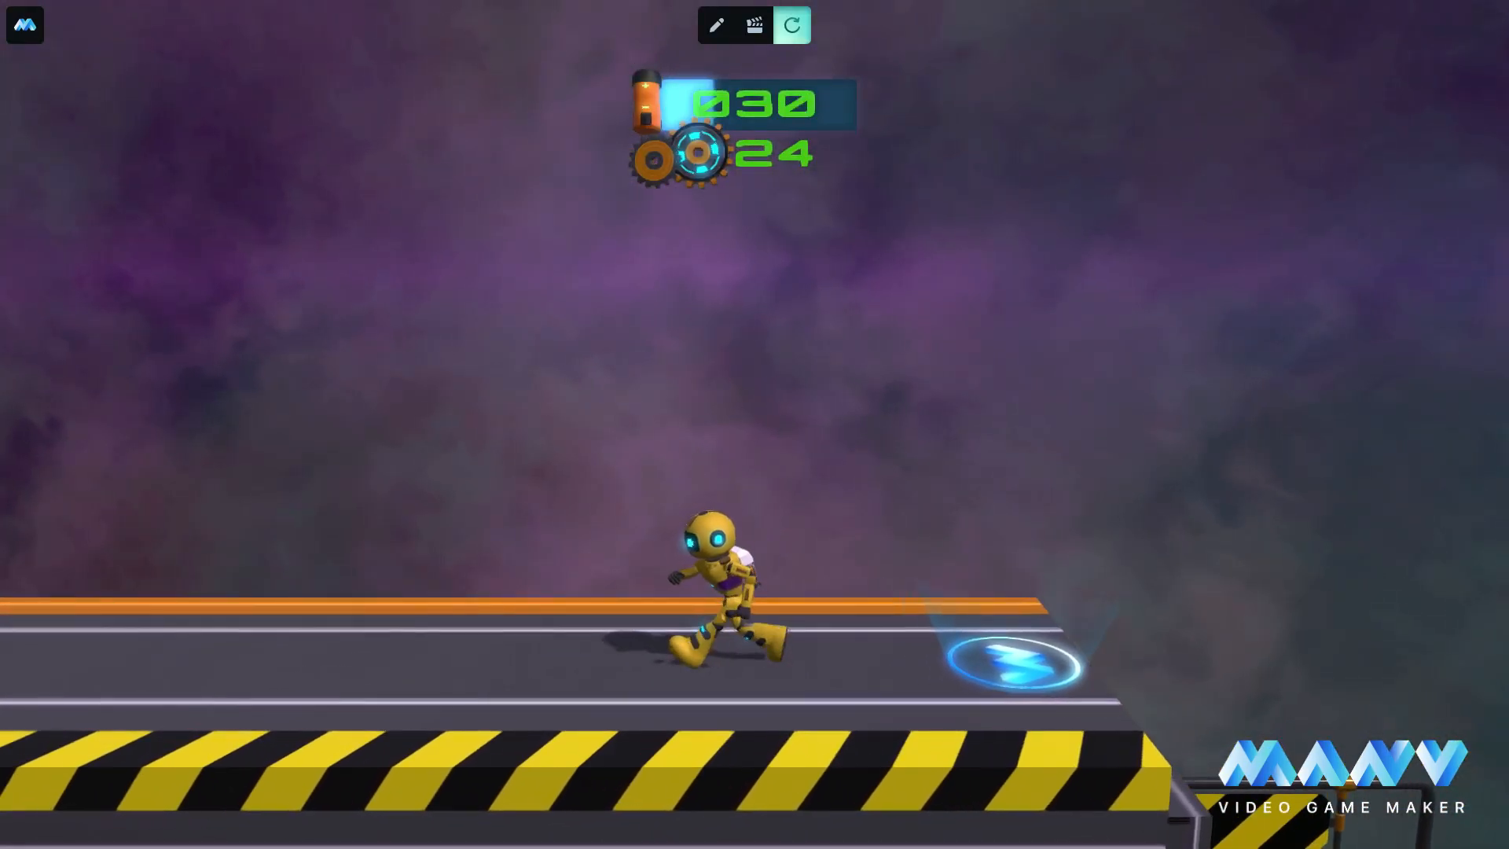
Run left across the roof, board the hover disk, and jump from it over to the first floating boulder.
key("Left")
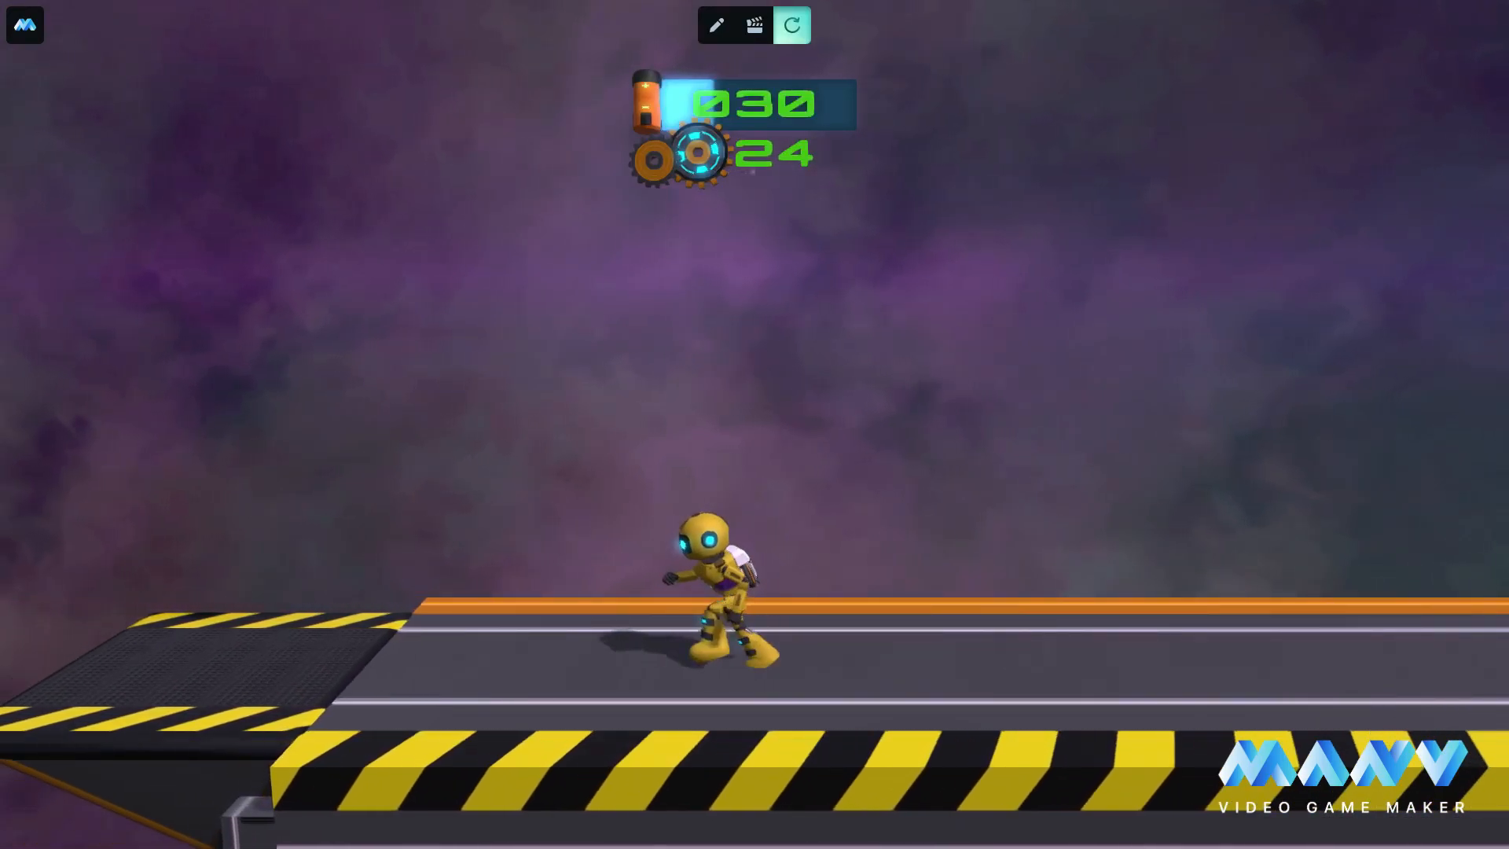
key("space")
key("Left")
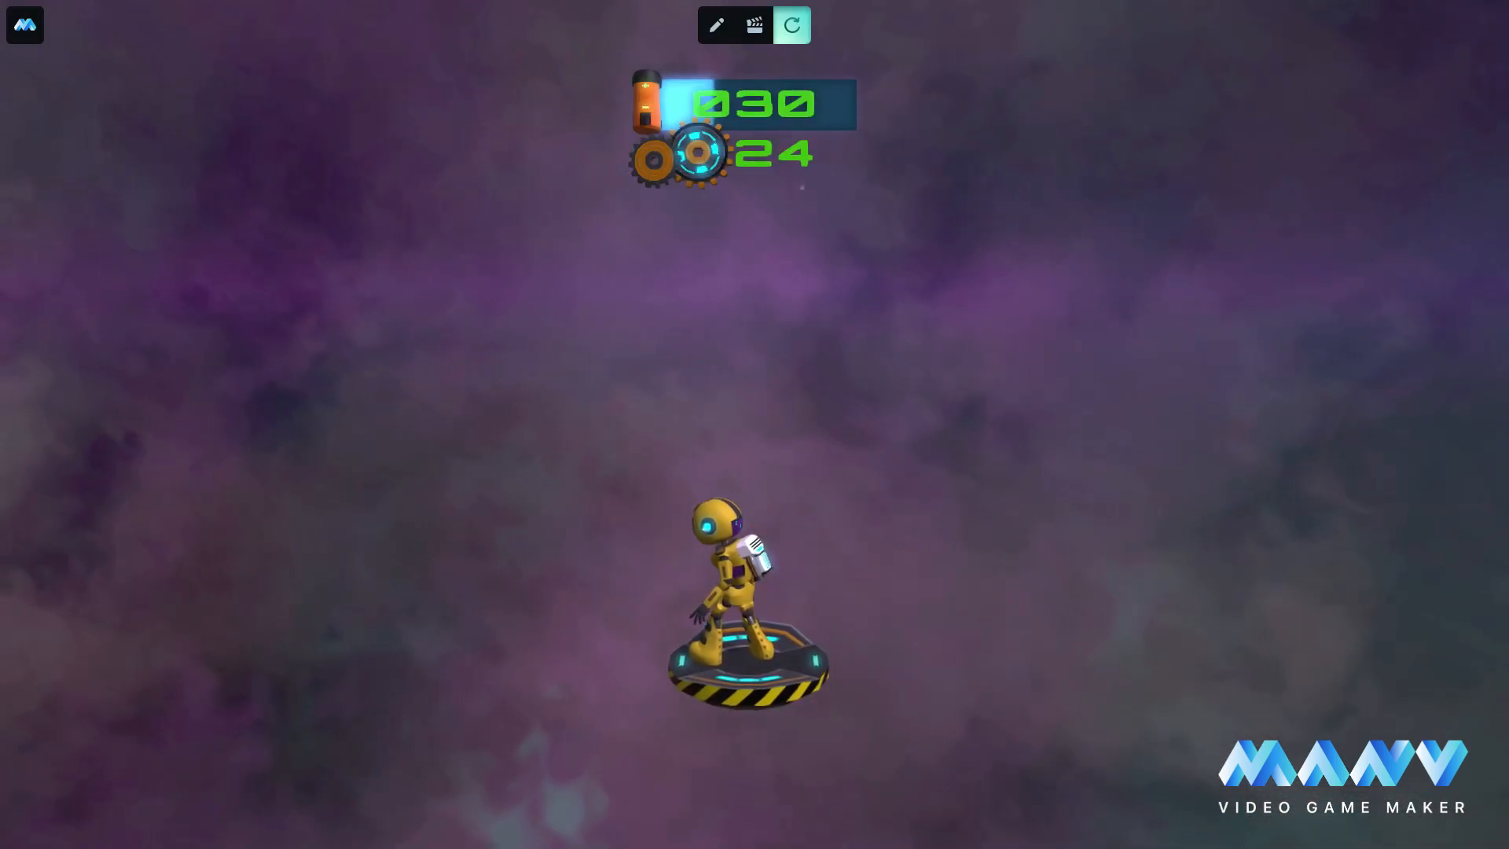
key("space")
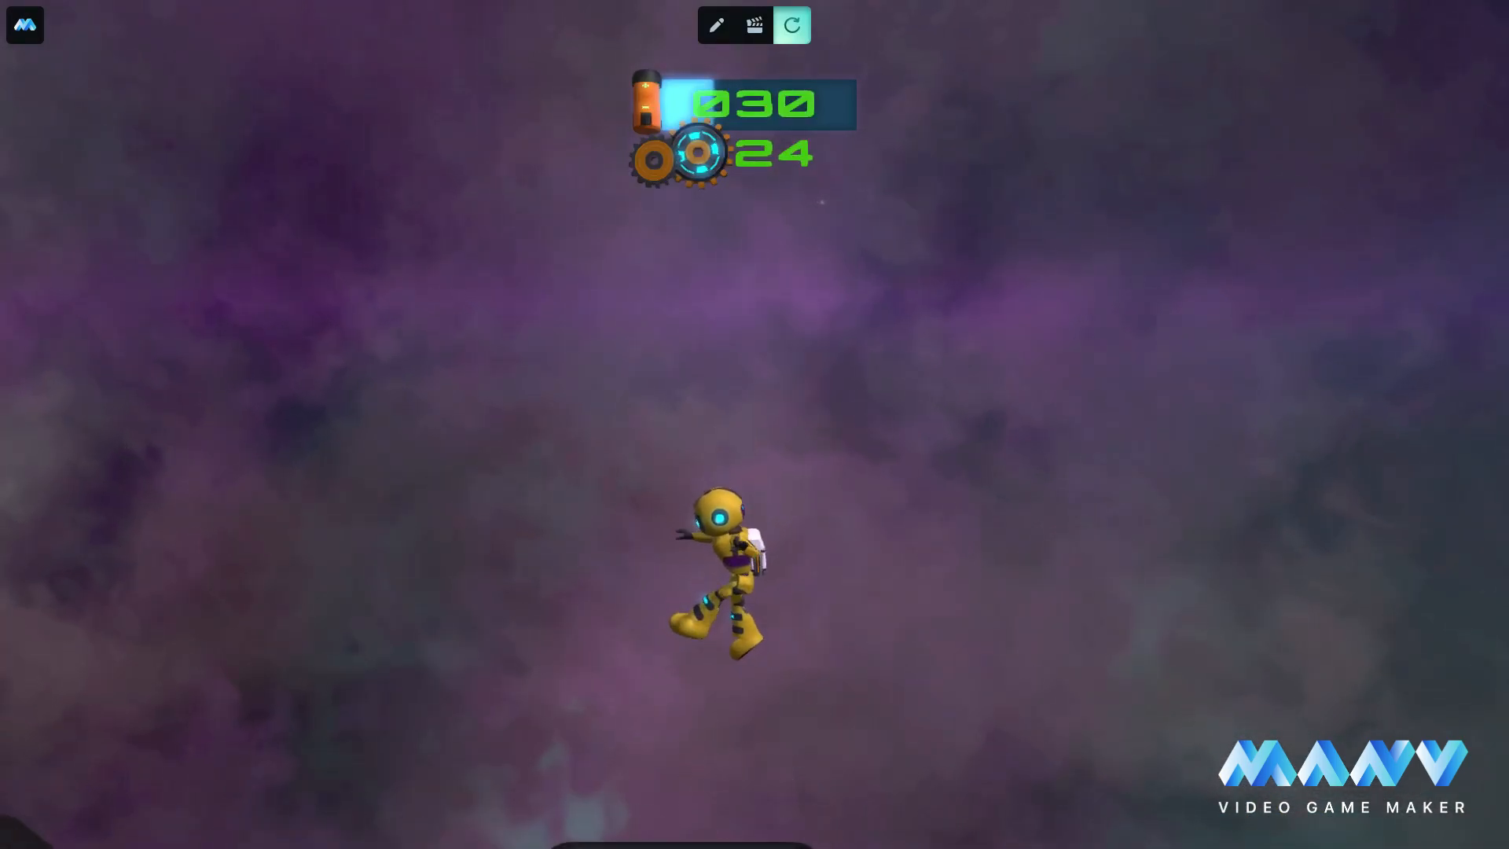
key("space")
key("Left")
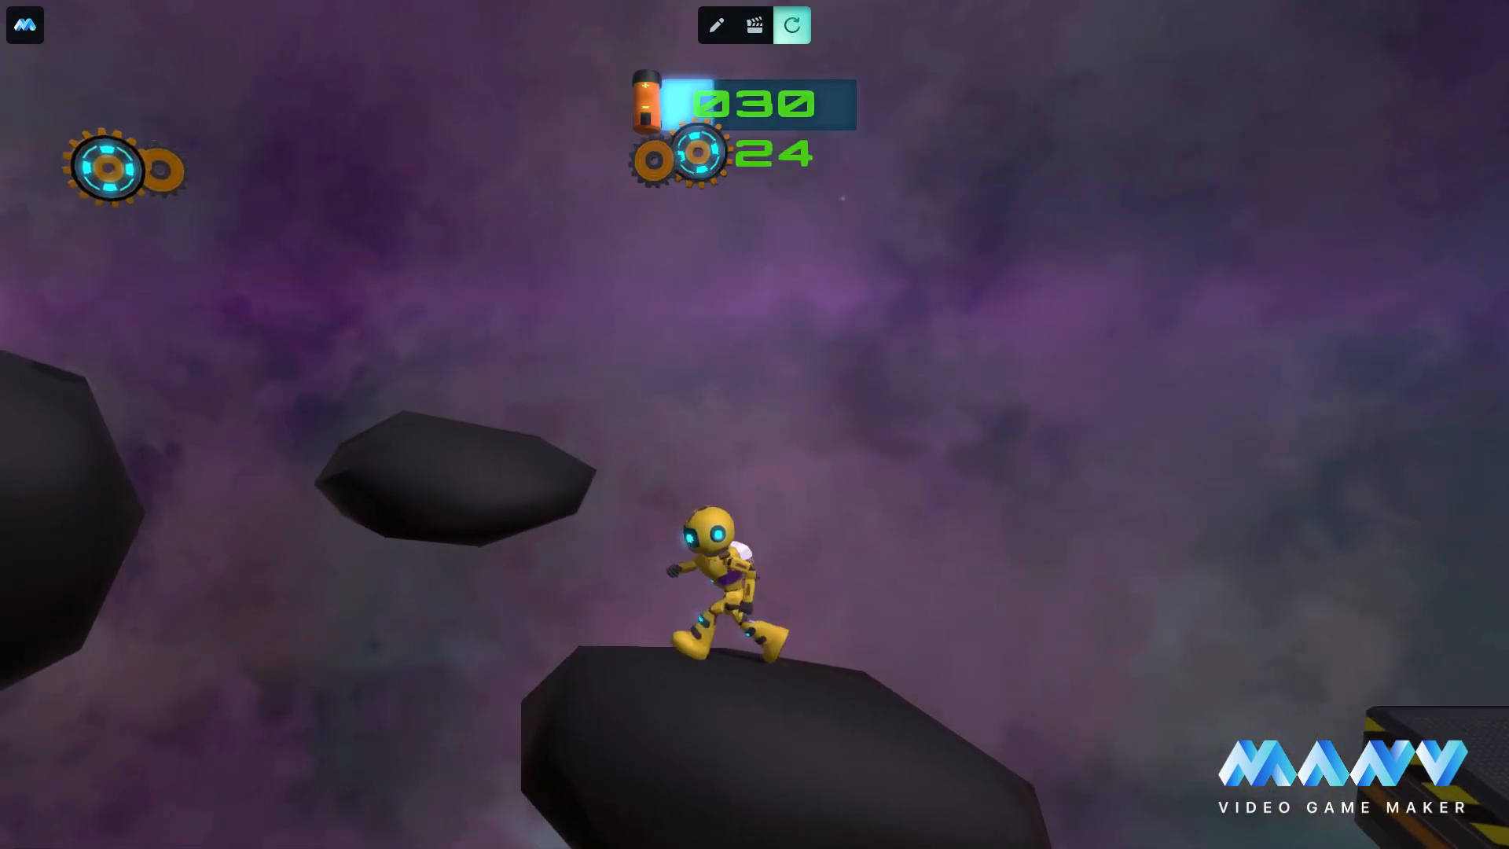
Jump left across the floating boulders, collect the gears above and beyond them, and land on the small black platform.
key("space")
key("space")
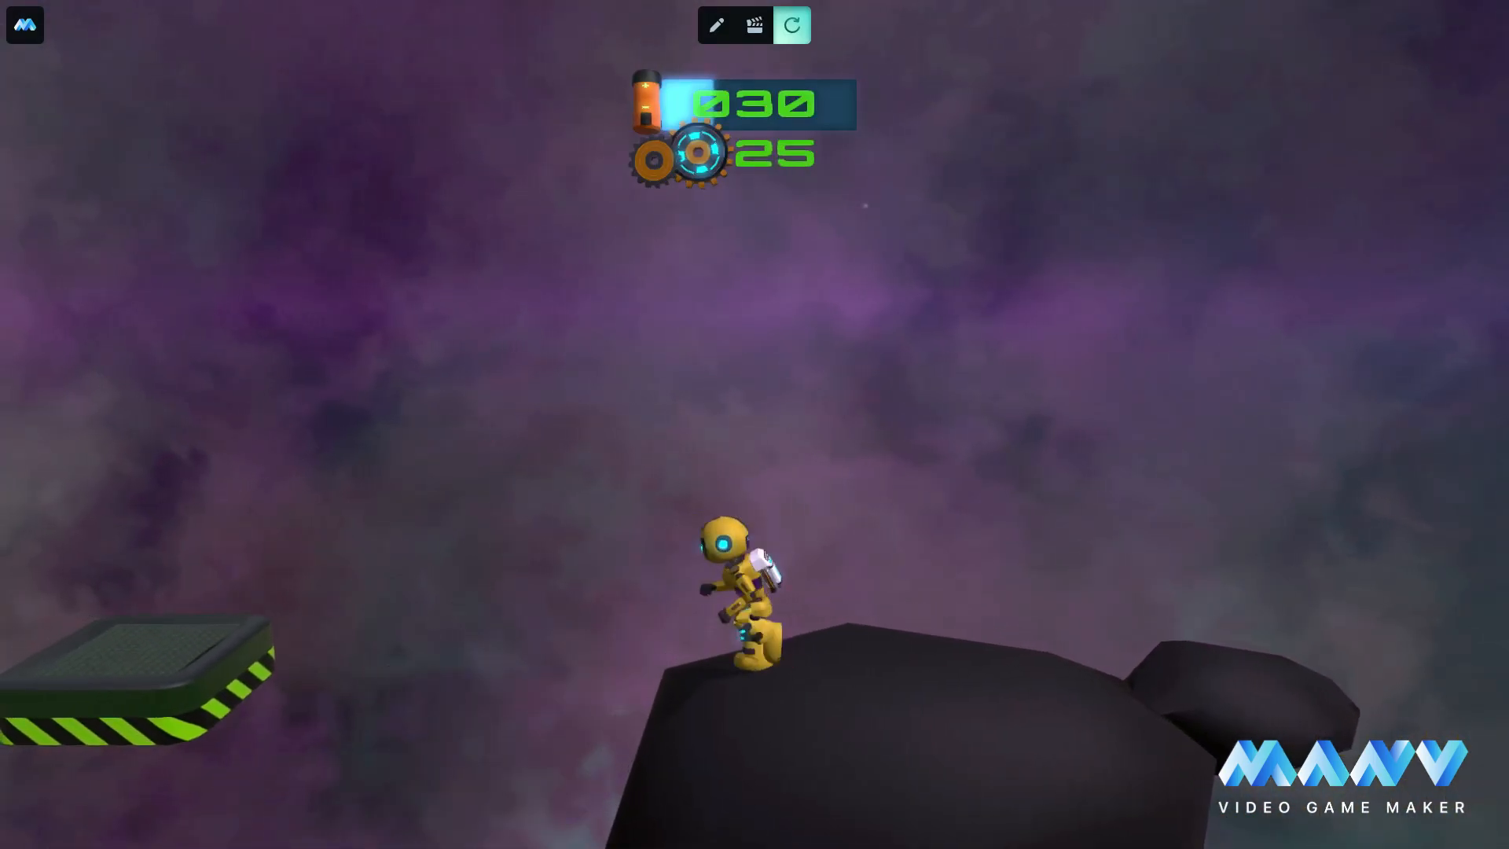
key("space")
key("space")
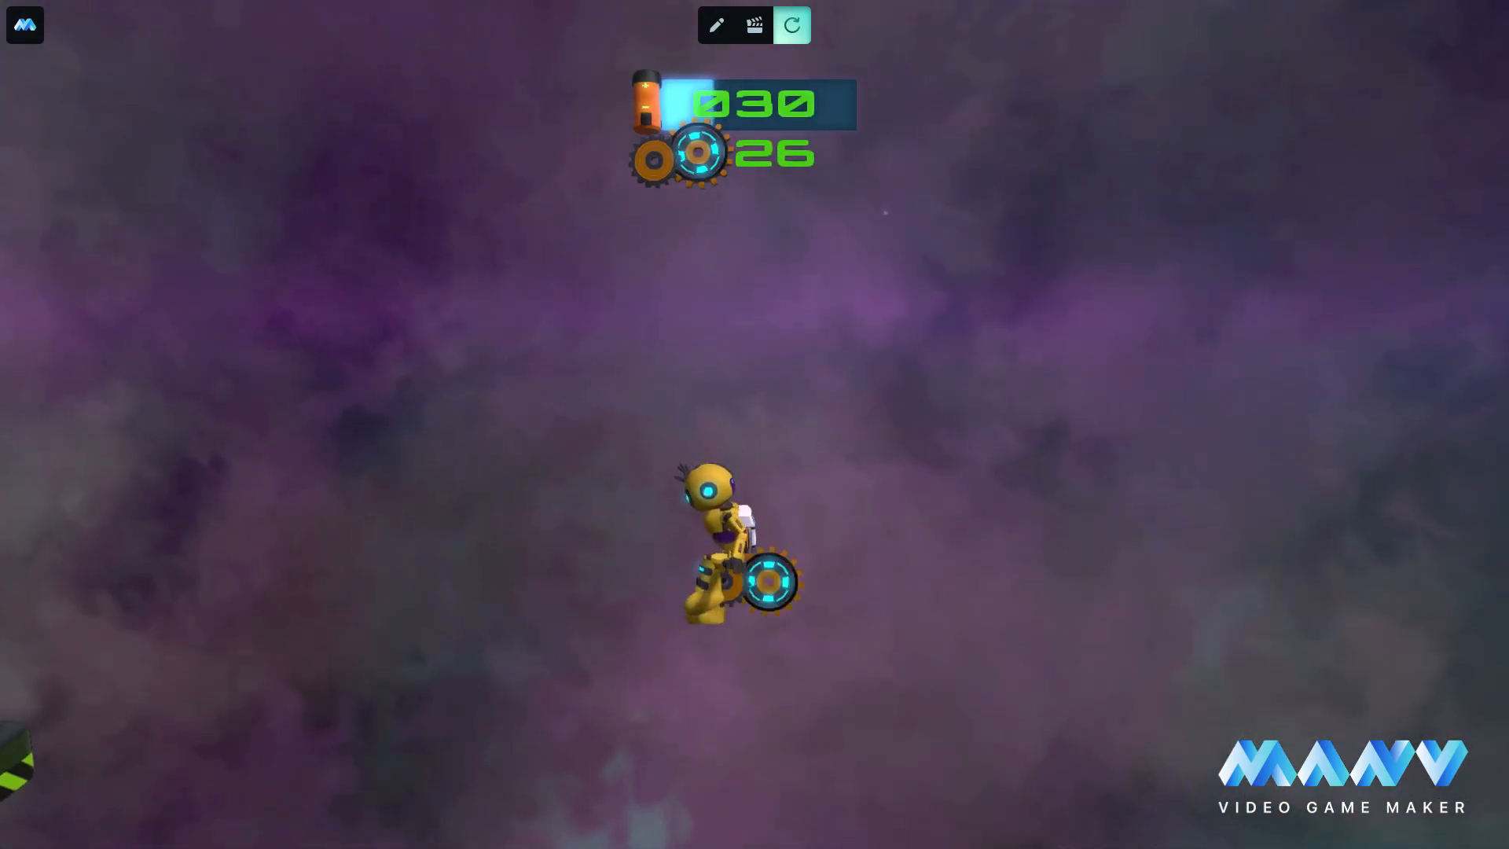
key("space")
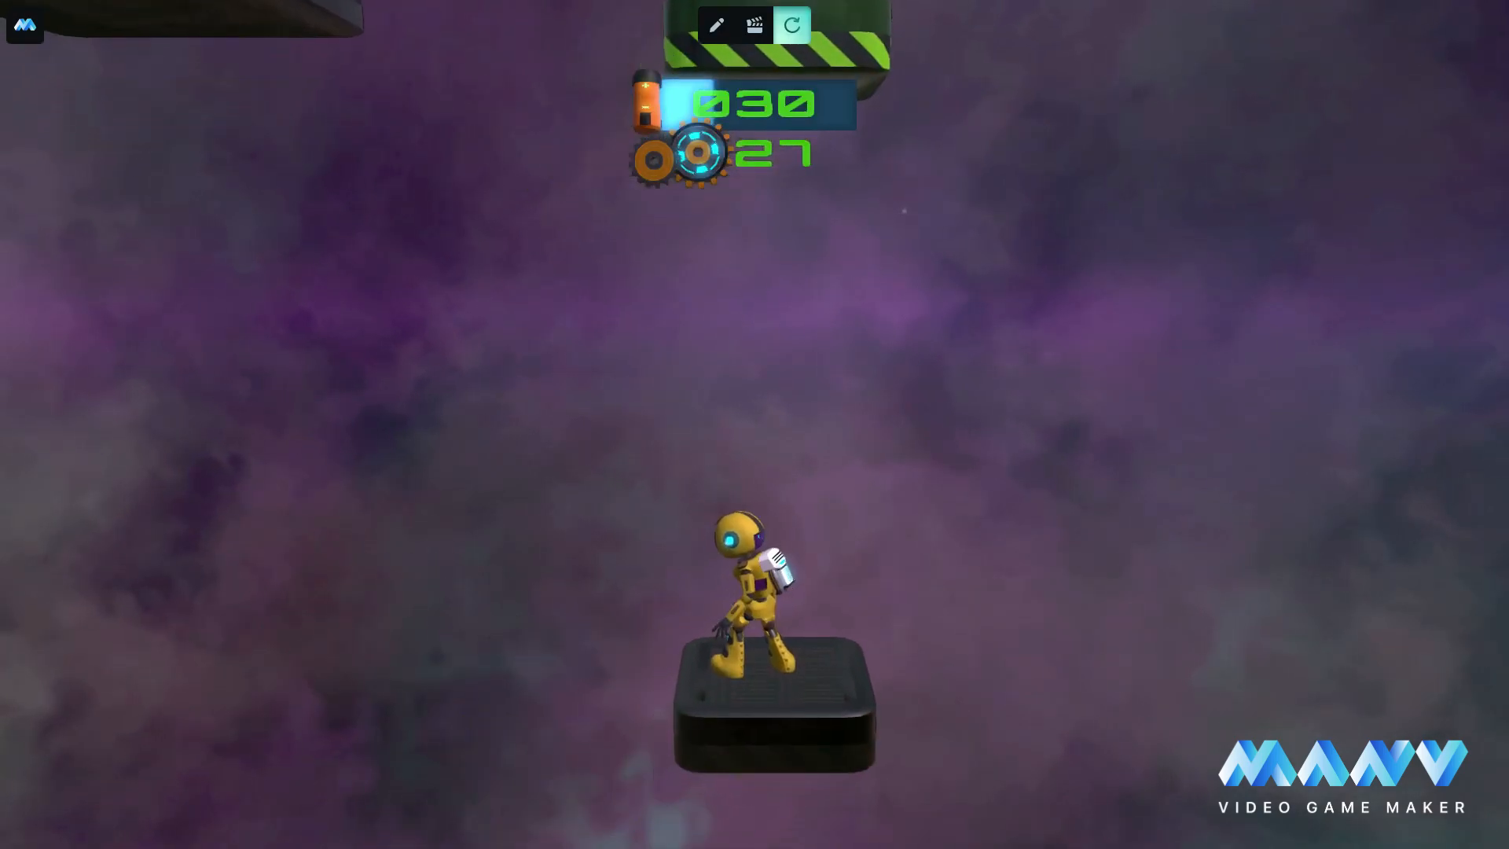
Climb from the small black platform up the striped floating platforms and collect the gear above them with the jetpack.
key("space")
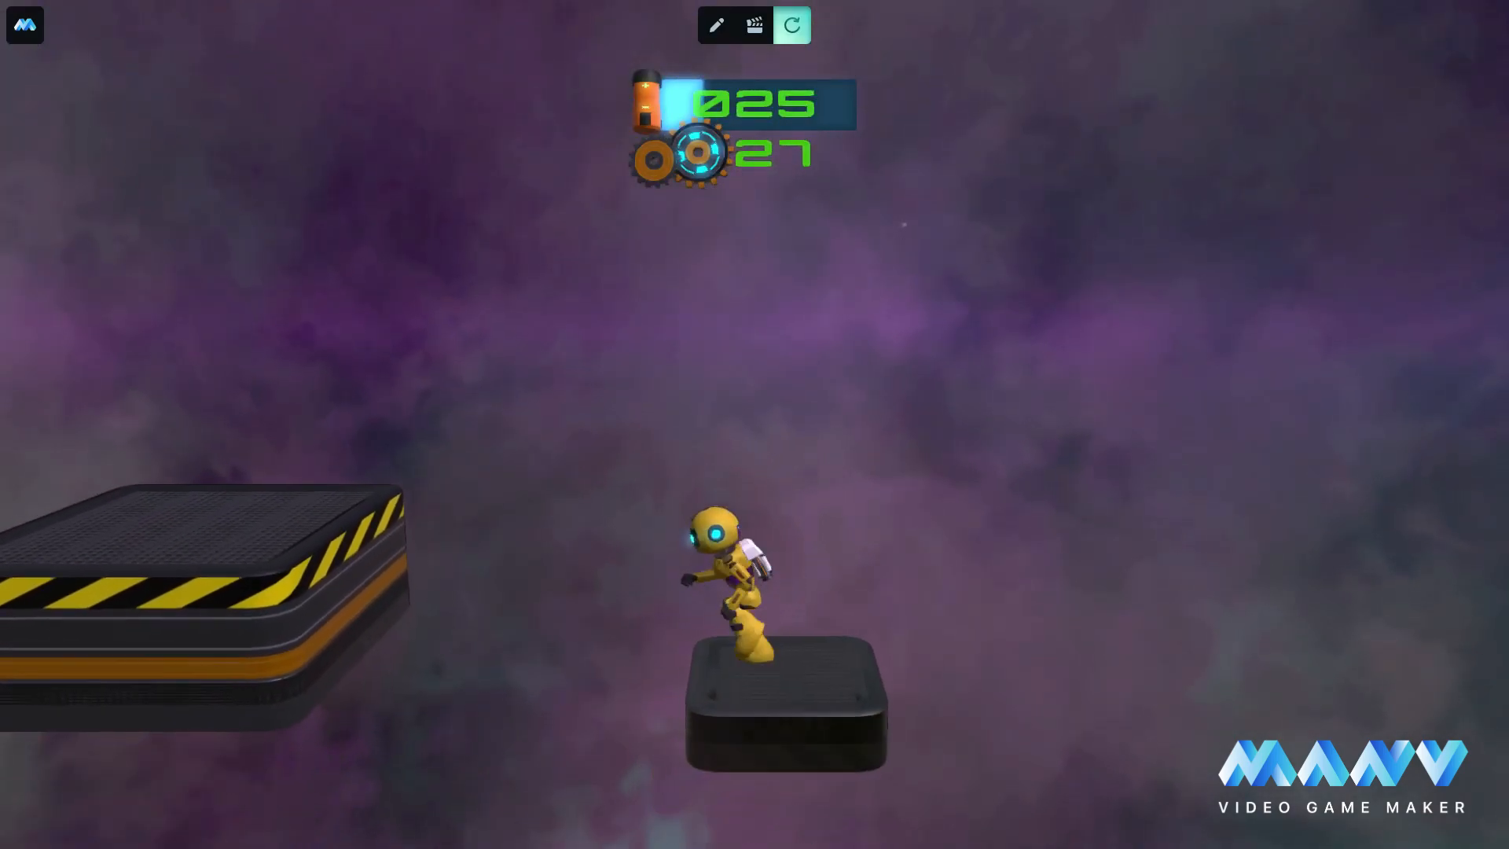
key("space")
key("space")
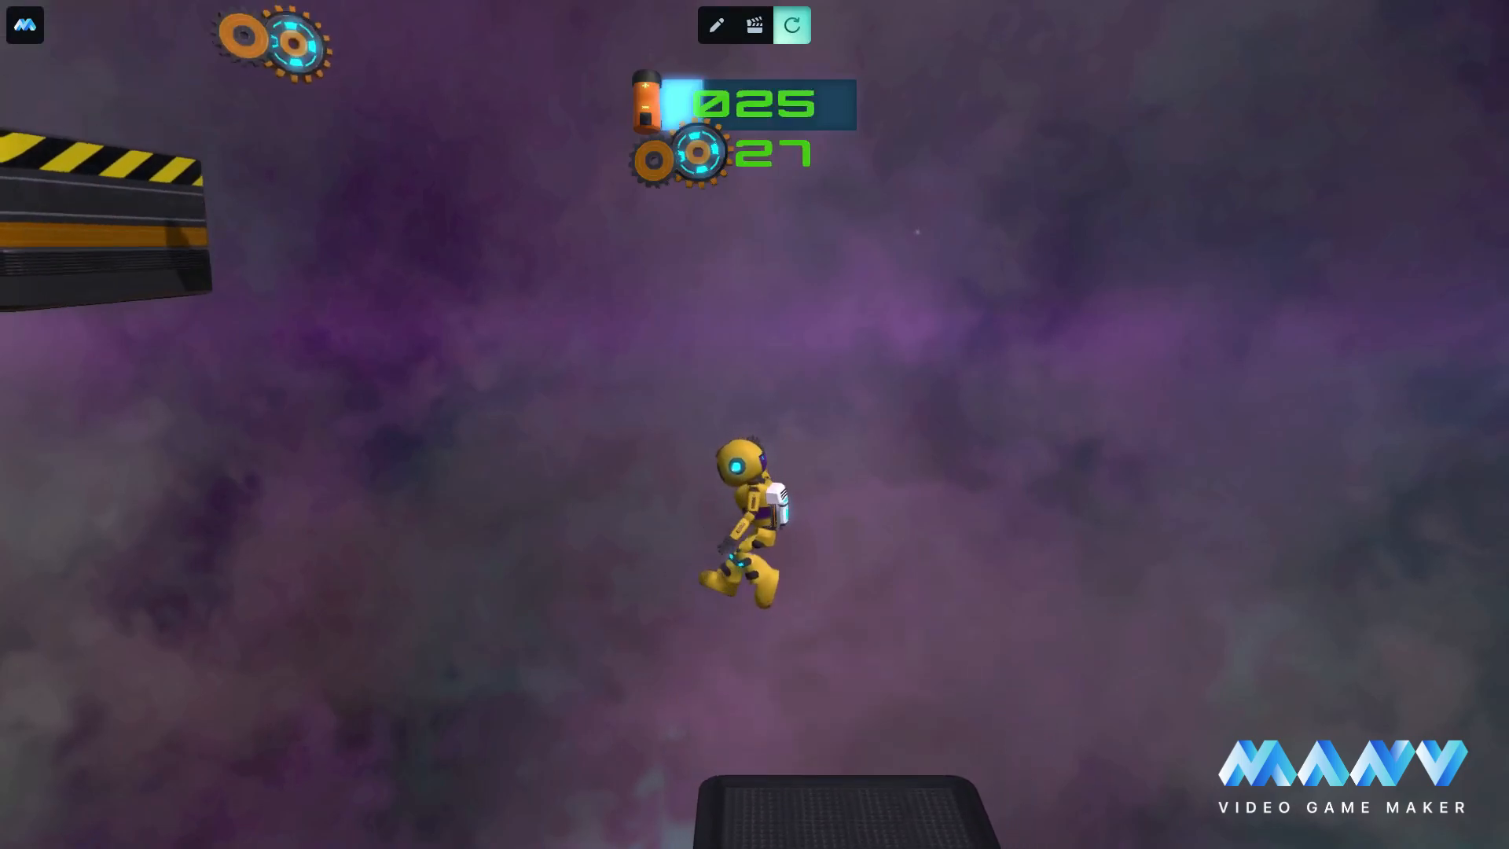
key("space")
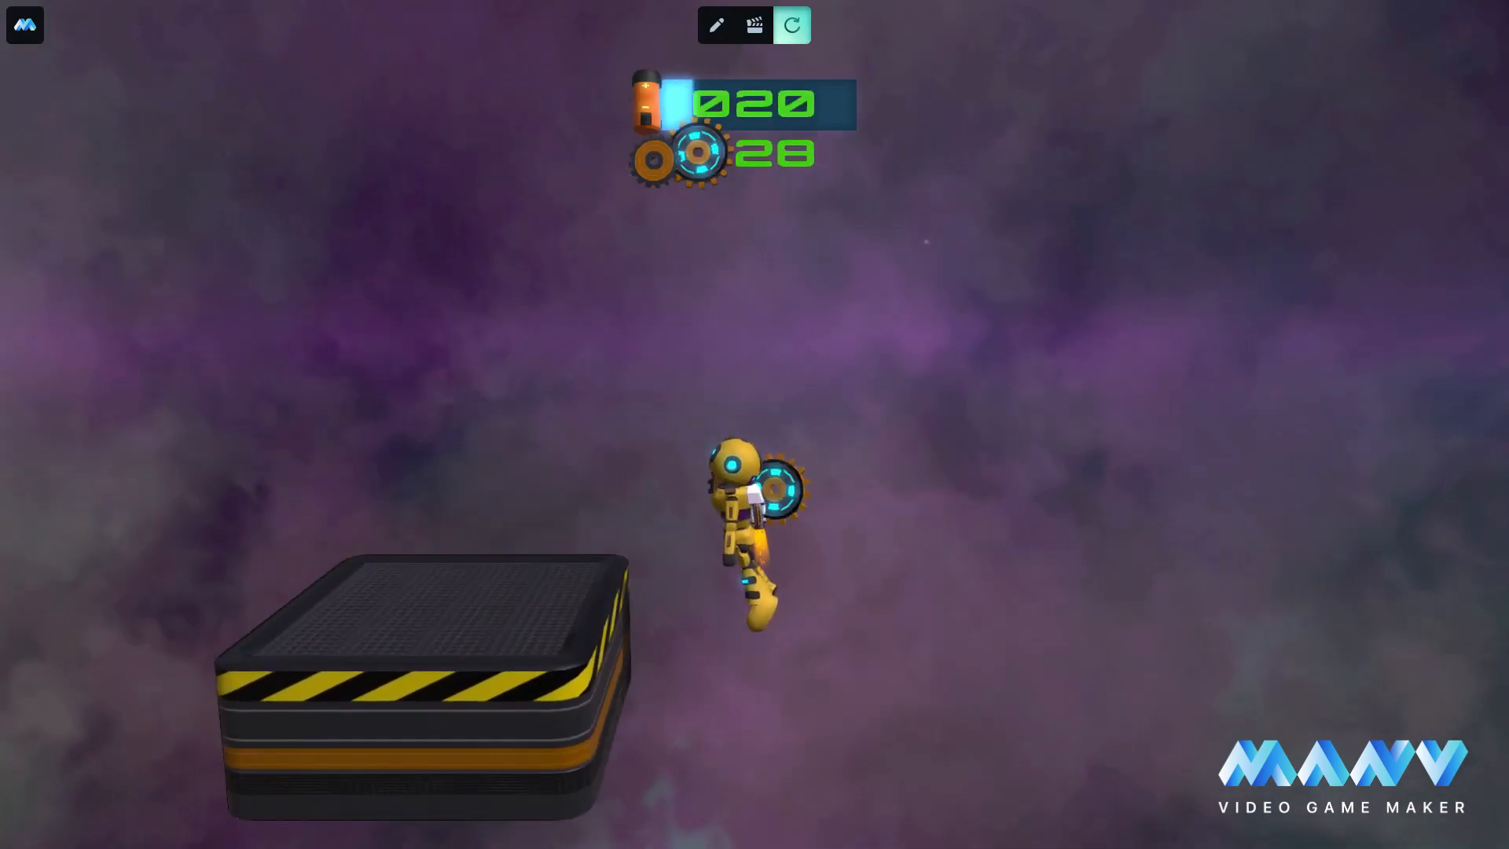
Fly right across the upper striped platforms, collect the remaining gears, and land on the railed walkway before the blue flag.
key("space")
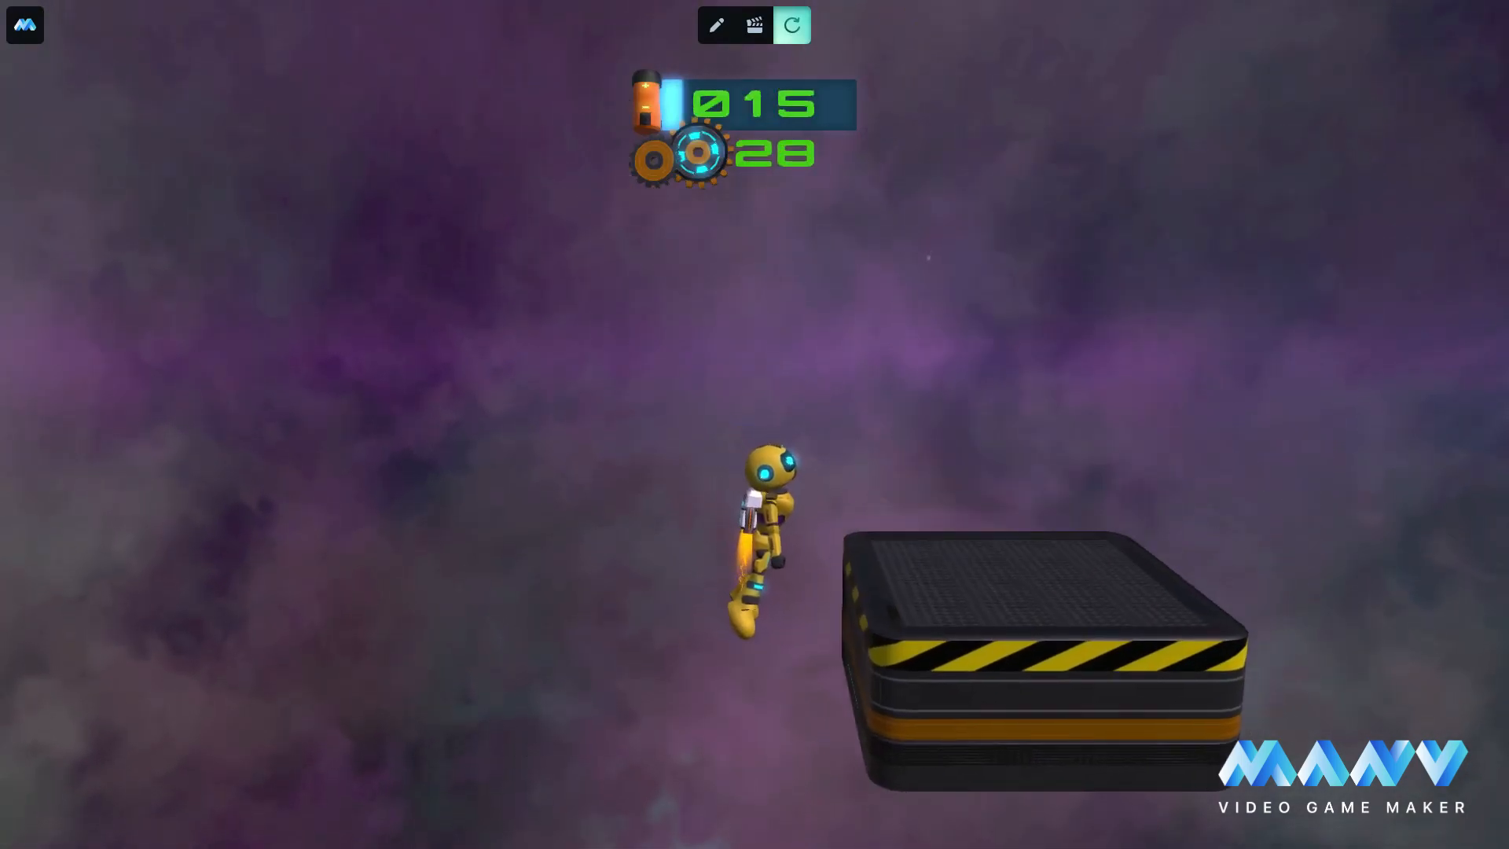
key("space")
key("space")
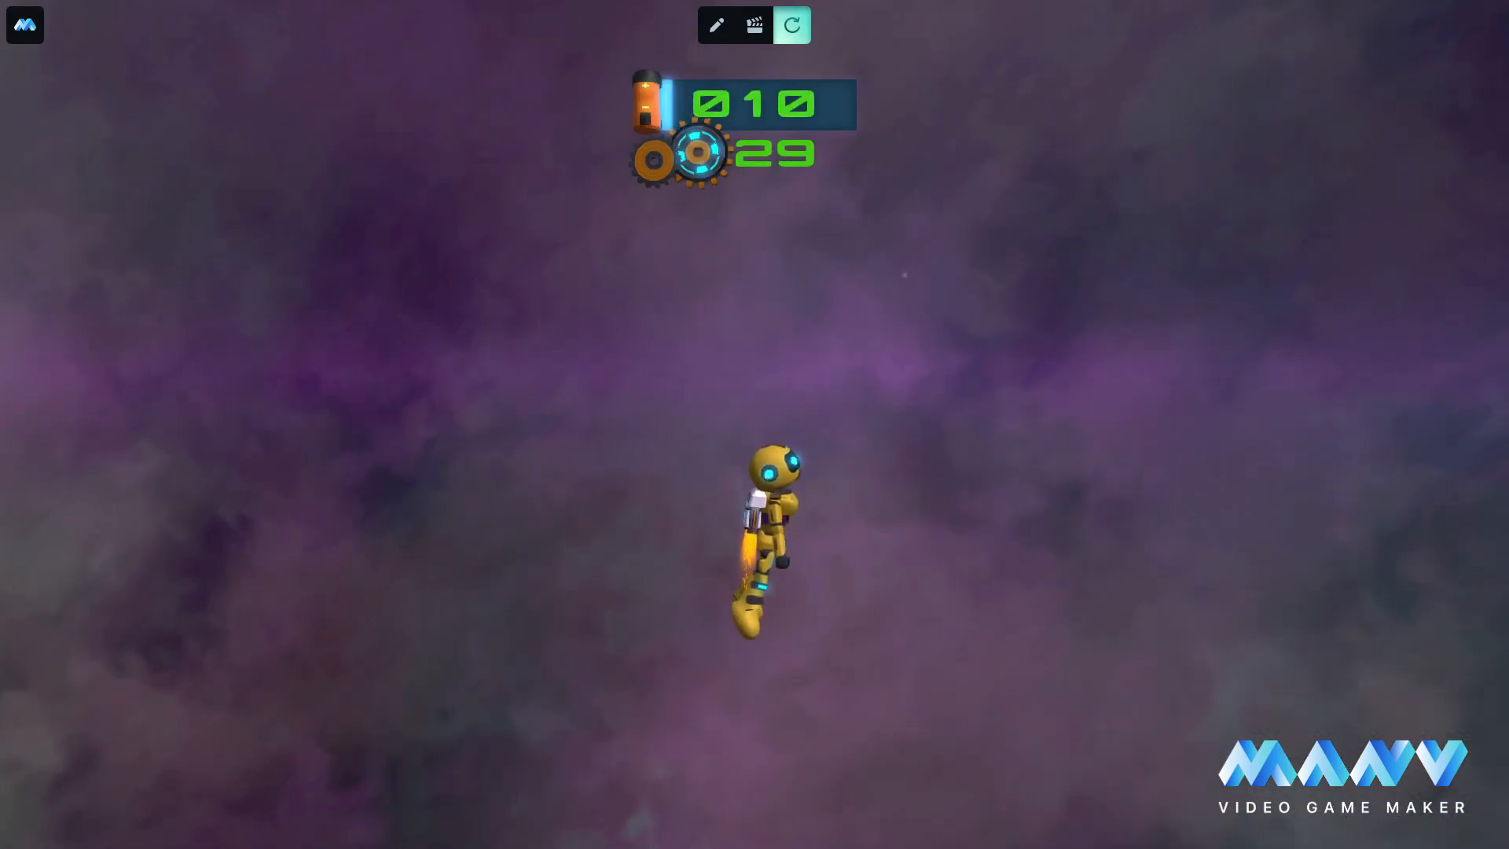
key("space")
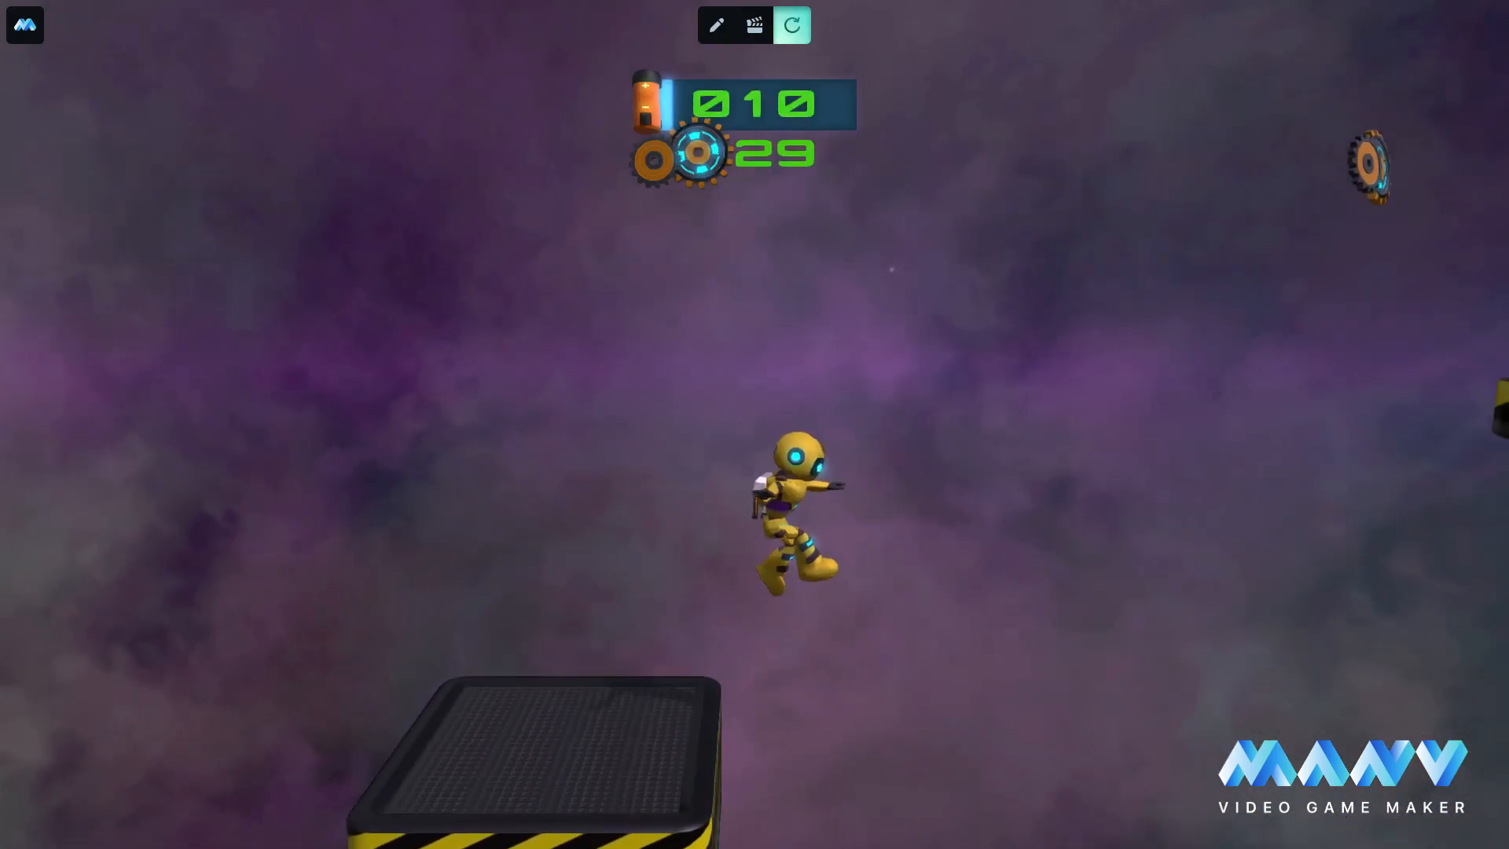
key("space")
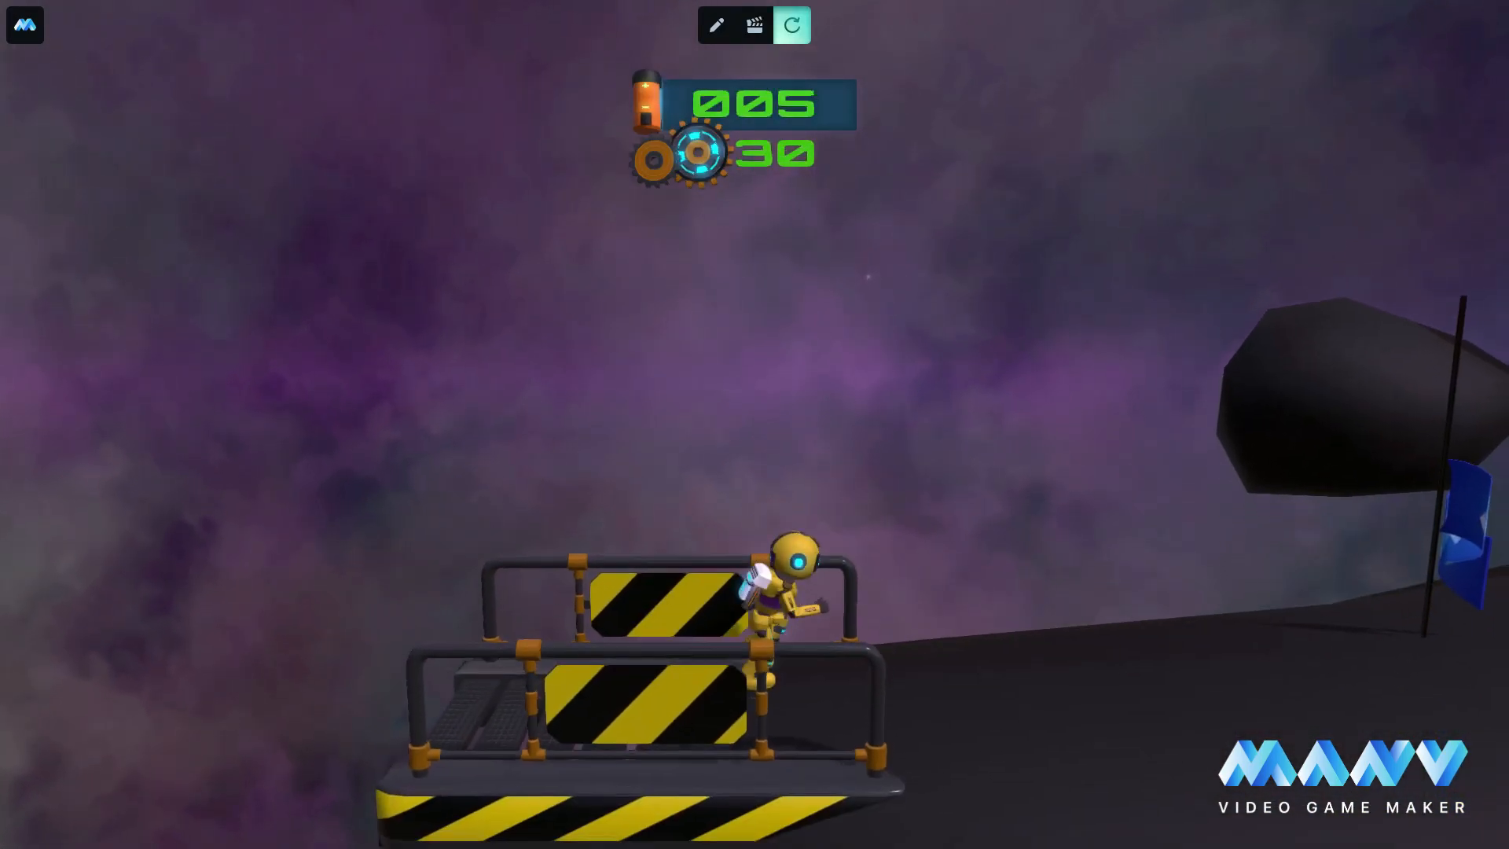